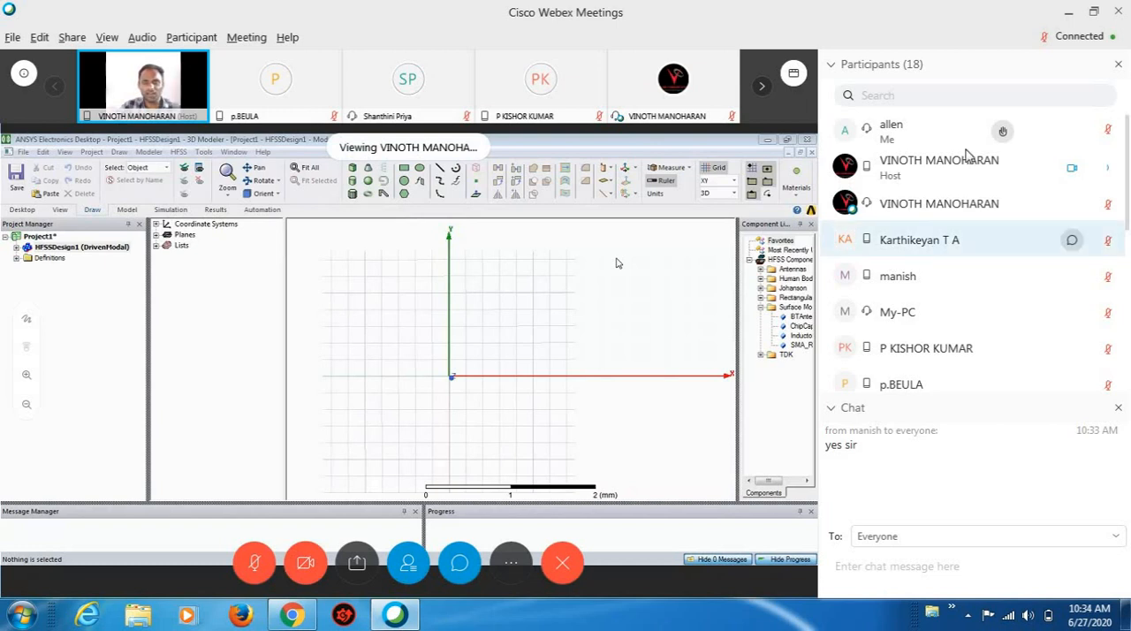
# - Clear the meeting view by closing the participants and chat panels and showing the shared screen full screen with the speaker video tucked away
pyautogui.click(1120, 68)
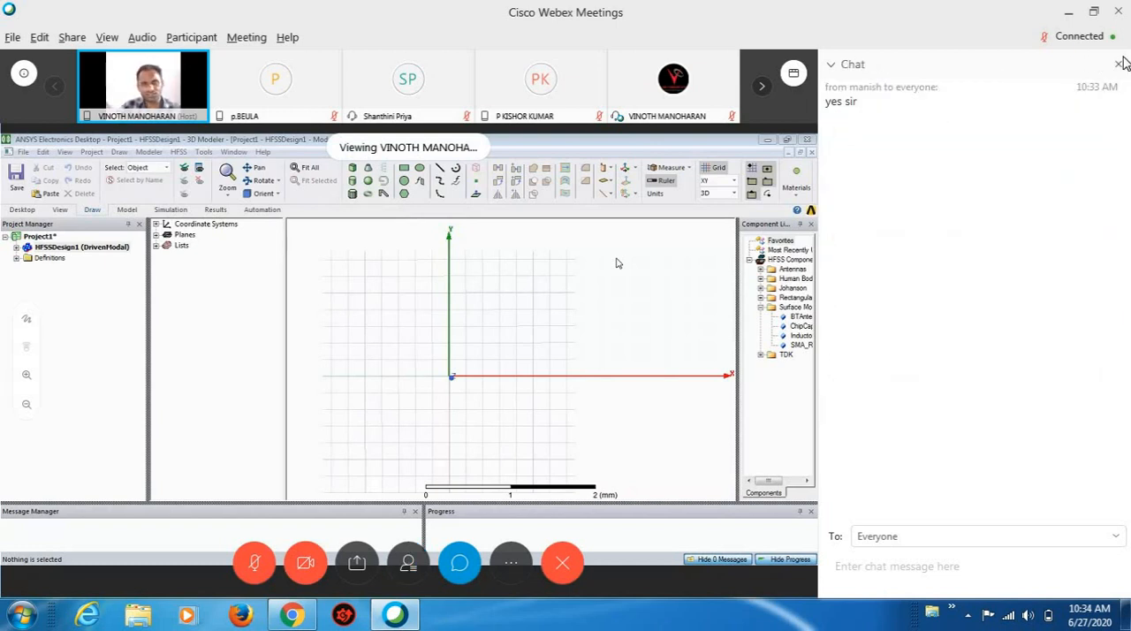
pyautogui.click(1118, 64)
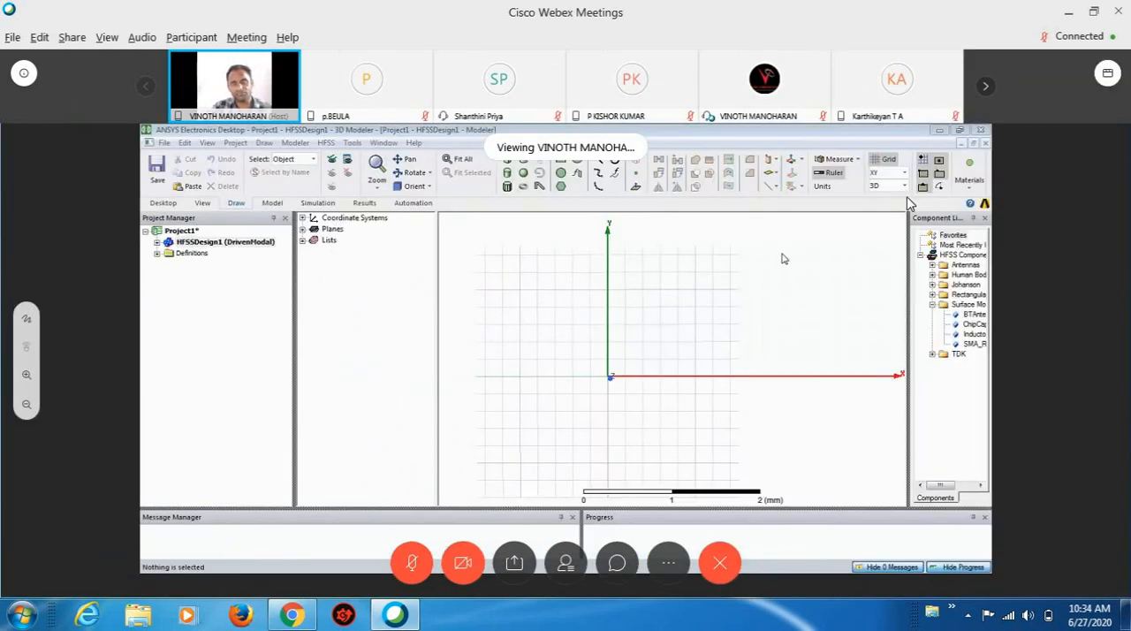
pyautogui.doubleClick(758, 308)
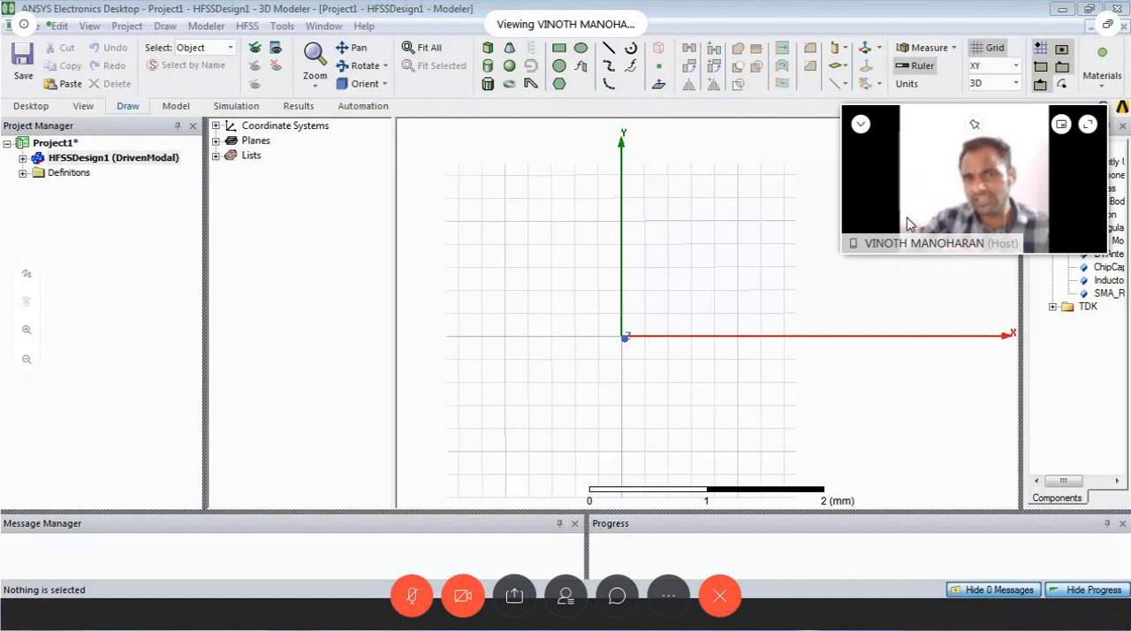
pyautogui.moveTo(943, 185); pyautogui.dragTo(1025, 575)
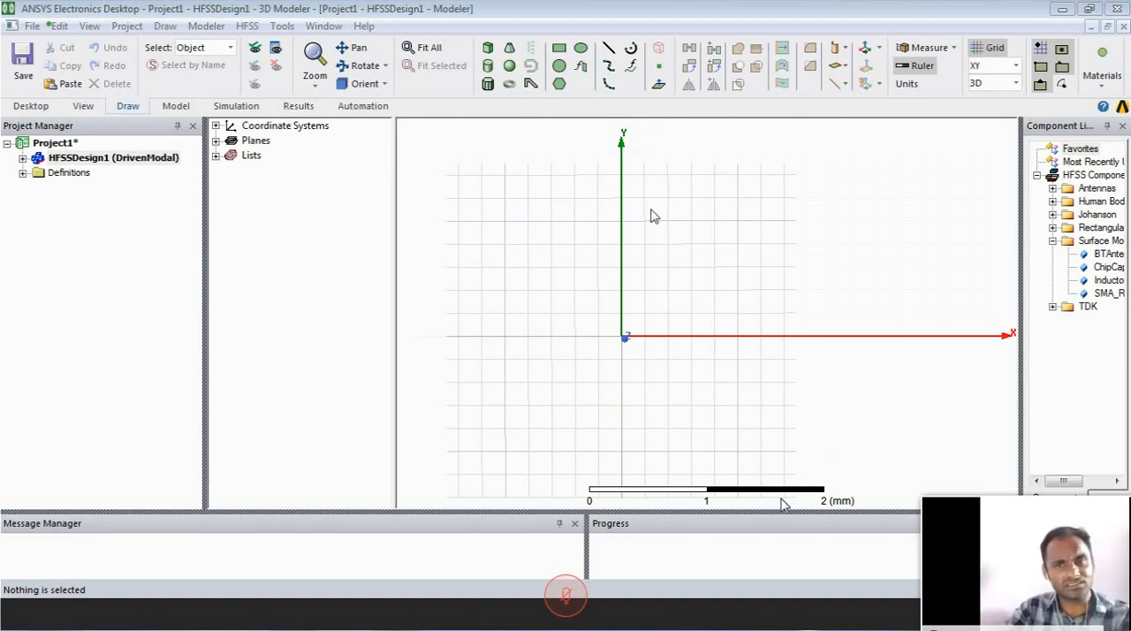
# - Draw a box from (-1, 1.4, 0) with a base about 0.8 by 0.8 mm, extending about 14.8 mm in negative Z
pyautogui.click(488, 47)
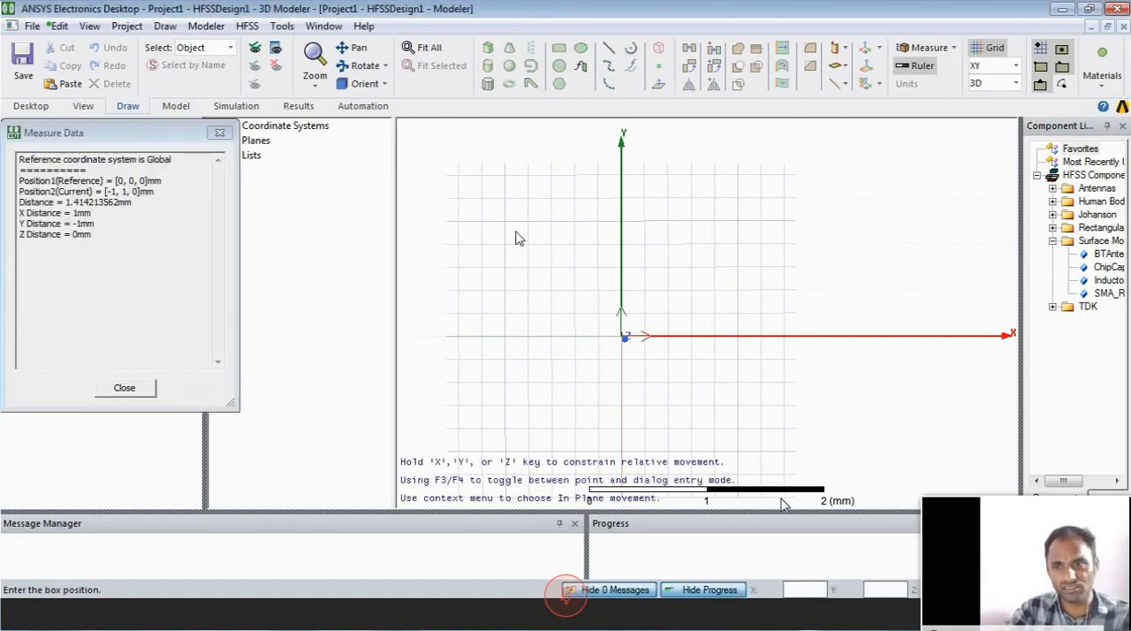
pyautogui.click(506, 173)
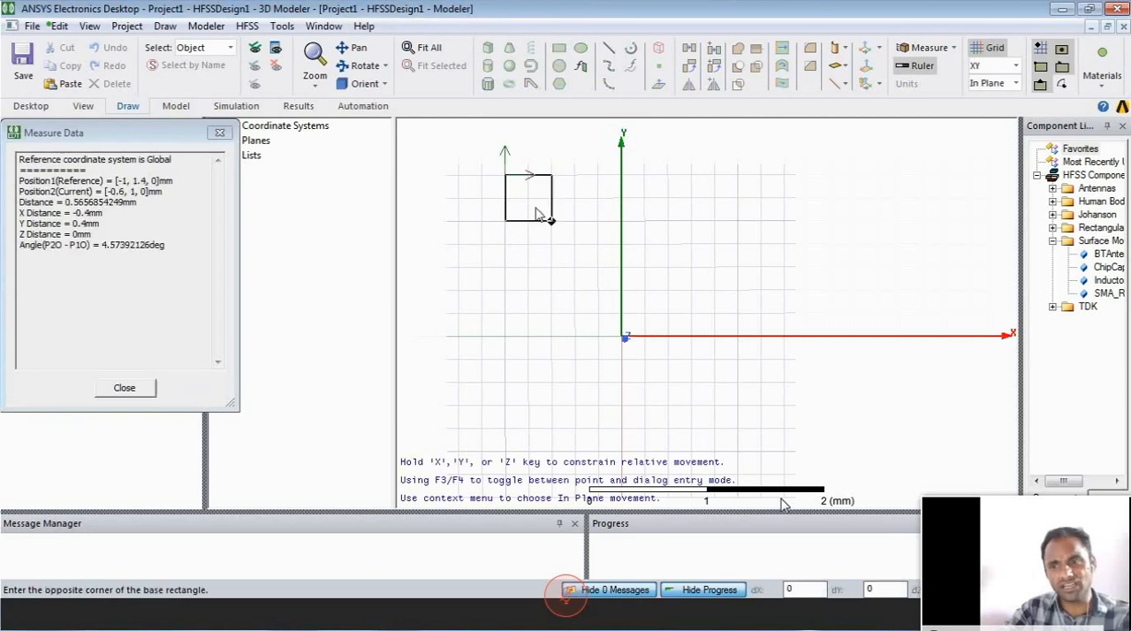
pyautogui.click(599, 266)
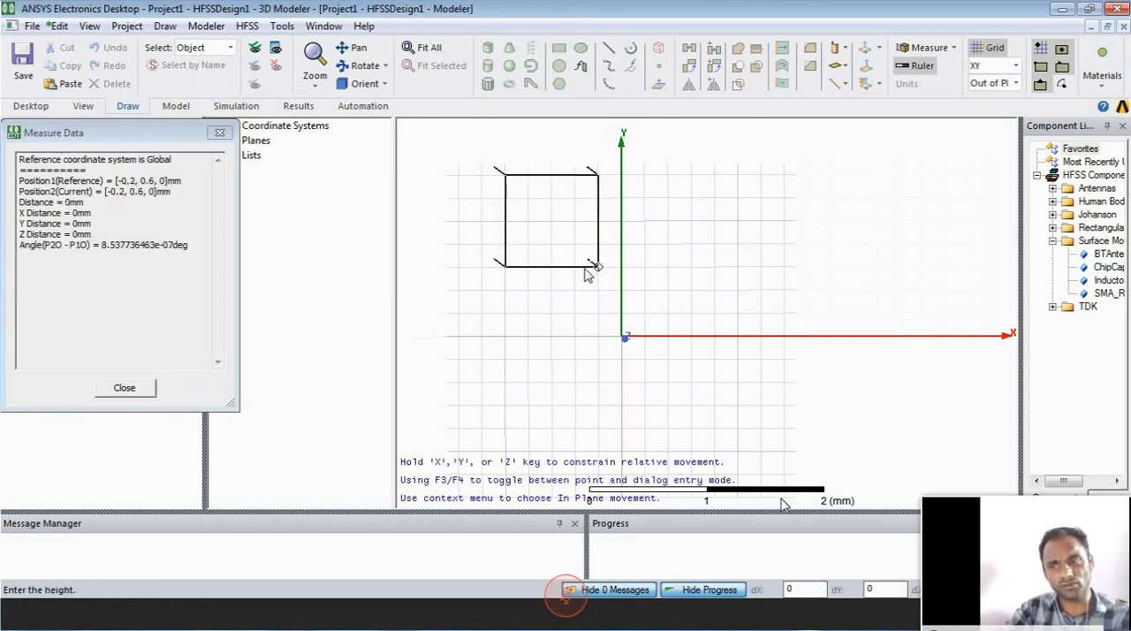
pyautogui.click(586, 271)
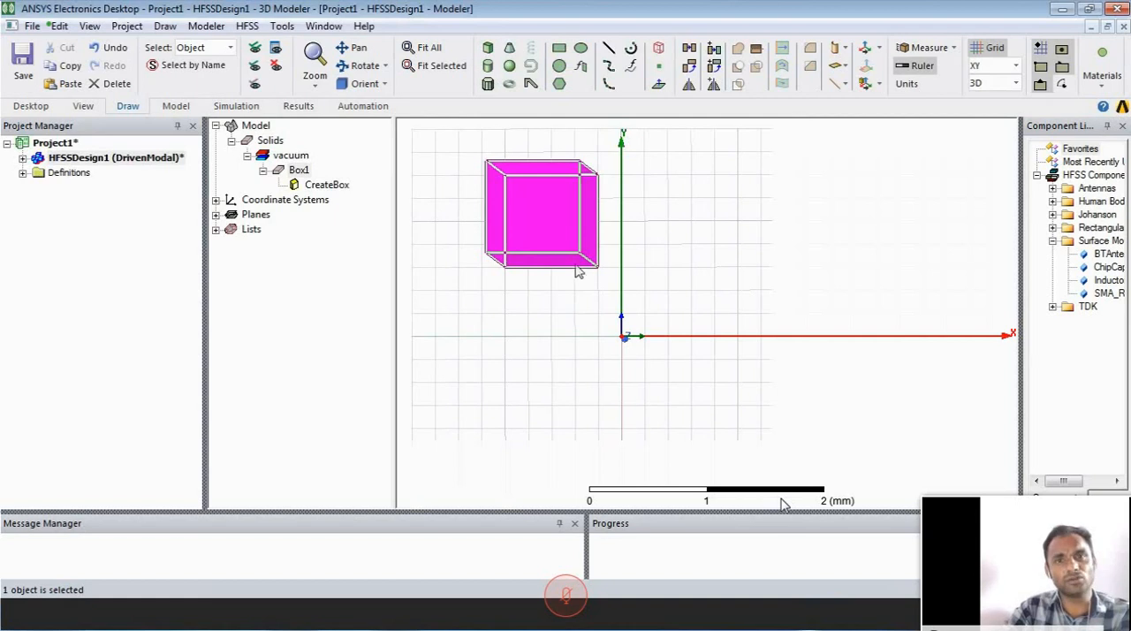
# - Rename the new box as Substrate in its attribute properties
pyautogui.doubleClick(301, 170)
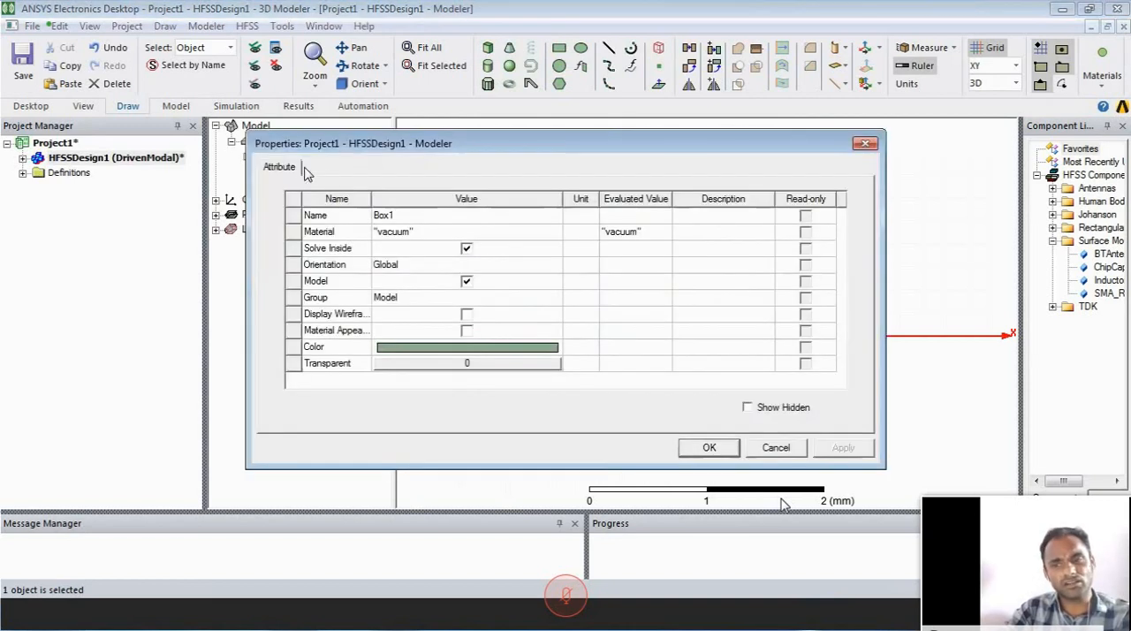
pyautogui.click(416, 219)
pyautogui.write('Su')
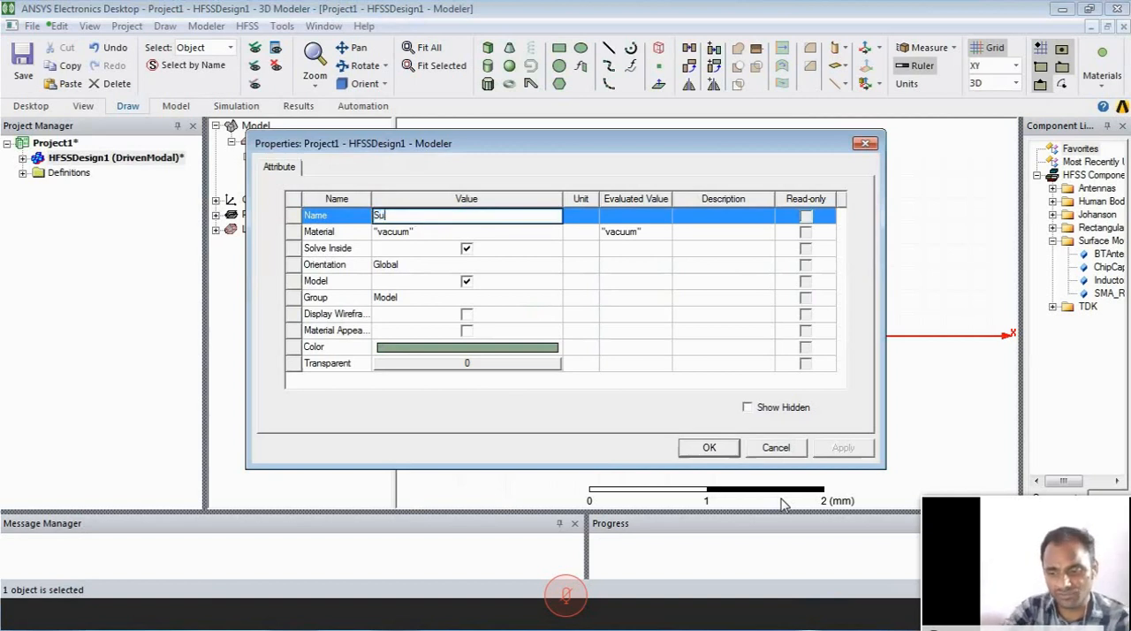
pyautogui.write('bstrate')
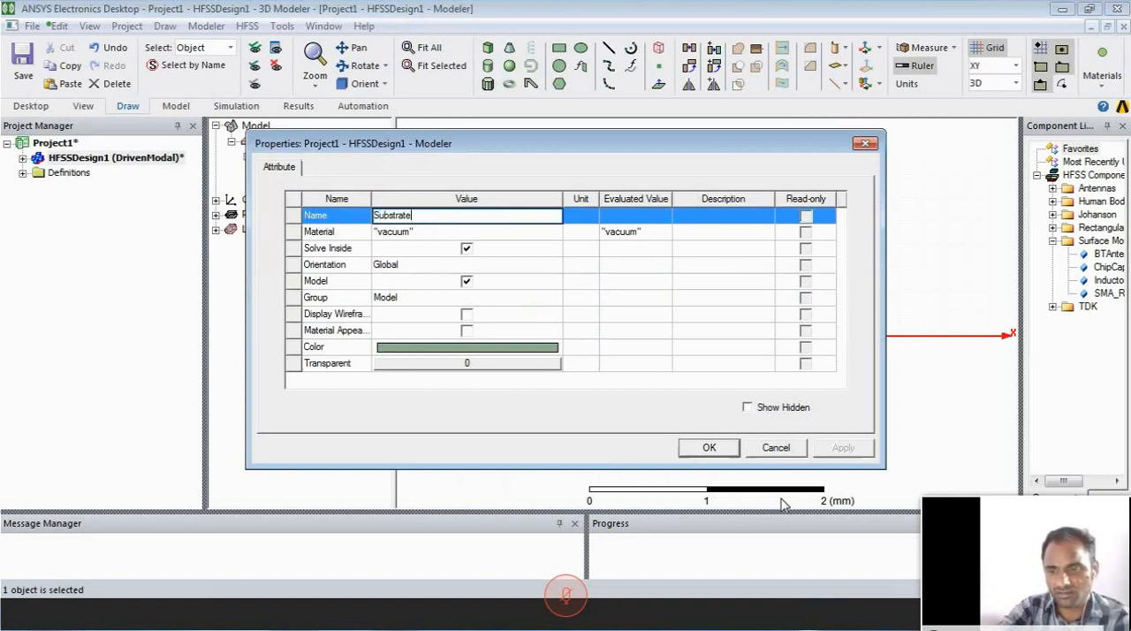
# - Find fr4 in the material library and assign FR4_epoxy as the substrate's material
pyautogui.click(424, 234)
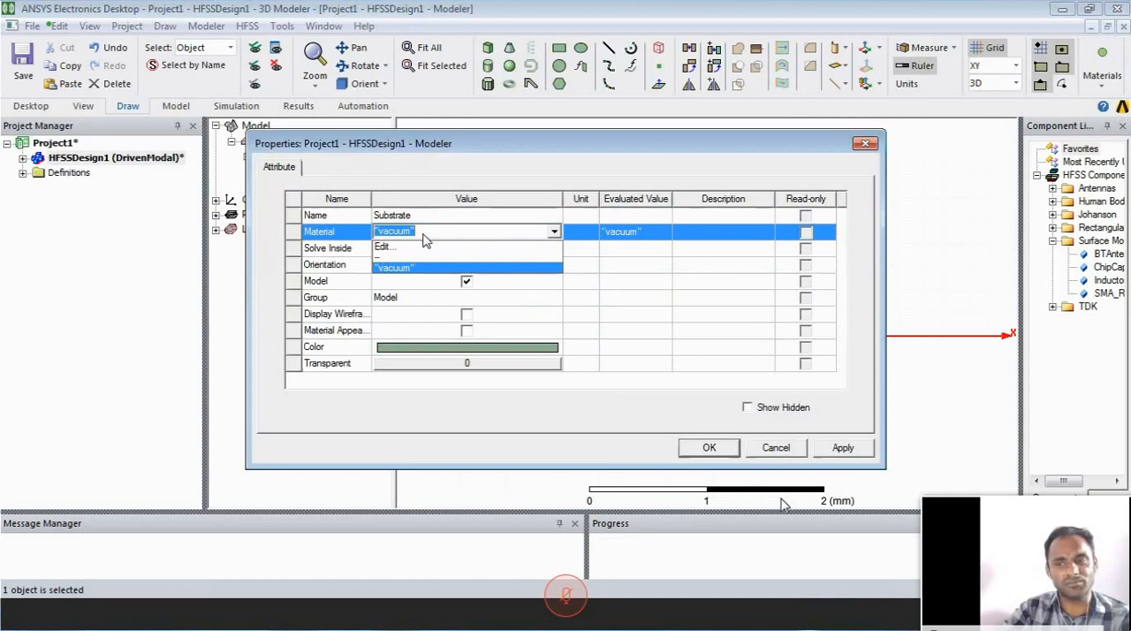
pyautogui.click(425, 250)
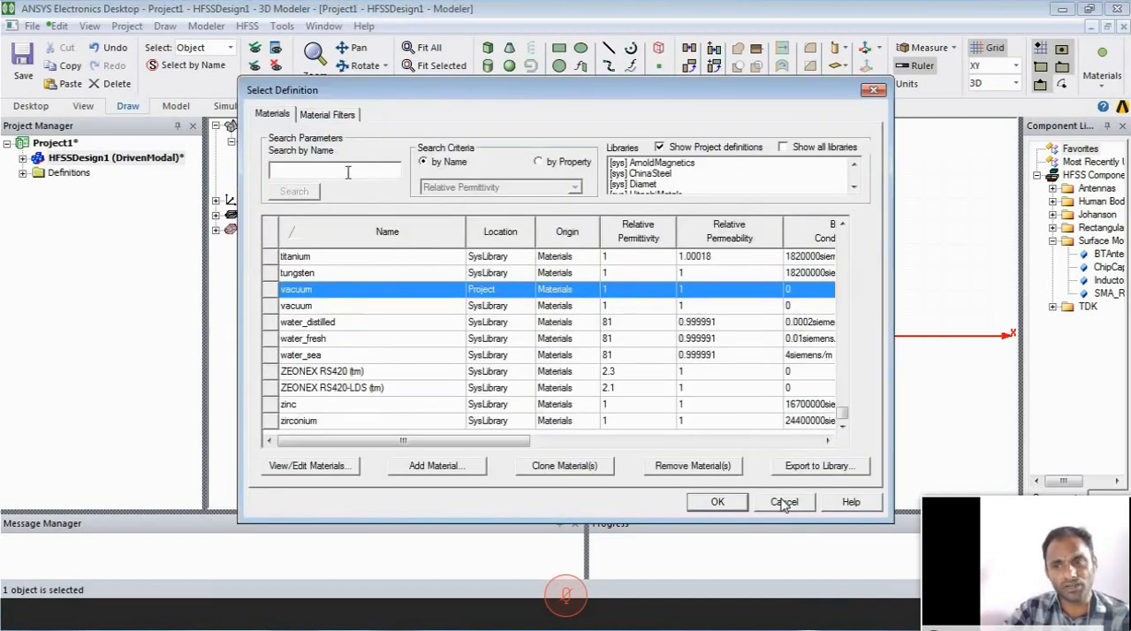
pyautogui.click(333, 171)
pyautogui.write('fr')
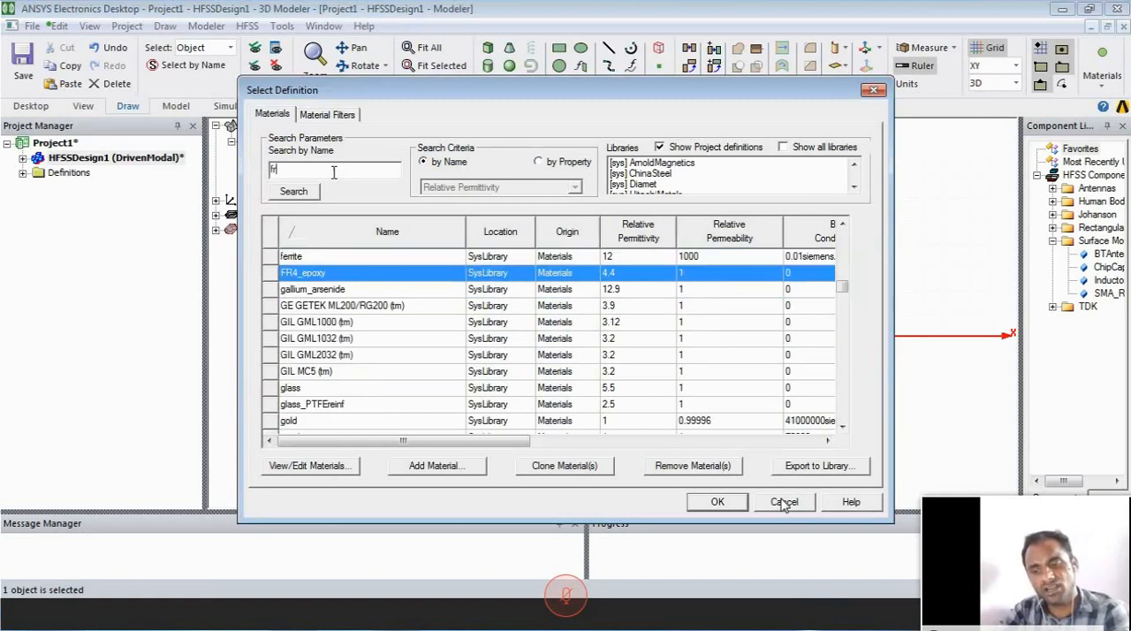
pyautogui.write('4')
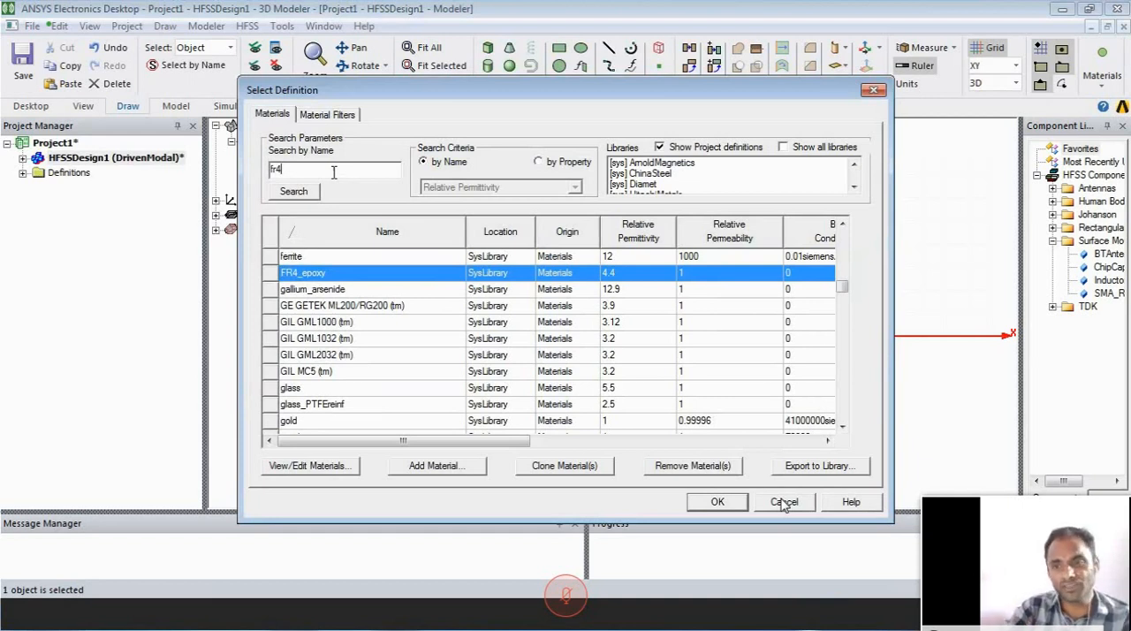
pyautogui.click(717, 502)
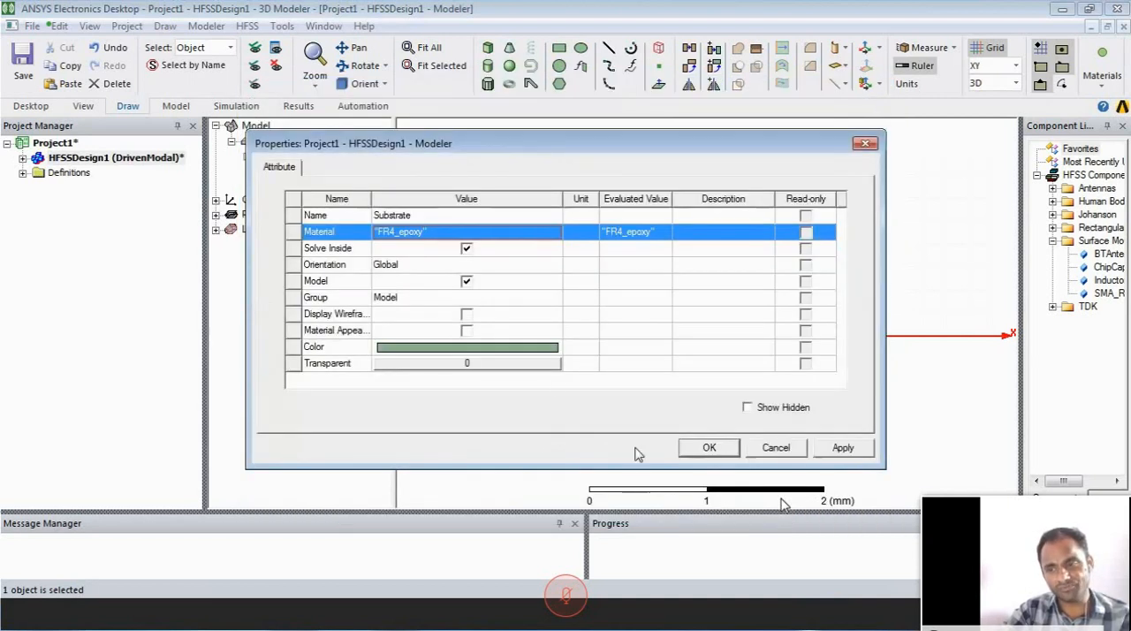
# - Set the substrate's color to light yellow and apply the attribute changes
pyautogui.click(548, 351)
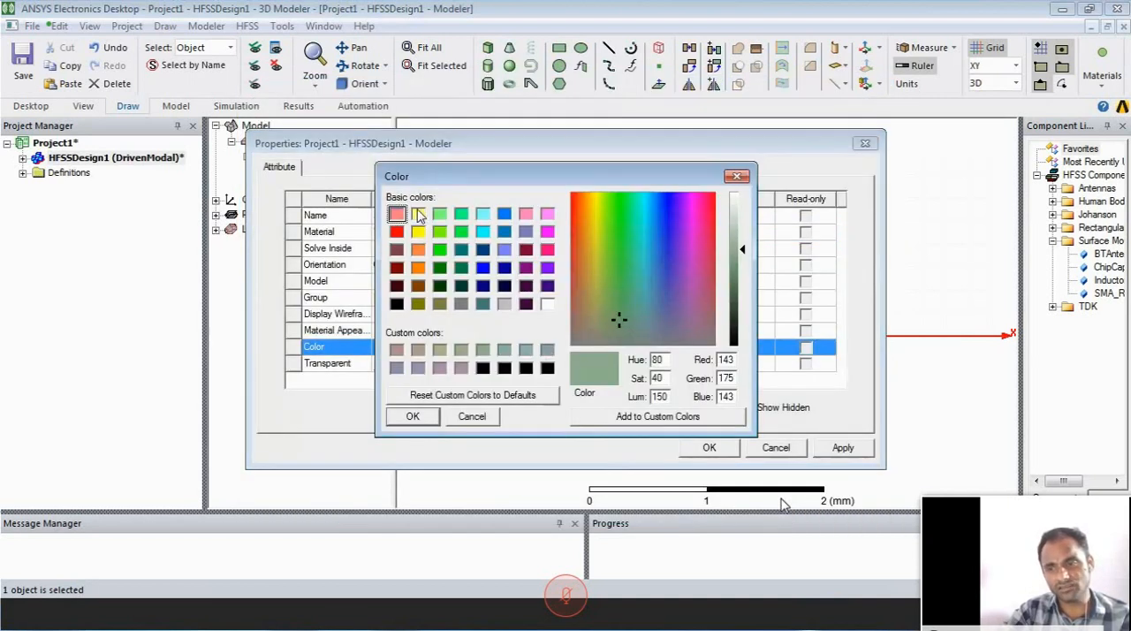
pyautogui.click(418, 214)
pyautogui.click(411, 418)
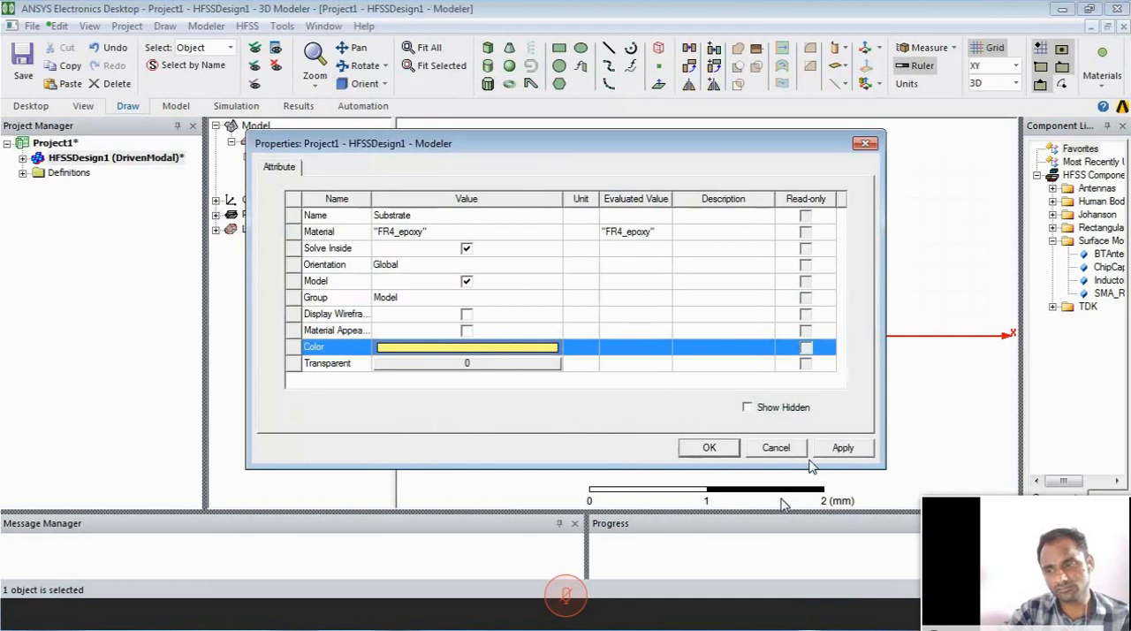
pyautogui.click(839, 448)
pyautogui.click(710, 448)
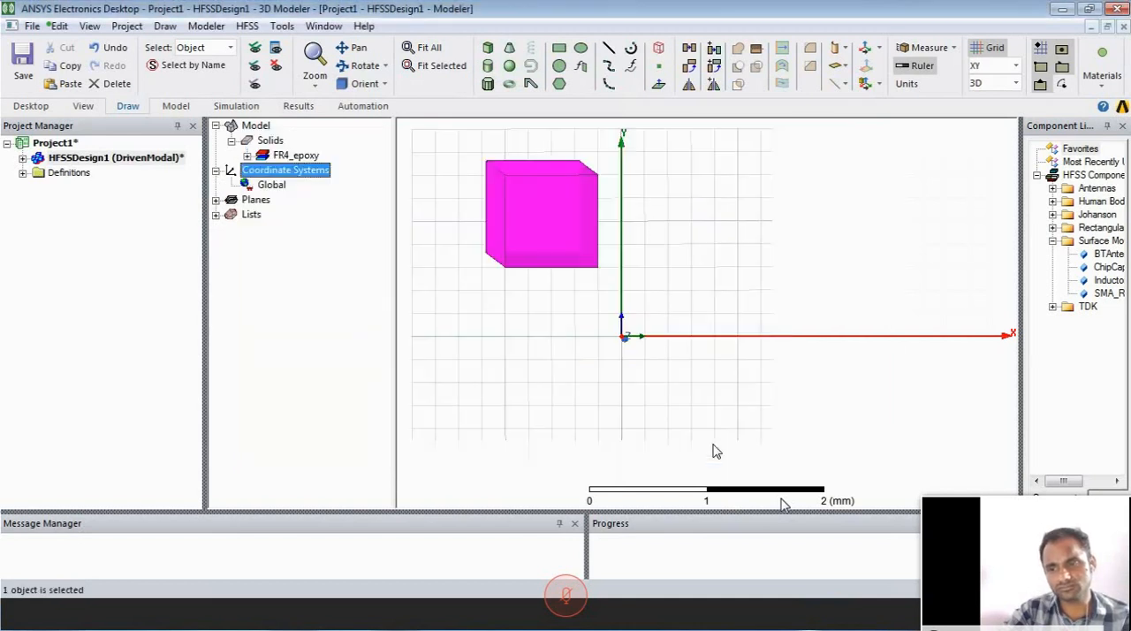
pyautogui.click(537, 280)
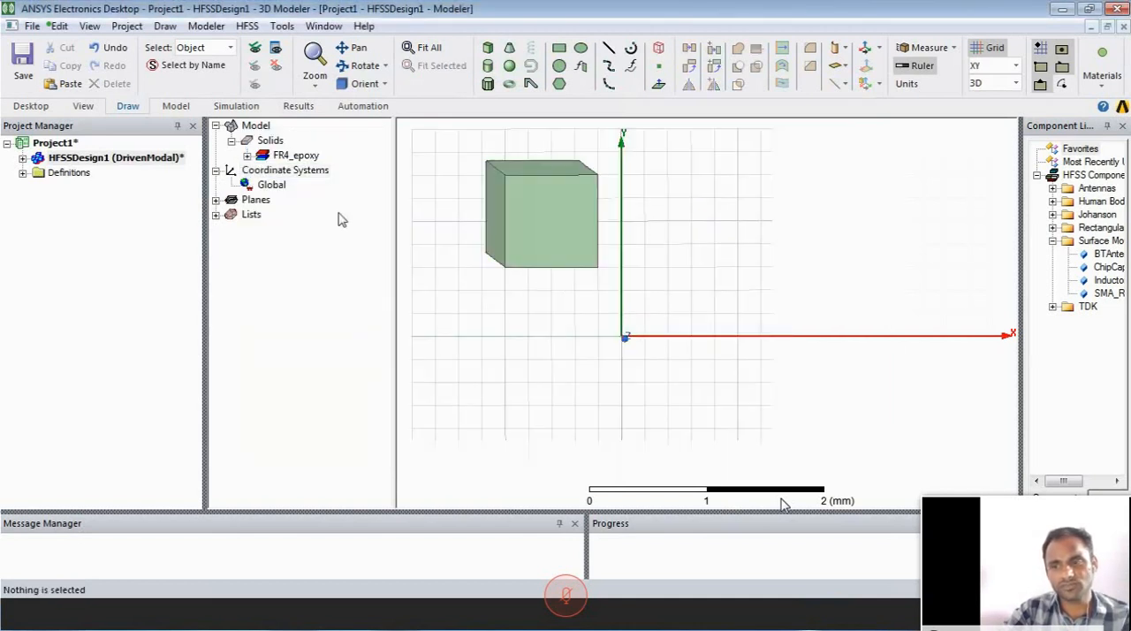
# - Set the position of the substrate's CreateBox command to 0,0,0 mm
pyautogui.click(530, 239)
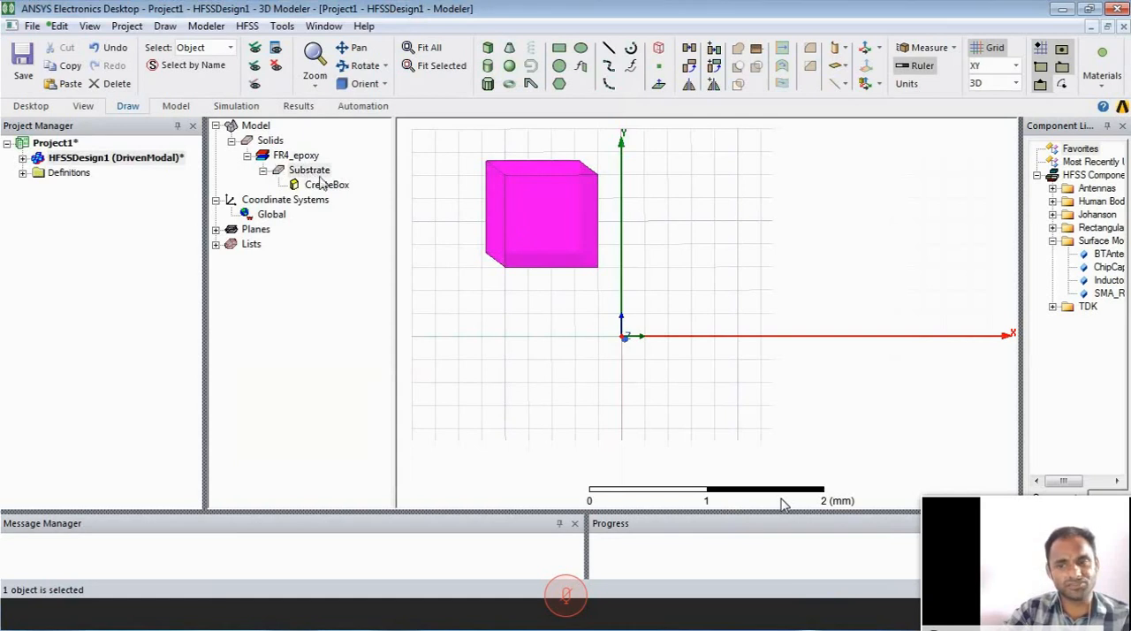
pyautogui.doubleClick(327, 185)
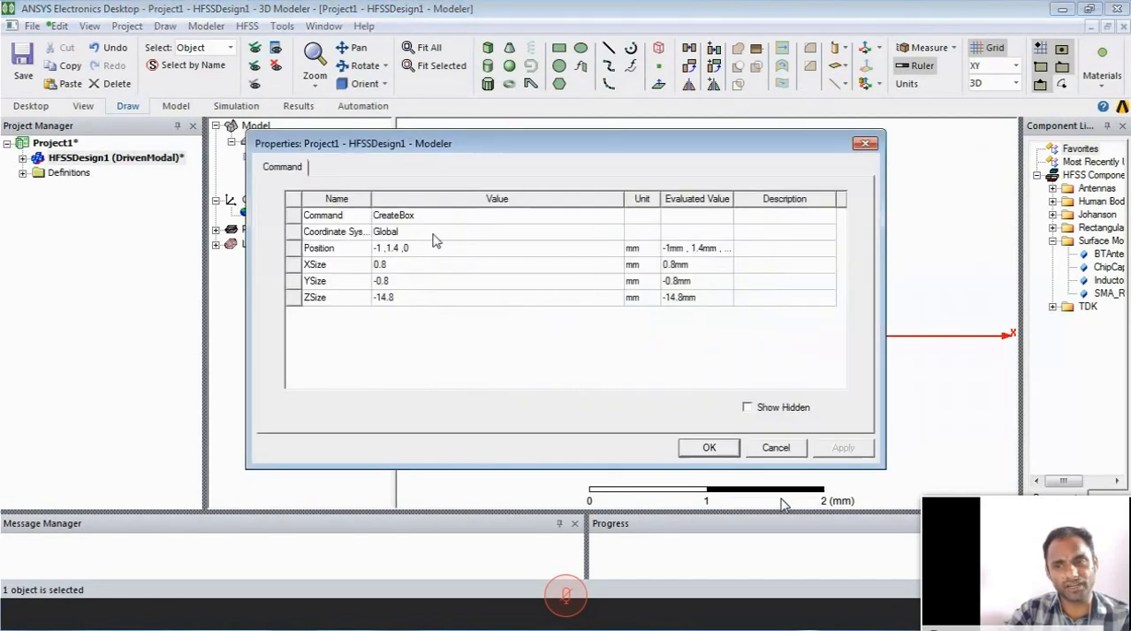
pyautogui.click(430, 249)
pyautogui.click(429, 247)
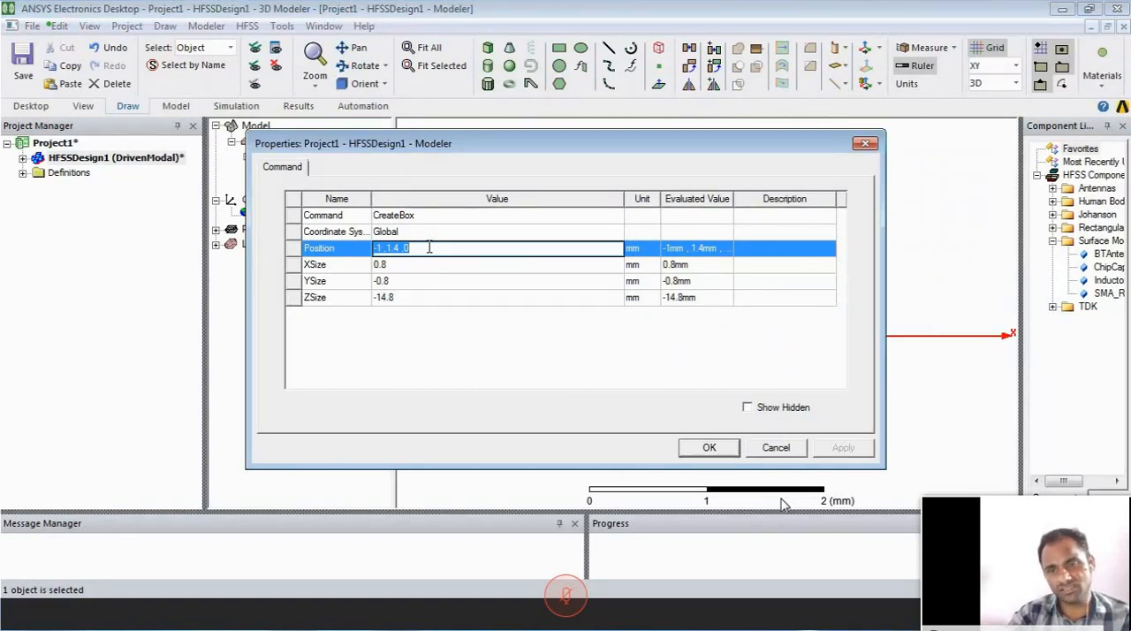
pyautogui.write('0,0,0')
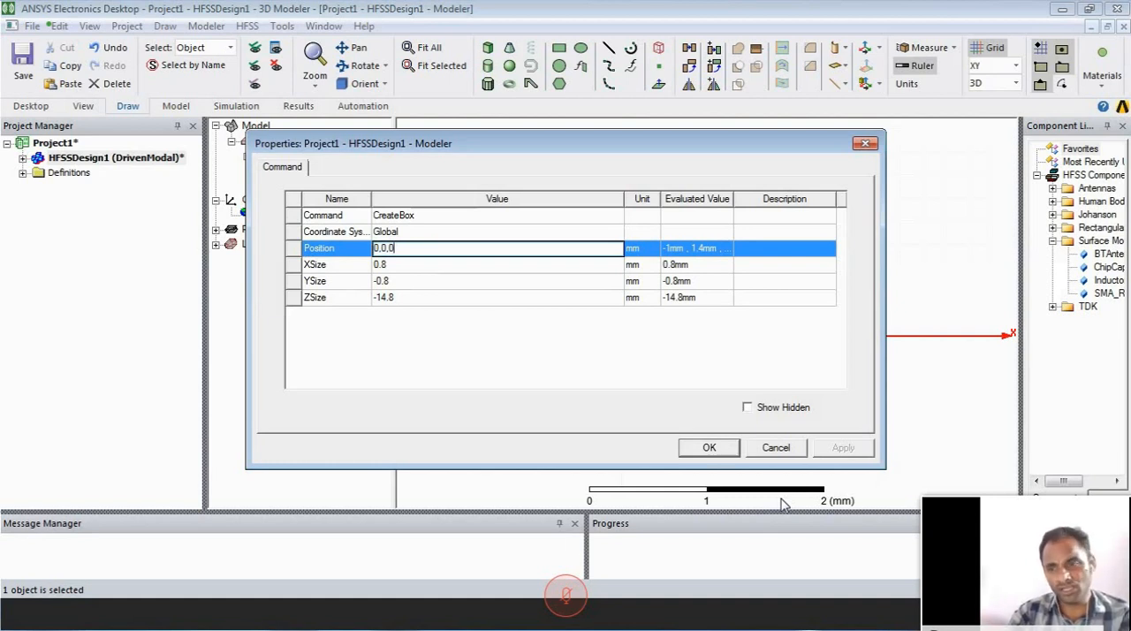
pyautogui.press('Tab')
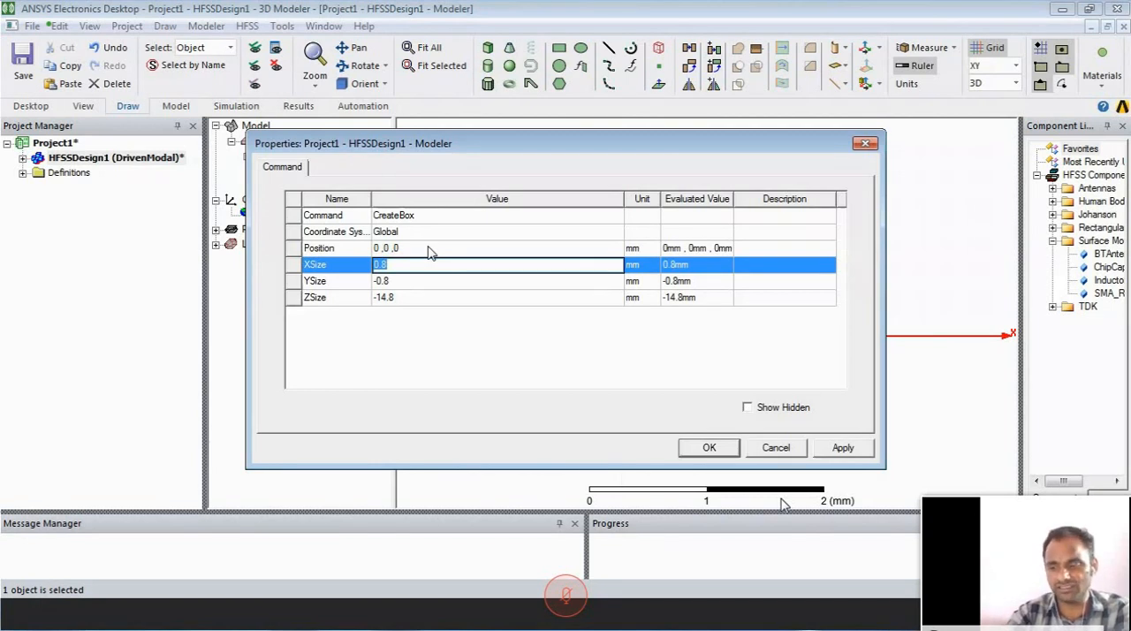
# - Set the substrate's XSize to 70 mm, YSize to 70 mm and ZSize to 3.6 mm, and apply the dimensions
pyautogui.write('70')
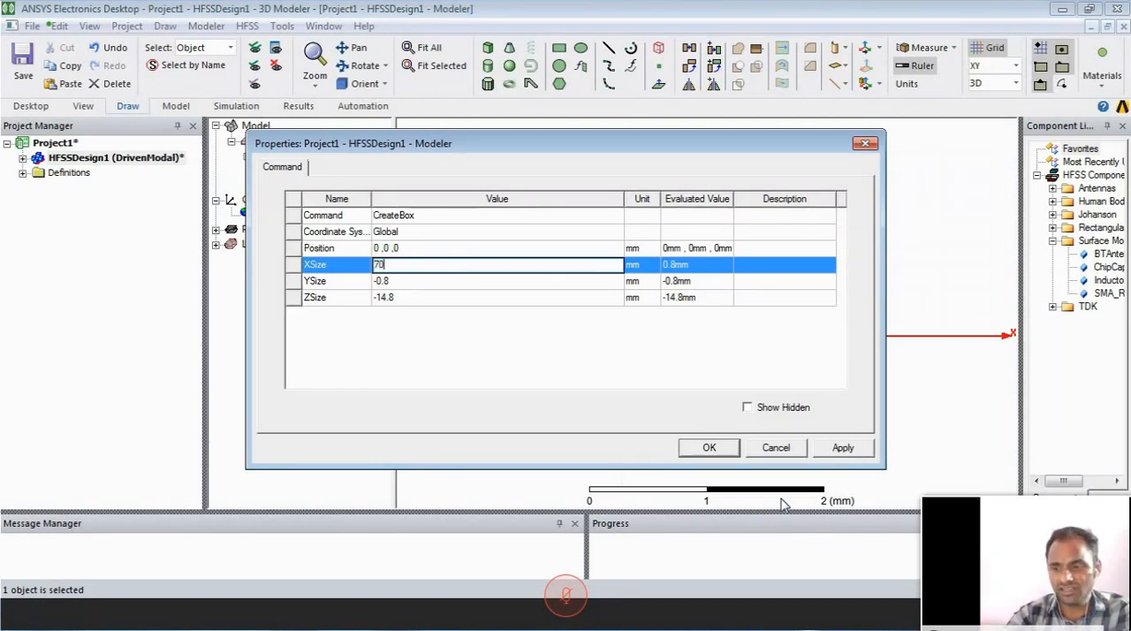
pyautogui.press('Tab')
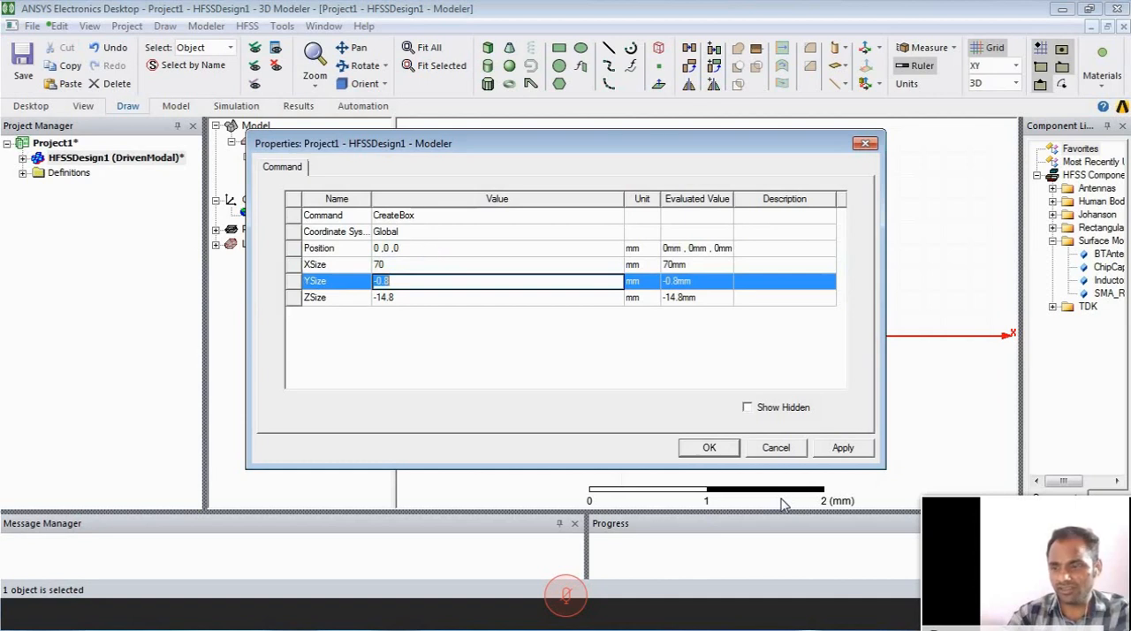
pyautogui.write('70')
pyautogui.press('Tab')
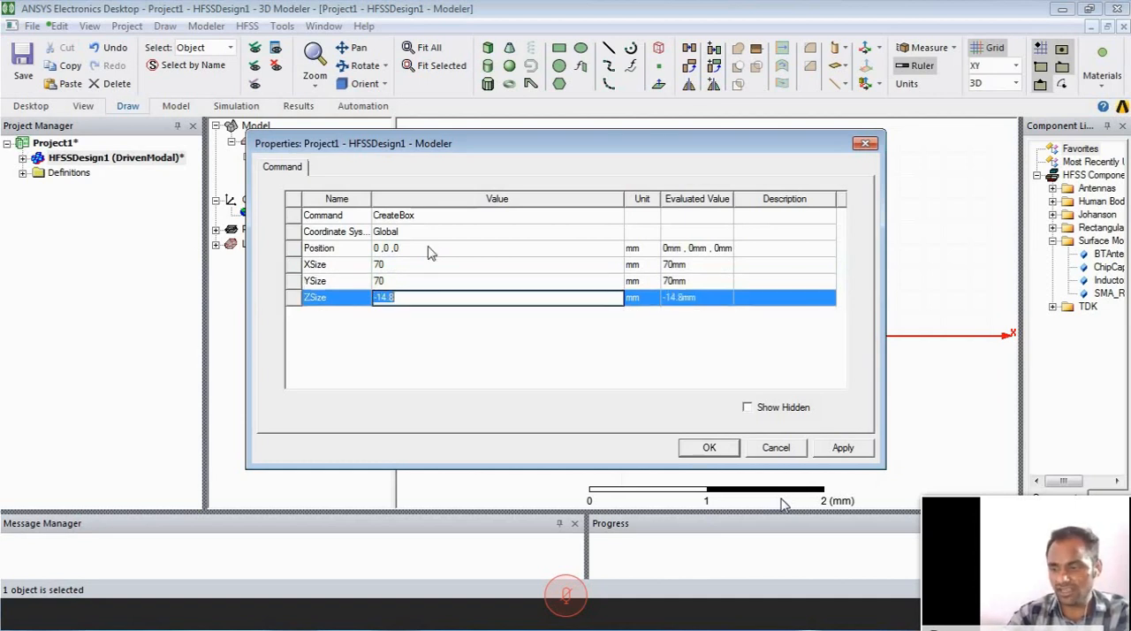
pyautogui.write('3.6')
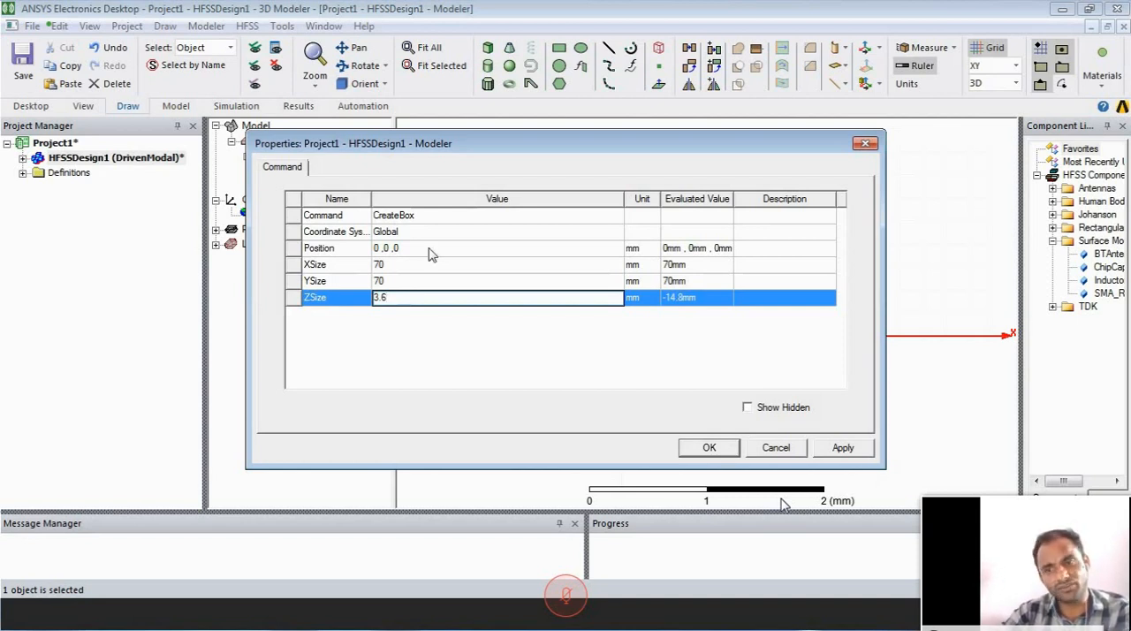
pyautogui.click(442, 341)
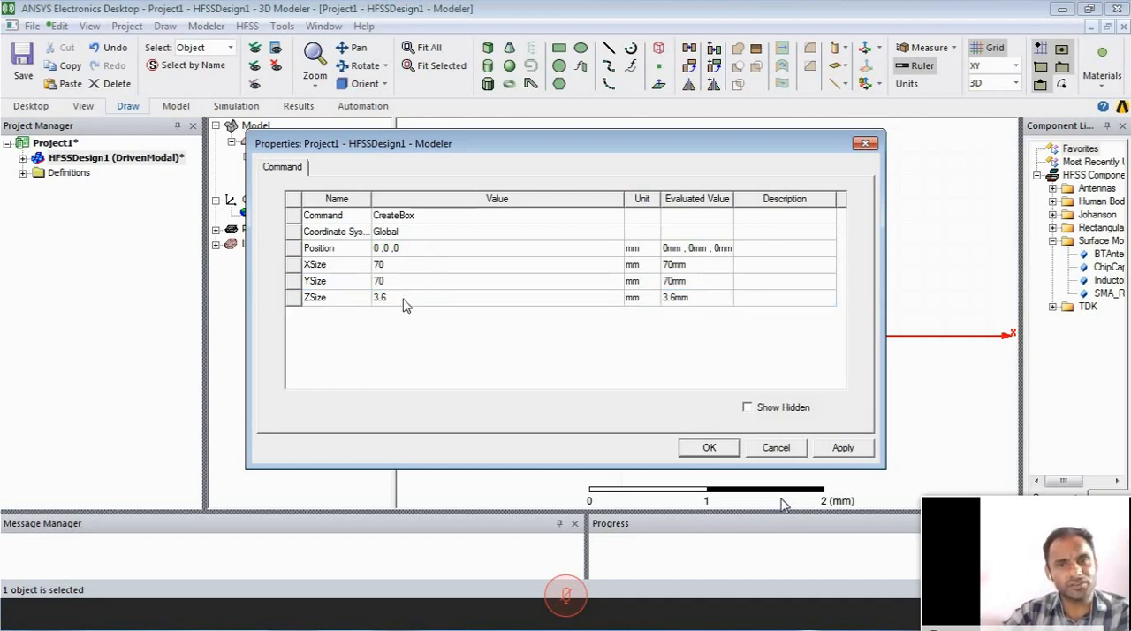
pyautogui.click(859, 448)
pyautogui.click(714, 449)
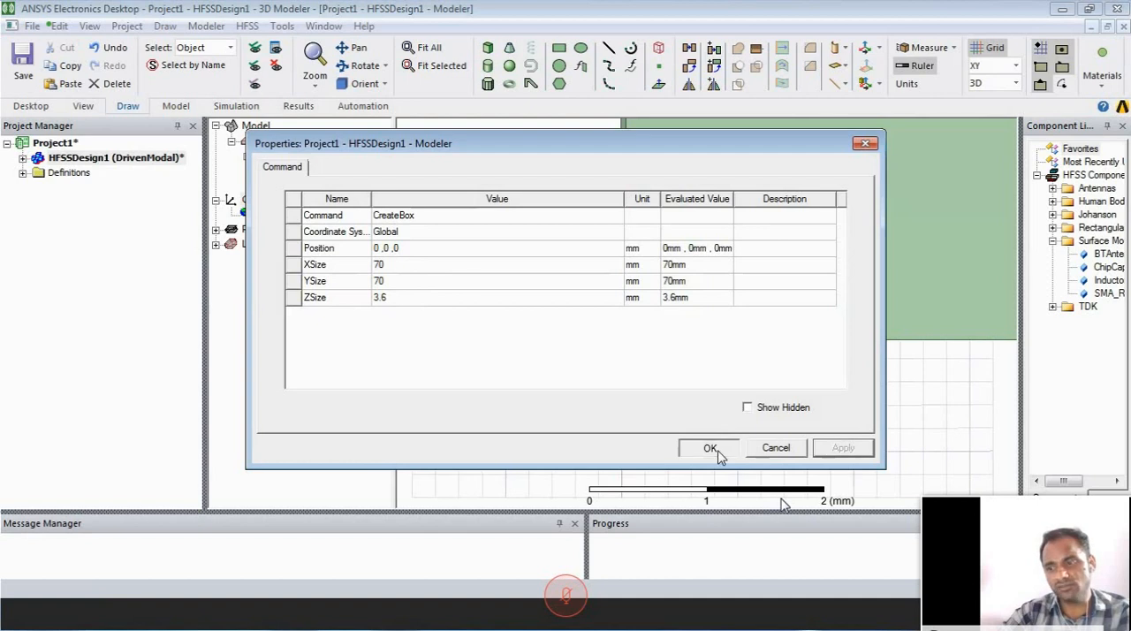
# - Fit the whole substrate in the modeling view and zoom out to show space around it
pyautogui.click(413, 51)
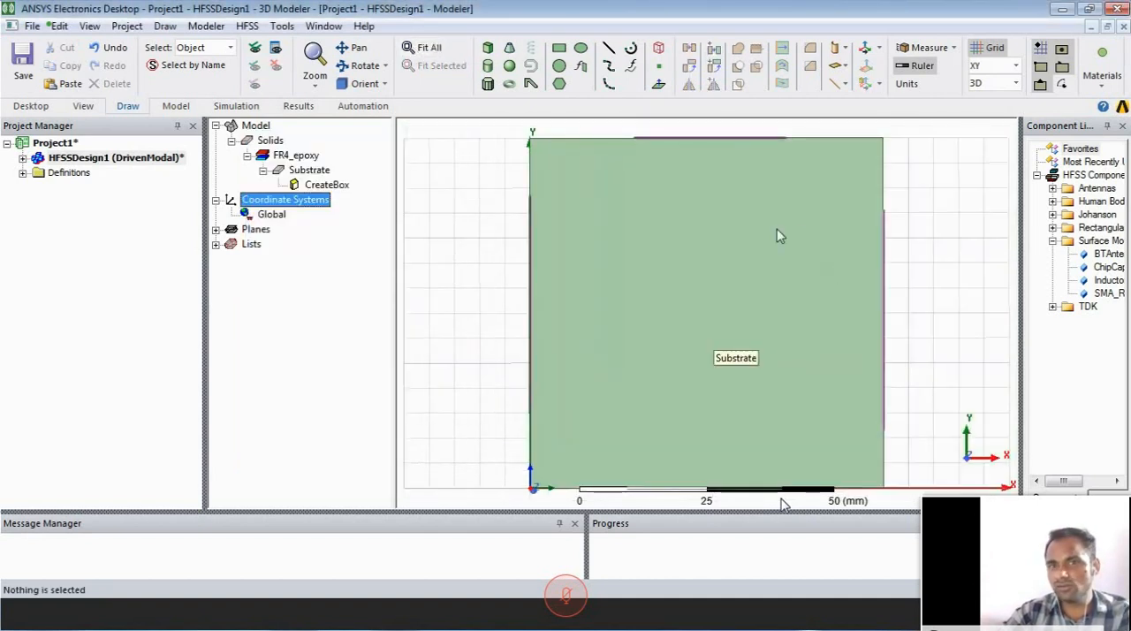
pyautogui.click(314, 53)
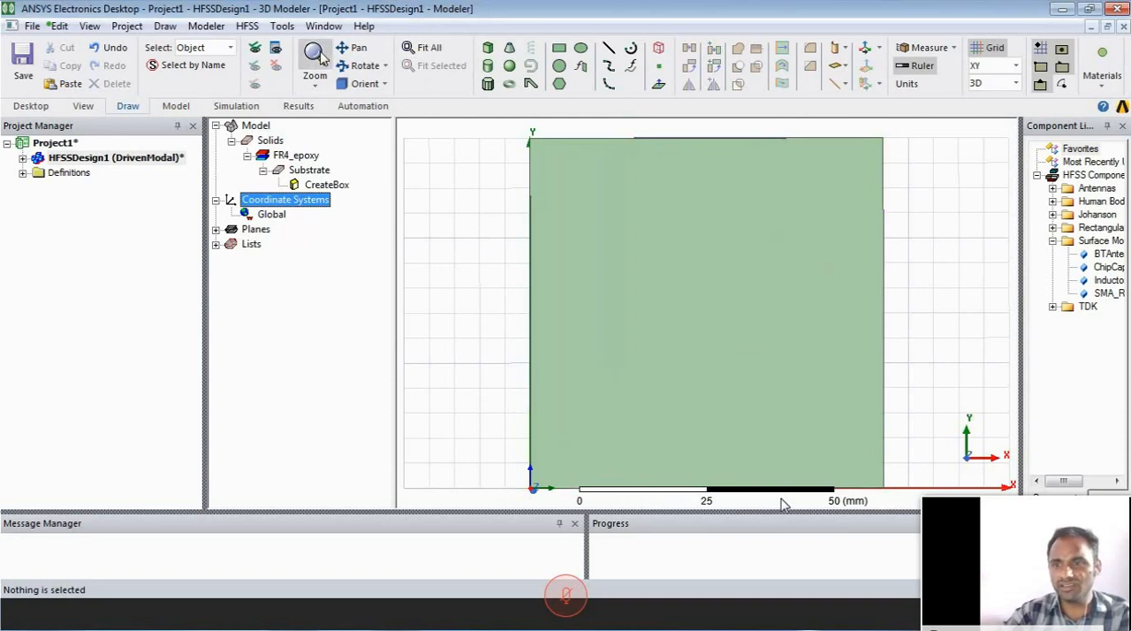
pyautogui.moveTo(649, 247); pyautogui.dragTo(676, 281)
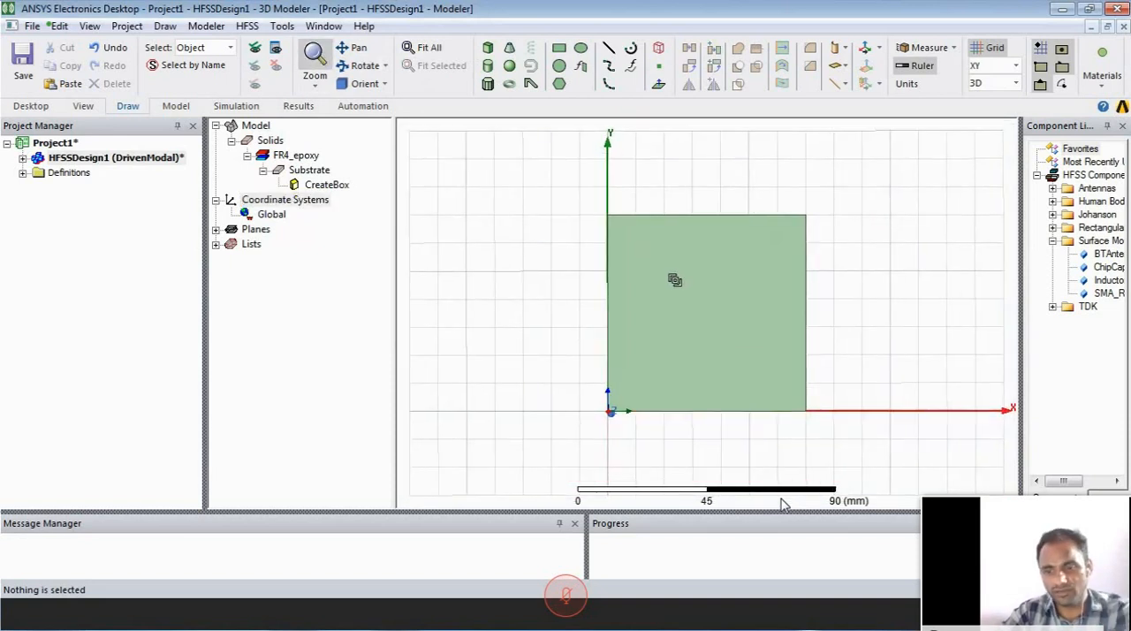
pyautogui.press('Escape')
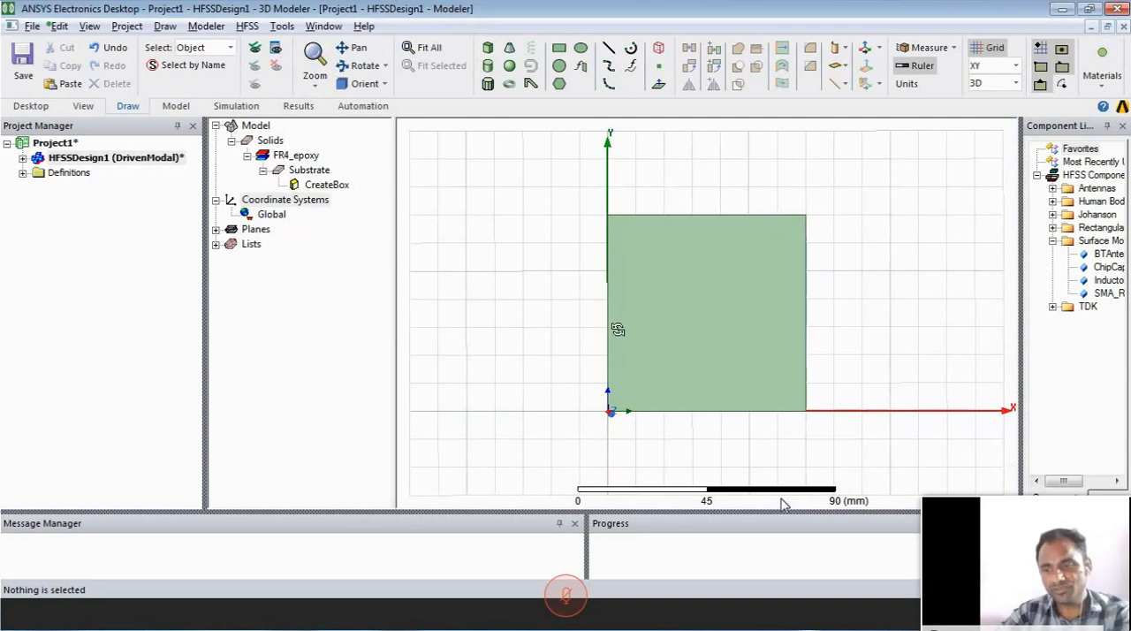
pyautogui.keyDown('alt'); pyautogui.moveTo(613, 323); pyautogui.dragTo(797, 363); pyautogui.keyUp('alt')
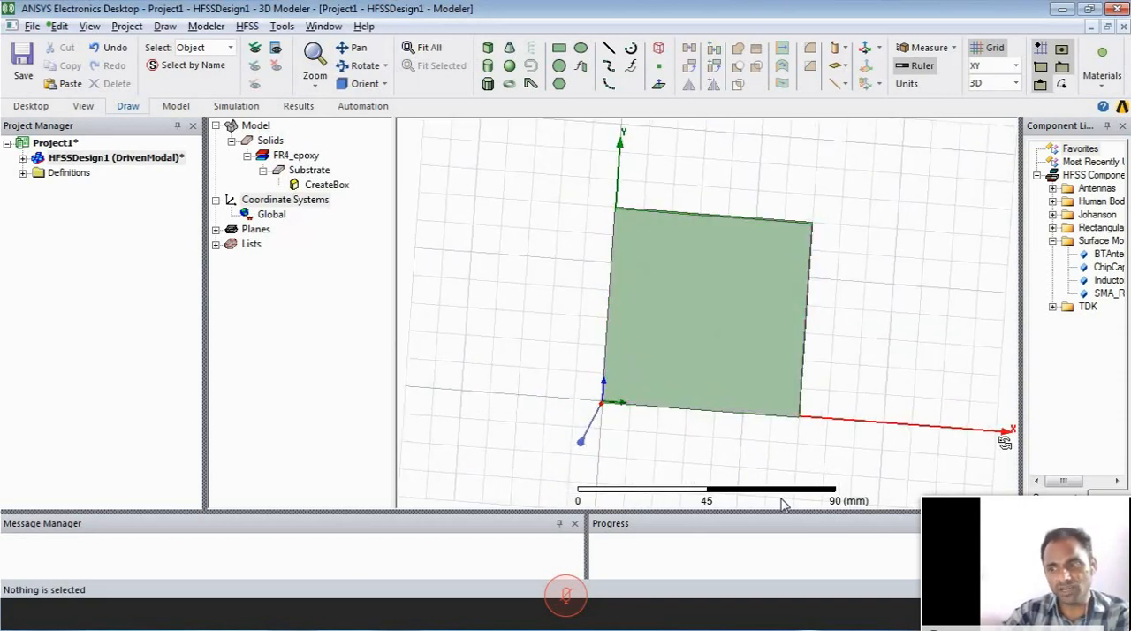
pyautogui.keyDown('alt'); pyautogui.moveTo(1005, 434); pyautogui.dragTo(1005, 411); pyautogui.keyUp('alt')
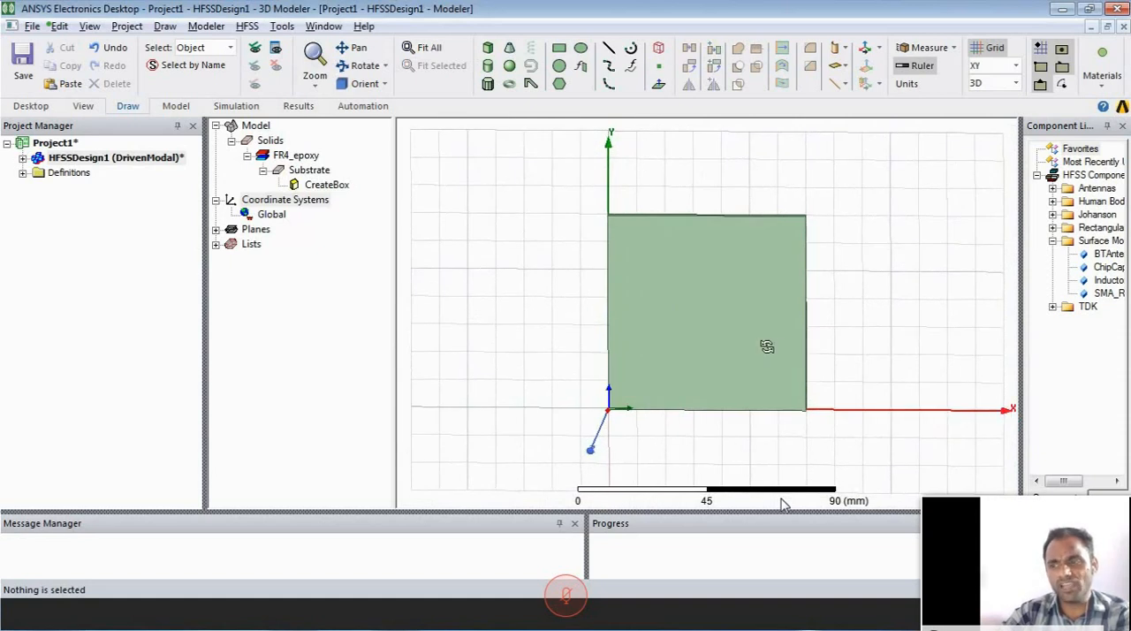
pyautogui.keyDown('alt'); pyautogui.moveTo(767, 346); pyautogui.dragTo(775, 338); pyautogui.keyUp('alt')
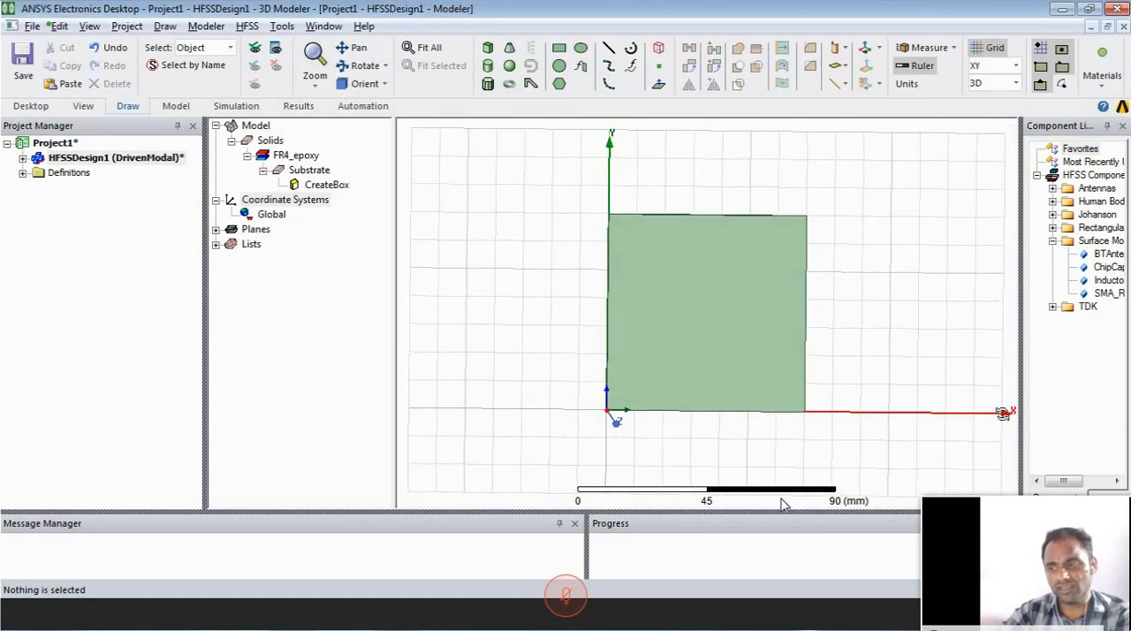
pyautogui.keyDown('alt'); pyautogui.moveTo(1003, 413); pyautogui.dragTo(1001, 409); pyautogui.keyUp('alt')
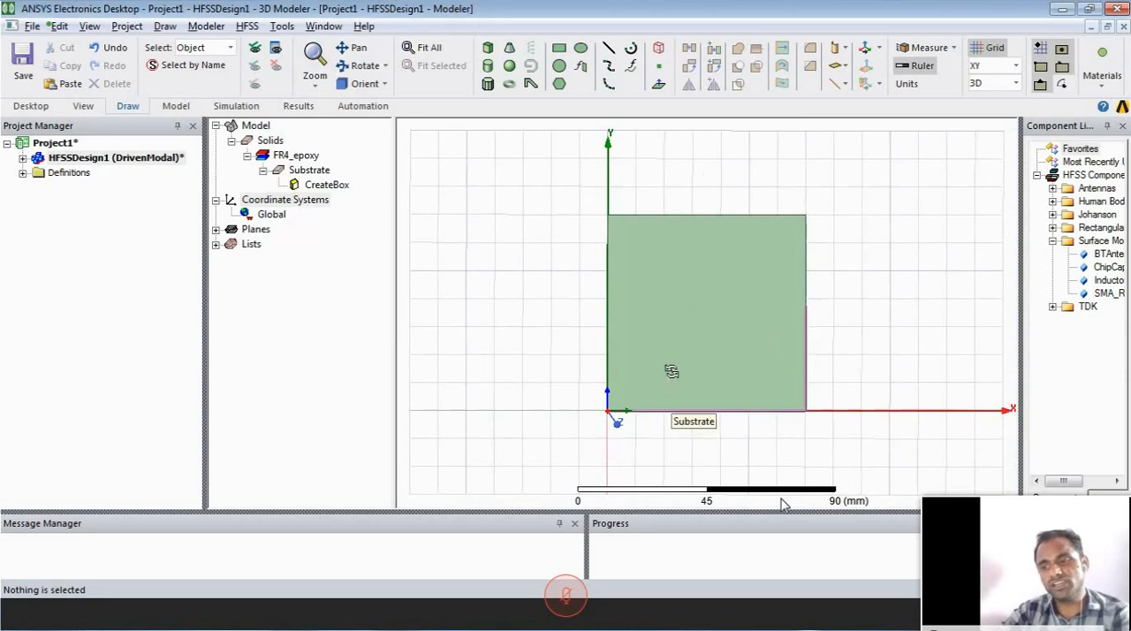
pyautogui.keyDown('alt'); pyautogui.moveTo(671, 371); pyautogui.dragTo(669, 368); pyautogui.keyUp('alt')
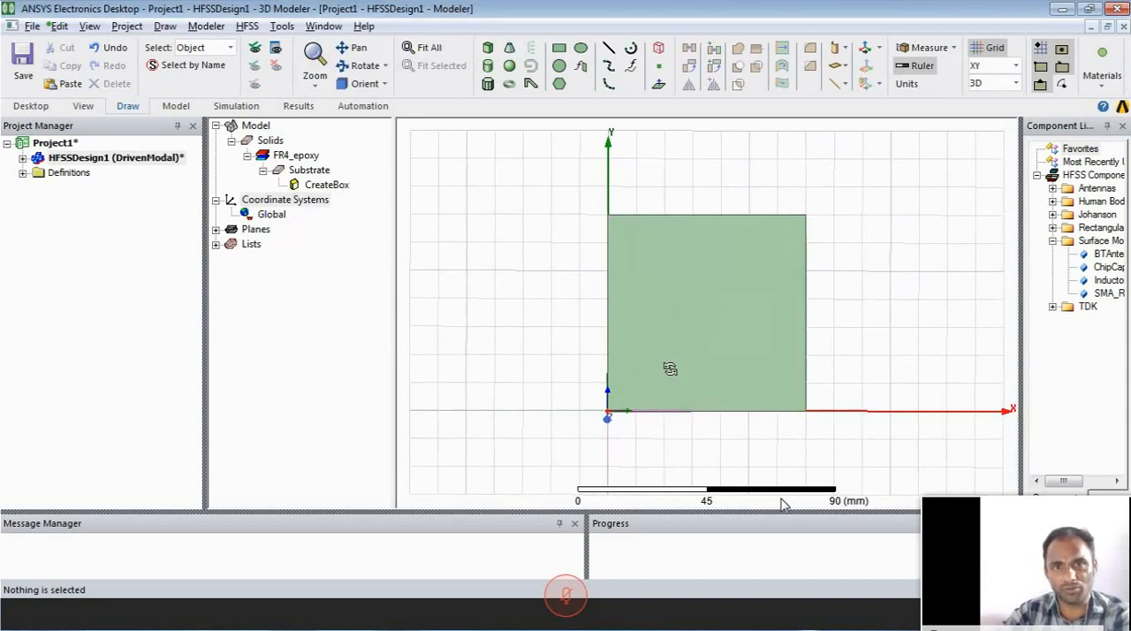
pyautogui.keyDown('alt'); pyautogui.moveTo(1005, 406); pyautogui.dragTo(1006, 409); pyautogui.keyUp('alt')
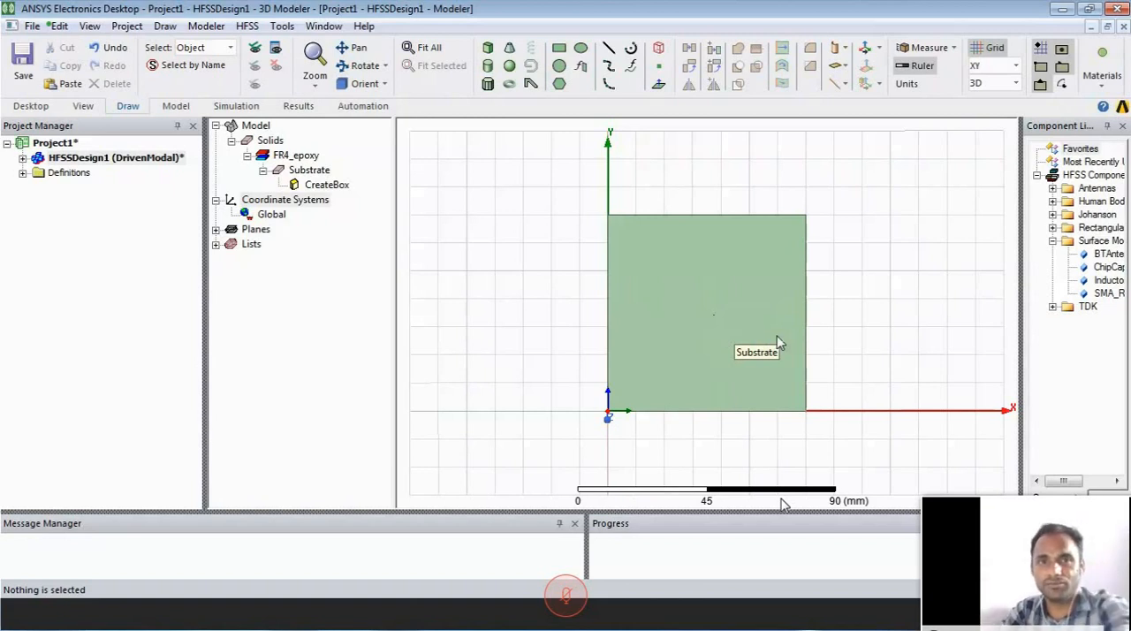
# - Draw a rectangle about 40 by 50 mm on the XY plane beside the substrate, starting at -60, 70, 0 mm
pyautogui.click(560, 49)
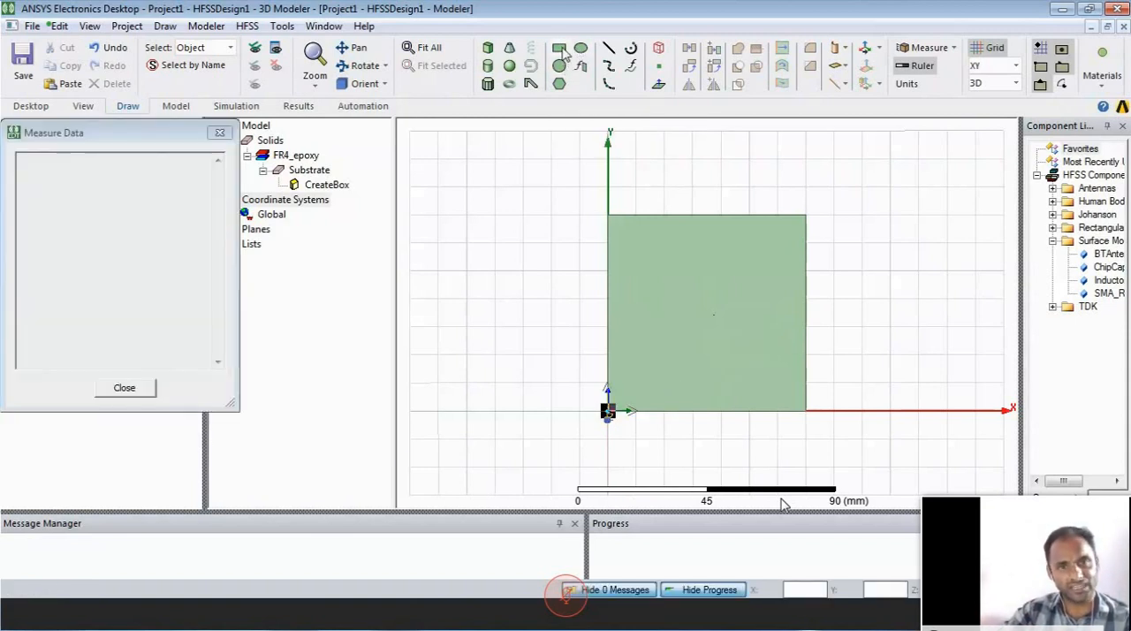
pyautogui.click(438, 213)
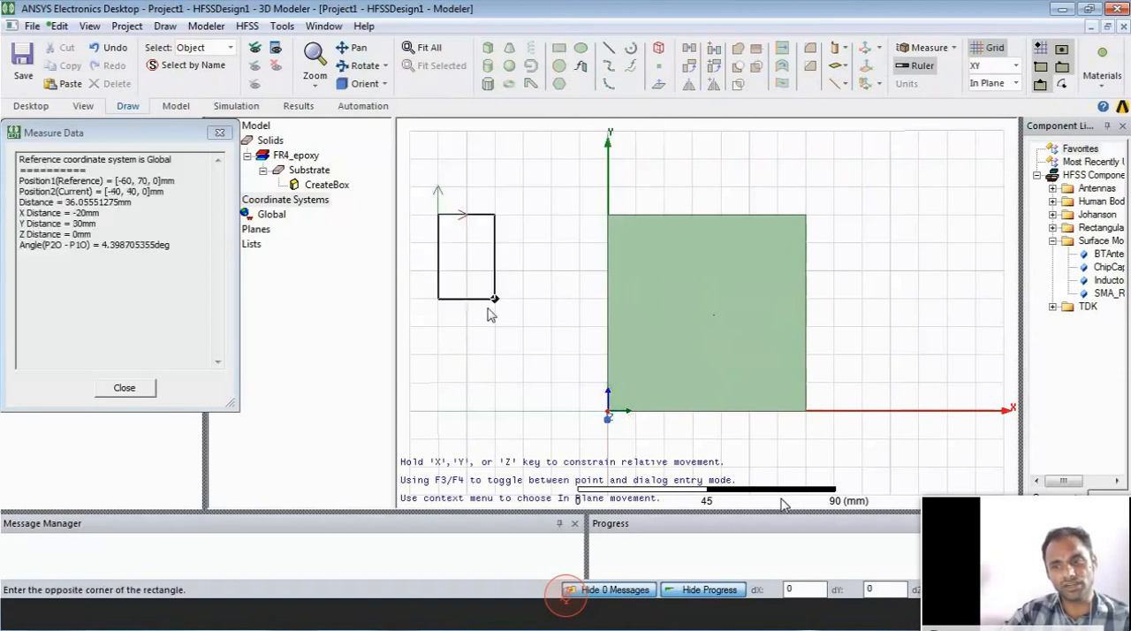
pyautogui.click(551, 354)
# - Name the new rectangle Ground, set its color to light cyan, and apply the attributes
pyautogui.doubleClick(317, 232)
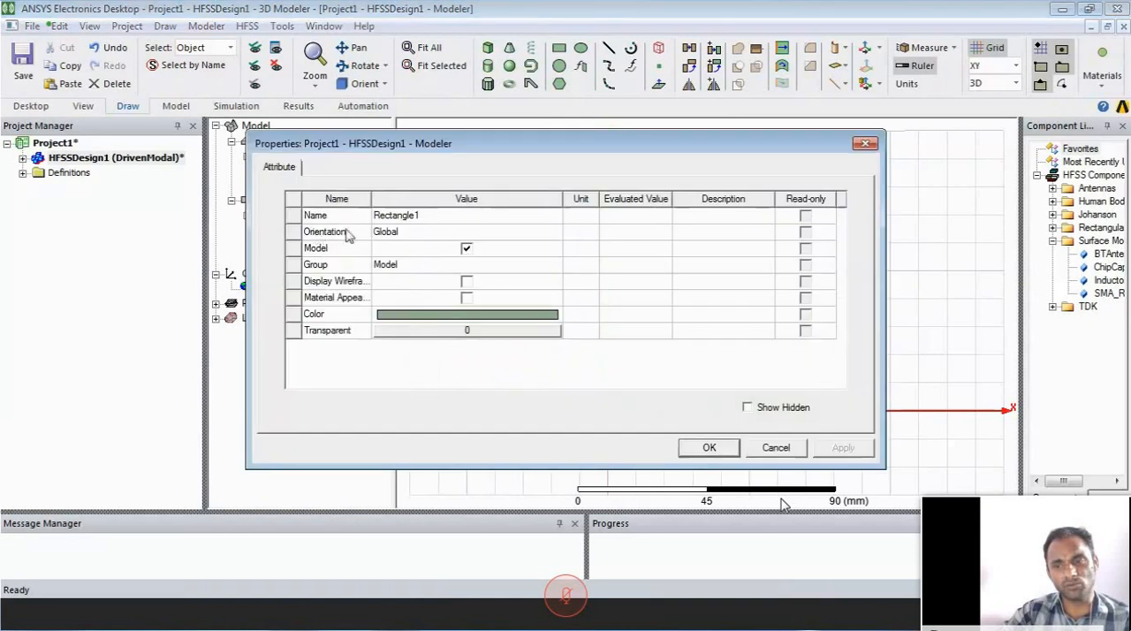
pyautogui.click(446, 221)
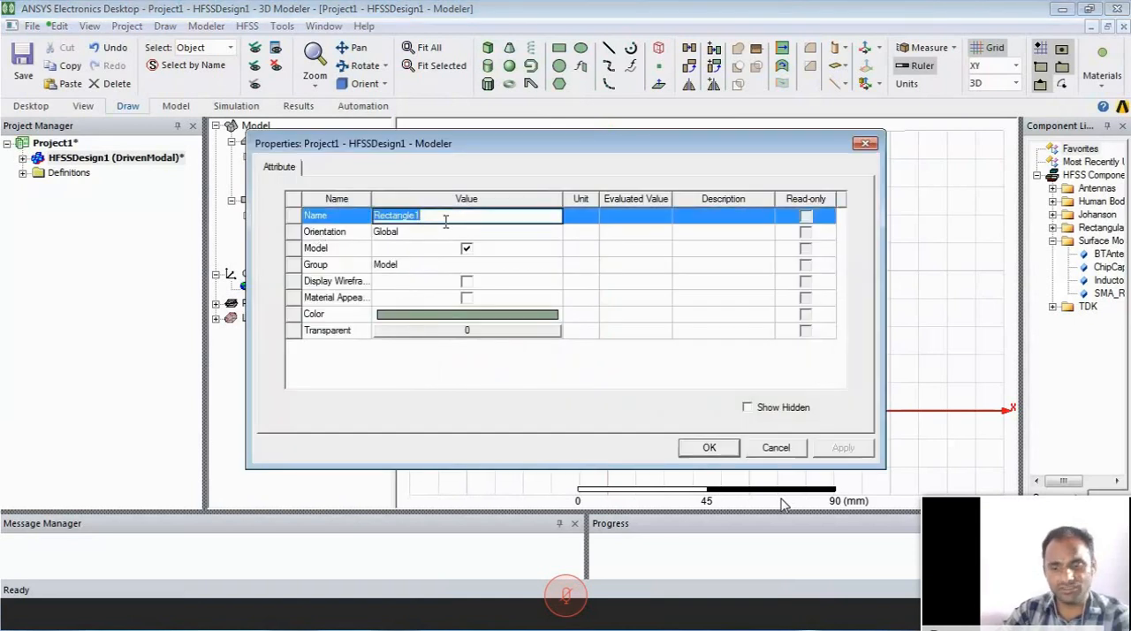
pyautogui.write('Ground')
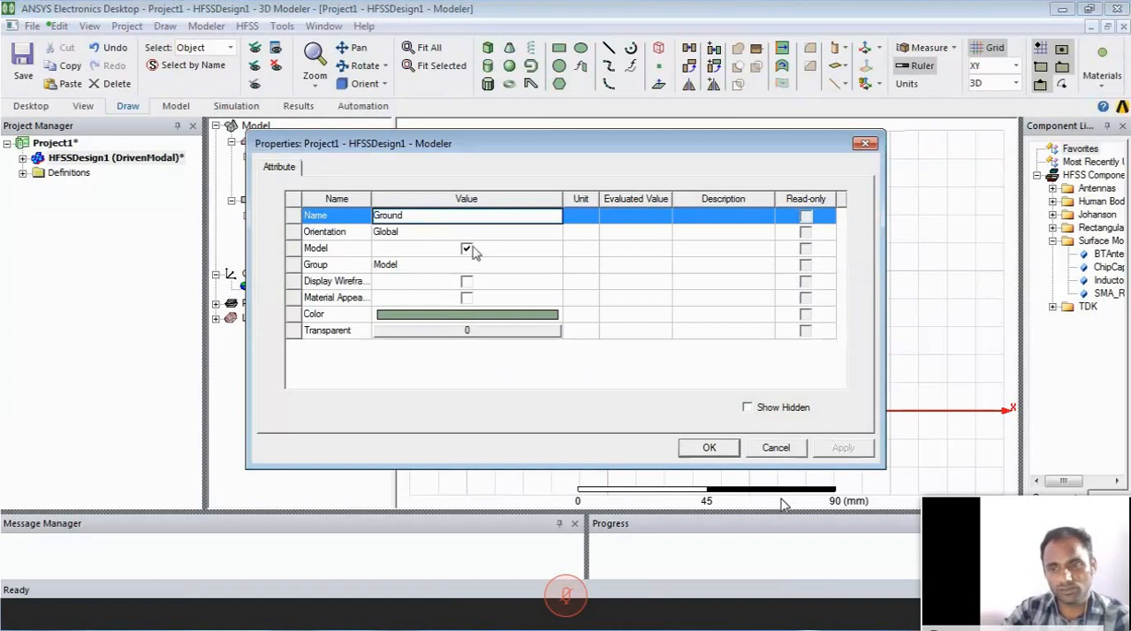
pyautogui.click(462, 317)
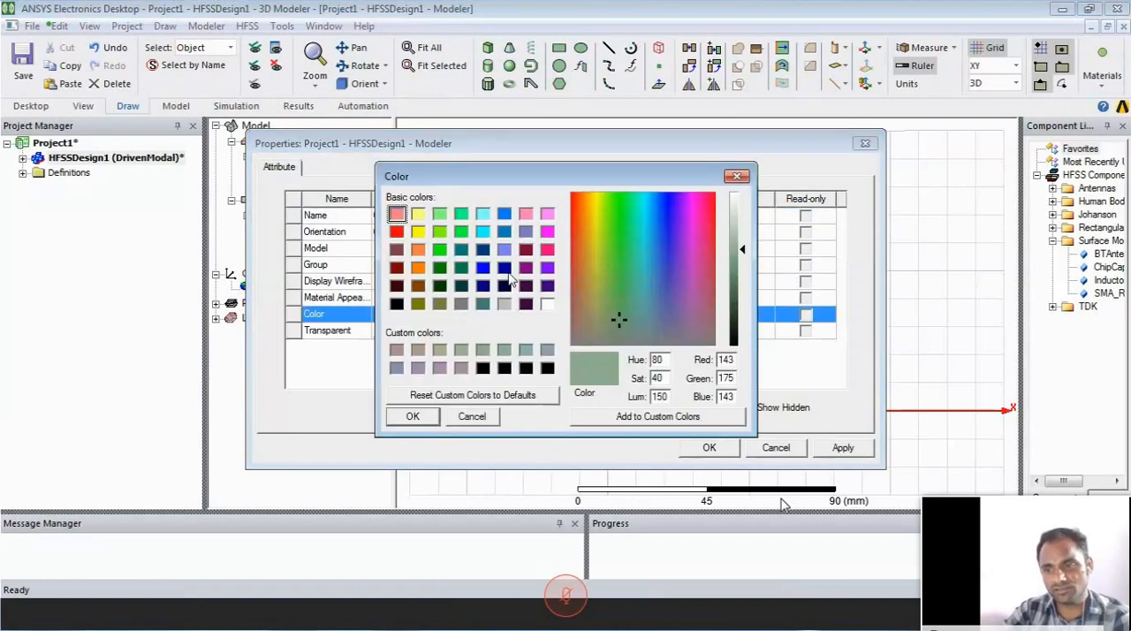
pyautogui.click(483, 213)
pyautogui.click(412, 416)
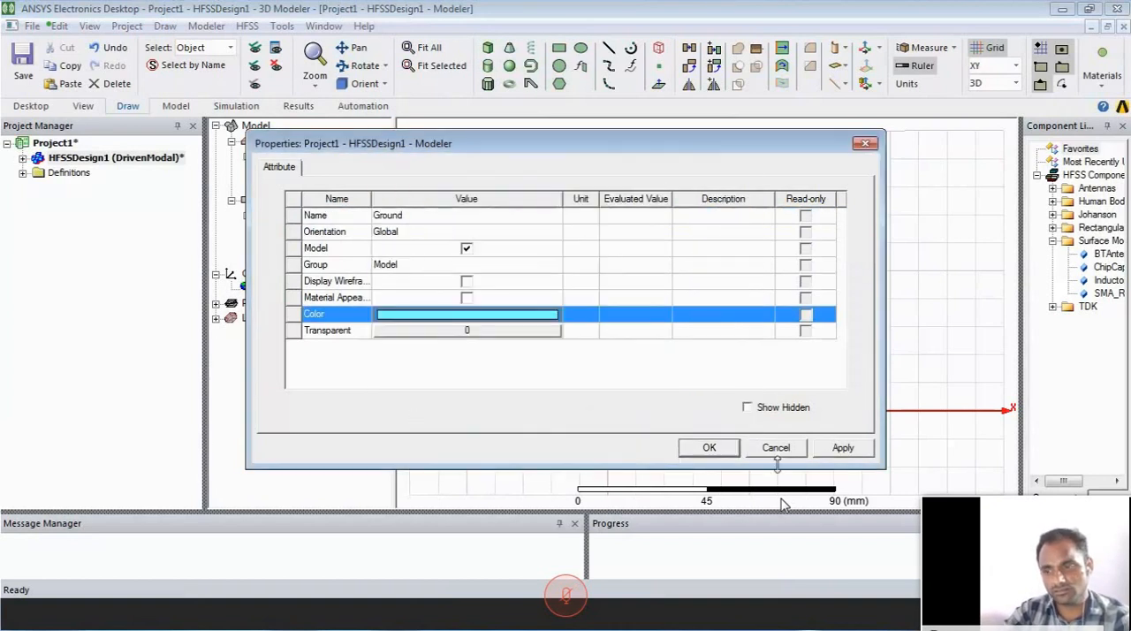
pyautogui.click(844, 448)
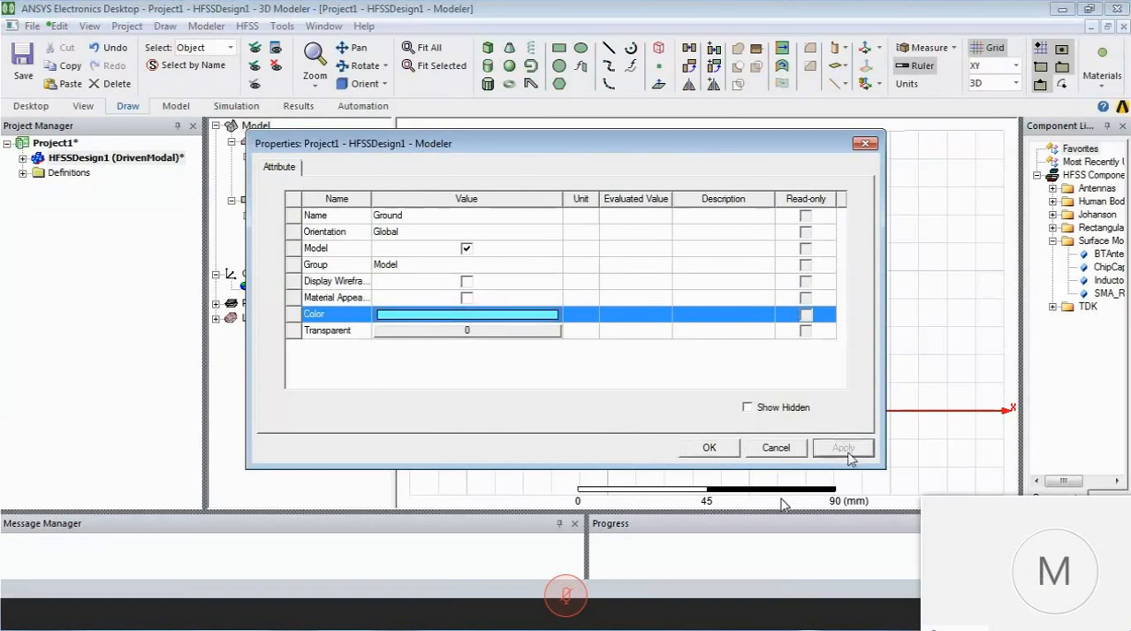
pyautogui.click(710, 448)
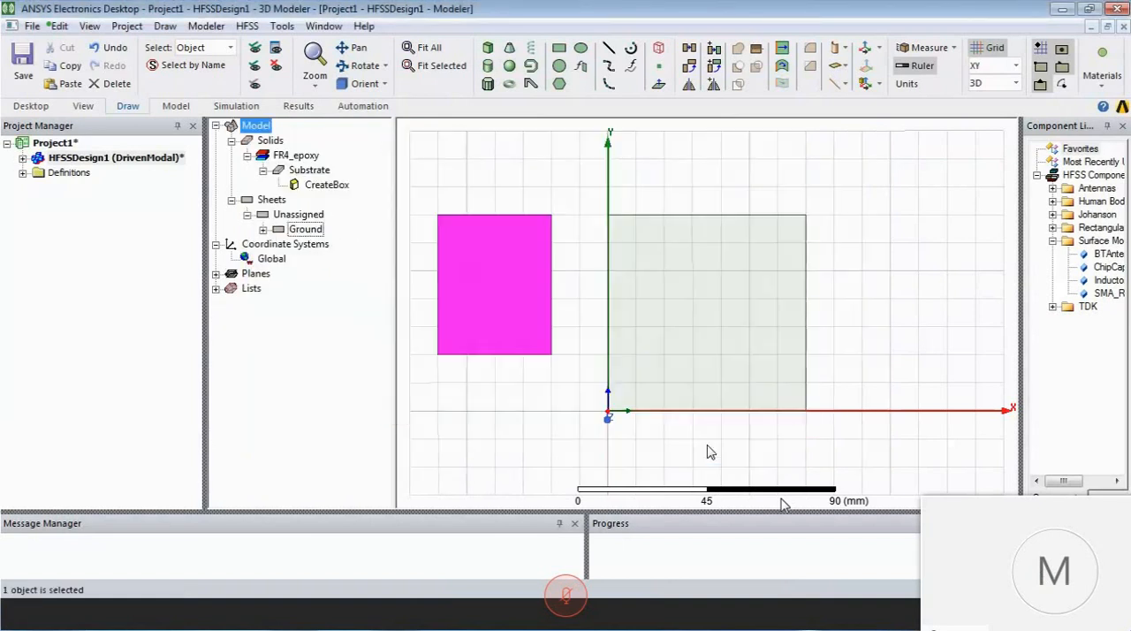
pyautogui.click(526, 406)
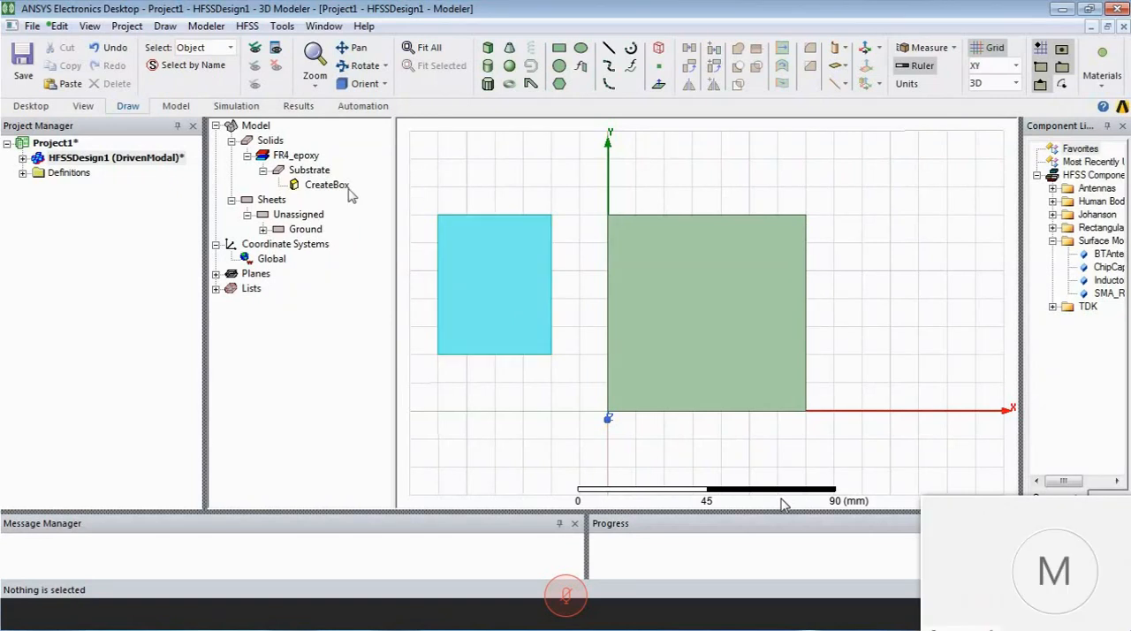
# - Set the position of the Ground sheet's CreateRectangle command to 0,0,0 mm
pyautogui.click(262, 230)
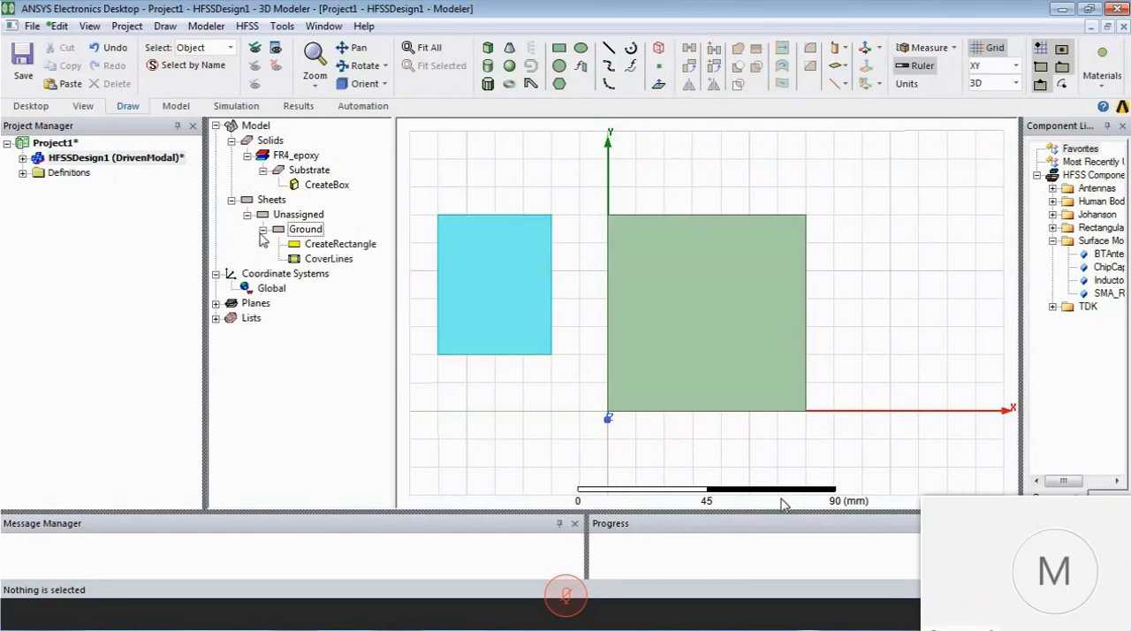
pyautogui.doubleClick(351, 246)
pyautogui.click(440, 253)
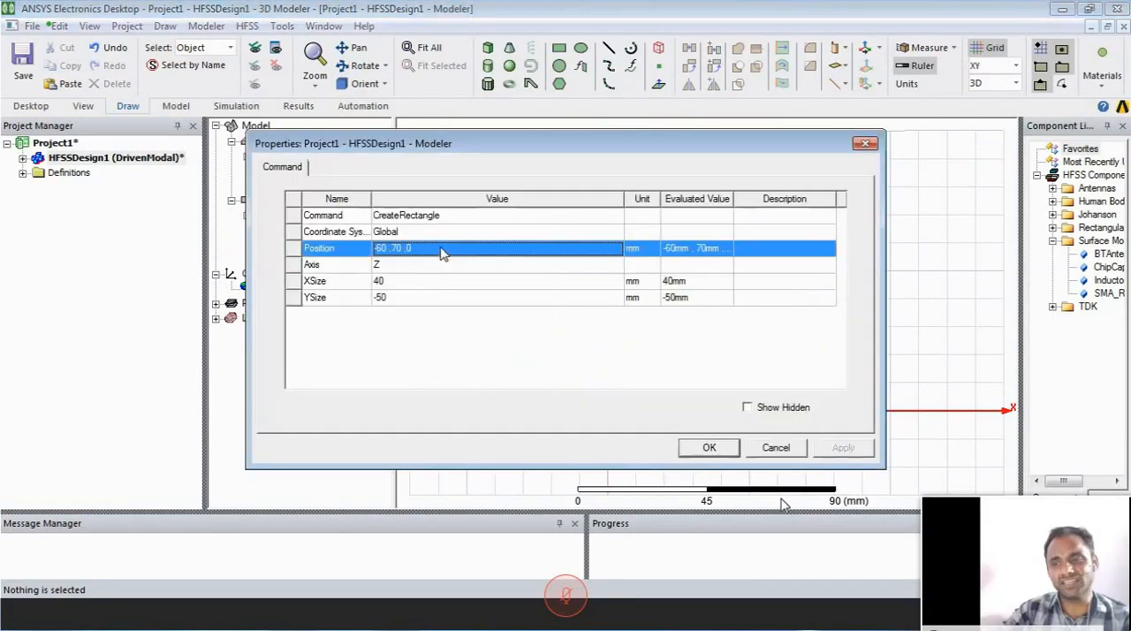
pyautogui.click(440, 253)
pyautogui.write('0 ,0 ,0')
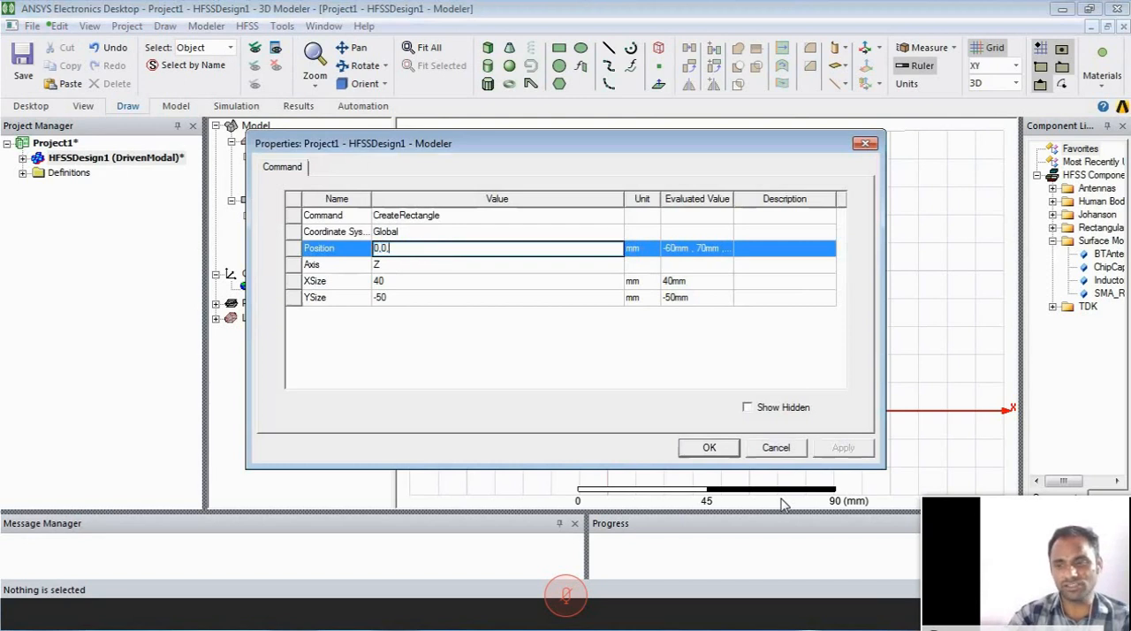
# - Set the Ground rectangle's XSize to 70 mm and YSize to 70 mm, and apply the dimensions
pyautogui.click(417, 281)
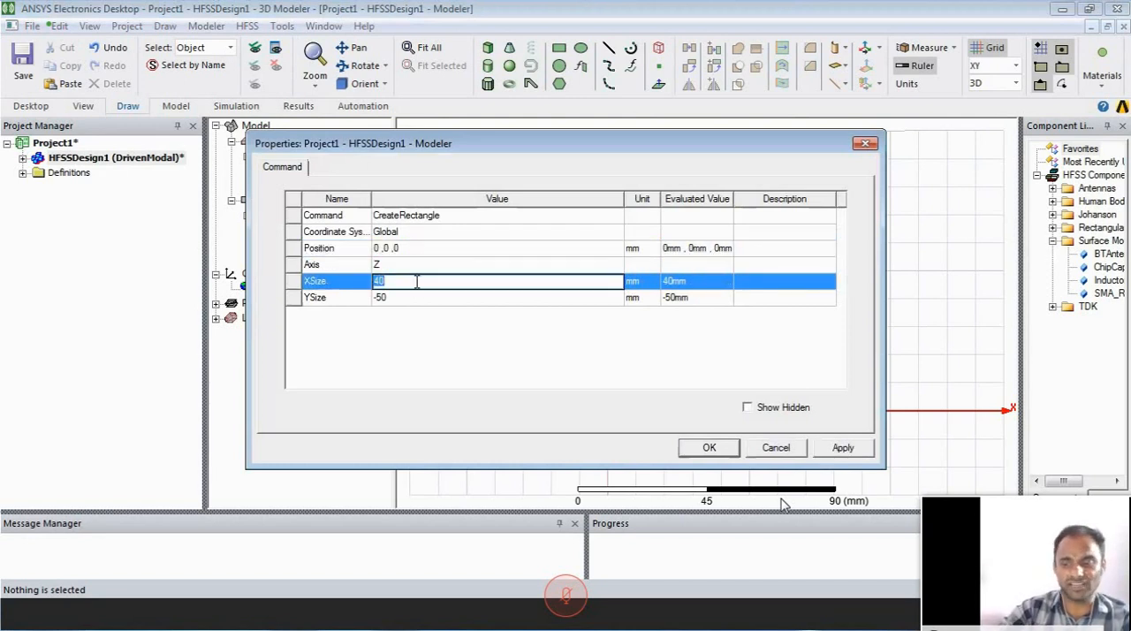
pyautogui.write('70')
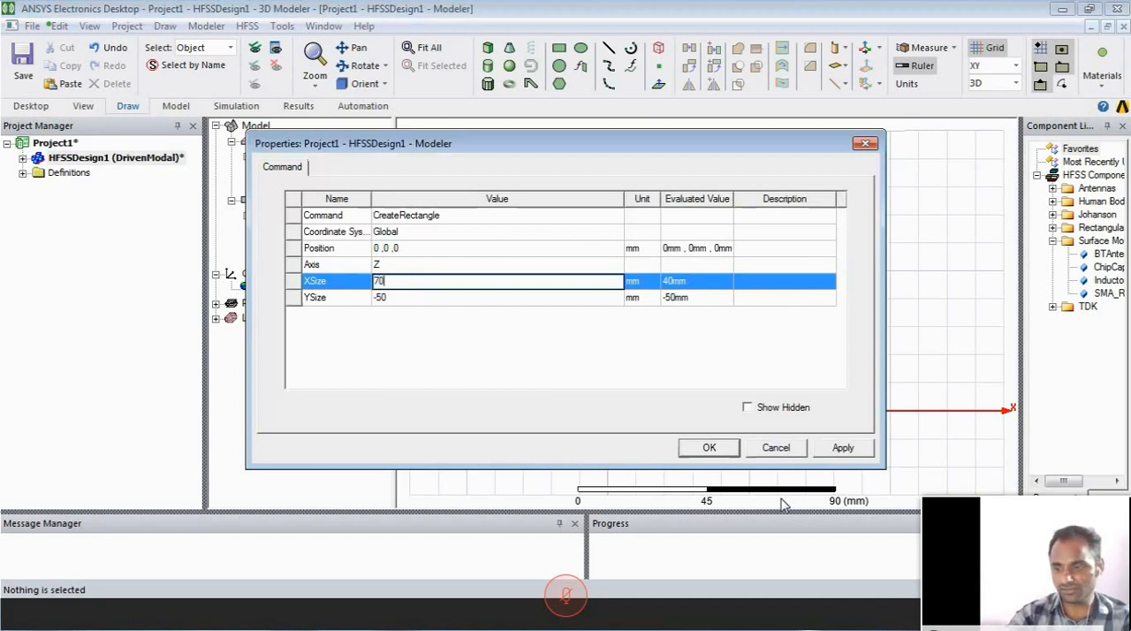
pyautogui.press('Tab')
pyautogui.write('70')
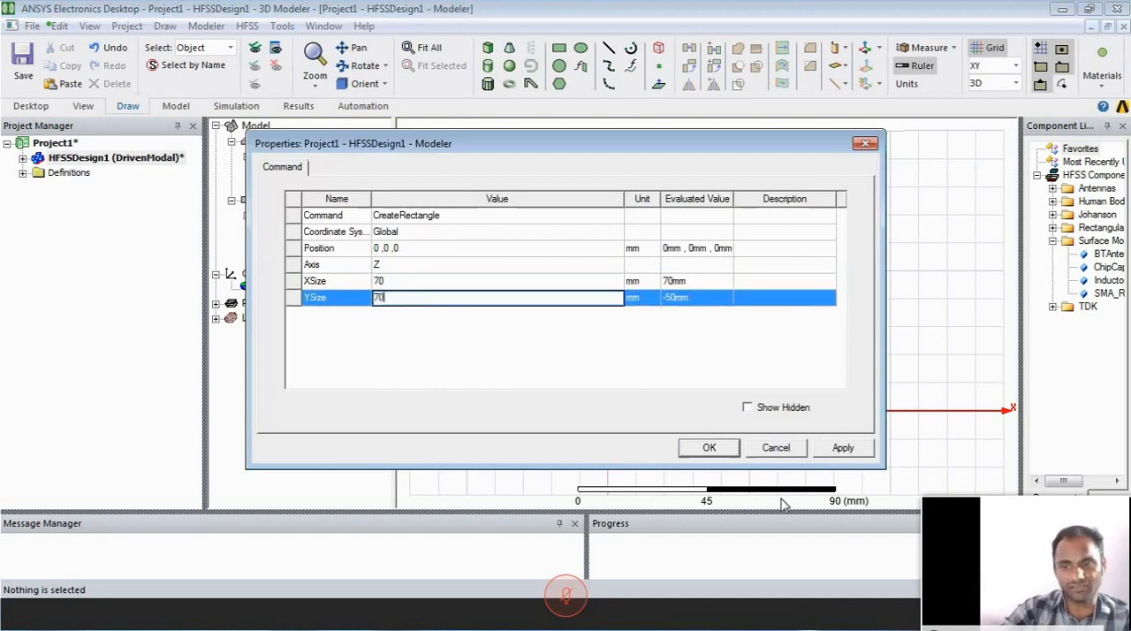
pyautogui.click(829, 447)
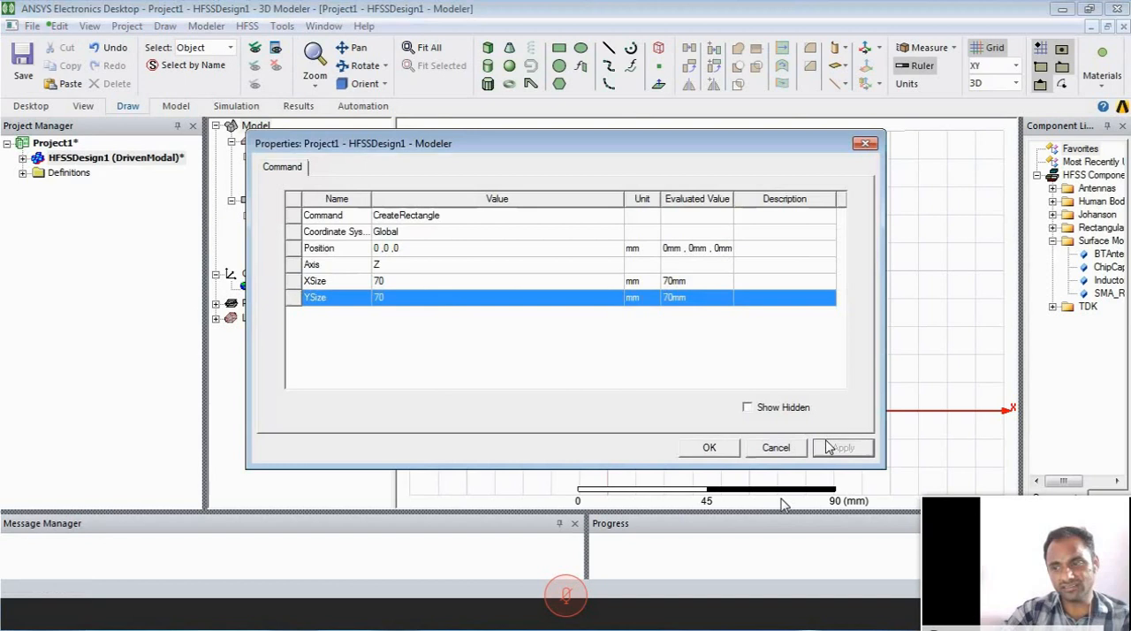
pyautogui.click(710, 447)
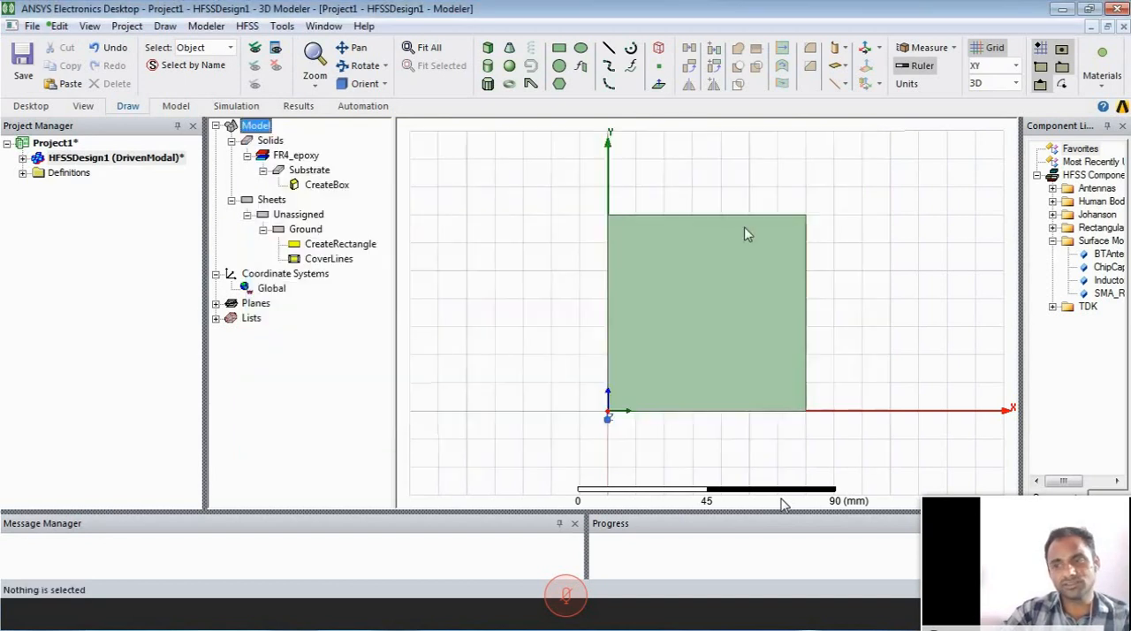
# - Examine the Ground sheet on the underside of the substrate and return to the top view
pyautogui.click(305, 229)
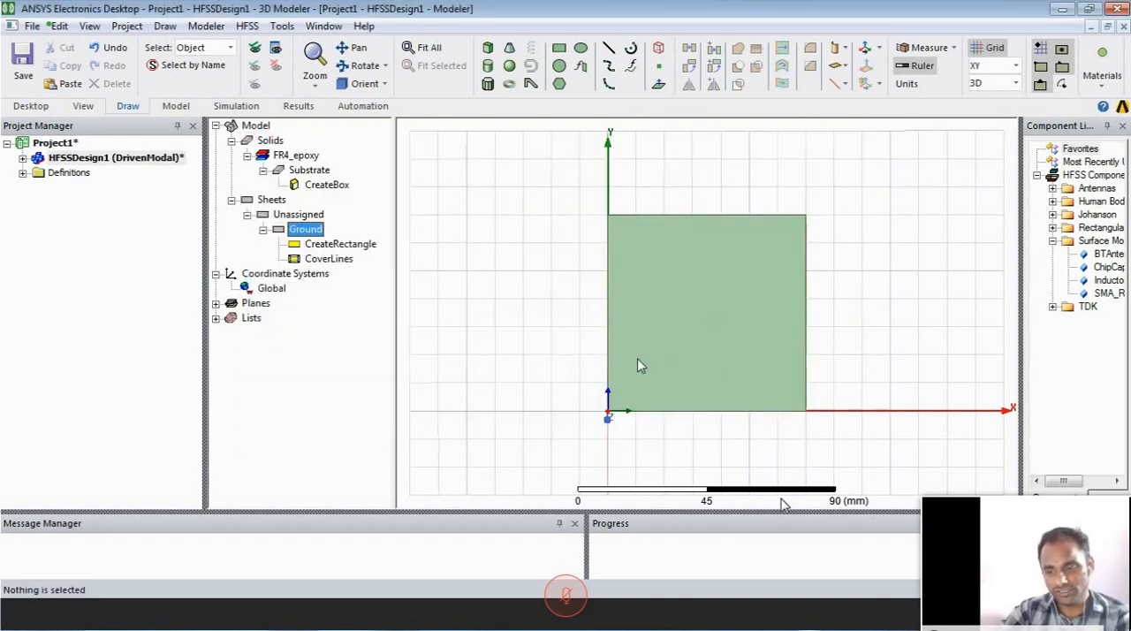
pyautogui.keyDown('alt'); pyautogui.moveTo(651, 318); pyautogui.dragTo(885, 373); pyautogui.keyUp('alt')
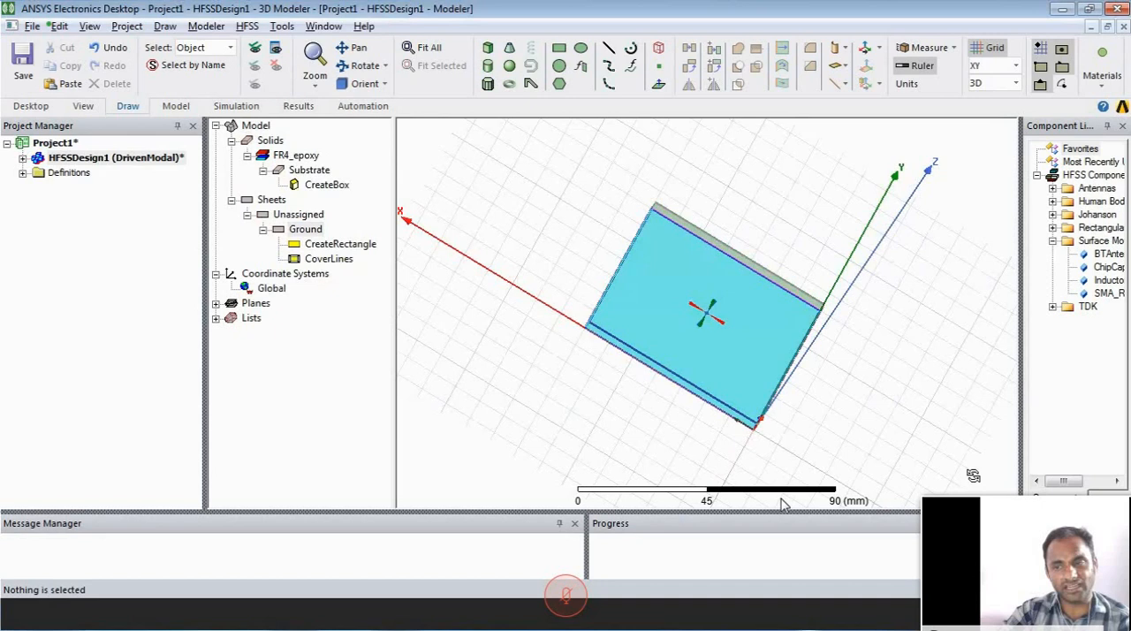
pyautogui.moveTo(973, 475); pyautogui.dragTo(1002, 418, button='middle')
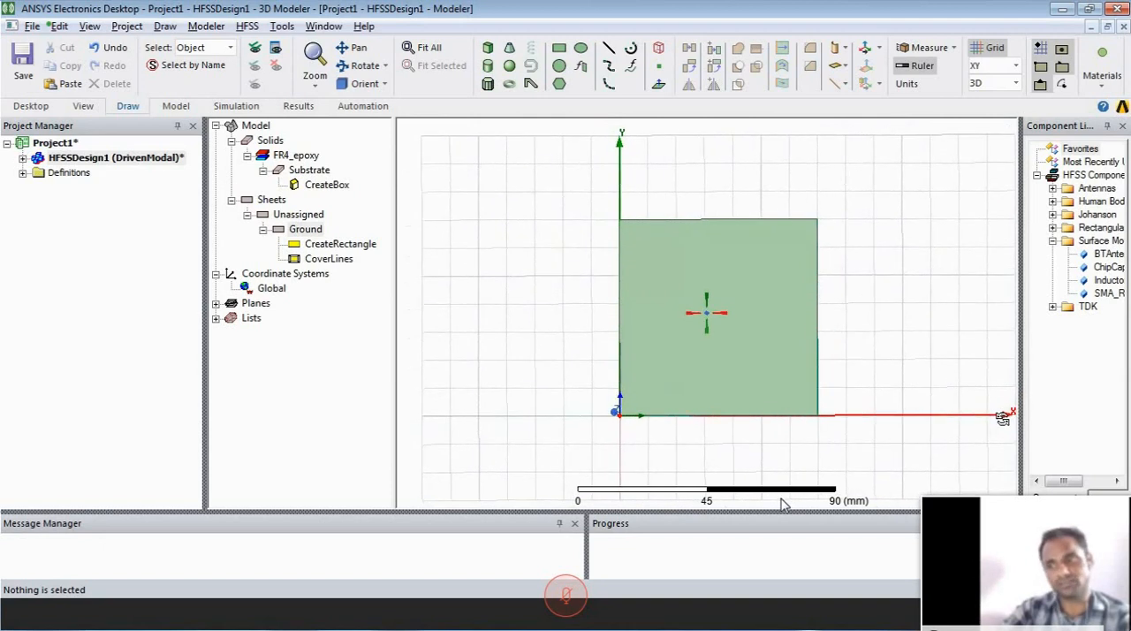
pyautogui.moveTo(697, 313); pyautogui.dragTo(1010, 419, button='middle')
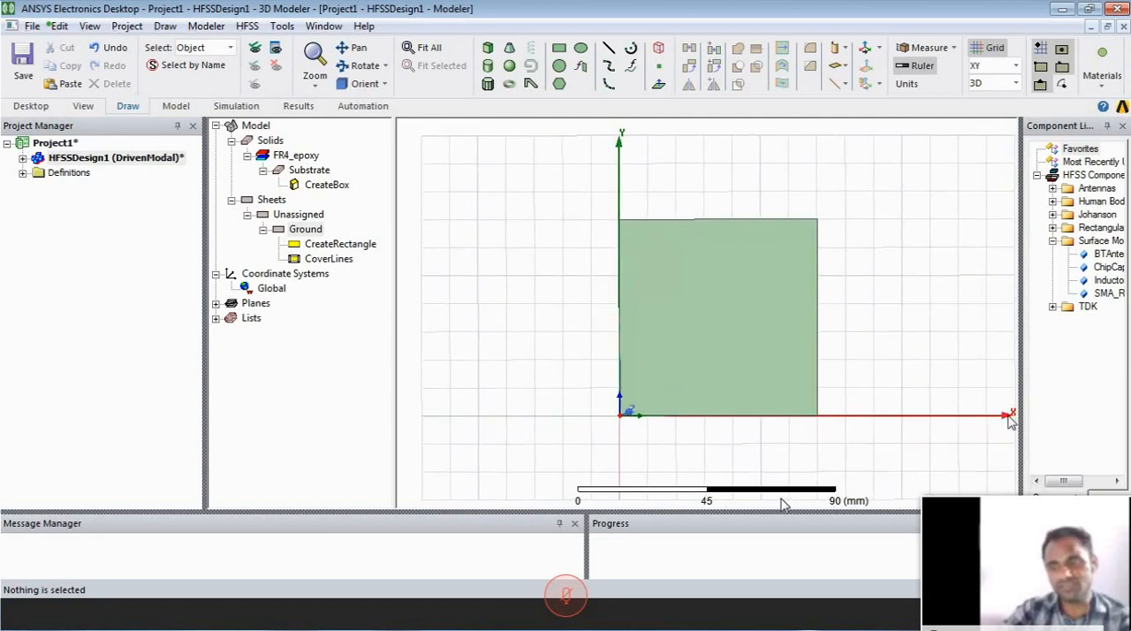
pyautogui.moveTo(783, 365); pyautogui.dragTo(785, 353, button='middle')
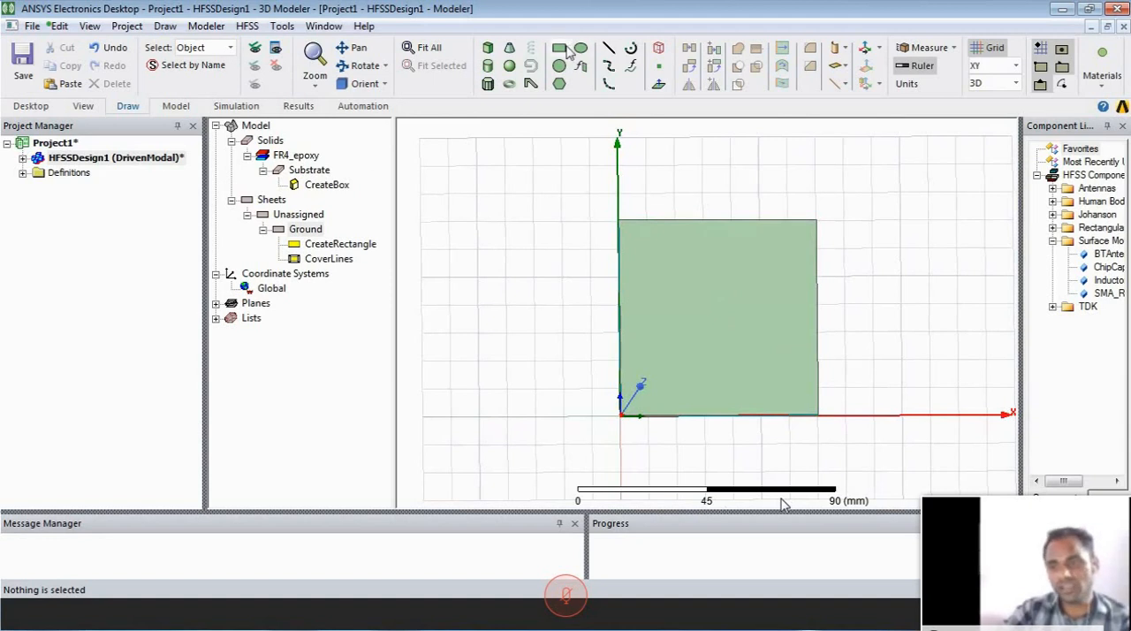
# - Draw a second rectangle about 40 by 40 mm beside the substrate, starting at -60, 60, 0 mm
pyautogui.click(560, 49)
pyautogui.click(449, 250)
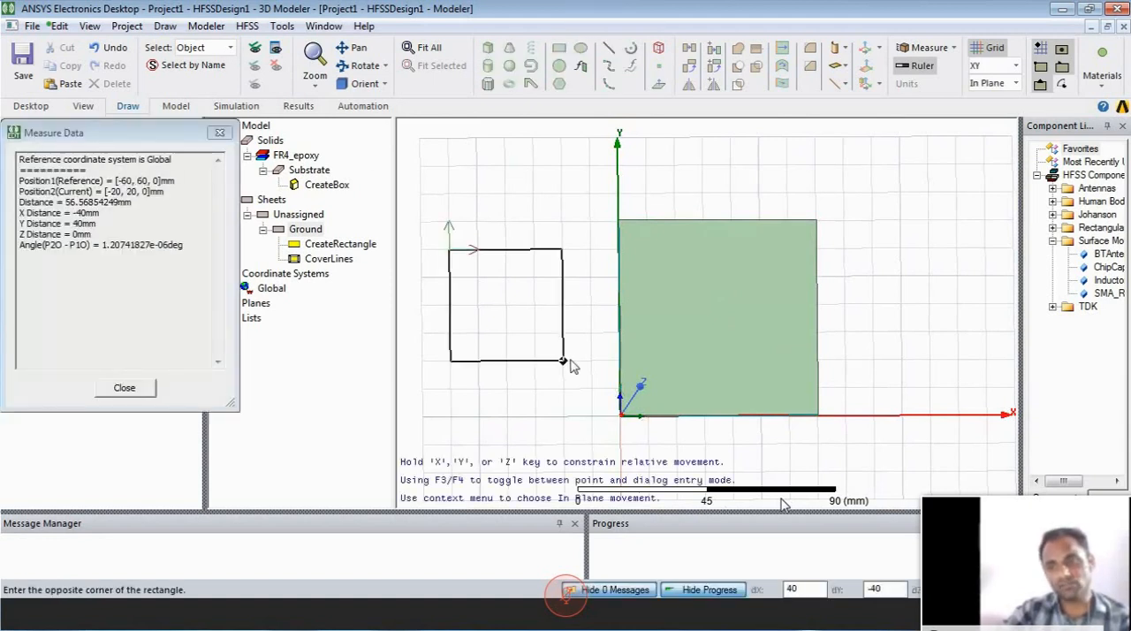
pyautogui.click(575, 356)
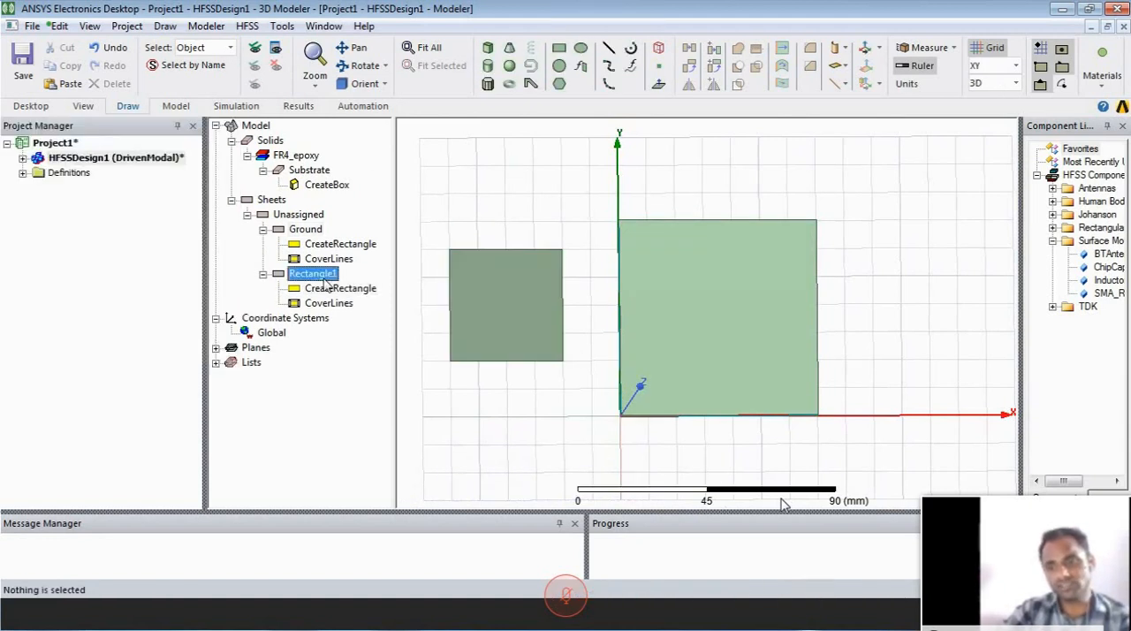
# - Name the second rectangle Radiating, set its color to bright green, and apply the attributes
pyautogui.doubleClick(467, 219)
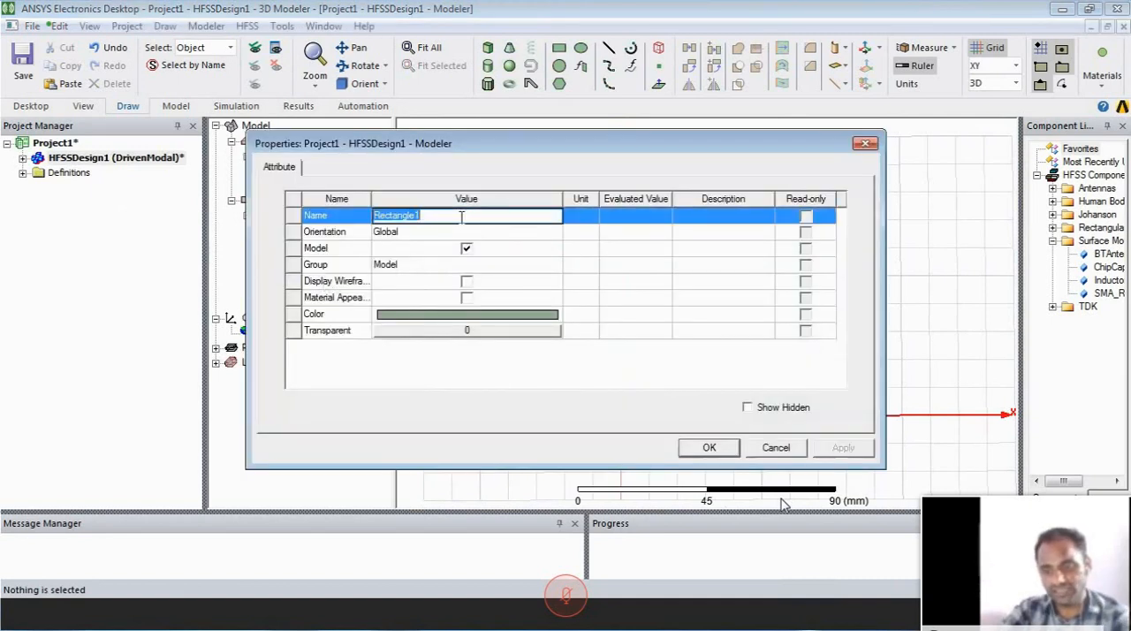
pyautogui.write('Radial')
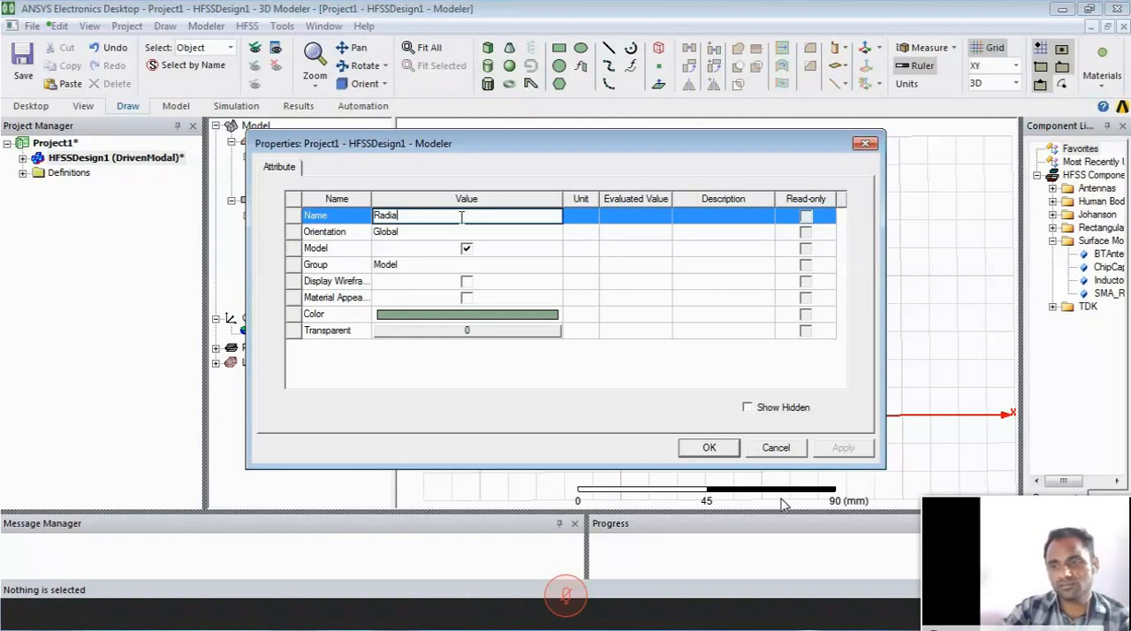
pyautogui.write('ting')
pyautogui.click(467, 314)
pyautogui.click(469, 394)
pyautogui.click(462, 234)
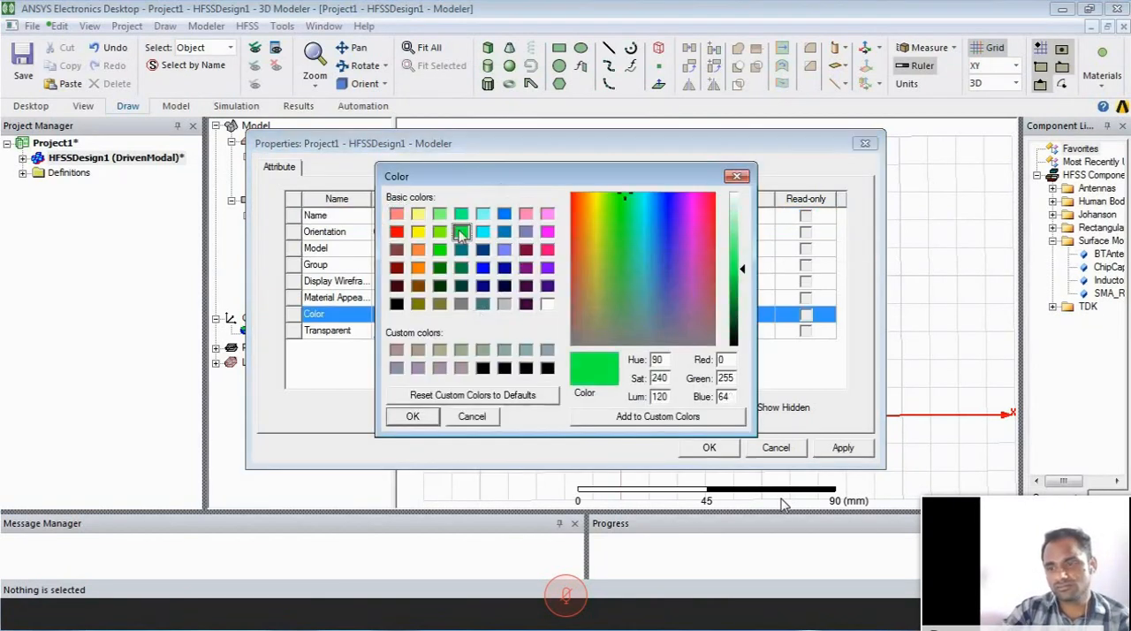
pyautogui.click(412, 421)
pyautogui.click(840, 447)
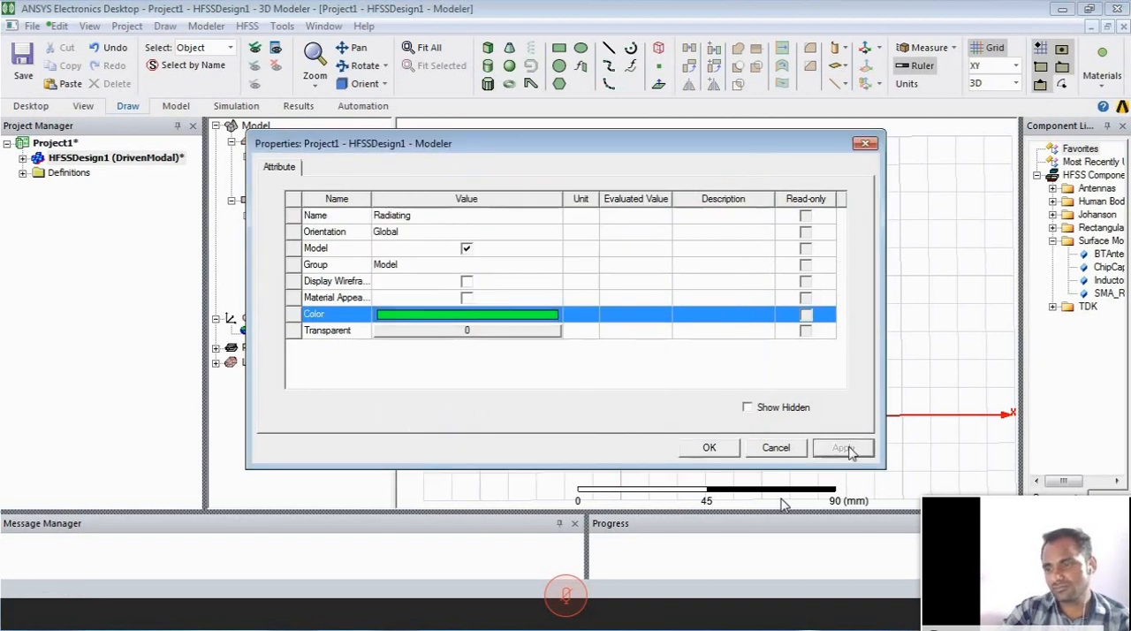
# - Set the Radiating rectangle's position to 21.1, 15, 3.6 mm
pyautogui.click(709, 449)
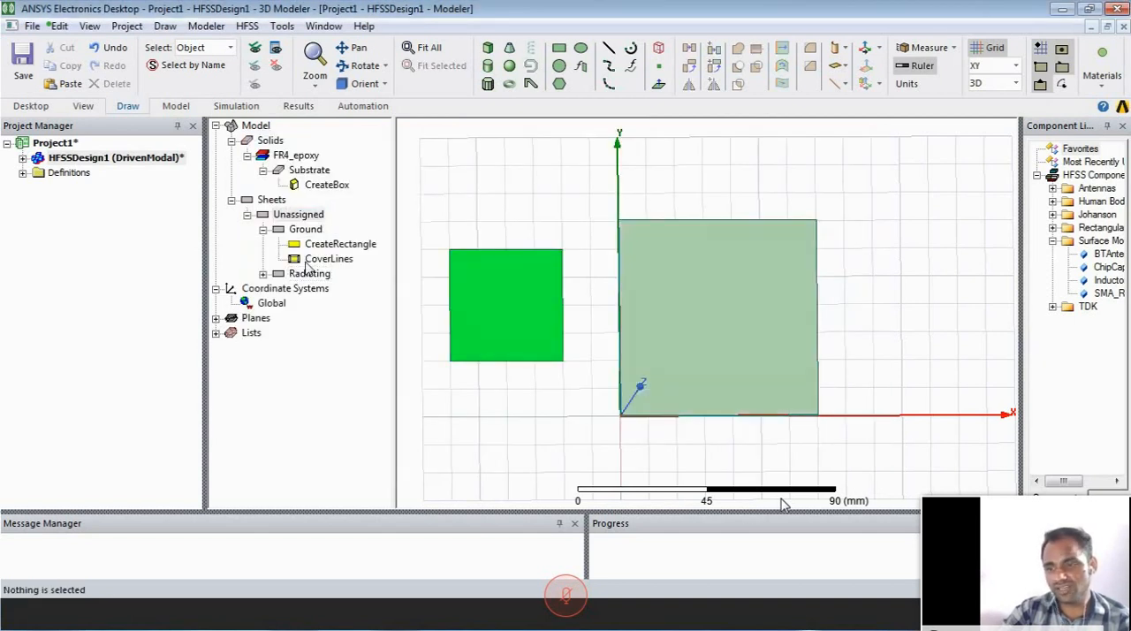
pyautogui.click(261, 273)
pyautogui.doubleClick(329, 290)
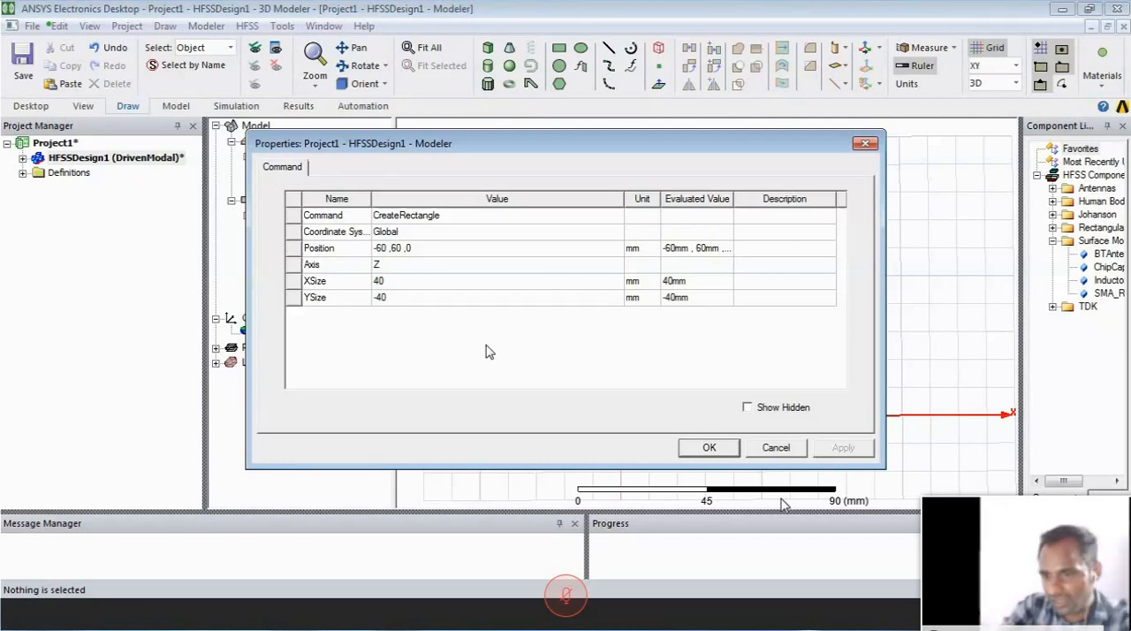
pyautogui.click(467, 250)
pyautogui.write('21.1')
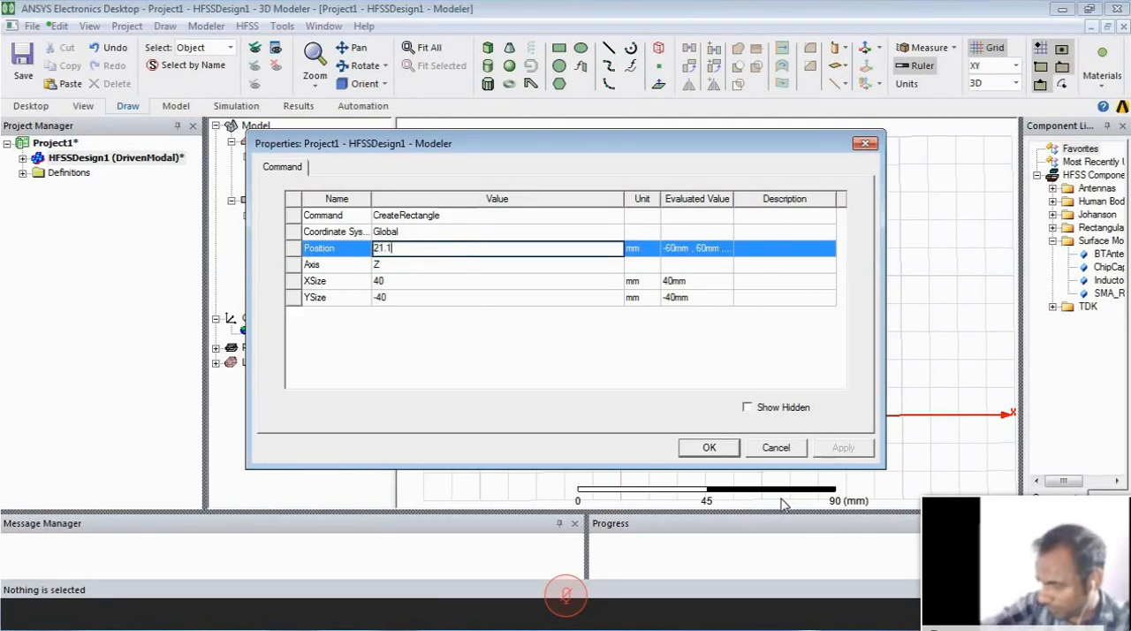
pyautogui.write(',15,')
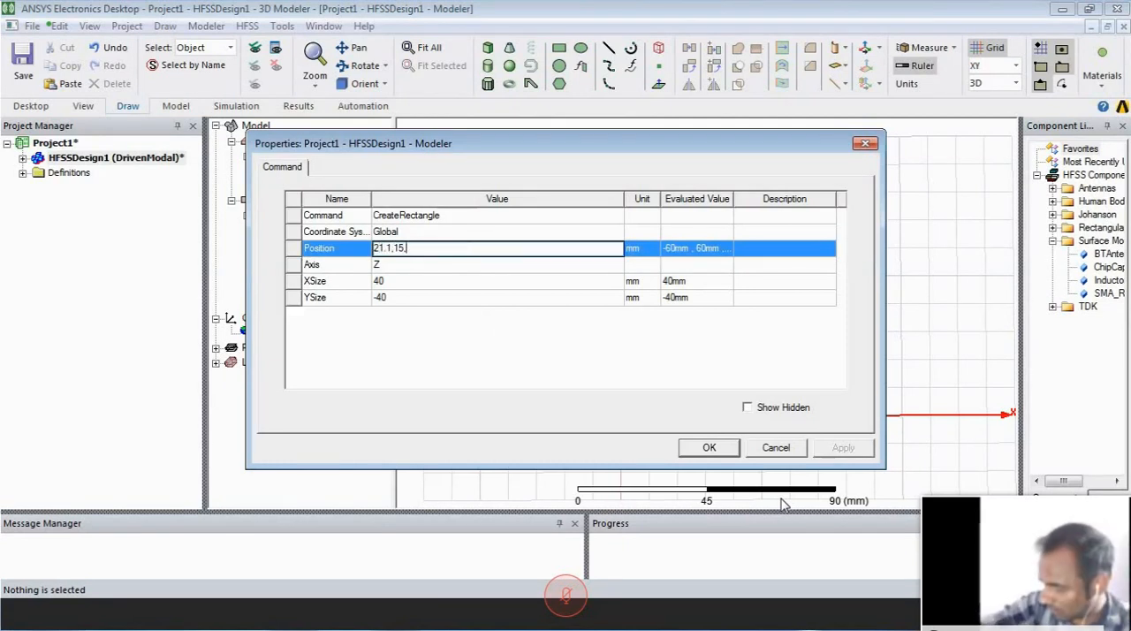
pyautogui.write('3.6')
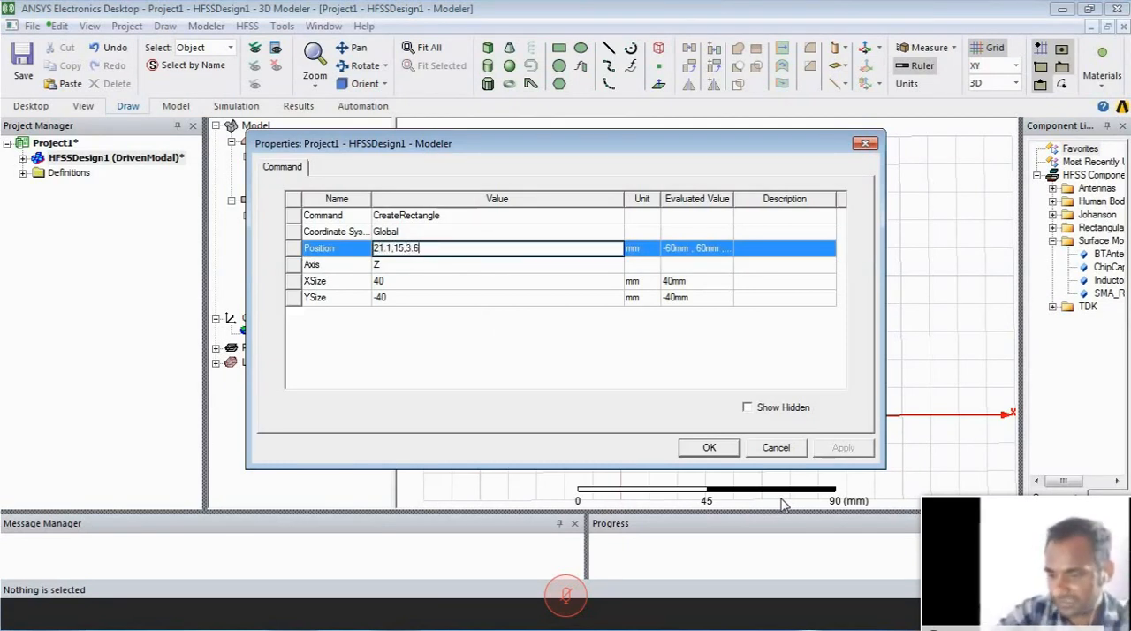
# - Set the Radiating rectangle's XSize to 27.3 mm and YSize to 38 mm, and apply the dimensions
pyautogui.click(452, 281)
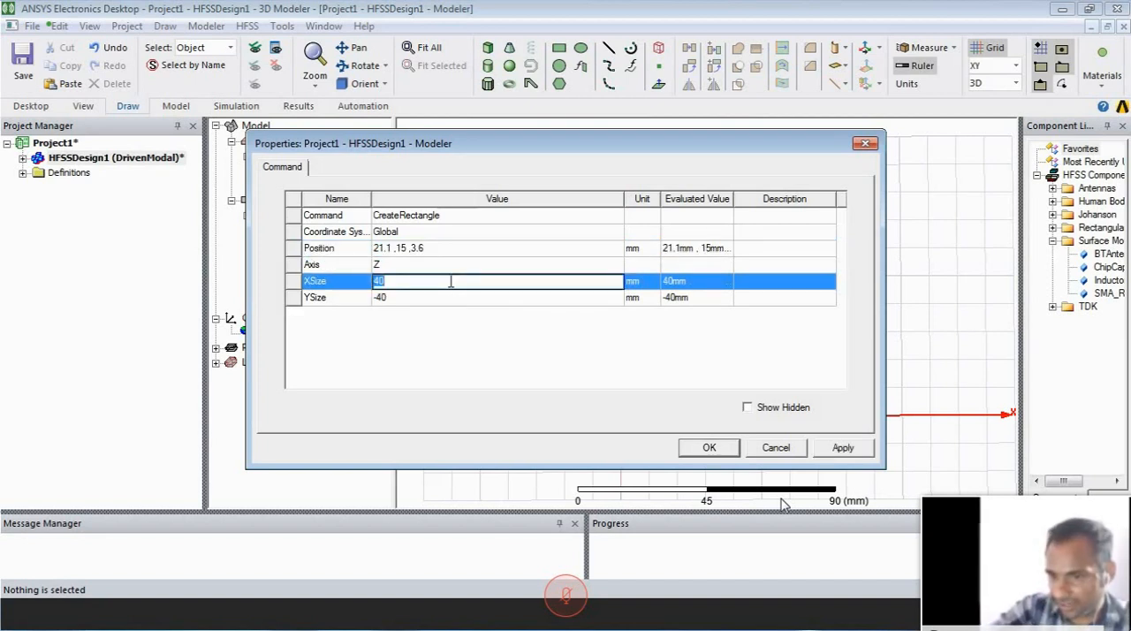
pyautogui.write('2')
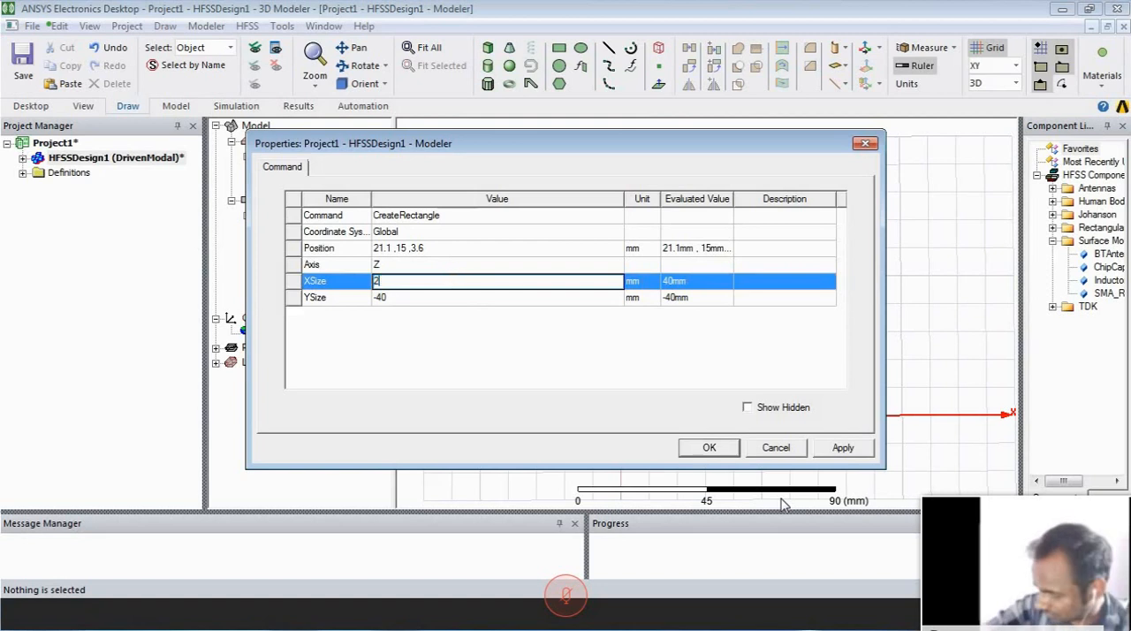
pyautogui.write('7.5')
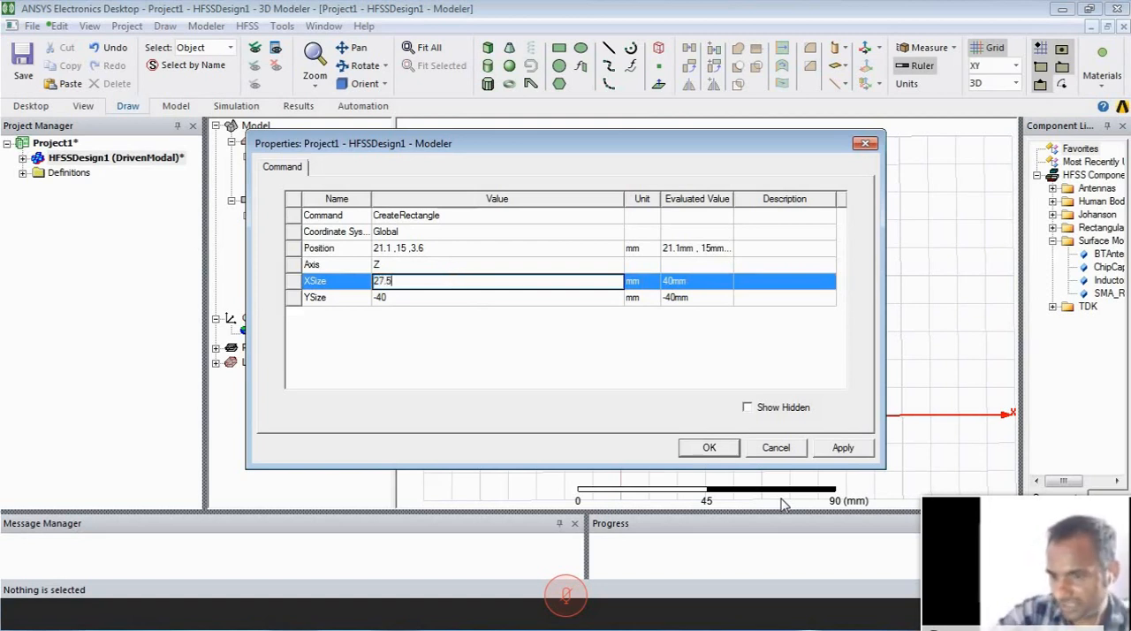
pyautogui.press('BackSpace')
pyautogui.write('3')
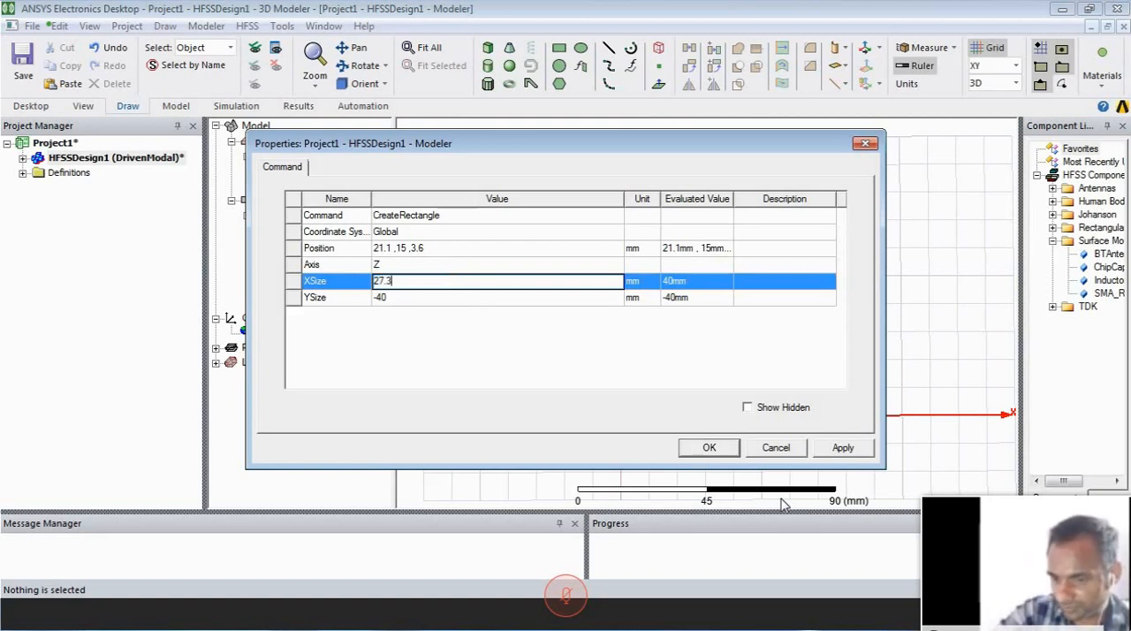
pyautogui.click(444, 300)
pyautogui.click(443, 299)
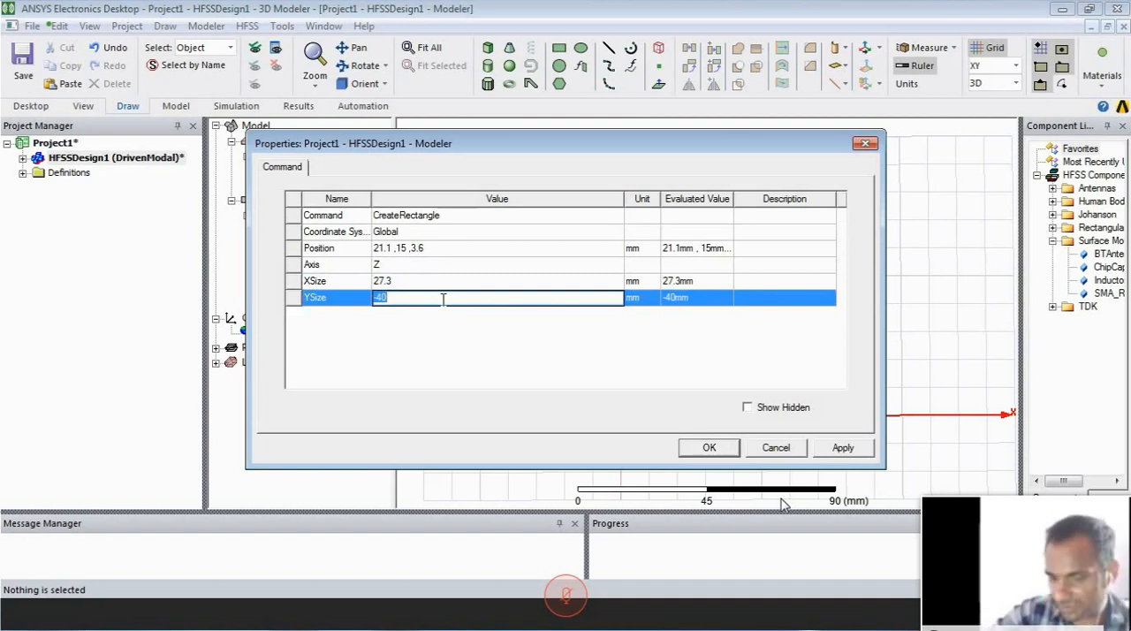
pyautogui.write('38')
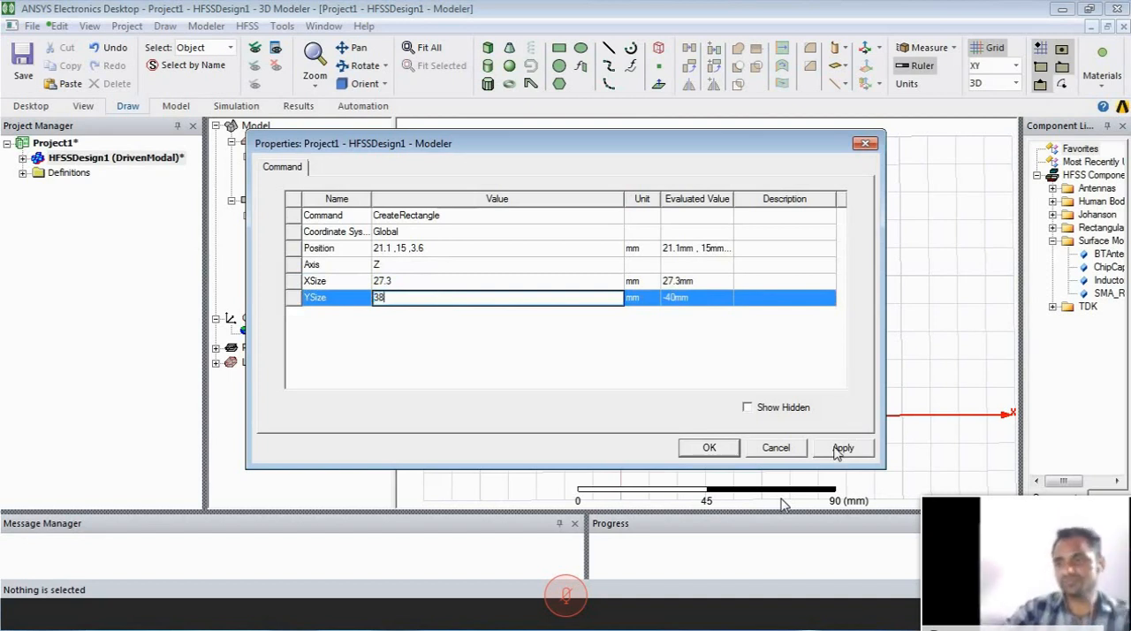
pyautogui.click(841, 448)
pyautogui.click(709, 448)
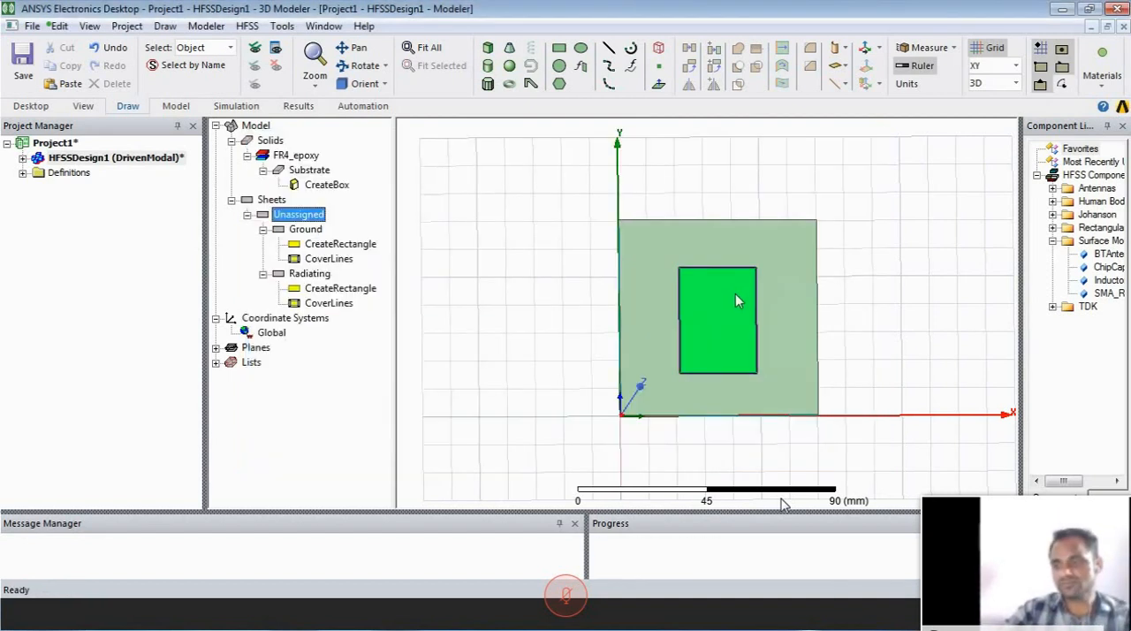
# - Draw a rectangular strip about 70 by 10 mm beside the substrate, starting at 0, -50, 0 mm
pyautogui.click(753, 297)
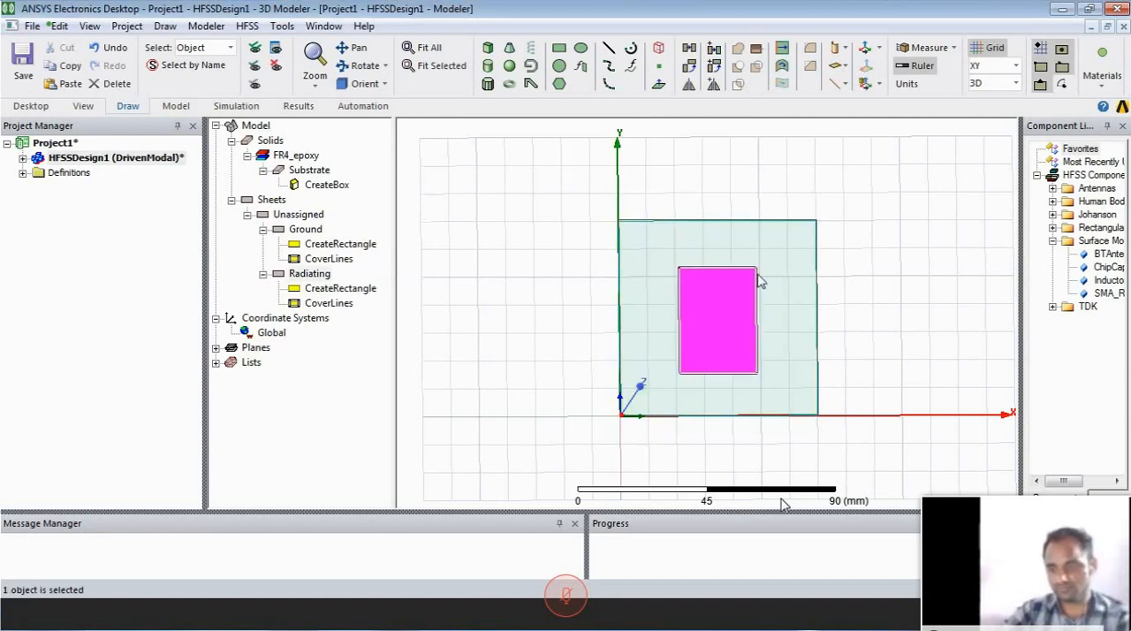
pyautogui.moveTo(624, 165)
pyautogui.keyDown('alt'); pyautogui.mouseDown()
pyautogui.moveTo(842, 193)
pyautogui.moveTo(855, 219)
pyautogui.moveTo(999, 346)
pyautogui.moveTo(959, 474)
pyautogui.moveTo(778, 499)
pyautogui.moveTo(631, 485)
pyautogui.moveTo(587, 420)
pyautogui.moveTo(742, 247)
pyautogui.moveTo(710, 222)
pyautogui.moveTo(1010, 323)
pyautogui.moveTo(1002, 235)
pyautogui.moveTo(720, 376)
pyautogui.moveTo(728, 357)
pyautogui.mouseUp(); pyautogui.keyUp('alt')
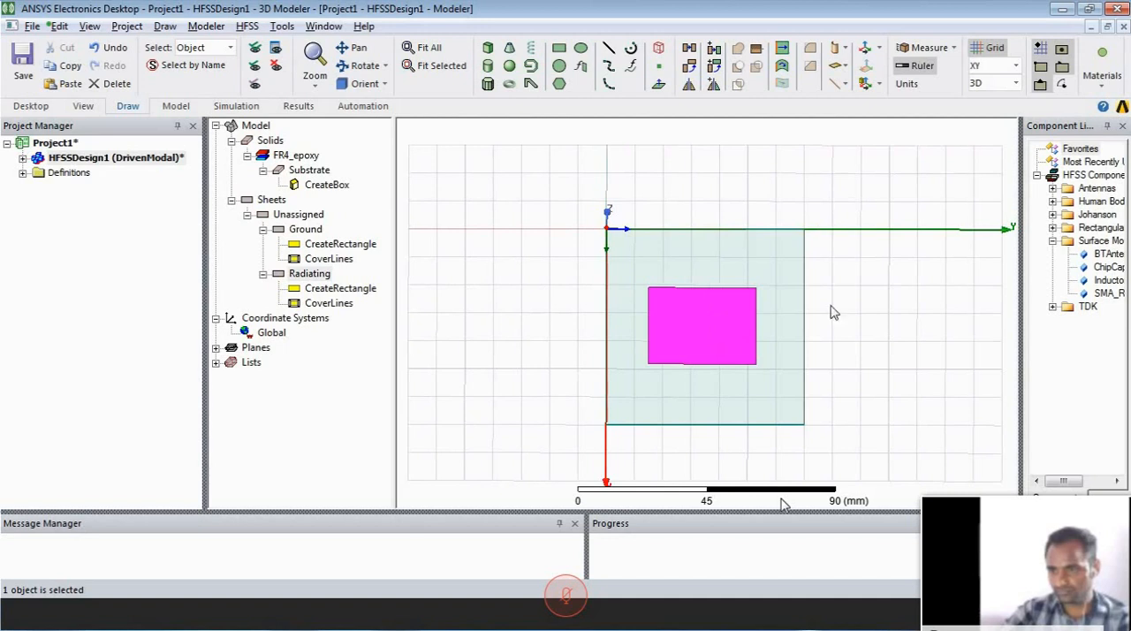
pyautogui.click(866, 422)
pyautogui.click(745, 342)
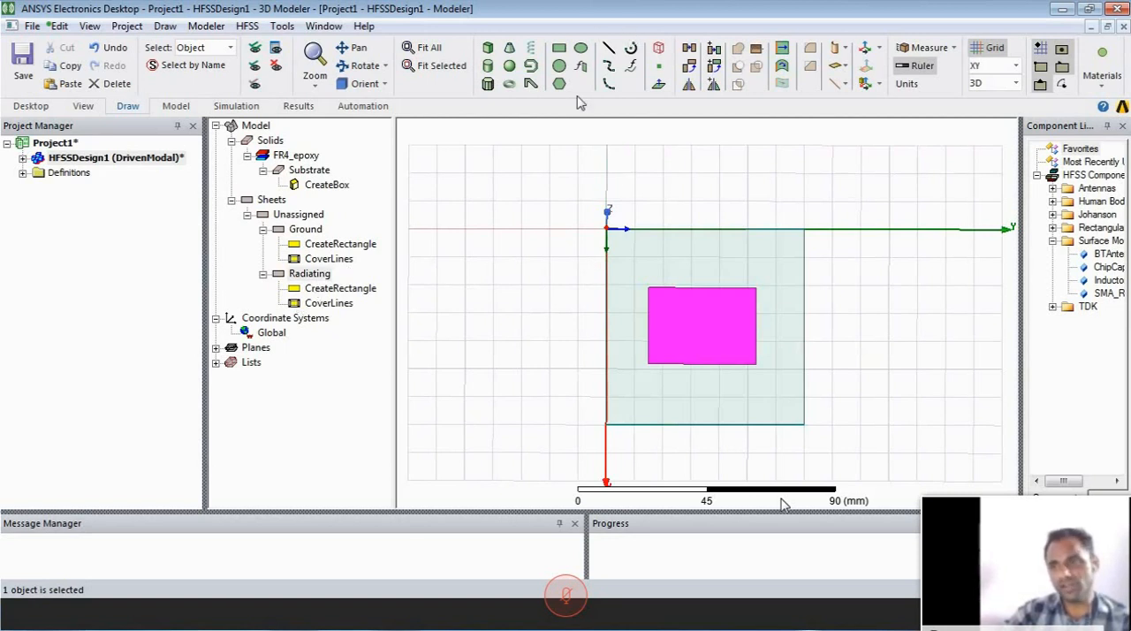
pyautogui.click(618, 161)
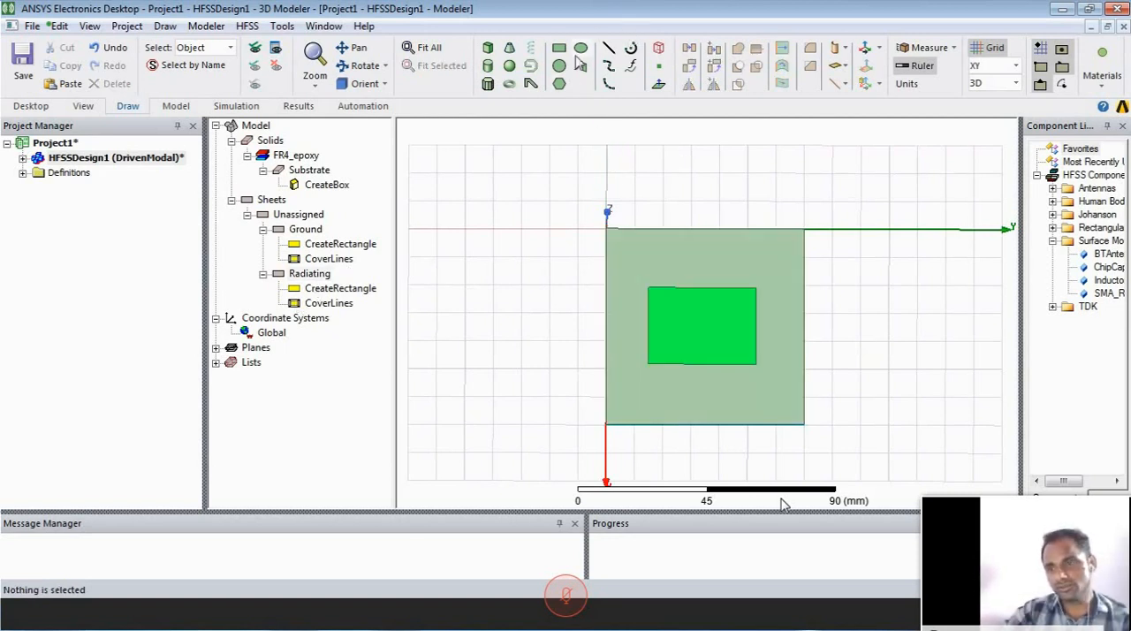
pyautogui.click(559, 48)
pyautogui.click(464, 230)
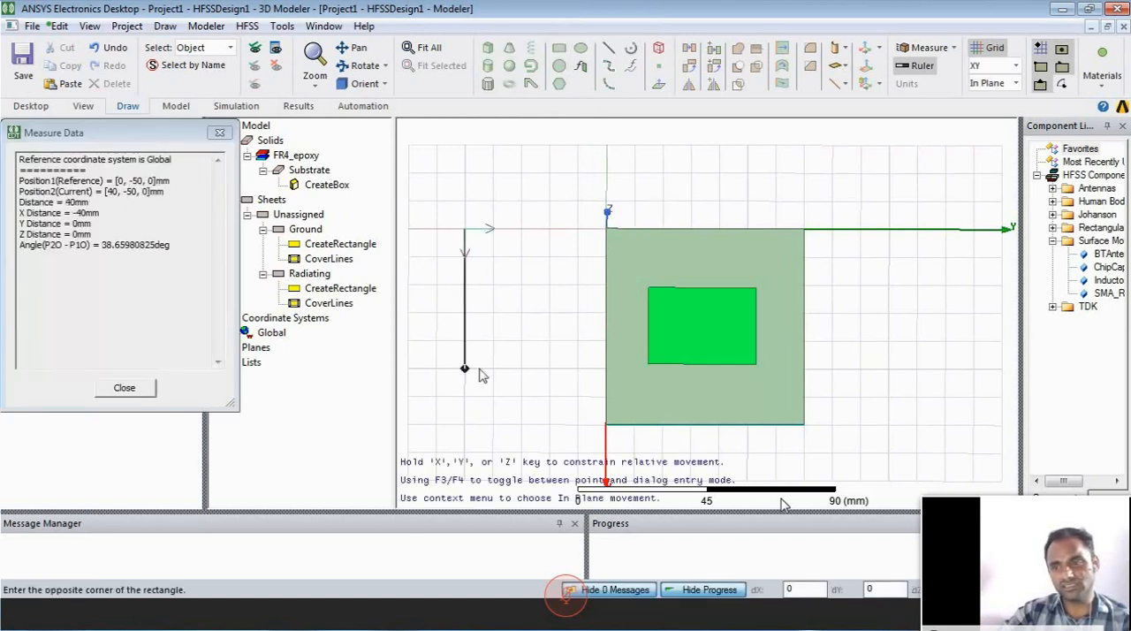
pyautogui.click(491, 424)
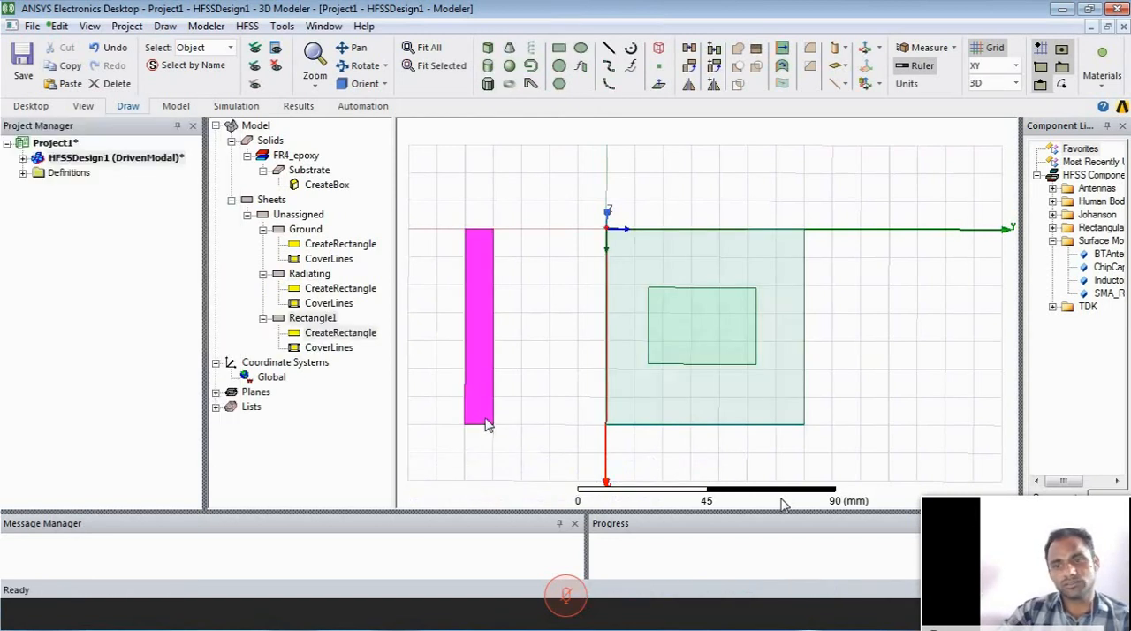
# - Name the new strip rectangle Transmision
pyautogui.click(330, 319)
pyautogui.doubleClick(331, 319)
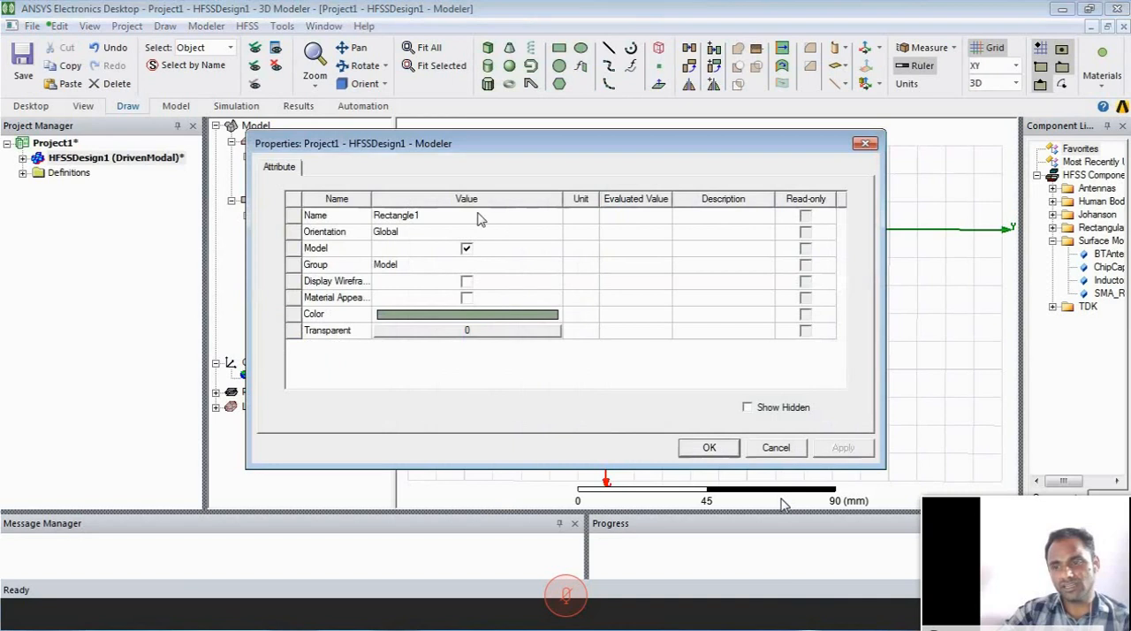
pyautogui.click(472, 216)
pyautogui.write('Tran')
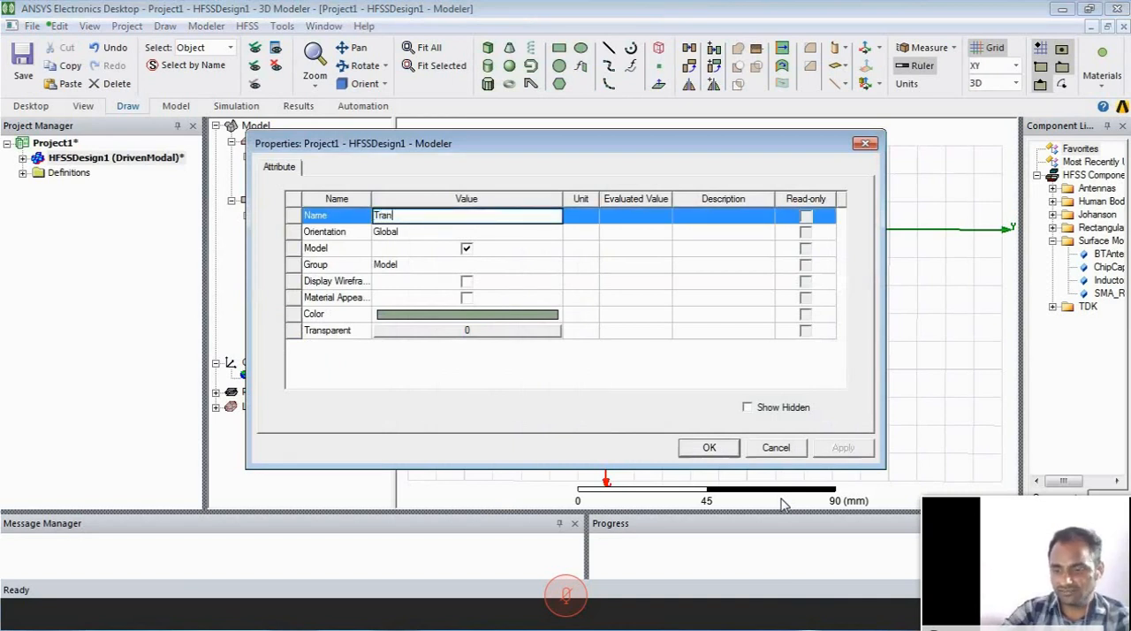
pyautogui.write('smiss')
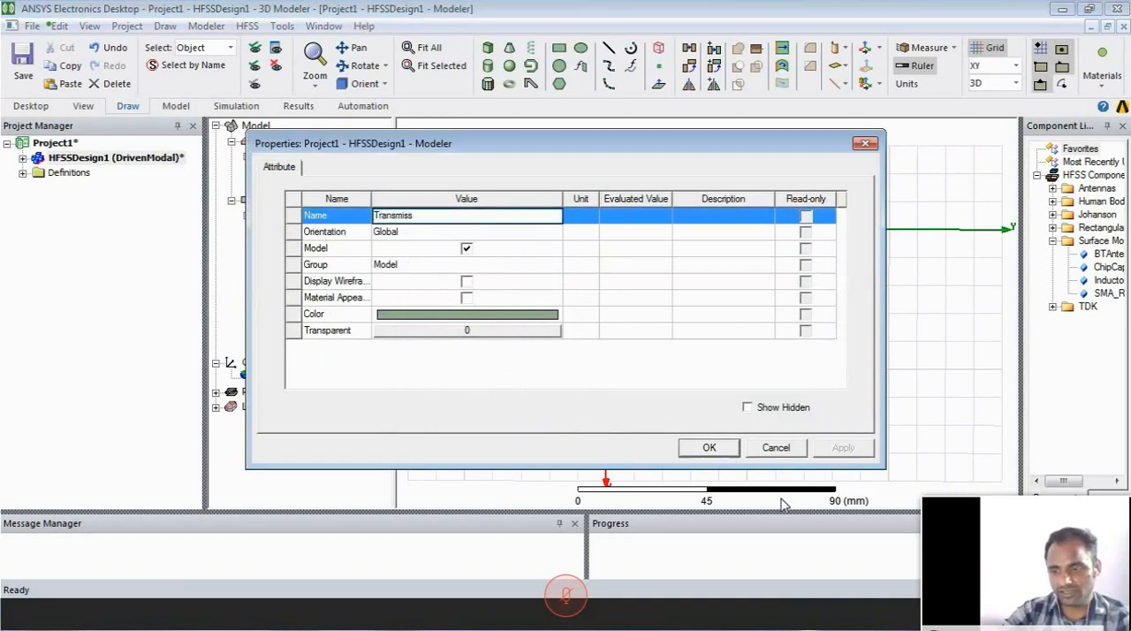
pyautogui.write('in')
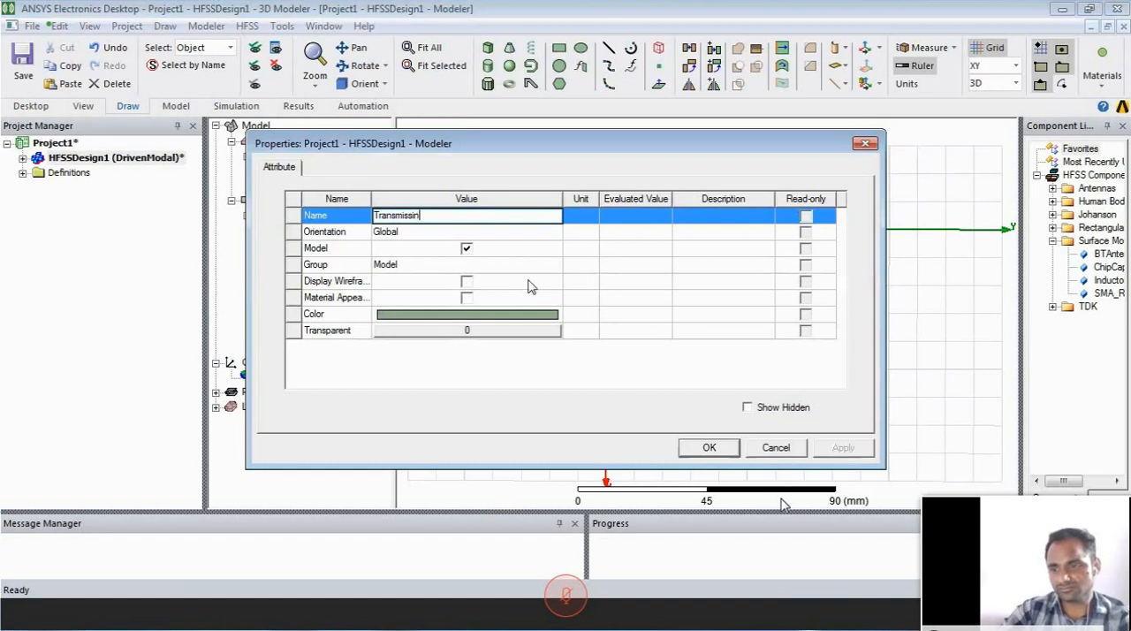
pyautogui.press('BackSpace')
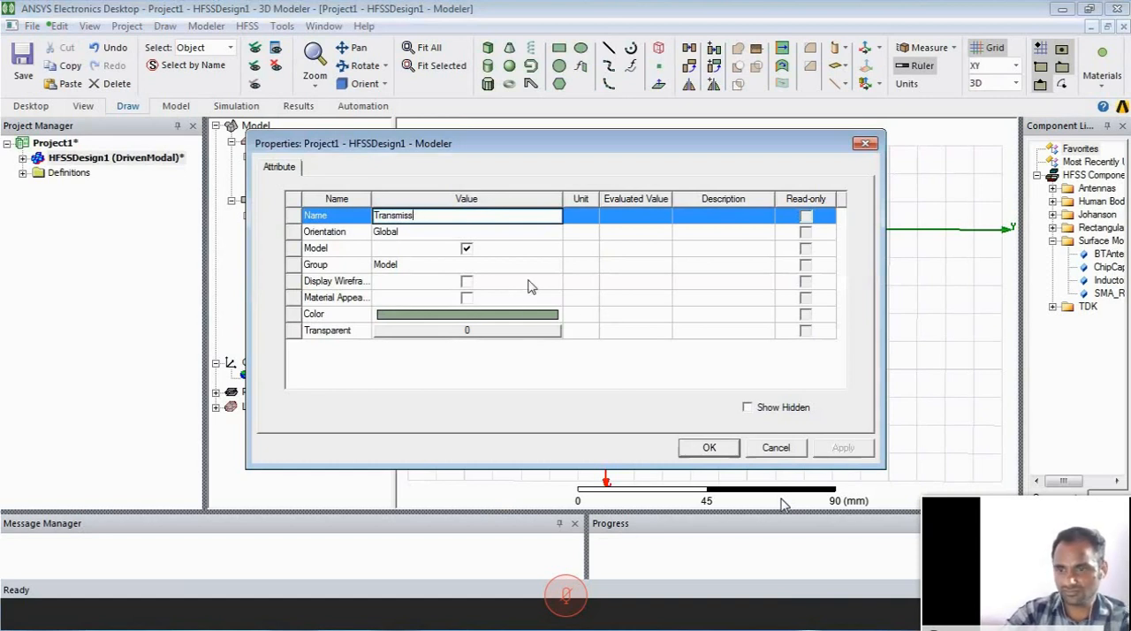
pyautogui.press('BackSpace')
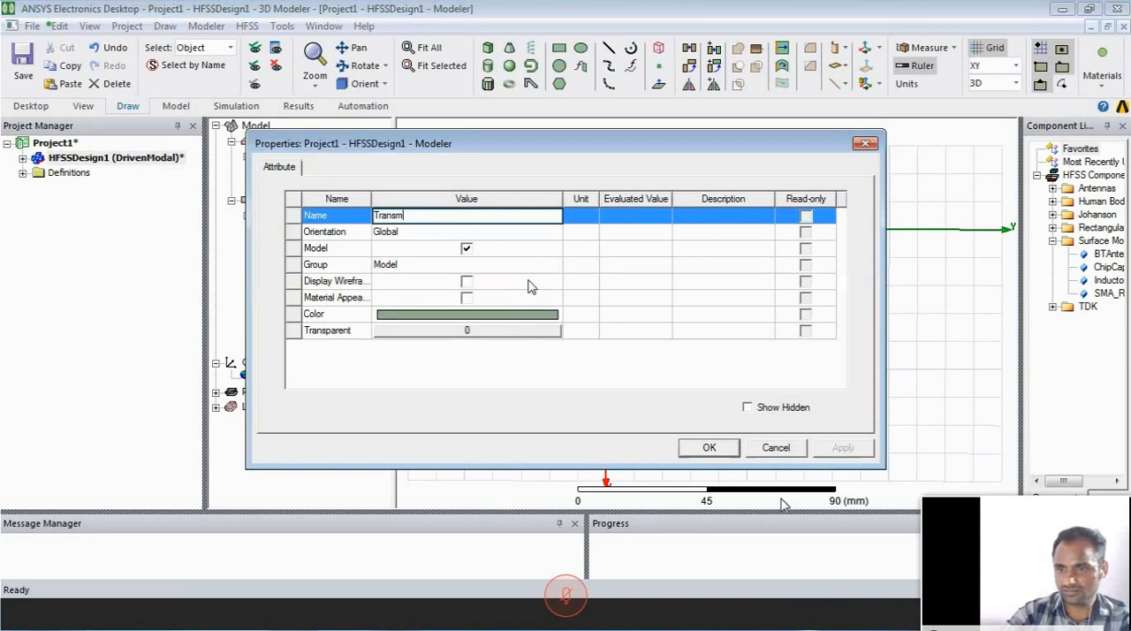
pyautogui.write('is')
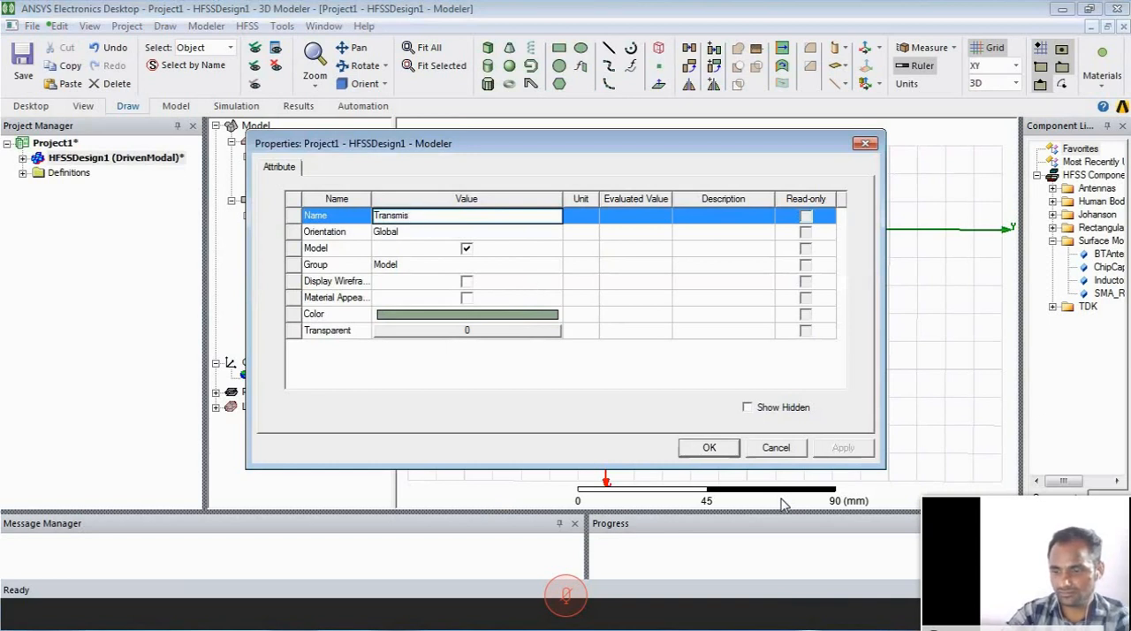
pyautogui.write('ion')
# - Set the Transmision rectangle's color to brownish red (128, 64, 64) and apply the attributes
pyautogui.click(536, 316)
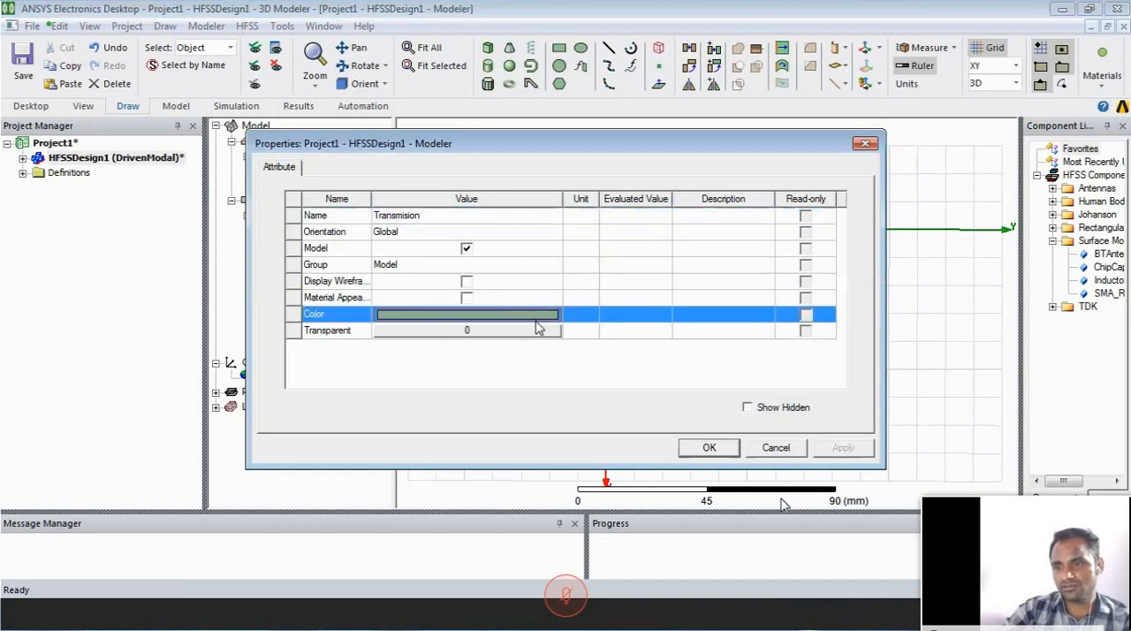
pyautogui.click(535, 318)
pyautogui.click(397, 250)
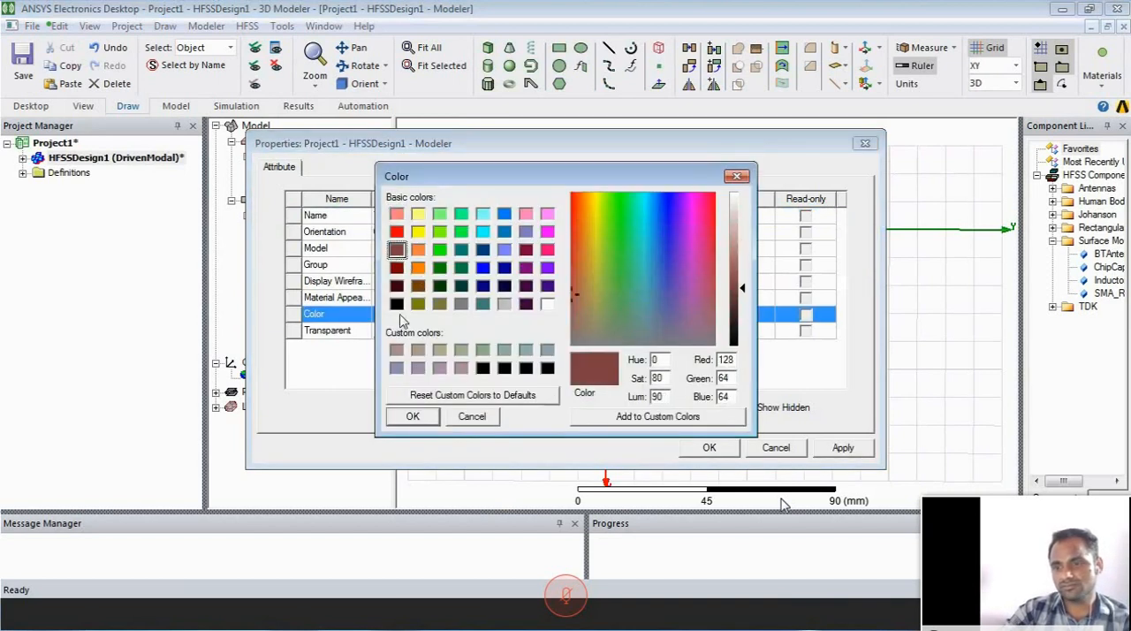
pyautogui.click(412, 417)
pyautogui.click(832, 452)
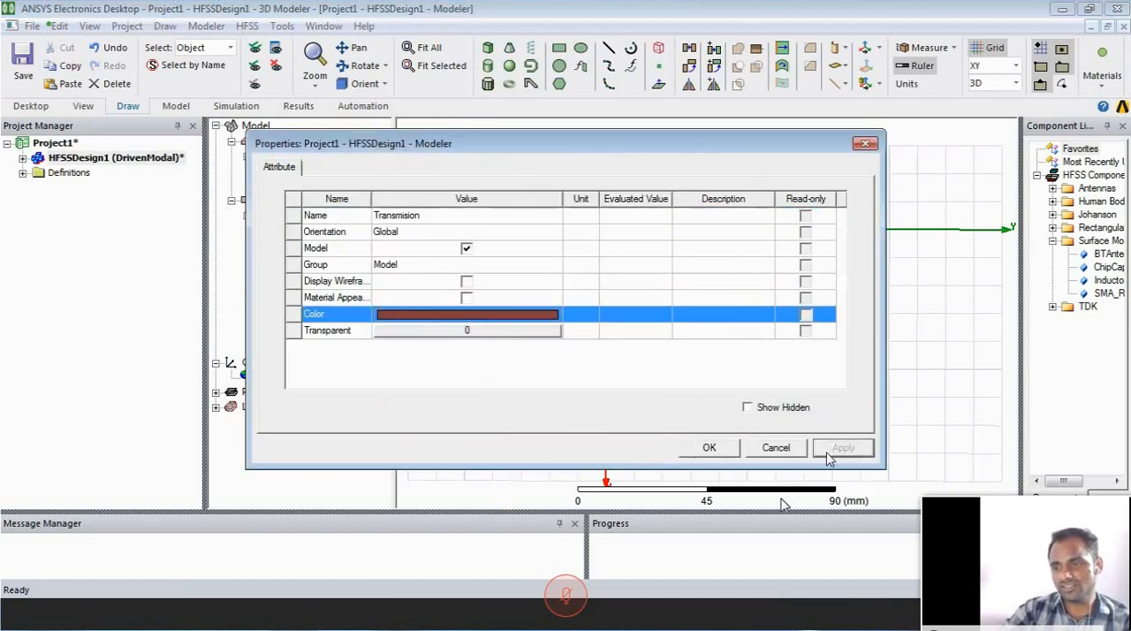
pyautogui.click(717, 450)
pyautogui.click(566, 380)
# - Set the Transmision rectangle's position to 37, 32.6, 3.6 mm
pyautogui.click(262, 318)
pyautogui.doubleClick(322, 334)
pyautogui.click(466, 250)
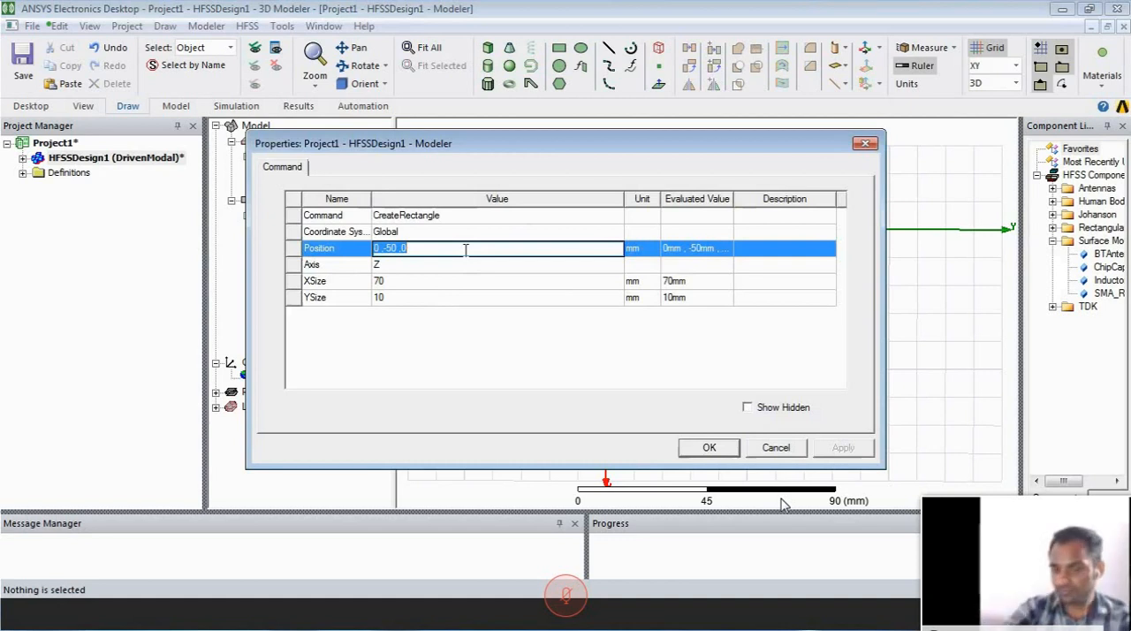
pyautogui.write('3')
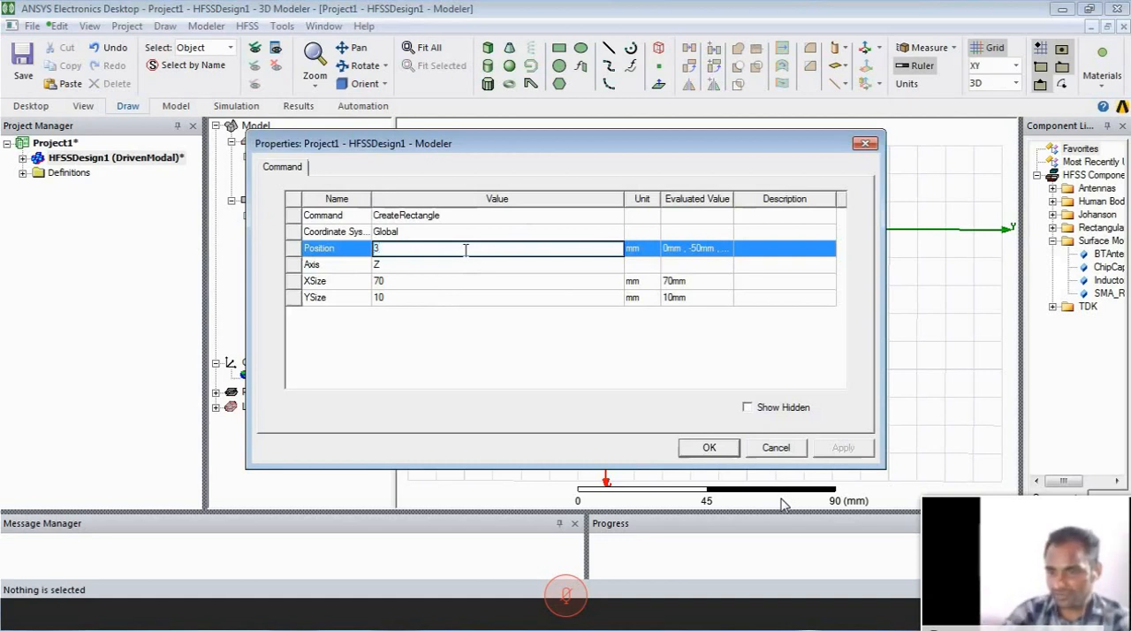
pyautogui.press('BackSpace')
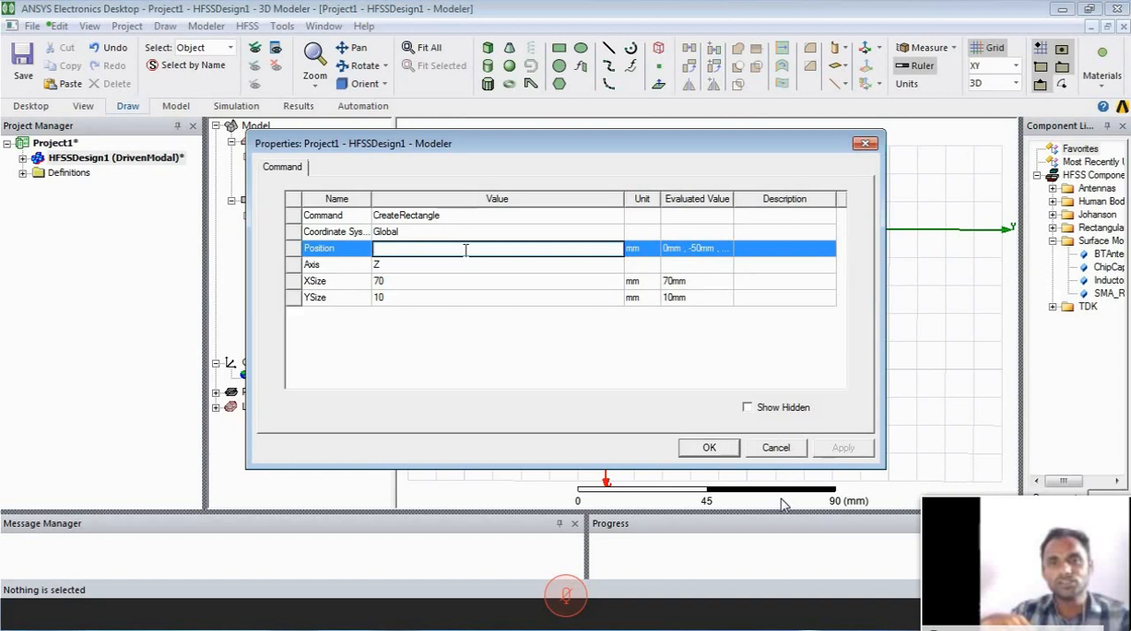
pyautogui.write('37,32')
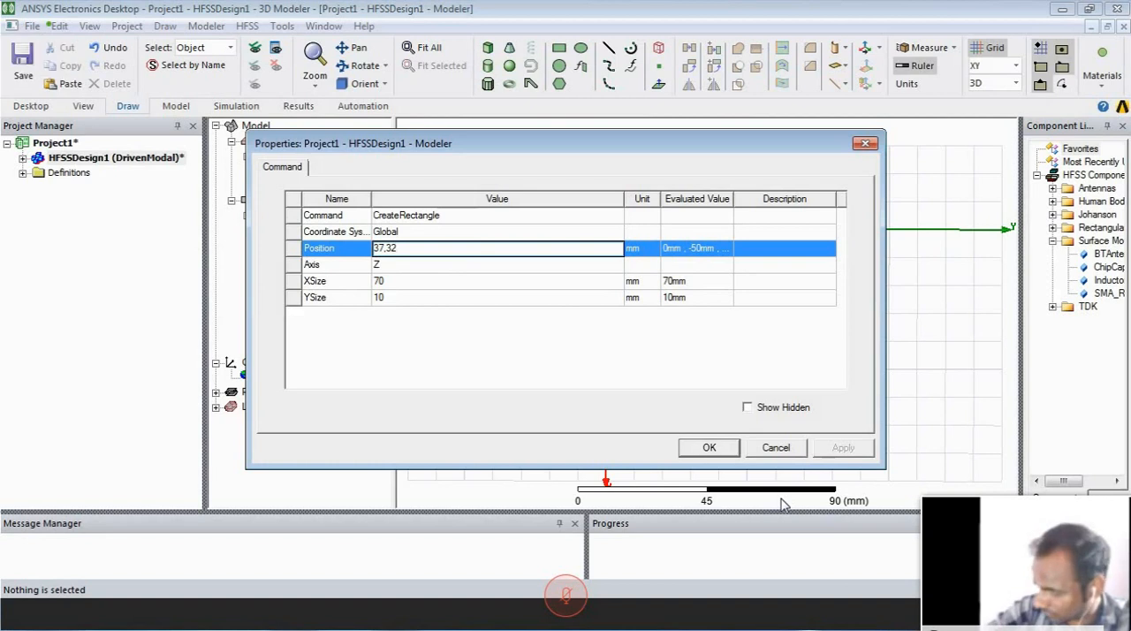
pyautogui.write(',6')
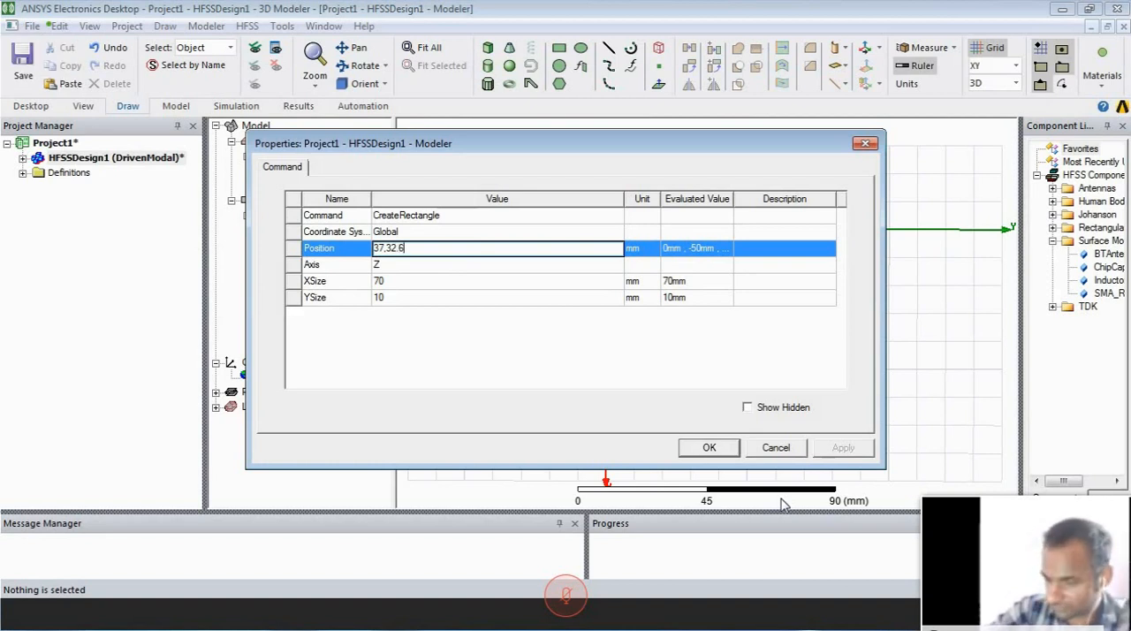
pyautogui.write(',3,6')
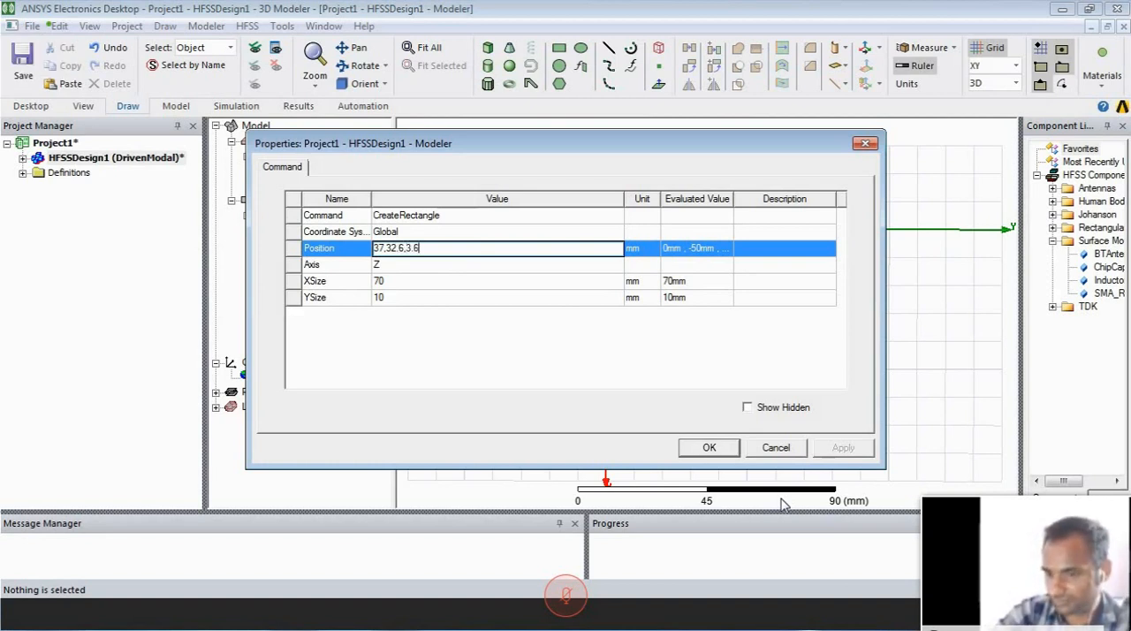
# - Set the Transmision rectangle's X size to 33 mm and Y size to 2.8 mm
pyautogui.click(447, 281)
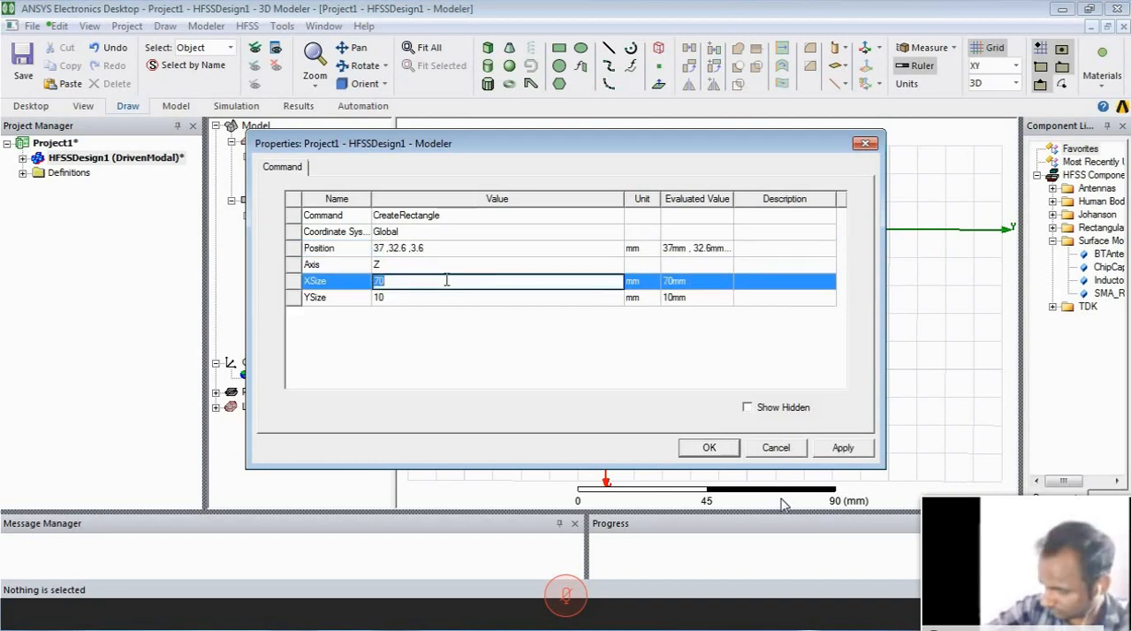
pyautogui.write('33')
pyautogui.click(440, 298)
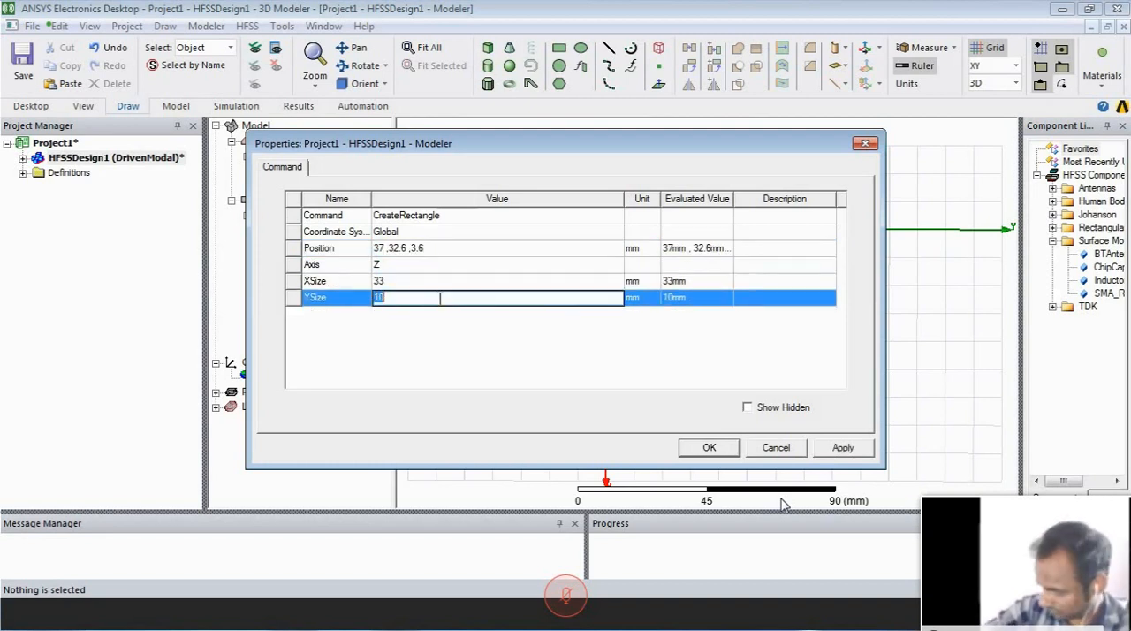
pyautogui.write('2.8')
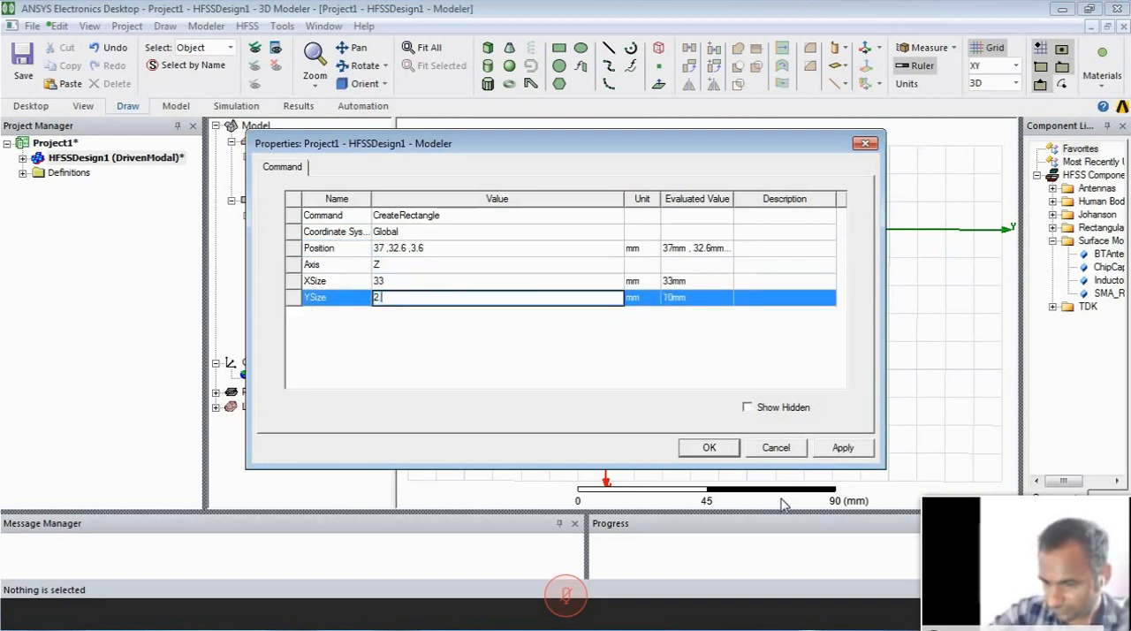
pyautogui.click(710, 449)
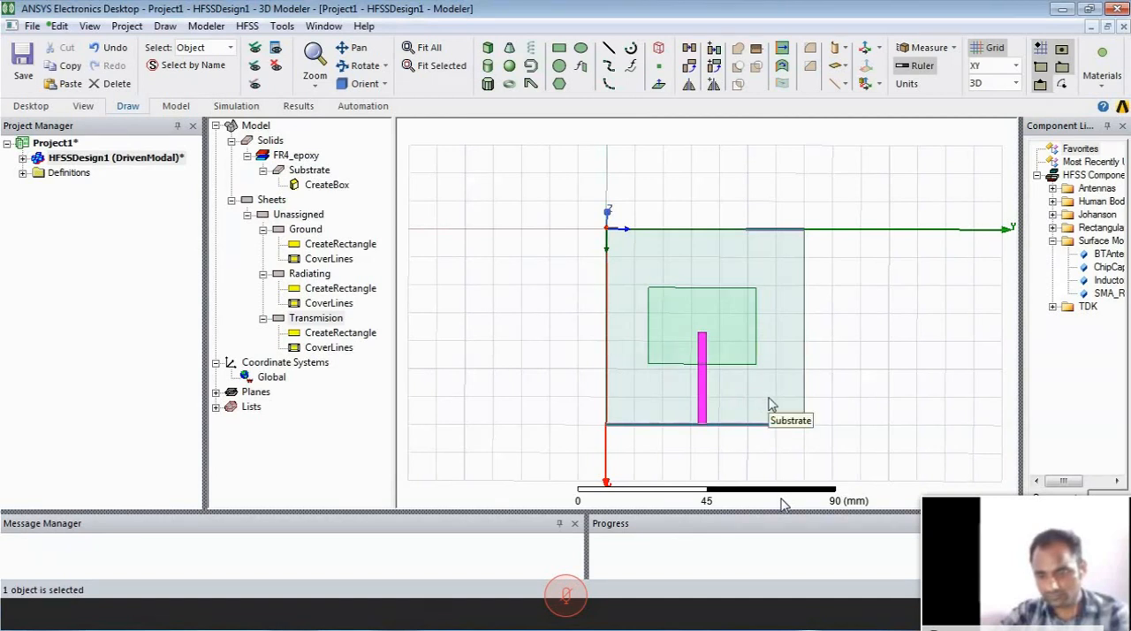
pyautogui.keyDown('alt'); pyautogui.moveTo(773, 370); pyautogui.dragTo(779, 366); pyautogui.keyUp('alt')
pyautogui.click(836, 358)
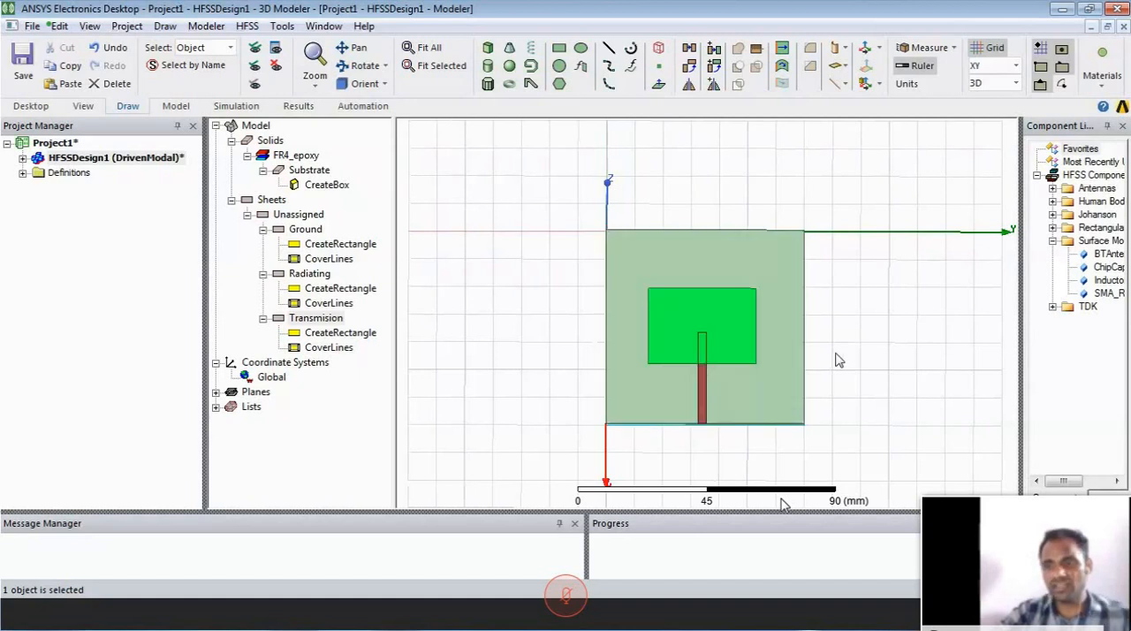
pyautogui.click(743, 361)
pyautogui.click(705, 343)
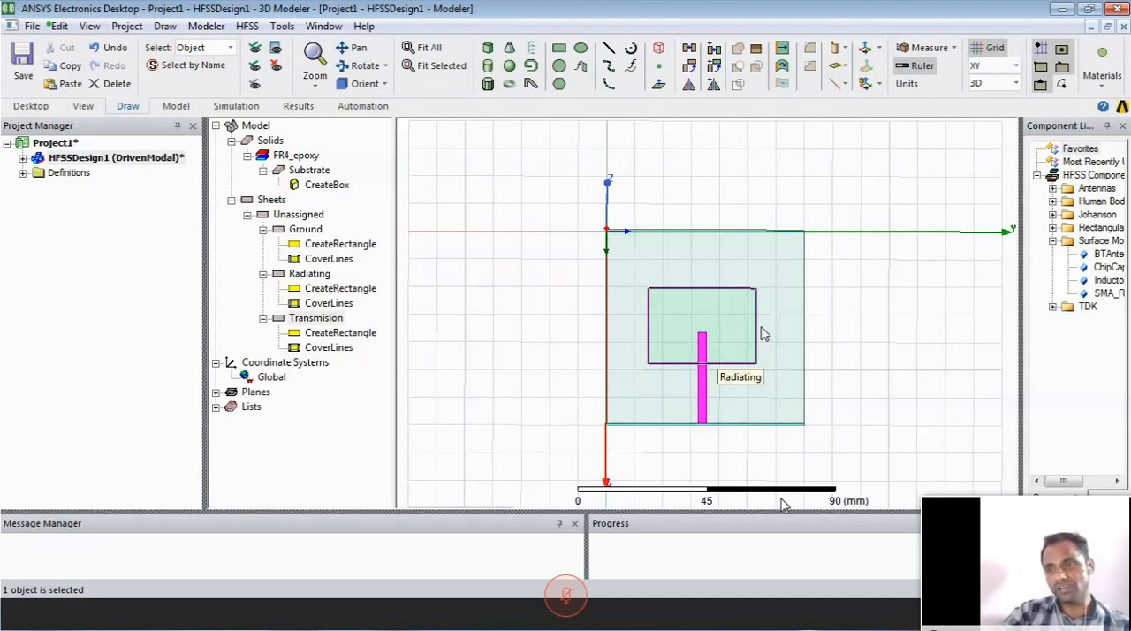
# - Draw a rectangle about 20 by 20 mm beside the substrate, starting at 20, -50, 0 mm
pyautogui.click(558, 47)
pyautogui.click(478, 281)
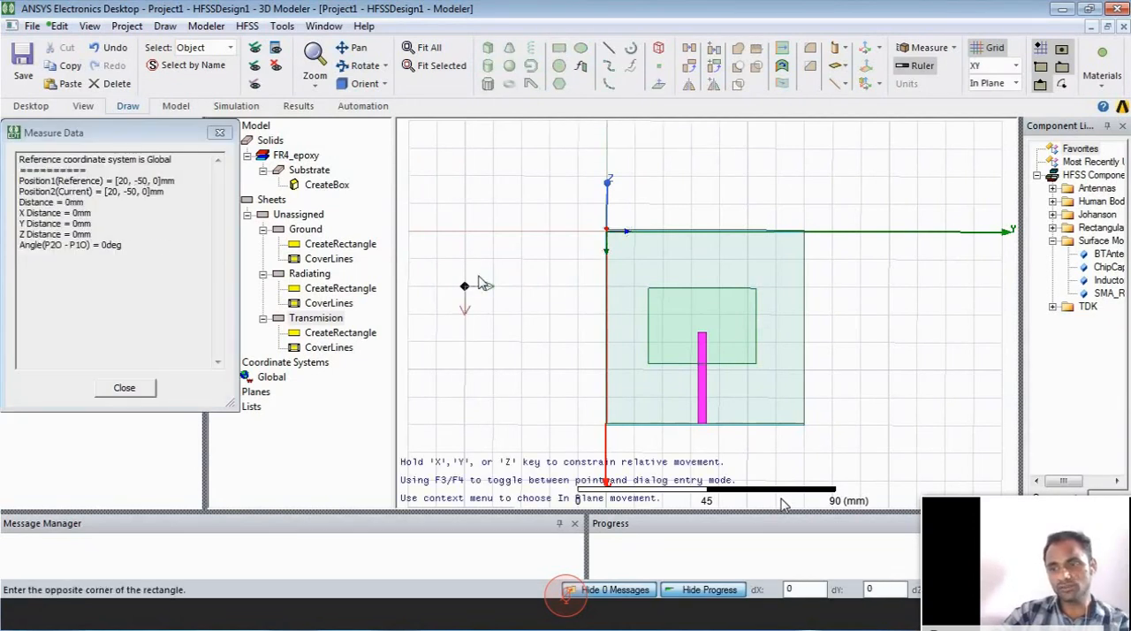
pyautogui.click(521, 341)
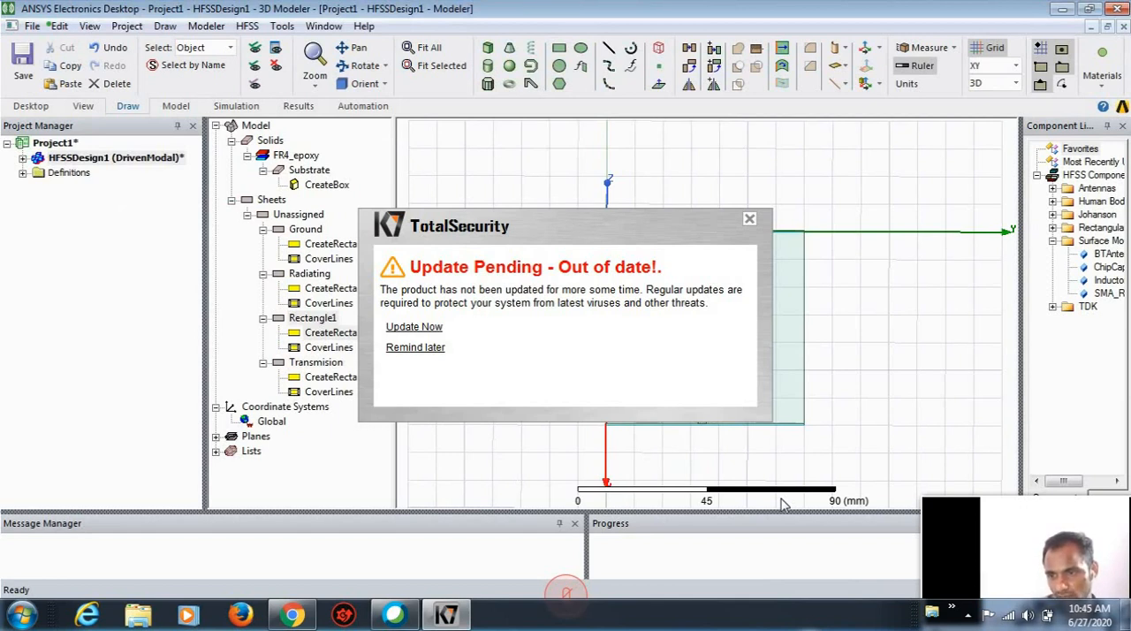
# - Postpone the K7 TotalSecurity update reminder
pyautogui.click(782, 504)
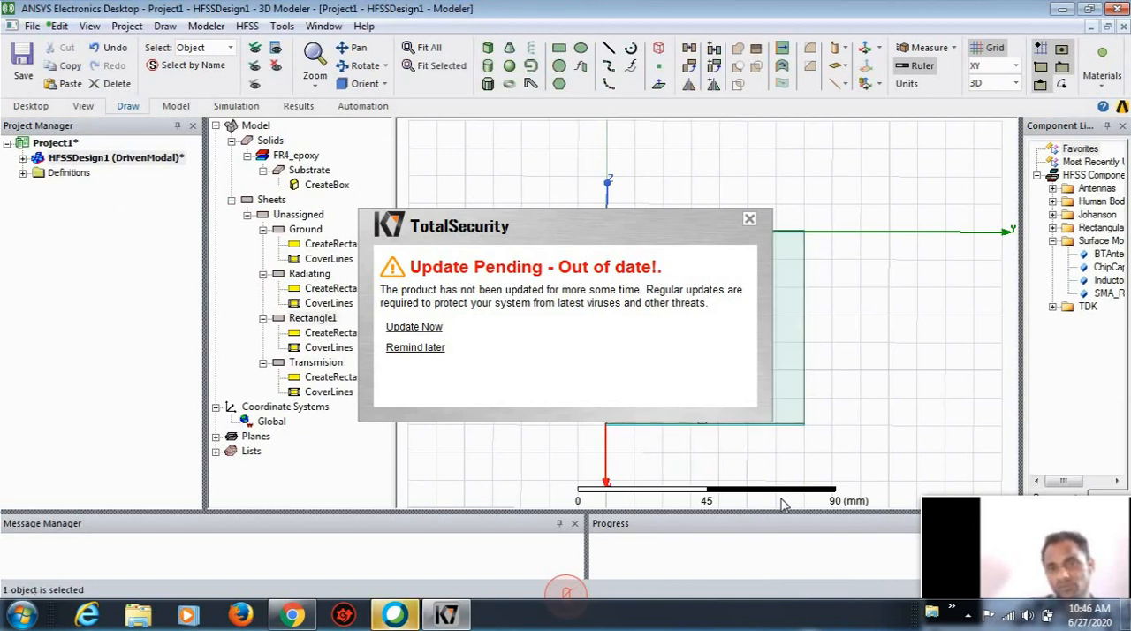
pyautogui.click(424, 348)
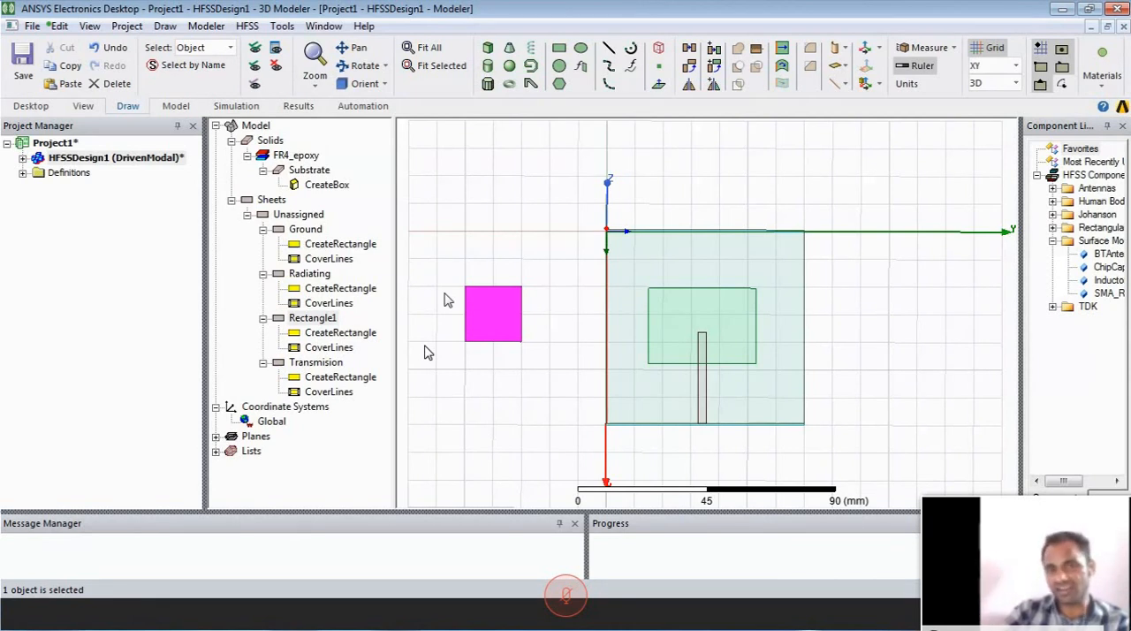
# - Set the new square rectangle's position to 39, 31, 3.6 mm
pyautogui.doubleClick(343, 336)
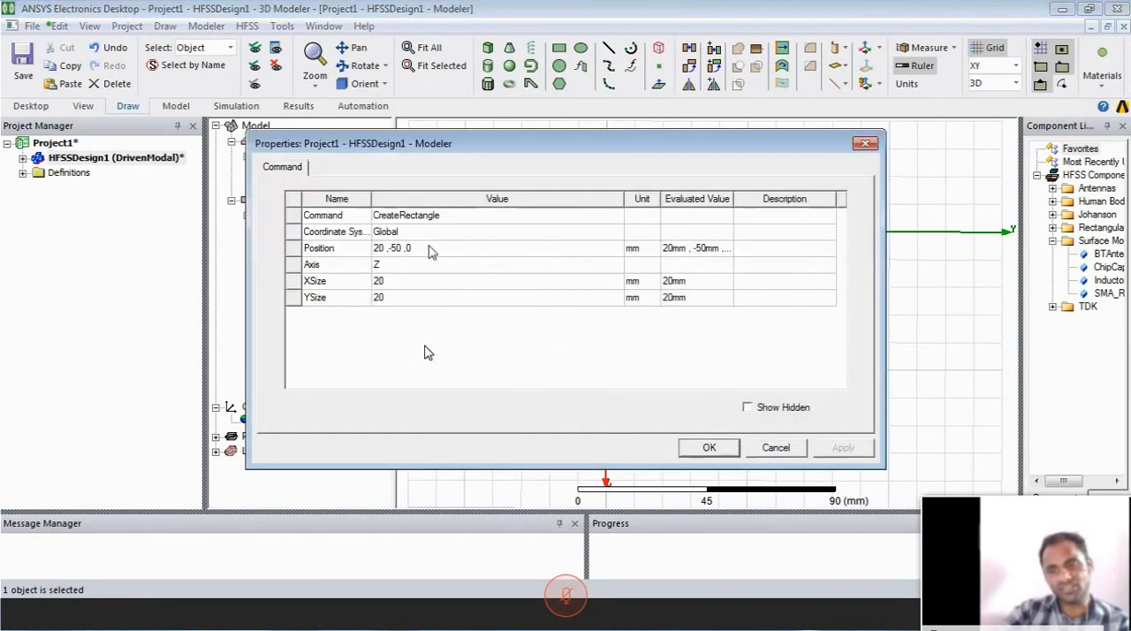
pyautogui.click(437, 244)
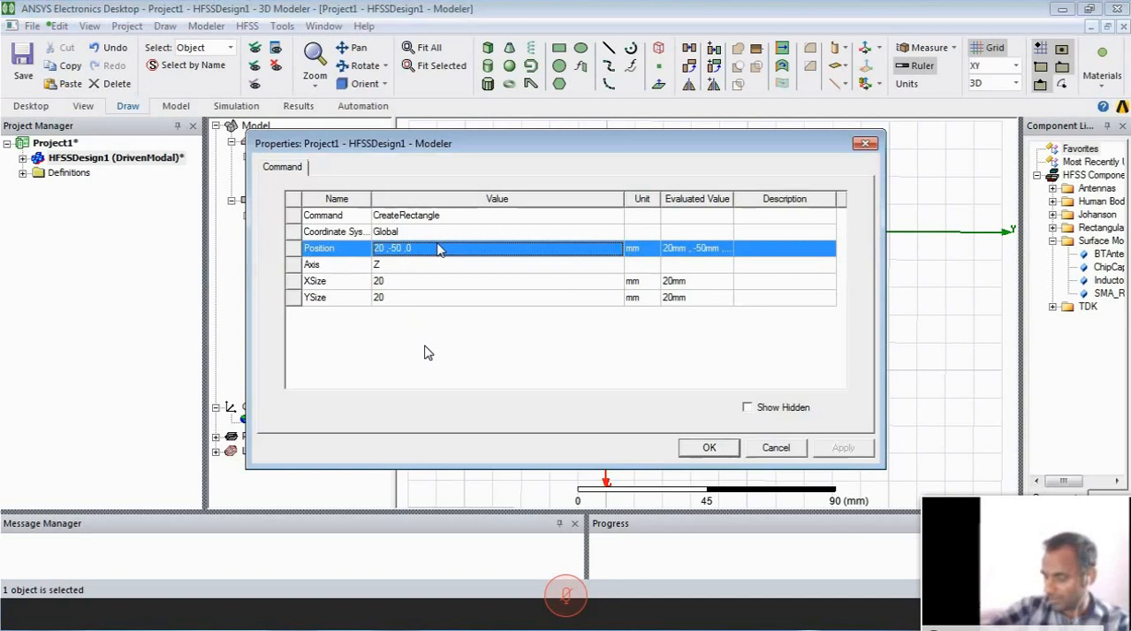
pyautogui.write('3')
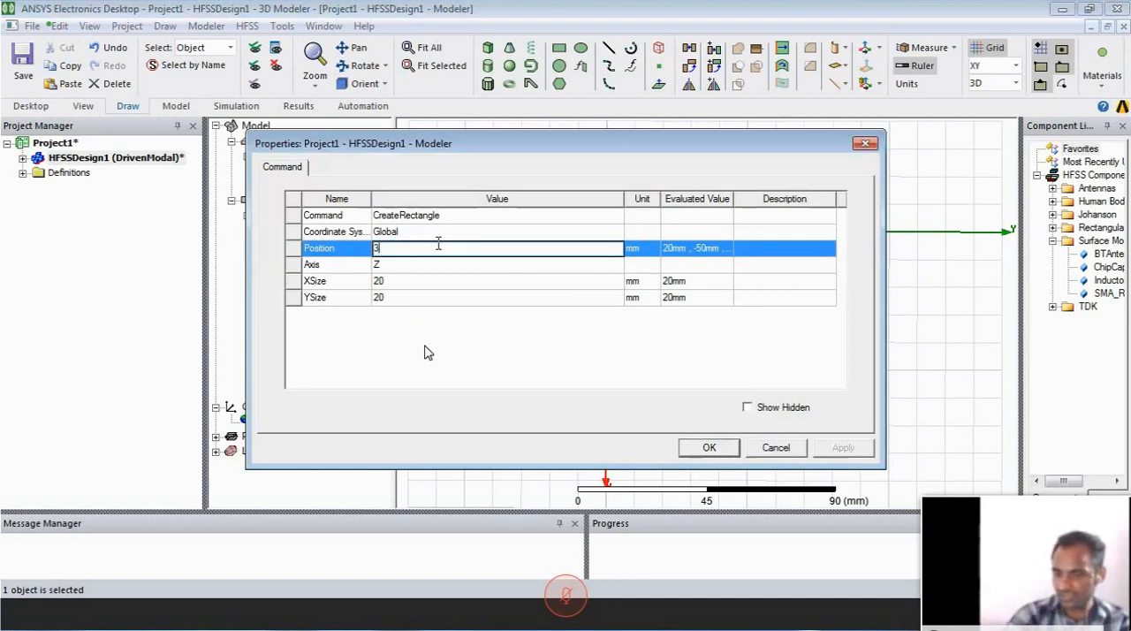
pyautogui.write('9 ,31 ,')
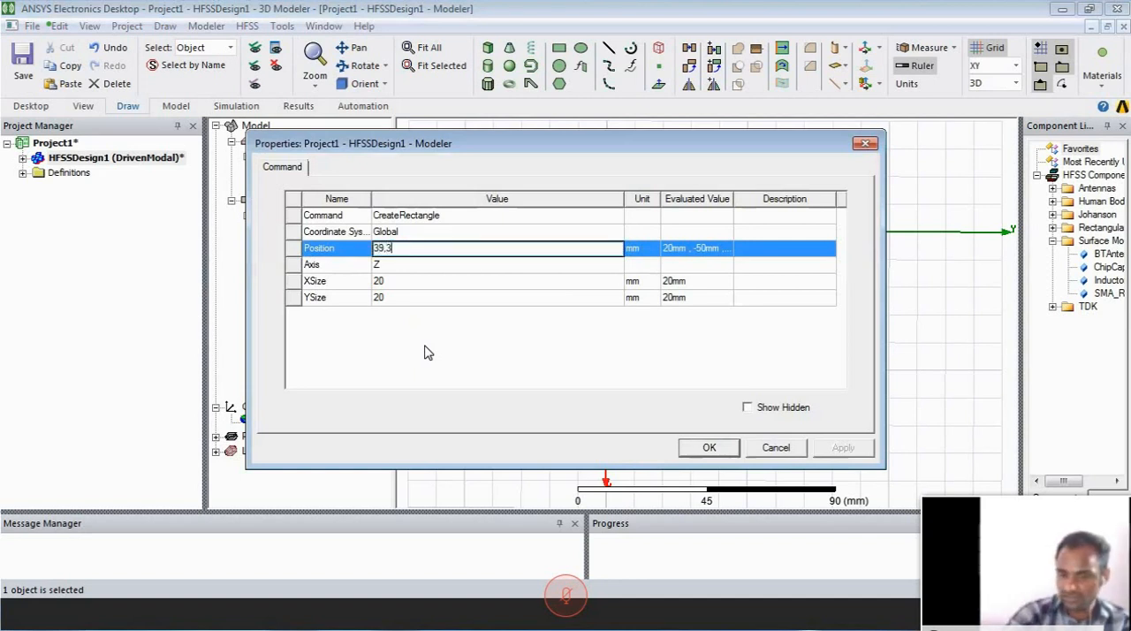
pyautogui.write('3')
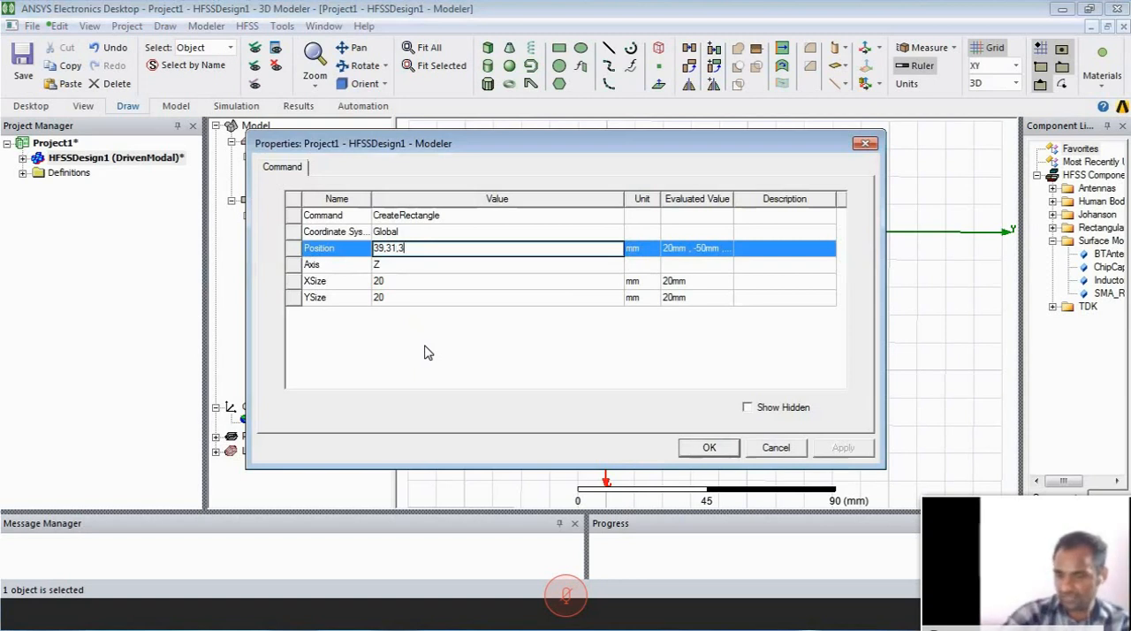
pyautogui.write('.6')
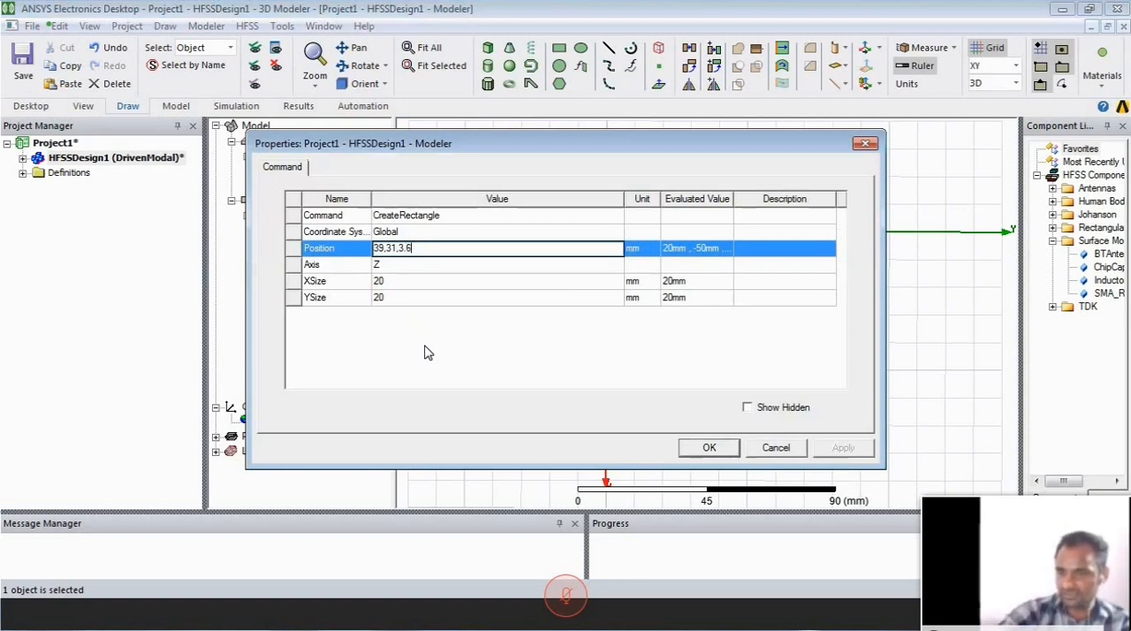
# - Set the repositioned rectangle's X size to 10 mm and Y size to 6 mm, and apply the changes
pyautogui.click(411, 282)
pyautogui.write('10')
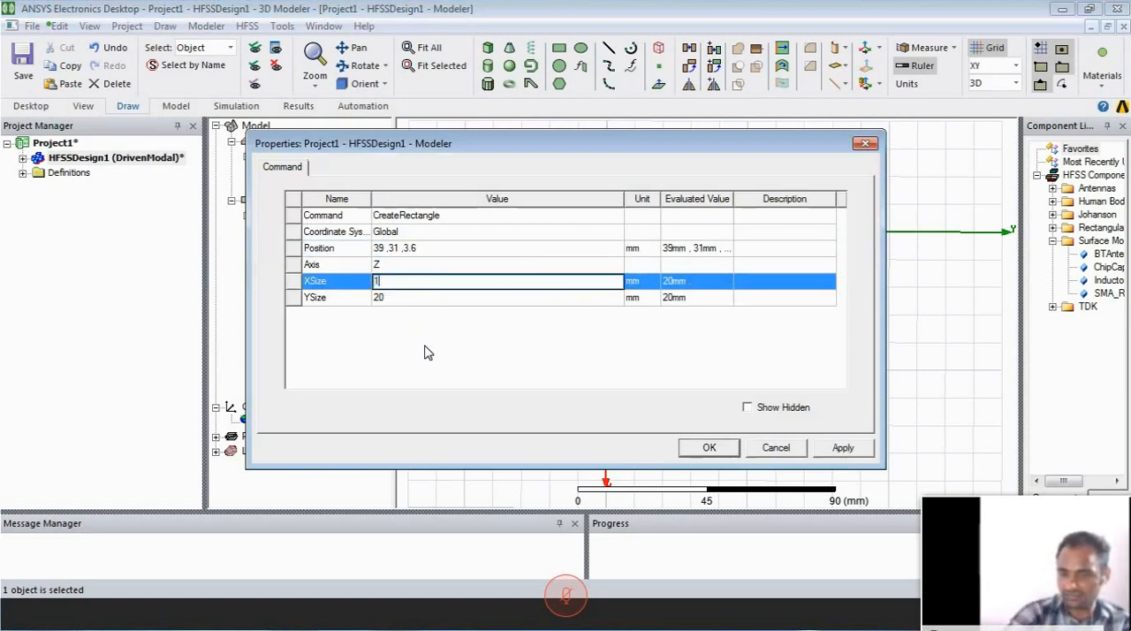
pyautogui.click(400, 302)
pyautogui.click(400, 300)
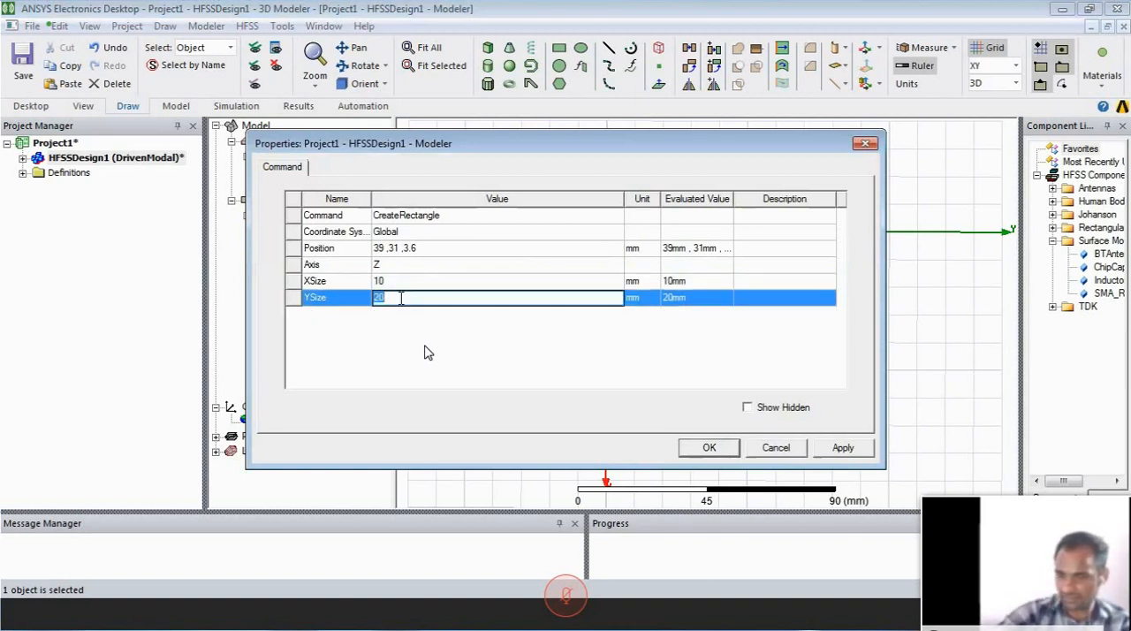
pyautogui.write('6')
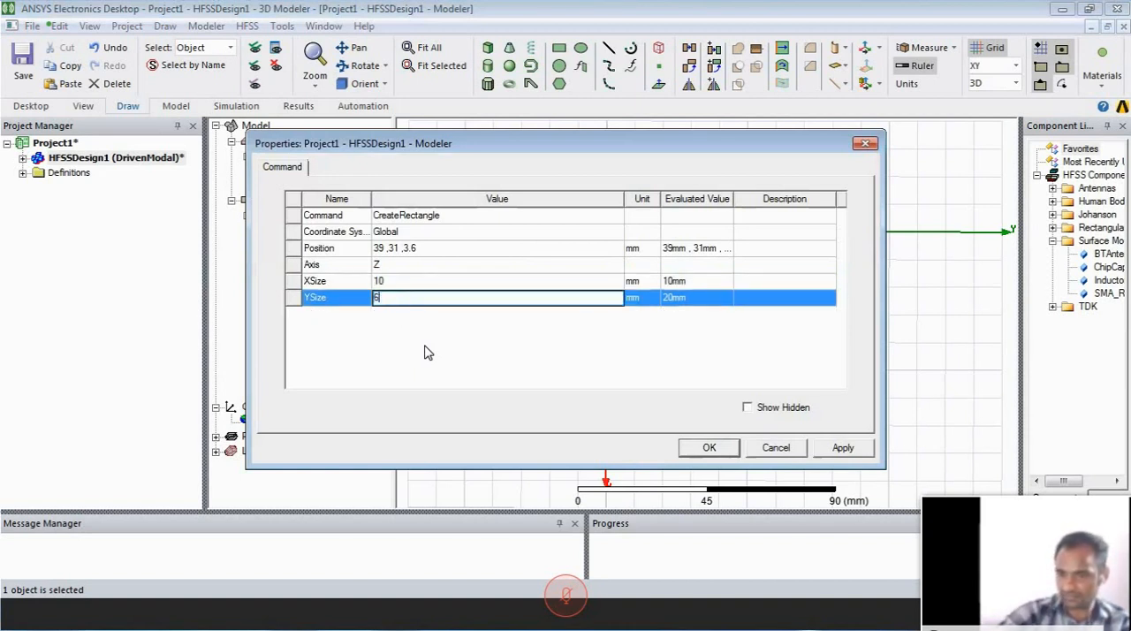
pyautogui.click(839, 448)
pyautogui.click(710, 449)
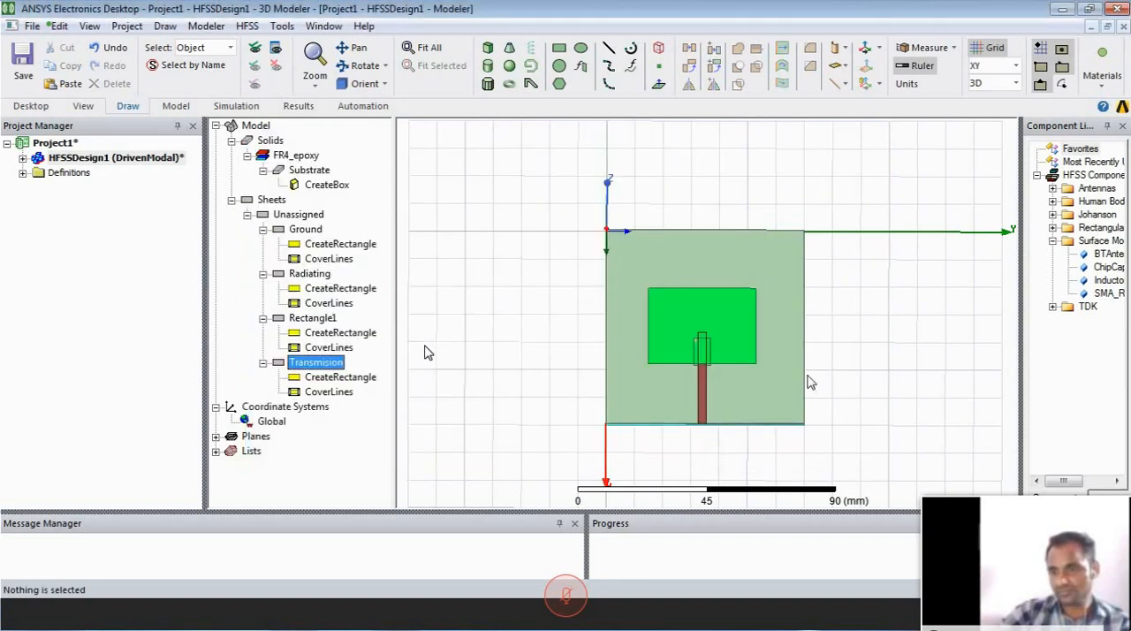
# - Subtract the 10 by 6 mm rectangle from the Radiating patch to cut the inset notch
pyautogui.click(714, 342)
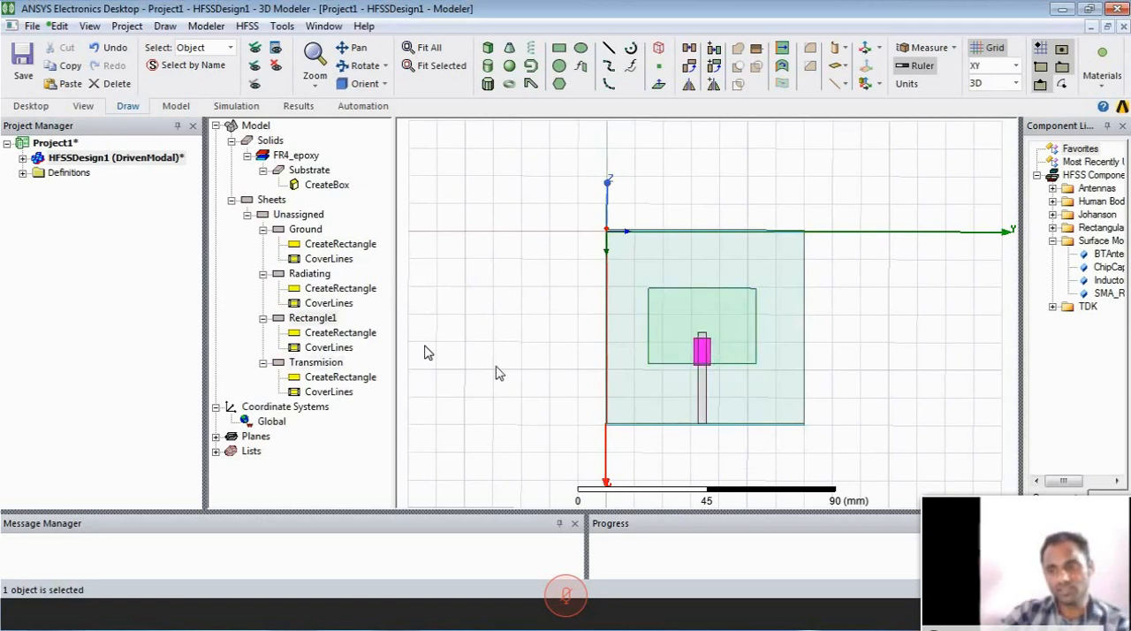
pyautogui.click(311, 276)
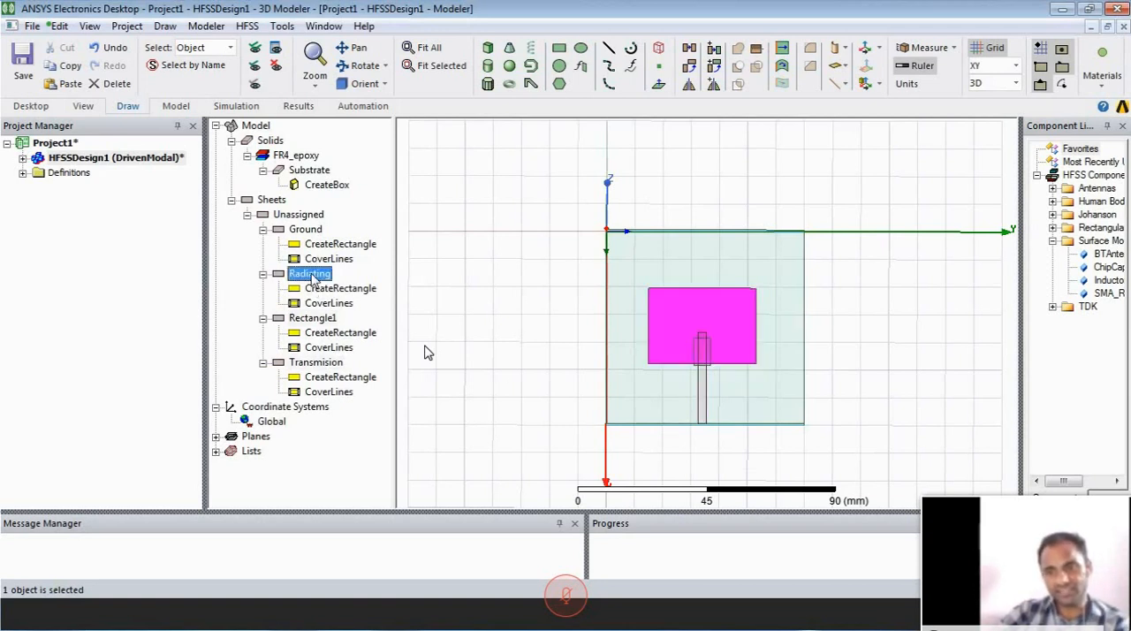
pyautogui.keyDown('ctrl'); pyautogui.click(313, 319); pyautogui.keyUp('ctrl')
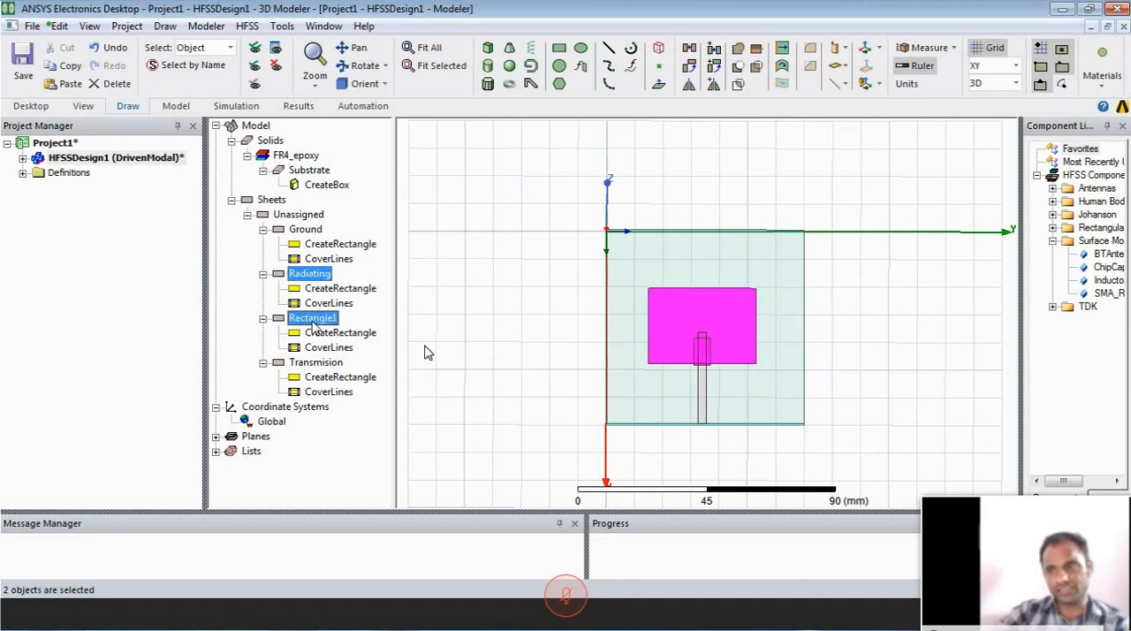
pyautogui.rightClick(482, 293)
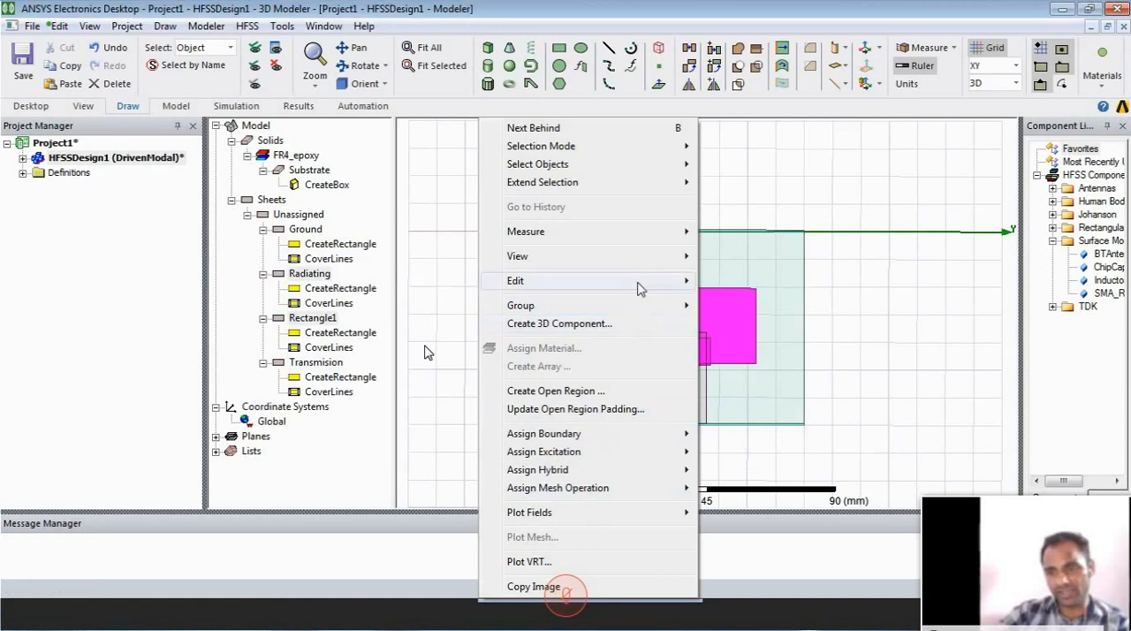
pyautogui.moveTo(641, 284)
pyautogui.moveTo(787, 446)
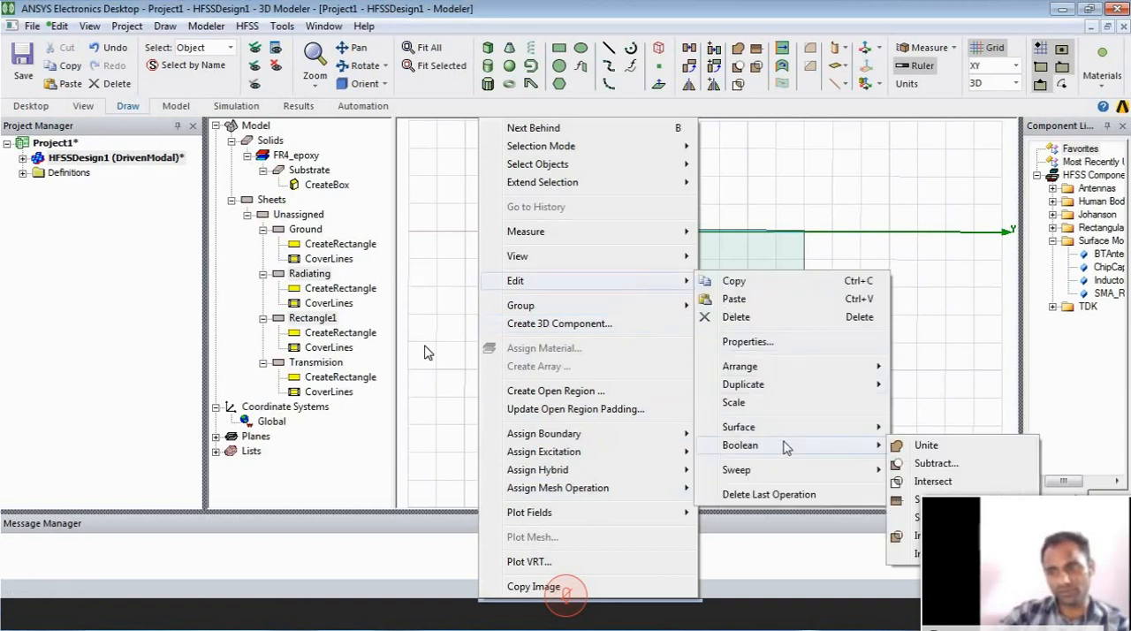
pyautogui.click(933, 464)
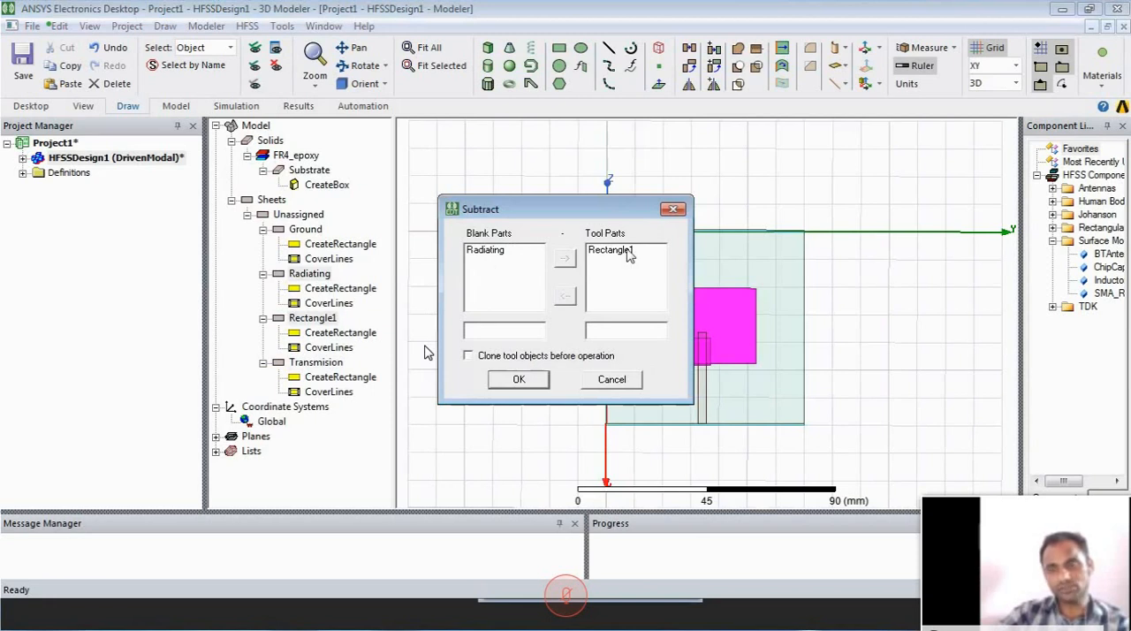
pyautogui.click(518, 380)
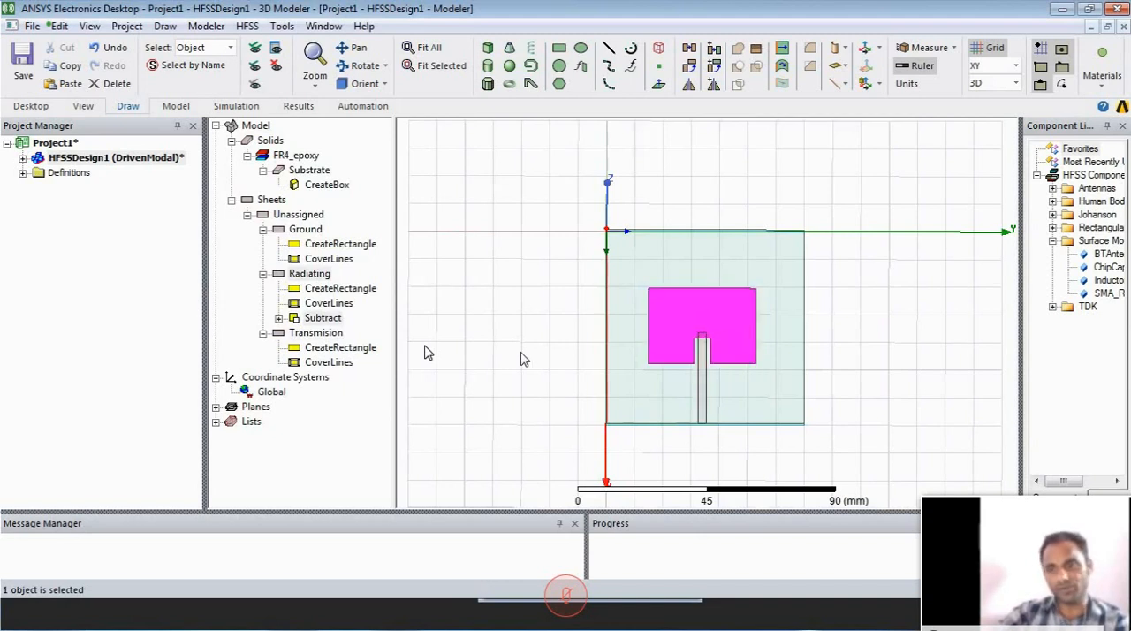
# - Unite the notched Radiating patch with the Transmision strip
pyautogui.click(318, 275)
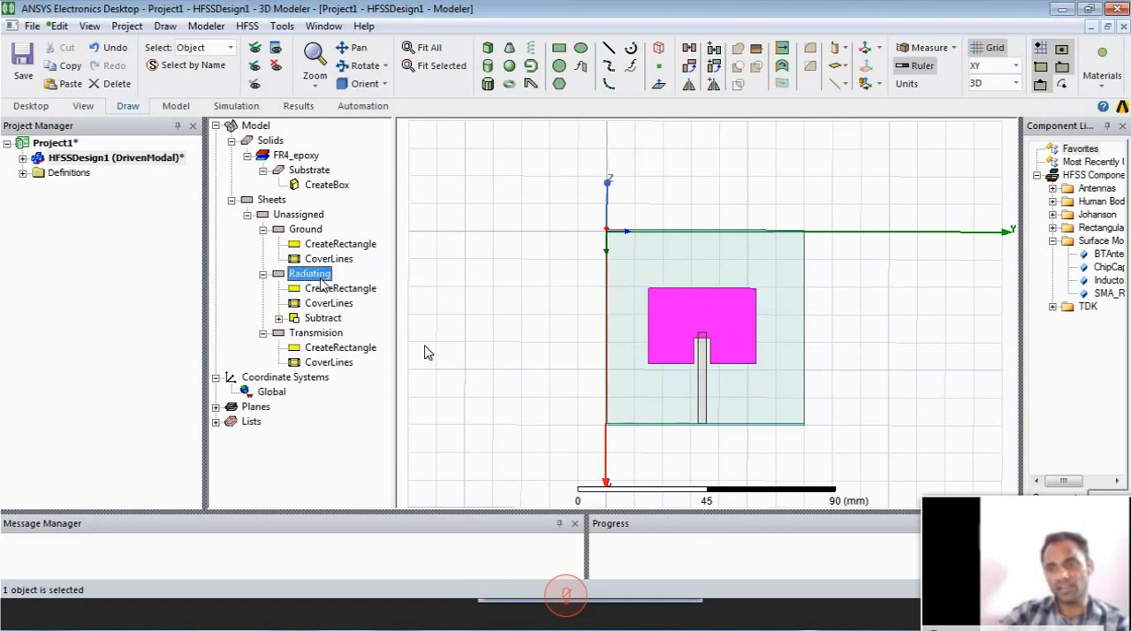
pyautogui.keyDown('ctrl'); pyautogui.click(318, 333); pyautogui.keyUp('ctrl')
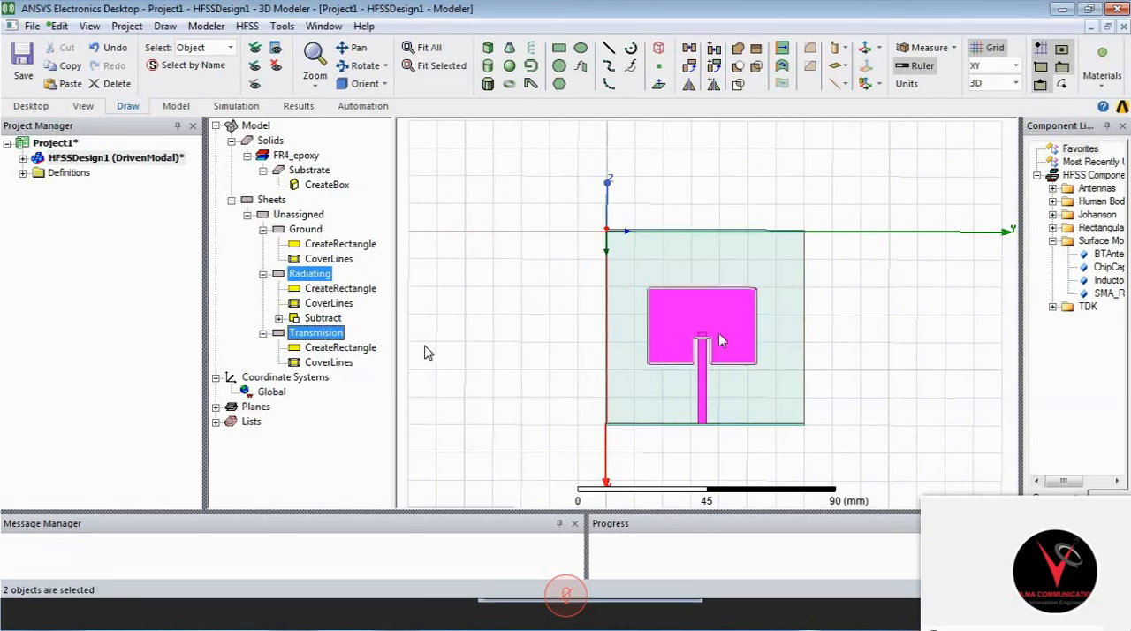
pyautogui.rightClick(482, 287)
pyautogui.moveTo(623, 283)
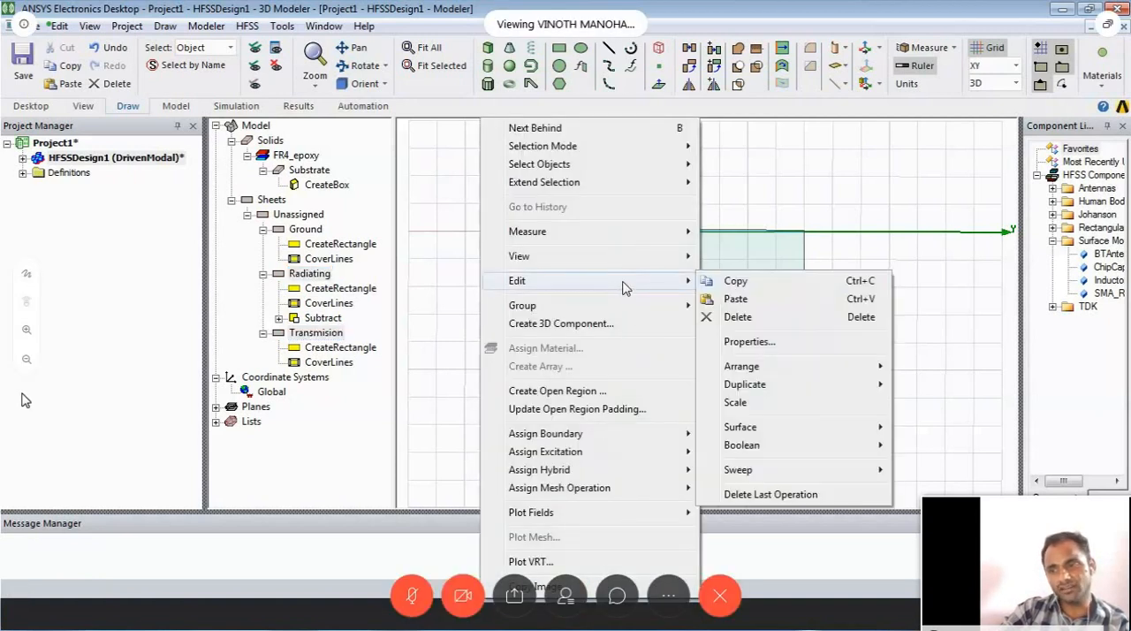
pyautogui.moveTo(792, 447)
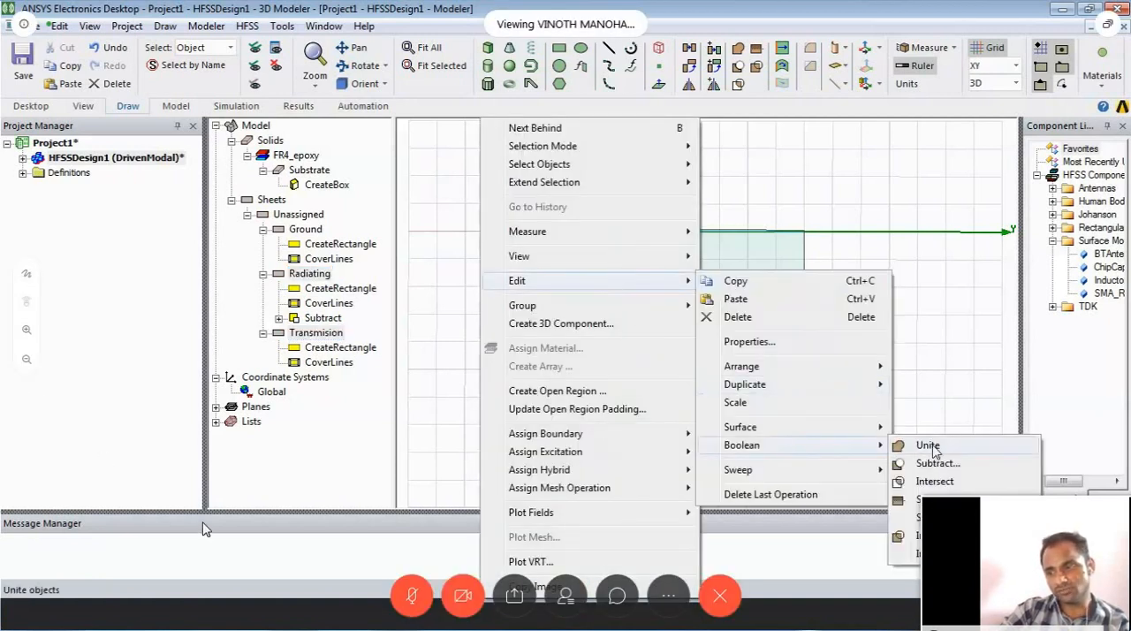
pyautogui.click(935, 447)
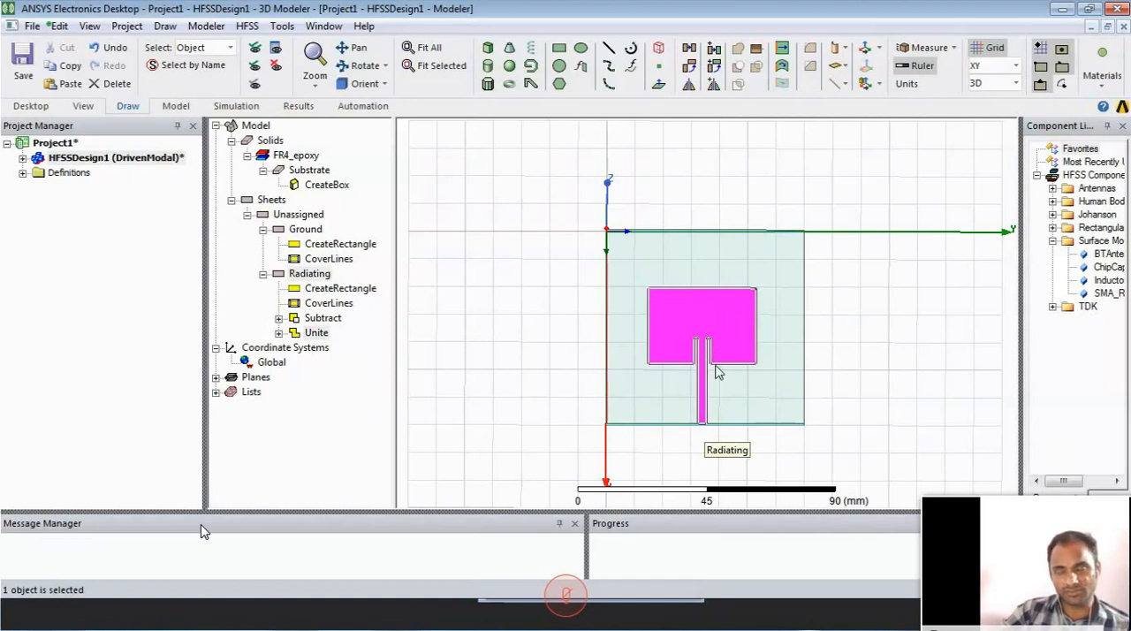
# - Draw another small rectangle beside the substrate in the XY plane and open its attributes
pyautogui.moveTo(713, 410)
pyautogui.keyDown('alt'); pyautogui.mouseDown()
pyautogui.moveTo(714, 395)
pyautogui.moveTo(696, 389)
pyautogui.mouseUp(); pyautogui.keyUp('alt')
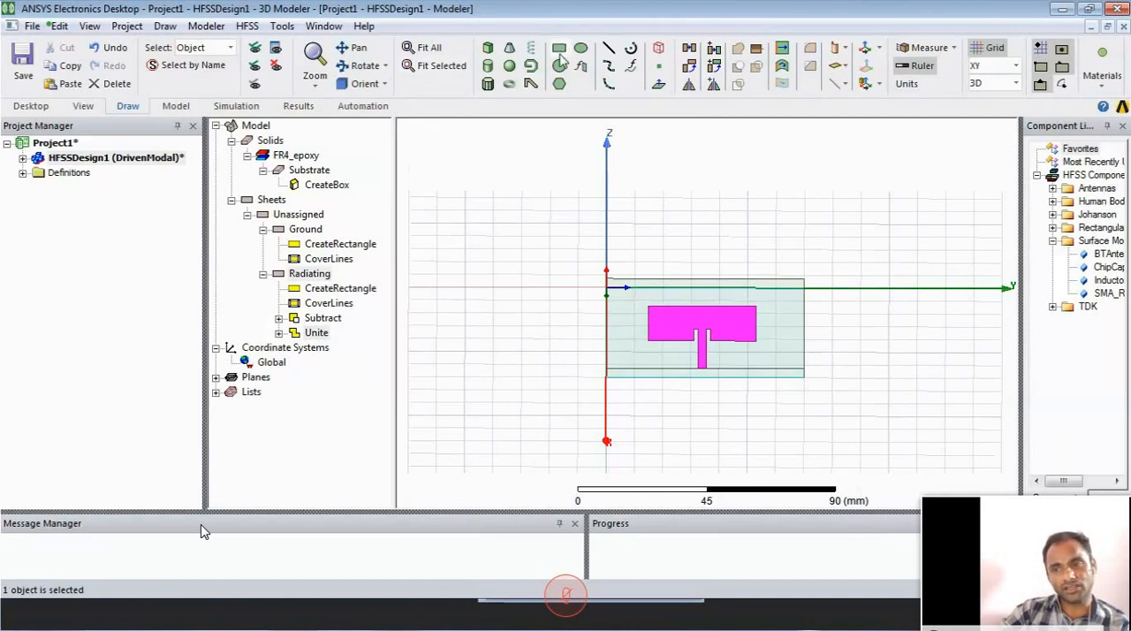
pyautogui.click(559, 48)
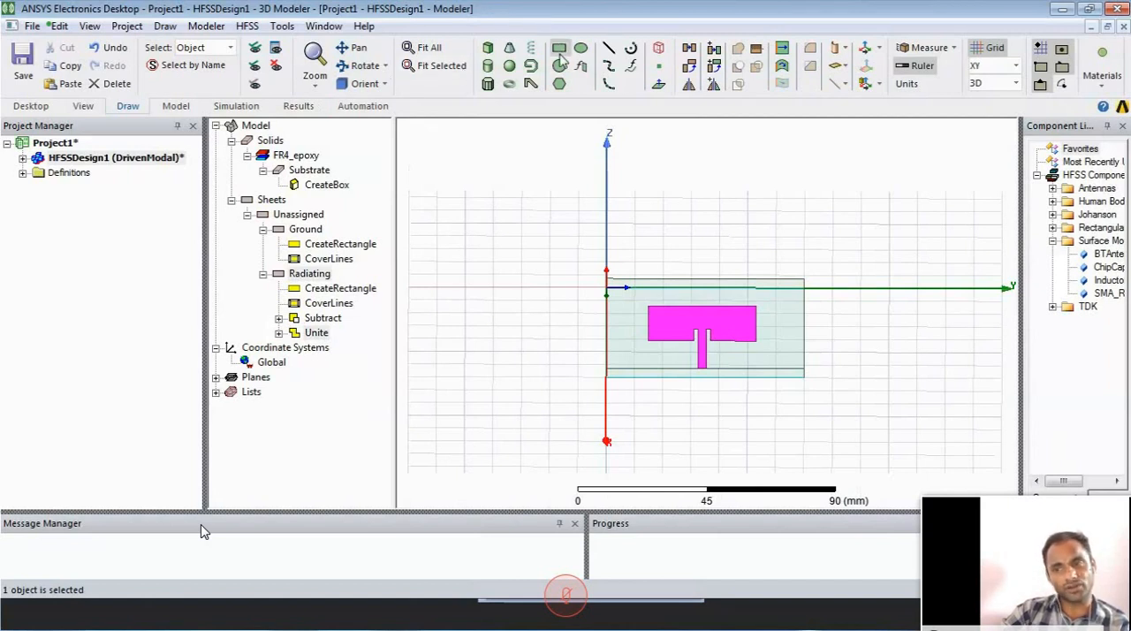
pyautogui.click(436, 274)
pyautogui.click(493, 299)
pyautogui.doubleClick(324, 349)
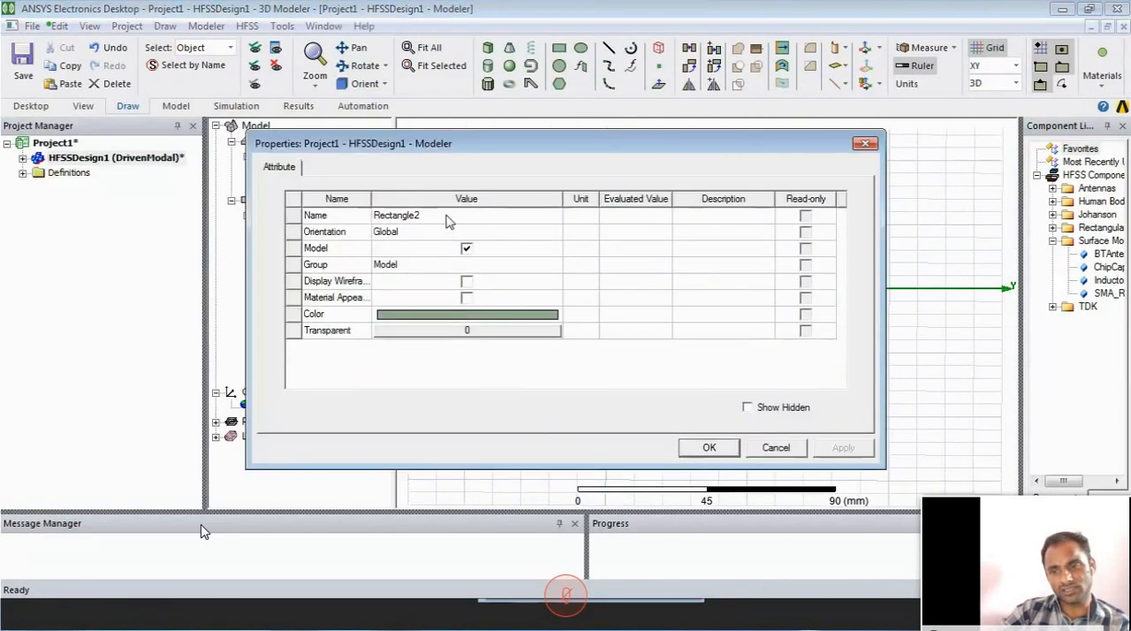
# - Name the new rectangle Feed and set its colour to yellow
pyautogui.click(518, 222)
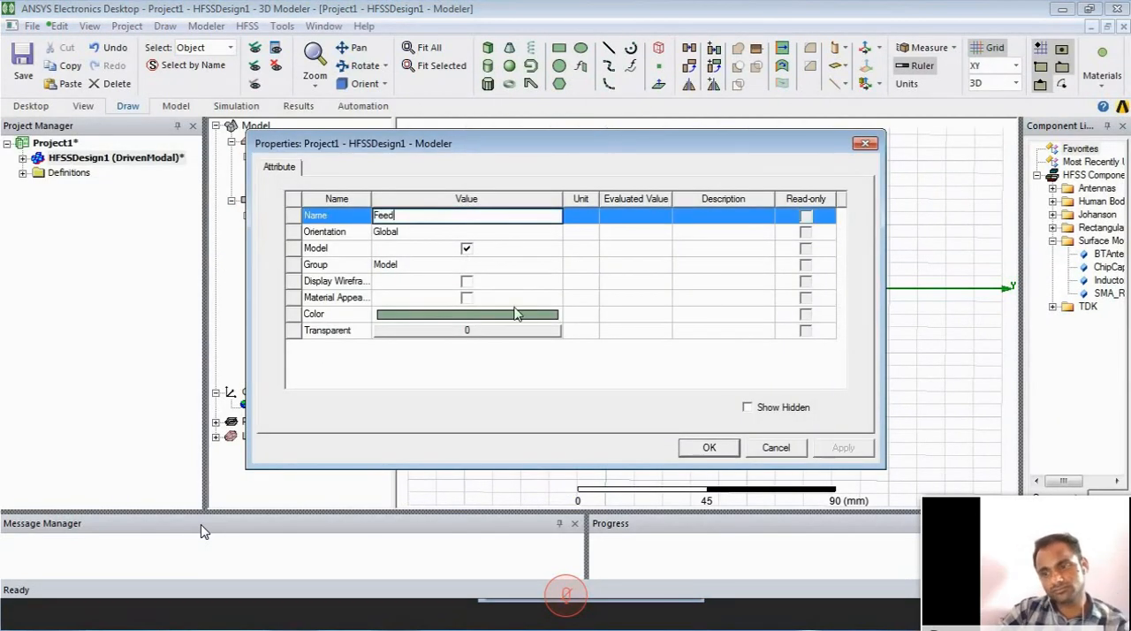
pyautogui.click(519, 315)
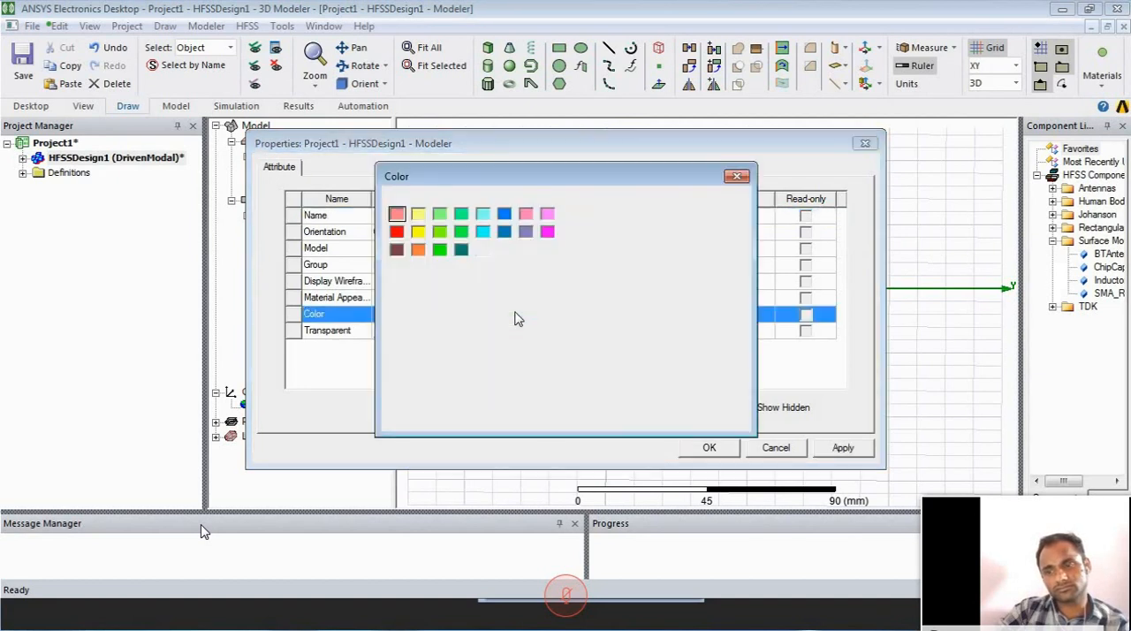
pyautogui.click(419, 233)
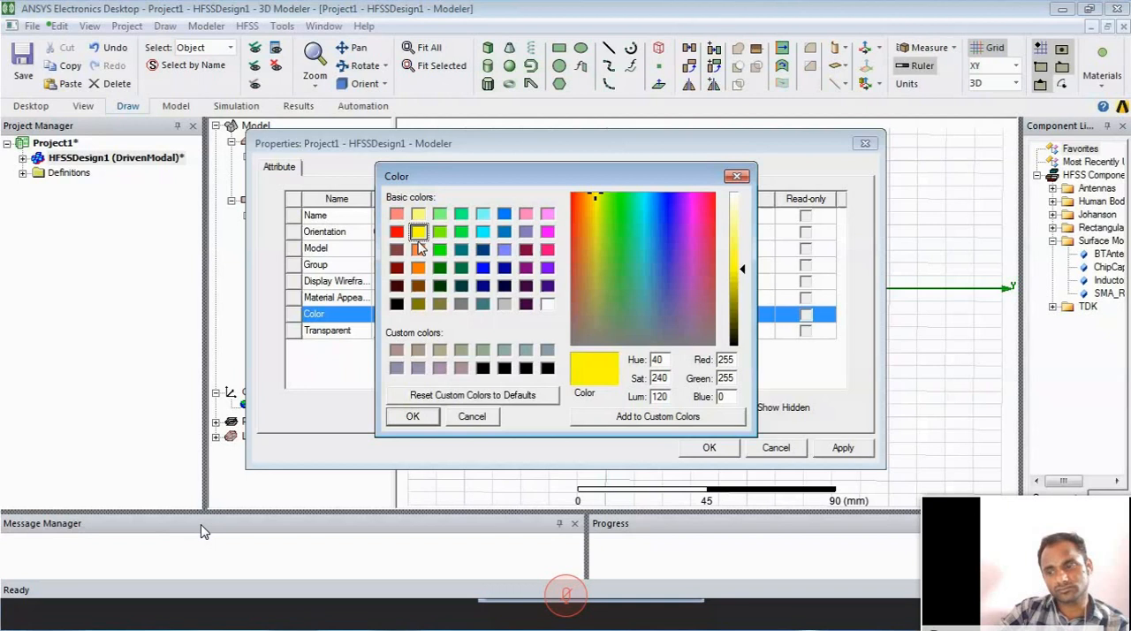
pyautogui.click(413, 416)
pyautogui.click(708, 447)
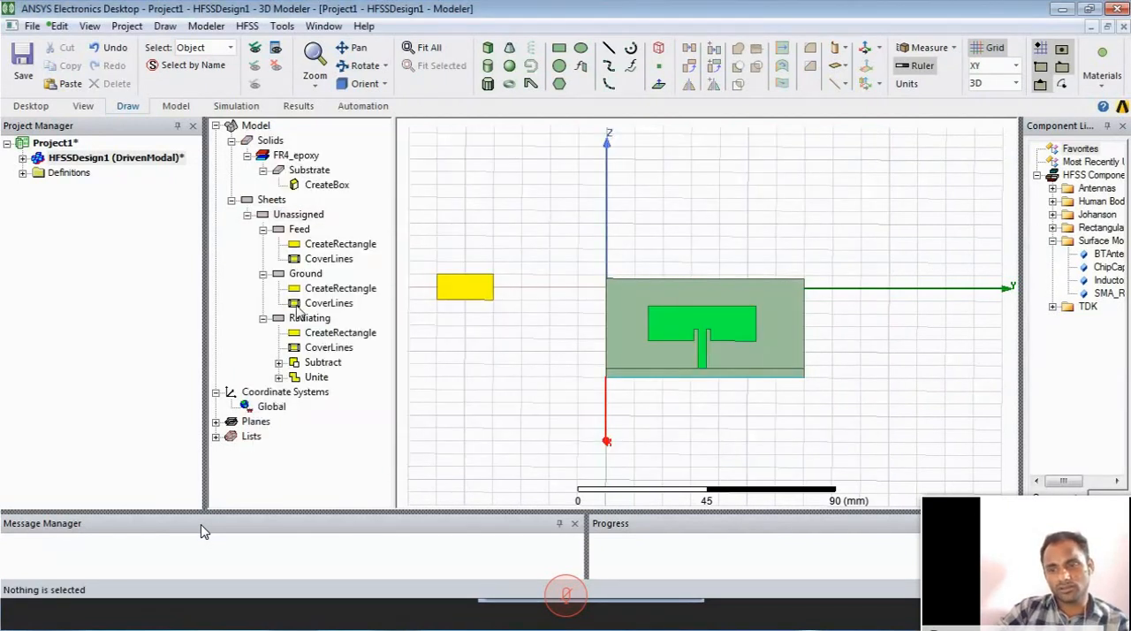
# - Set the Feed rectangle's position to 70, 32.1, 0 mm and its axis to X
pyautogui.doubleClick(323, 247)
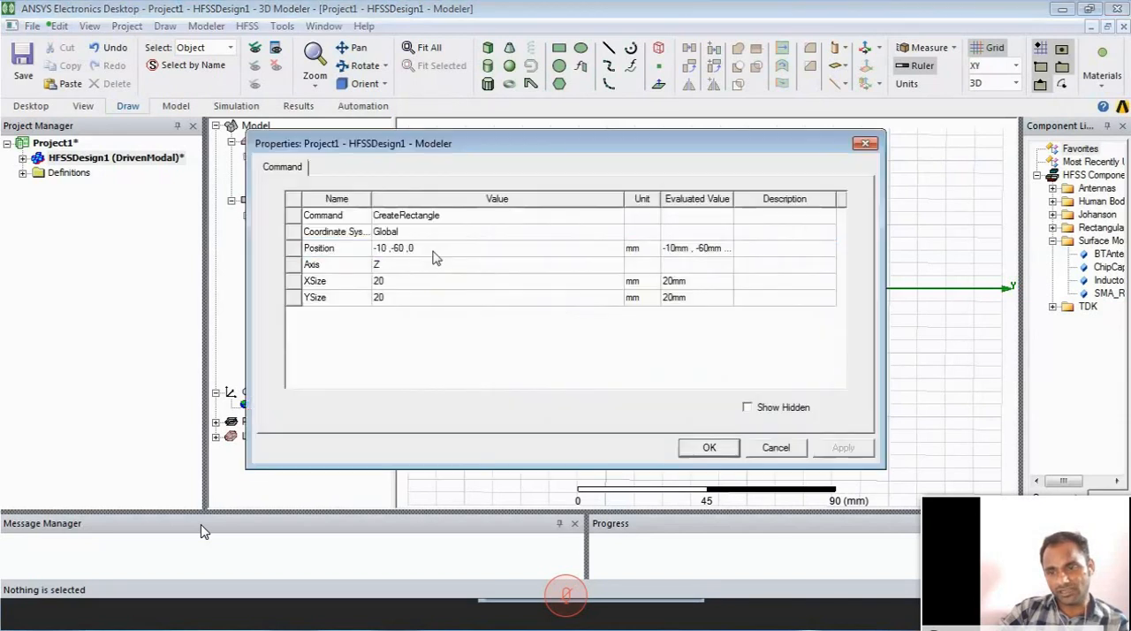
pyautogui.click(433, 249)
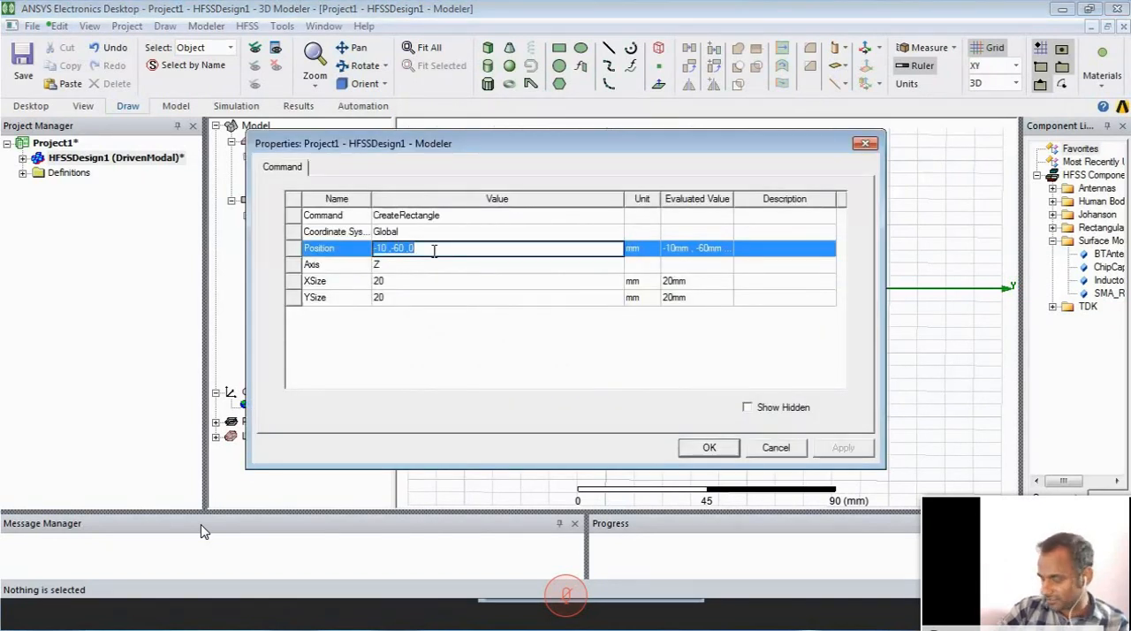
pyautogui.write('70 ,32')
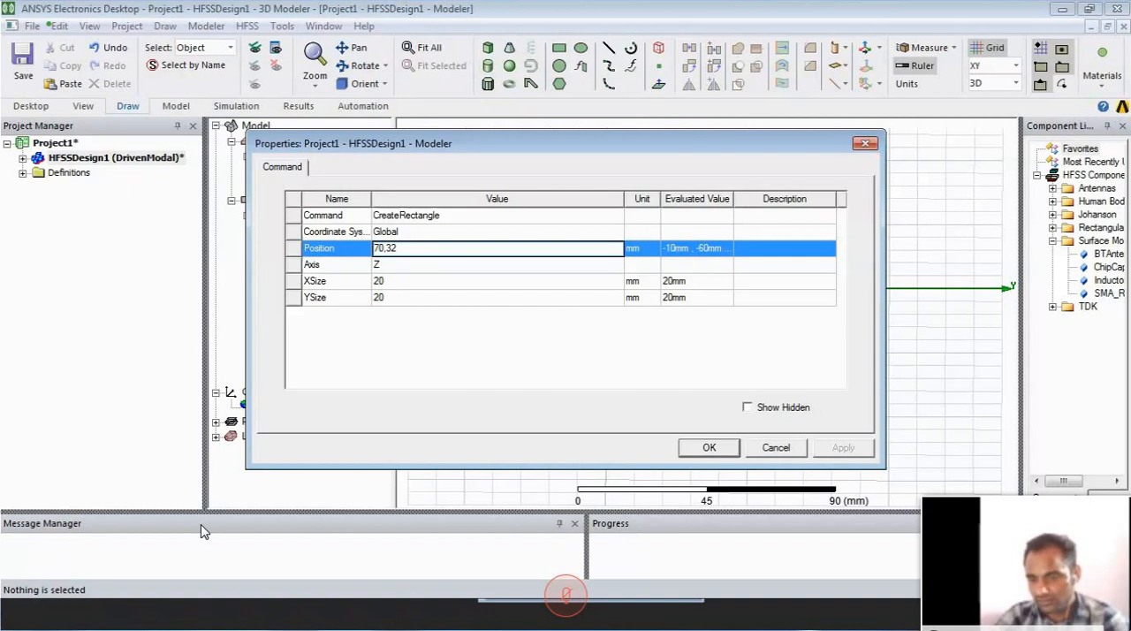
pyautogui.write('.1,')
pyautogui.click(411, 283)
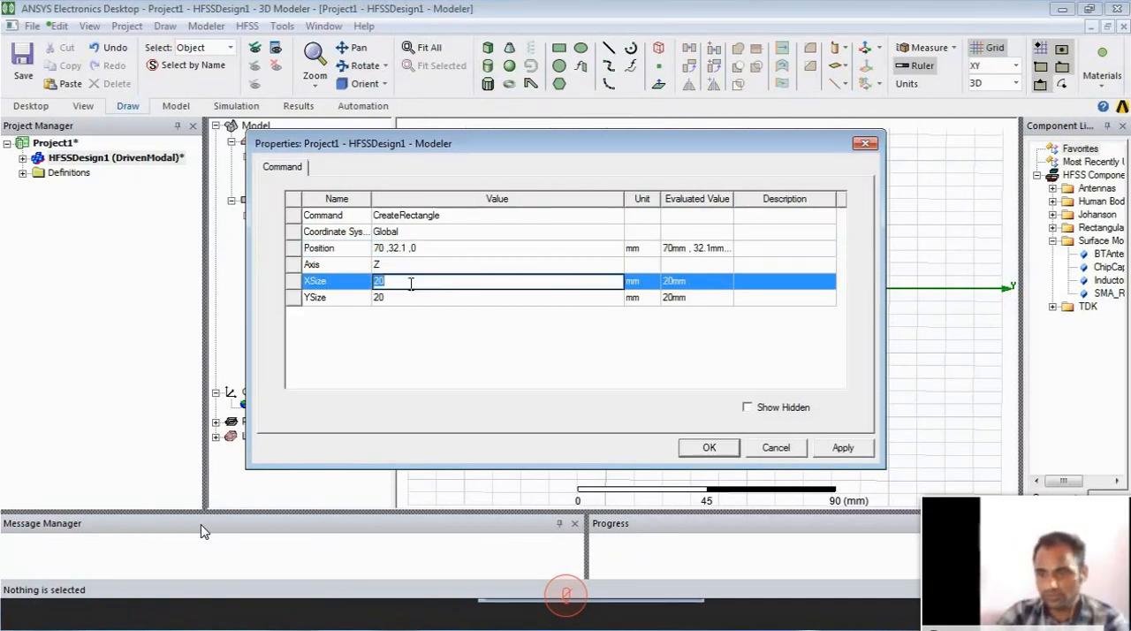
pyautogui.click(414, 266)
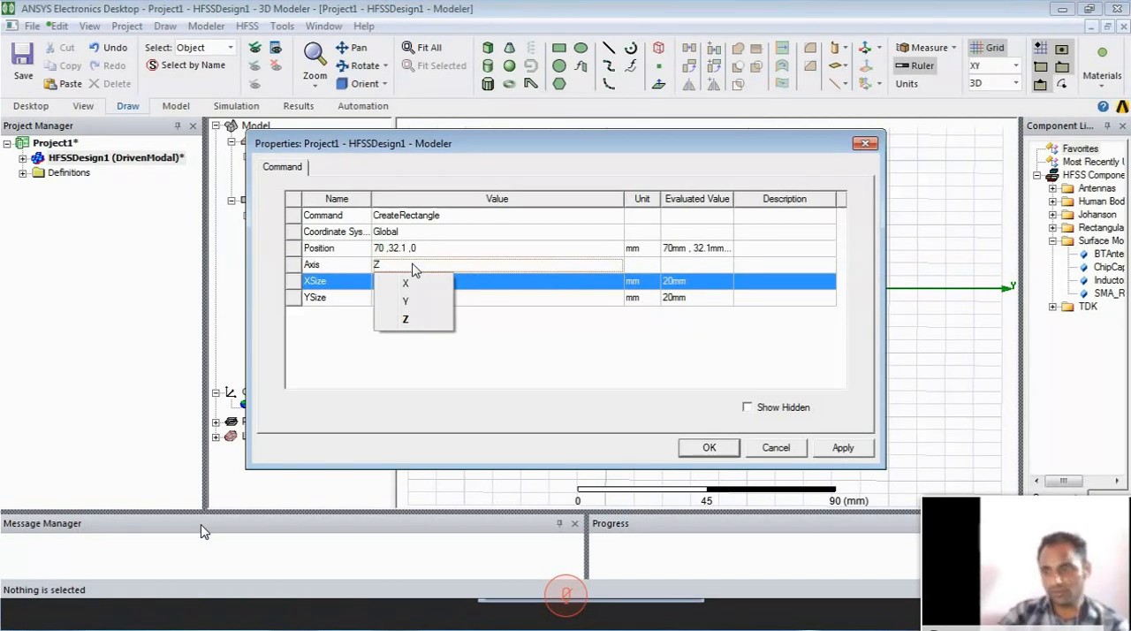
pyautogui.click(406, 318)
pyautogui.click(710, 447)
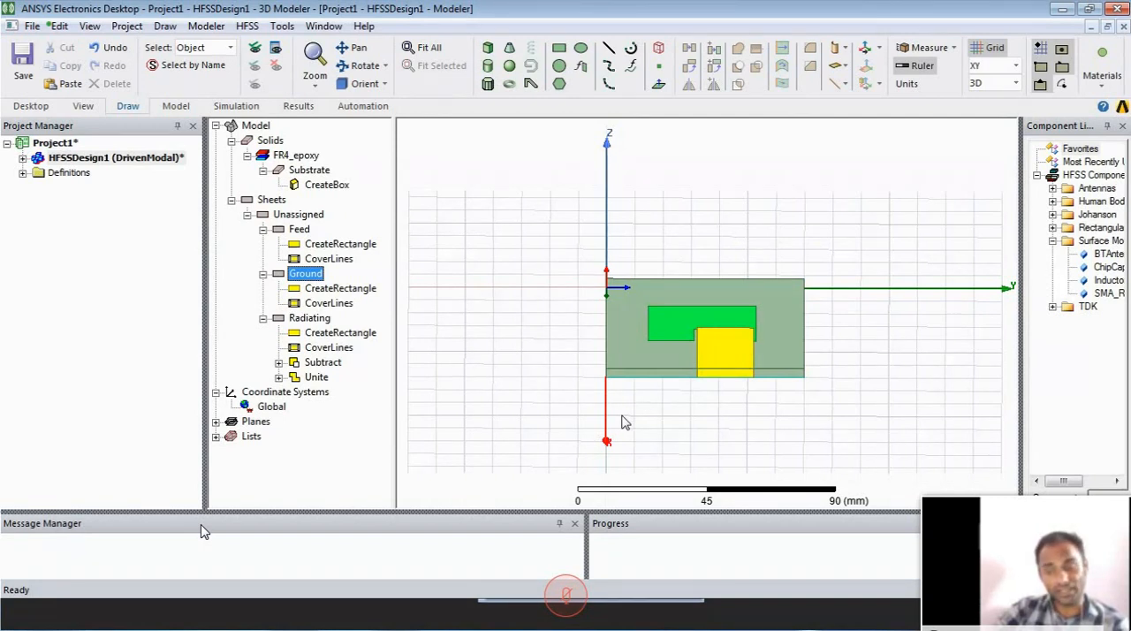
# - Set the Feed rectangle's Y size to 3.8 mm and Z size to 3.6 mm, and apply the changes
pyautogui.doubleClick(323, 246)
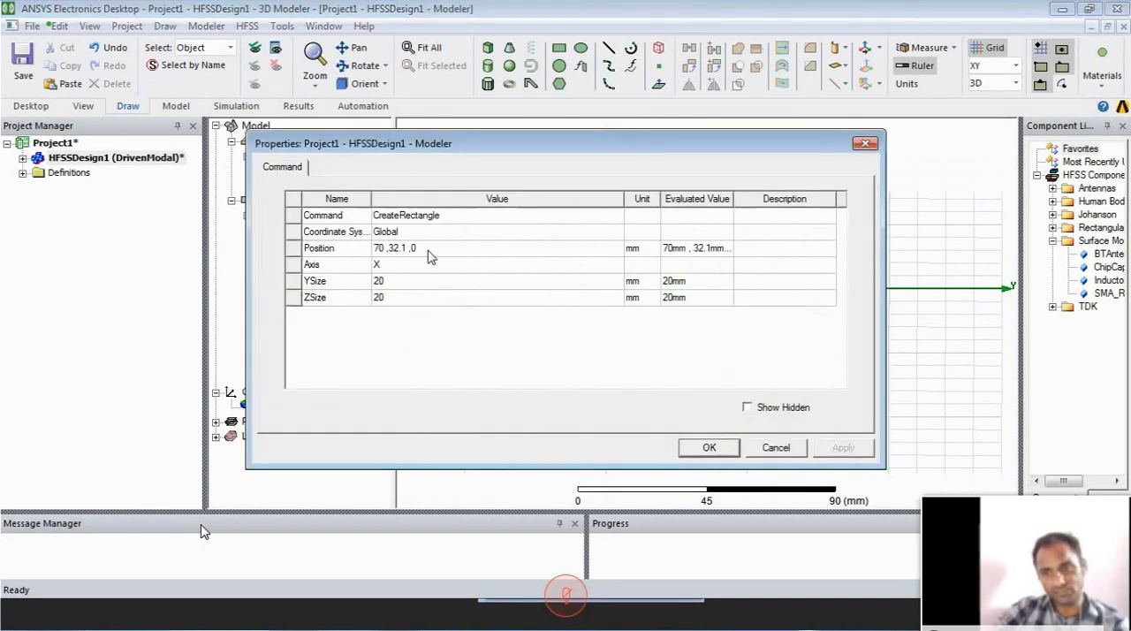
pyautogui.click(399, 281)
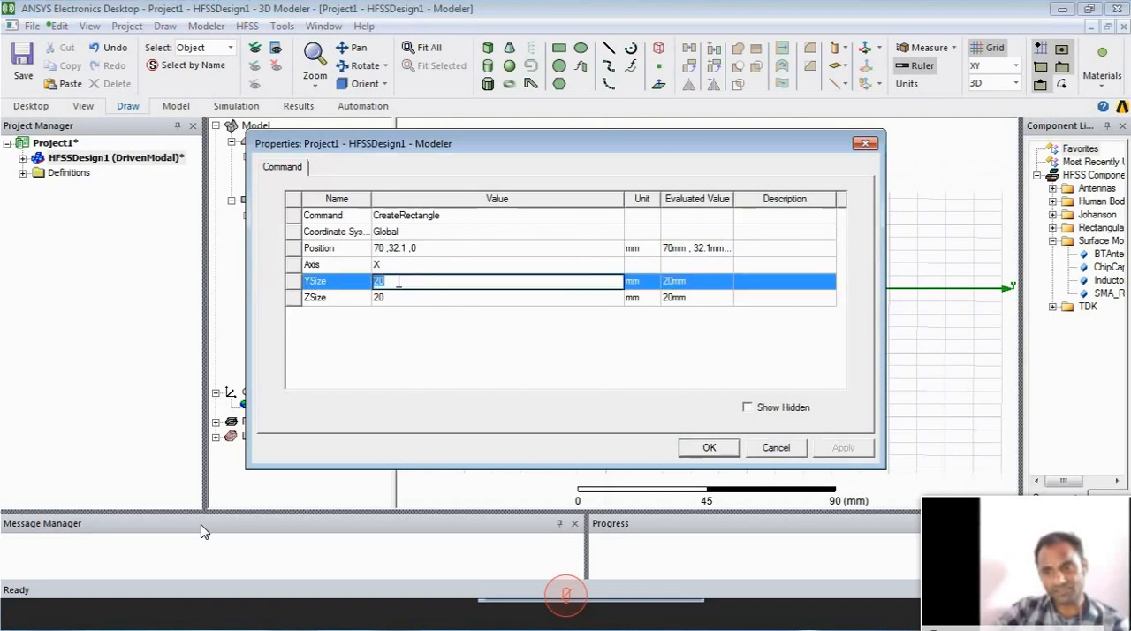
pyautogui.write('3.8')
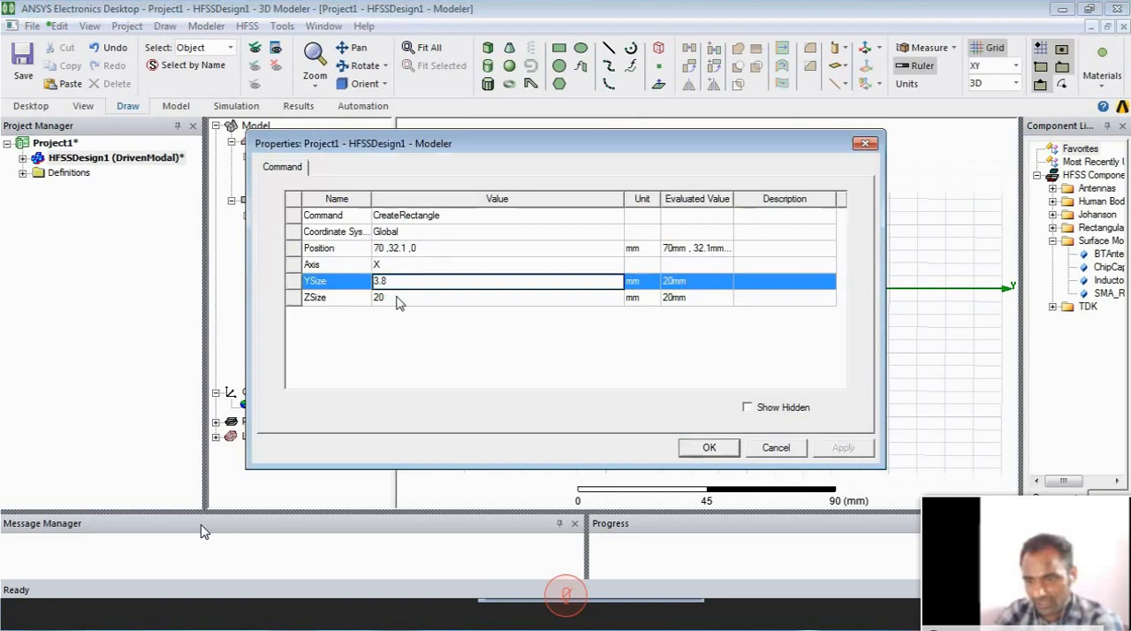
pyautogui.click(398, 297)
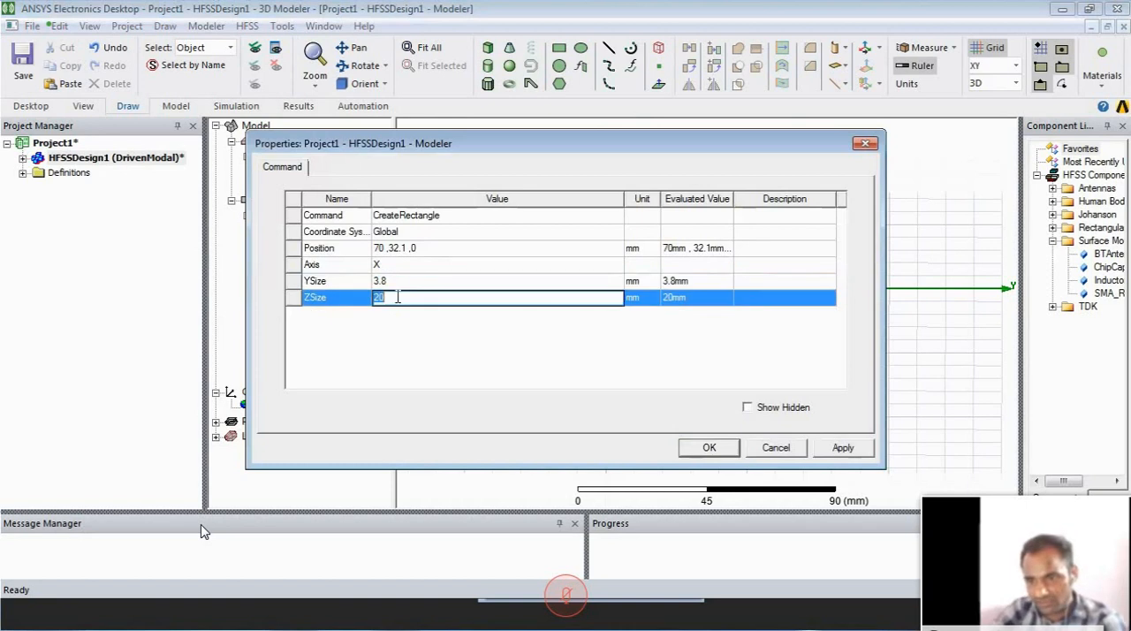
pyautogui.write('3')
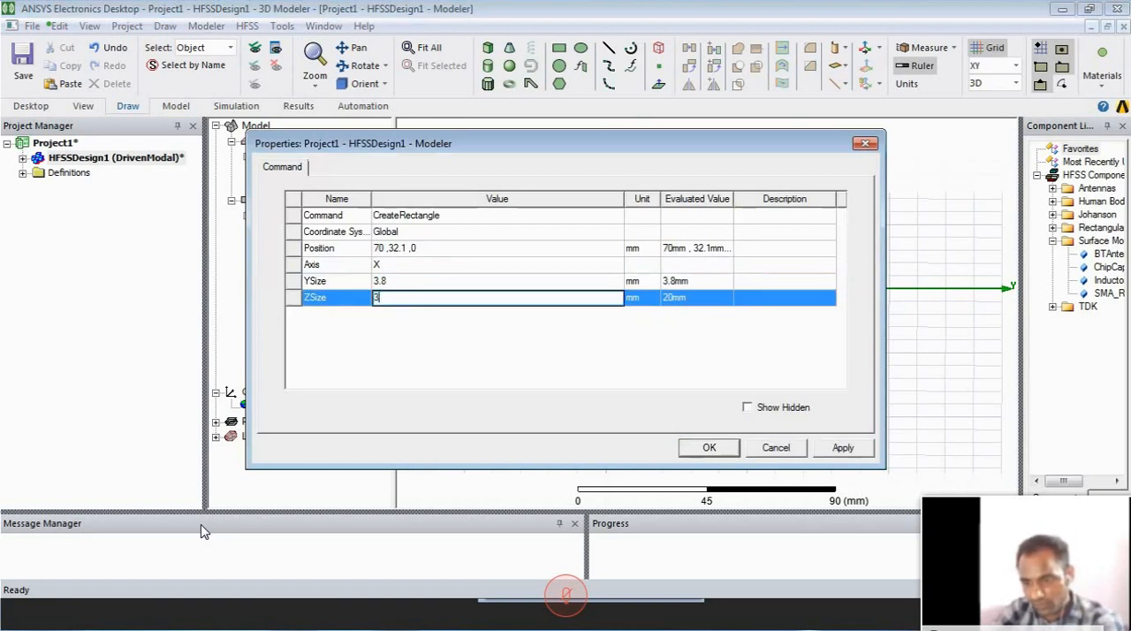
pyautogui.write('.5')
pyautogui.press('Return')
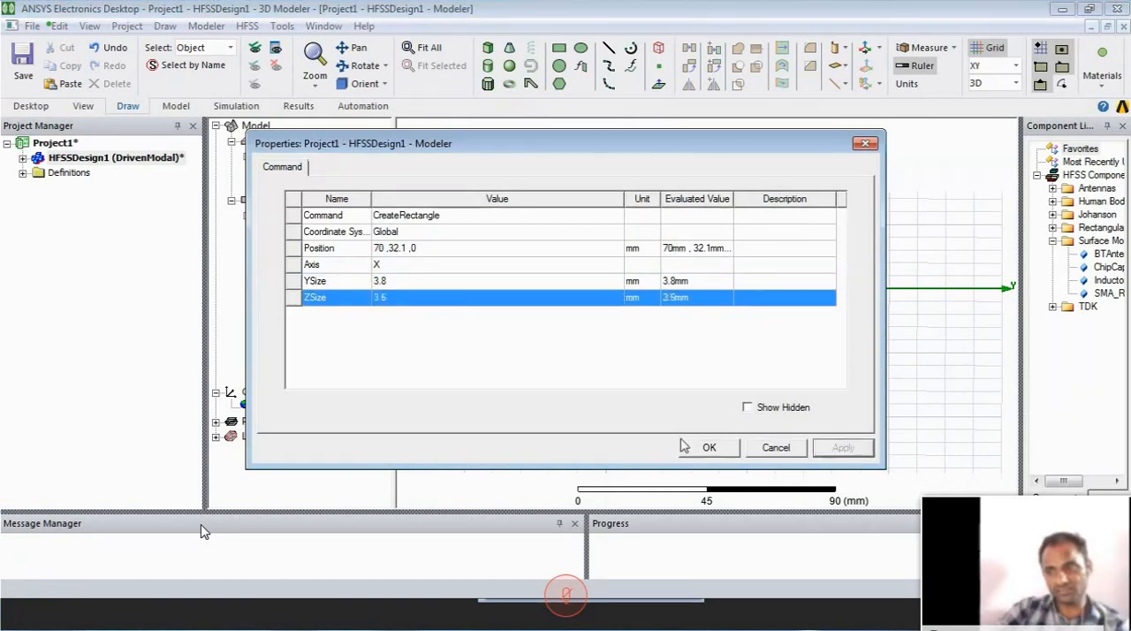
pyautogui.click(709, 447)
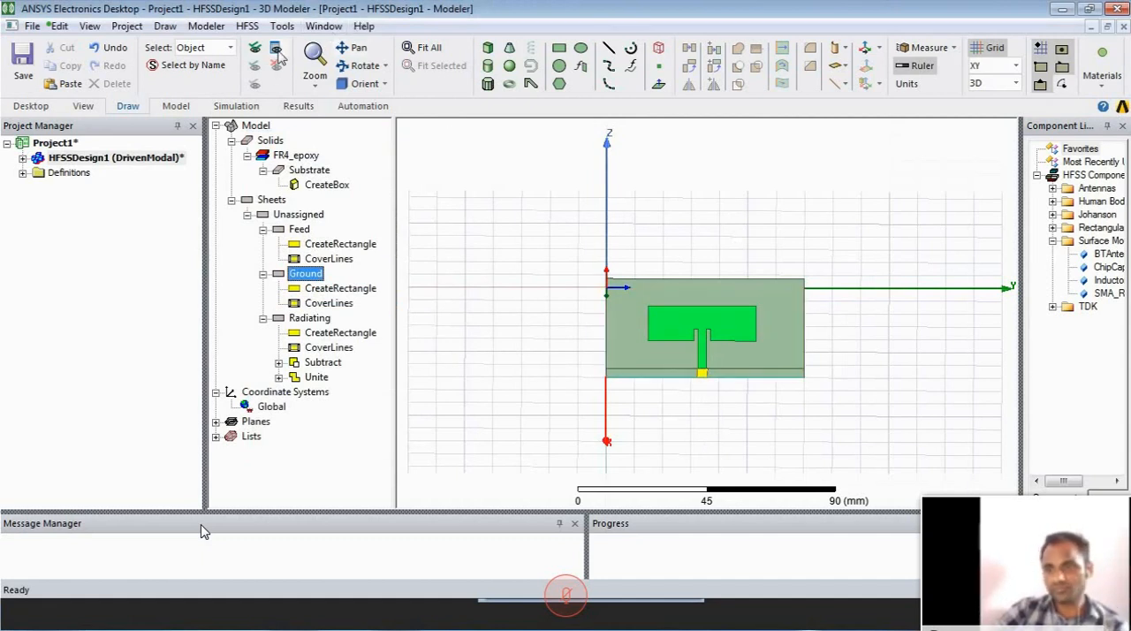
# - Examine how the Feed sheet meets the transmission strip at the substrate's edge, and select that sheet
pyautogui.click(314, 55)
pyautogui.moveTo(750, 379); pyautogui.dragTo(833, 243)
pyautogui.moveTo(700, 492); pyautogui.dragTo(741, 425)
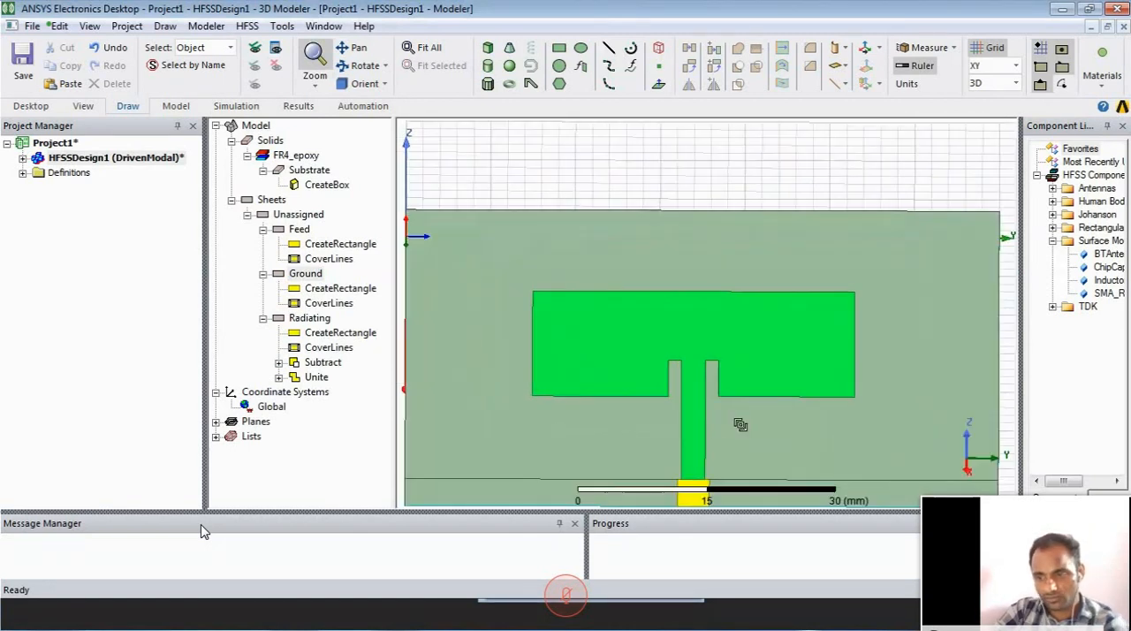
pyautogui.press('Escape')
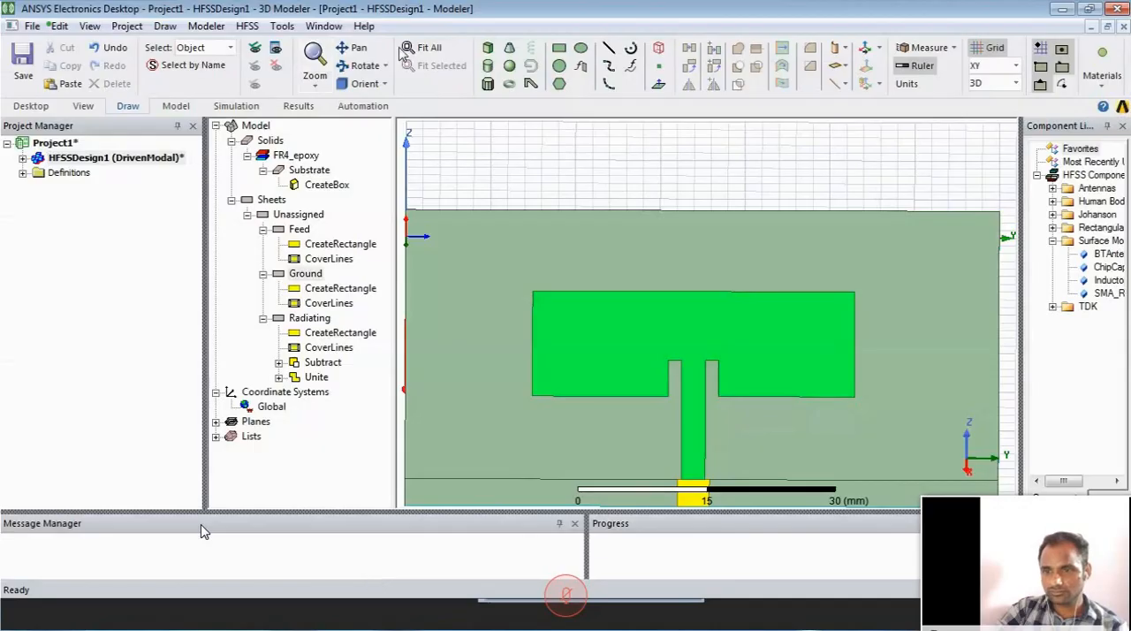
pyautogui.click(356, 52)
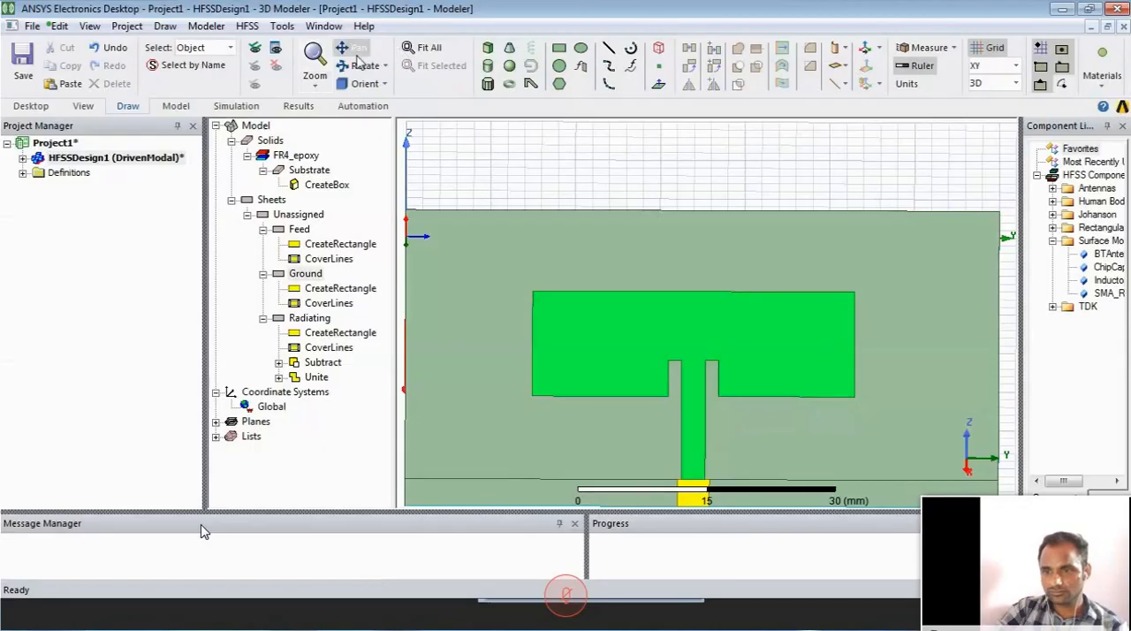
pyautogui.moveTo(718, 411); pyautogui.dragTo(693, 240)
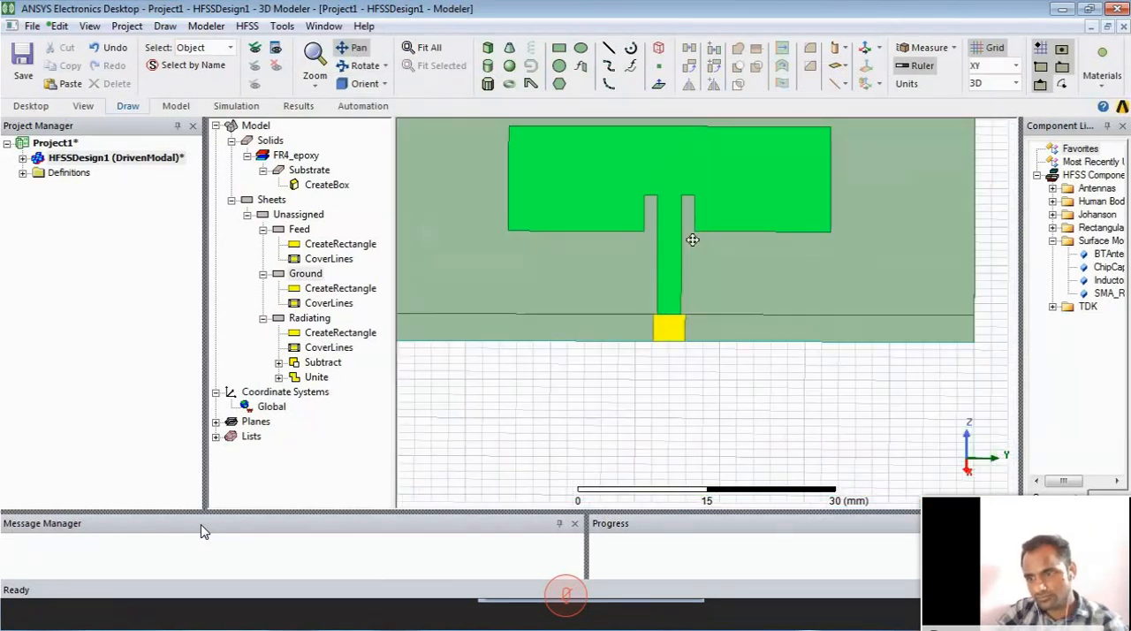
pyautogui.click(681, 329)
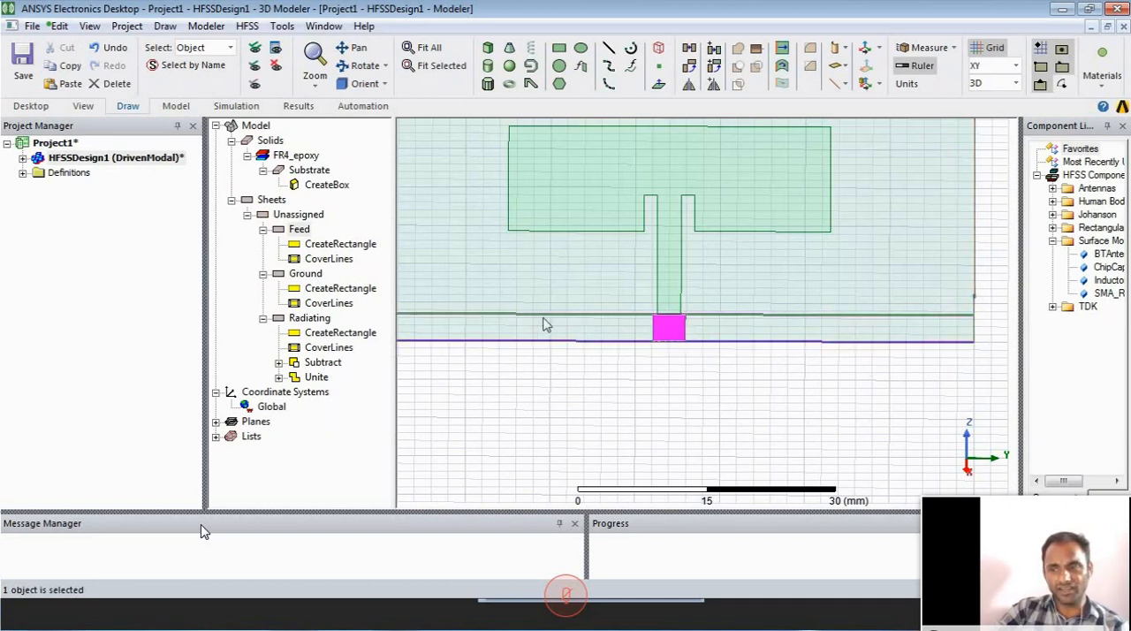
# - Collapse the creation histories of the Radiating, Ground and Feed sheets in the model tree
pyautogui.click(263, 318)
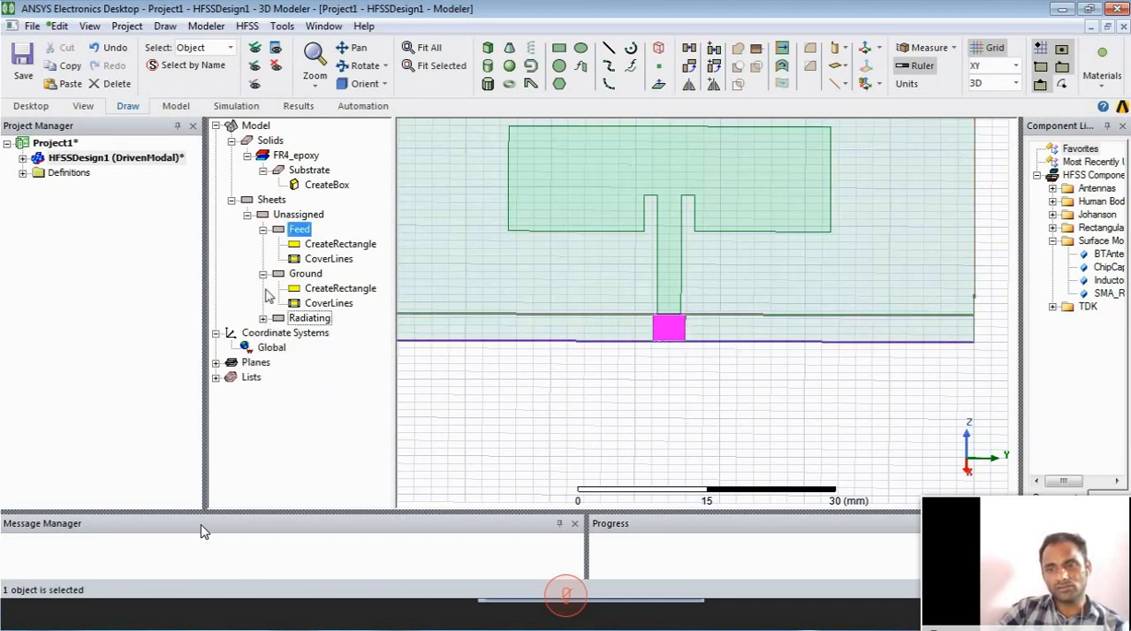
pyautogui.click(262, 273)
pyautogui.click(262, 229)
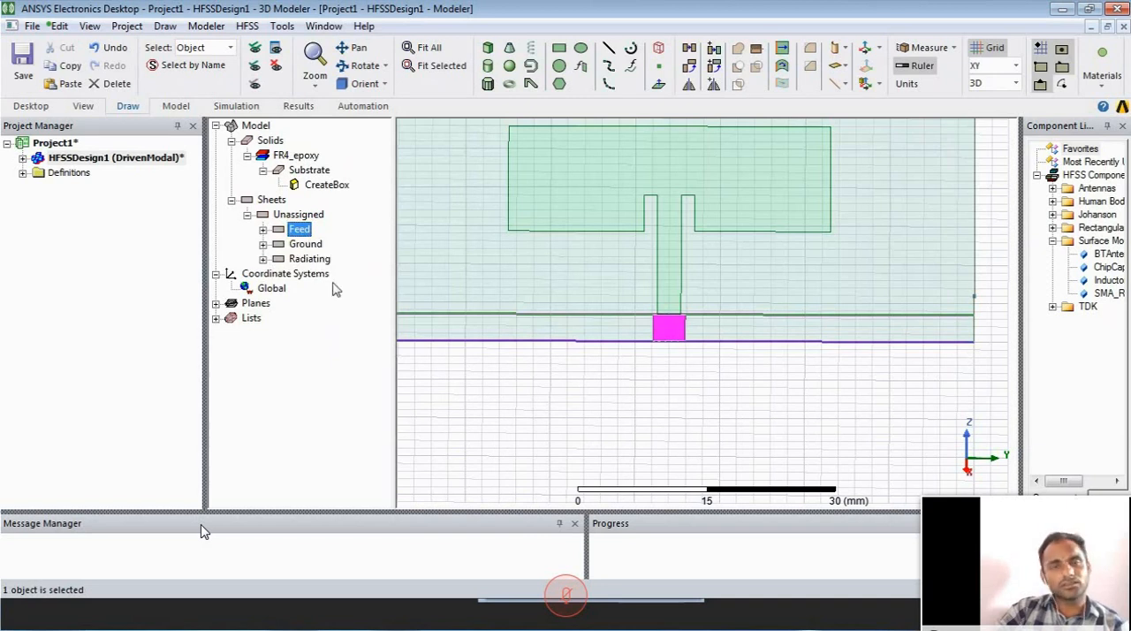
pyautogui.rightClick(305, 244)
pyautogui.moveTo(484, 456)
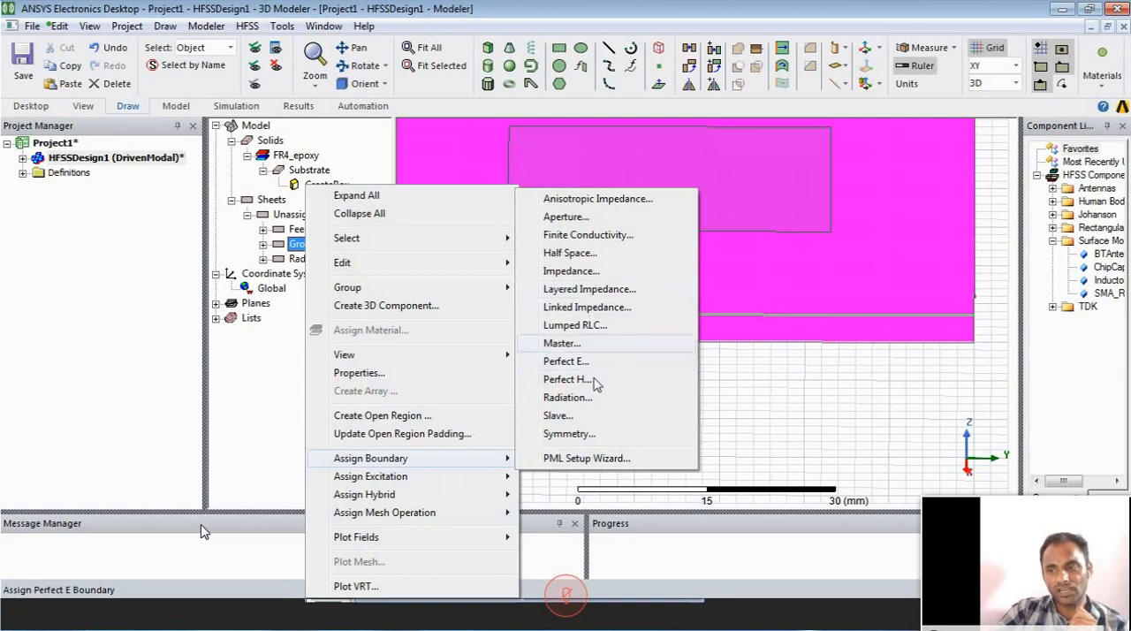
pyautogui.click(713, 425)
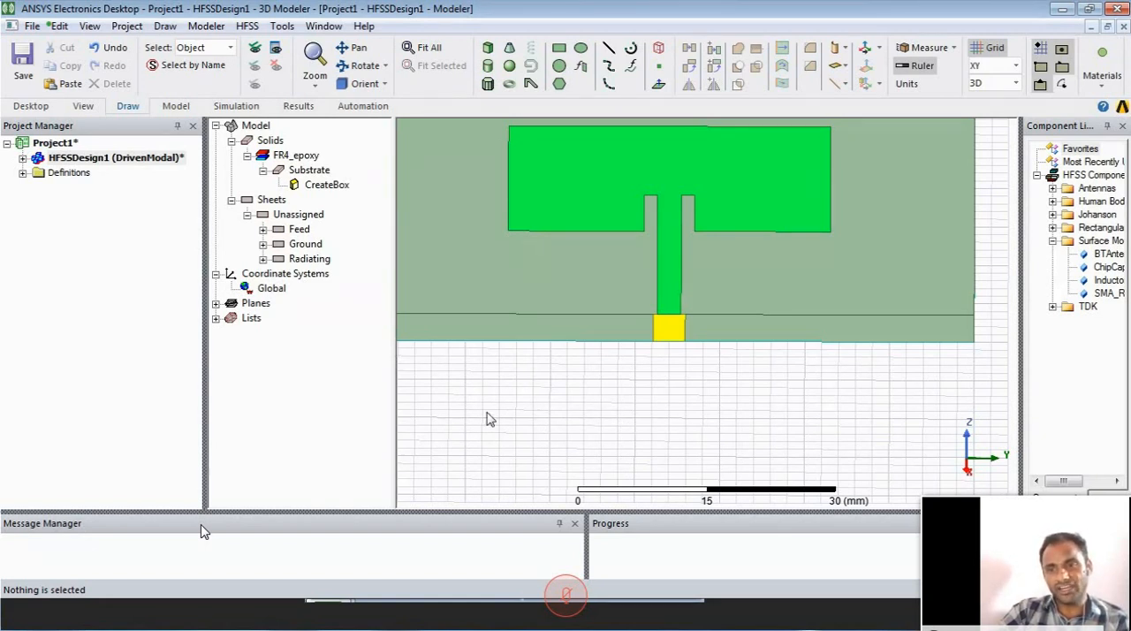
# - Assign a Finite Conductivity boundary with the default parameters to the Ground sheet
pyautogui.rightClick(301, 244)
pyautogui.moveTo(502, 458)
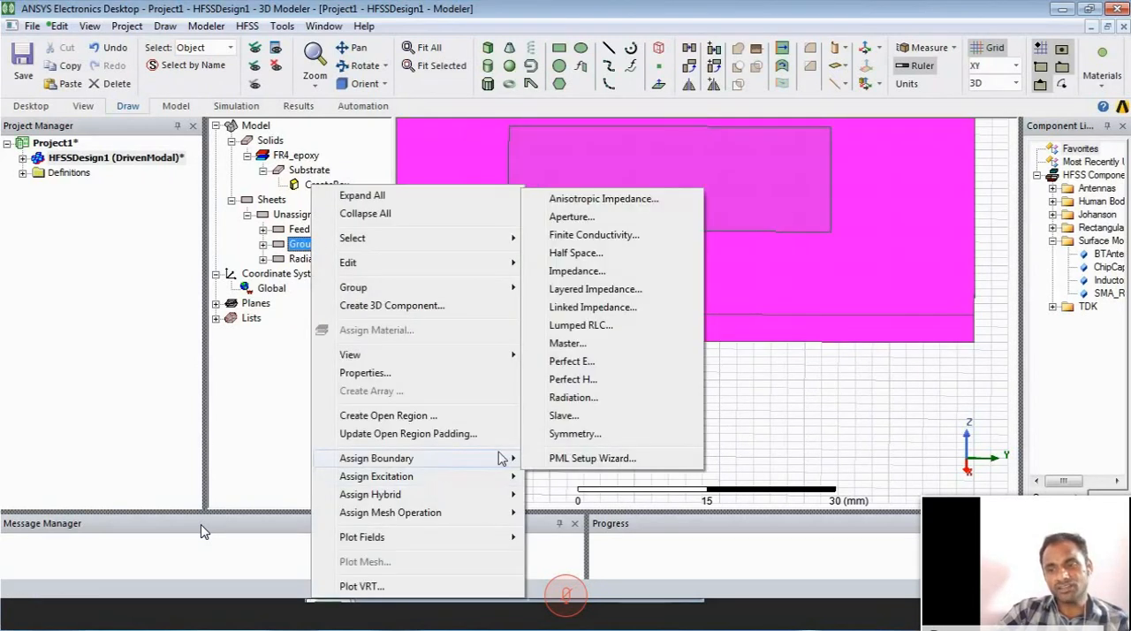
pyautogui.click(616, 237)
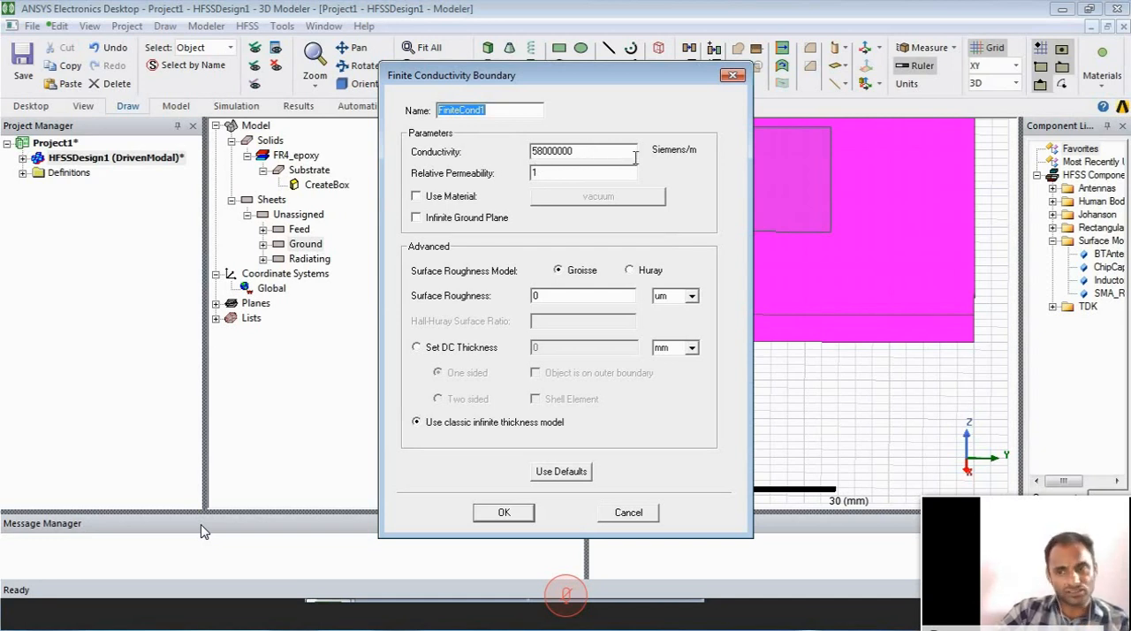
pyautogui.click(506, 511)
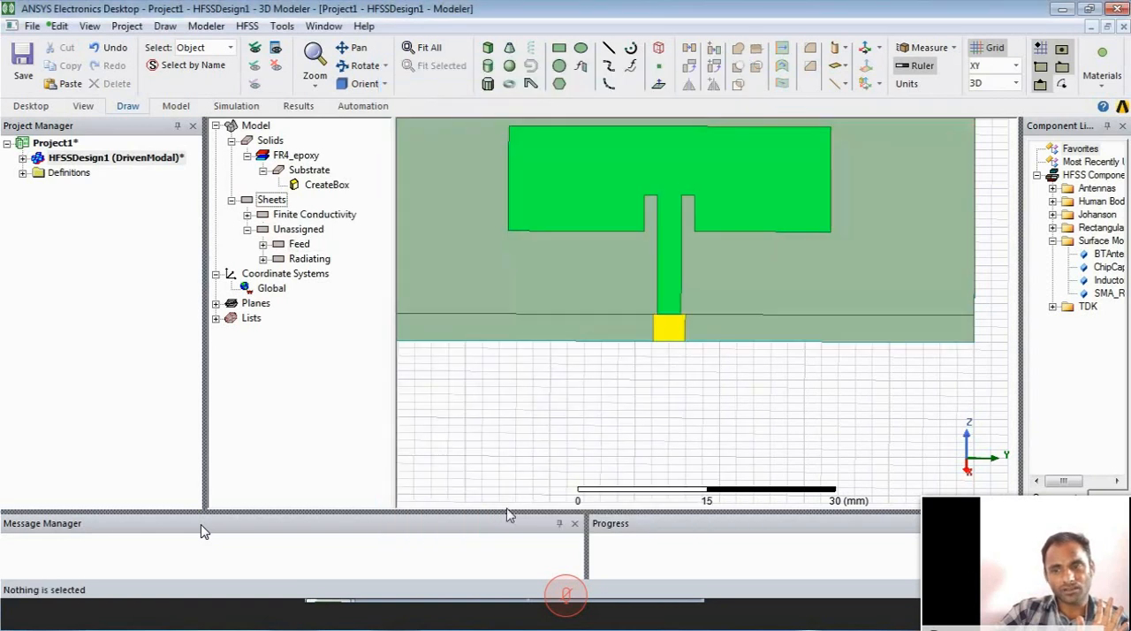
# - Assign a Finite Conductivity boundary with the default parameters to the Radiating sheet
pyautogui.click(309, 259)
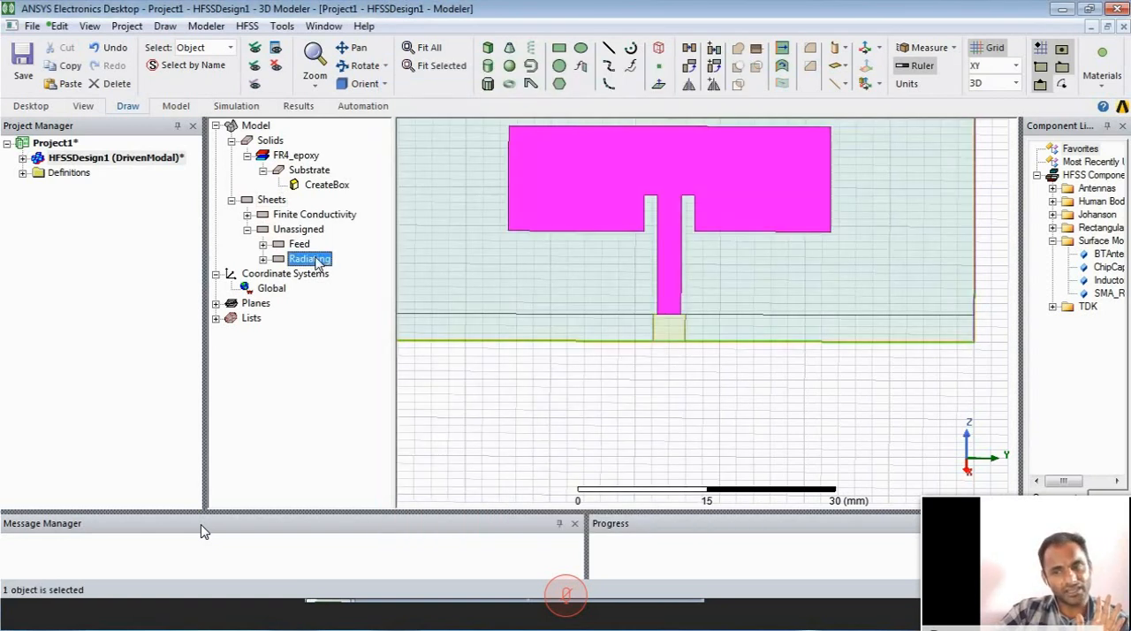
pyautogui.rightClick(315, 259)
pyautogui.moveTo(463, 463)
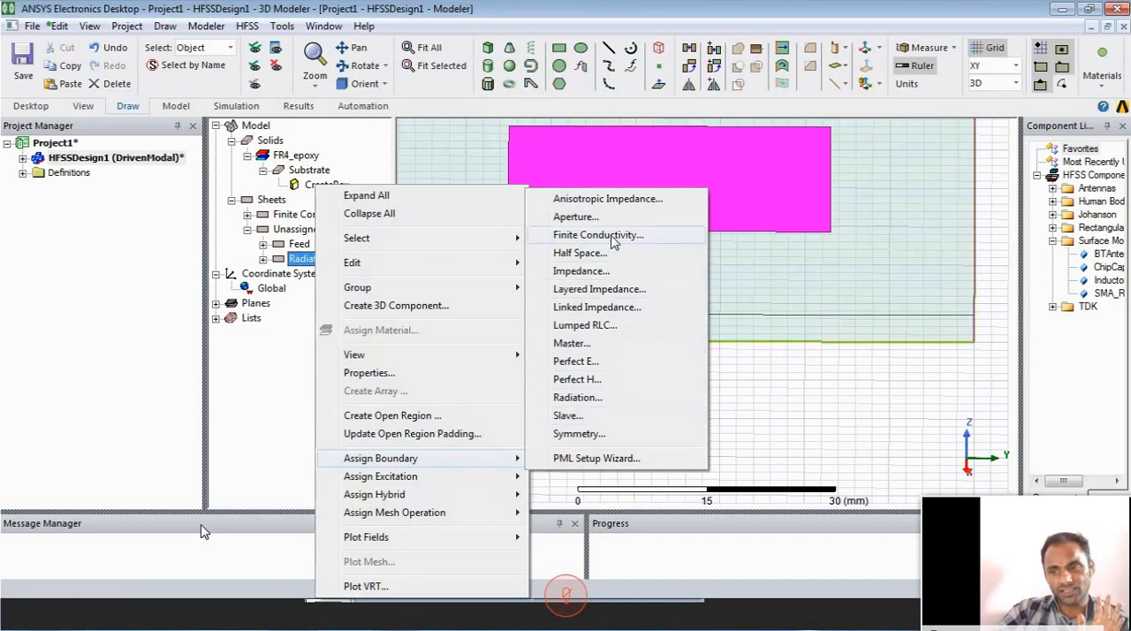
pyautogui.click(614, 241)
pyautogui.click(509, 512)
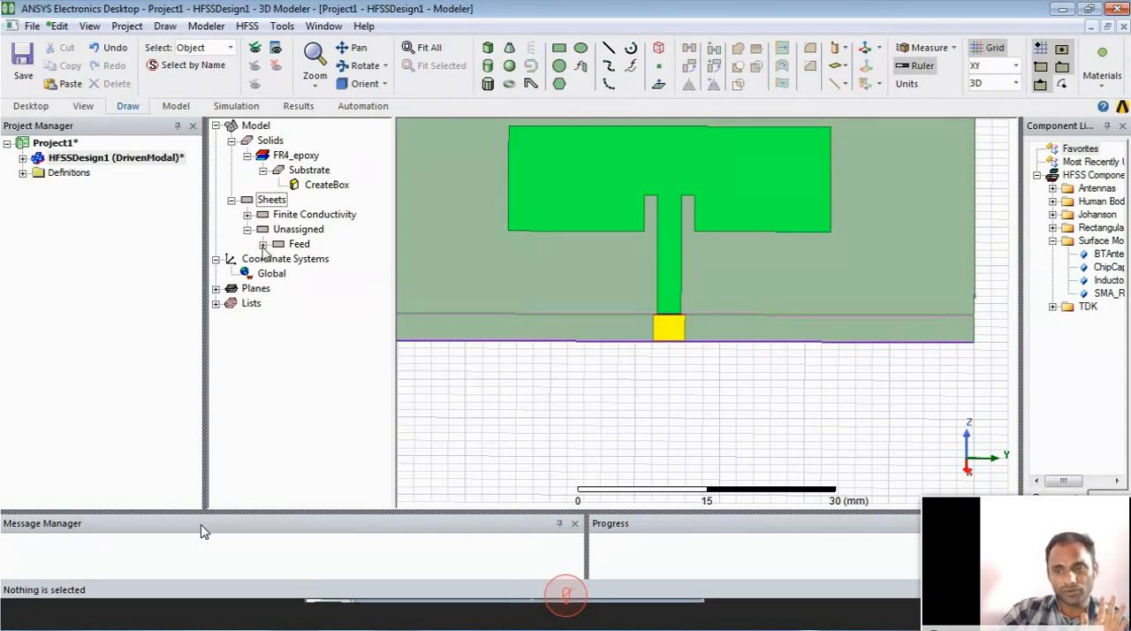
# - Assign a lumped port to the Feed sheet, with a new integration line across it and all modes renormalized to 50 ohm
pyautogui.rightClick(299, 244)
pyautogui.moveTo(441, 489)
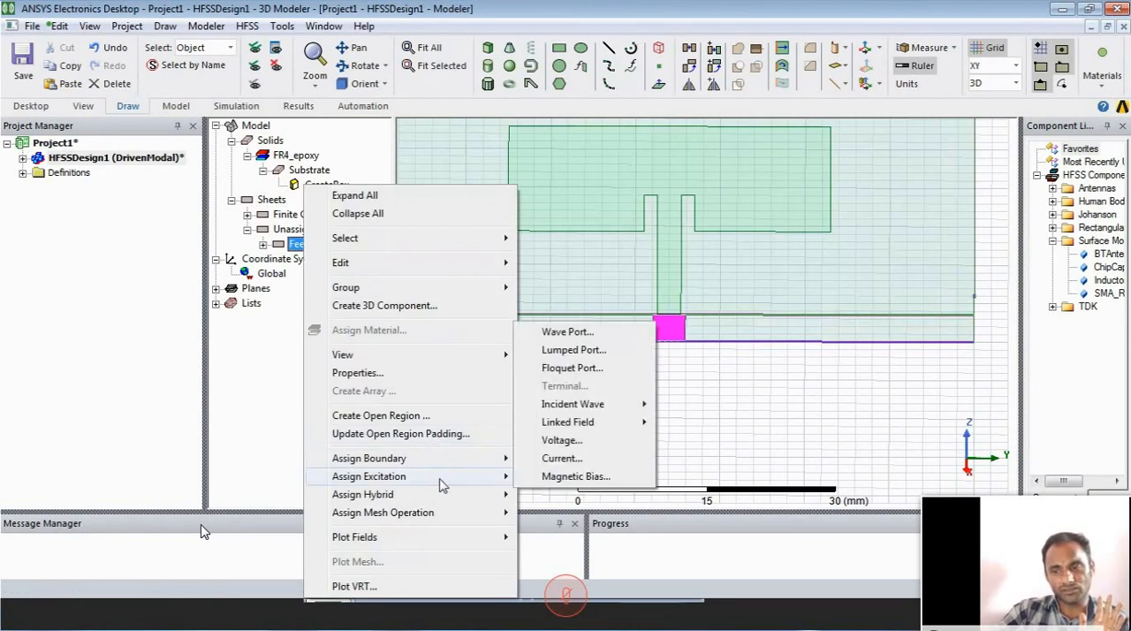
pyautogui.click(605, 352)
pyautogui.click(315, 300)
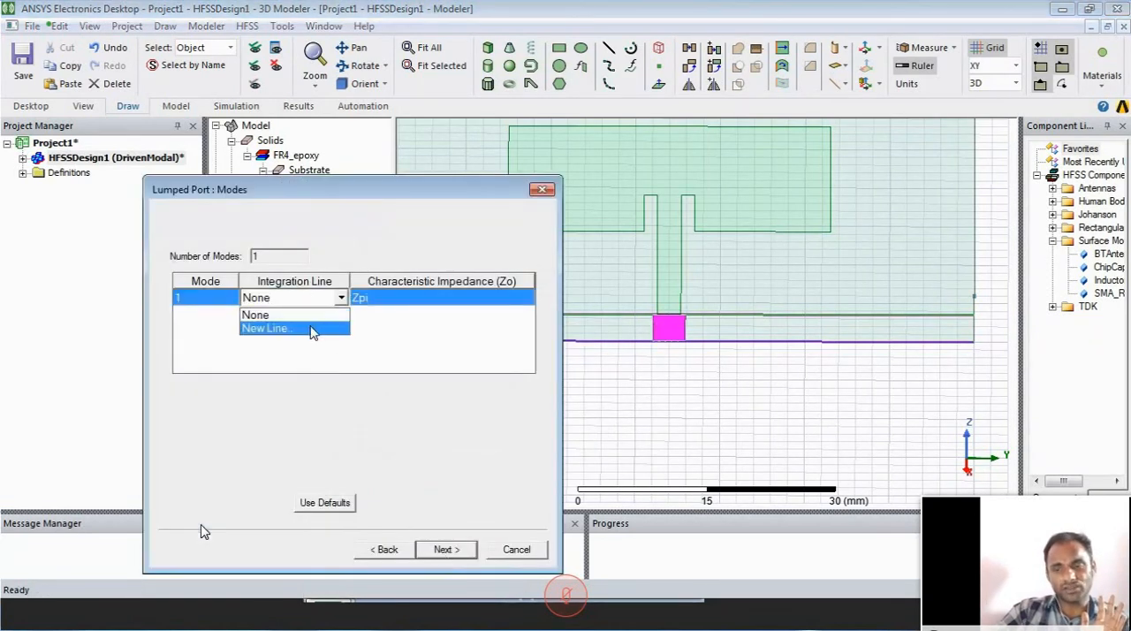
pyautogui.click(265, 328)
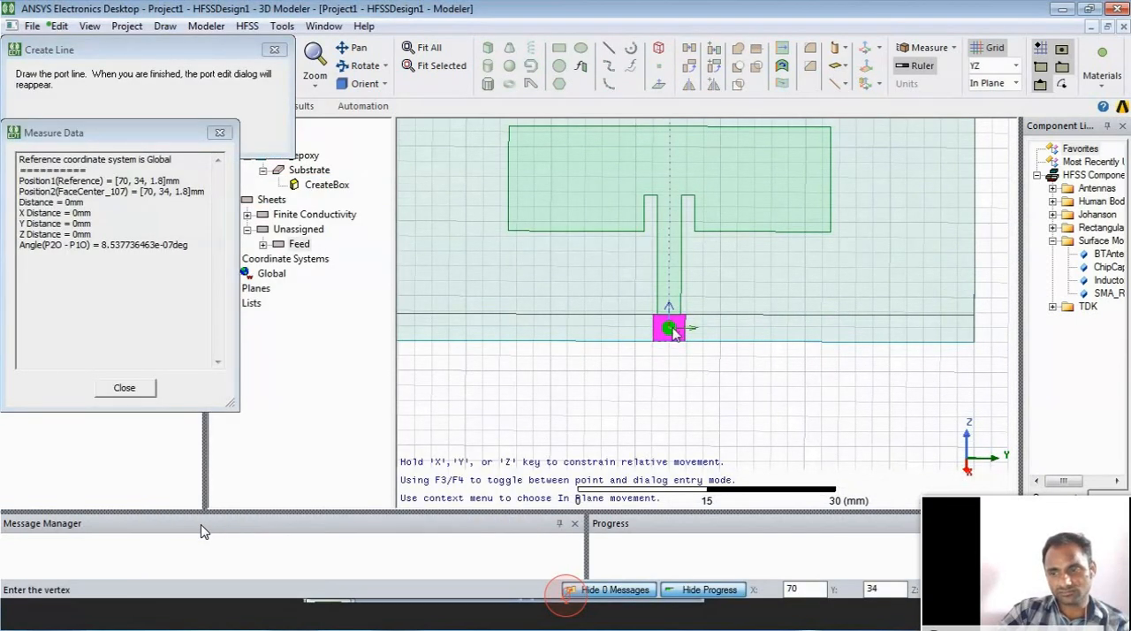
pyautogui.click(672, 329)
pyautogui.click(451, 549)
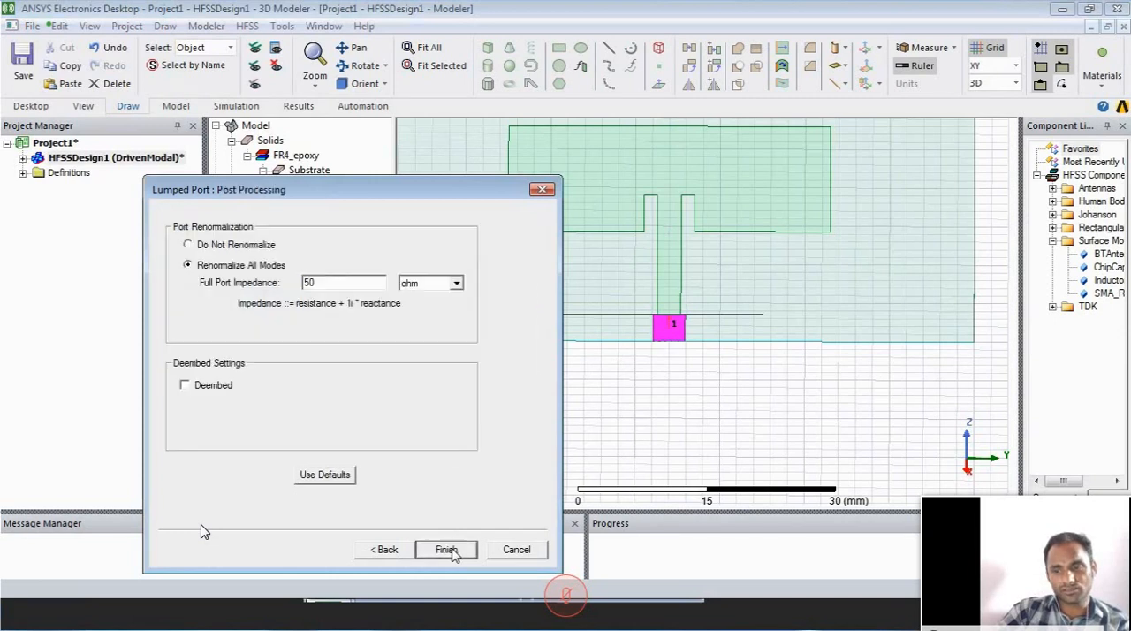
pyautogui.click(446, 550)
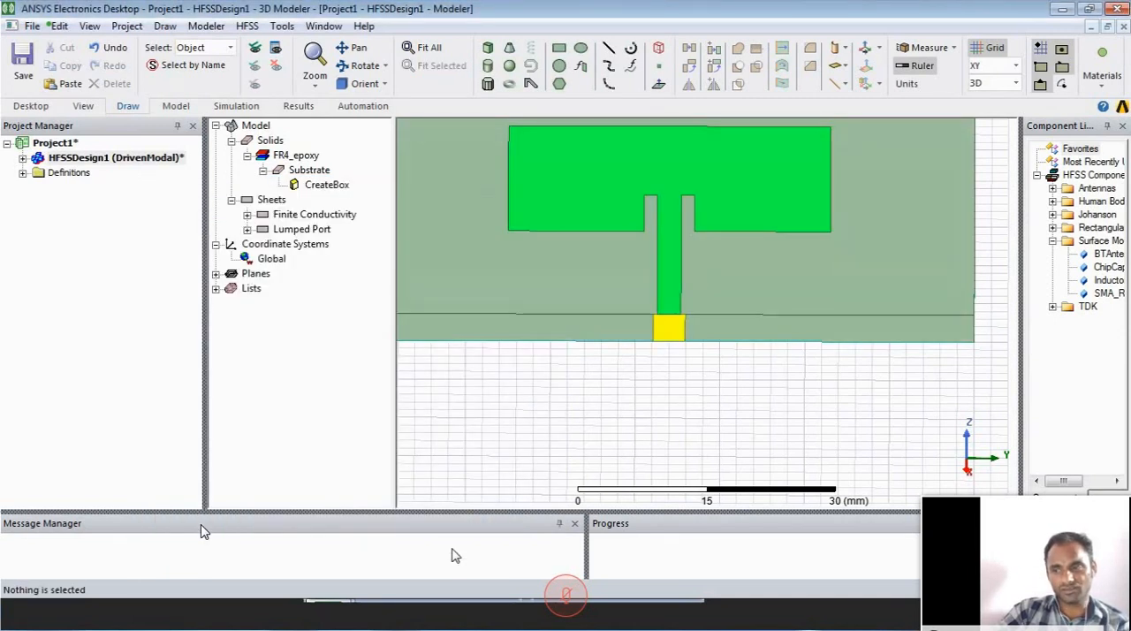
# - Draw a box around the whole antenna from about (-10, -20, 0), about 90 by 120 mm at its base, with a Z size of about -1940 mm
pyautogui.keyDown('alt'); pyautogui.moveTo(676, 269); pyautogui.dragTo(678, 326); pyautogui.keyUp('alt')
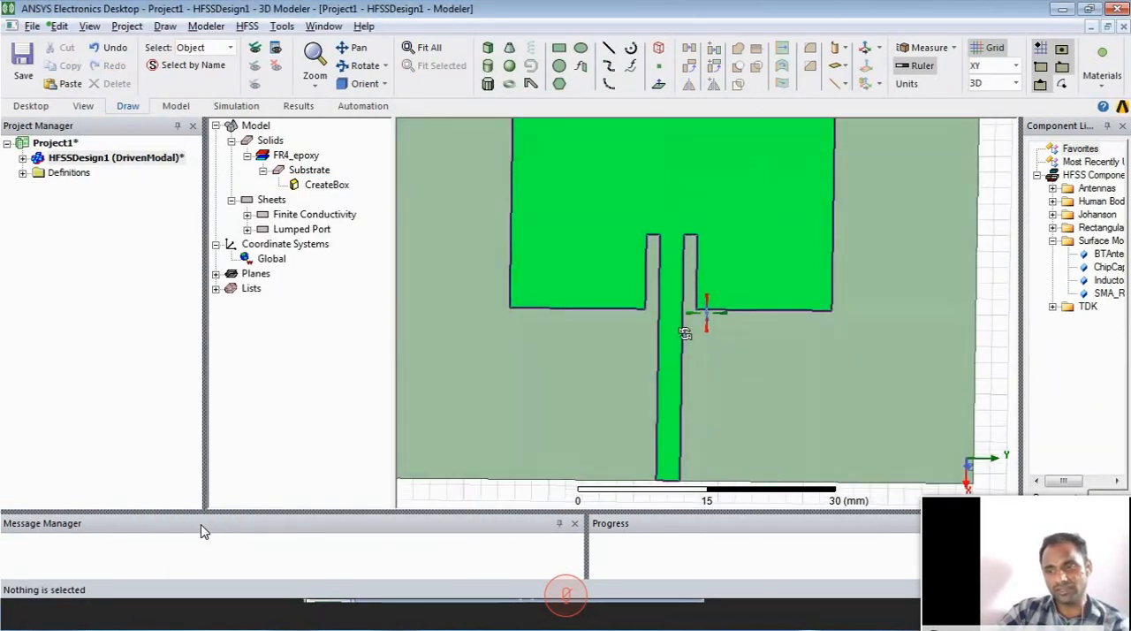
pyautogui.click(314, 53)
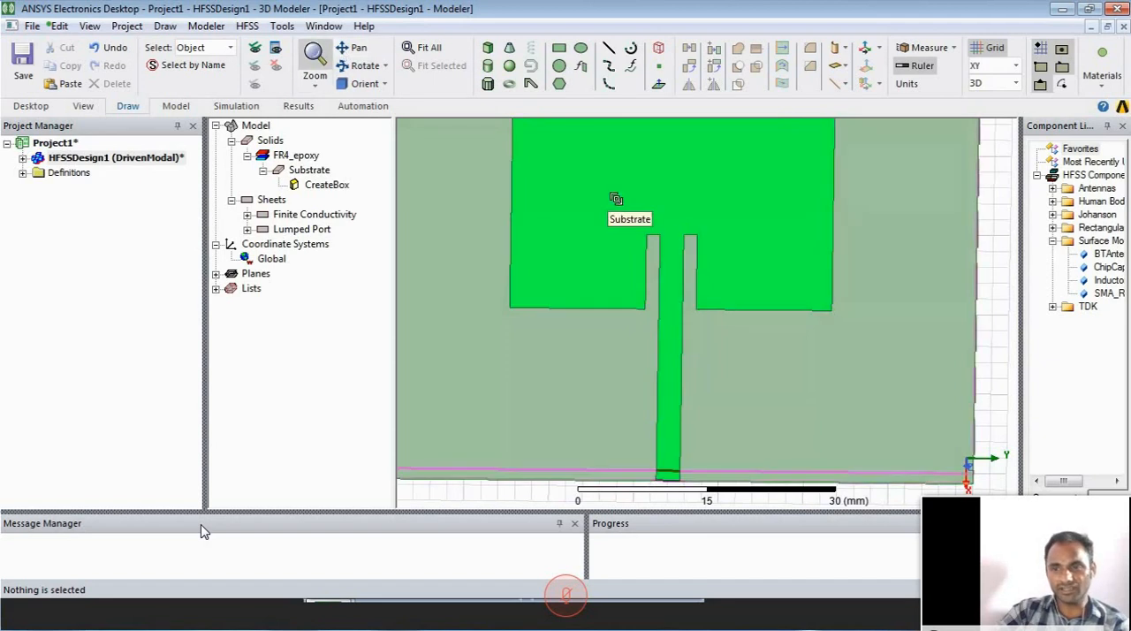
pyautogui.moveTo(744, 152); pyautogui.dragTo(641, 292)
pyautogui.moveTo(714, 224); pyautogui.dragTo(690, 258)
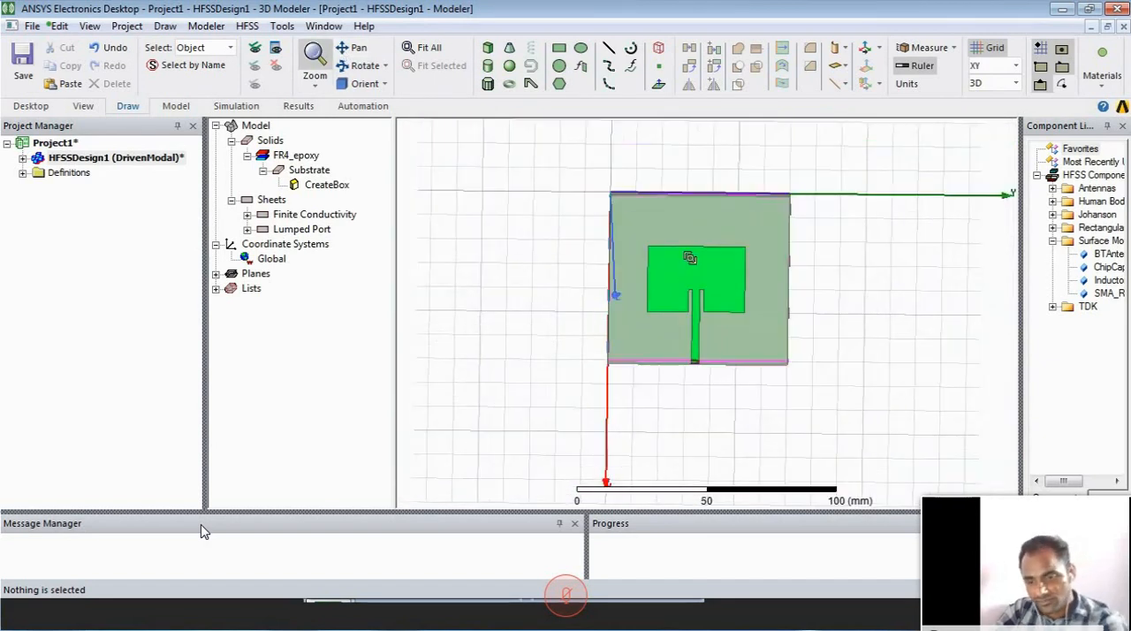
pyautogui.keyDown('alt'); pyautogui.moveTo(714, 320); pyautogui.dragTo(709, 290); pyautogui.keyUp('alt')
pyautogui.keyDown('alt'); pyautogui.moveTo(598, 432); pyautogui.dragTo(607, 440); pyautogui.keyUp('alt')
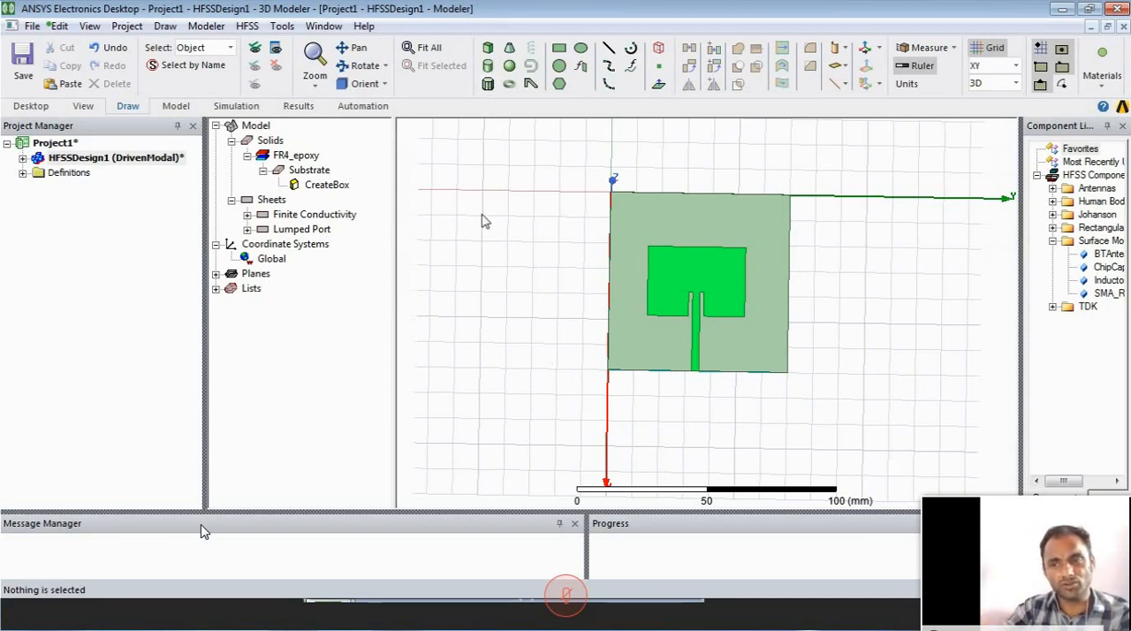
pyautogui.click(488, 48)
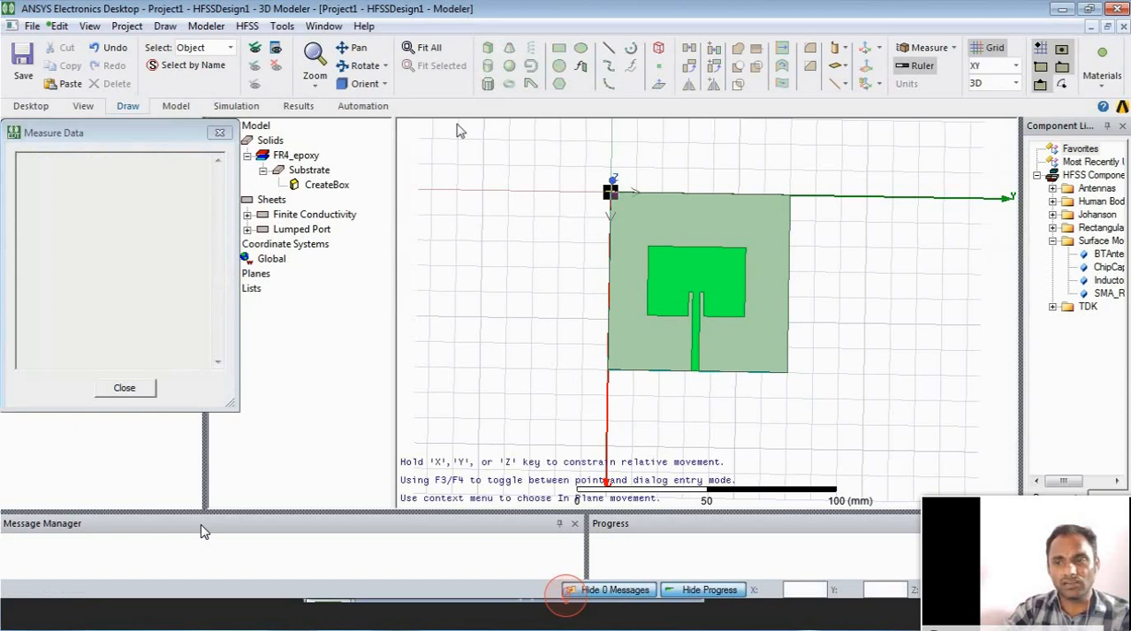
pyautogui.click(560, 167)
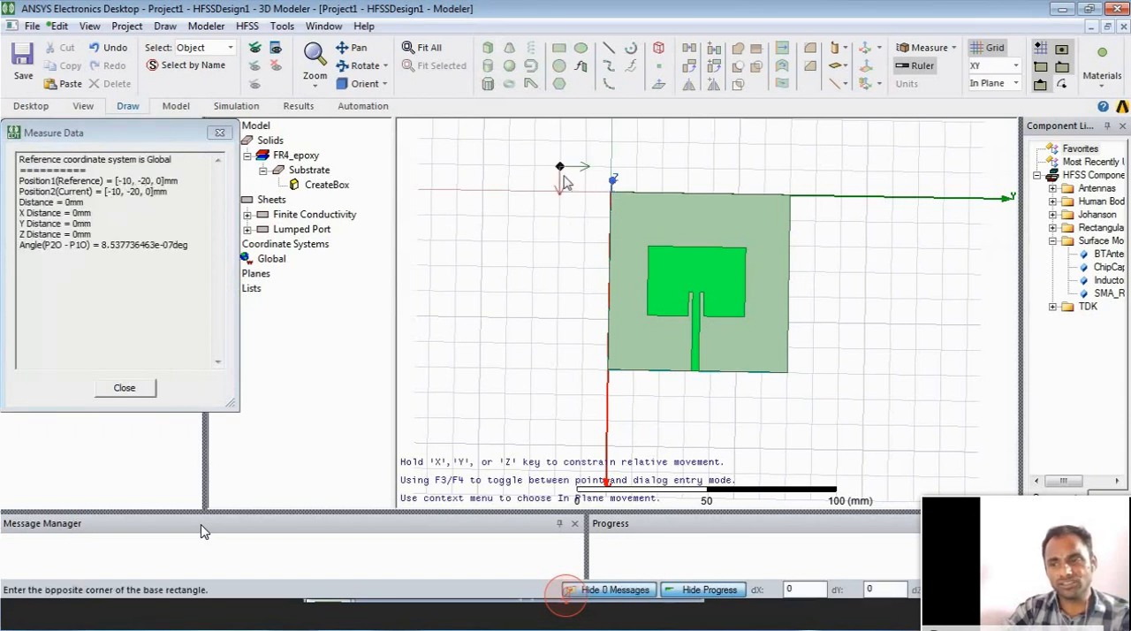
pyautogui.click(863, 413)
pyautogui.click(758, 253)
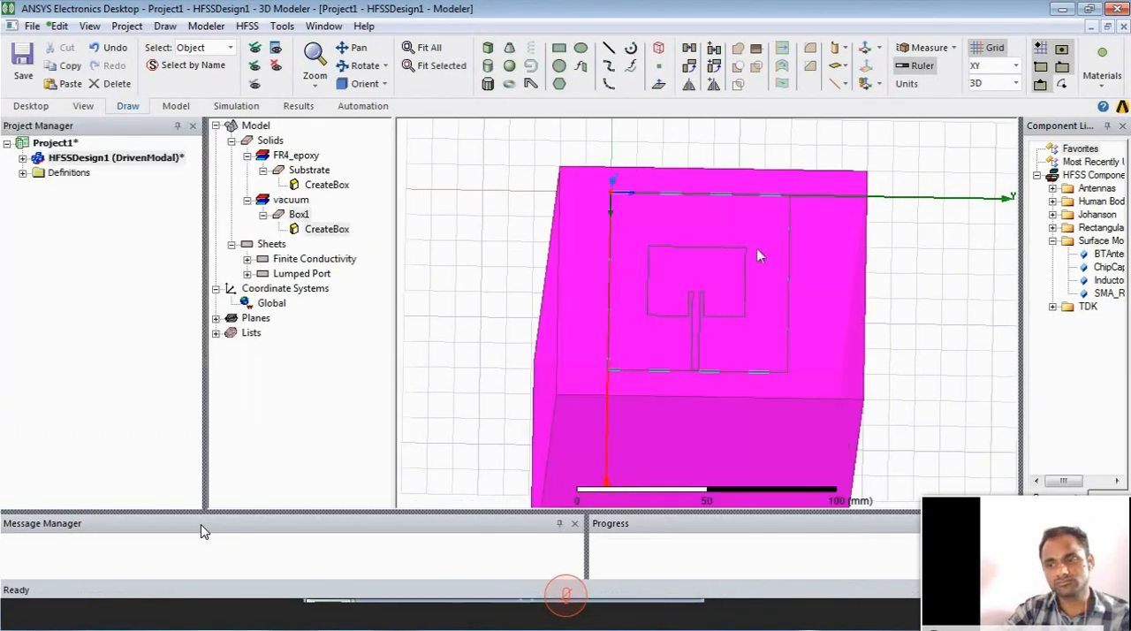
# - Rename the new box as Radiation and set its material to air
pyautogui.doubleClick(301, 216)
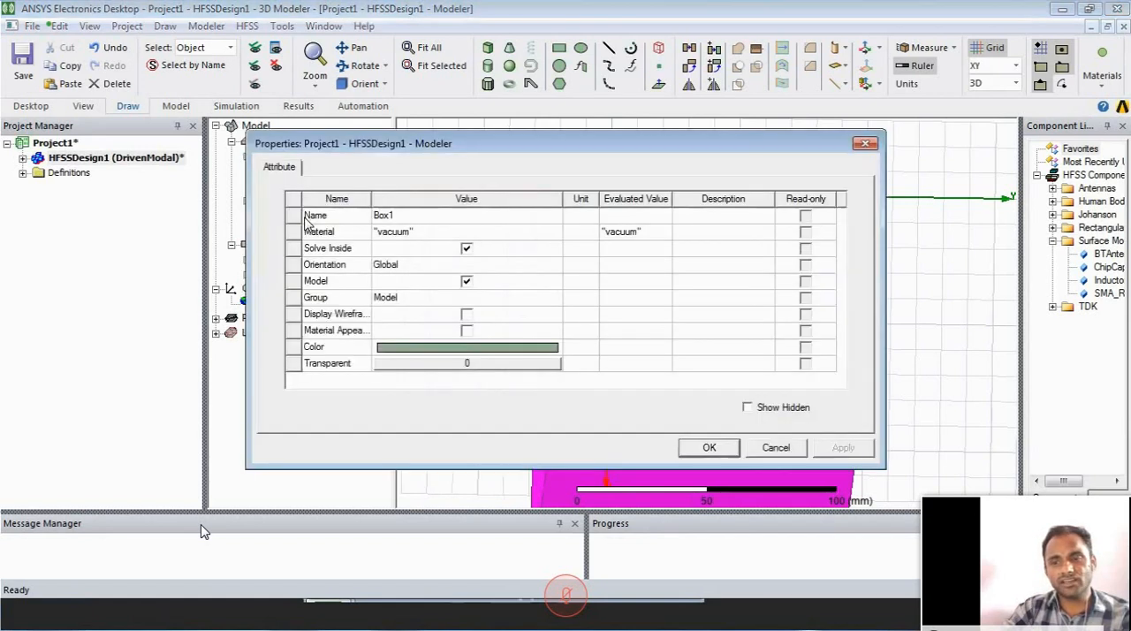
pyautogui.click(457, 221)
pyautogui.click(458, 220)
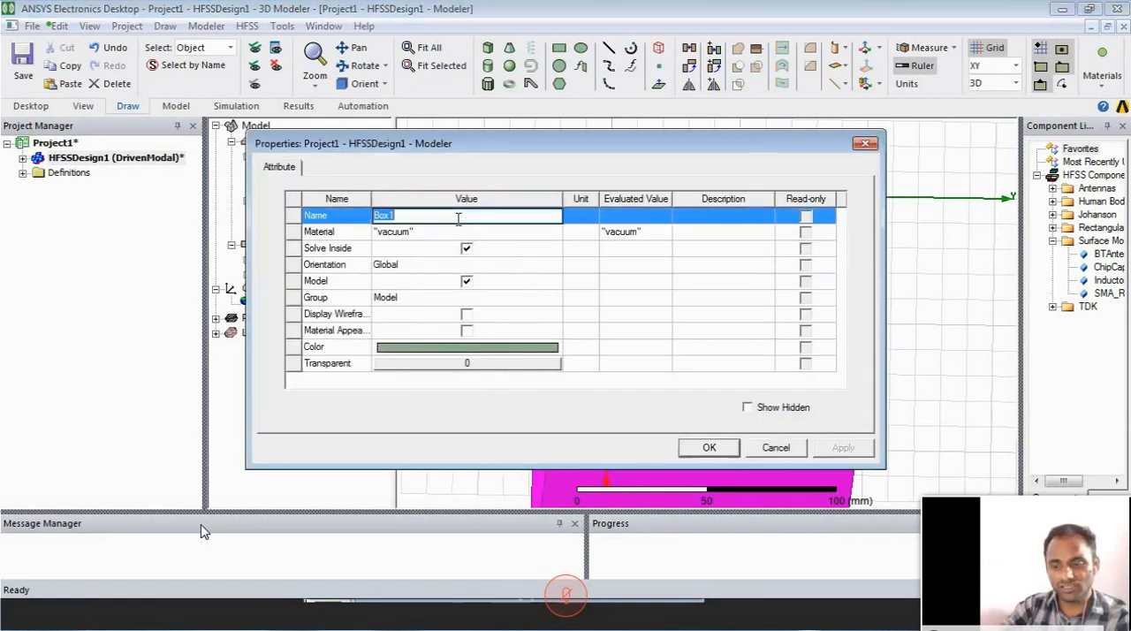
pyautogui.write('Radiation')
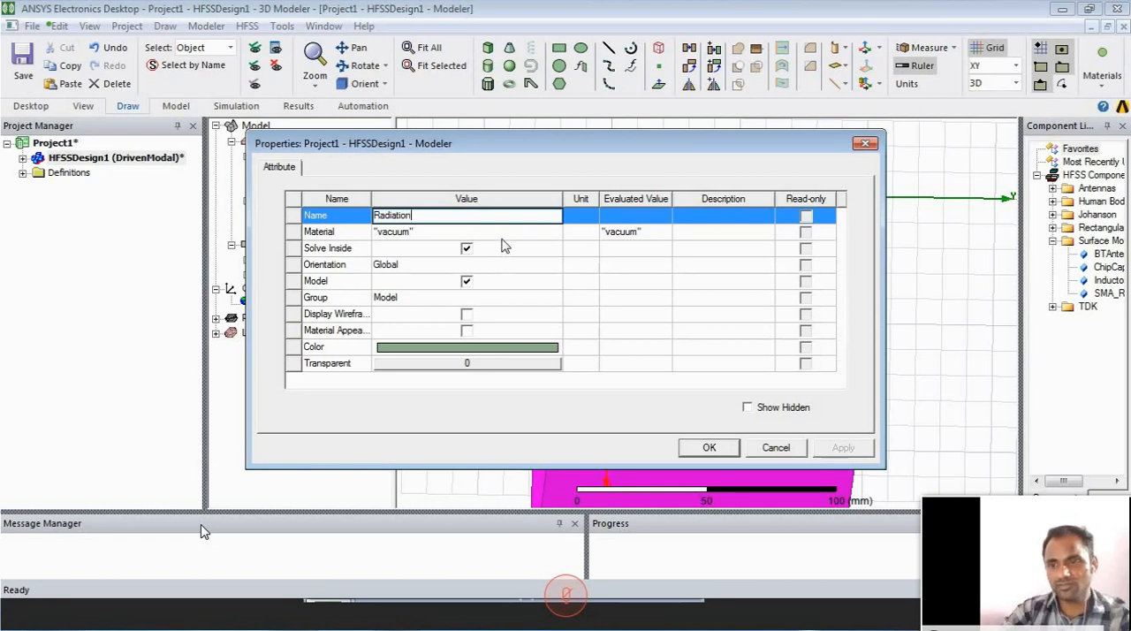
pyautogui.click(477, 231)
pyautogui.click(477, 251)
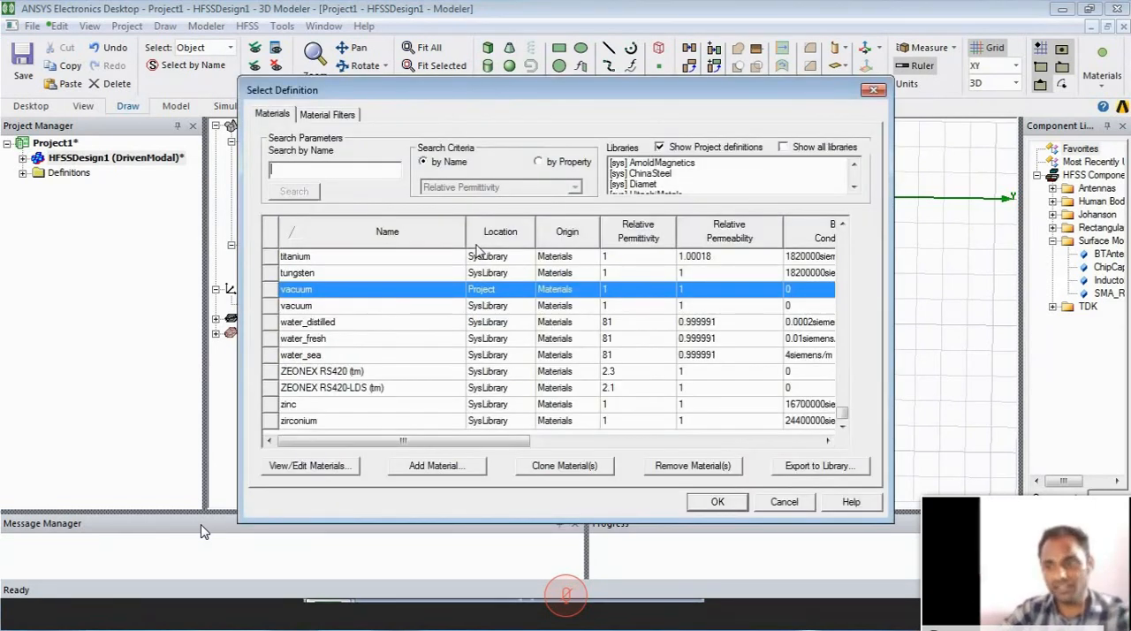
pyautogui.write('air')
pyautogui.click(722, 503)
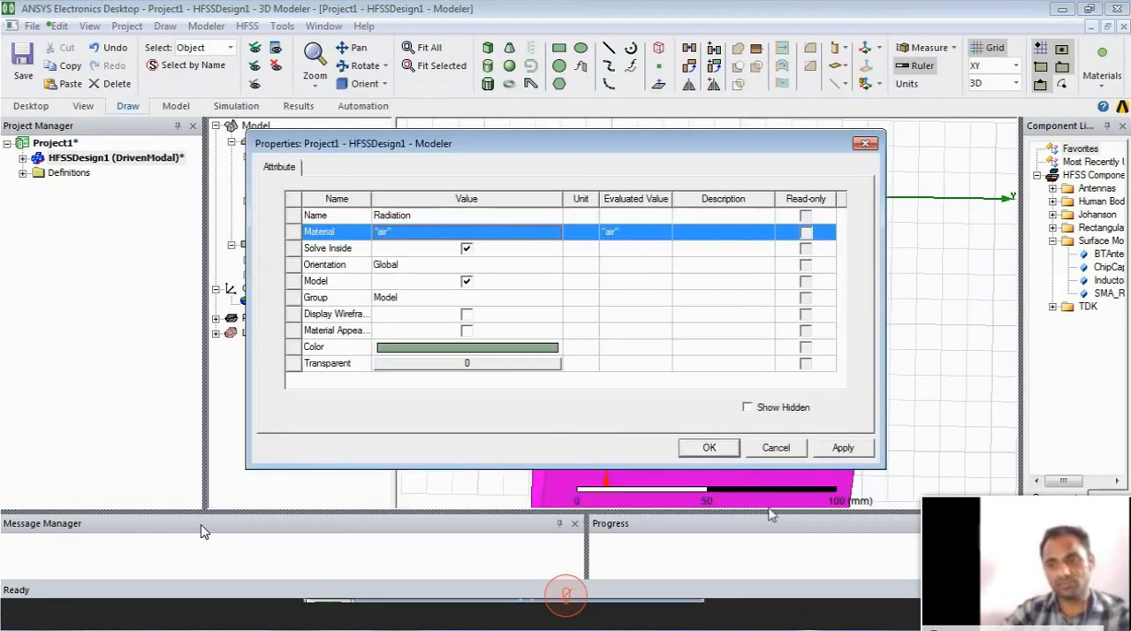
pyautogui.click(840, 449)
pyautogui.click(713, 448)
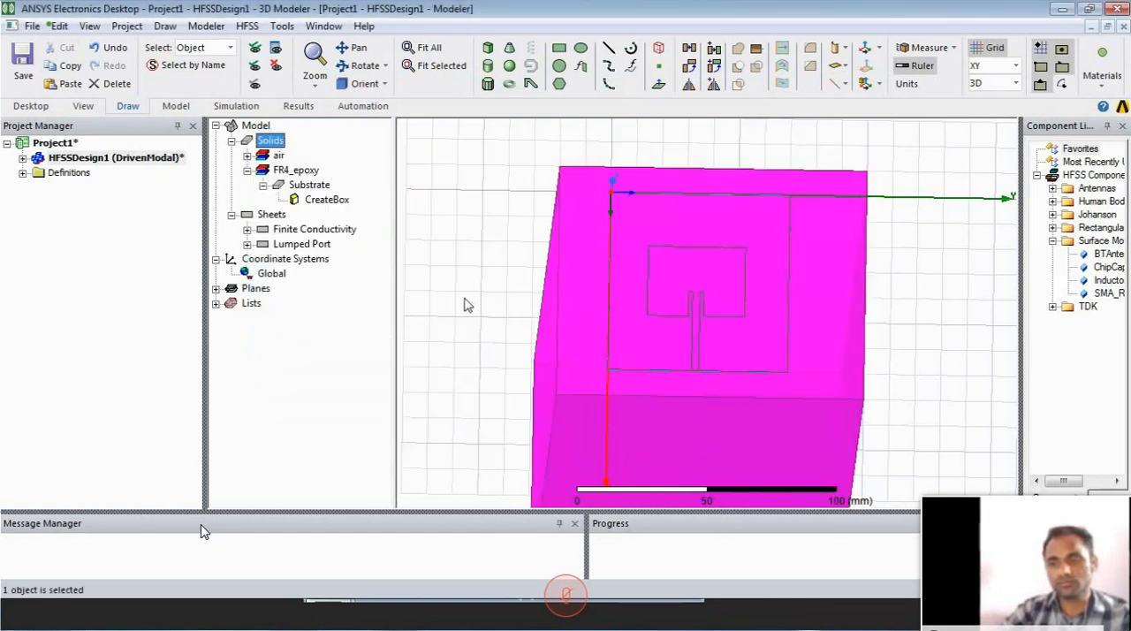
# - Set the position of the Radiation box to -10, -10, -23 mm
pyautogui.click(247, 156)
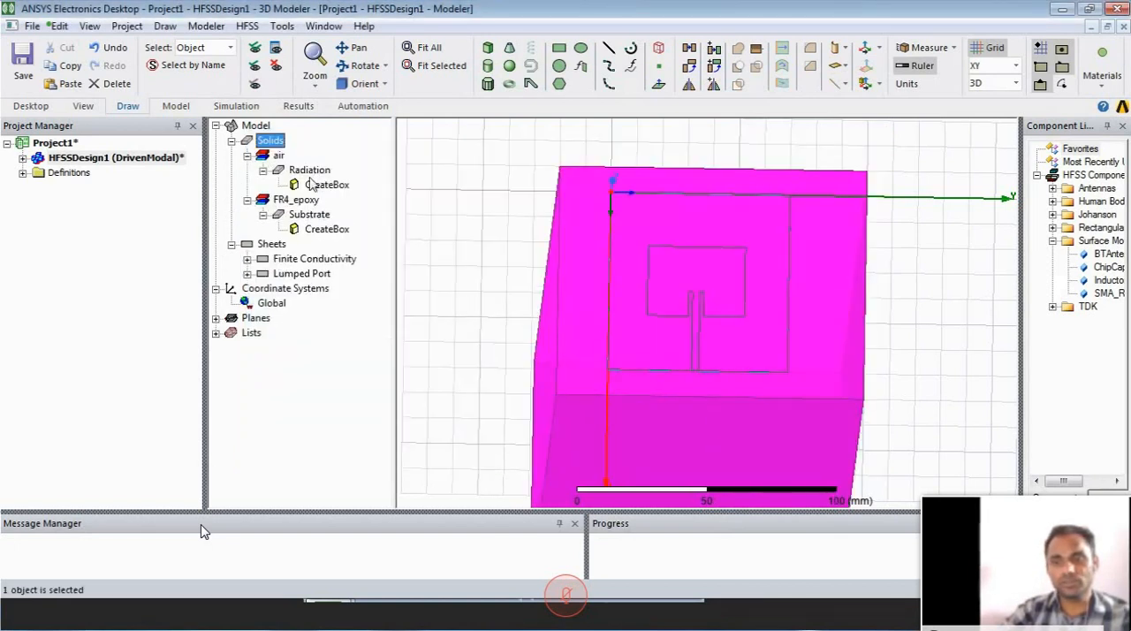
pyautogui.doubleClick(320, 185)
pyautogui.click(426, 251)
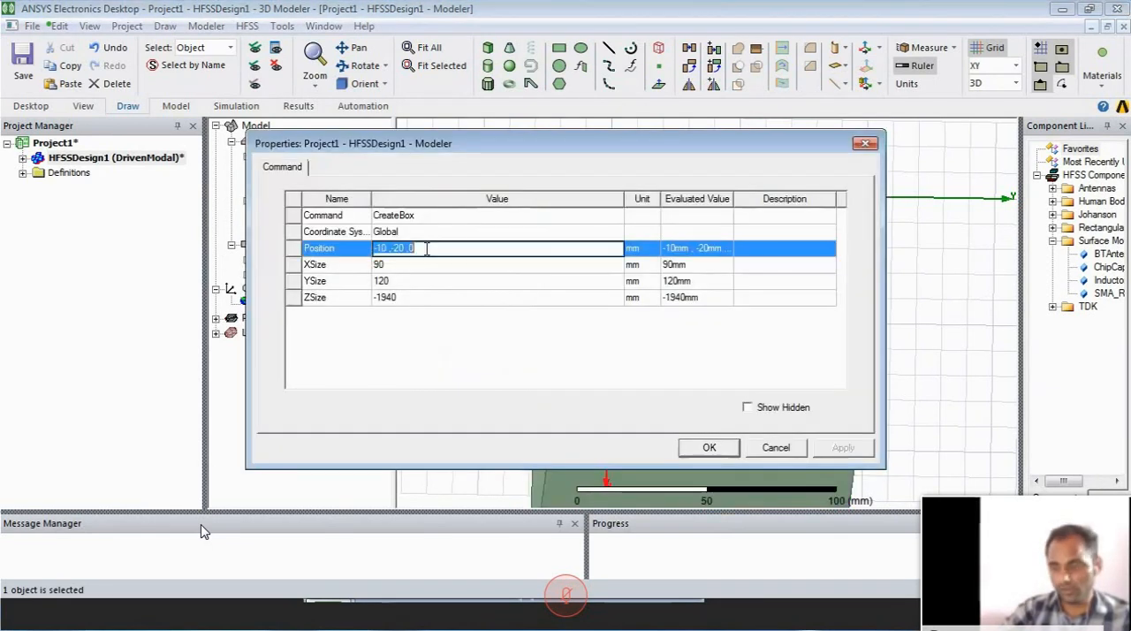
pyautogui.press('BackSpace')
pyautogui.write('-1')
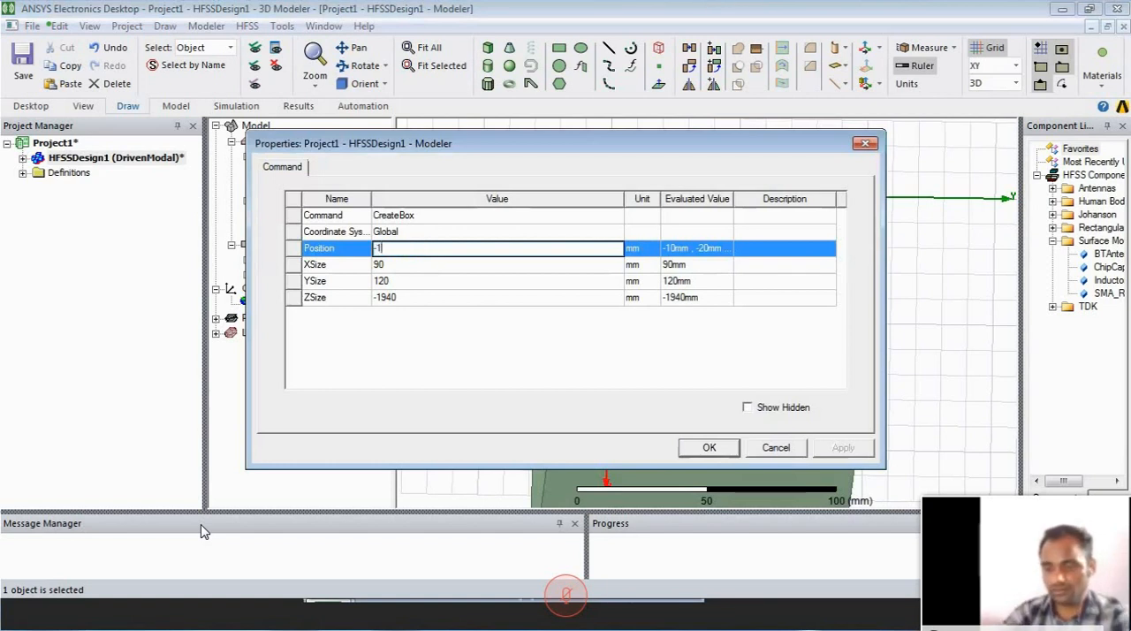
pyautogui.write('0,-10,')
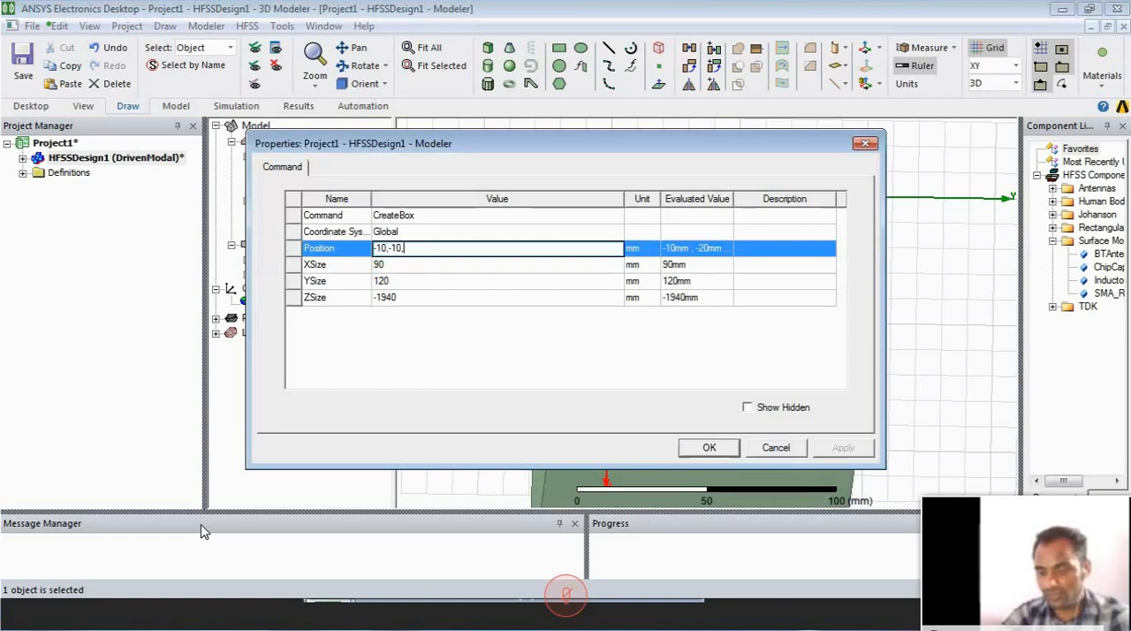
pyautogui.write('1')
pyautogui.press('BackSpace')
pyautogui.write('-2')
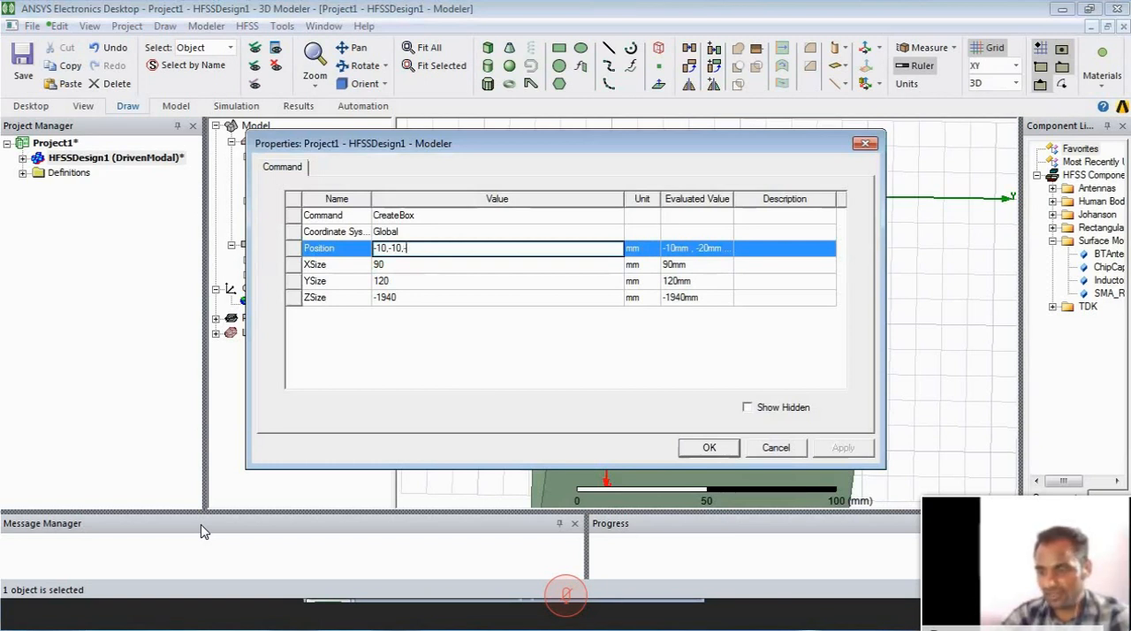
pyautogui.write('3.')
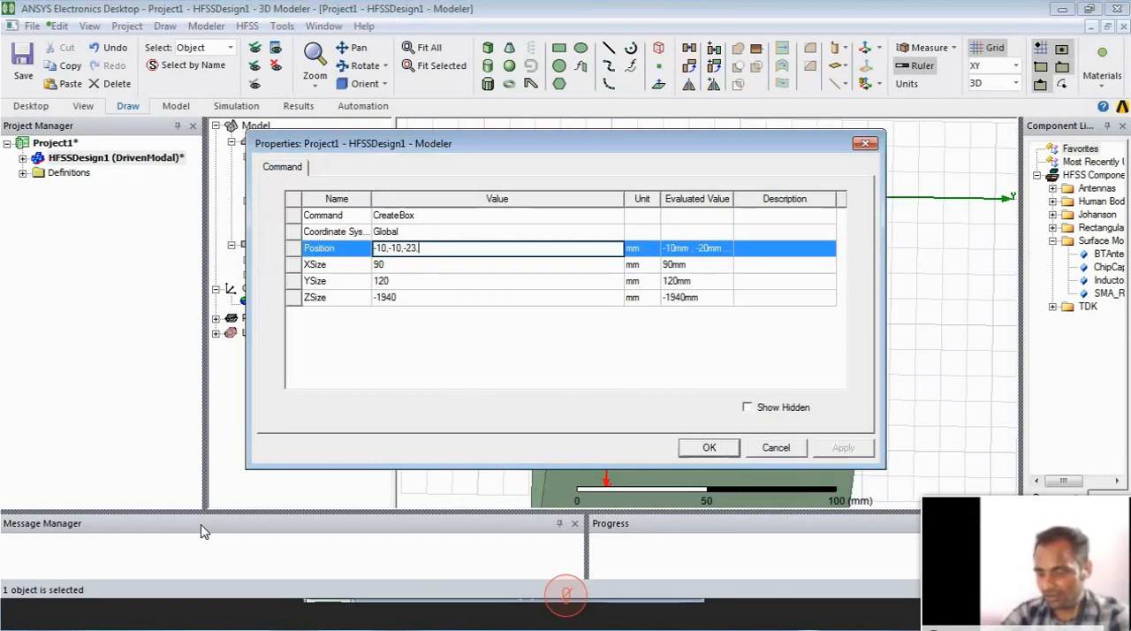
pyautogui.press('BackSpace')
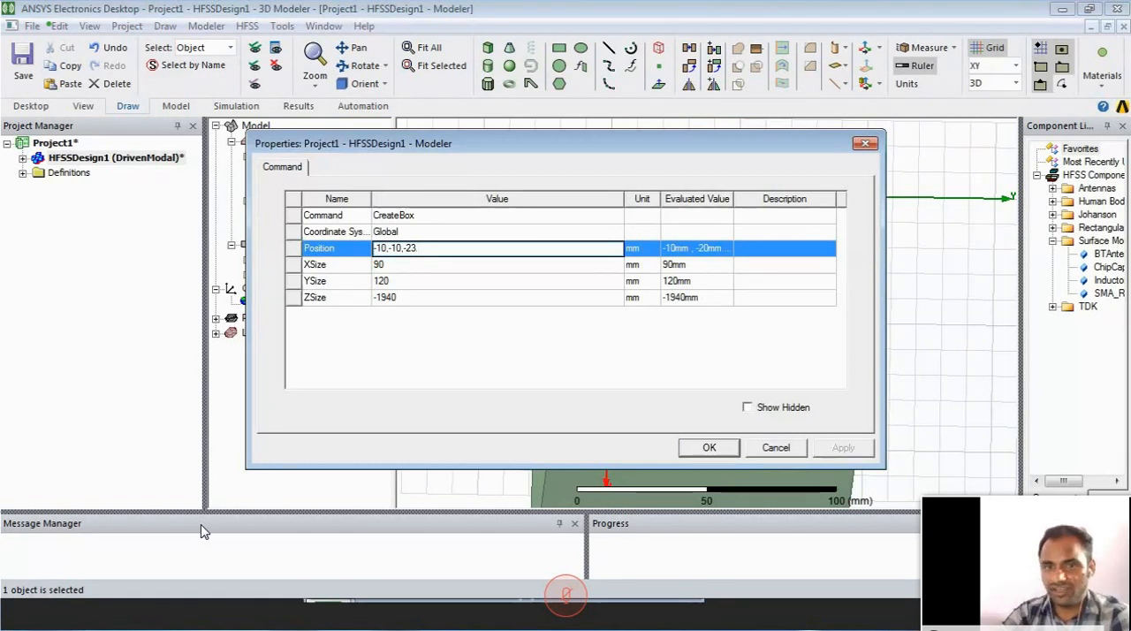
# - Set the Y size of the Radiation box to 90 mm and its Z size to 50 mm
pyautogui.click(419, 266)
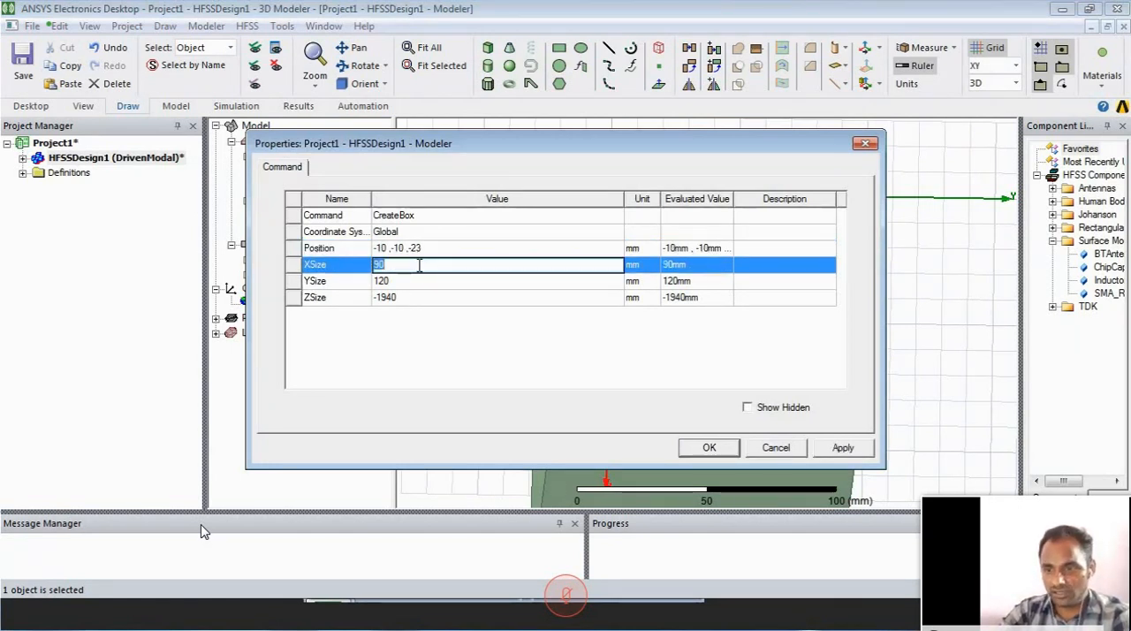
pyautogui.click(420, 273)
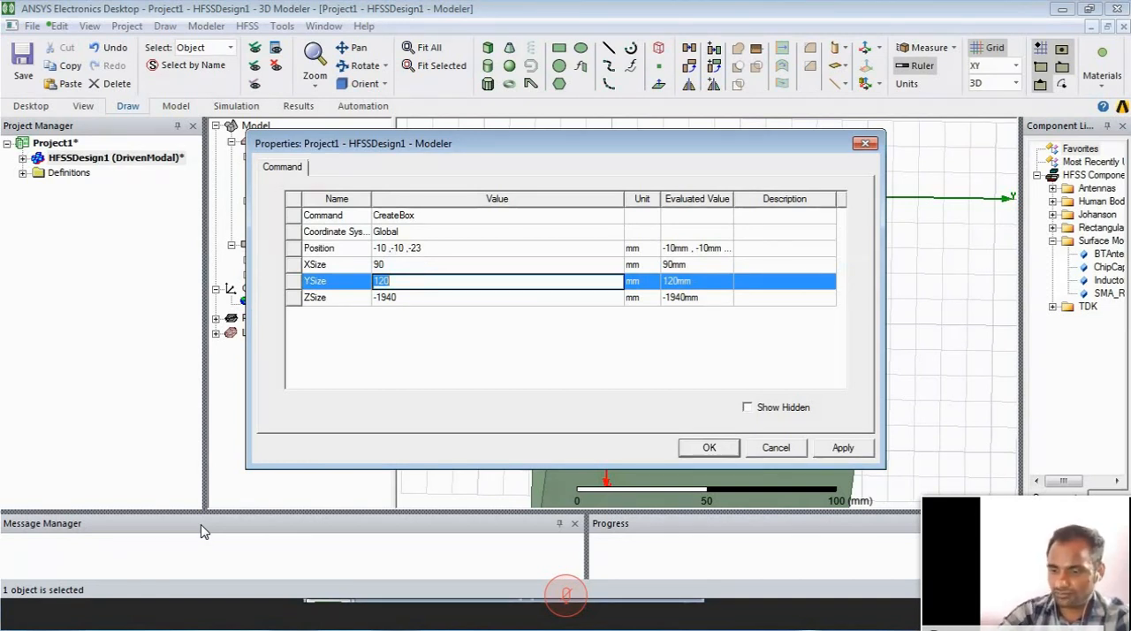
pyautogui.write('90')
pyautogui.press('Tab')
pyautogui.write('50')
pyautogui.press('Return')
pyautogui.click(708, 449)
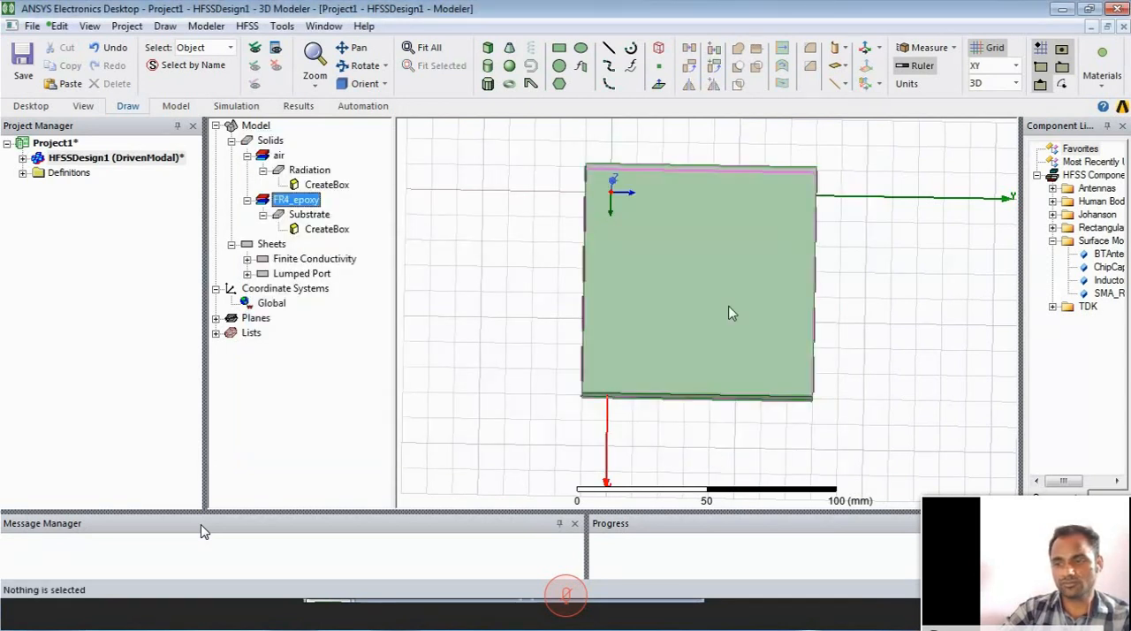
# - Assign a Radiation boundary with the default name to the Radiation box
pyautogui.click(729, 307)
pyautogui.moveTo(624, 307)
pyautogui.mouseDown(button='middle')
pyautogui.moveTo(688, 330)
pyautogui.moveTo(783, 333)
pyautogui.moveTo(733, 346)
pyautogui.moveTo(586, 334)
pyautogui.moveTo(614, 290)
pyautogui.moveTo(651, 357)
pyautogui.mouseUp(button='middle')
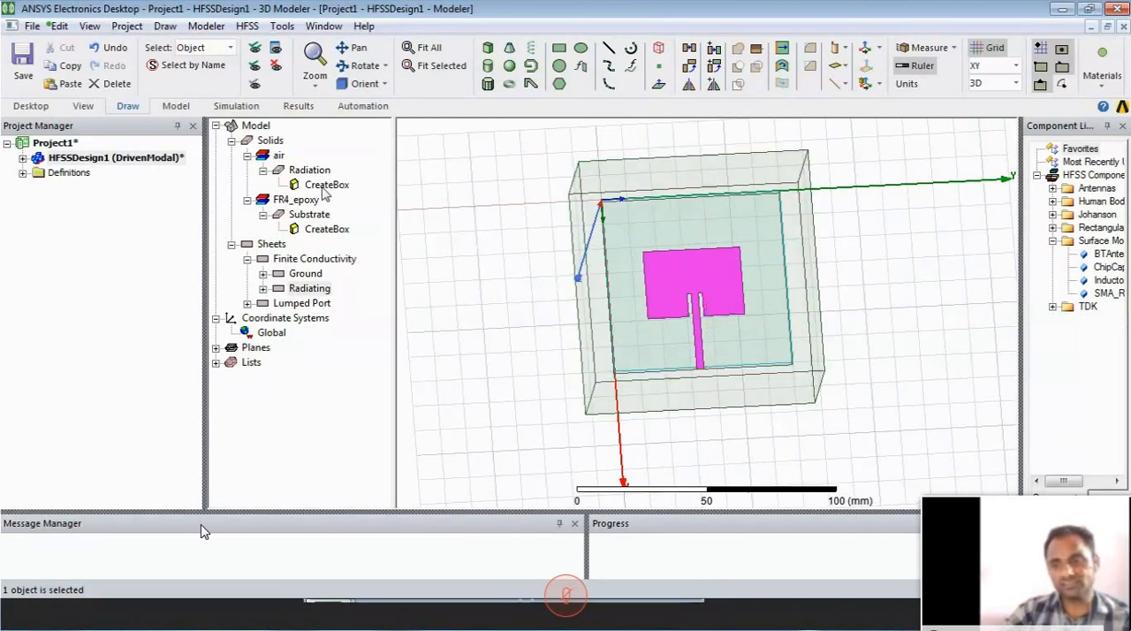
pyautogui.moveTo(478, 447)
pyautogui.click(579, 251)
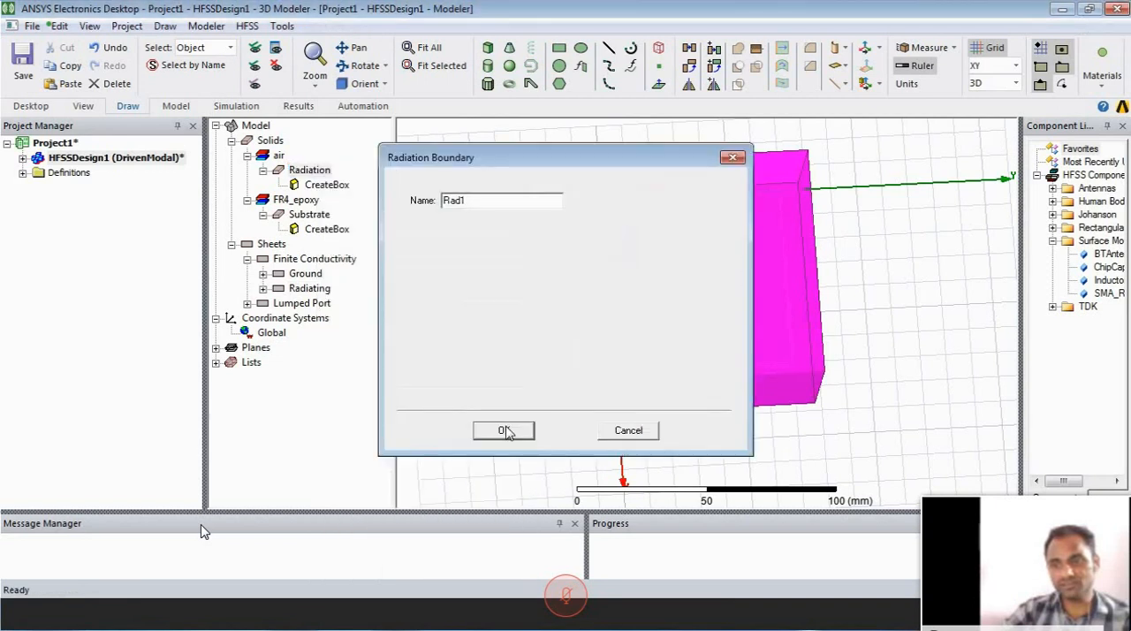
pyautogui.click(505, 430)
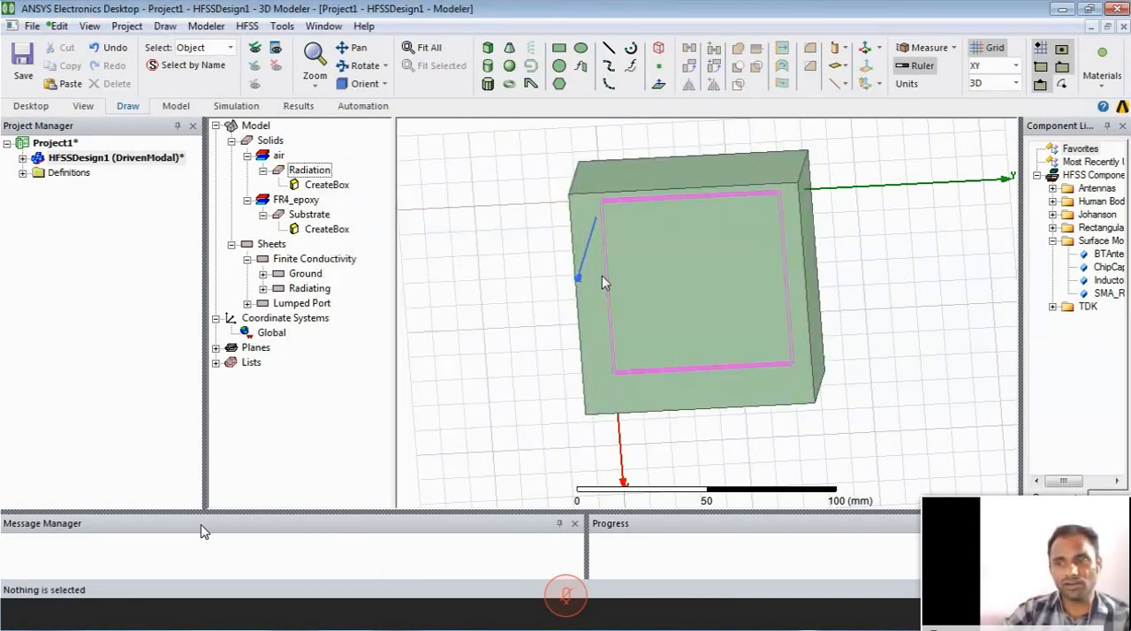
# - Add a driven solution setup named Setup1 with a single solution frequency of 2.45 GHz and a maximum of 21 passes
pyautogui.click(603, 280)
pyautogui.moveTo(682, 243)
pyautogui.keyDown('alt'); pyautogui.mouseDown()
pyautogui.moveTo(795, 280)
pyautogui.moveTo(795, 258)
pyautogui.moveTo(861, 268)
pyautogui.moveTo(730, 268)
pyautogui.moveTo(734, 231)
pyautogui.moveTo(720, 260)
pyautogui.moveTo(690, 256)
pyautogui.moveTo(695, 233)
pyautogui.mouseUp(); pyautogui.keyUp('alt')
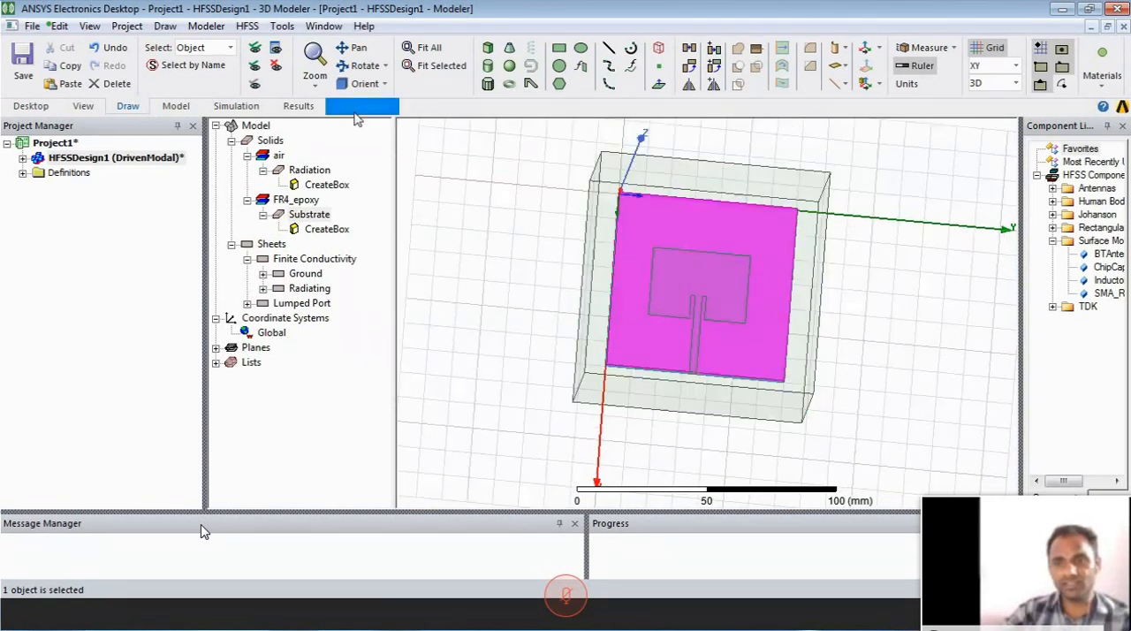
pyautogui.click(236, 105)
pyautogui.click(160, 62)
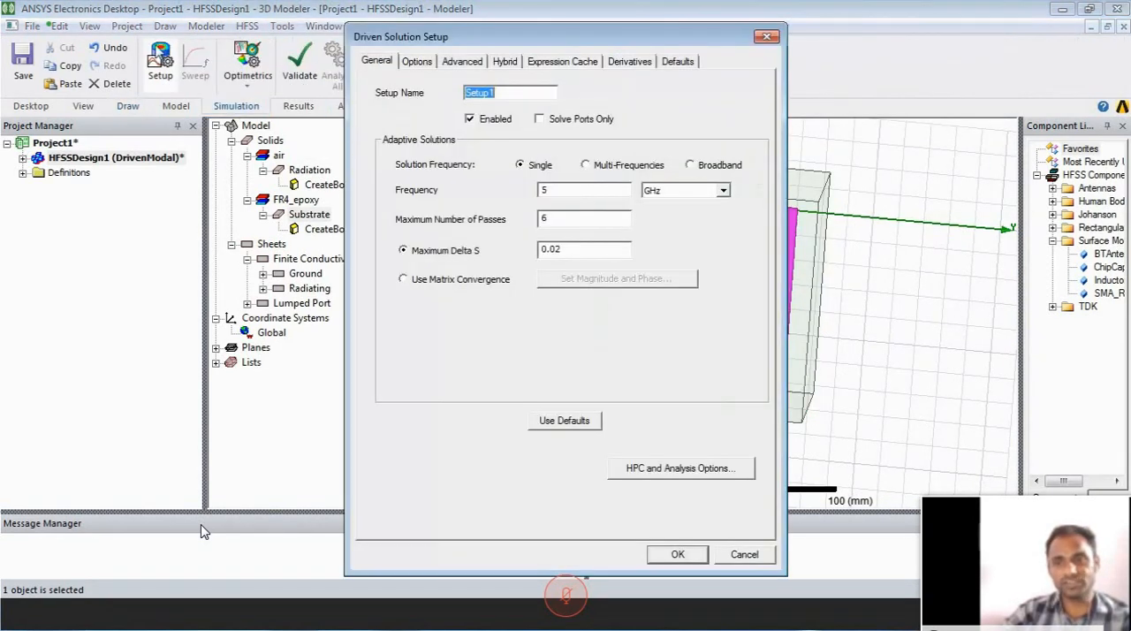
pyautogui.click(575, 189)
pyautogui.write('5')
pyautogui.write('2.')
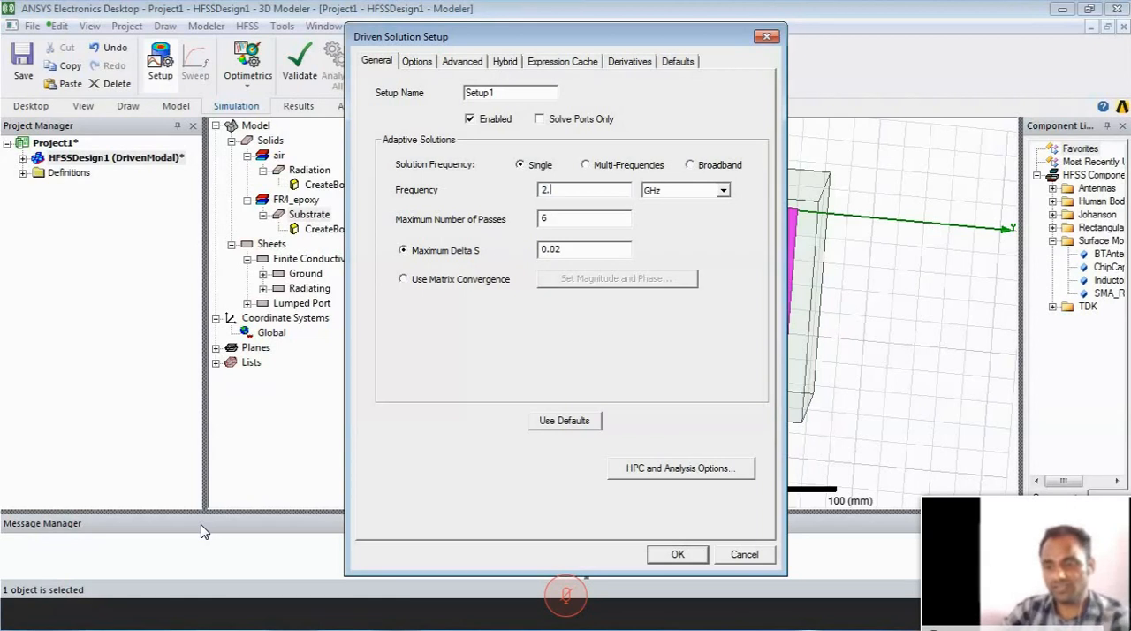
pyautogui.doubleClick(536, 219)
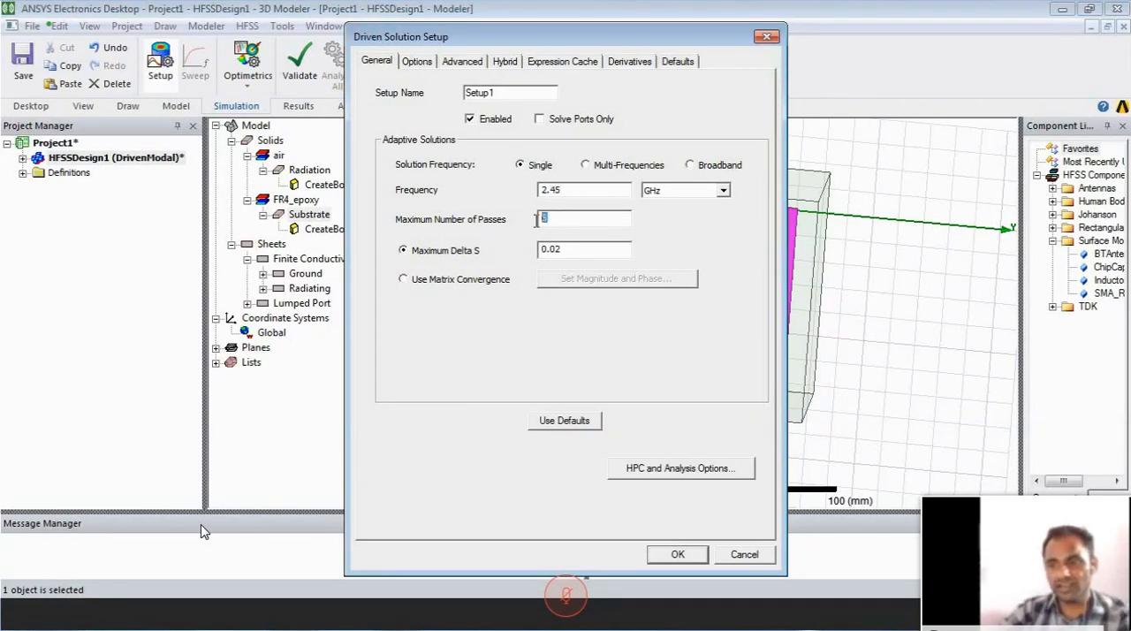
pyautogui.write('21')
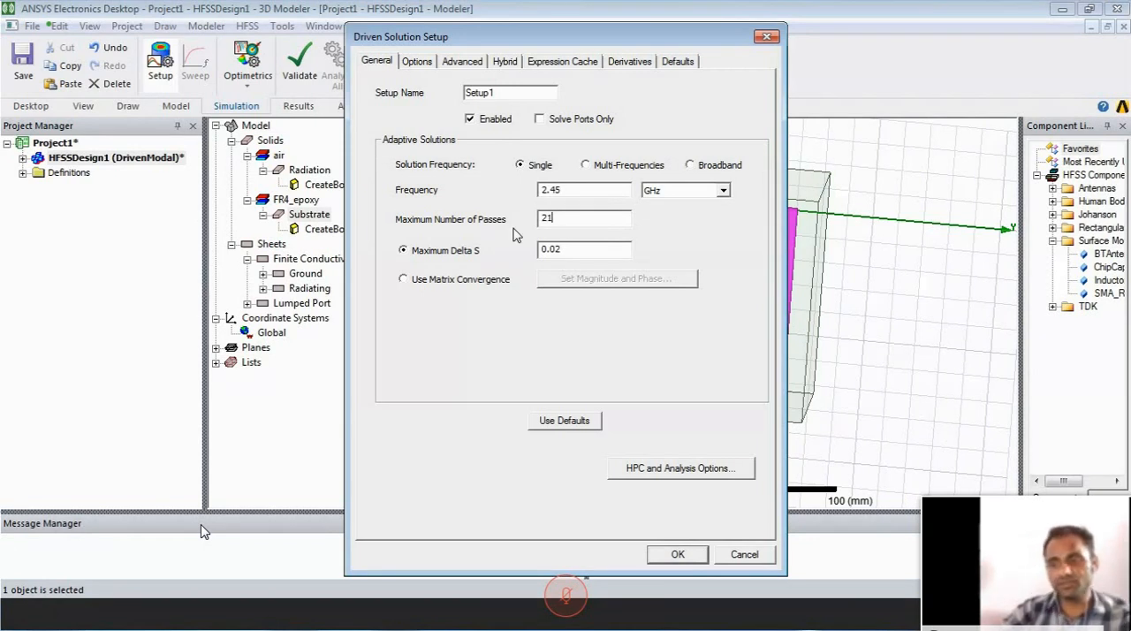
pyautogui.press('Return')
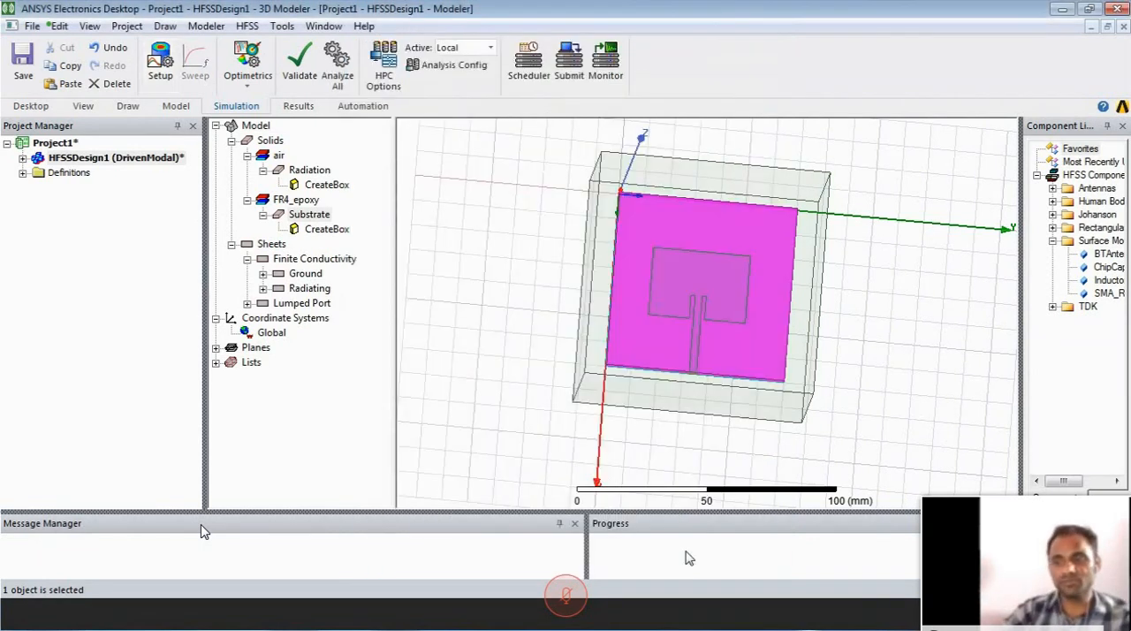
# - Reopen Setup1 from the design's analysis branch to check its frequency and number of passes
pyautogui.click(22, 157)
pyautogui.click(38, 276)
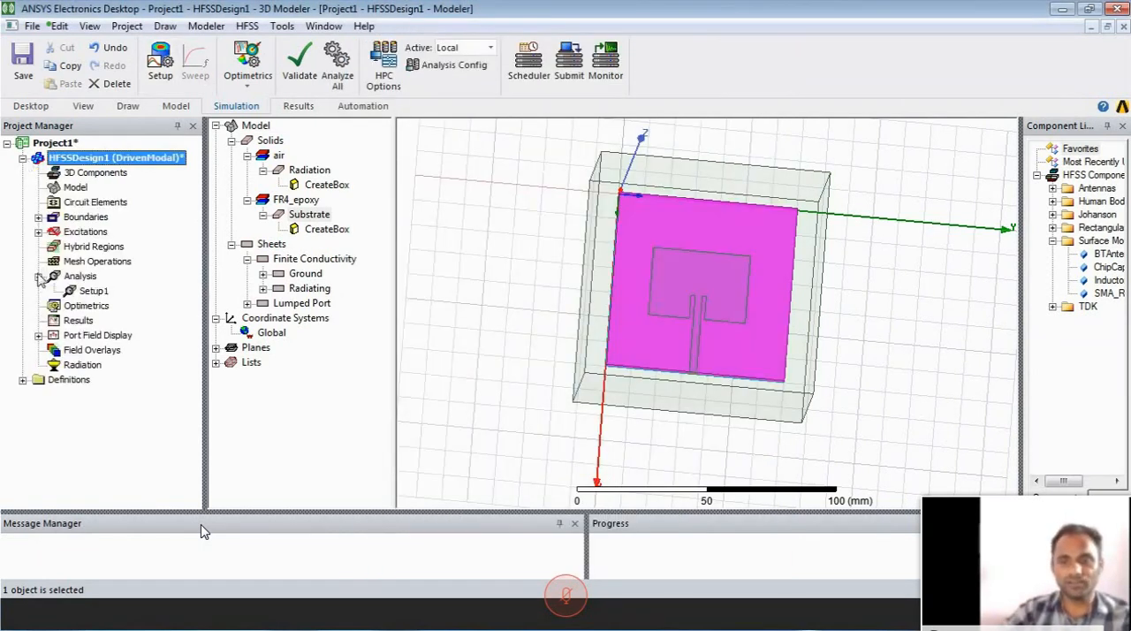
pyautogui.doubleClick(87, 293)
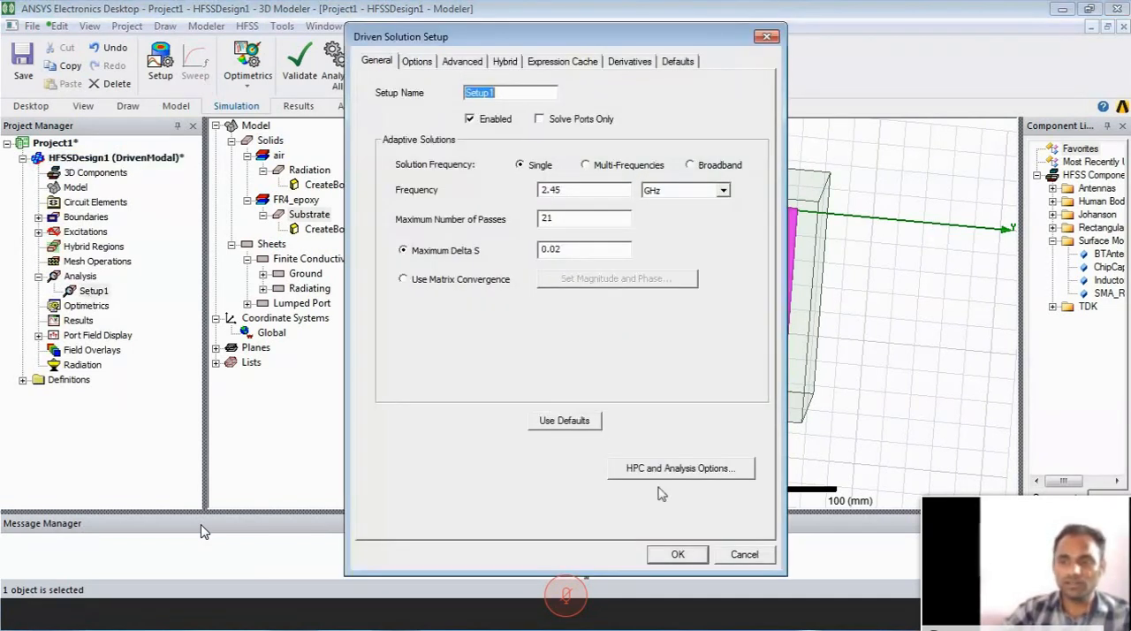
pyautogui.click(678, 554)
# - Add a frequency sweep to Setup1 with sweep type Fast and a Linear Step distribution
pyautogui.click(192, 62)
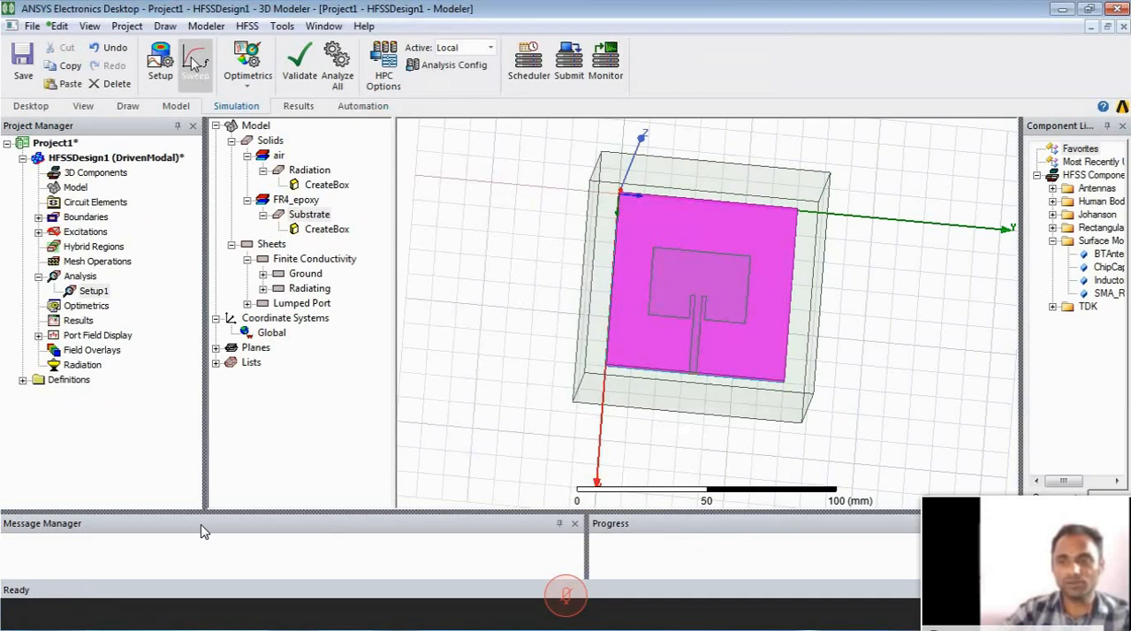
pyautogui.click(531, 211)
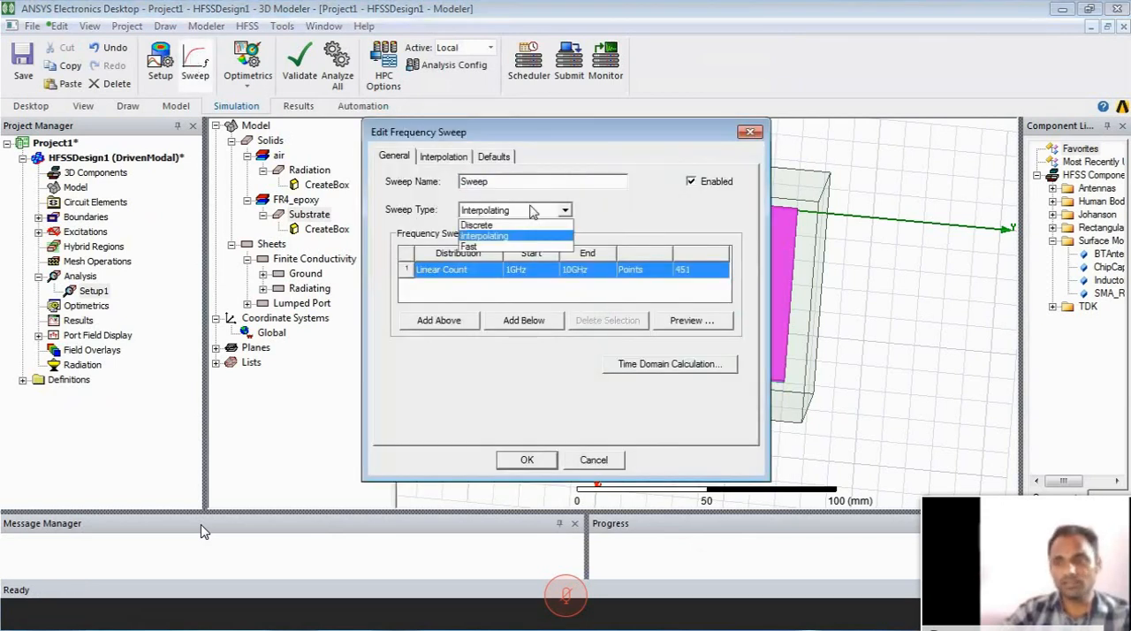
pyautogui.click(528, 247)
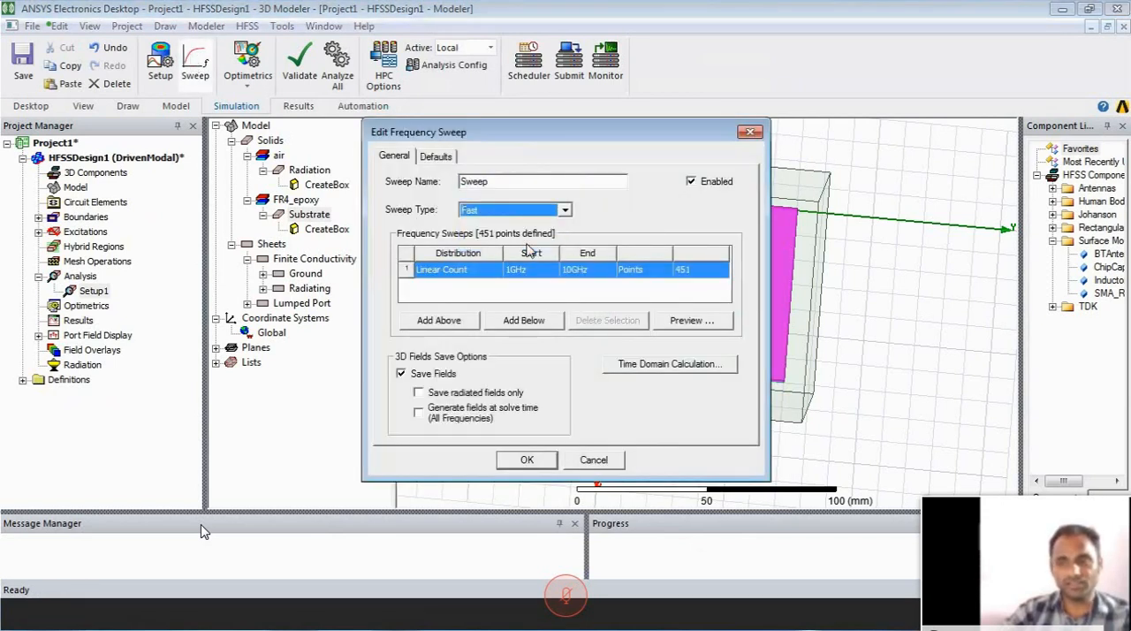
pyautogui.click(489, 277)
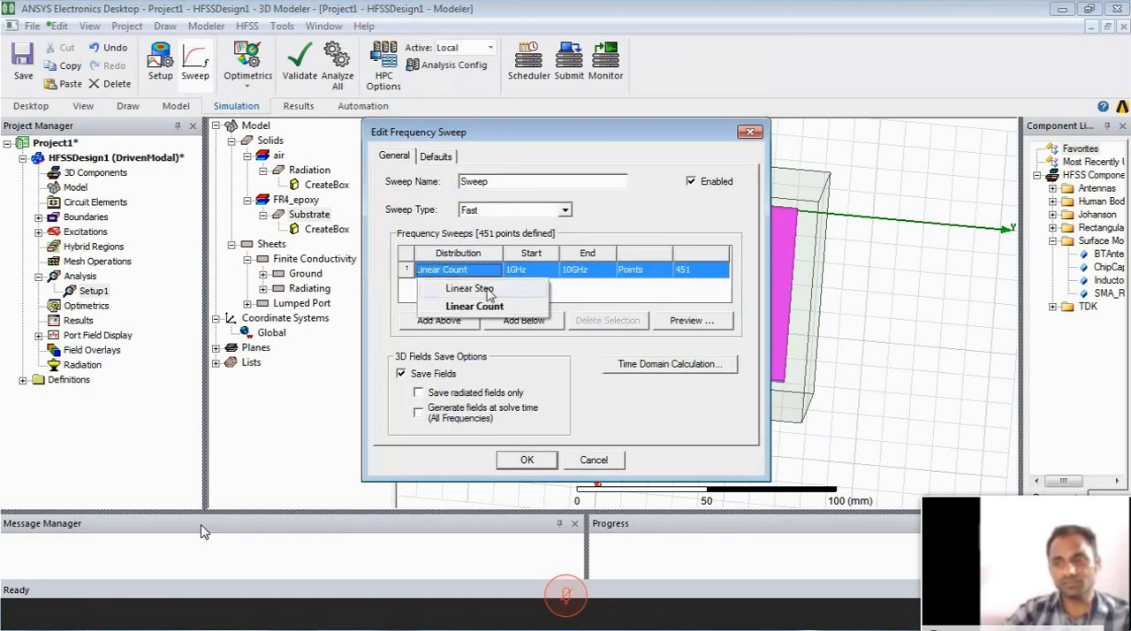
pyautogui.click(486, 289)
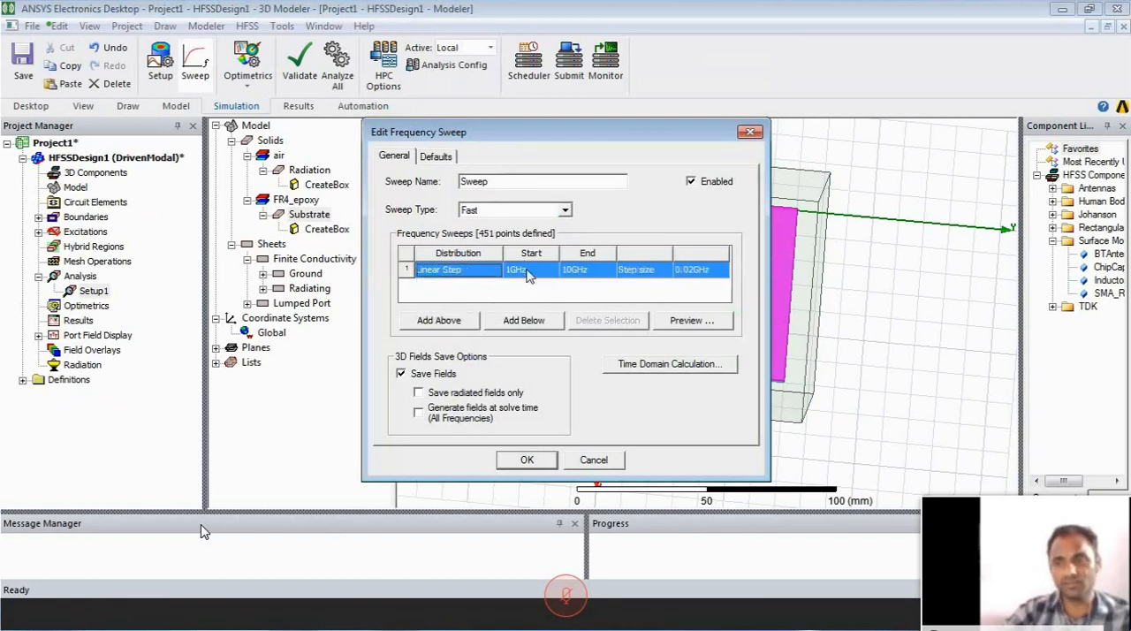
# - Set the sweep's end frequency to 5 GHz and its step size to 0.1, and accept the sweep
pyautogui.click(527, 273)
pyautogui.click(576, 271)
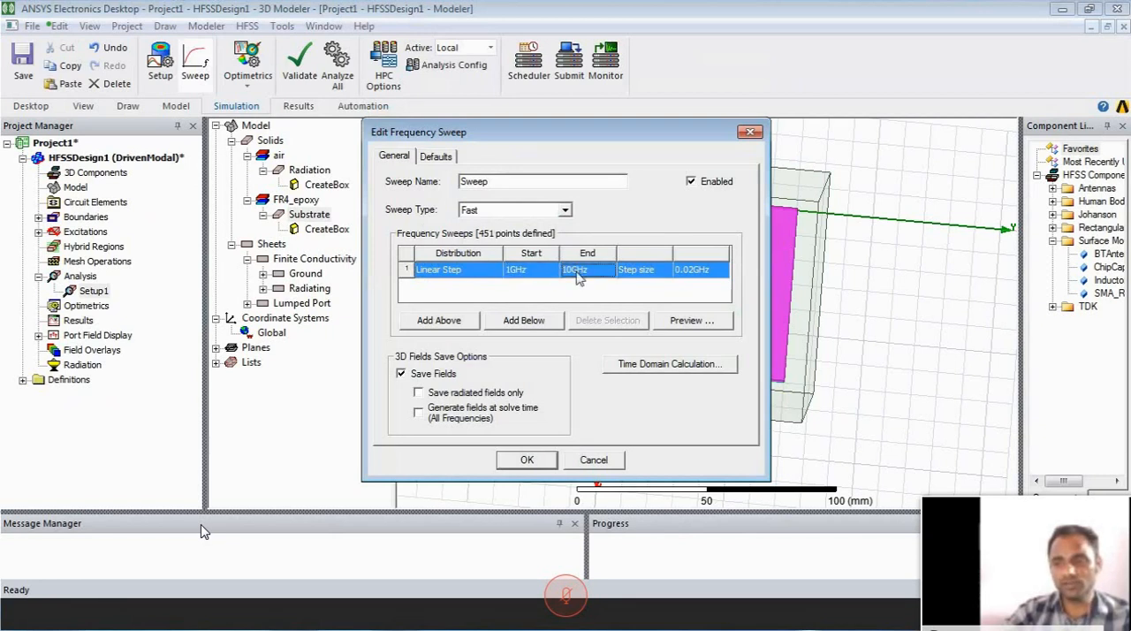
pyautogui.click(577, 274)
pyautogui.click(570, 272)
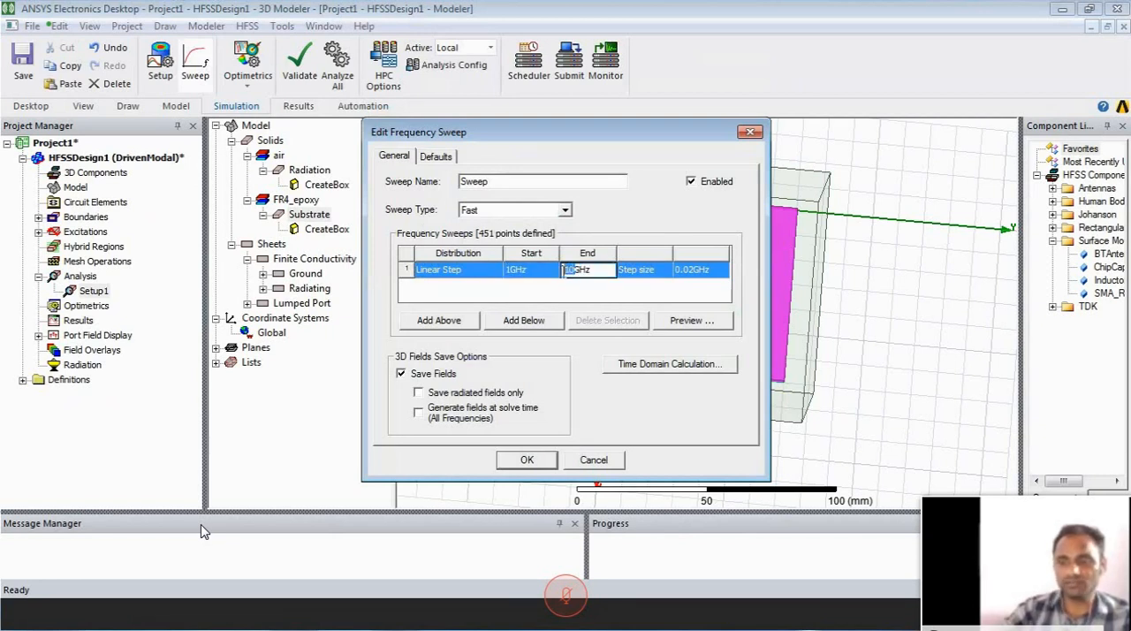
pyautogui.write('5')
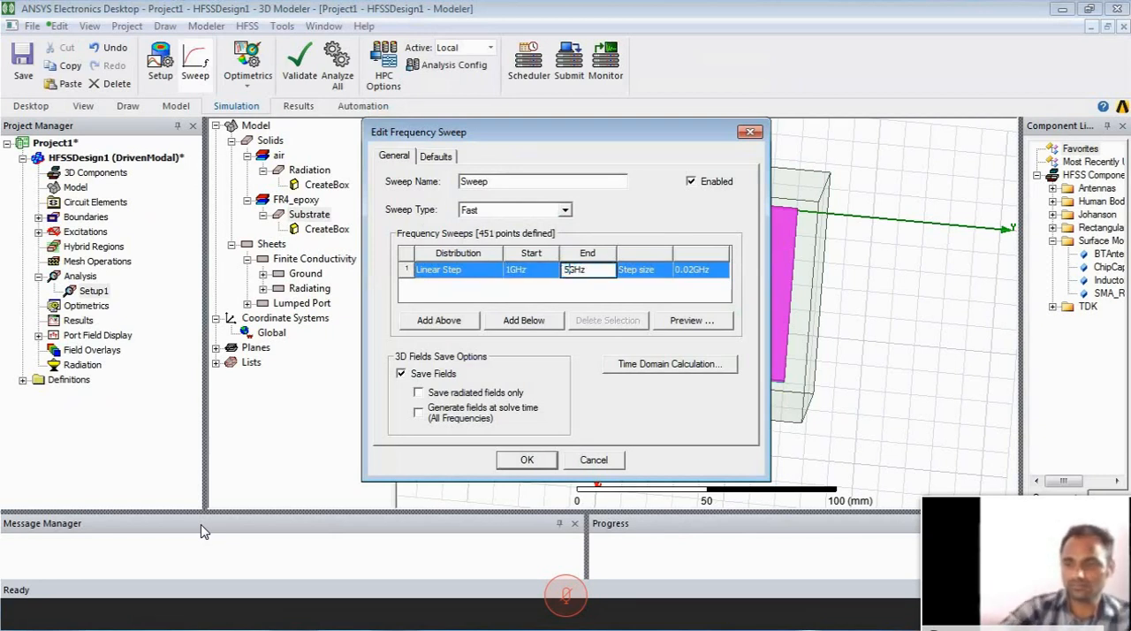
pyautogui.click(710, 271)
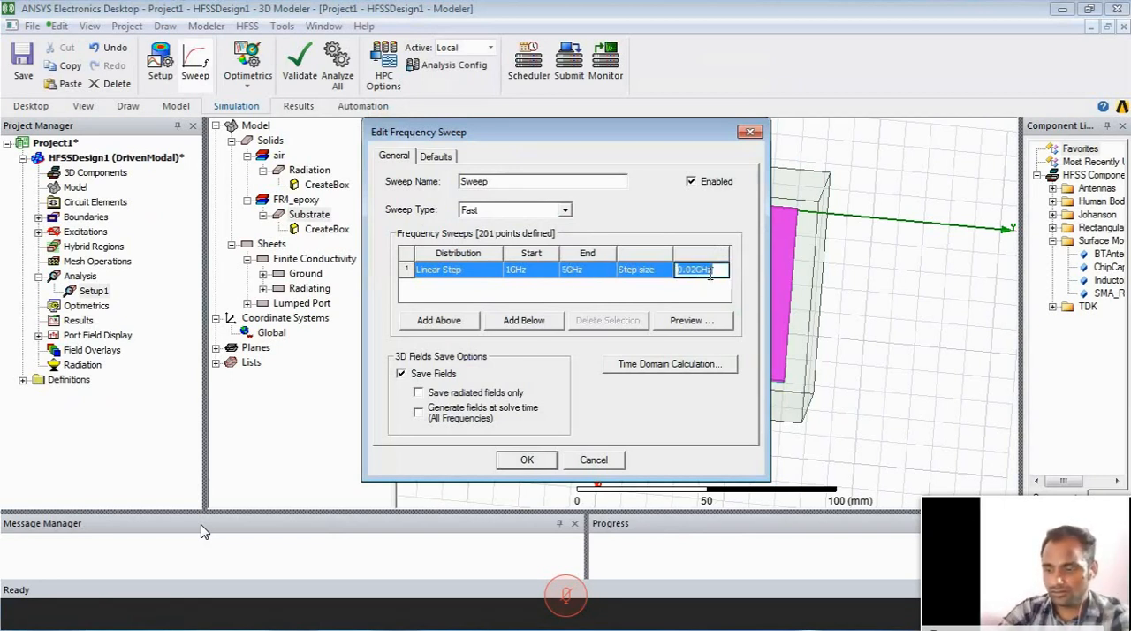
pyautogui.write('0.1GHz')
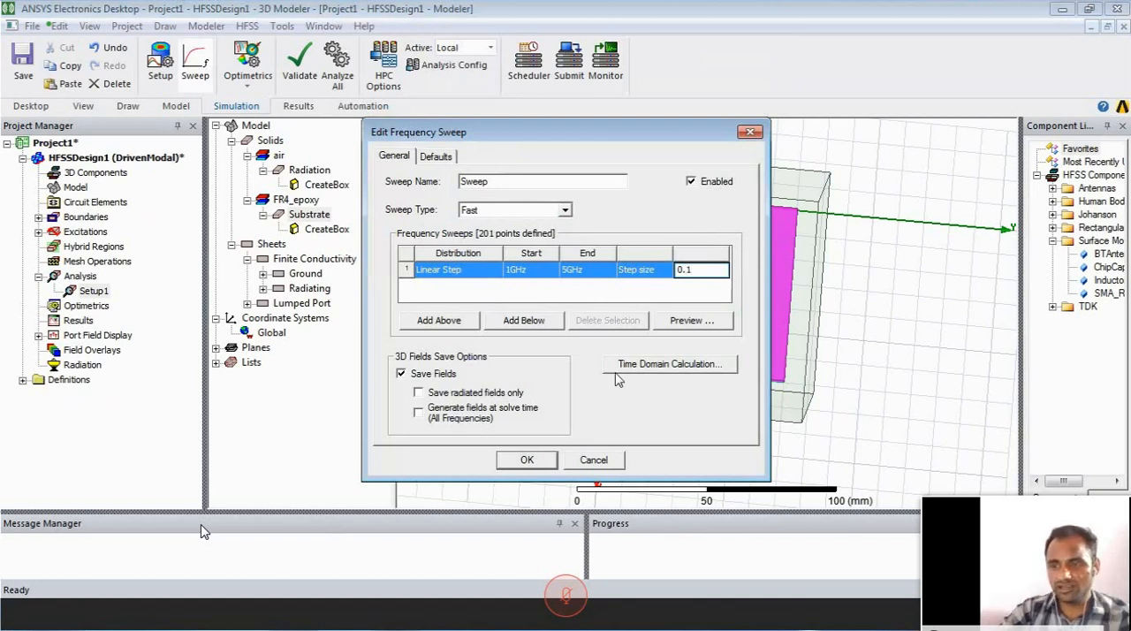
pyautogui.click(523, 461)
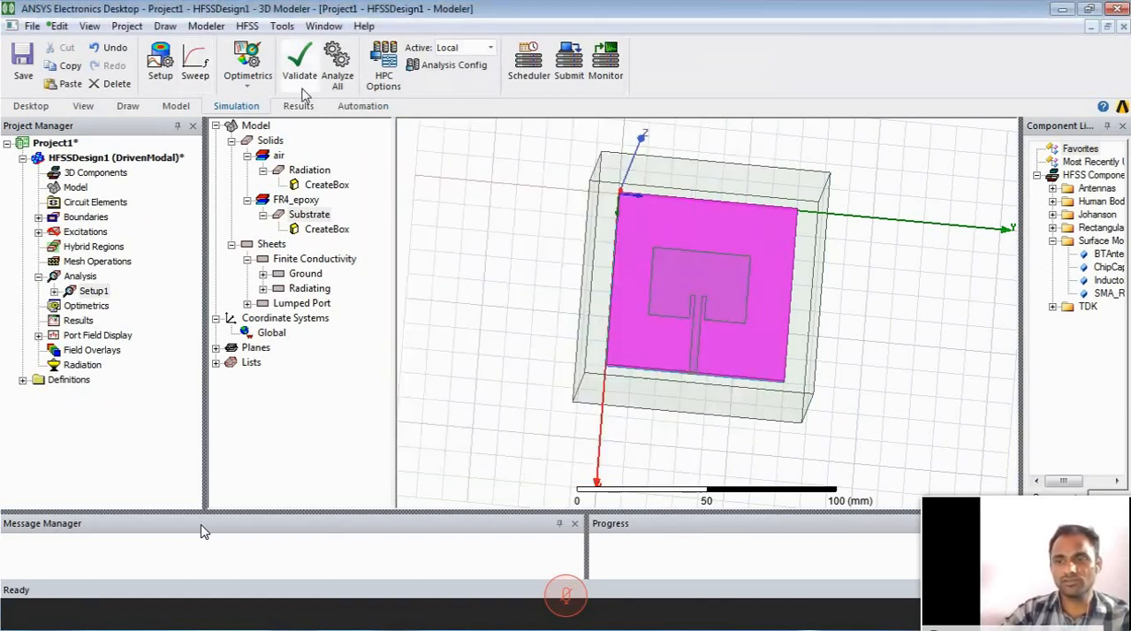
# - Run the validation check on the design and save the project as Project1 in the Company details folder on drive D
pyautogui.click(316, 69)
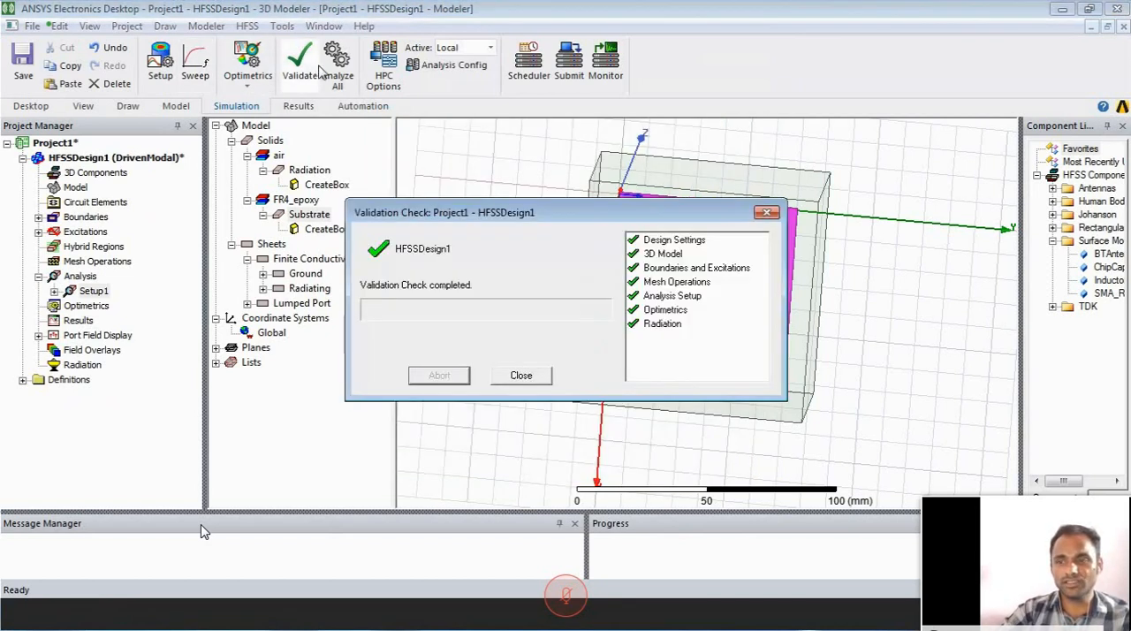
pyautogui.click(520, 375)
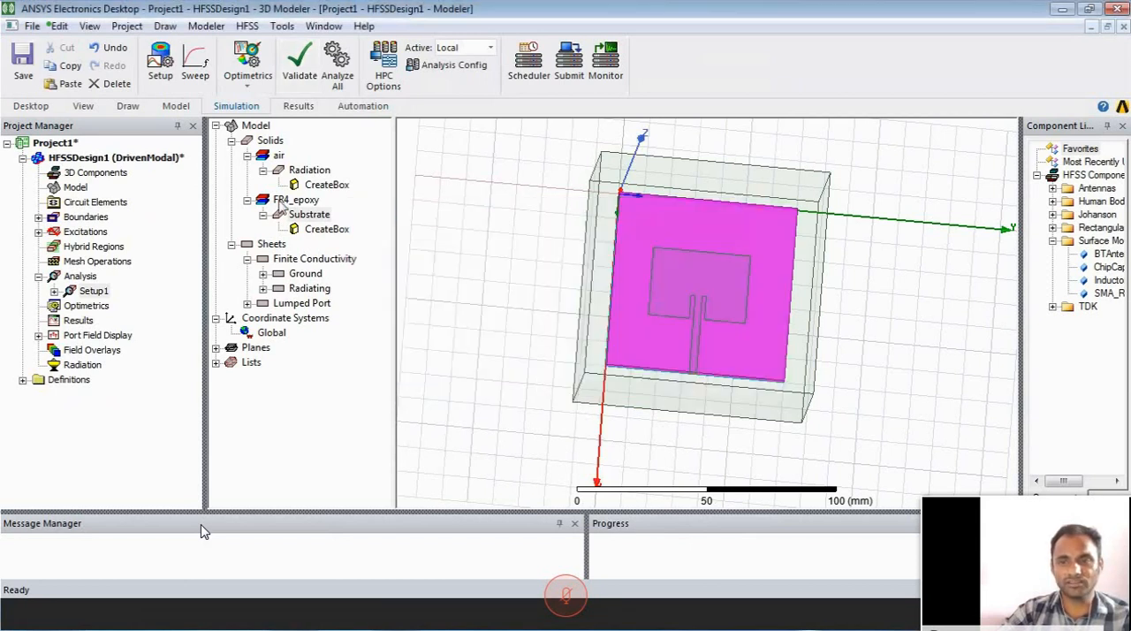
pyautogui.click(23, 58)
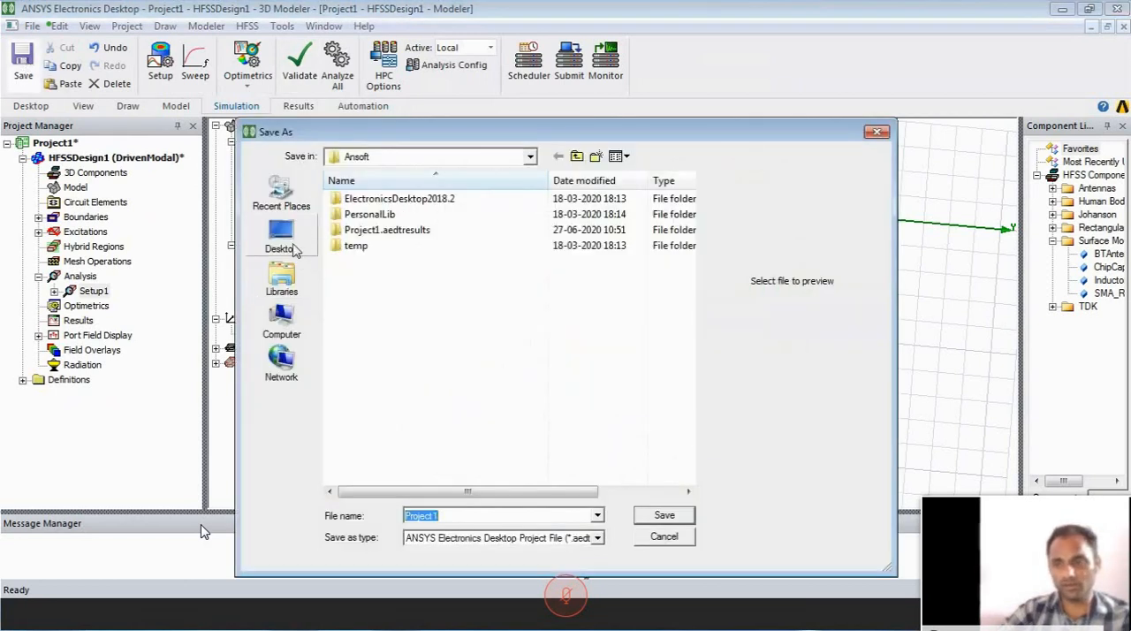
pyautogui.click(281, 325)
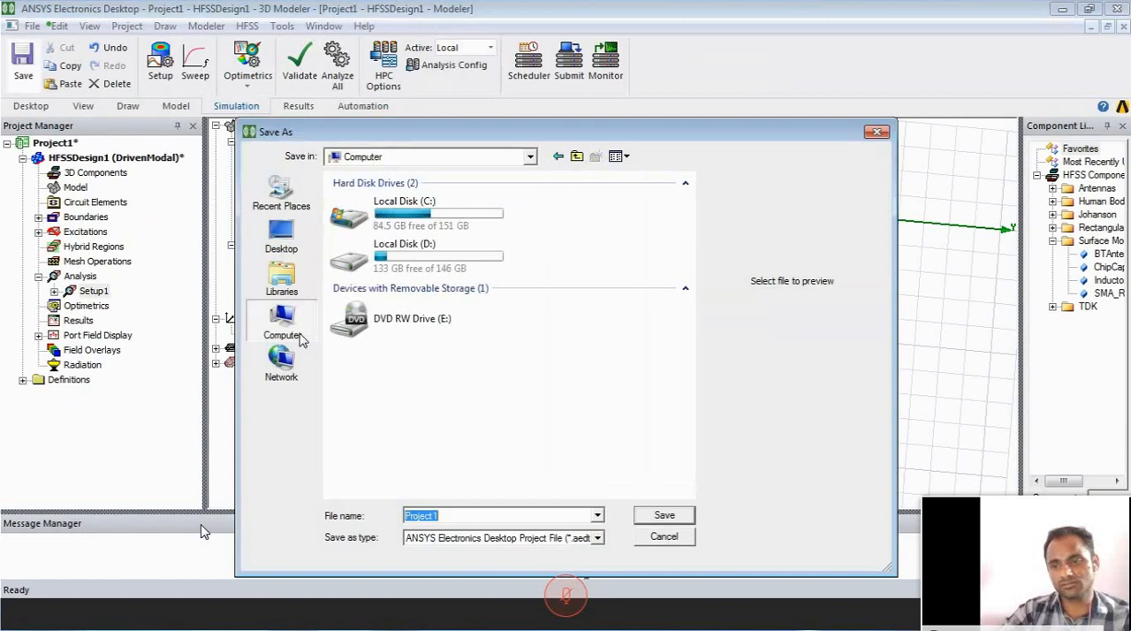
pyautogui.doubleClick(433, 247)
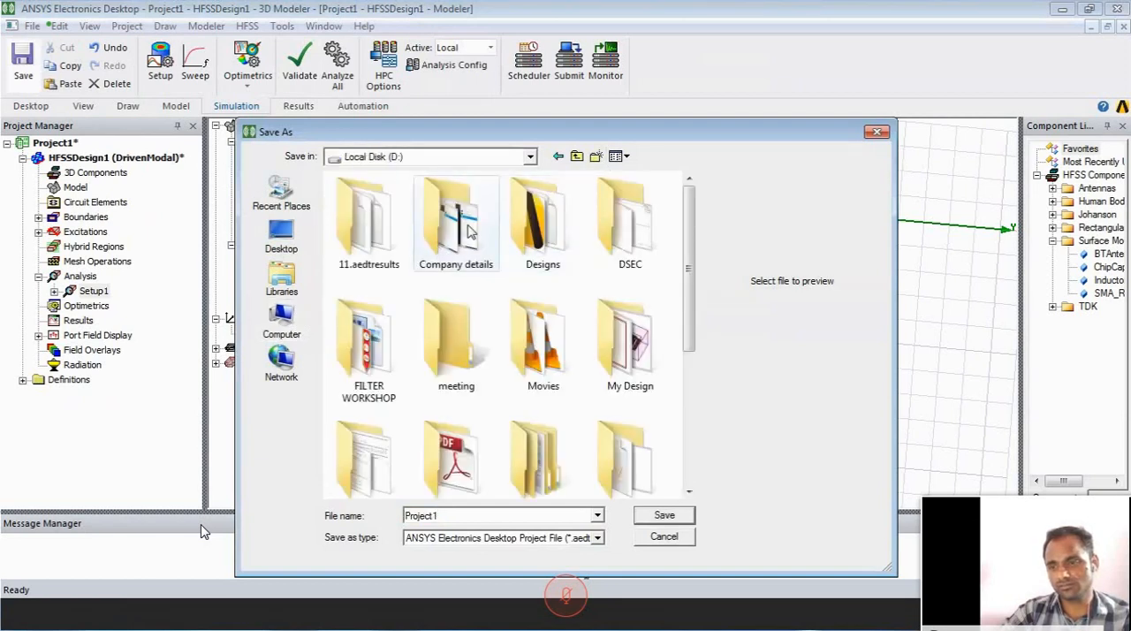
pyautogui.click(456, 225)
pyautogui.doubleClick(486, 255)
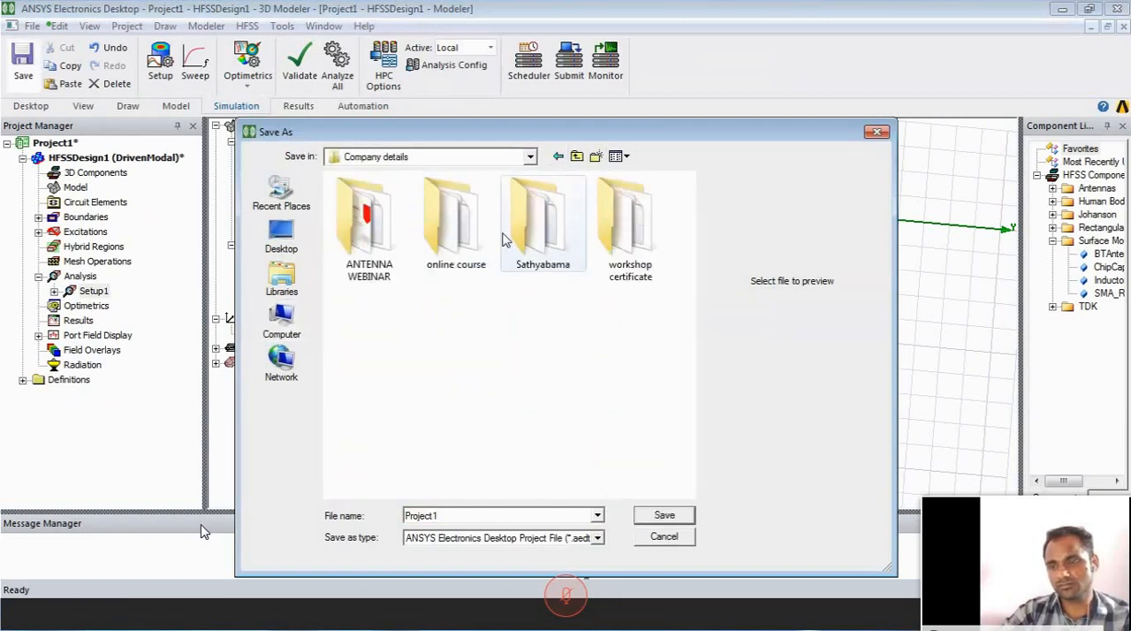
pyautogui.click(664, 515)
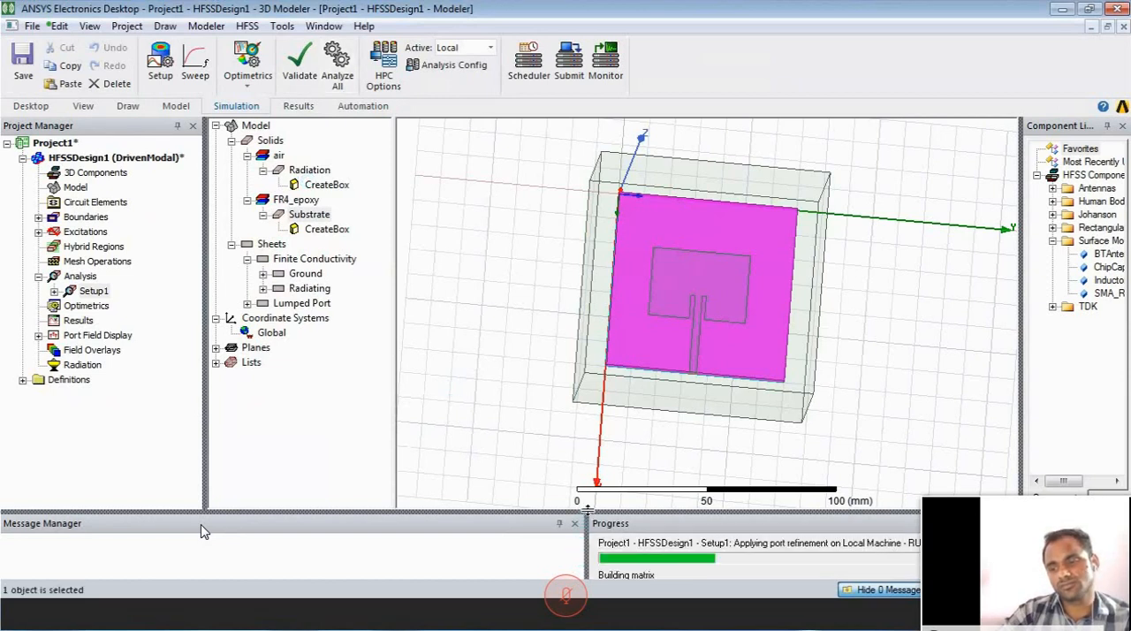
# - Enlarge the message and progress area to follow the running analysis
pyautogui.moveTo(588, 509); pyautogui.dragTo(588, 381)
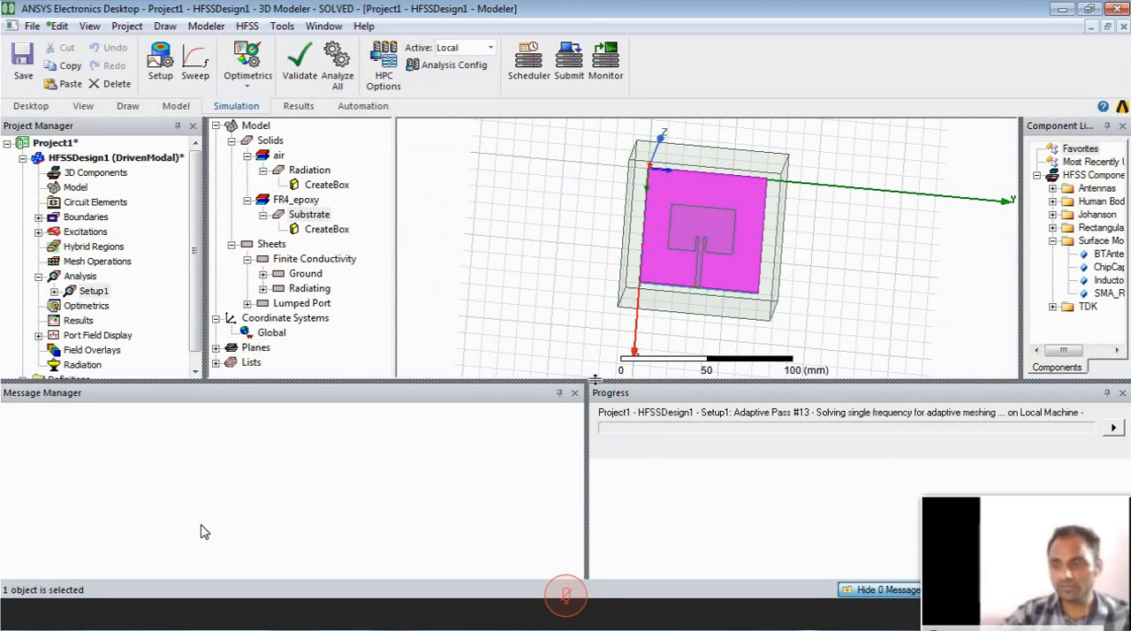
pyautogui.moveTo(594, 380); pyautogui.dragTo(590, 468)
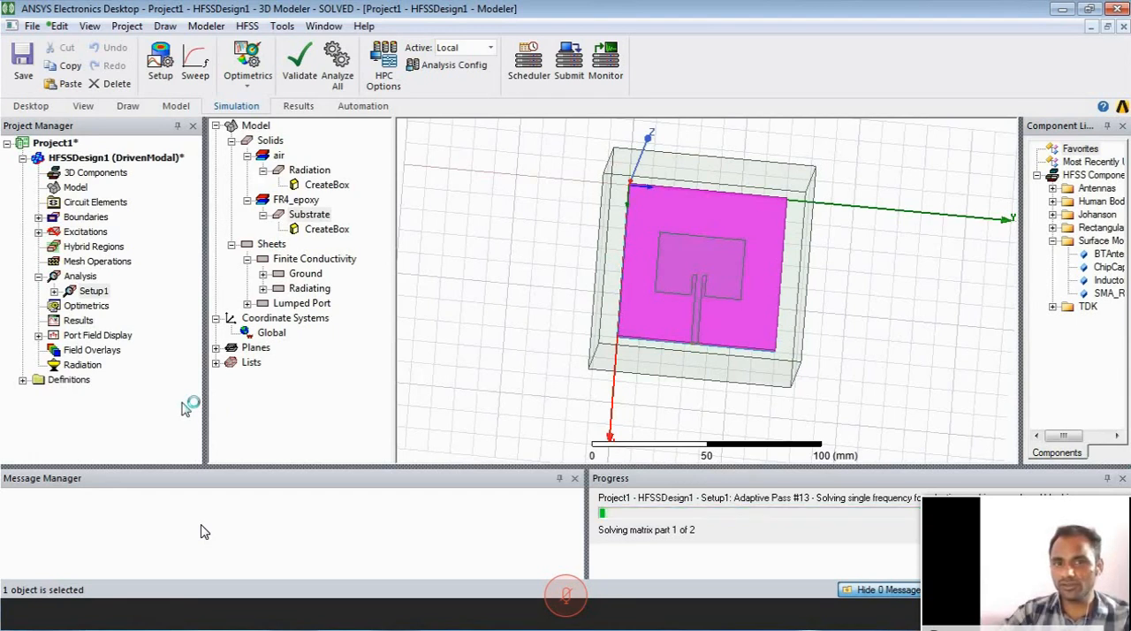
# - Insert an infinite sphere far field setup with phi from -180 to 180 deg and theta from 0 to 180 deg in 2 deg steps
pyautogui.click(84, 365)
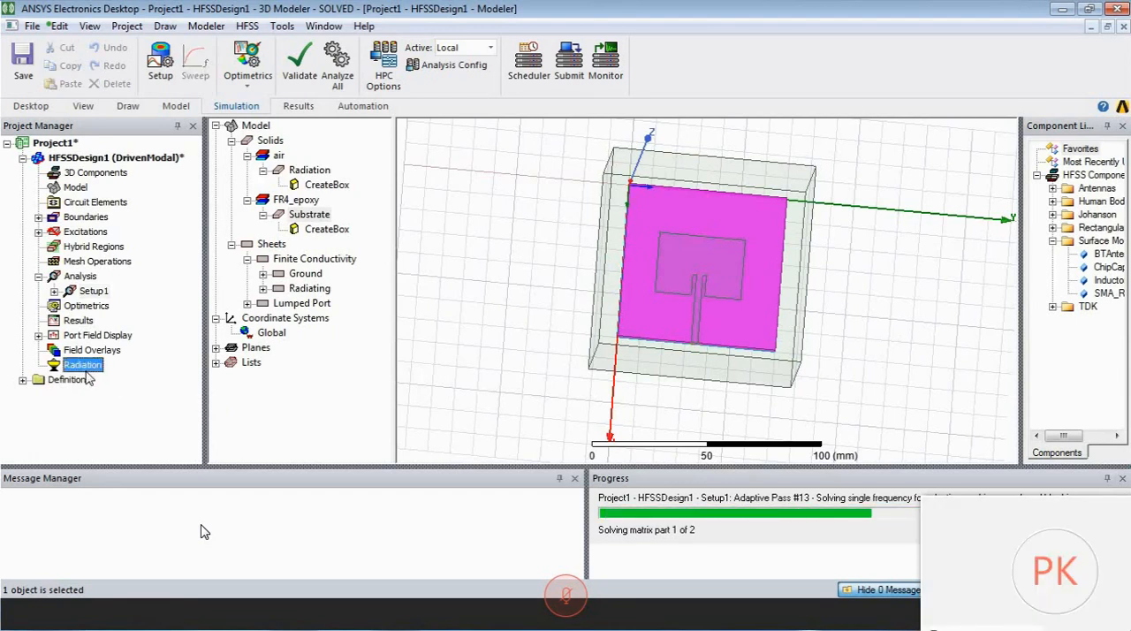
pyautogui.rightClick(88, 374)
pyautogui.moveTo(160, 408)
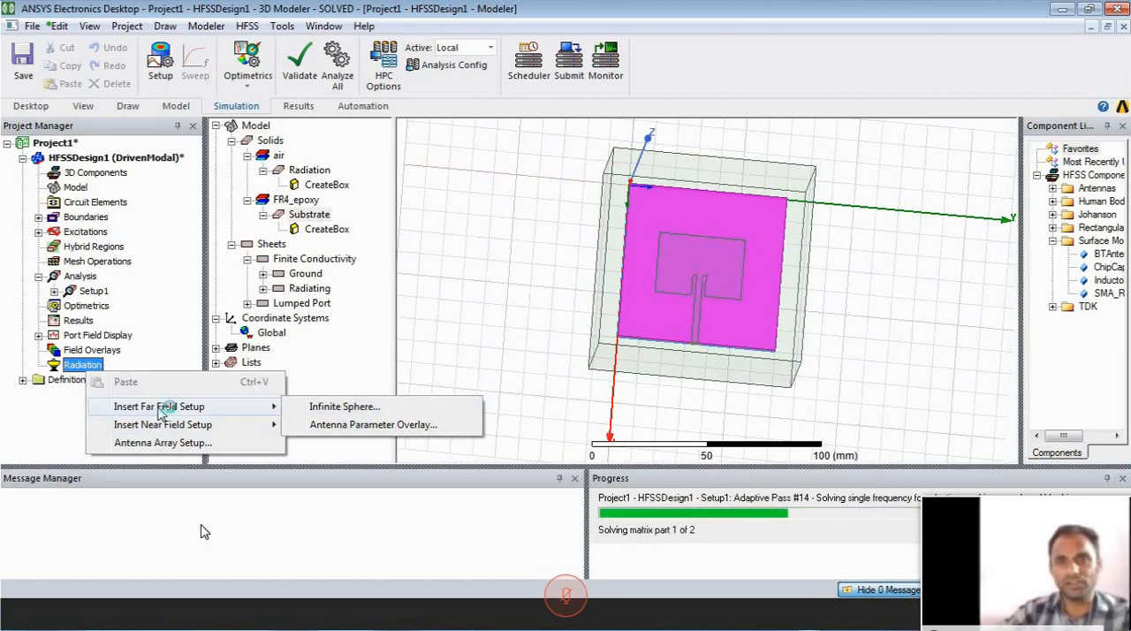
pyautogui.click(314, 409)
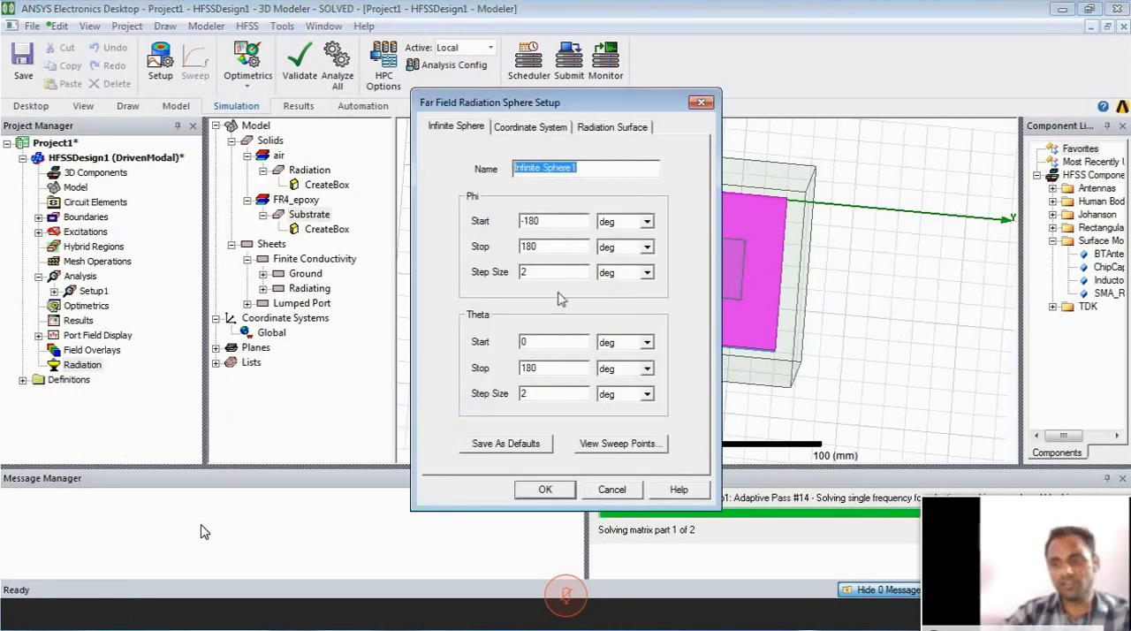
pyautogui.click(545, 489)
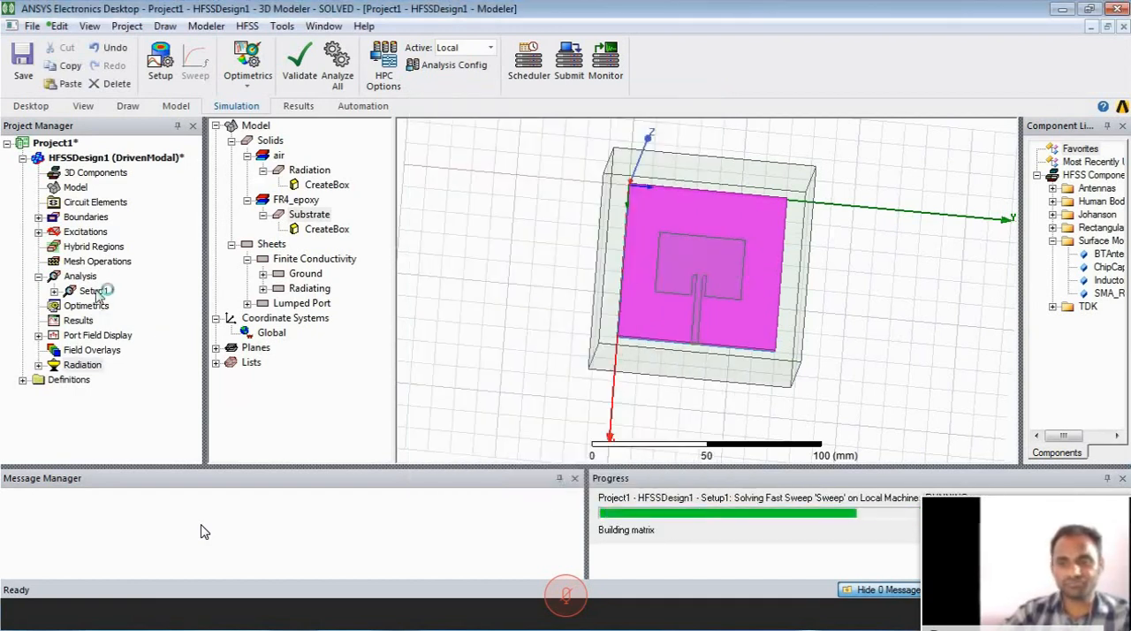
# - Create a rectangular modal solution data plot of S(1,1) in dB against frequency for Setup1 : Sweep
pyautogui.click(82, 323)
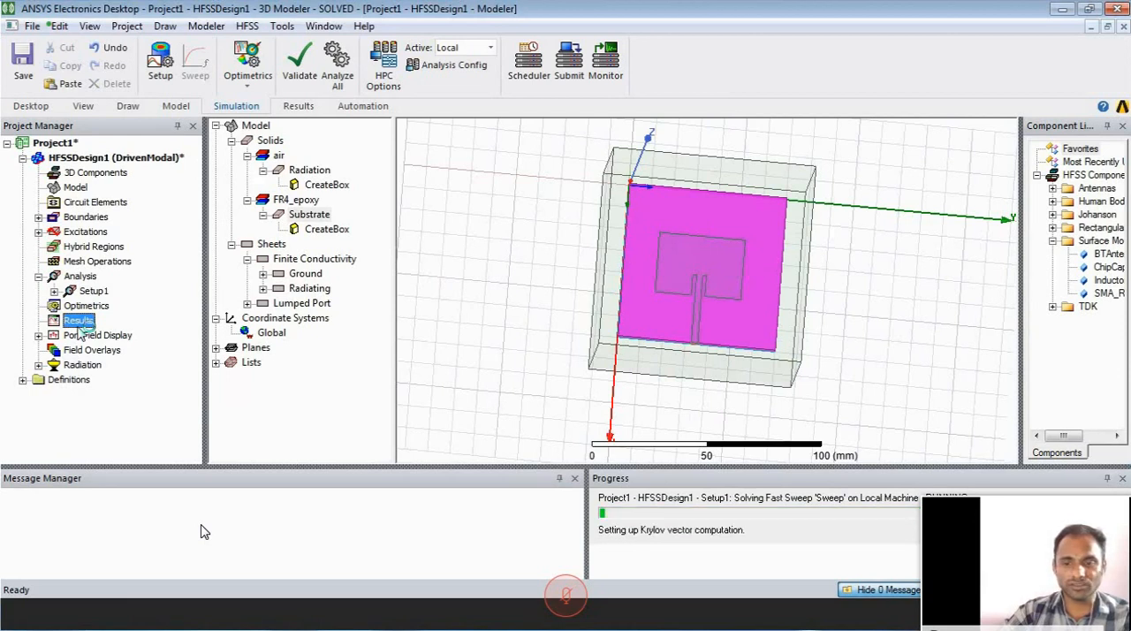
pyautogui.rightClick(82, 327)
pyautogui.moveTo(288, 93)
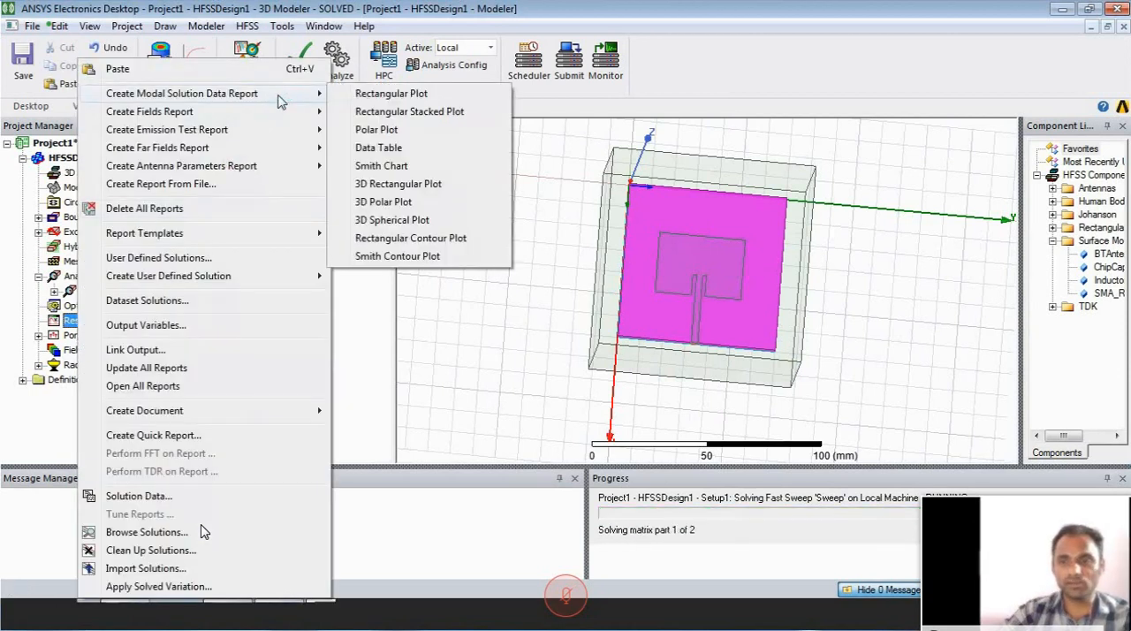
pyautogui.click(402, 95)
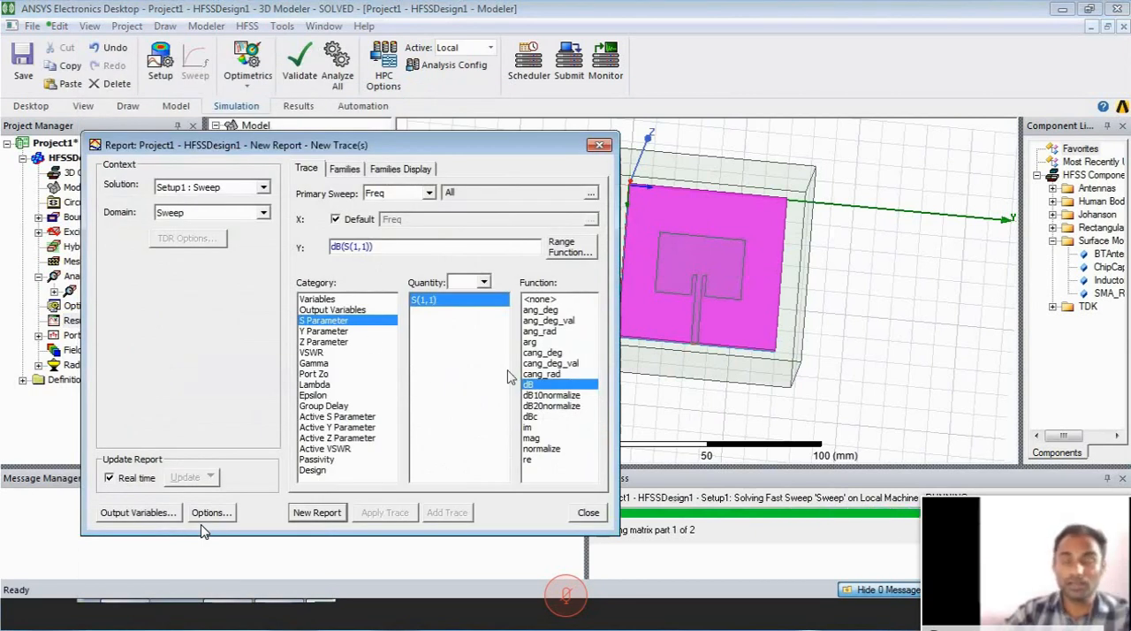
pyautogui.click(310, 513)
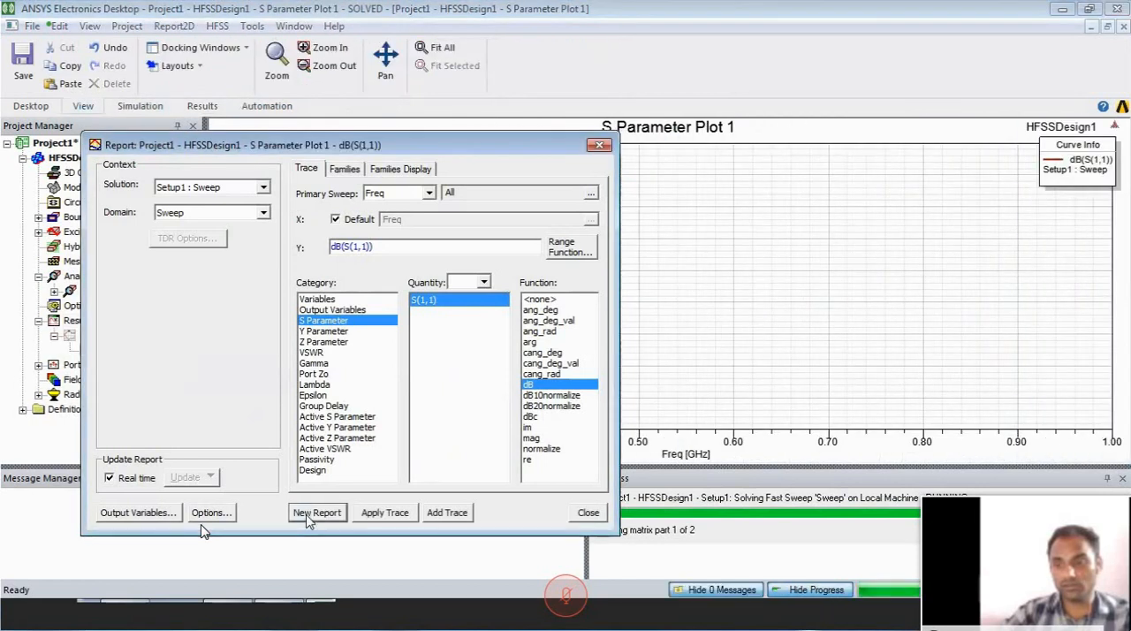
# - Create a second report plotting VSWR(1) against frequency, and close the report settings
pyautogui.click(319, 353)
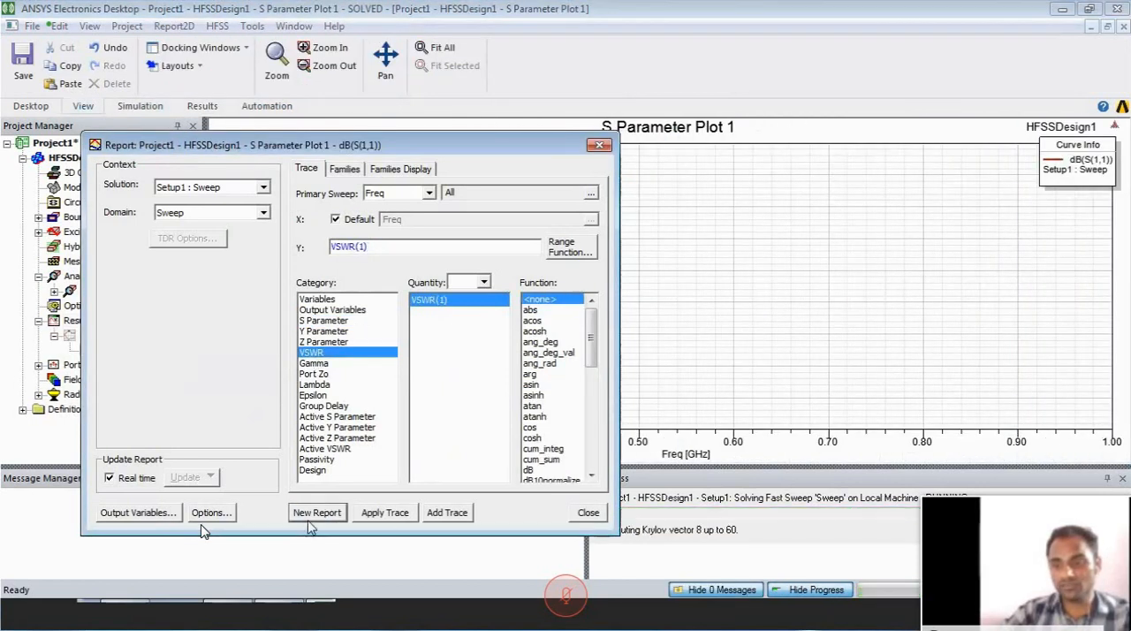
pyautogui.click(311, 517)
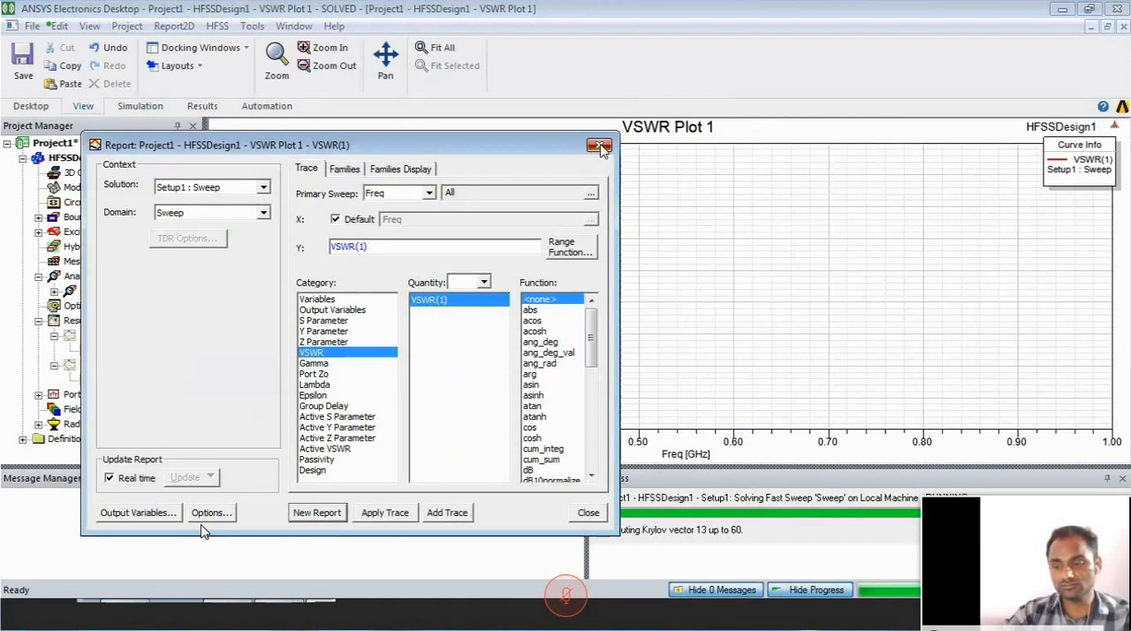
pyautogui.click(600, 146)
# - Open the S parameter plot, add a marker at the deepest dip at 2.4 GHz, and move the marker table into empty plot space
pyautogui.doubleClick(107, 335)
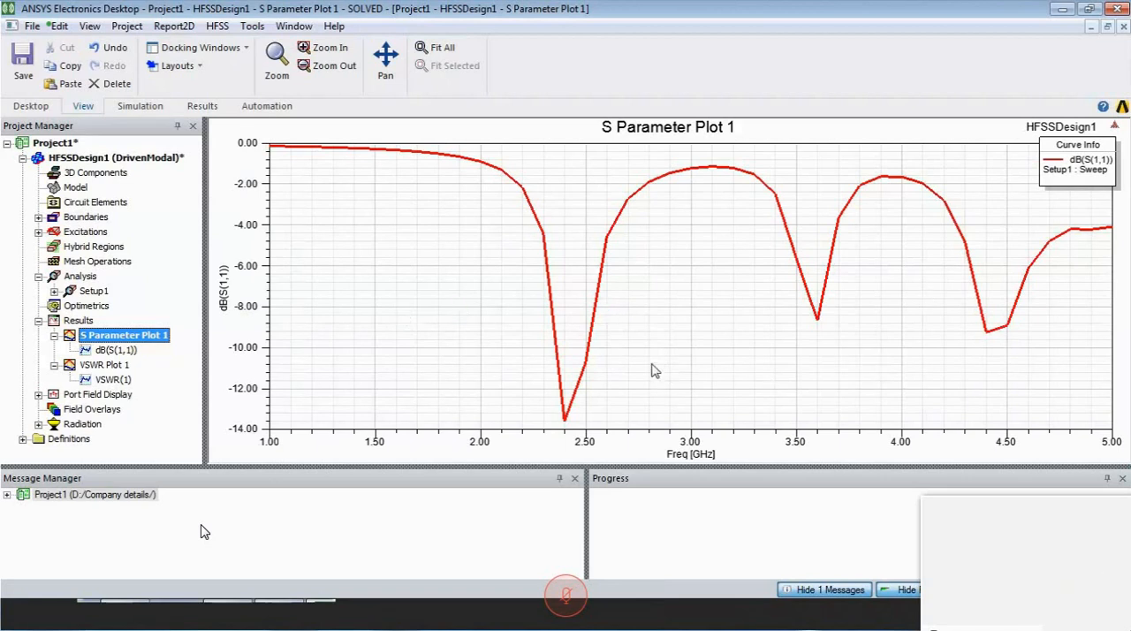
pyautogui.rightClick(656, 335)
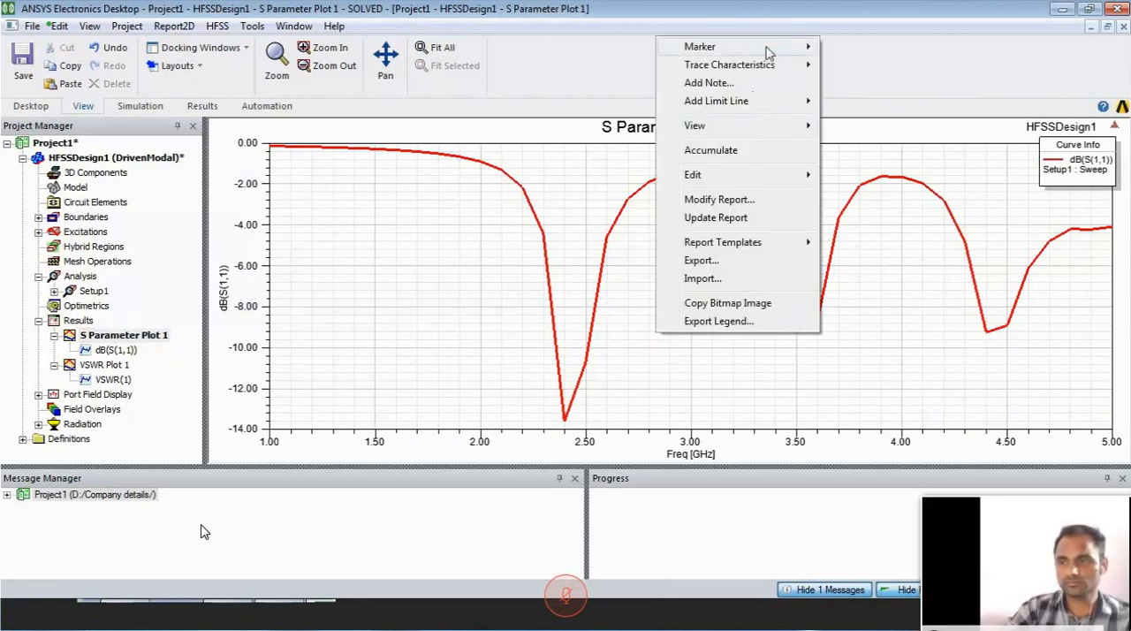
pyautogui.moveTo(767, 48)
pyautogui.click(858, 46)
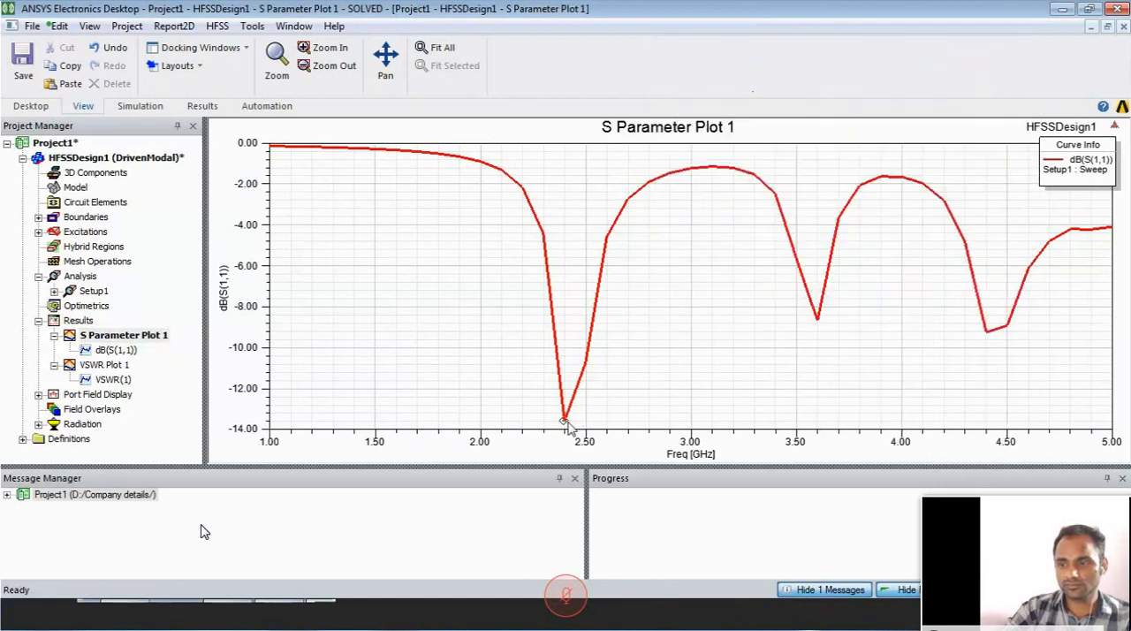
pyautogui.click(569, 428)
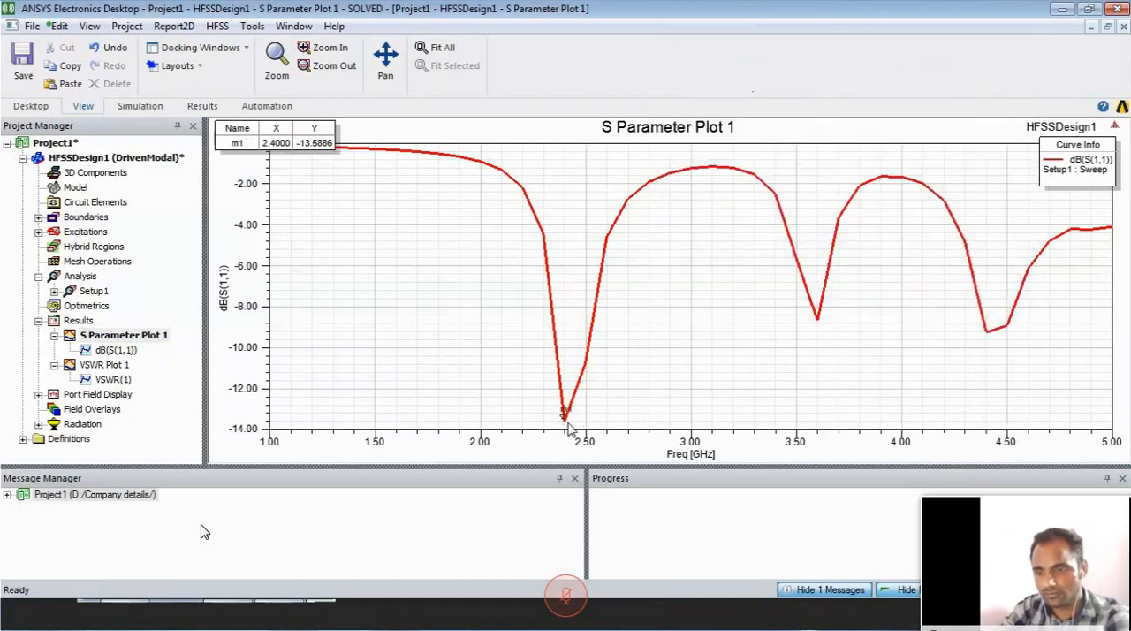
pyautogui.moveTo(311, 143); pyautogui.dragTo(434, 269)
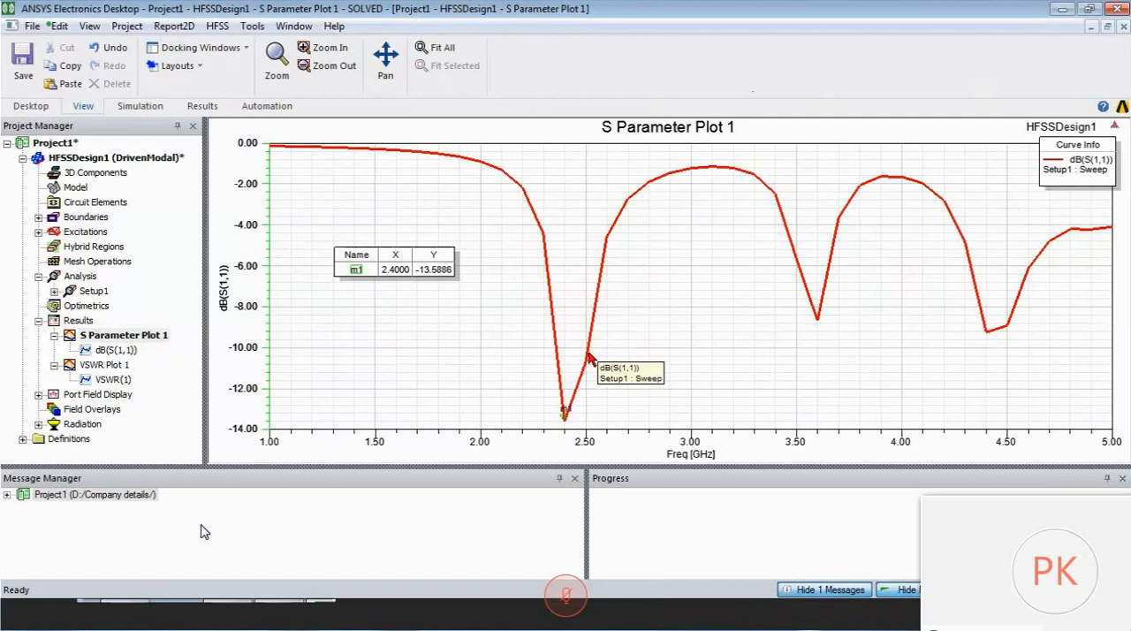
# - Add a Y marker to the S parameter plot and place it at about -10 dB
pyautogui.rightClick(621, 364)
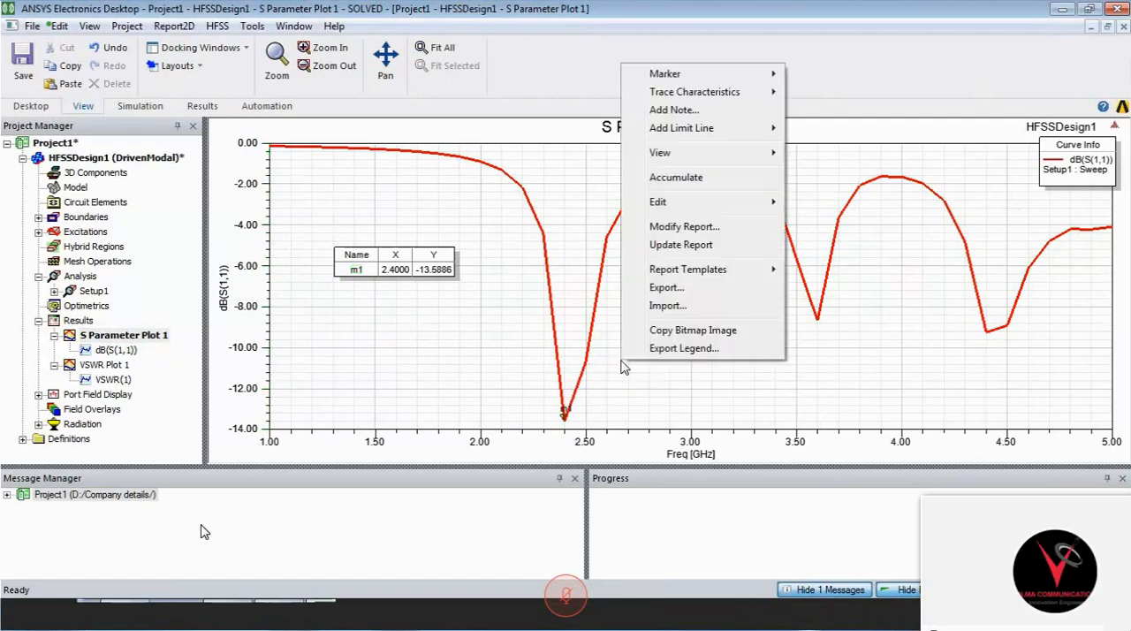
pyautogui.moveTo(696, 76)
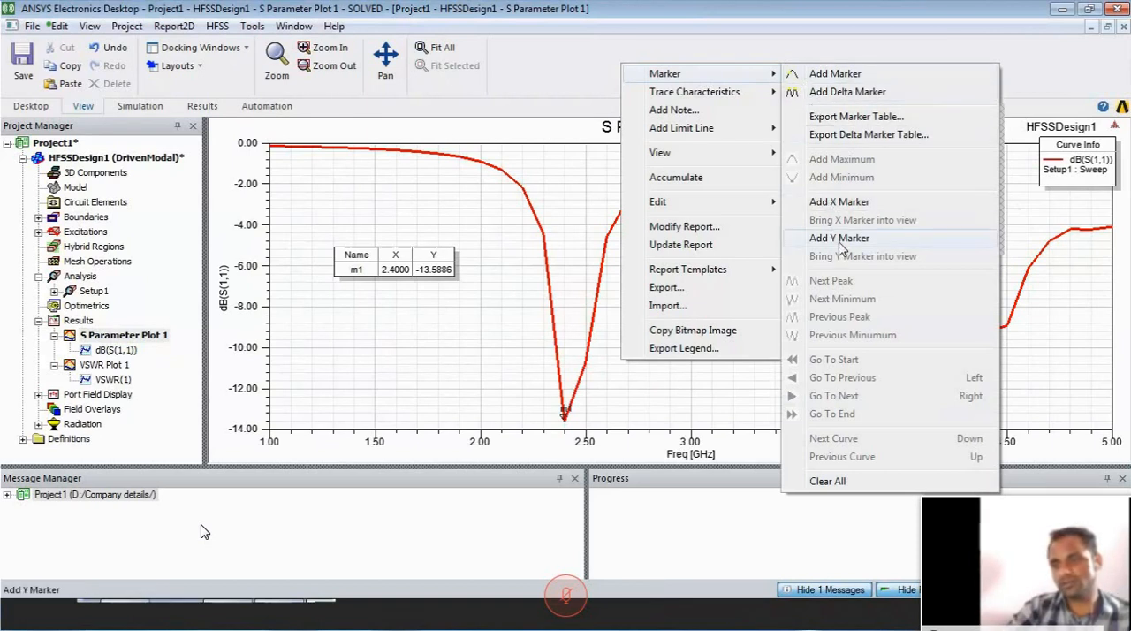
pyautogui.click(835, 203)
pyautogui.moveTo(224, 436); pyautogui.dragTo(222, 347)
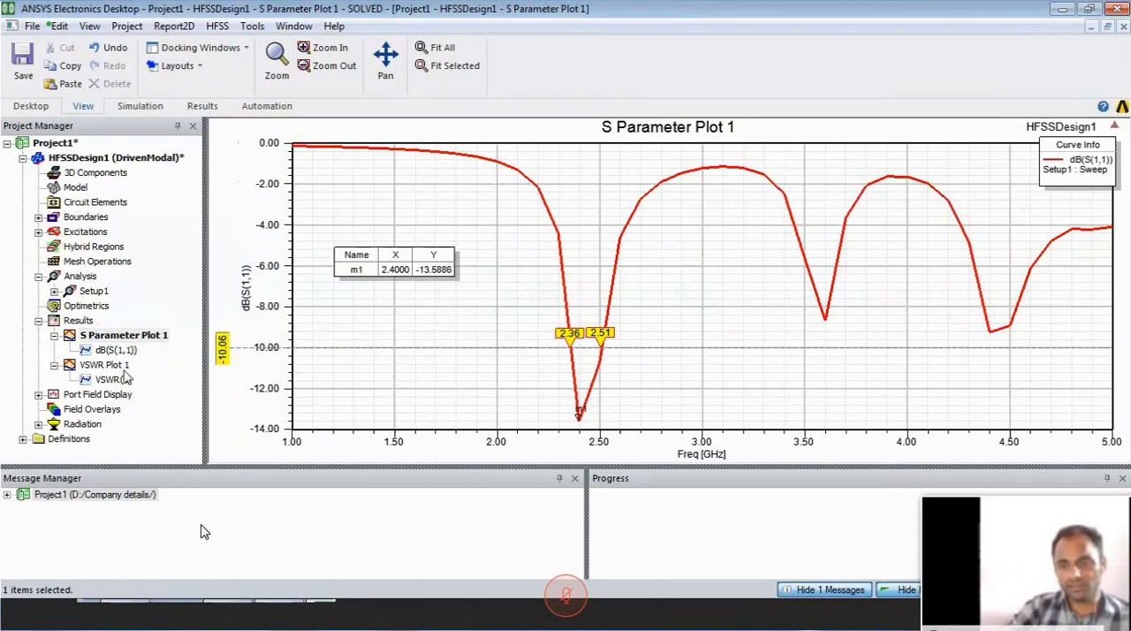
# - Open the VSWR plot and scale its Y axis to a maximum of 3 with a spacing of 0.1
pyautogui.doubleClick(111, 365)
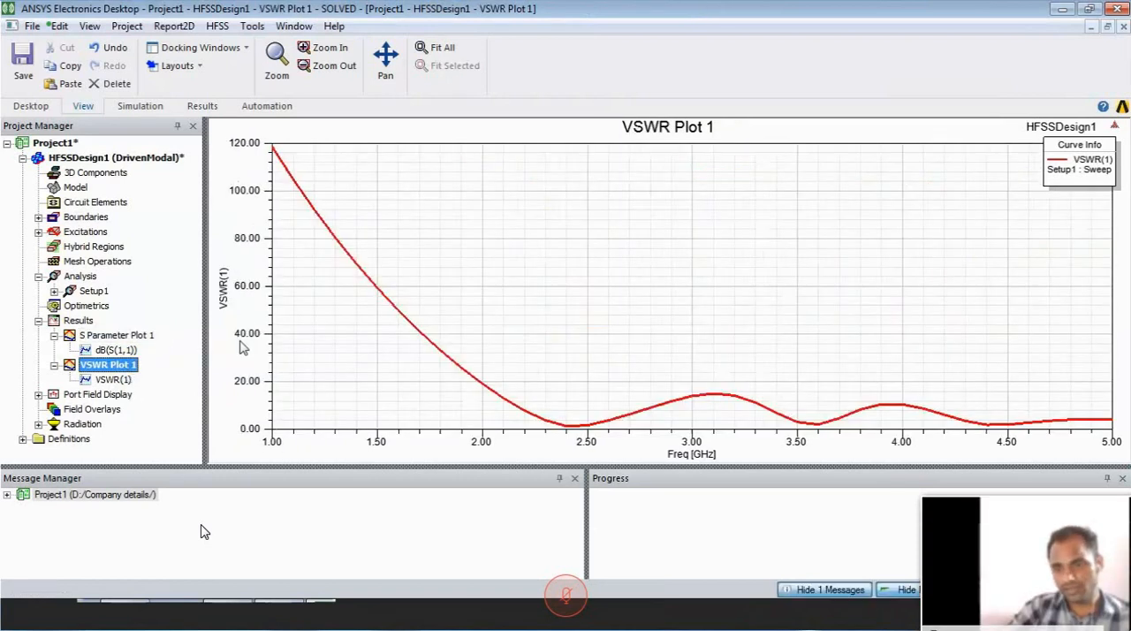
pyautogui.doubleClick(240, 335)
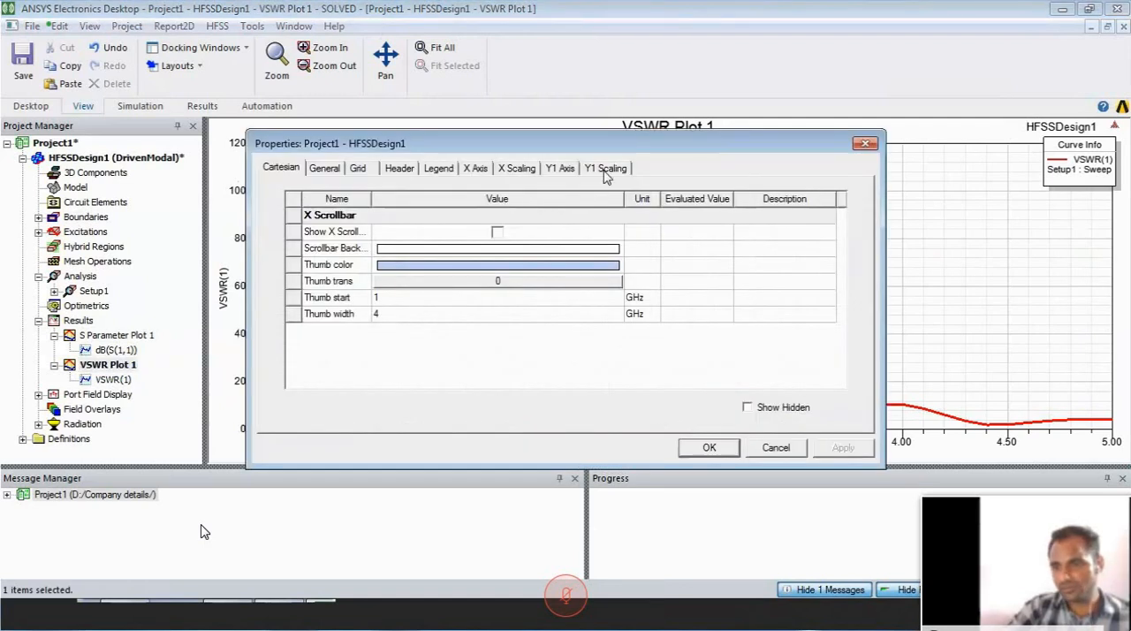
pyautogui.click(605, 167)
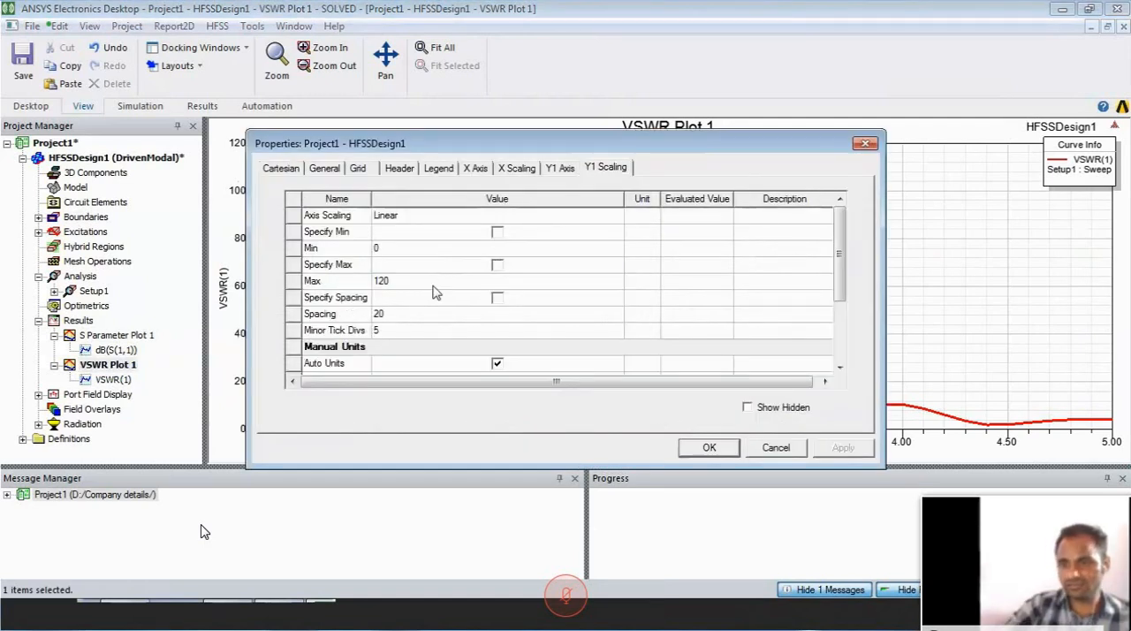
pyautogui.click(433, 283)
pyautogui.write('3')
pyautogui.click(427, 314)
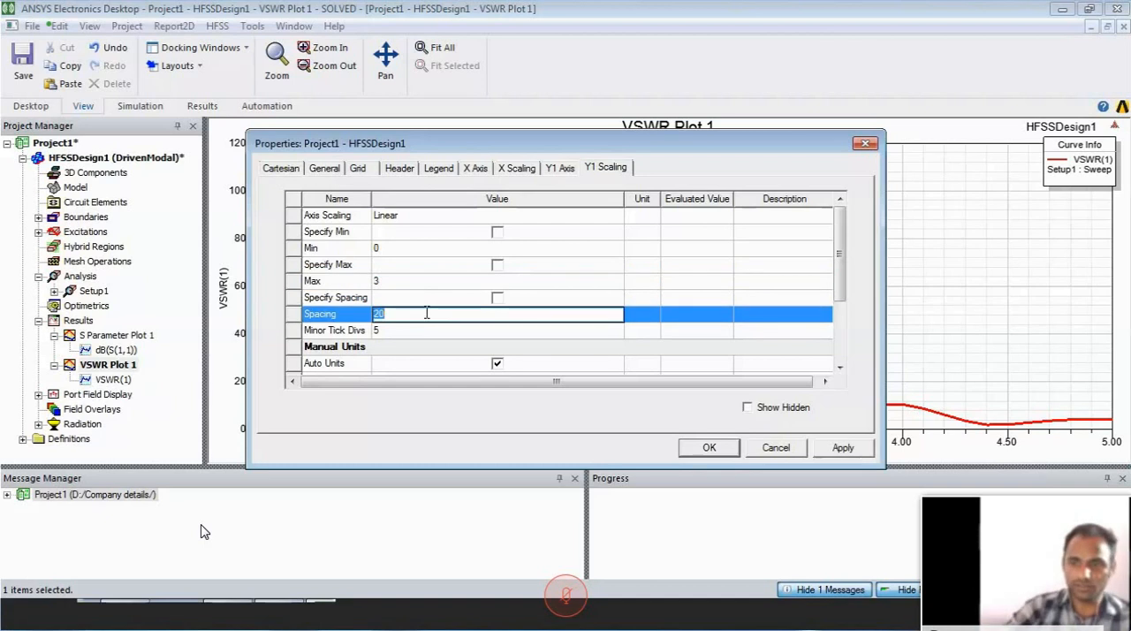
pyautogui.write('0')
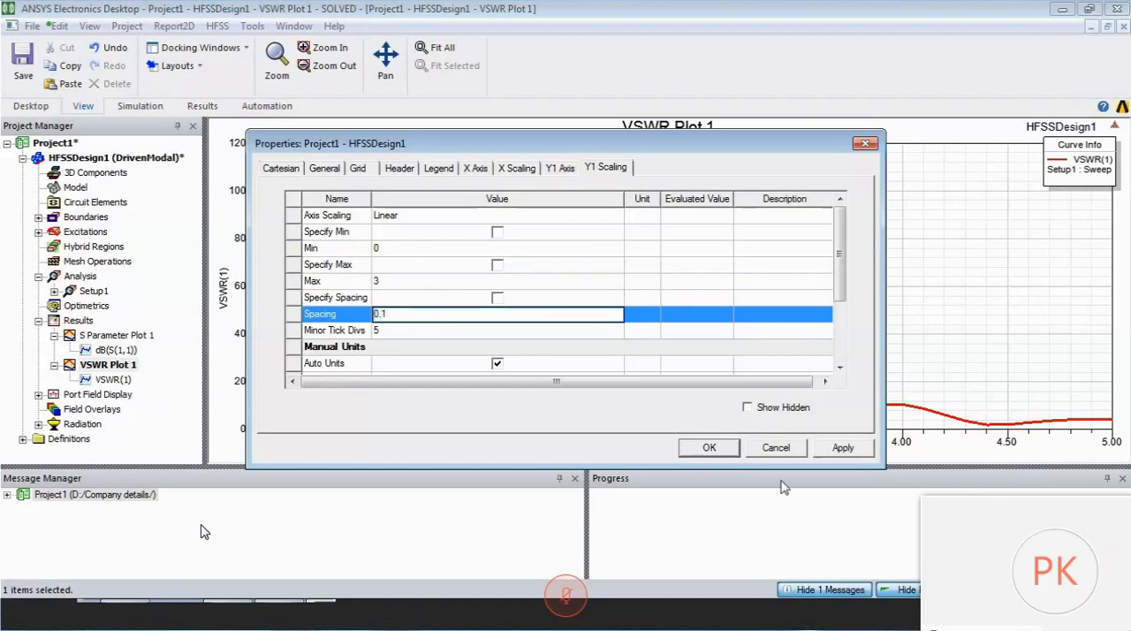
pyautogui.click(842, 448)
pyautogui.click(707, 448)
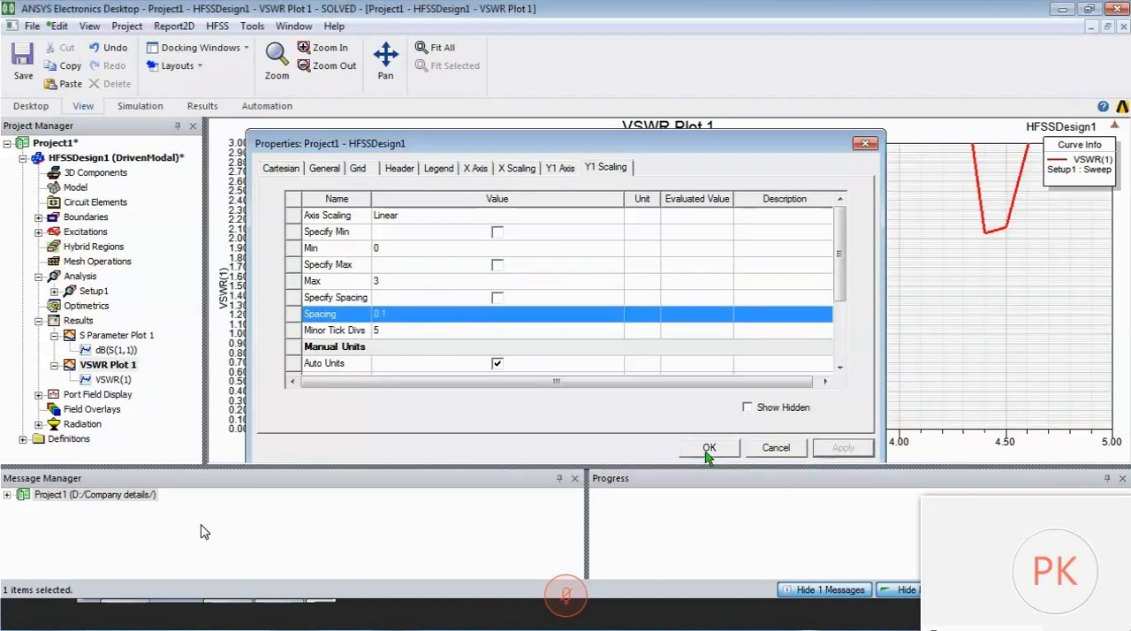
# - Add a marker at the VSWR curve's lowest point at 2.4 GHz and move the marker table into empty plot space
pyautogui.rightClick(448, 329)
pyautogui.moveTo(601, 43)
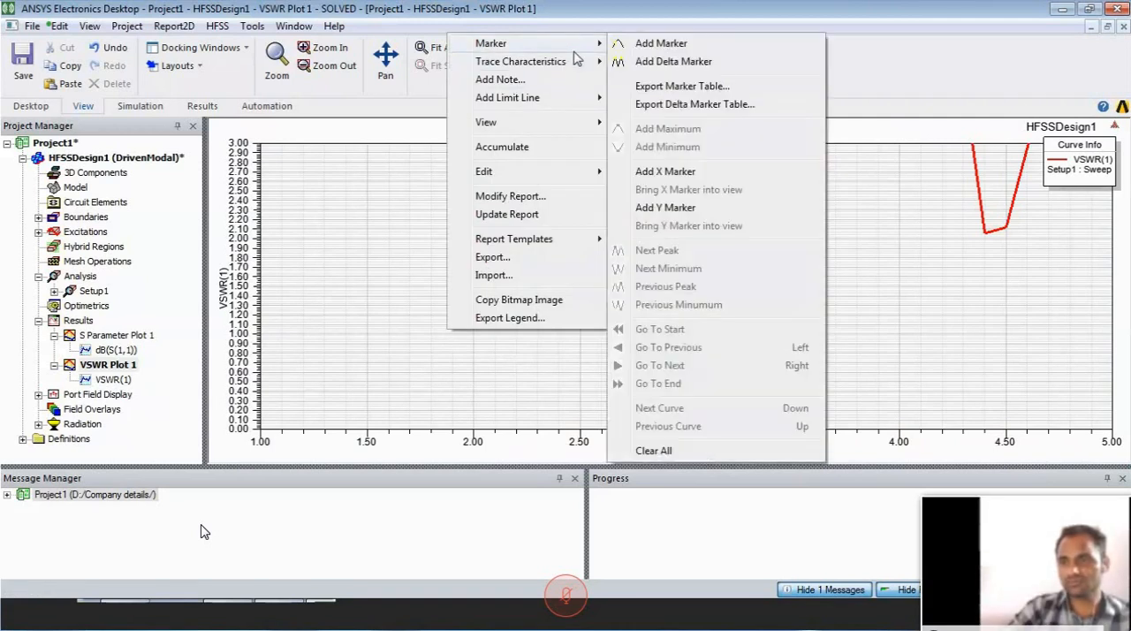
pyautogui.click(638, 40)
pyautogui.click(575, 281)
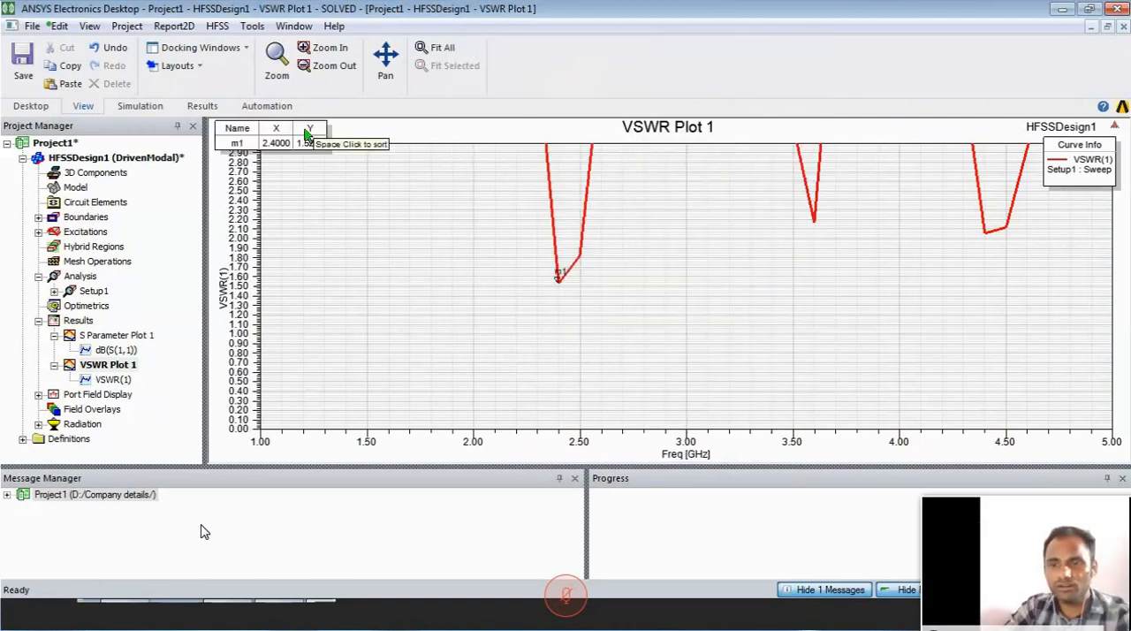
pyautogui.moveTo(309, 139); pyautogui.dragTo(433, 227)
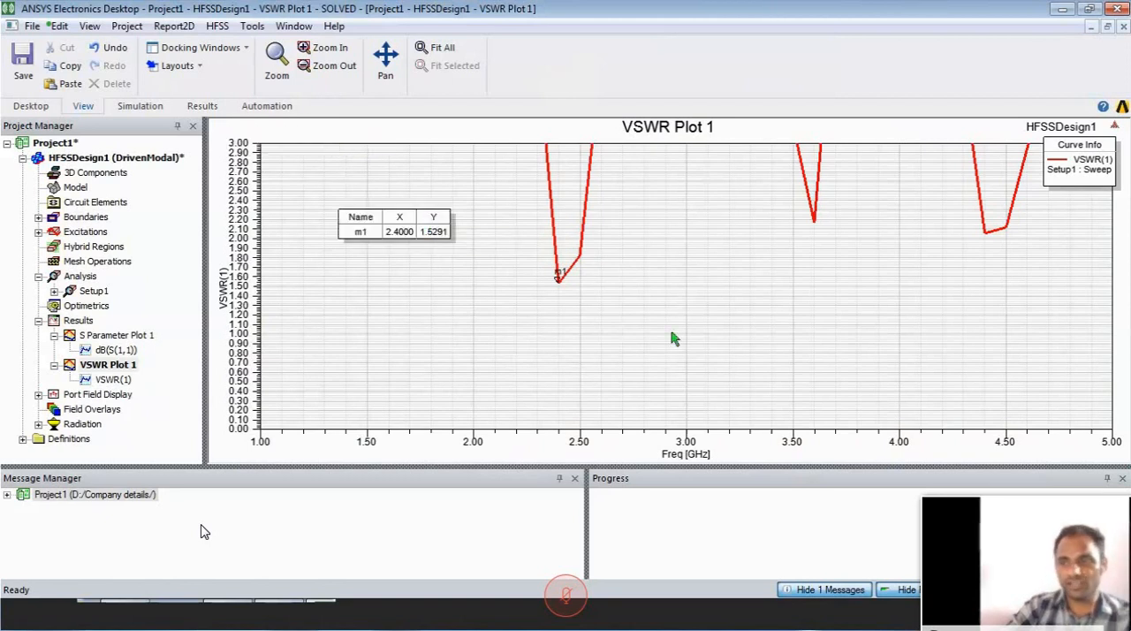
# - Return to the 3D model and hide the feed, ground, radiating patch and radiation box, leaving only the substrate shown
pyautogui.click(77, 320)
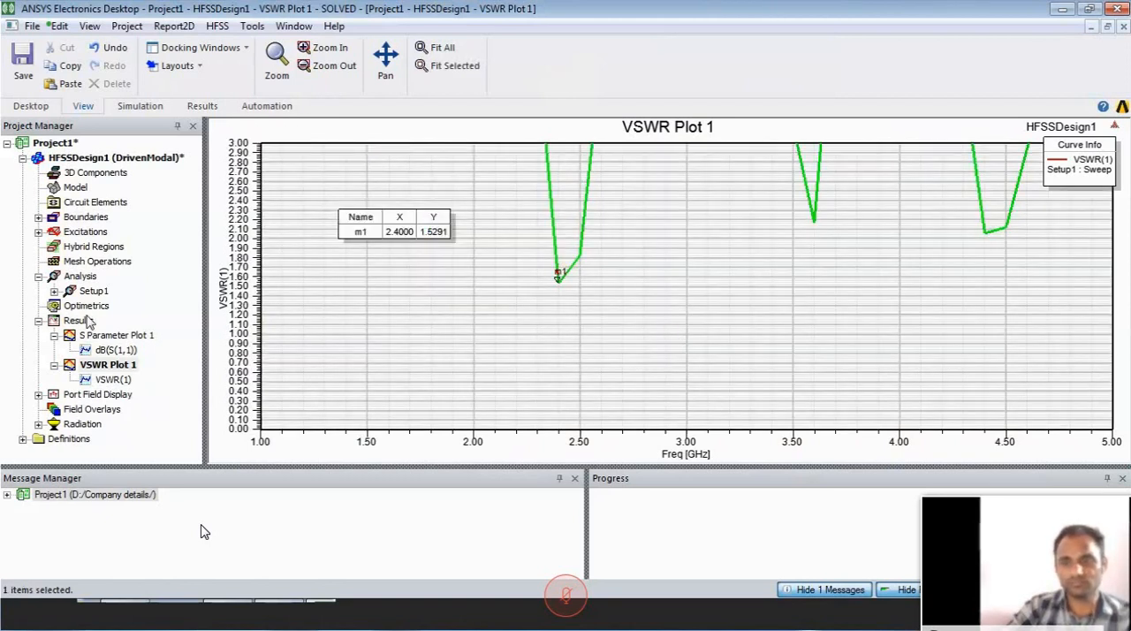
pyautogui.click(120, 158)
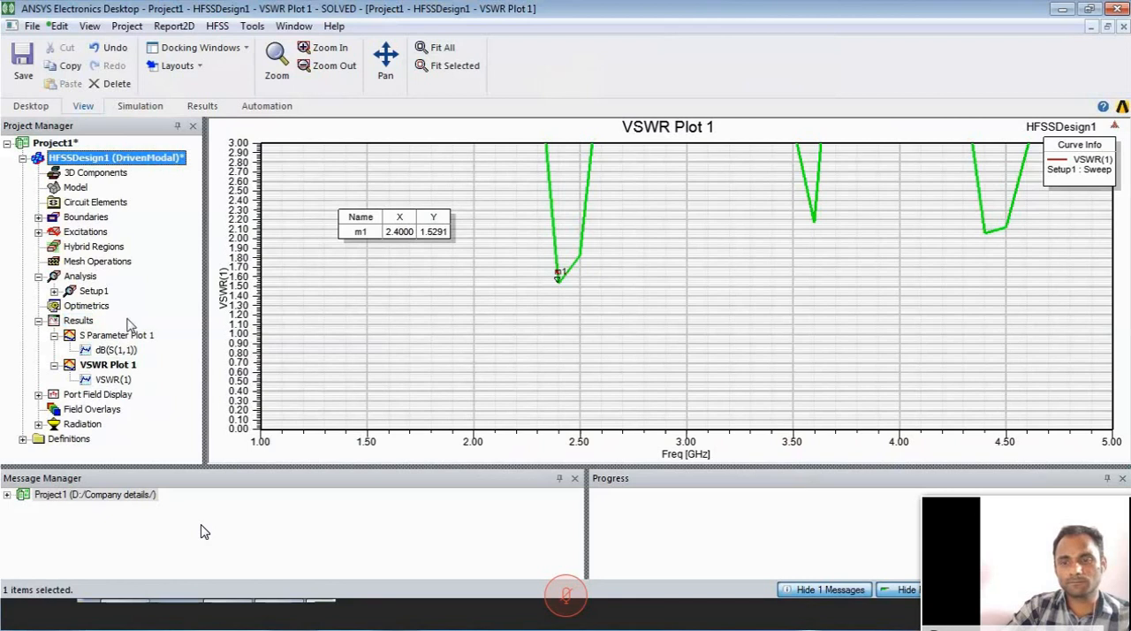
pyautogui.doubleClick(135, 158)
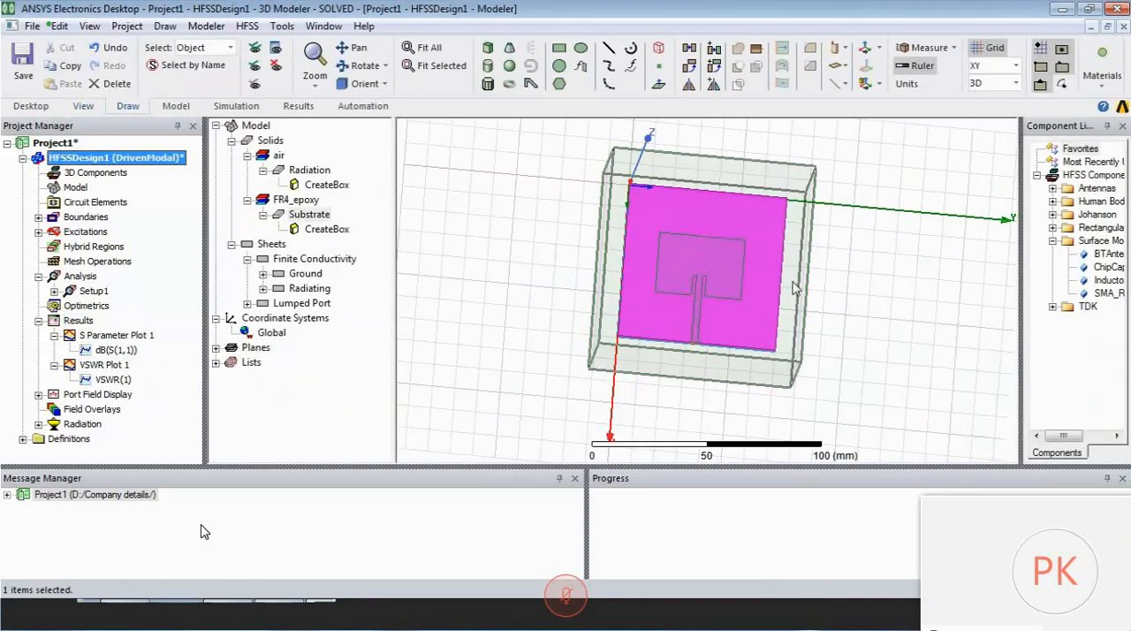
pyautogui.moveTo(824, 184)
pyautogui.keyDown('alt'); pyautogui.mouseDown()
pyautogui.moveTo(793, 180)
pyautogui.moveTo(851, 200)
pyautogui.moveTo(823, 201)
pyautogui.mouseUp(); pyautogui.keyUp('alt')
pyautogui.click(277, 47)
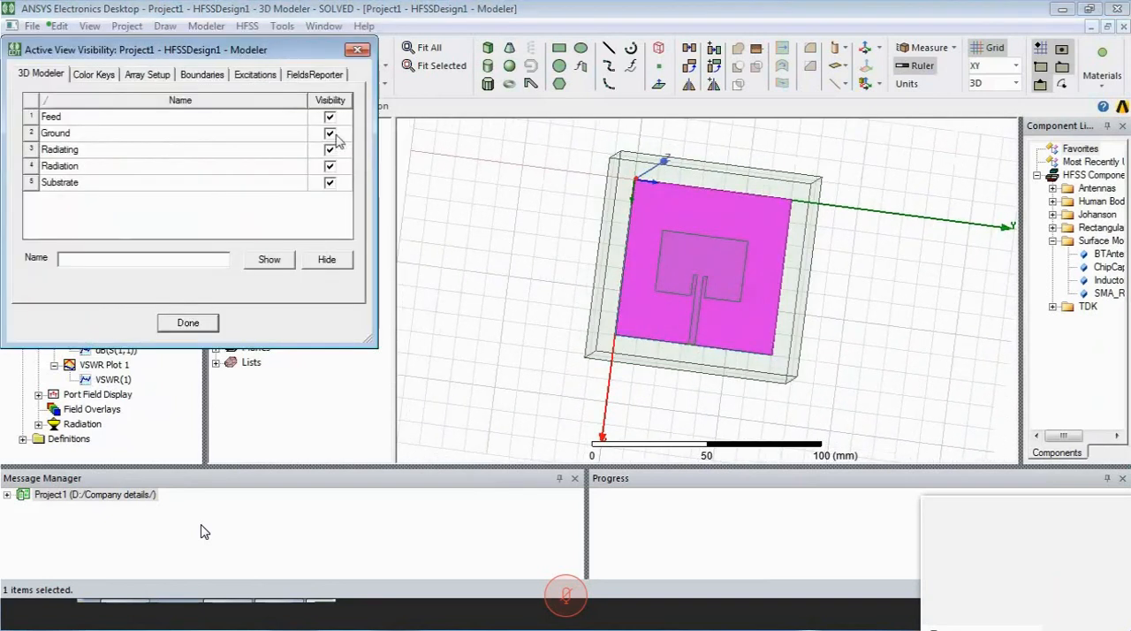
pyautogui.click(330, 117)
pyautogui.click(330, 133)
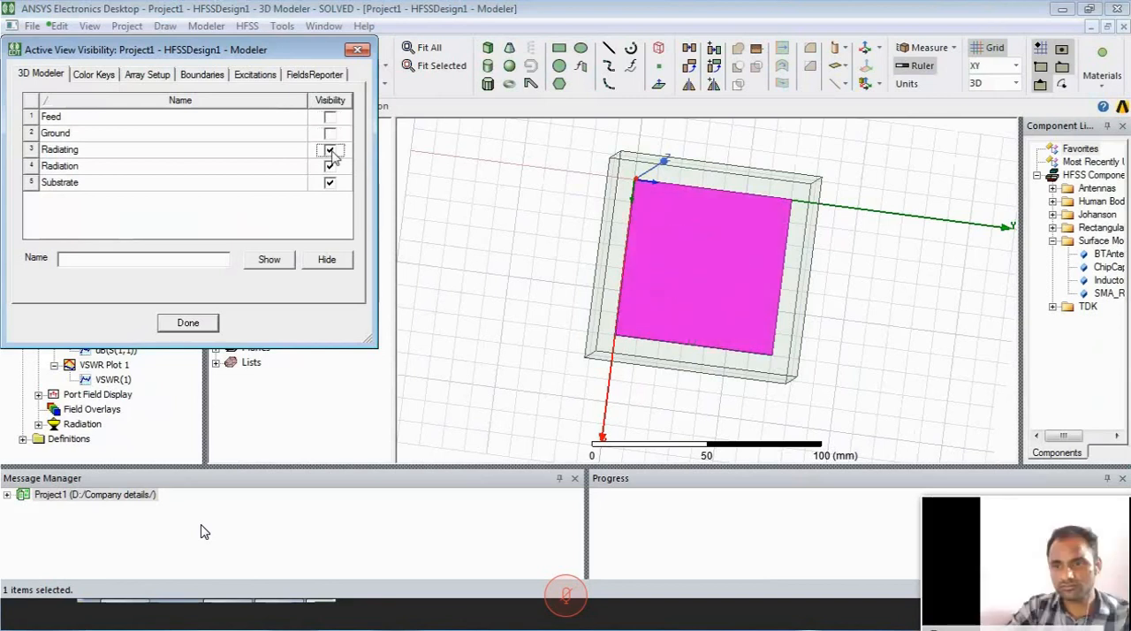
pyautogui.click(330, 149)
pyautogui.click(330, 166)
pyautogui.click(329, 182)
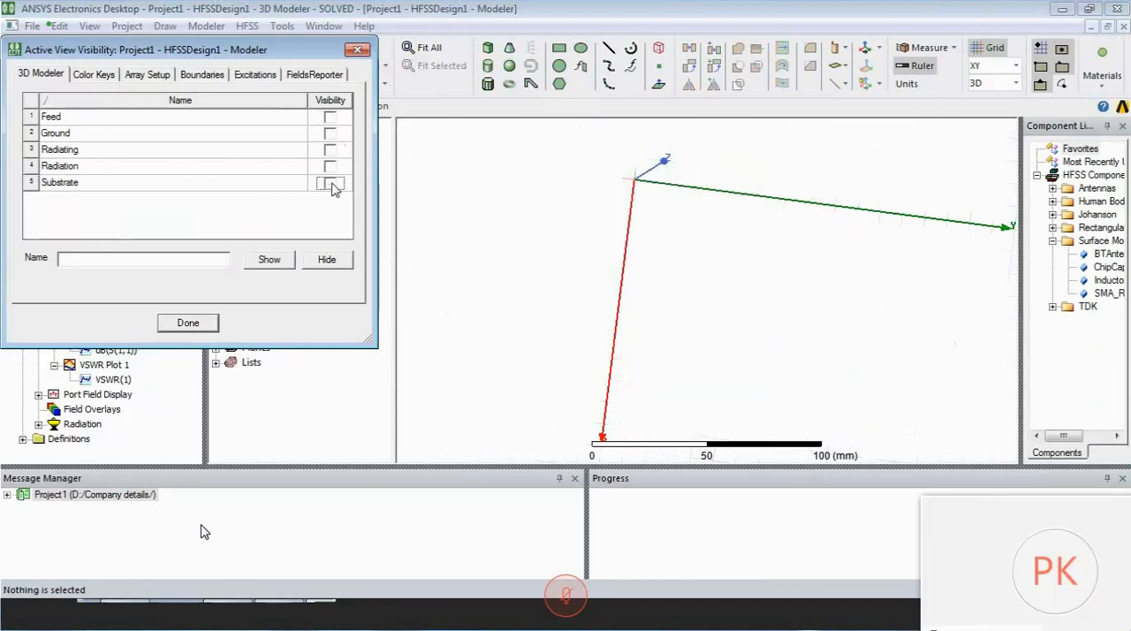
pyautogui.click(330, 183)
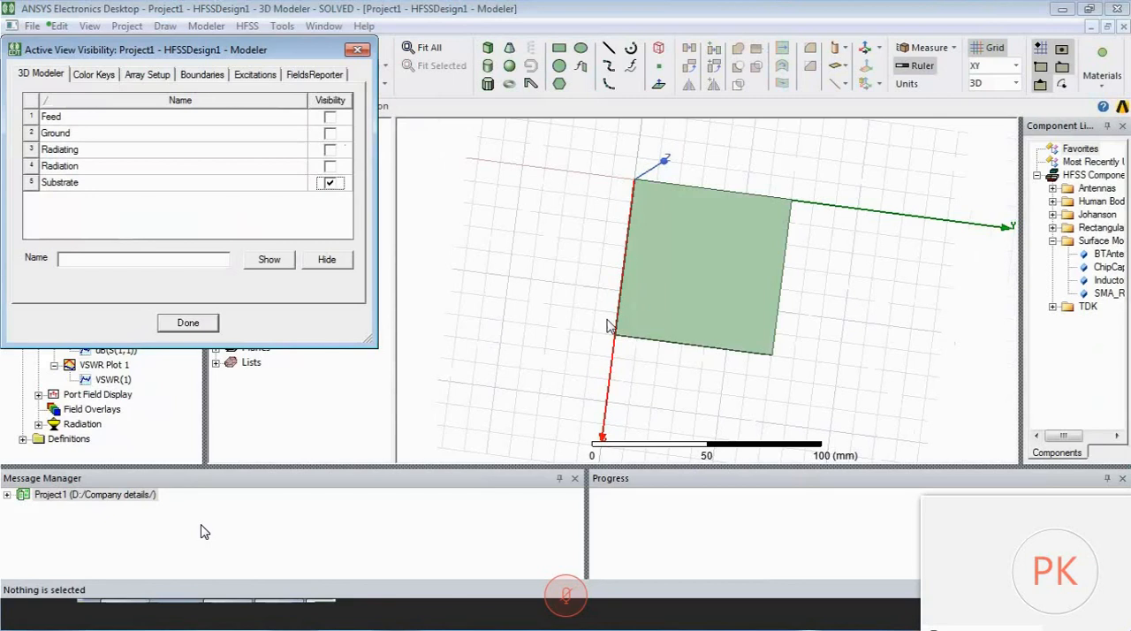
pyautogui.click(608, 325)
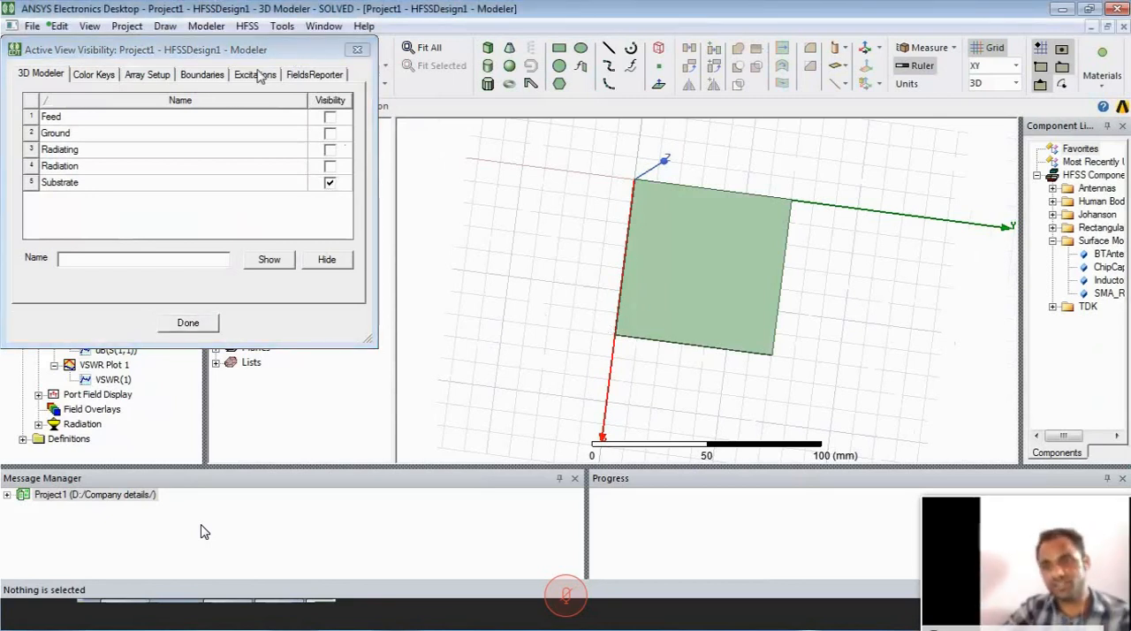
pyautogui.moveTo(188, 51)
pyautogui.mouseDown()
pyautogui.moveTo(194, 208)
pyautogui.moveTo(162, 253)
pyautogui.moveTo(158, 301)
pyautogui.mouseUp()
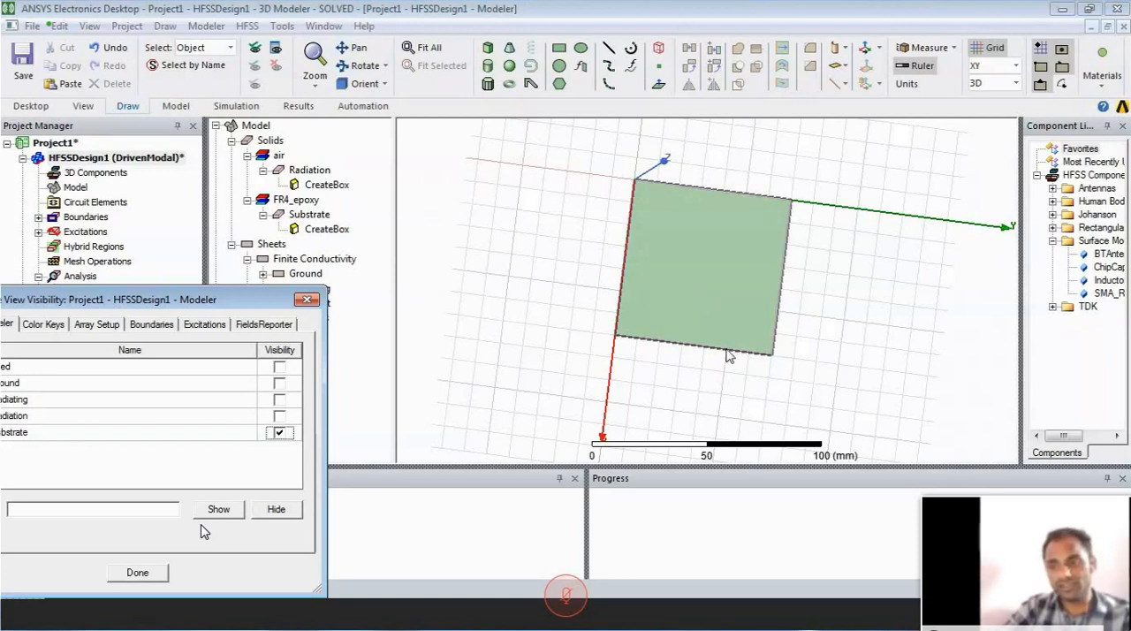
# - Review the position and size properties of the substrate box and the ground rectangle
pyautogui.doubleClick(328, 231)
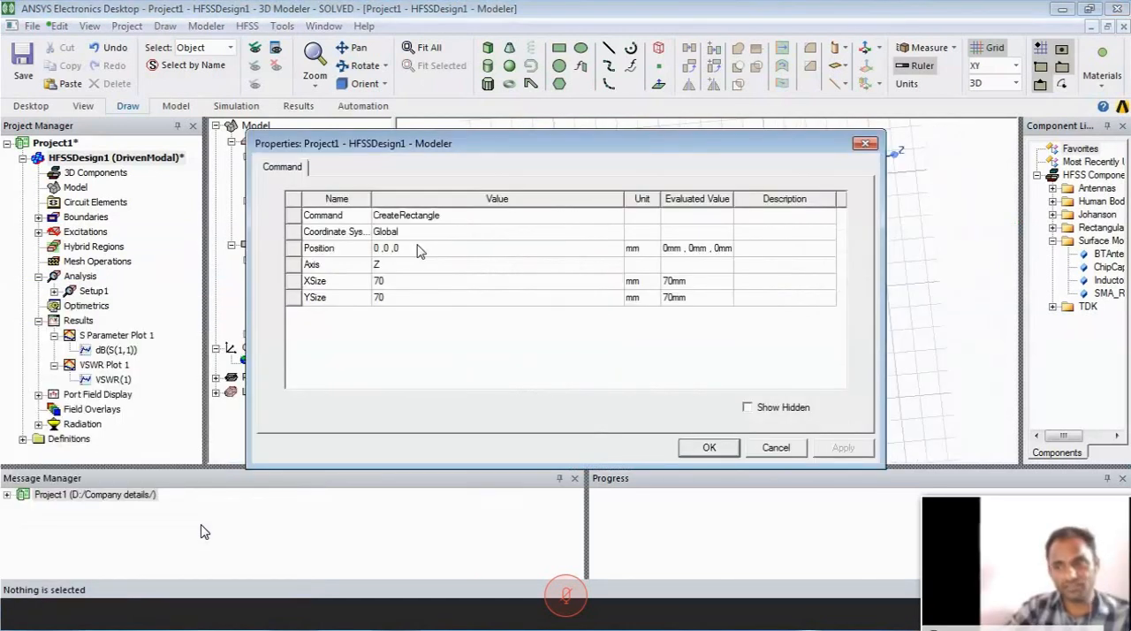
pyautogui.press('Return')
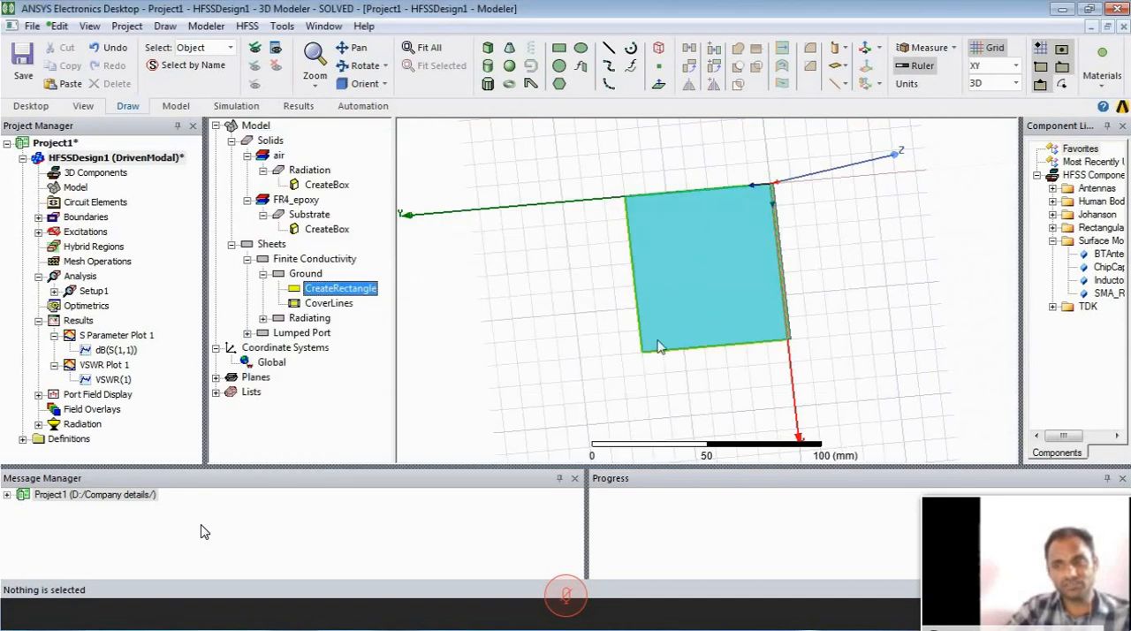
pyautogui.keyDown('alt'); pyautogui.moveTo(784, 272); pyautogui.dragTo(428, 333); pyautogui.keyUp('alt')
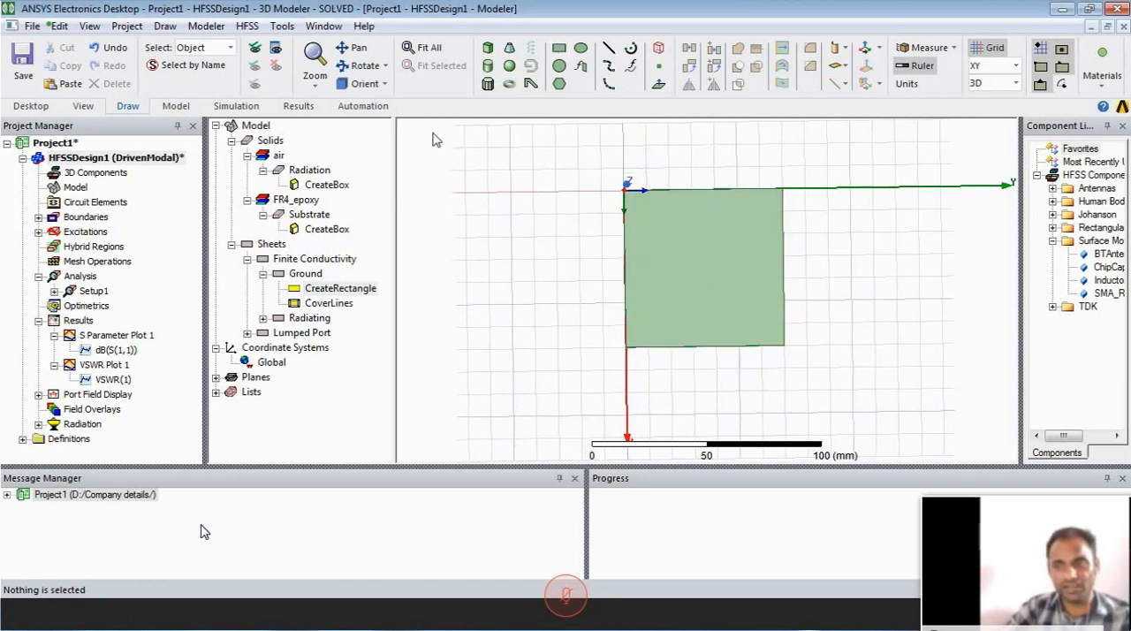
# - Make the Radiating patch visible again alongside the ground and substrate, and select it in the model
pyautogui.click(276, 48)
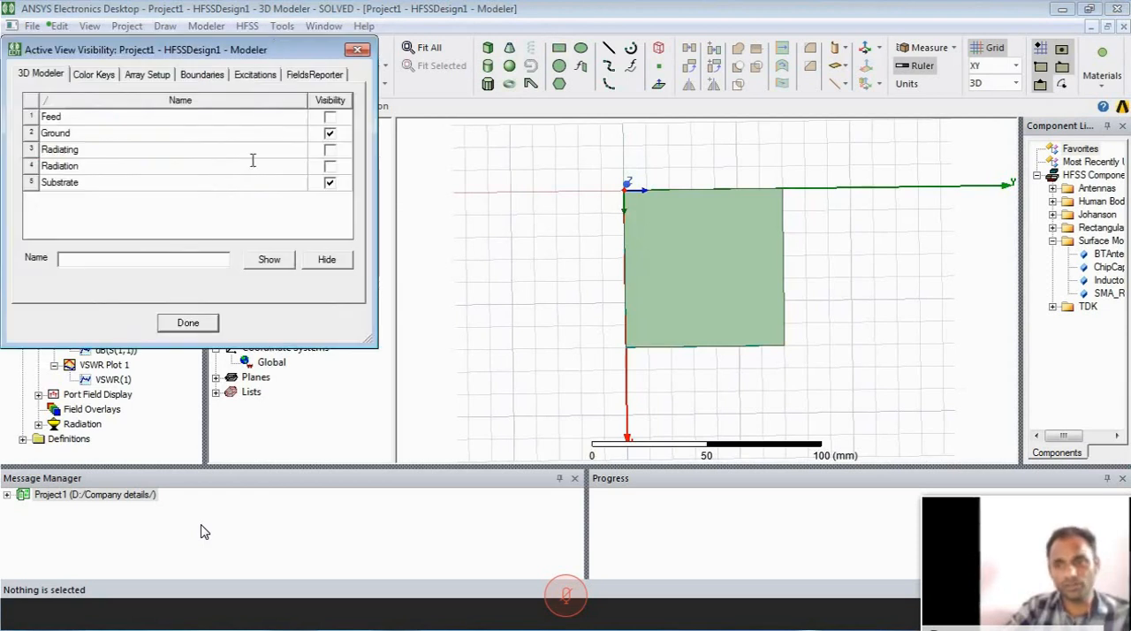
pyautogui.click(330, 151)
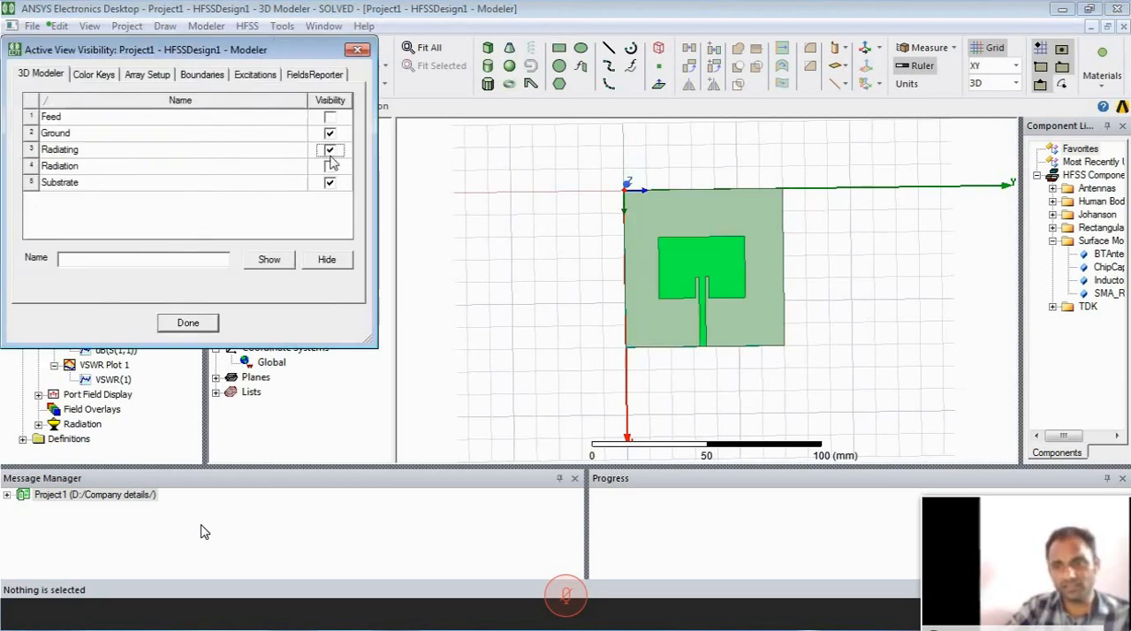
pyautogui.click(193, 322)
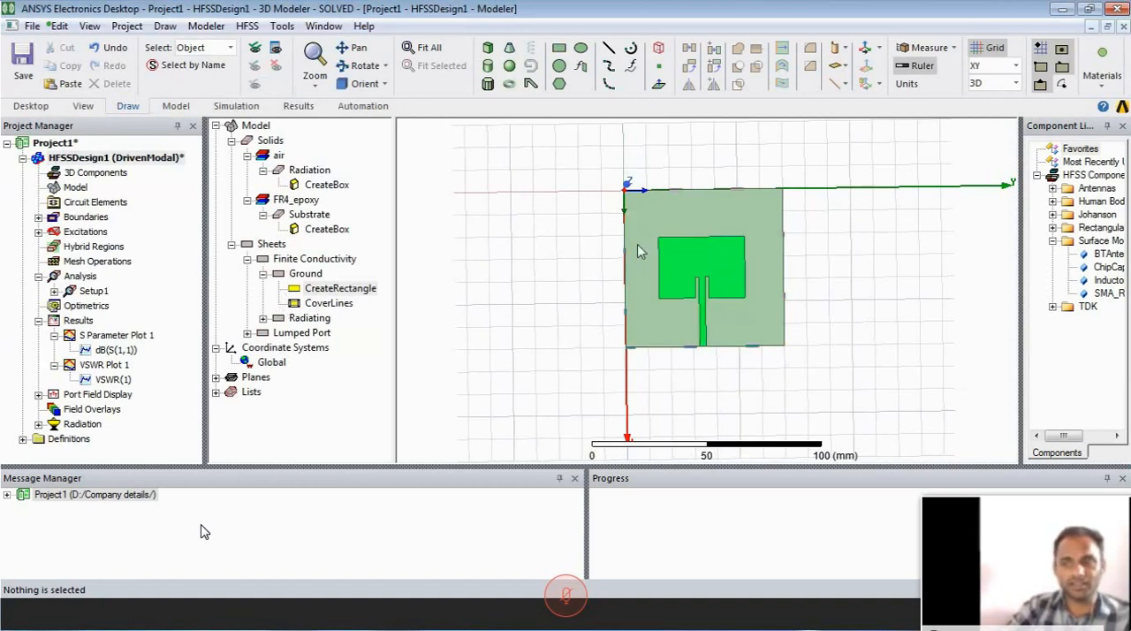
pyautogui.moveTo(655, 249); pyautogui.dragTo(720, 277, button='middle')
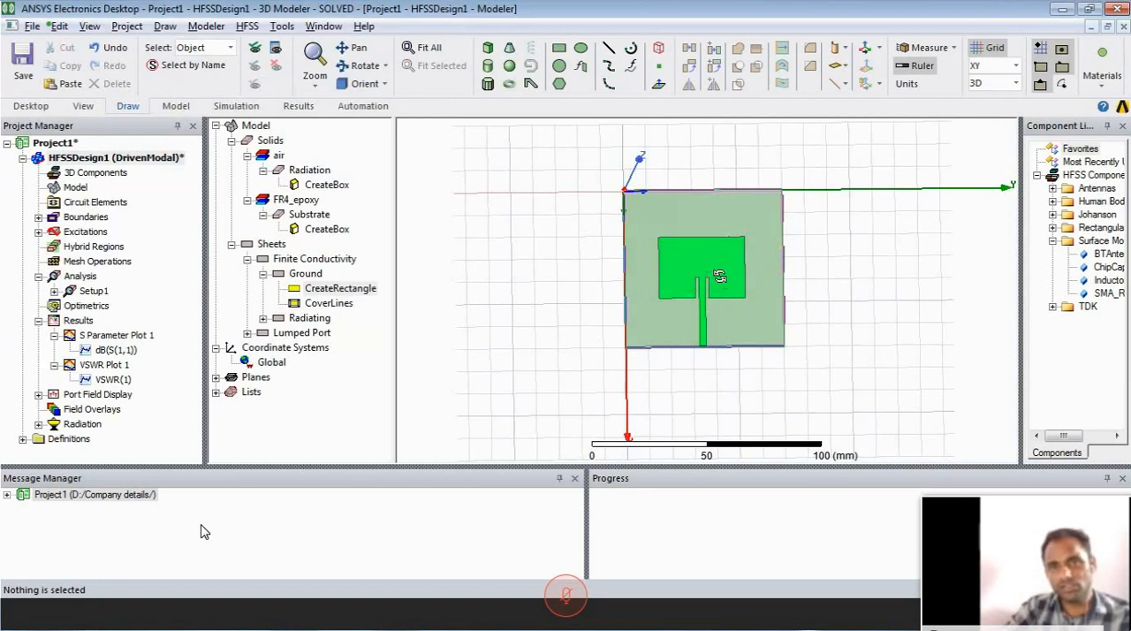
pyautogui.moveTo(720, 277); pyautogui.dragTo(724, 277, button='middle')
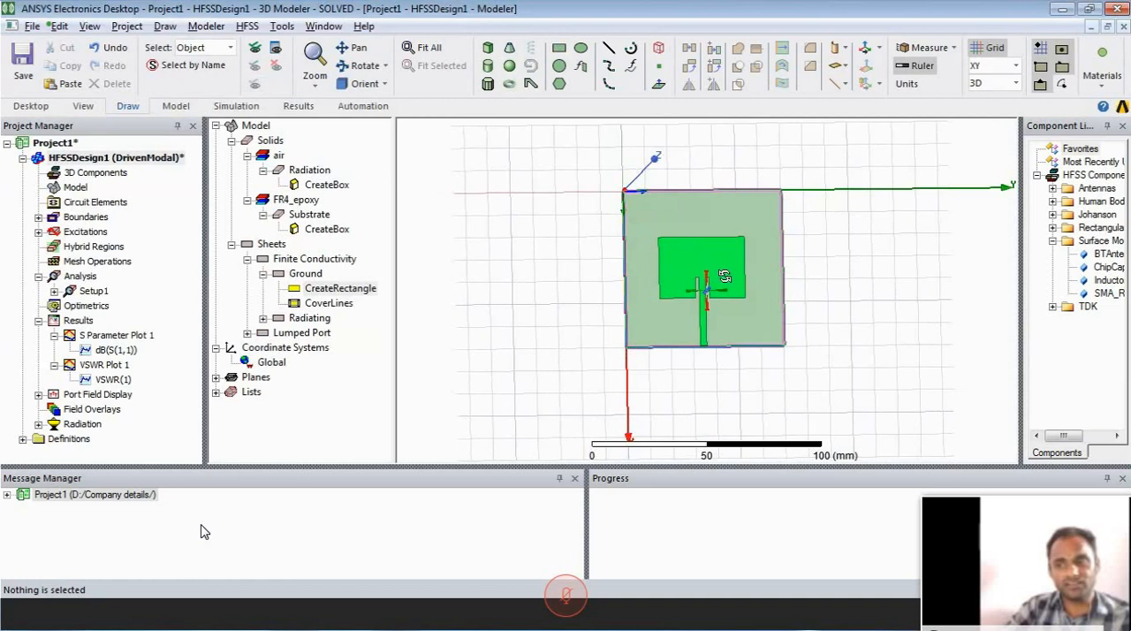
pyautogui.click(662, 302)
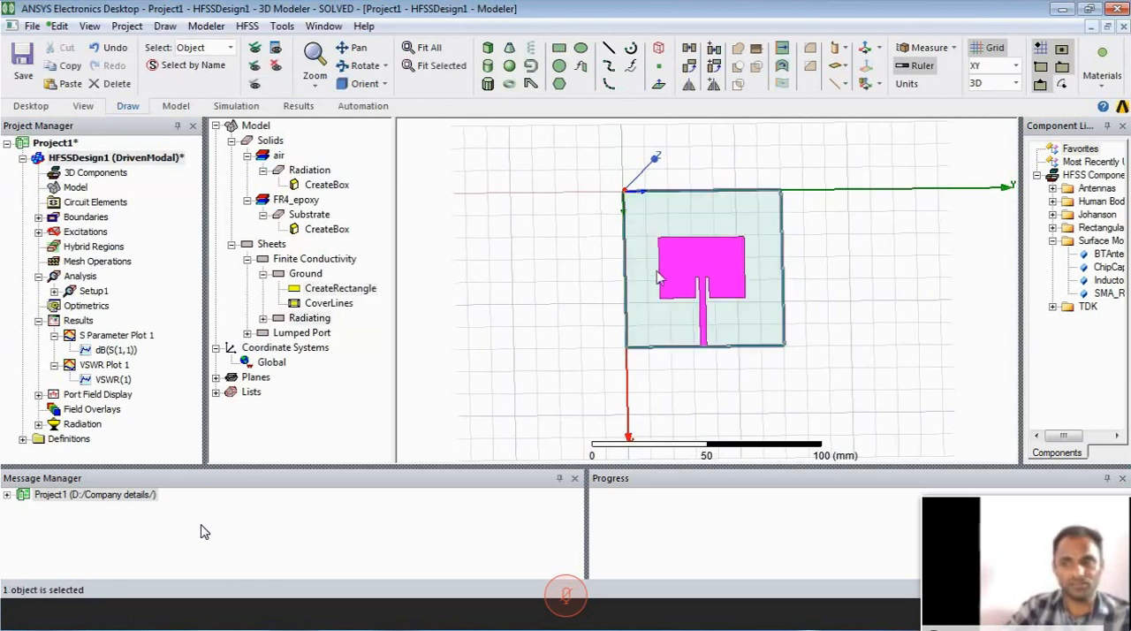
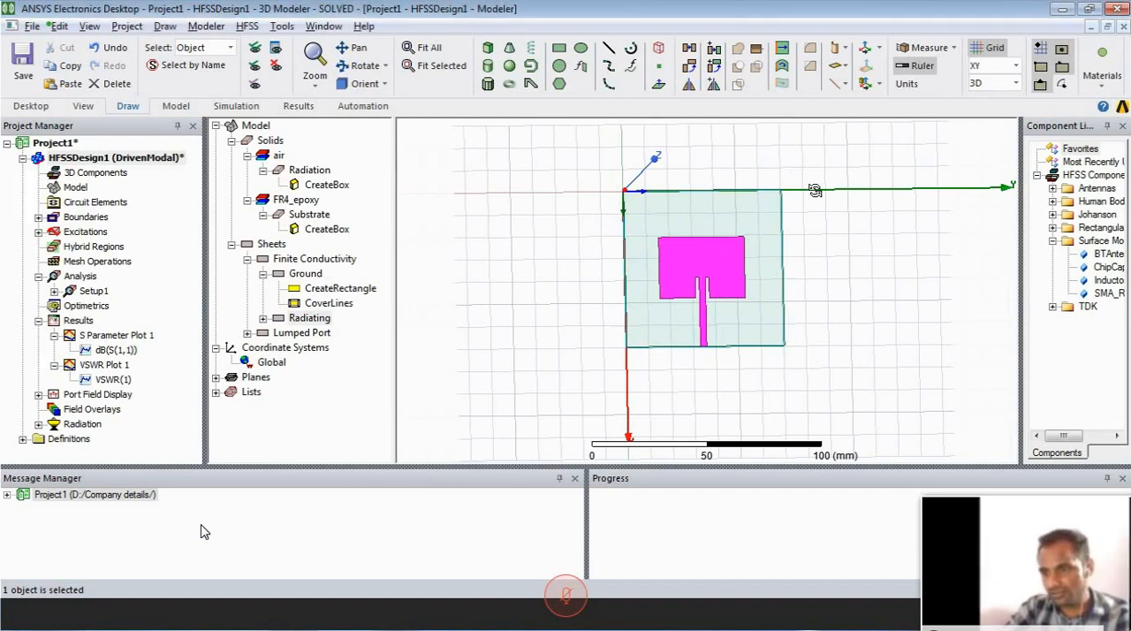
# - Turn the model to face the XY plane and list the sheets under Lumped Port in the model tree
pyautogui.moveTo(814, 190); pyautogui.dragTo(847, 274)
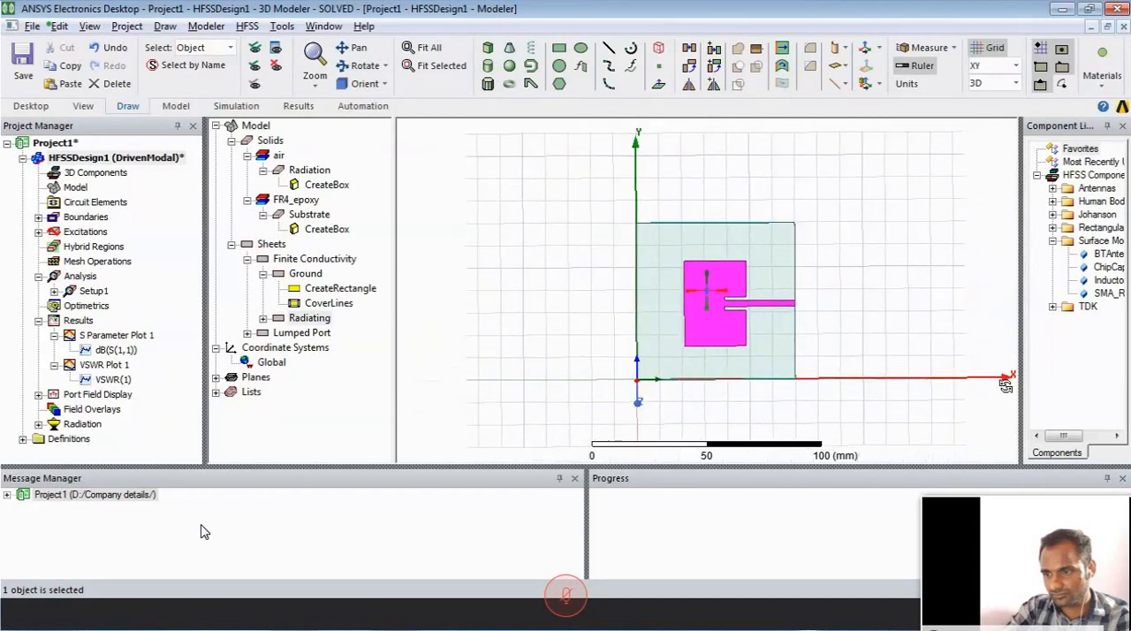
pyautogui.keyDown('alt'); pyautogui.moveTo(1006, 385); pyautogui.dragTo(979, 384); pyautogui.keyUp('alt')
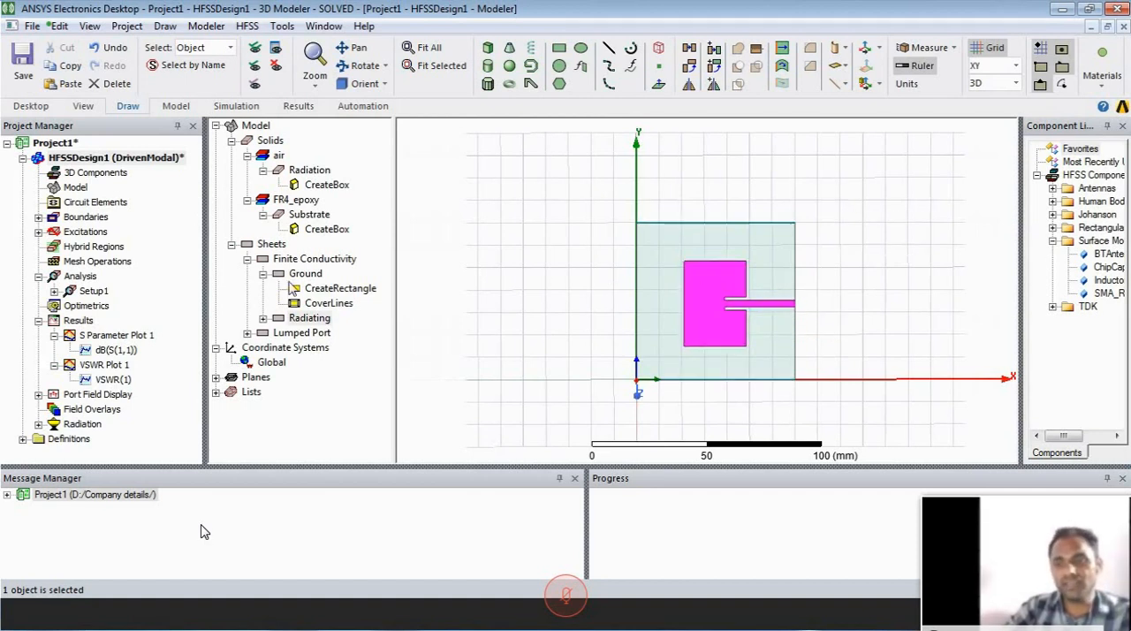
pyautogui.click(263, 275)
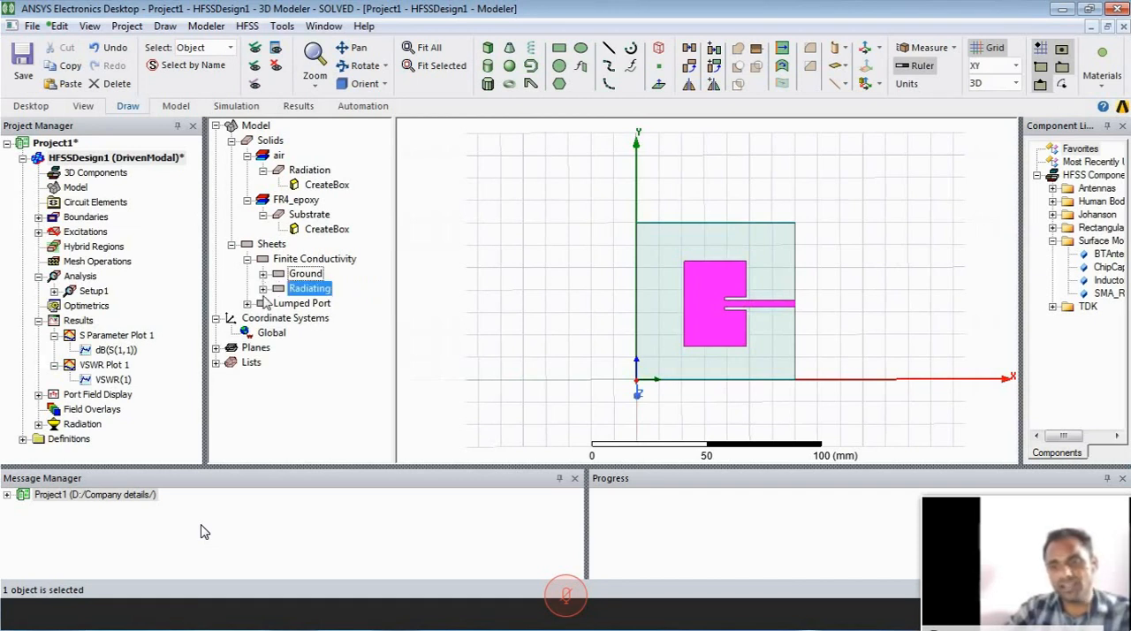
pyautogui.click(248, 303)
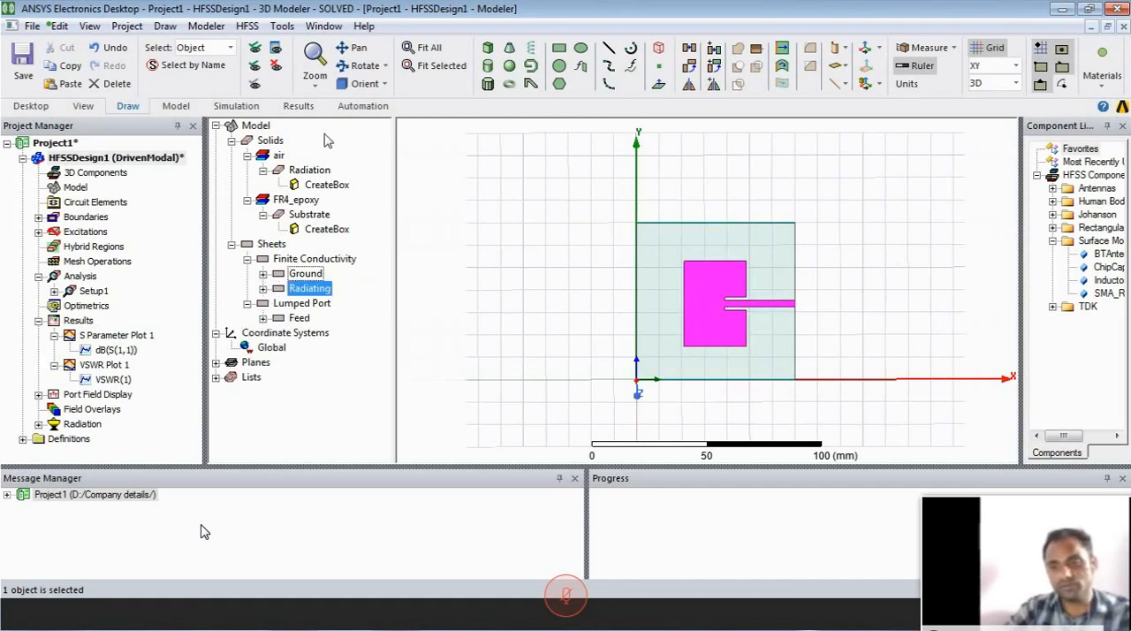
# - Make the Feed visible while keeping the Radiation box hidden, and select the Feed in the model
pyautogui.click(275, 55)
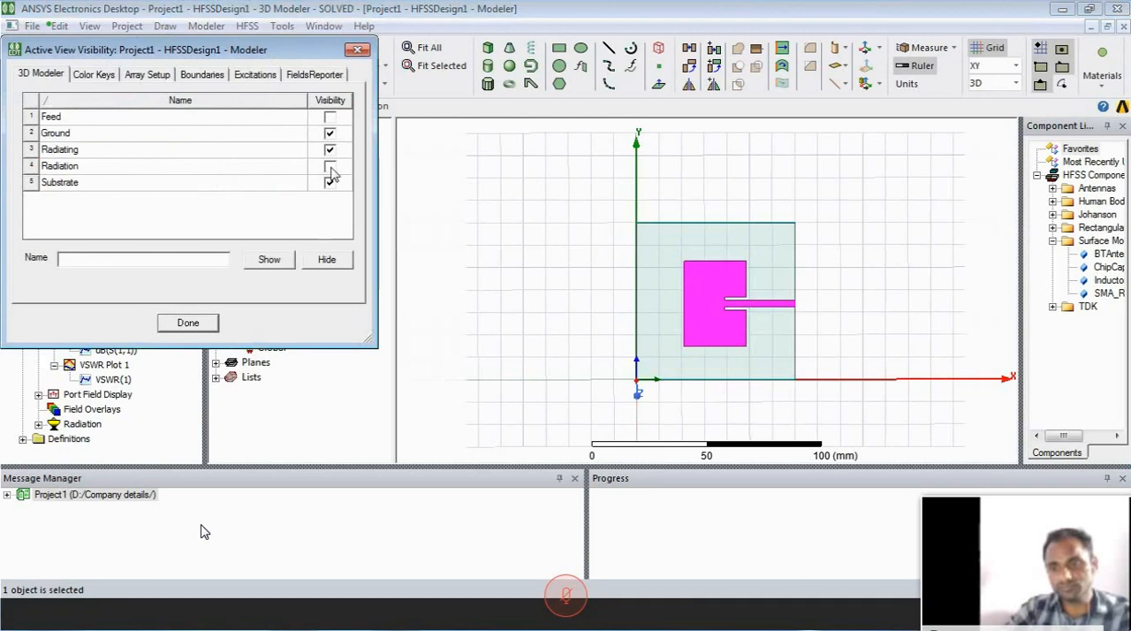
pyautogui.click(329, 166)
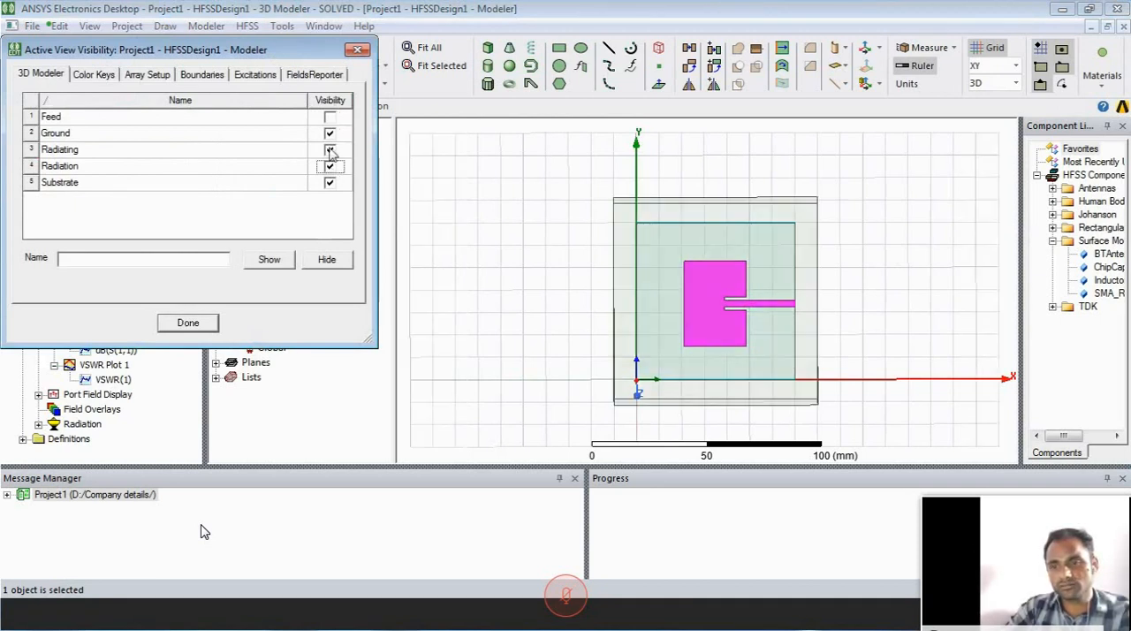
pyautogui.click(330, 167)
pyautogui.click(330, 167)
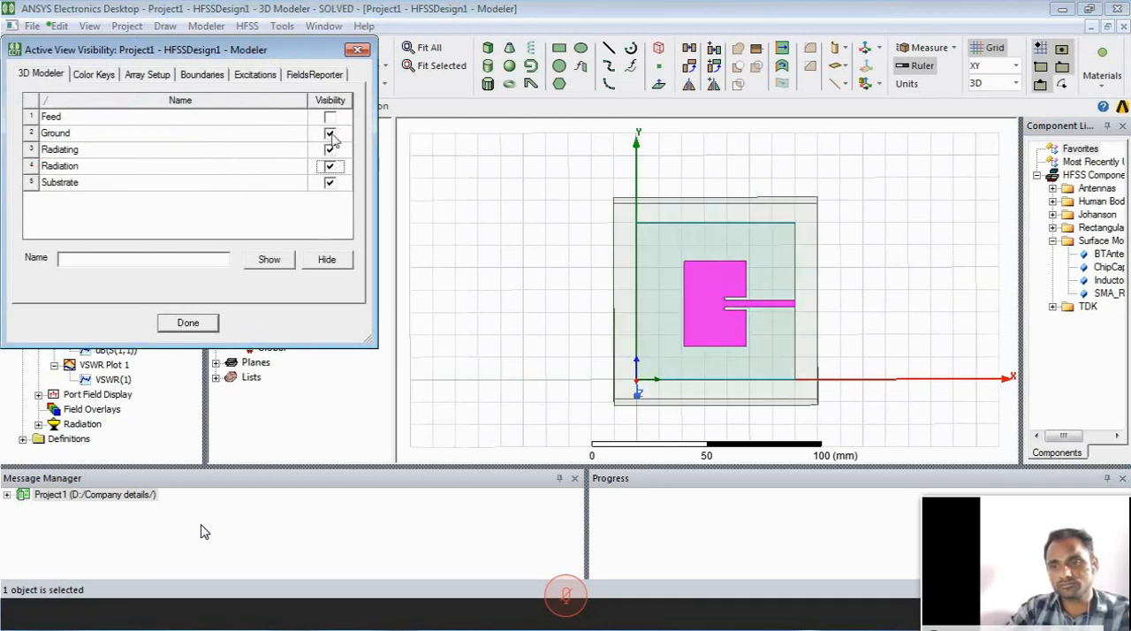
pyautogui.click(329, 166)
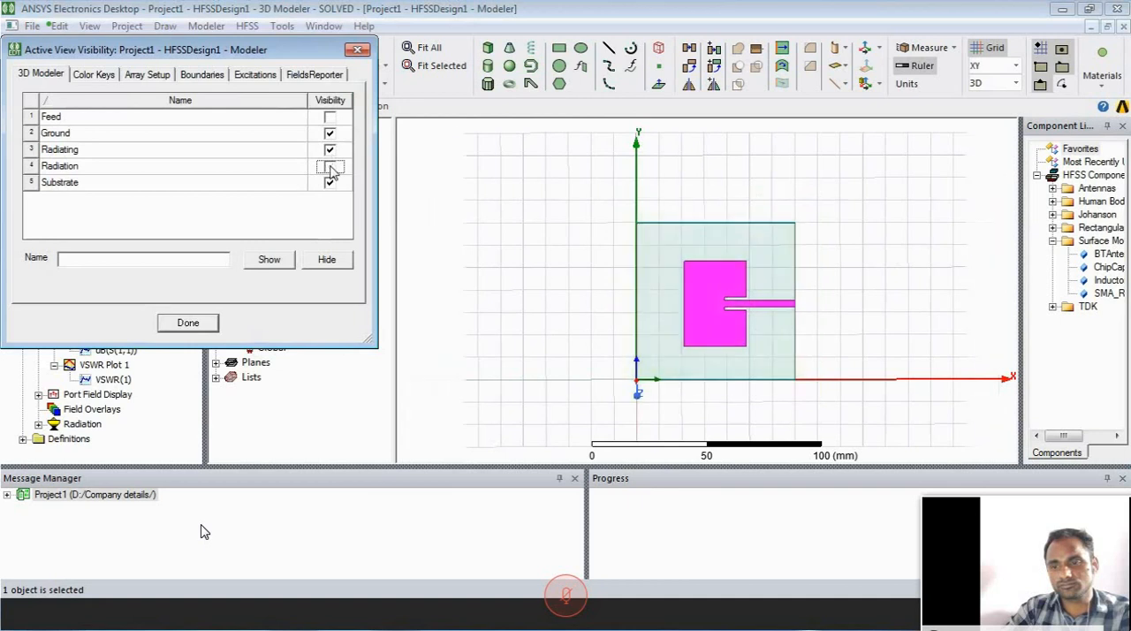
pyautogui.click(330, 117)
pyautogui.click(212, 324)
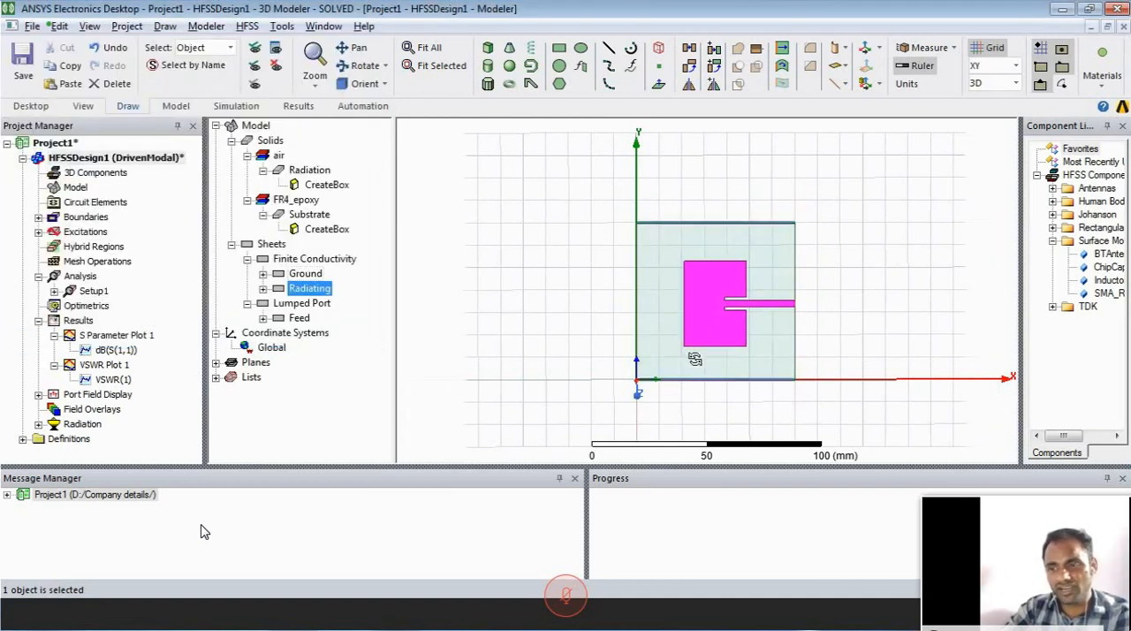
pyautogui.moveTo(694, 359); pyautogui.dragTo(561, 381)
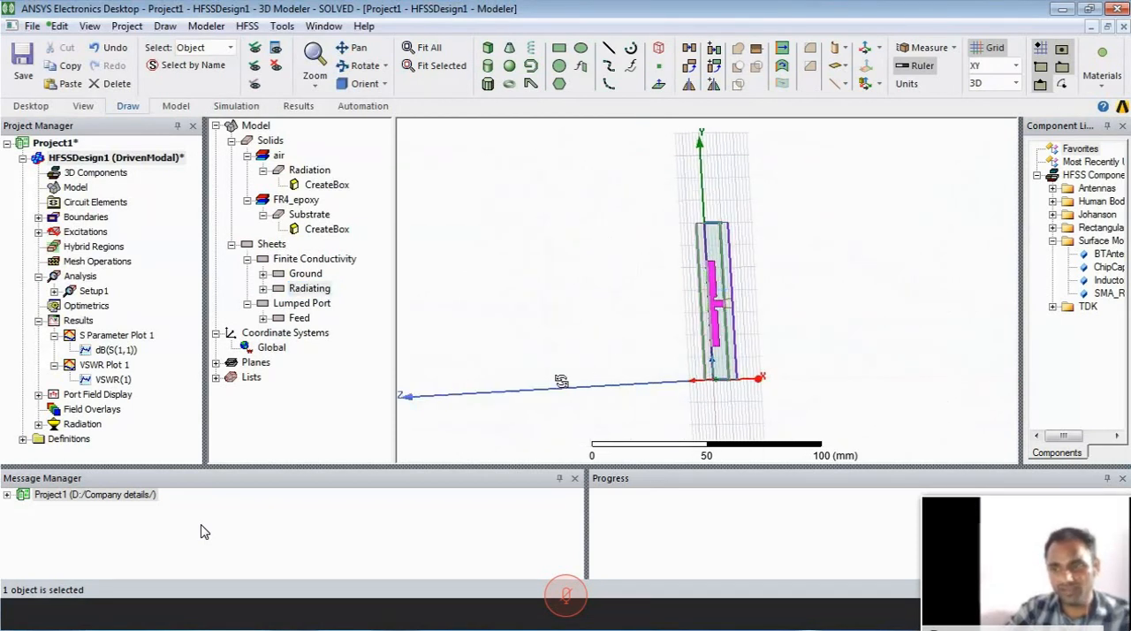
pyautogui.click(300, 318)
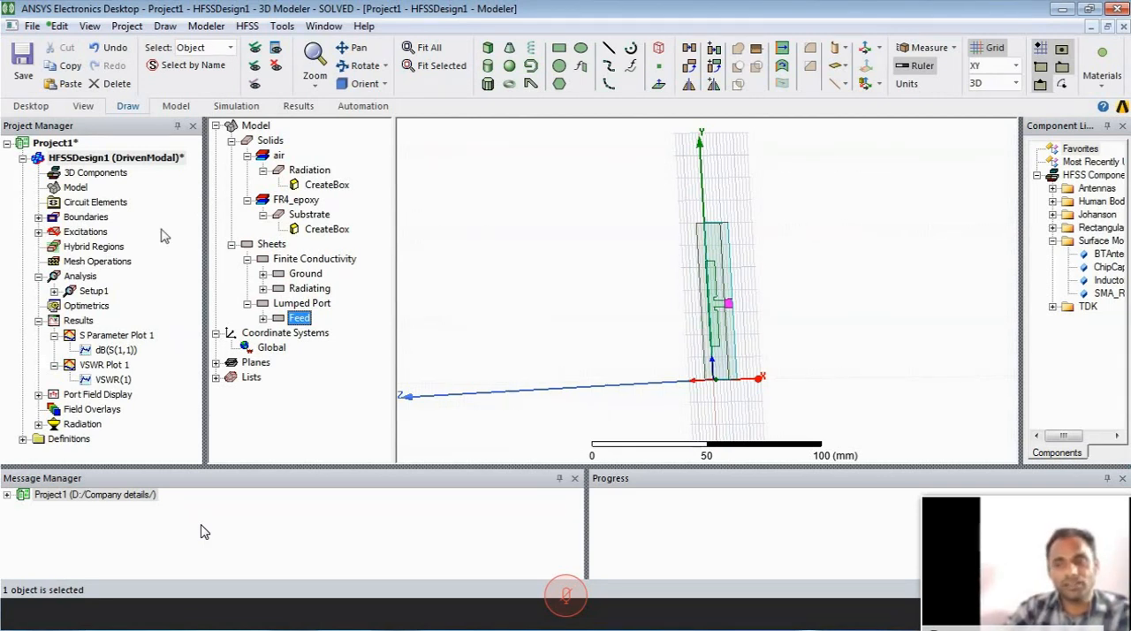
# - Create a Smith chart of S(1,1) from Setup1 : Sweep and add a marker on its curve at 2.4 GHz
pyautogui.doubleClick(134, 333)
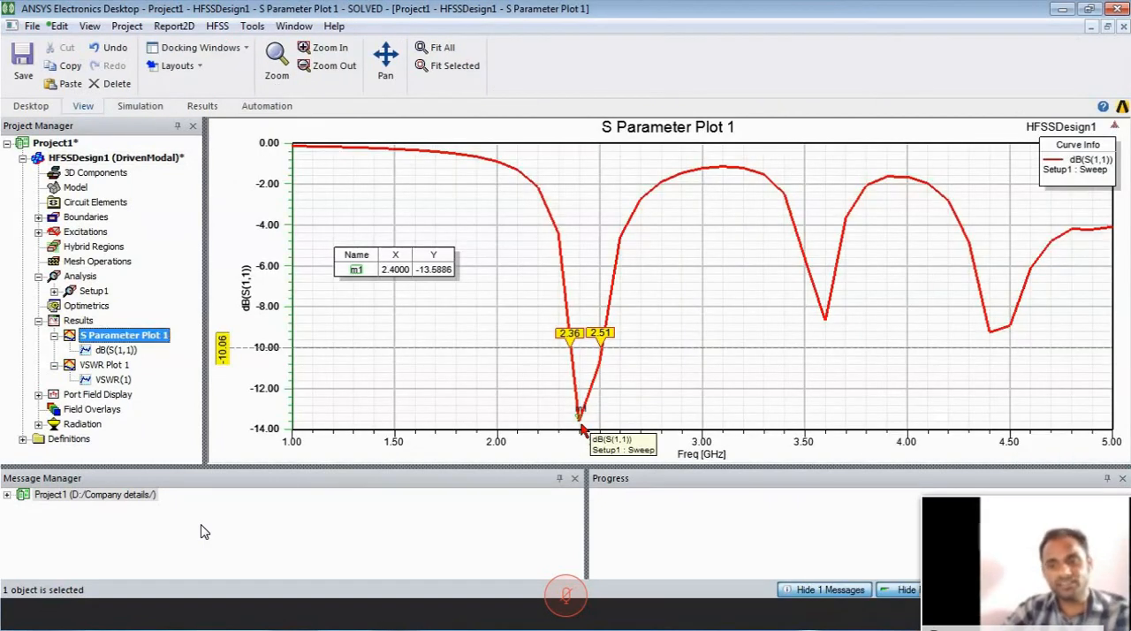
pyautogui.click(85, 323)
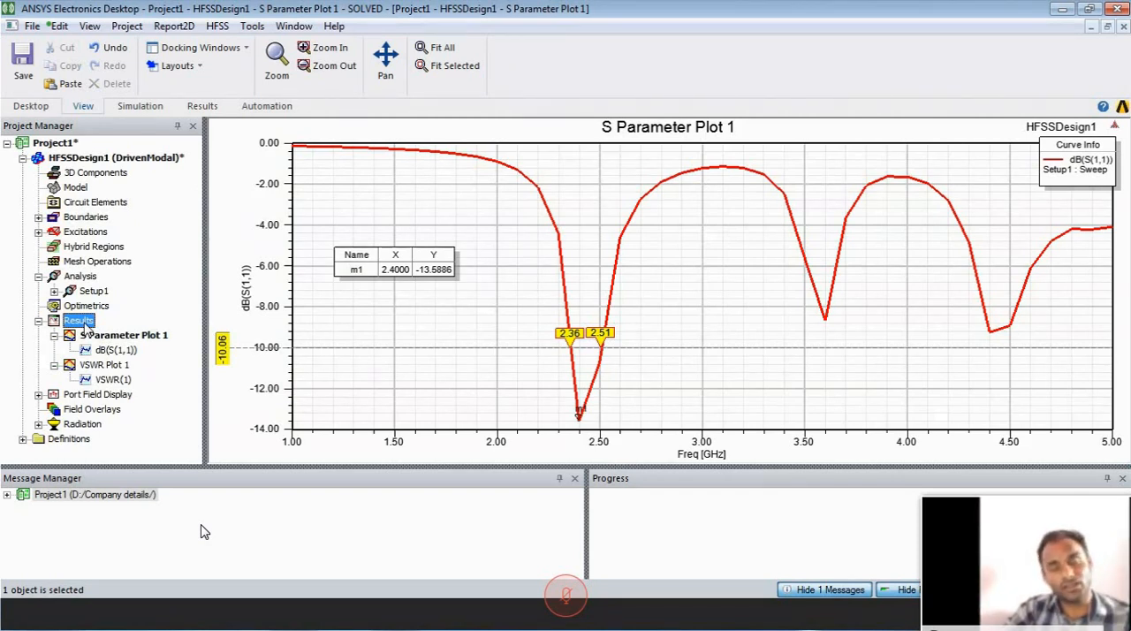
pyautogui.rightClick(84, 324)
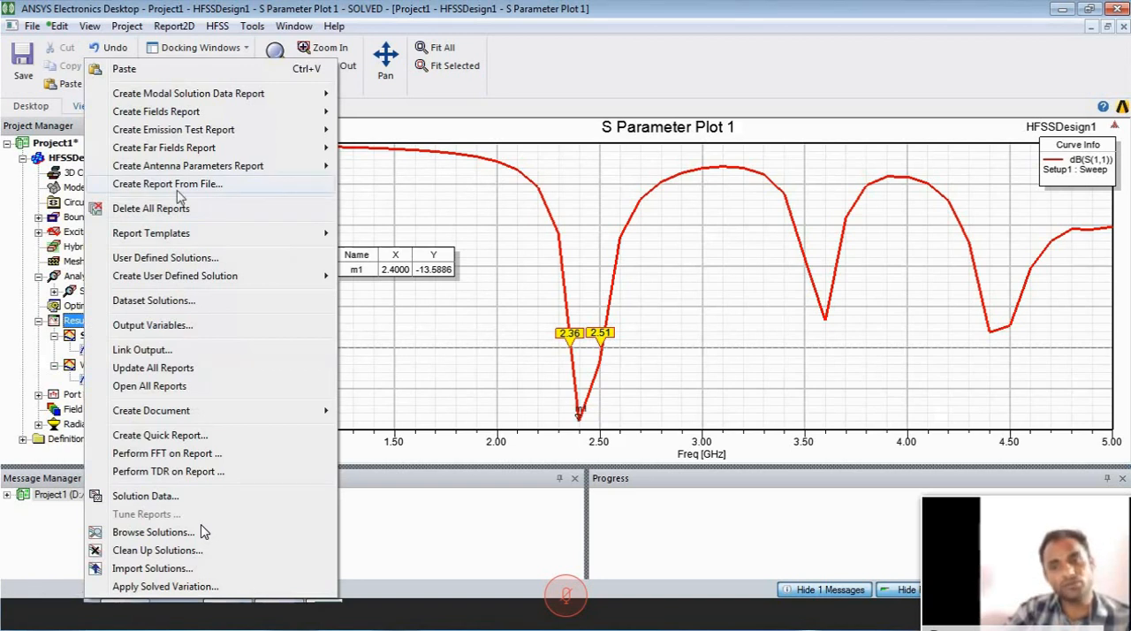
pyautogui.moveTo(203, 97)
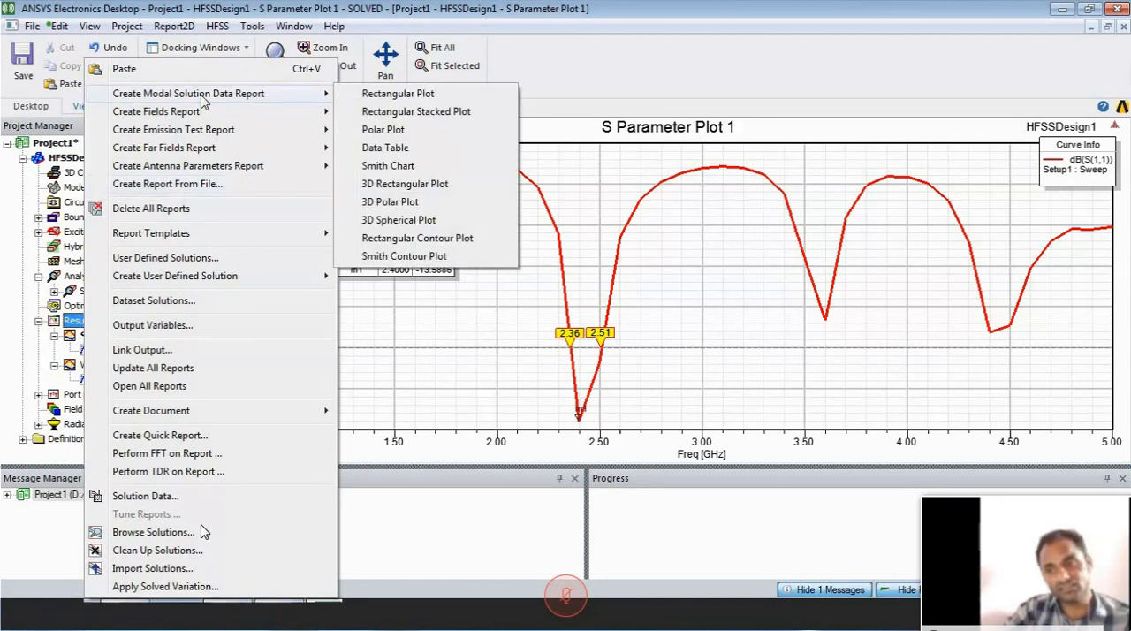
pyautogui.click(388, 165)
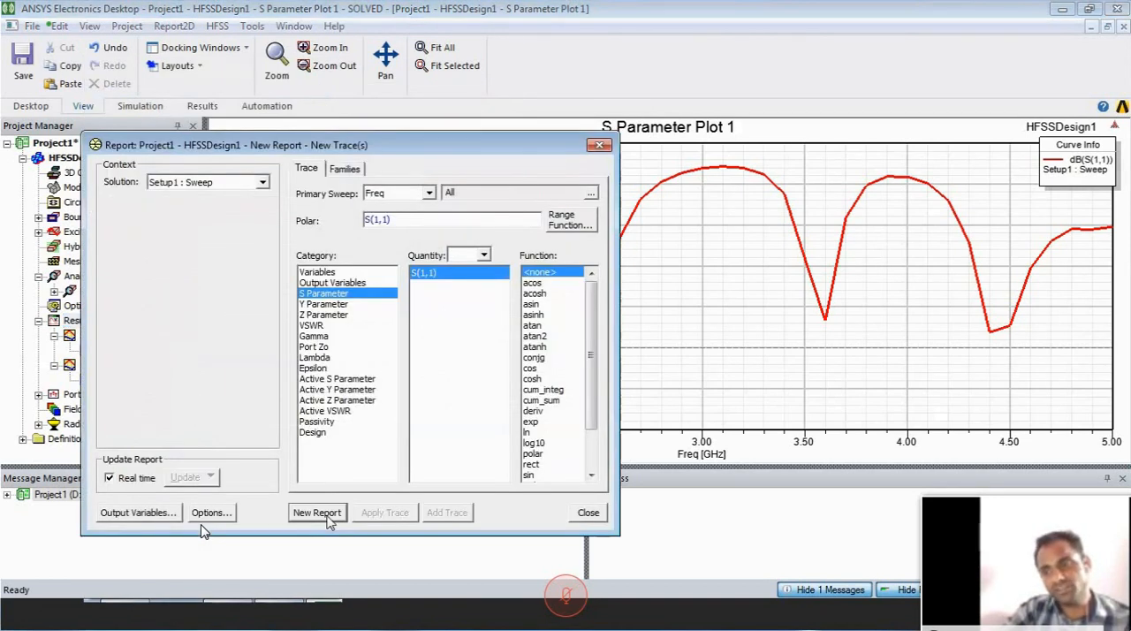
pyautogui.click(328, 518)
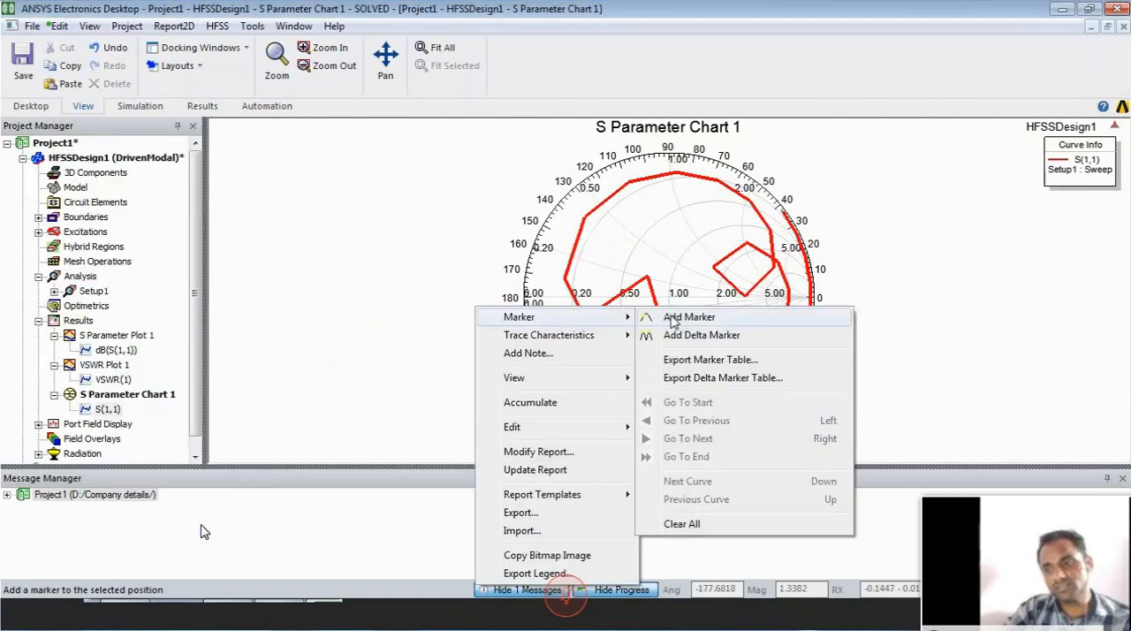
pyautogui.click(663, 313)
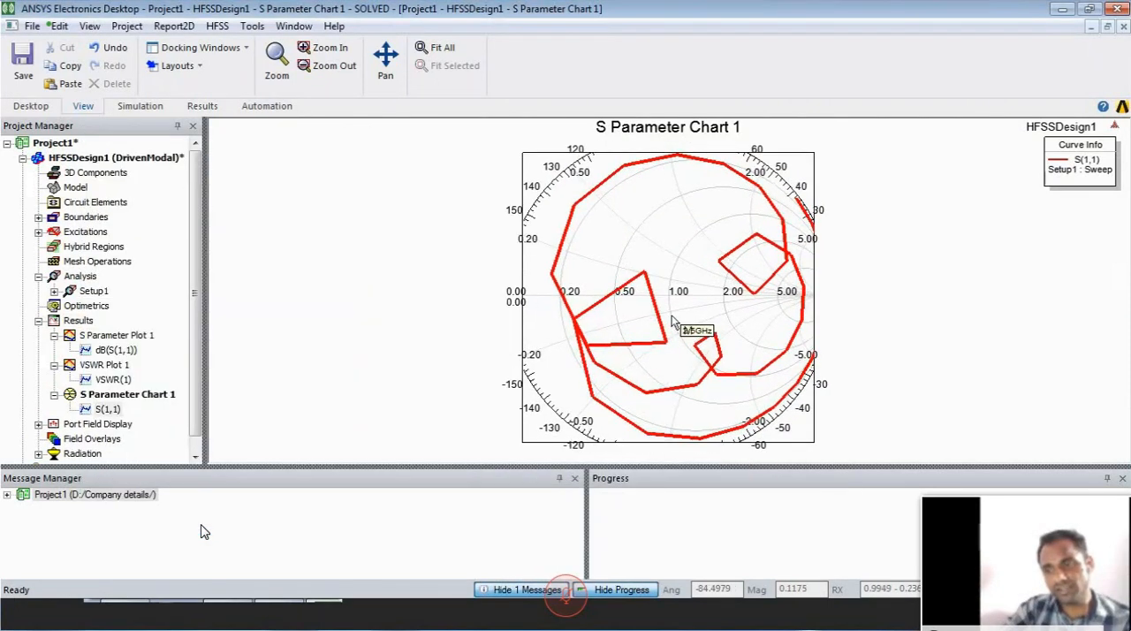
pyautogui.click(660, 301)
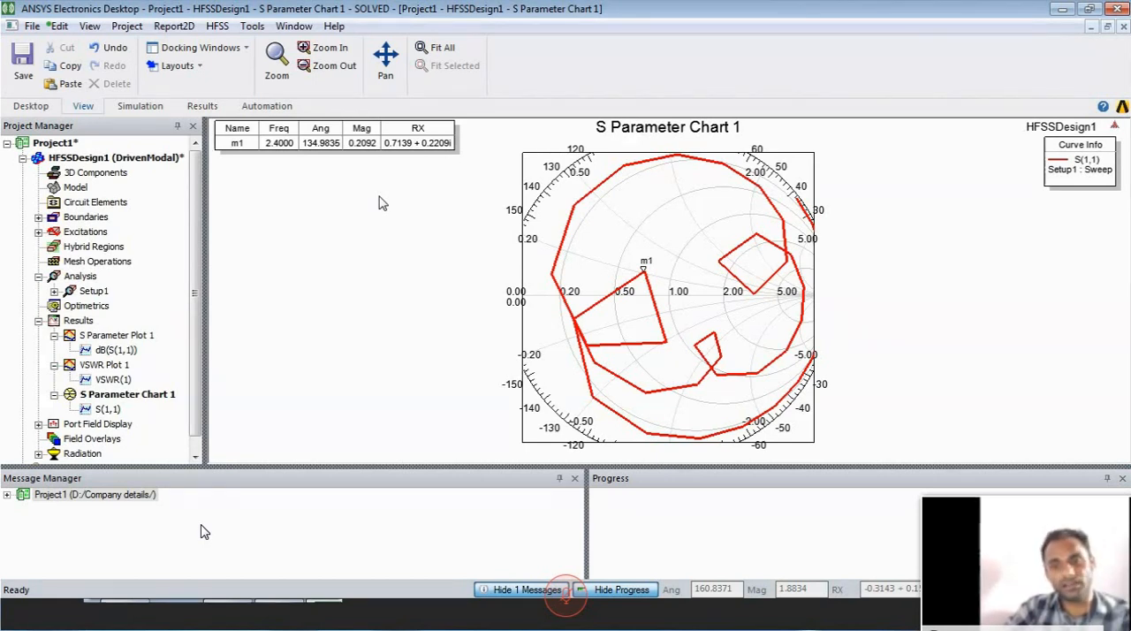
# - Set up a 3D polar far-field report of dB(GainTotal) using the Setup1 : Sweep solution and Infinite Sphere1
pyautogui.rightClick(76, 320)
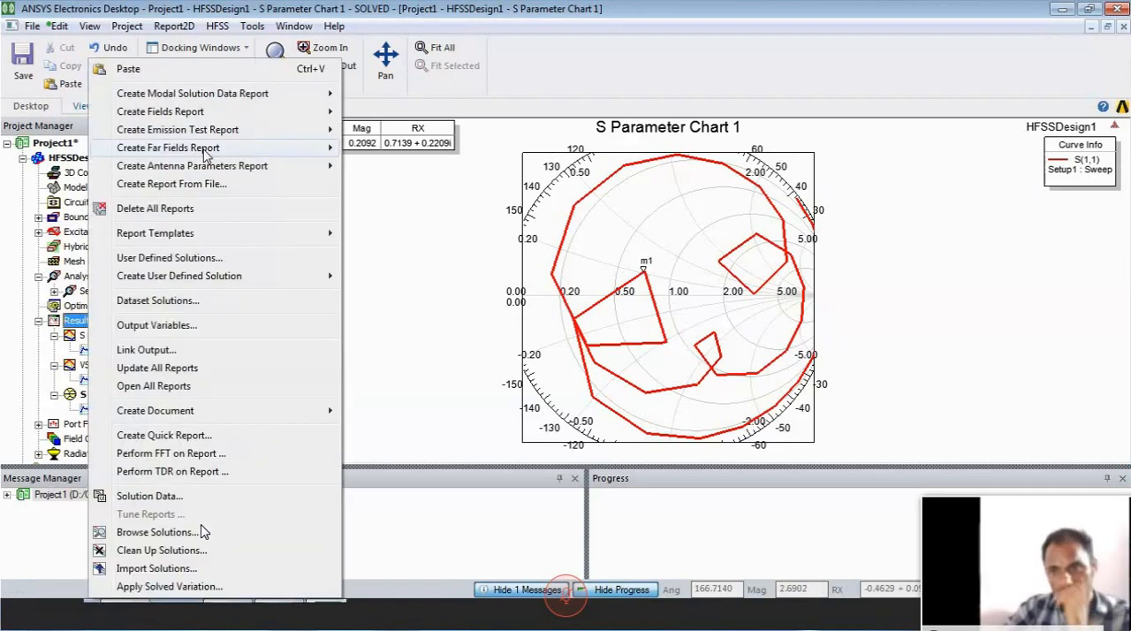
pyautogui.moveTo(212, 147)
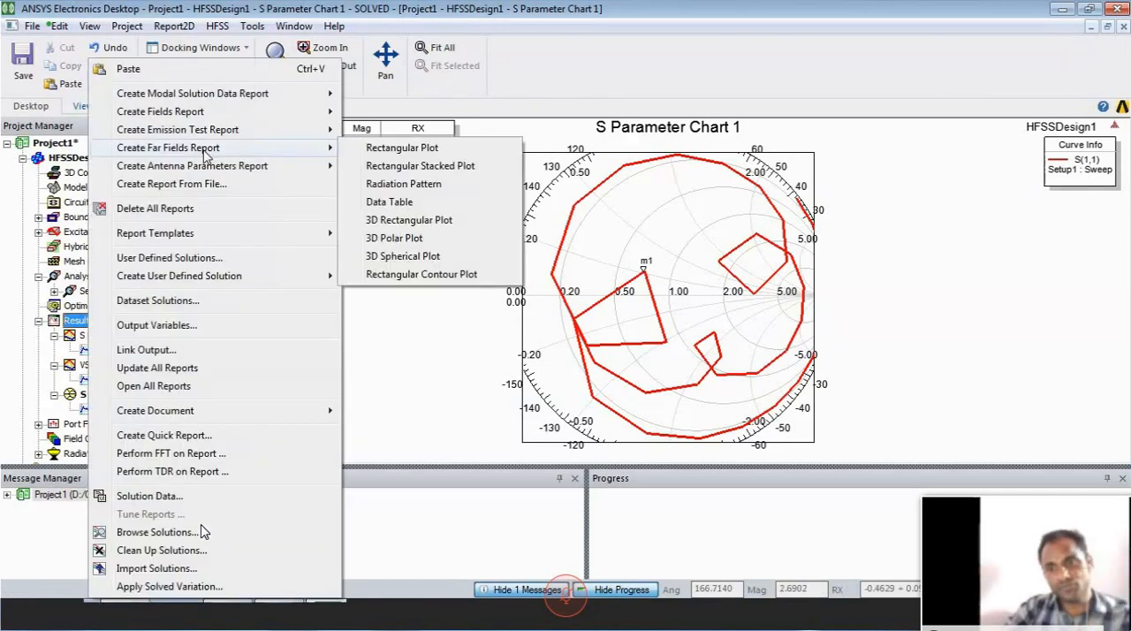
pyautogui.click(395, 237)
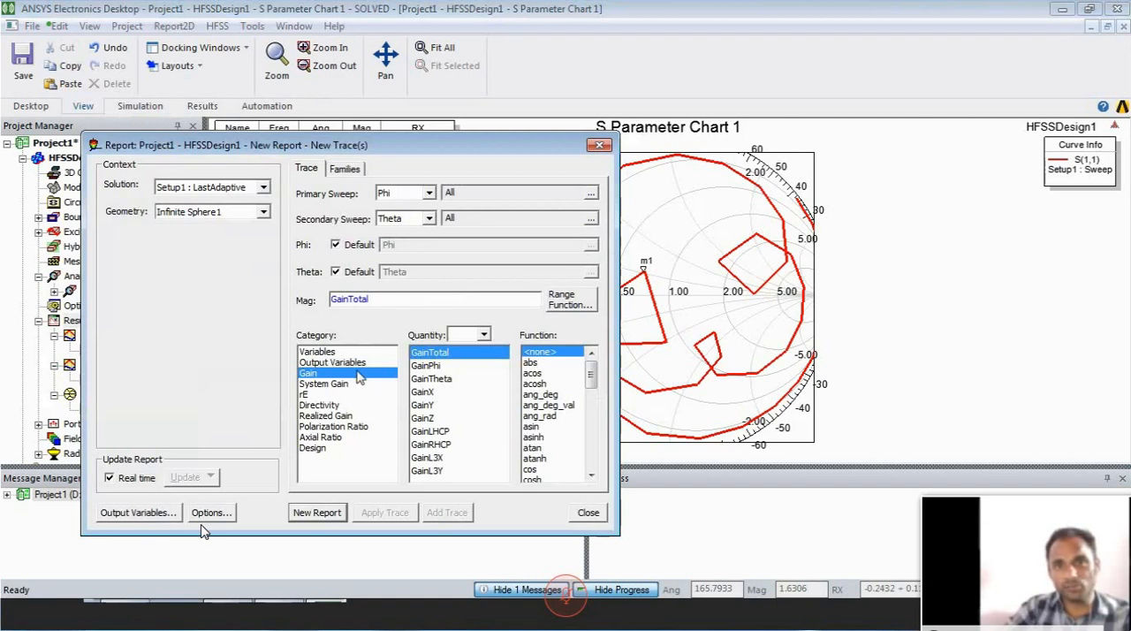
pyautogui.click(263, 188)
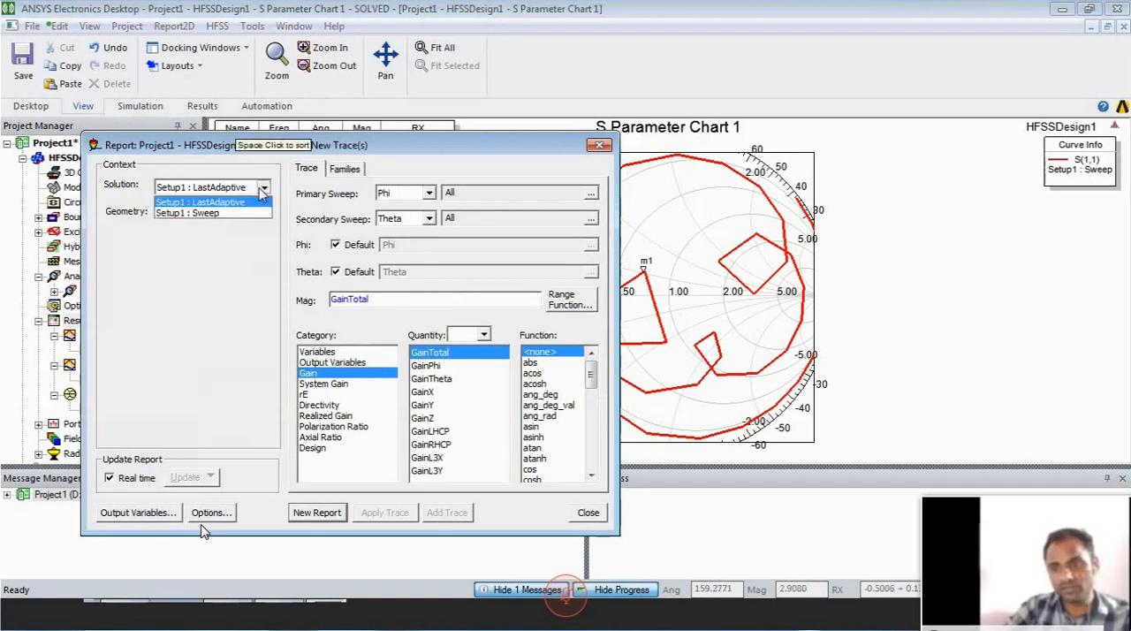
pyautogui.click(252, 213)
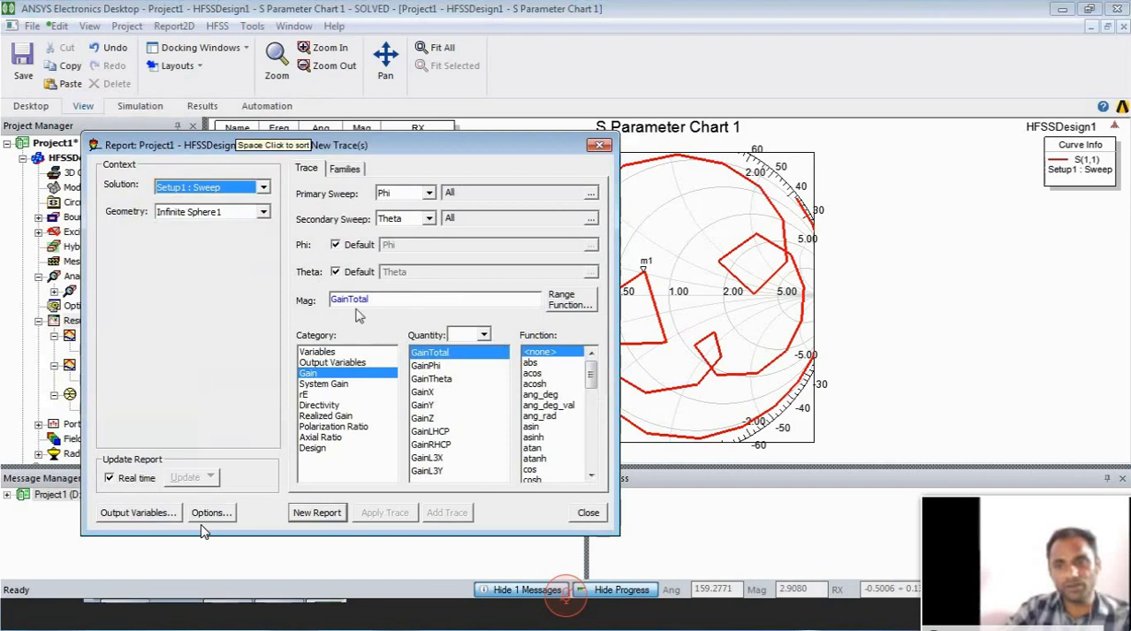
pyautogui.click(438, 367)
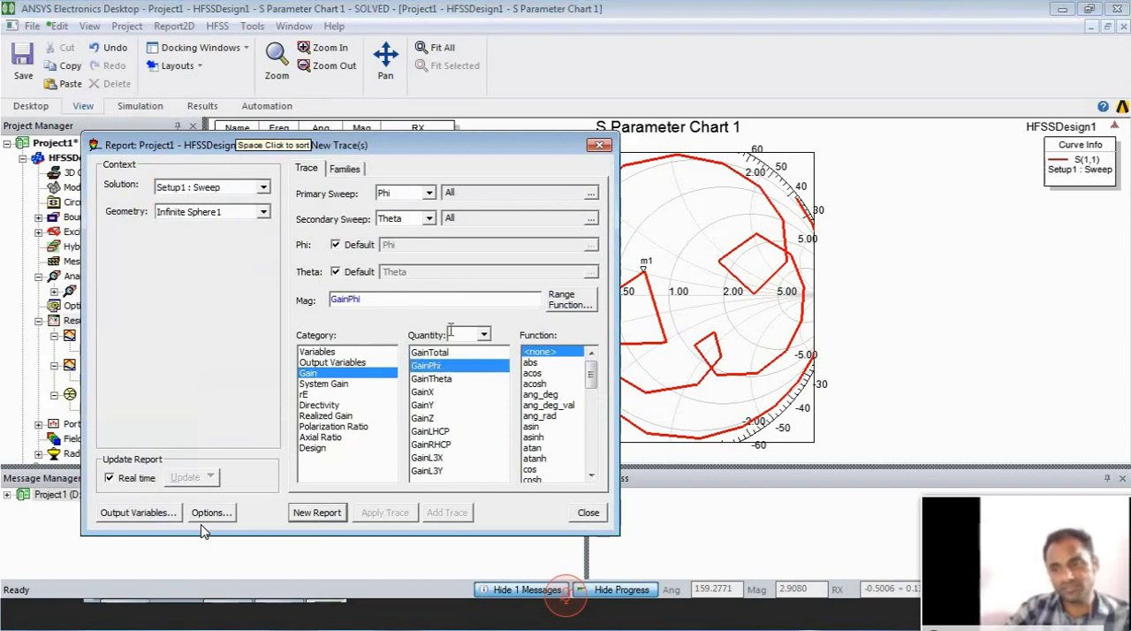
pyautogui.click(441, 356)
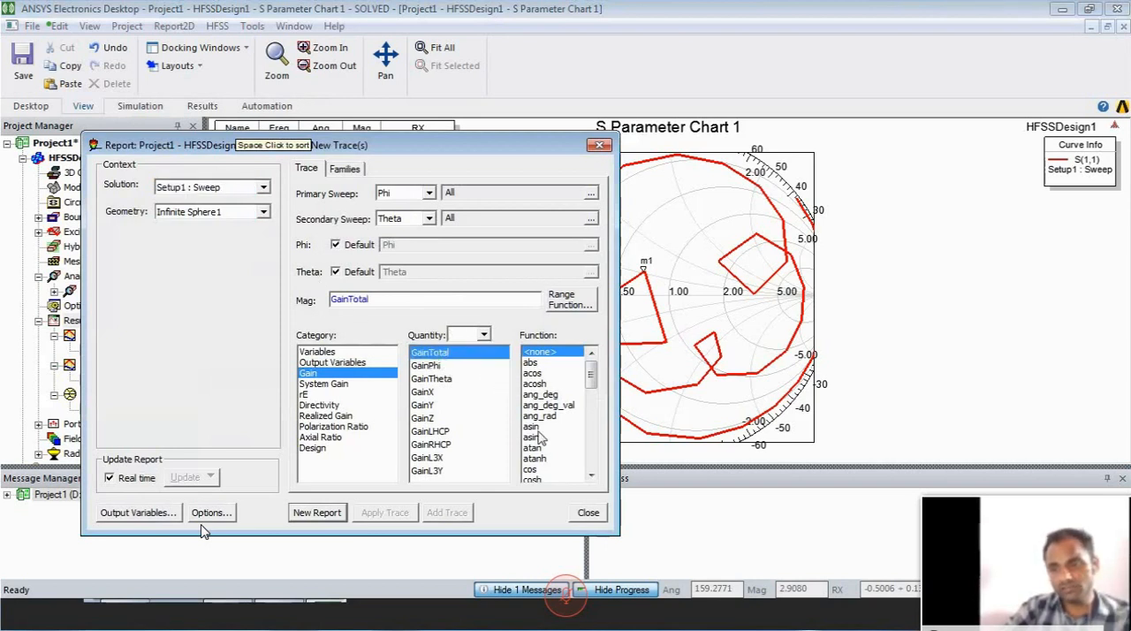
pyautogui.click(533, 431)
pyautogui.press('d')
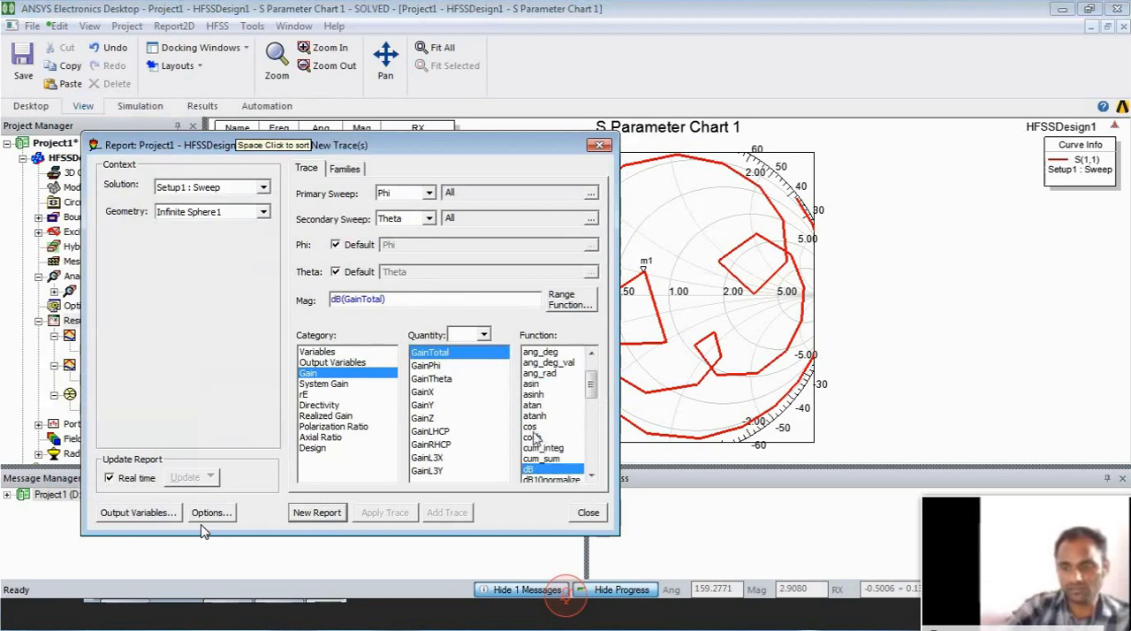
# - Generate the 3D polar gain plot, and arrange its colour legend beside the rotated pattern
pyautogui.click(320, 513)
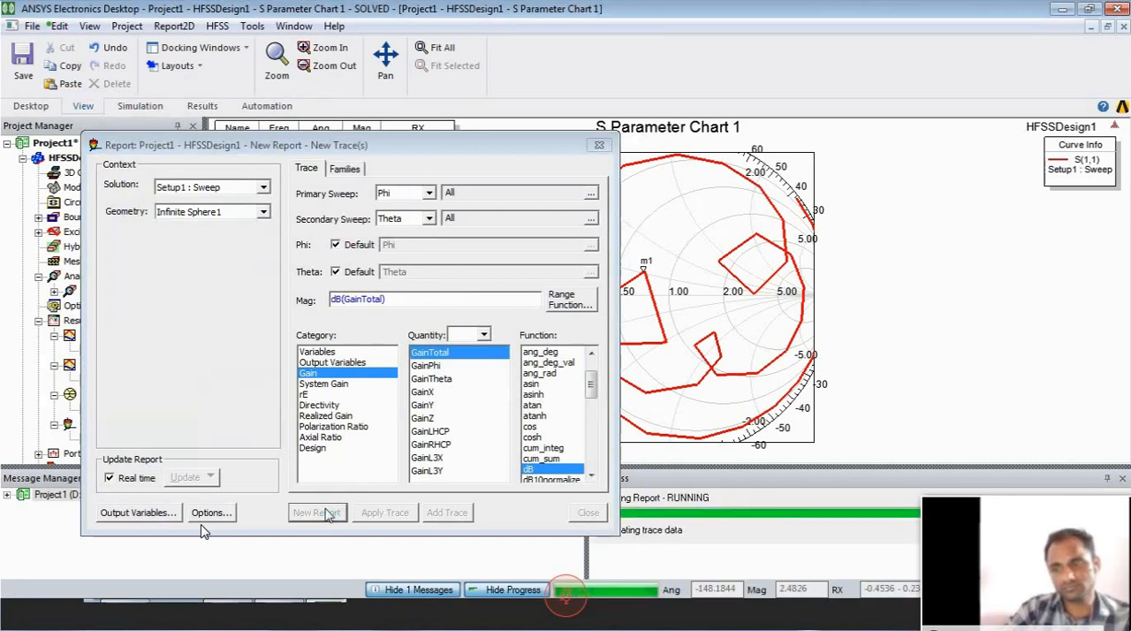
pyautogui.click(588, 147)
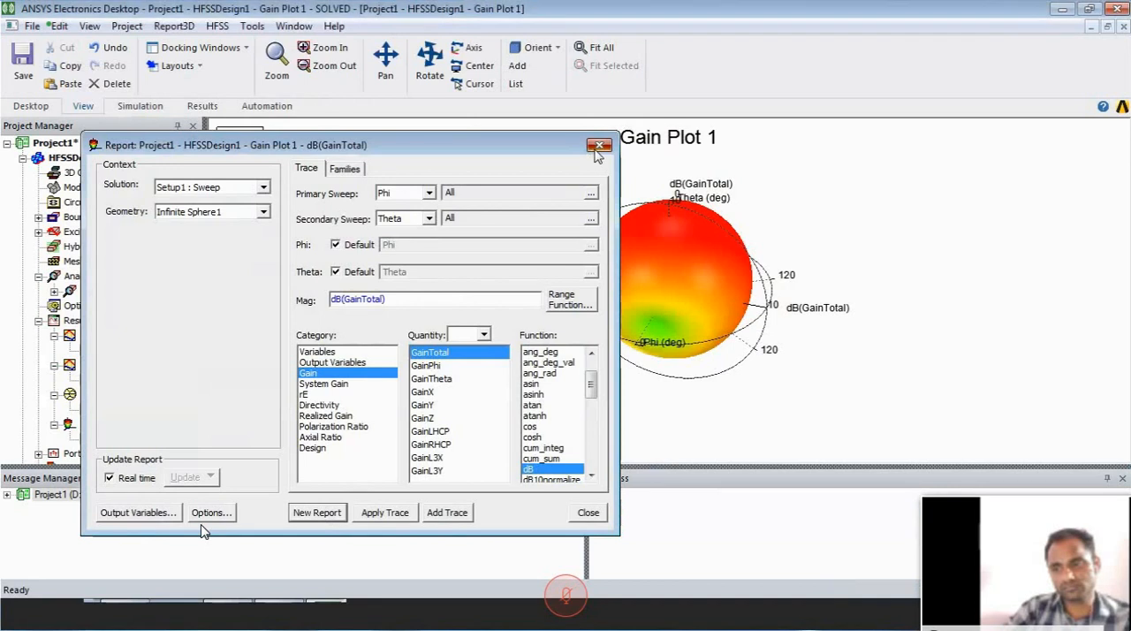
pyautogui.moveTo(261, 292); pyautogui.dragTo(544, 289)
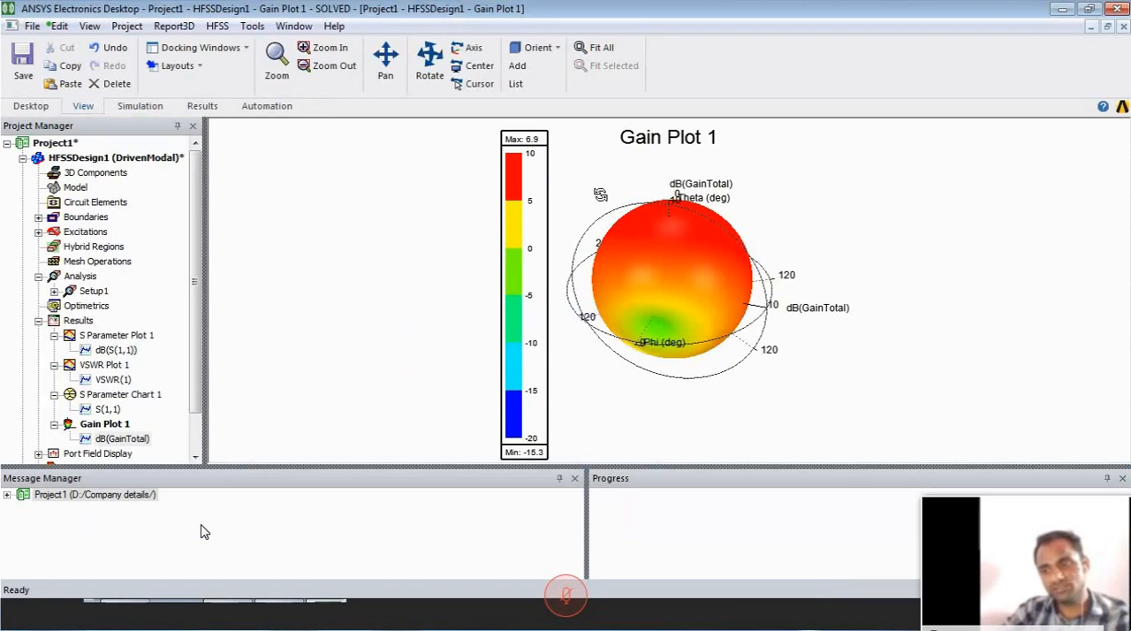
pyautogui.moveTo(630, 271)
pyautogui.mouseDown()
pyautogui.moveTo(660, 292)
pyautogui.moveTo(661, 198)
pyautogui.moveTo(652, 398)
pyautogui.moveTo(630, 336)
pyautogui.moveTo(614, 348)
pyautogui.moveTo(602, 337)
pyautogui.moveTo(665, 212)
pyautogui.moveTo(677, 234)
pyautogui.moveTo(689, 213)
pyautogui.moveTo(653, 326)
pyautogui.moveTo(651, 291)
pyautogui.moveTo(677, 262)
pyautogui.moveTo(645, 286)
pyautogui.mouseUp()
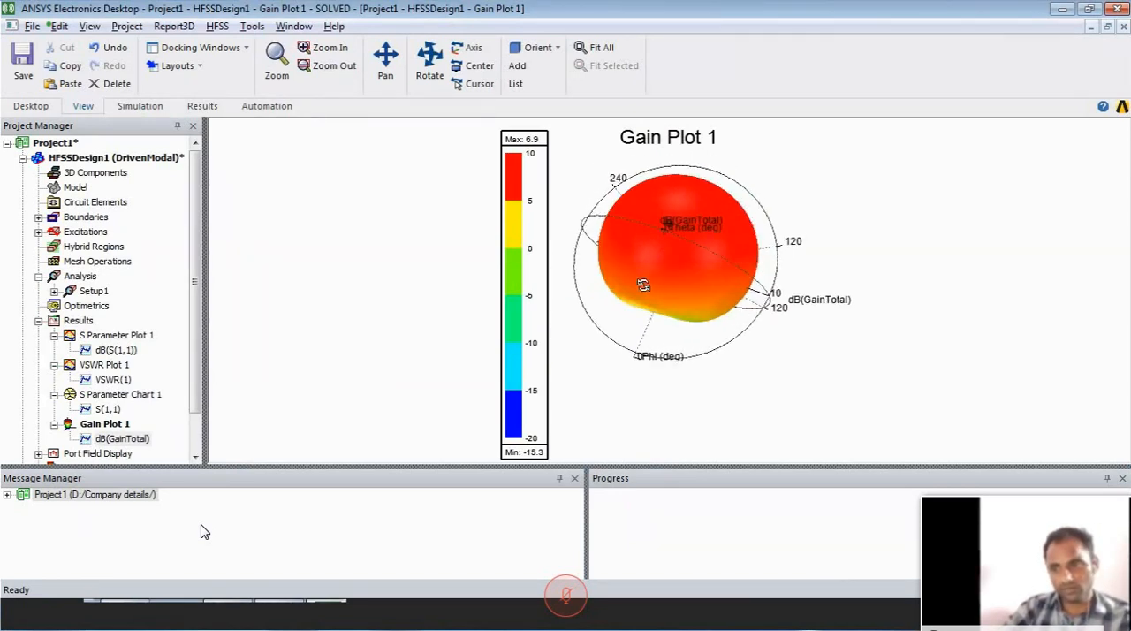
# - Start a 3D spherical far-field report with the Setup1 : Sweep solution and Infinite Sphere1 geometry
pyautogui.click(76, 322)
pyautogui.rightClick(77, 322)
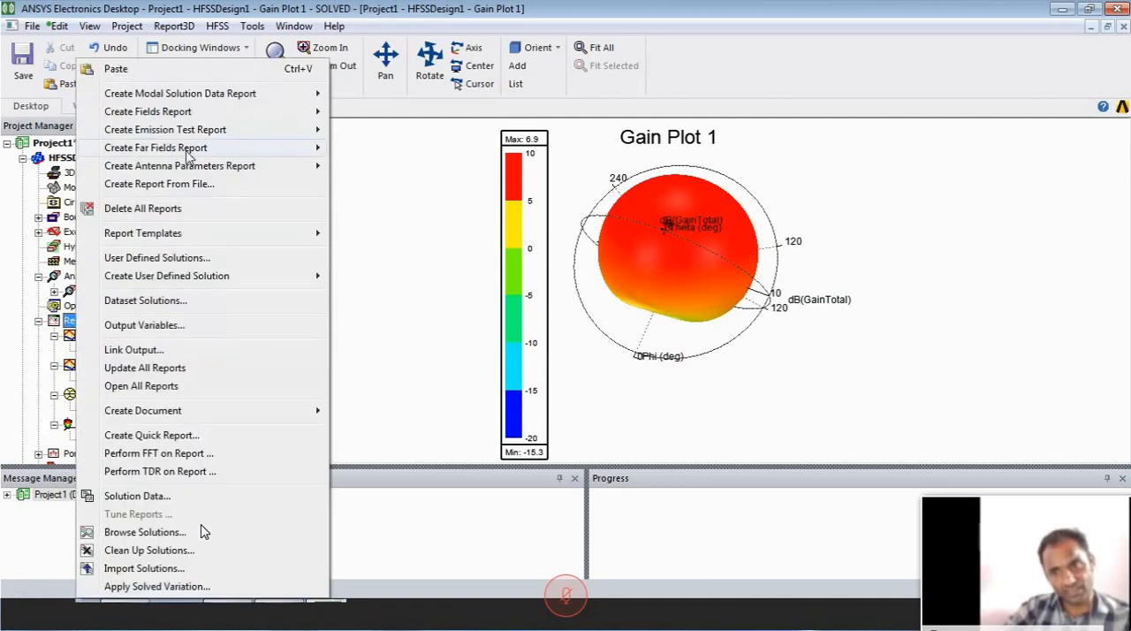
pyautogui.moveTo(197, 149)
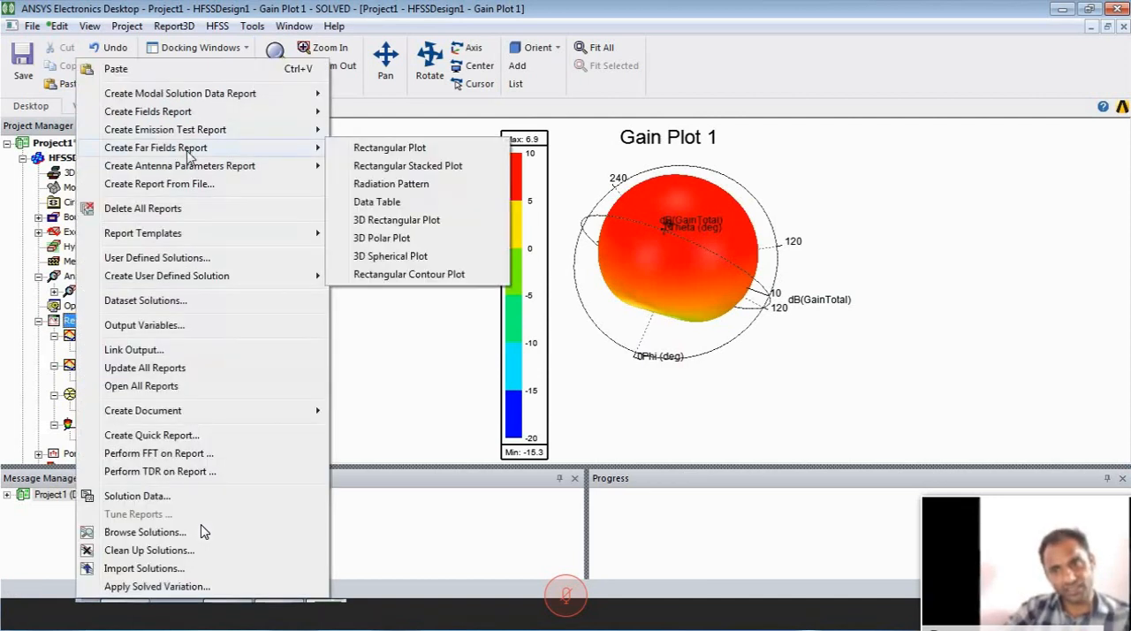
pyautogui.click(393, 256)
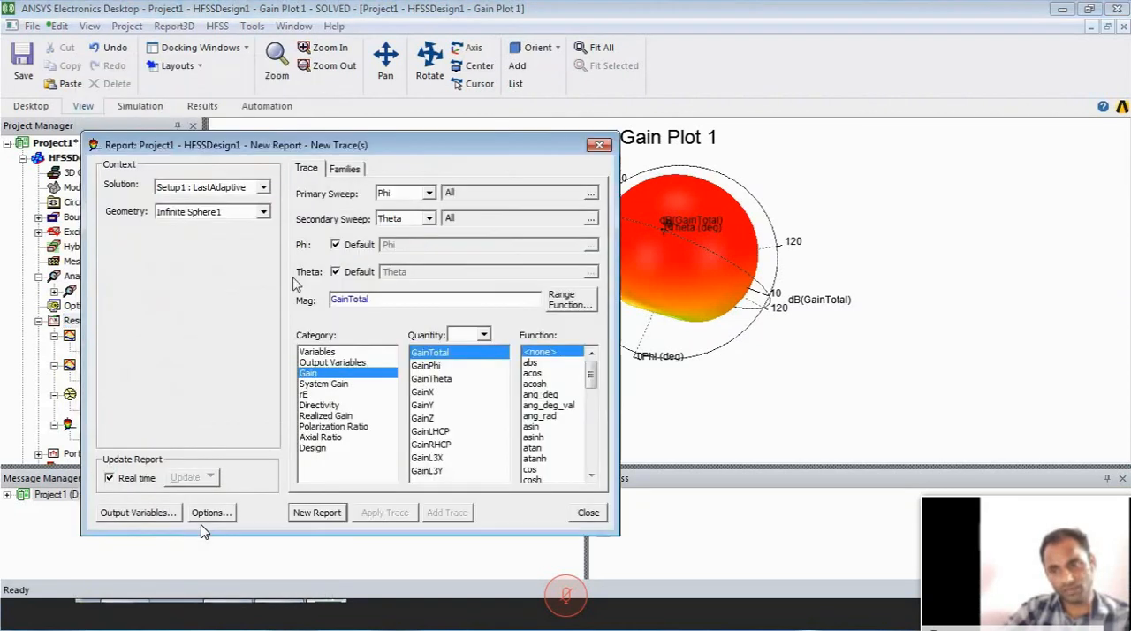
pyautogui.click(265, 186)
pyautogui.click(188, 213)
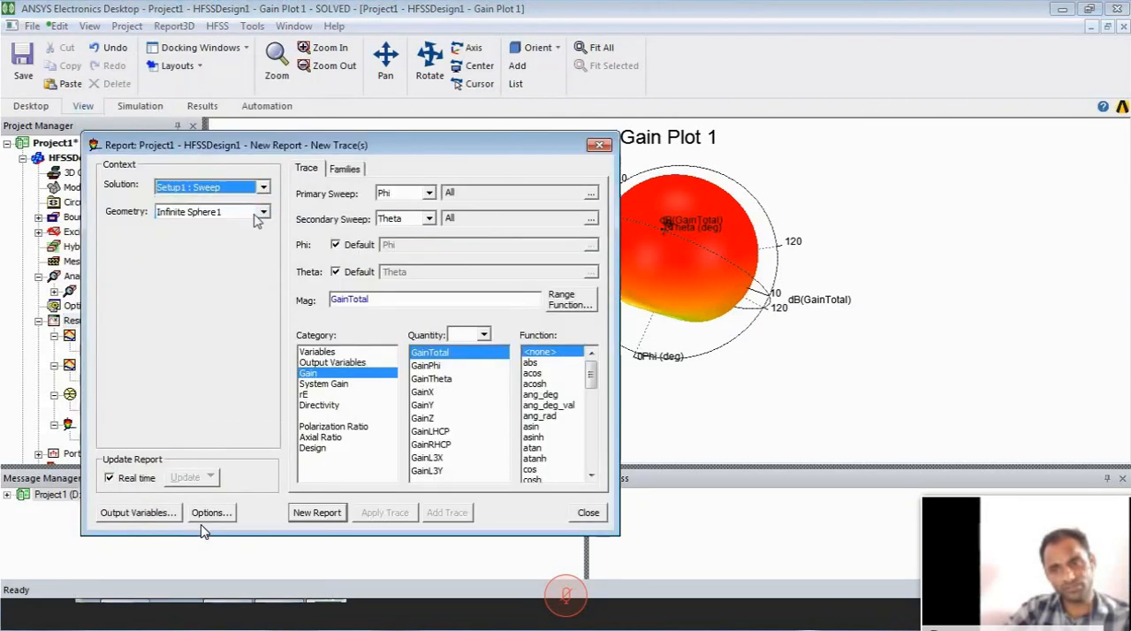
# - Generate the spherical plot of dB(DirTotal) from the Directivity category, and place its colour legend beside the rotated pattern
pyautogui.click(319, 406)
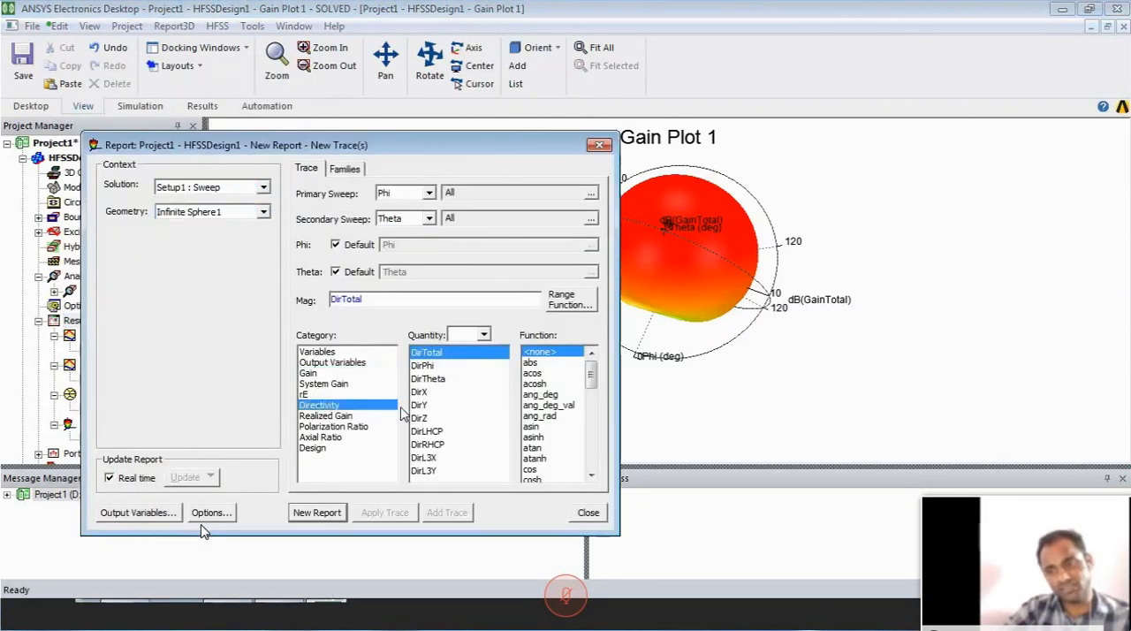
pyautogui.scroll(-2, 553, 415)
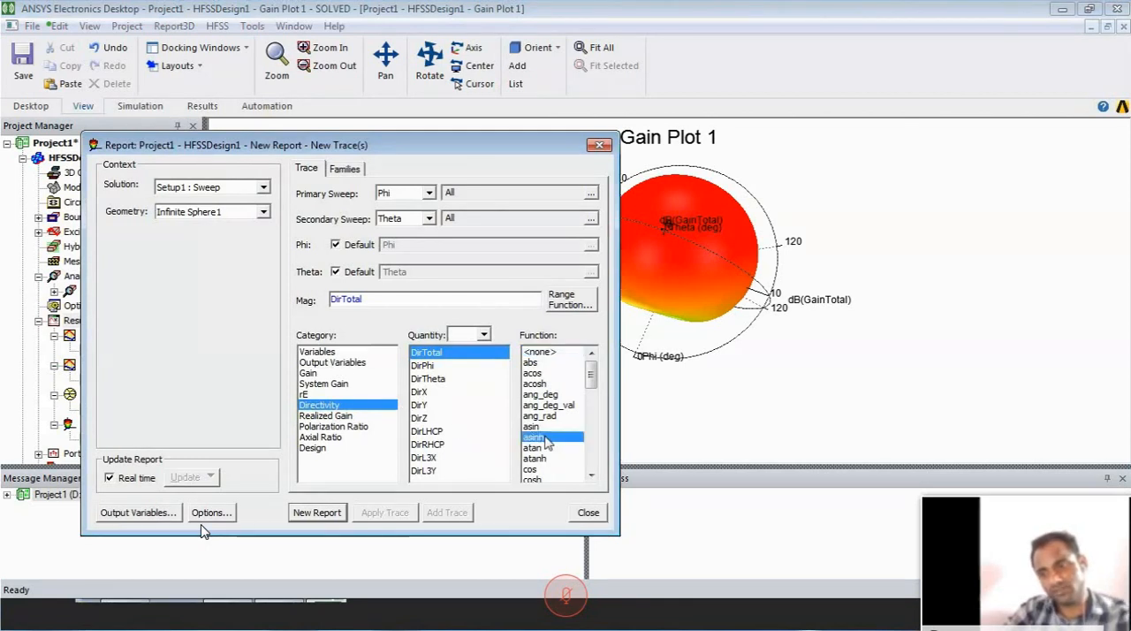
pyautogui.click(541, 469)
pyautogui.click(311, 513)
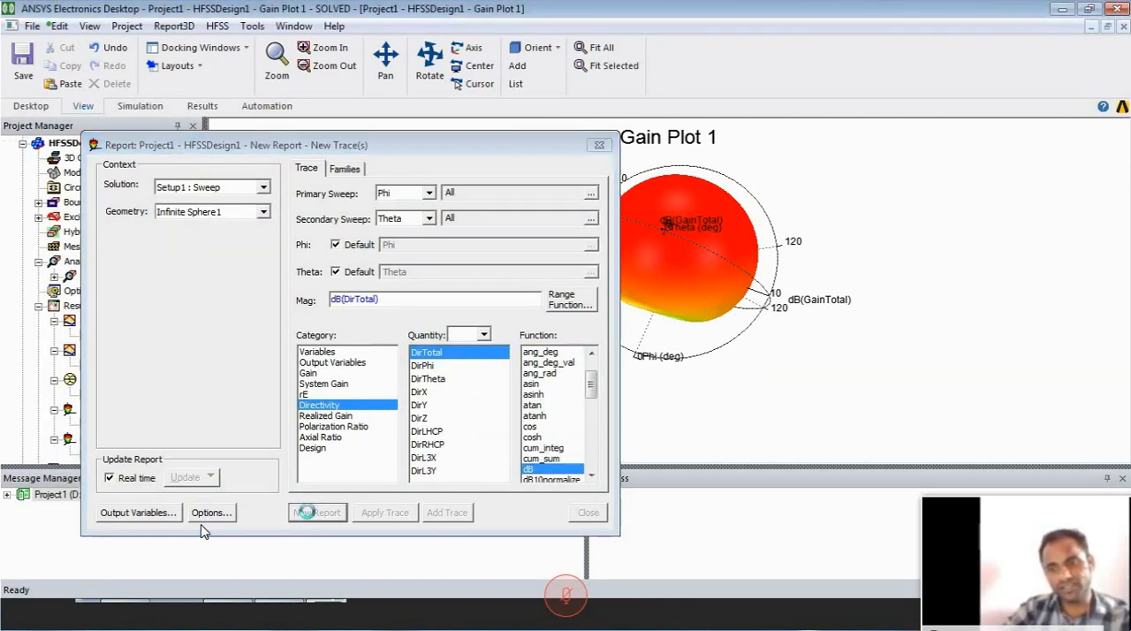
pyautogui.click(602, 144)
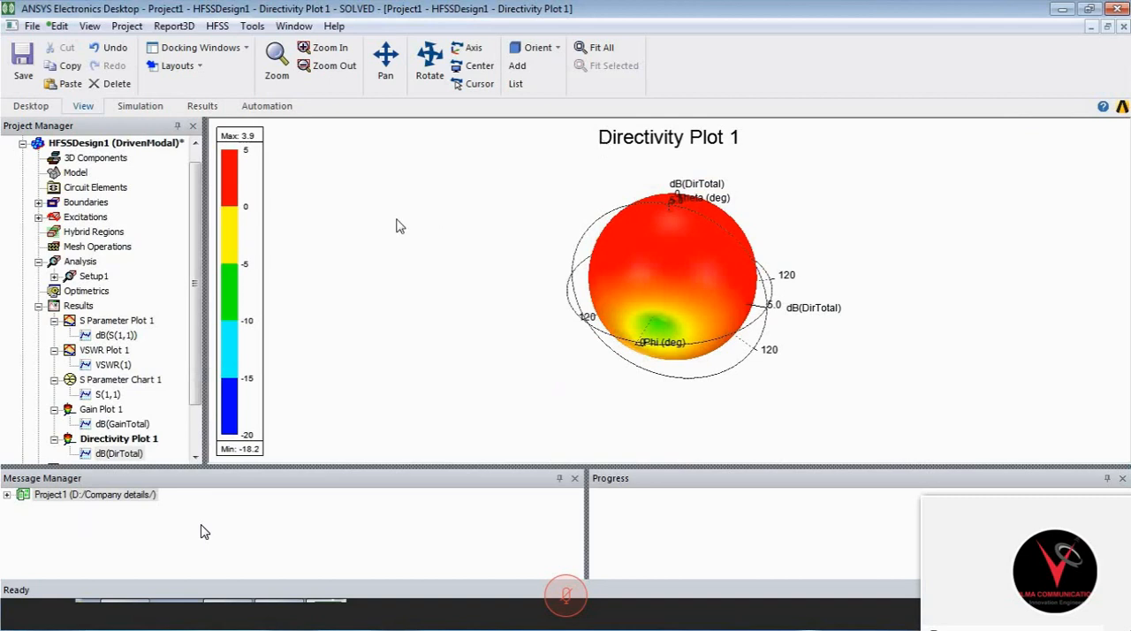
pyautogui.moveTo(260, 241); pyautogui.dragTo(557, 234)
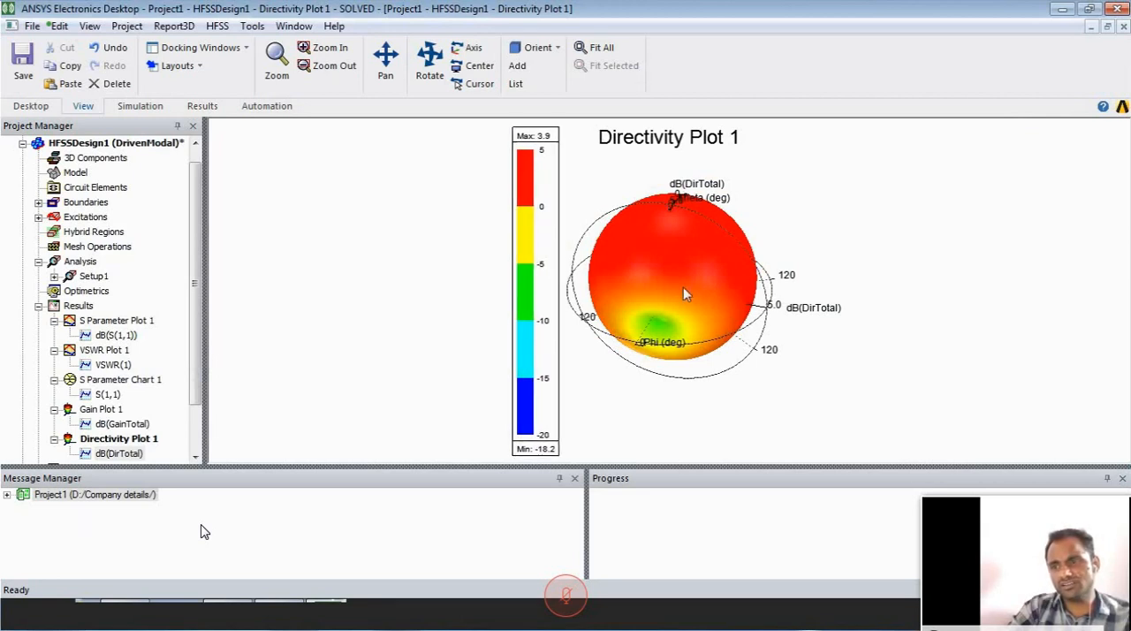
pyautogui.keyDown('alt'); pyautogui.moveTo(660, 274); pyautogui.dragTo(710, 412); pyautogui.keyUp('alt')
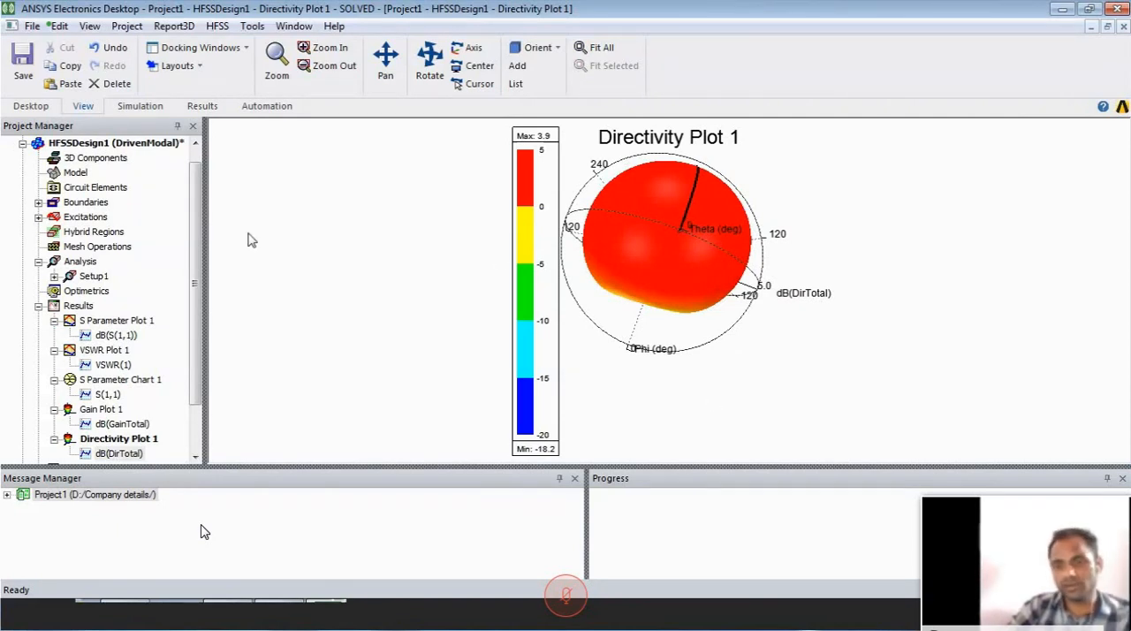
# - Start a far-field radiation pattern report using the Setup1 : Sweep solution and Infinite Sphere1
pyautogui.rightClick(78, 306)
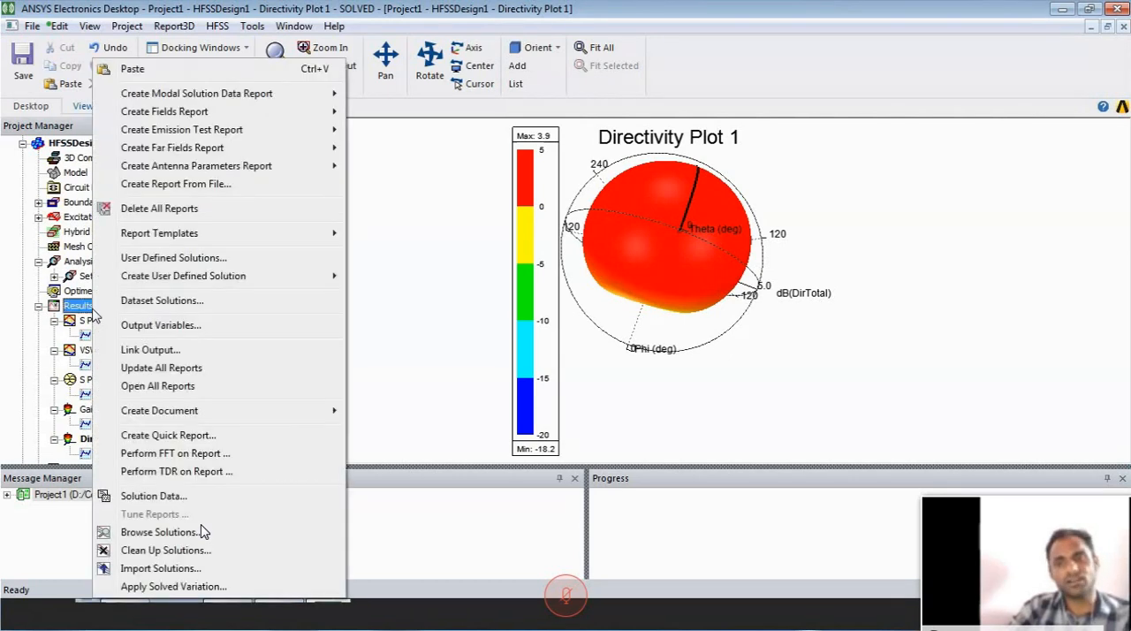
pyautogui.moveTo(242, 150)
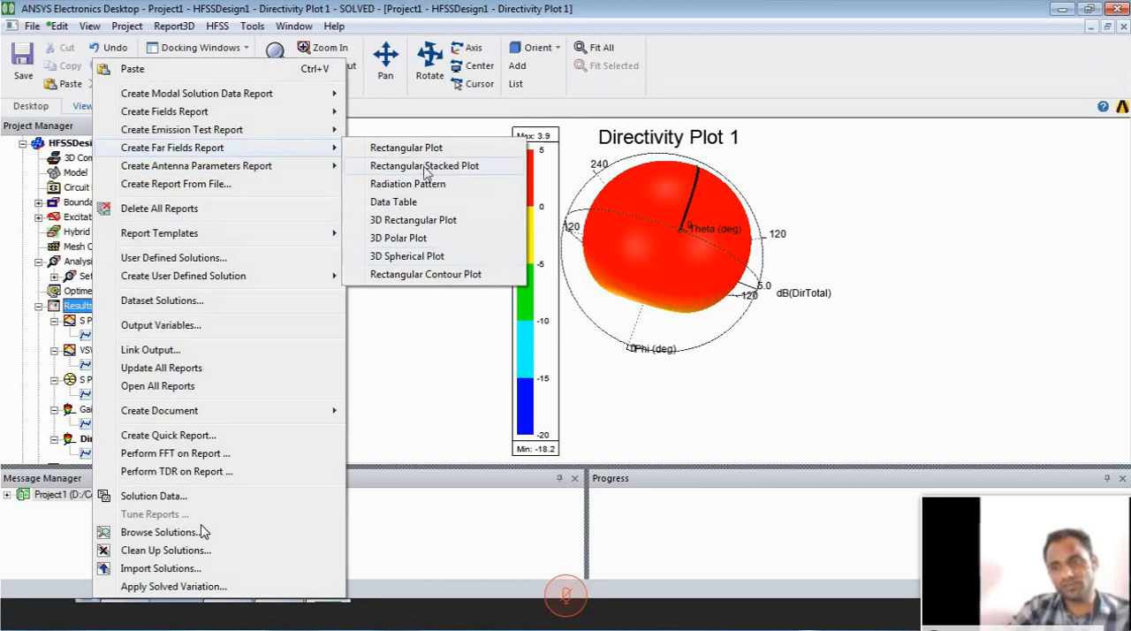
pyautogui.click(427, 184)
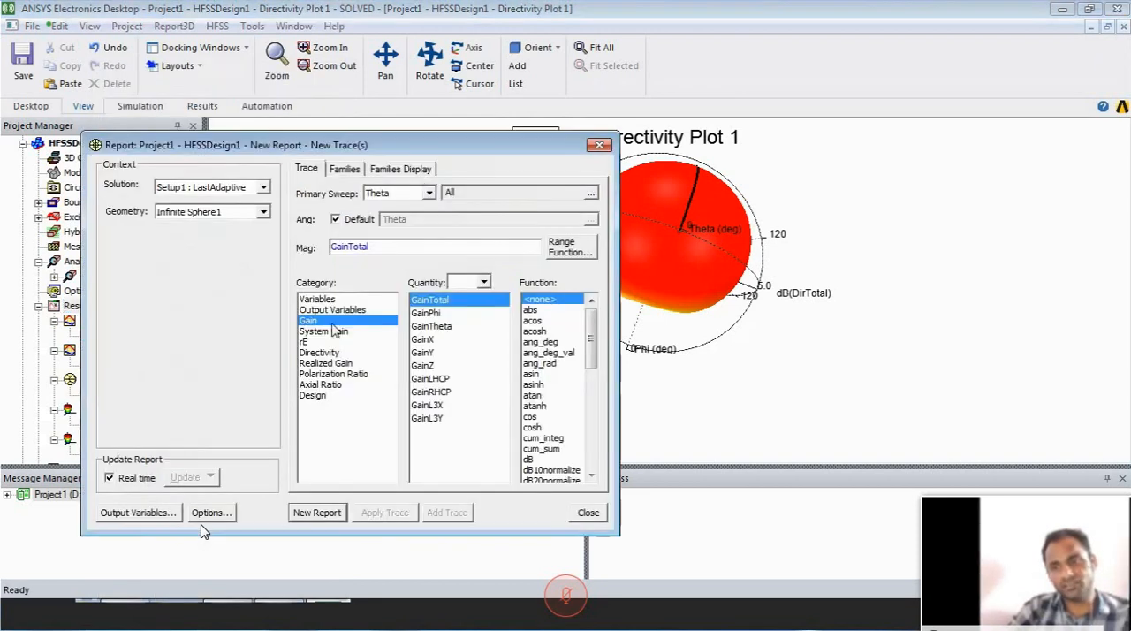
pyautogui.click(317, 353)
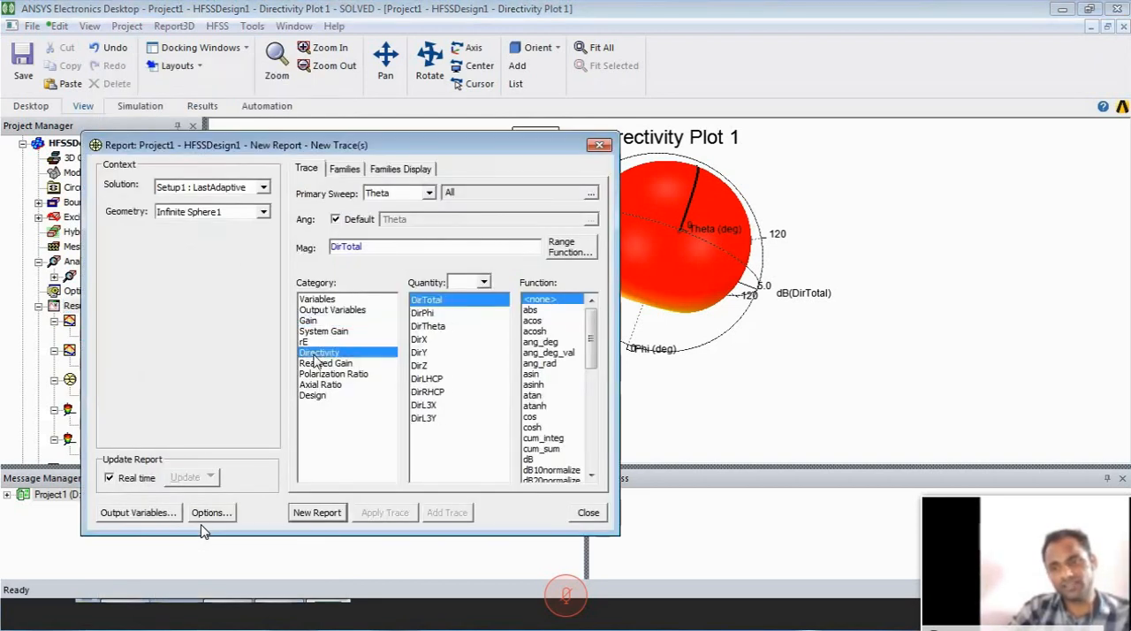
pyautogui.click(238, 187)
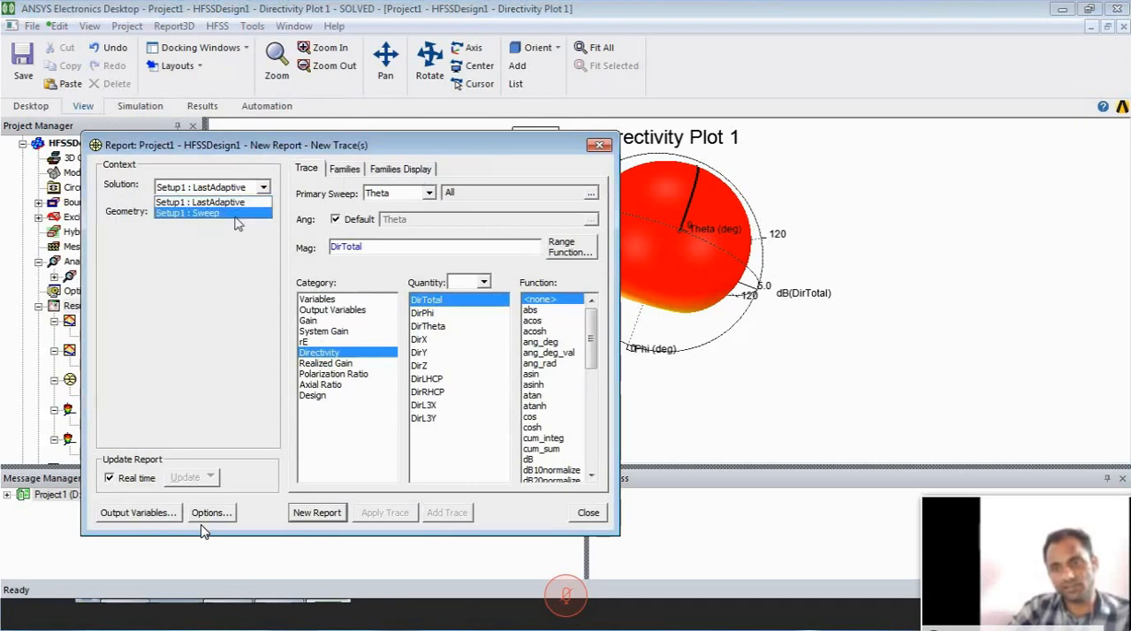
pyautogui.click(236, 214)
# - Define the radiation pattern trace as dB(rEPhi) from the rE category, with Phi as the primary sweep
pyautogui.click(341, 343)
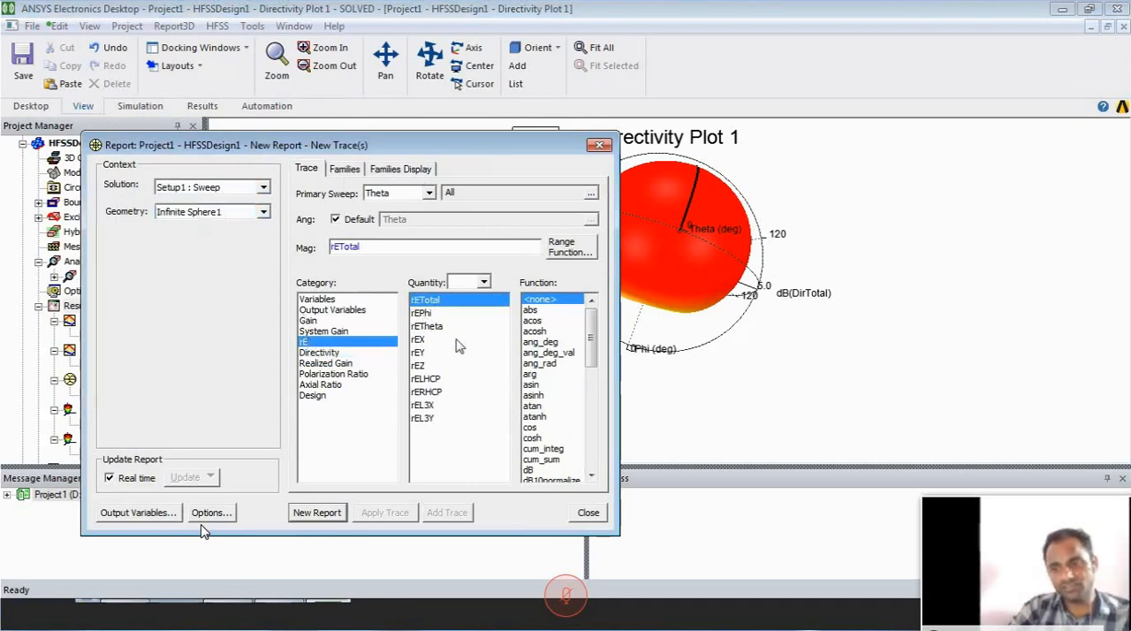
pyautogui.click(426, 314)
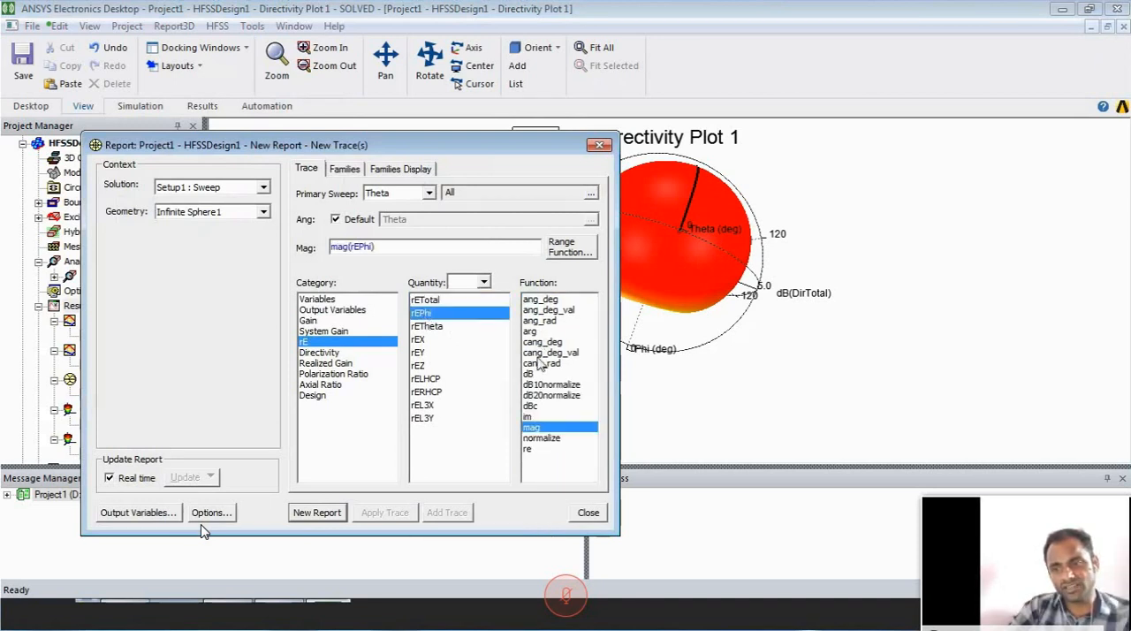
pyautogui.click(531, 374)
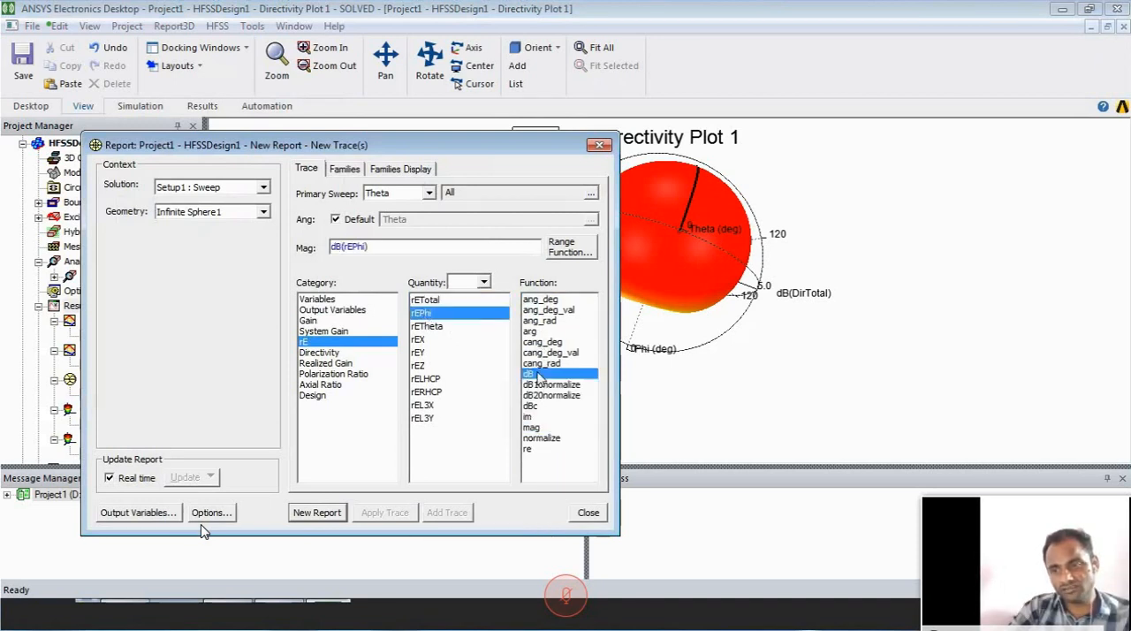
pyautogui.click(429, 192)
pyautogui.click(418, 218)
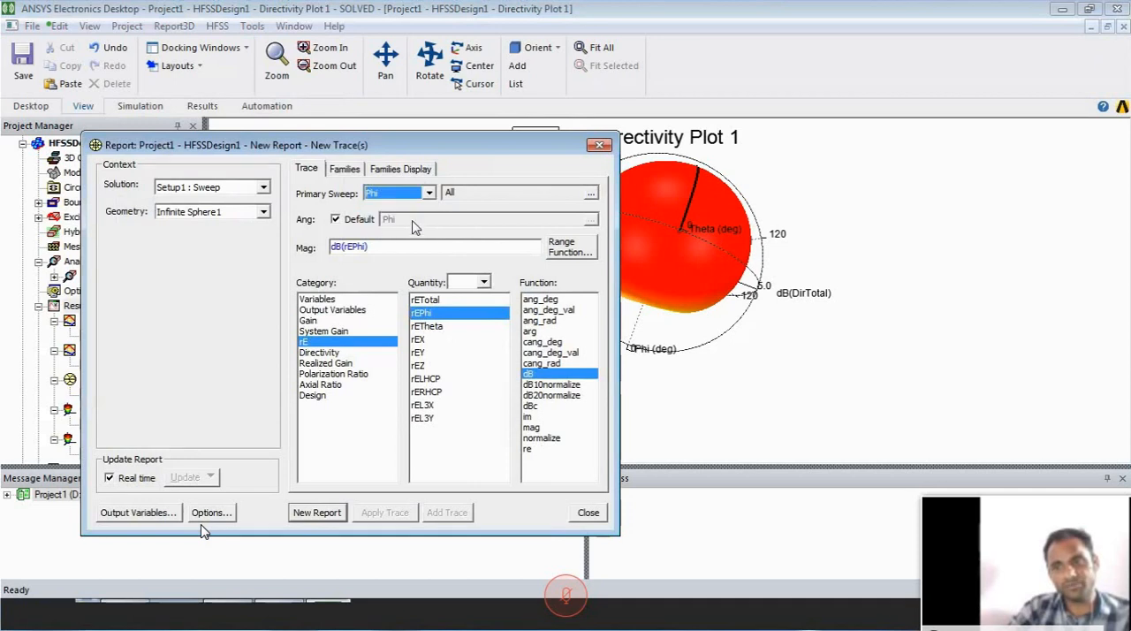
# - Restrict the radiation pattern's frequency family to 2.4 GHz
pyautogui.click(343, 171)
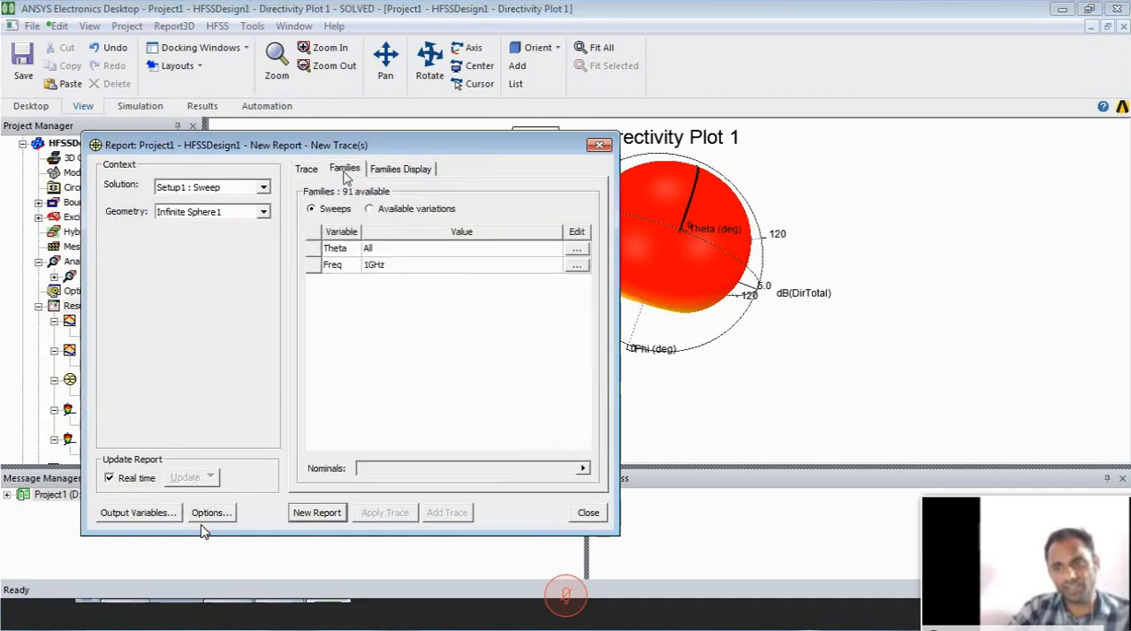
pyautogui.click(576, 264)
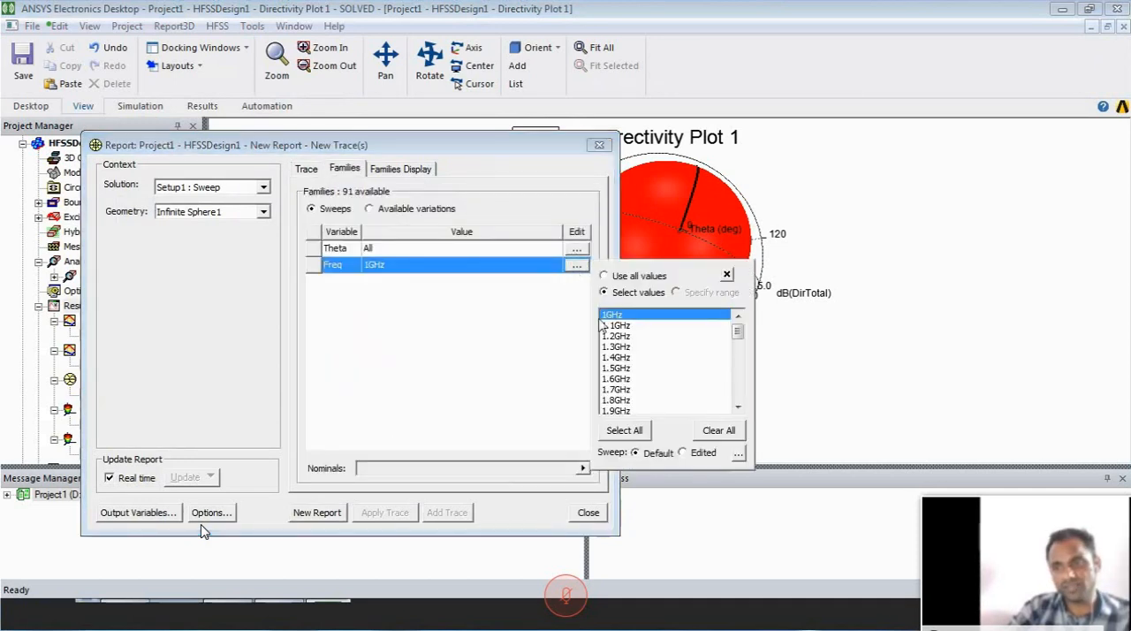
pyautogui.click(624, 390)
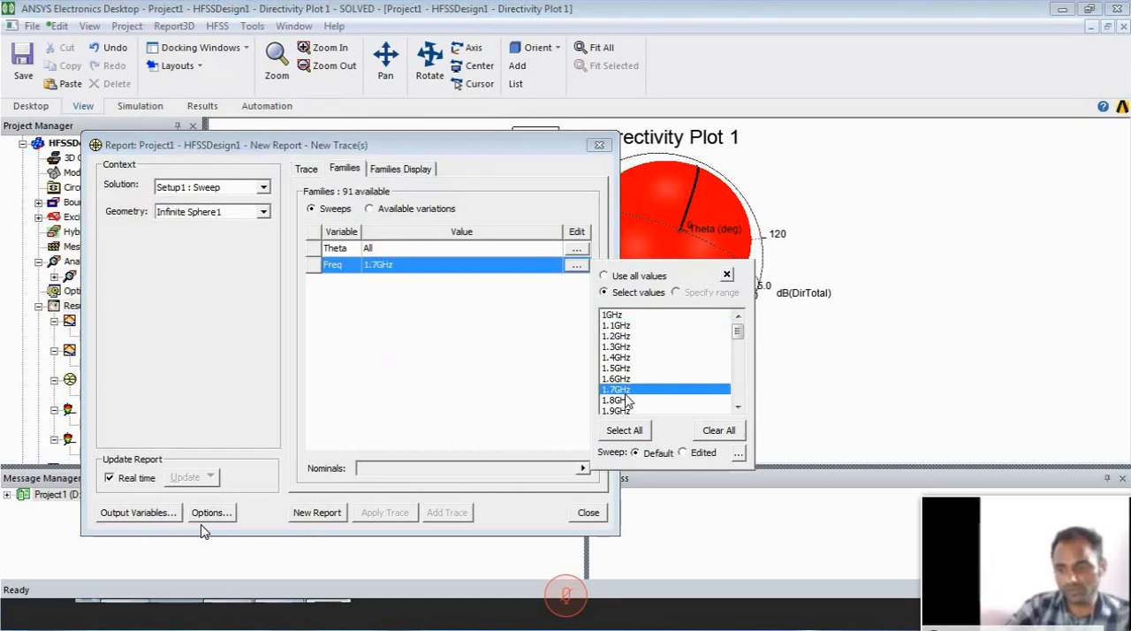
pyautogui.press('Down')
pyautogui.press('Down')
pyautogui.press('Down')
pyautogui.press('Down')
pyautogui.press('Down')
pyautogui.press('Down')
pyautogui.press('Down')
pyautogui.press('Down')
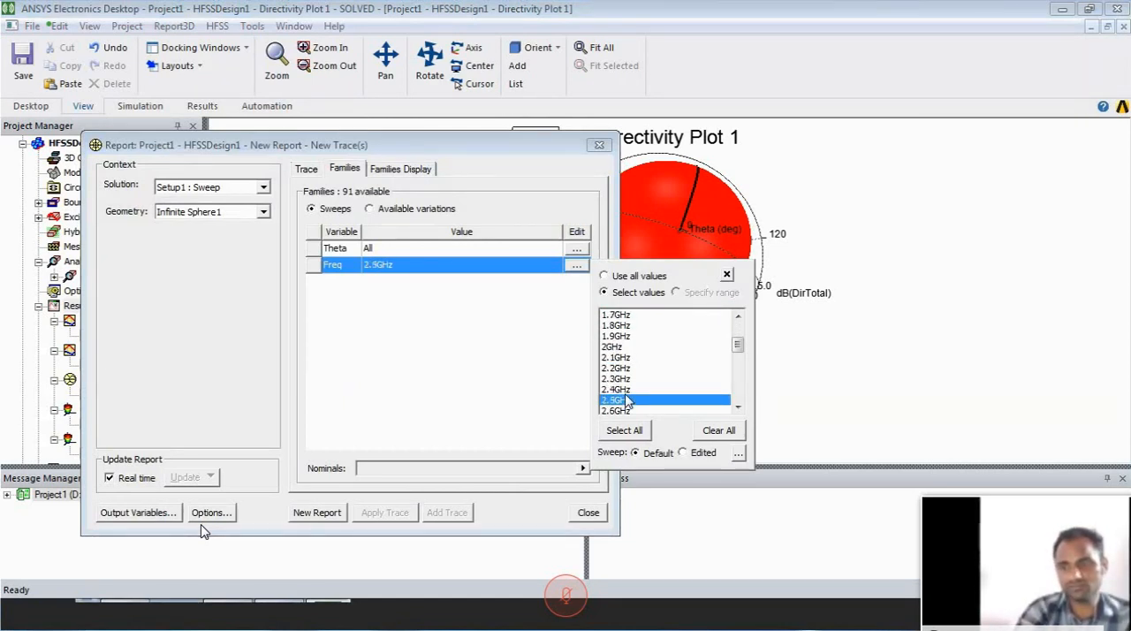
pyautogui.click(624, 392)
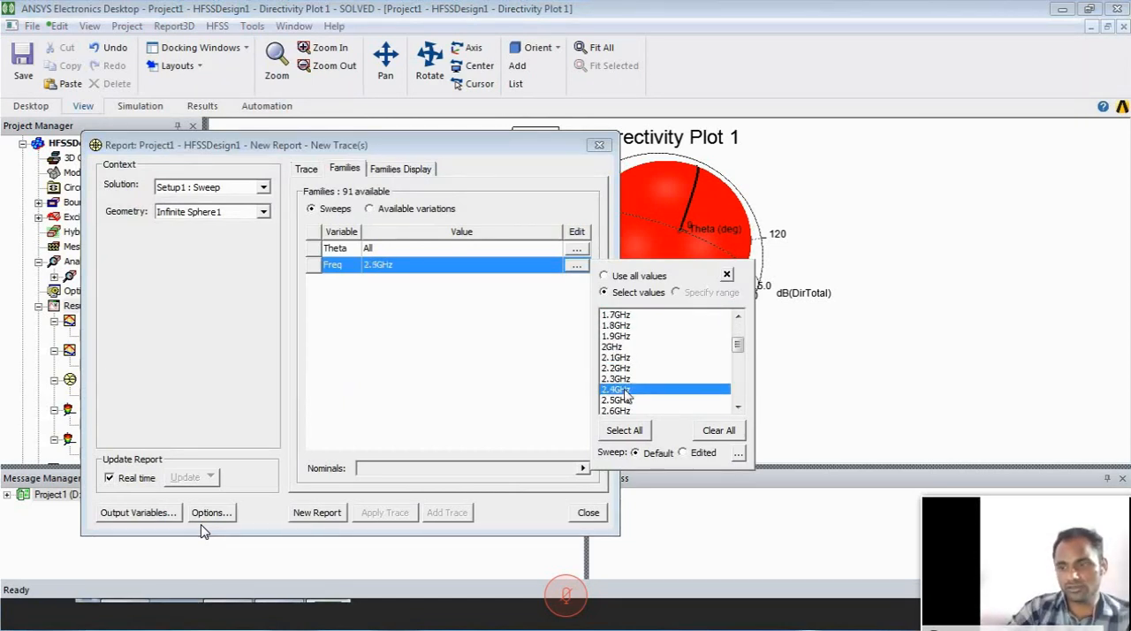
pyautogui.click(486, 410)
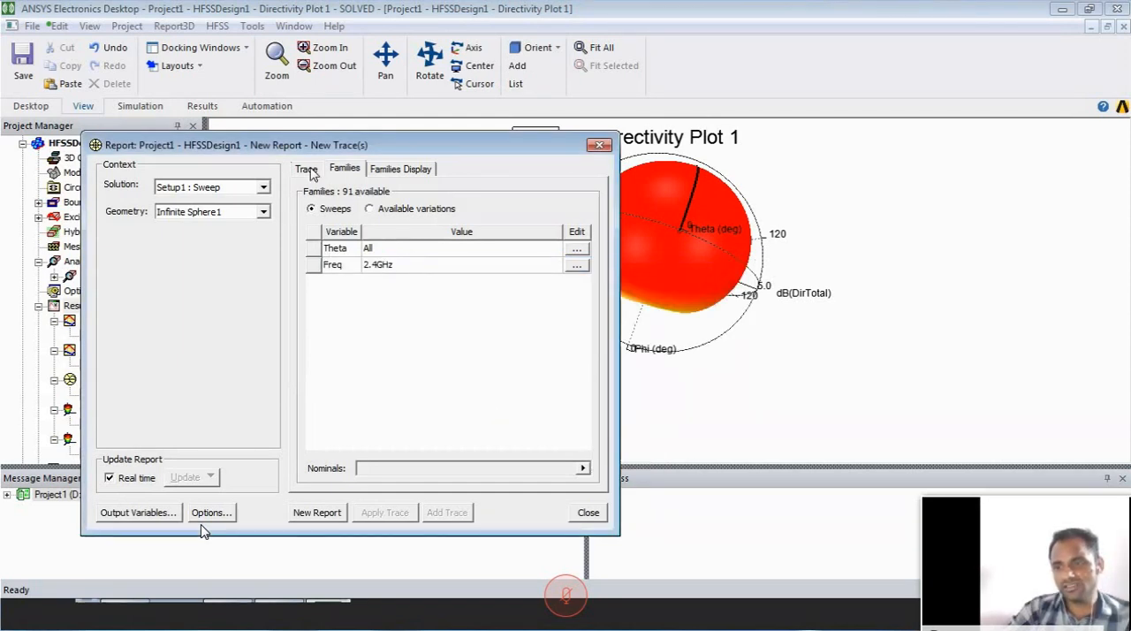
# - Restrict the Theta family to 0deg and generate the dB(rEPhi) radiation pattern
pyautogui.click(577, 249)
pyautogui.click(612, 299)
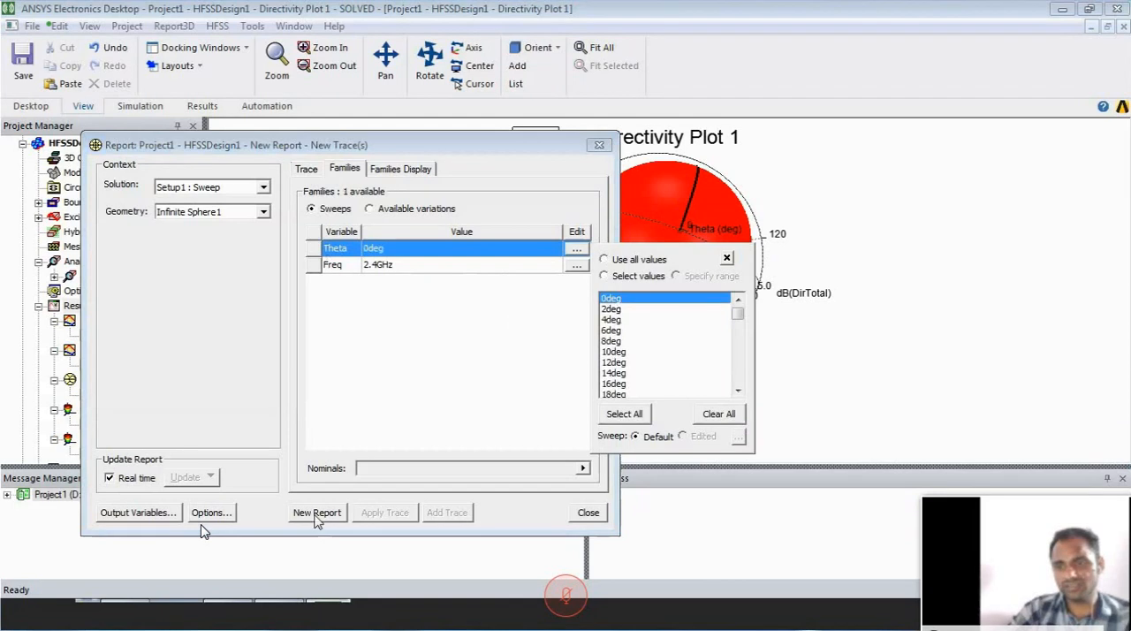
pyautogui.click(314, 513)
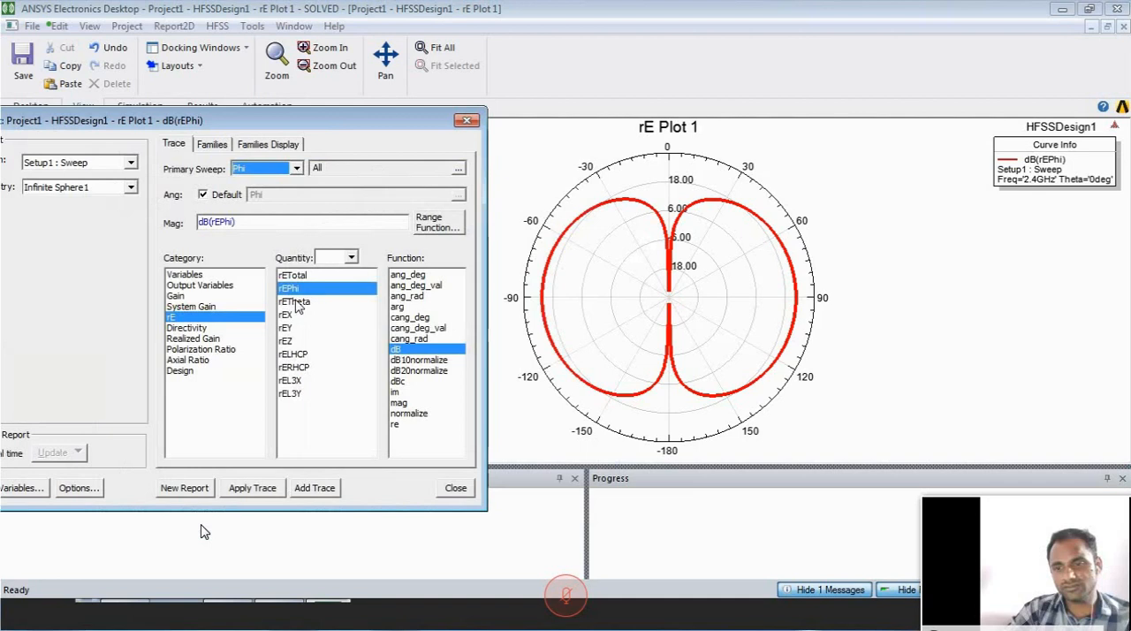
# - Add a dB(rETheta) trace to the rEPhi radiation pattern
pyautogui.click(298, 301)
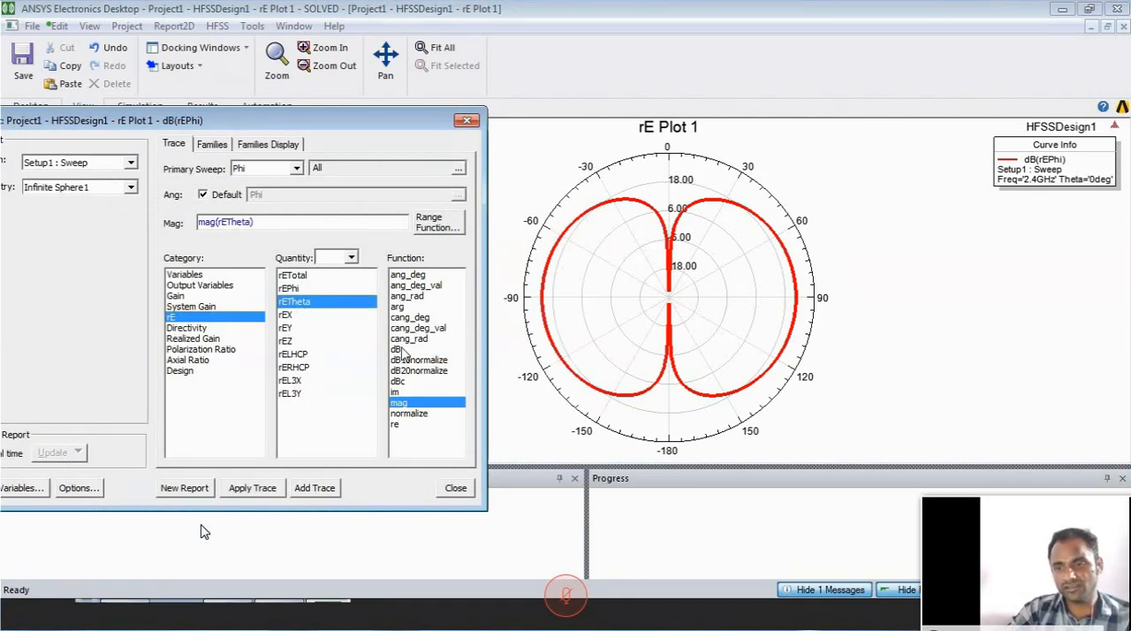
pyautogui.click(397, 349)
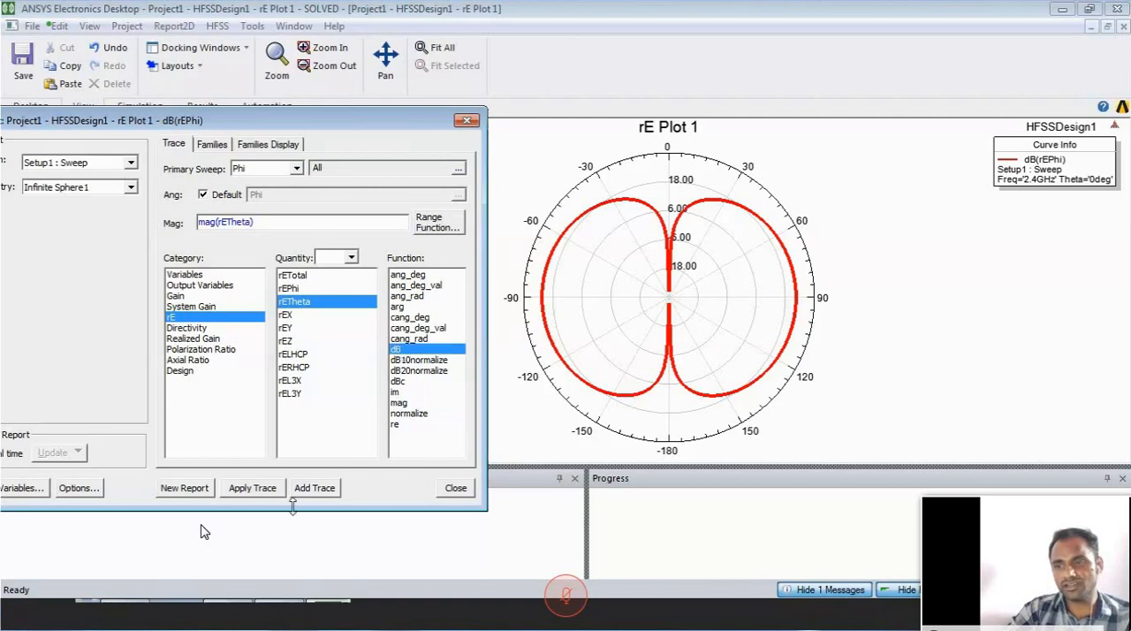
pyautogui.click(315, 488)
pyautogui.click(623, 176)
pyautogui.click(620, 171)
# - Set the Theta family to 90deg and generate a new dB(rETheta) radiation pattern report at 2.4 GHz
pyautogui.click(221, 145)
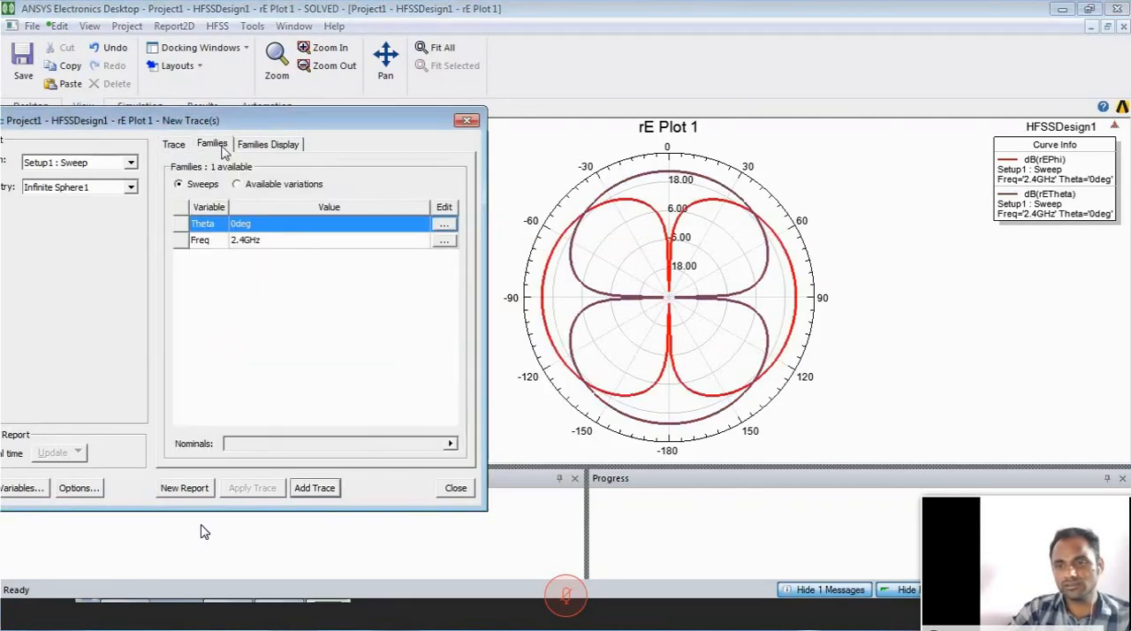
pyautogui.click(447, 225)
pyautogui.click(482, 327)
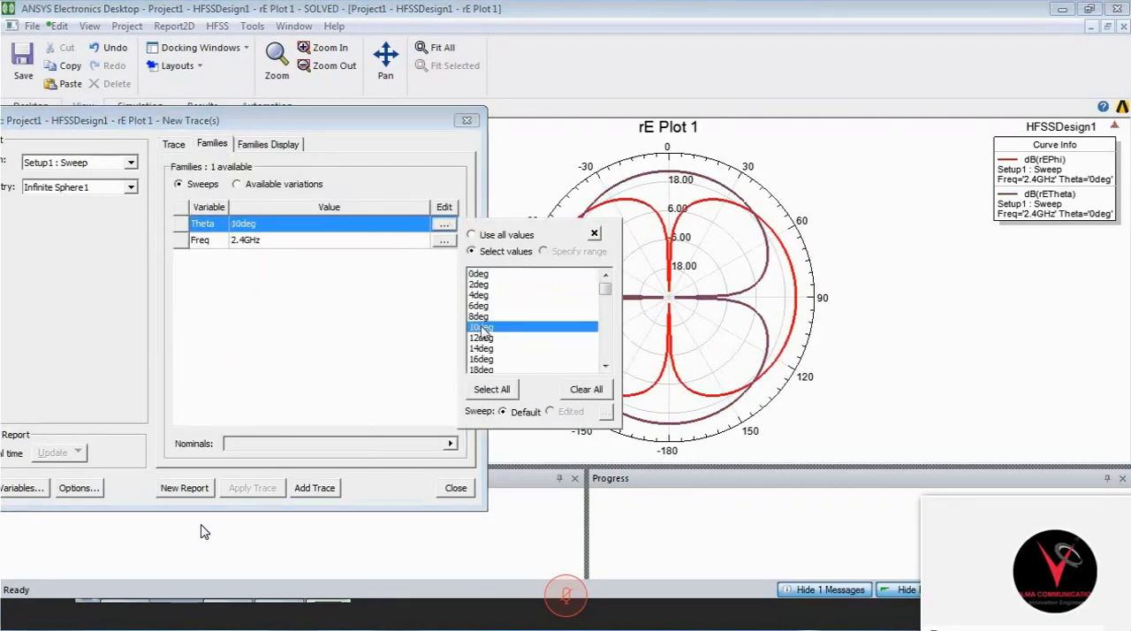
pyautogui.press('9')
pyautogui.click(379, 355)
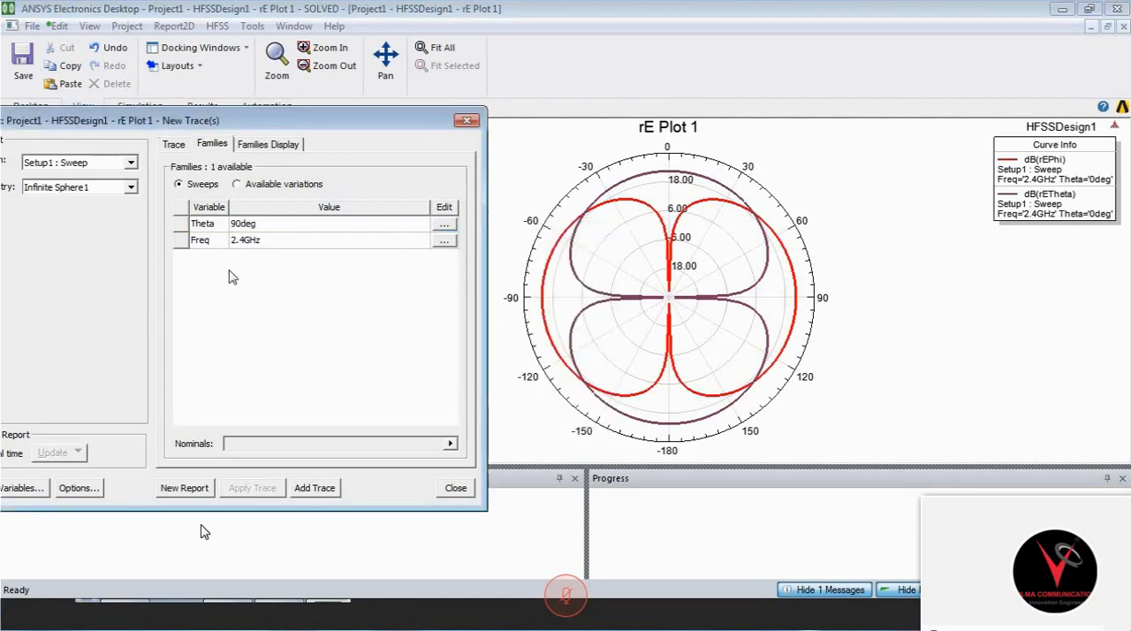
pyautogui.click(179, 487)
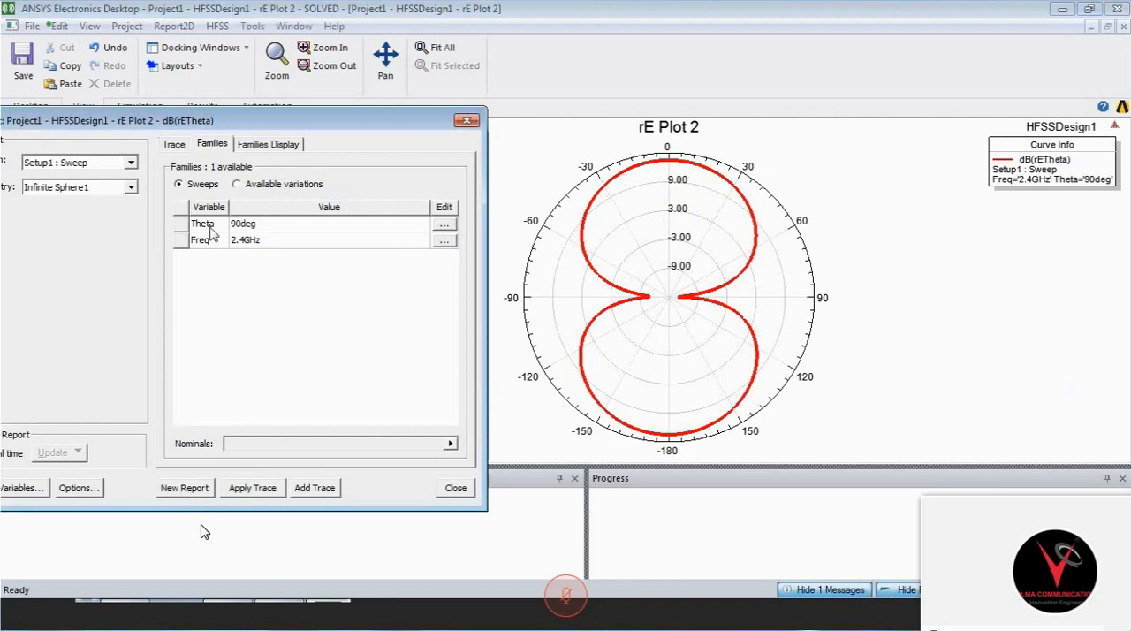
# - Add a dB(rEPhi) trace to the rE Plot 2 radiation pattern and close the report settings
pyautogui.click(176, 147)
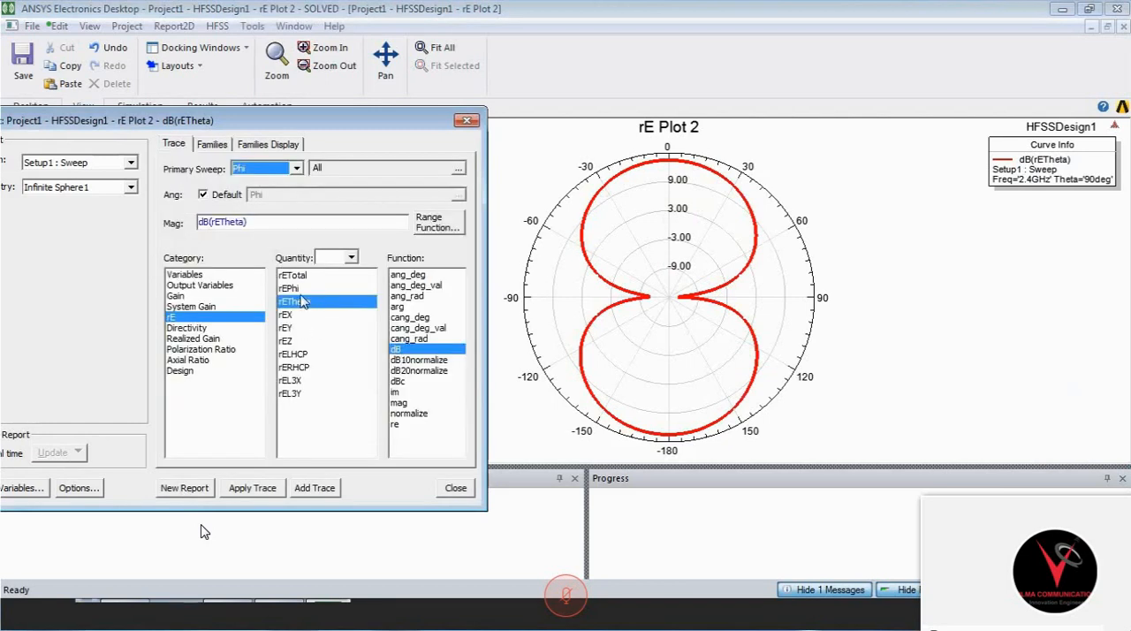
pyautogui.click(301, 290)
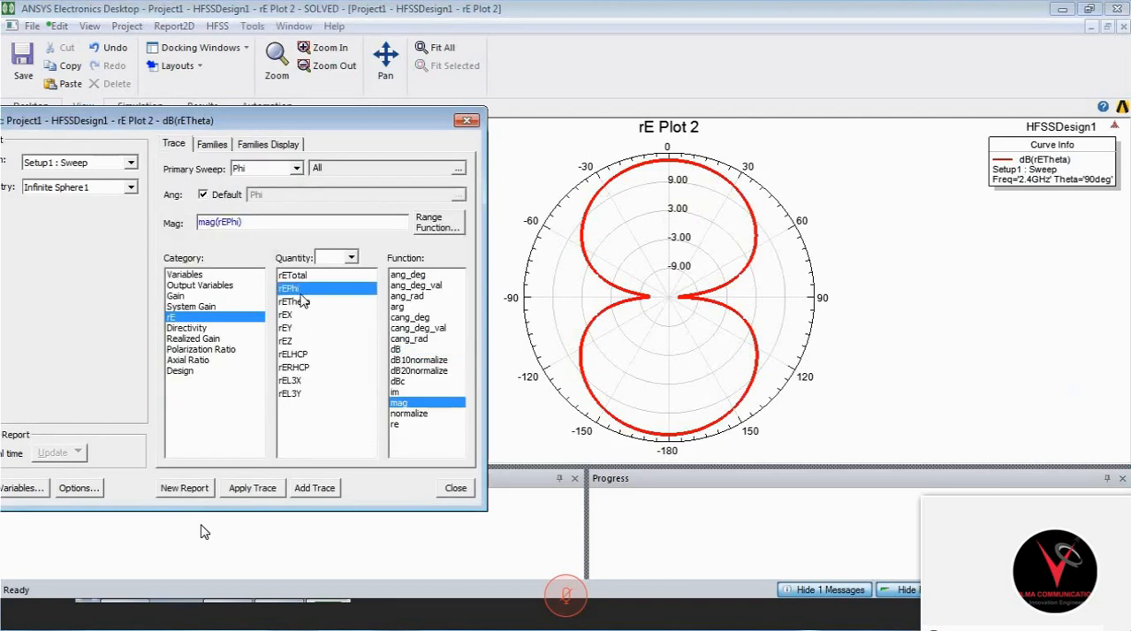
pyautogui.click(397, 349)
pyautogui.click(316, 491)
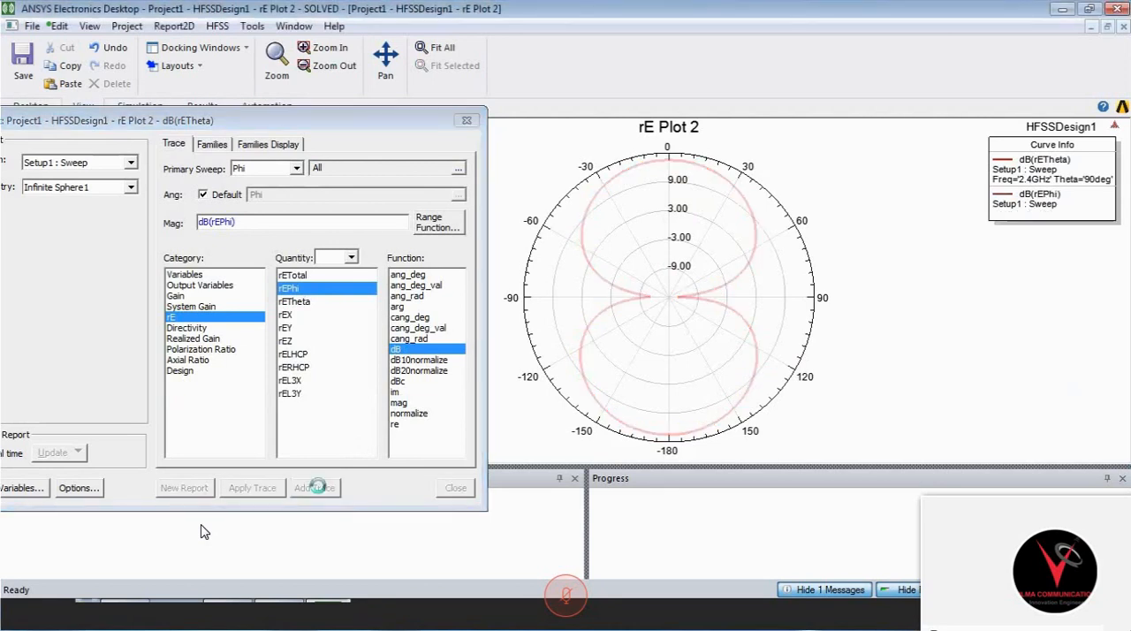
pyautogui.click(466, 121)
pyautogui.click(681, 183)
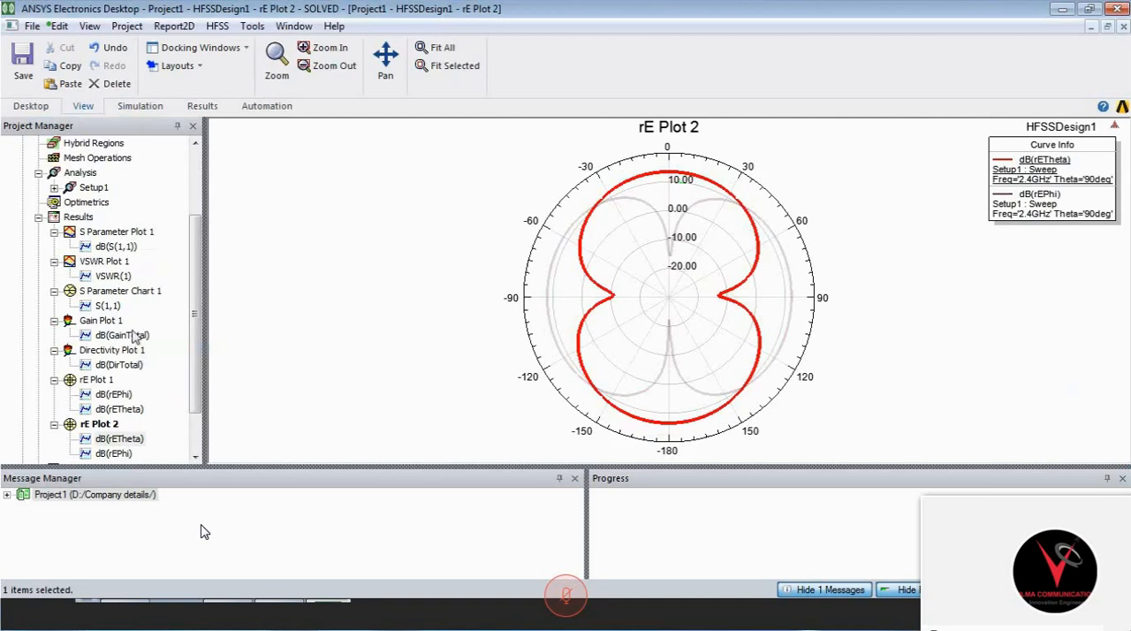
# - Review the 3D gain plot's colour scale, and return to the rE Plot 2 radiation pattern
pyautogui.doubleClick(111, 321)
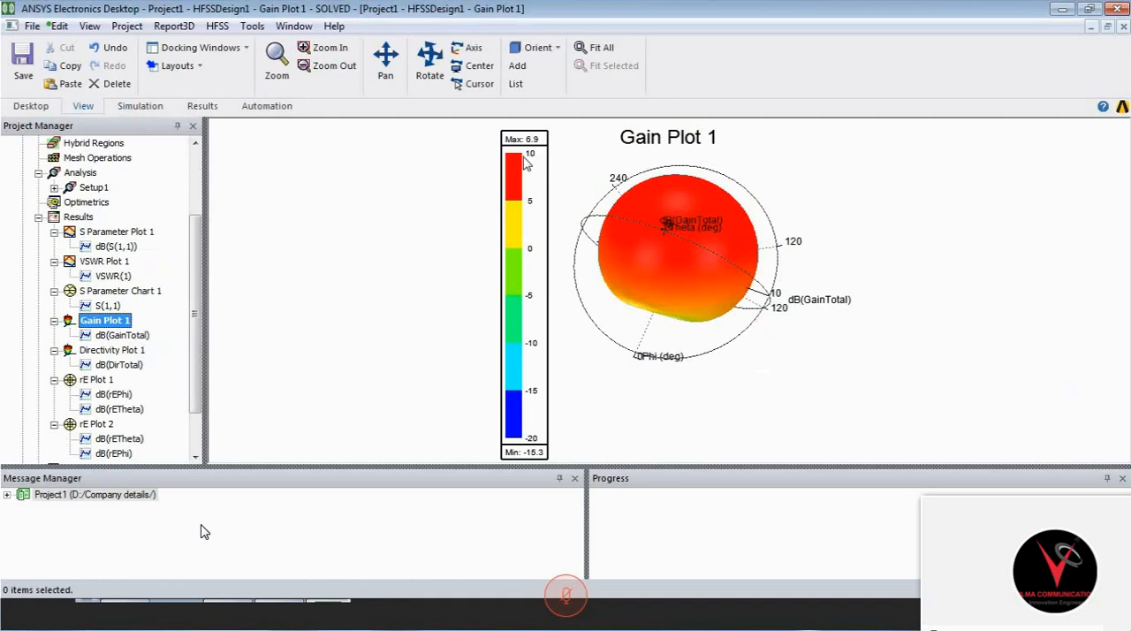
pyautogui.doubleClick(105, 425)
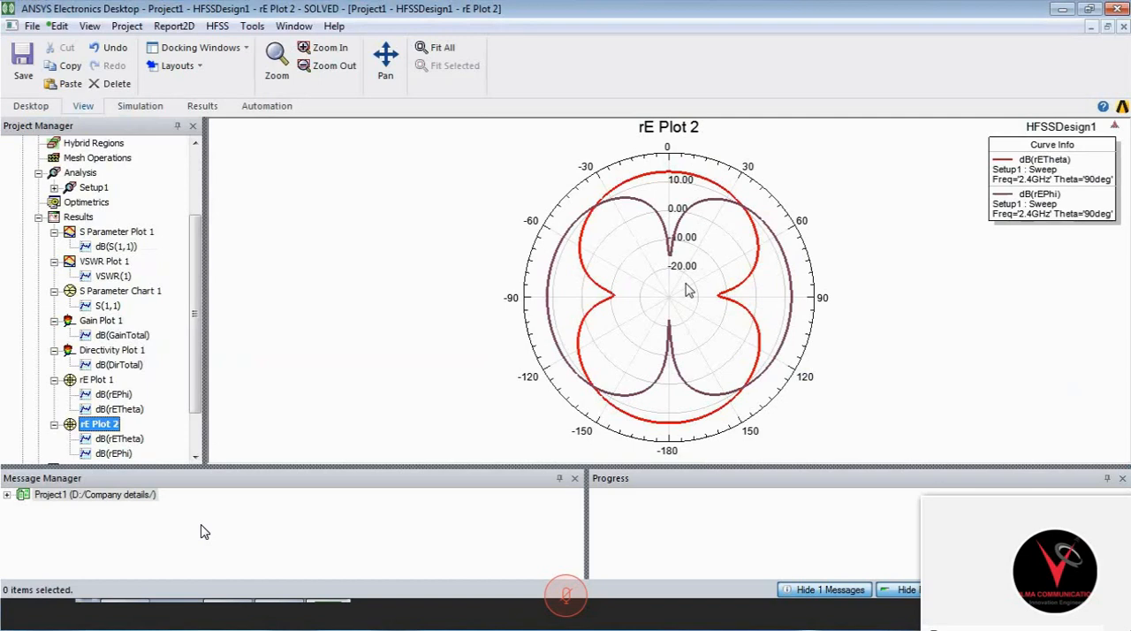
pyautogui.click(402, 345)
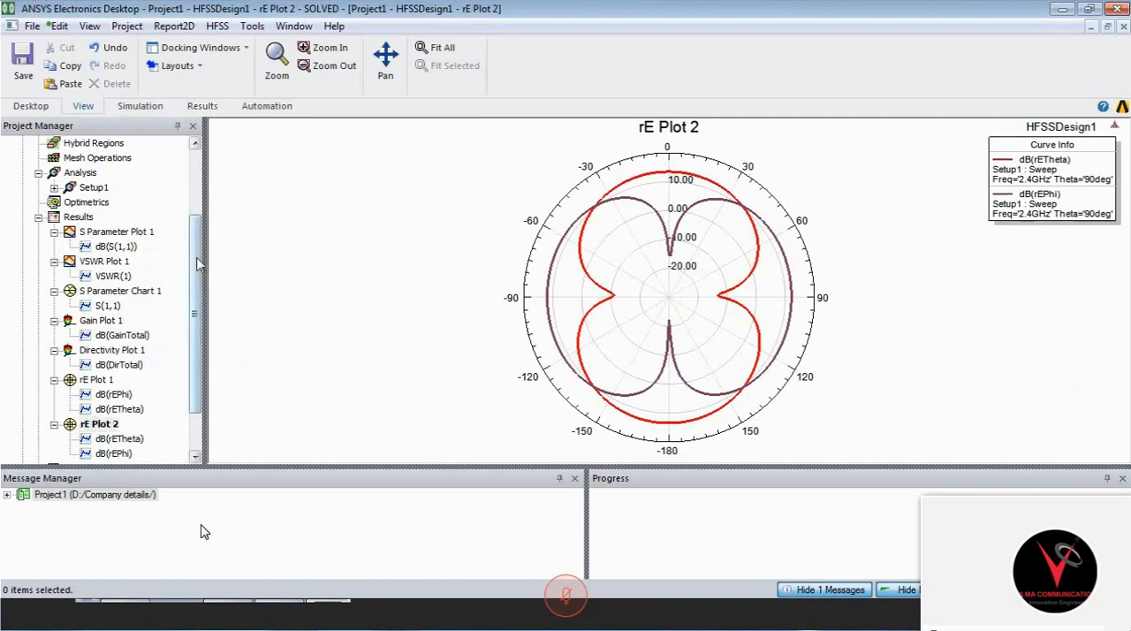
# - Create a new far-field radiation pattern report of mag(rEX) using the Setup1 : Sweep solution
pyautogui.click(80, 218)
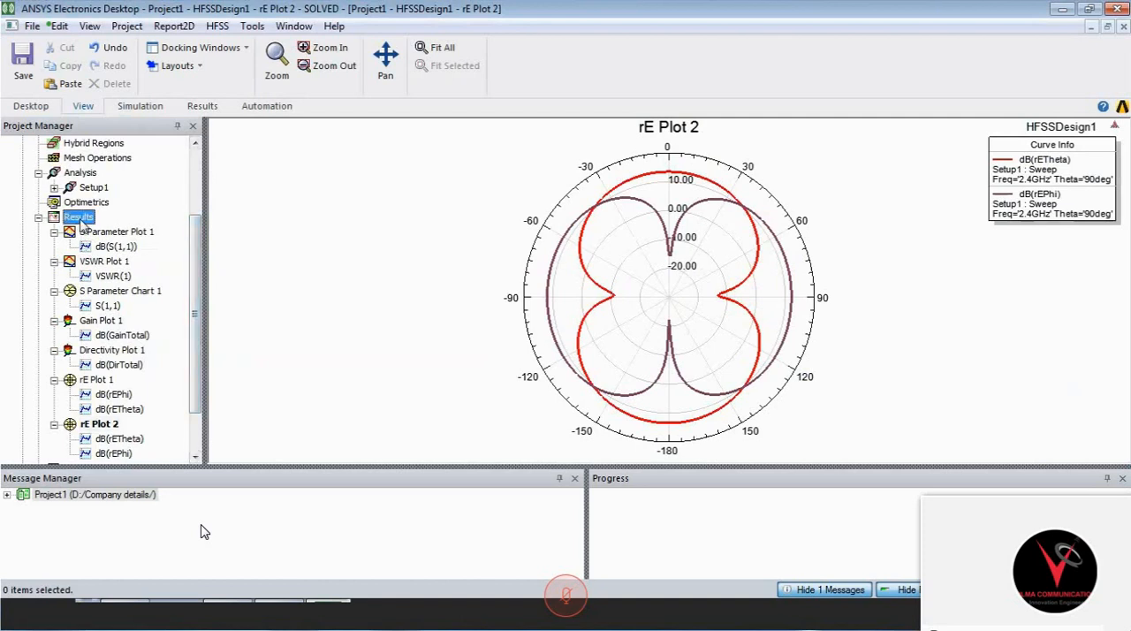
pyautogui.rightClick(80, 220)
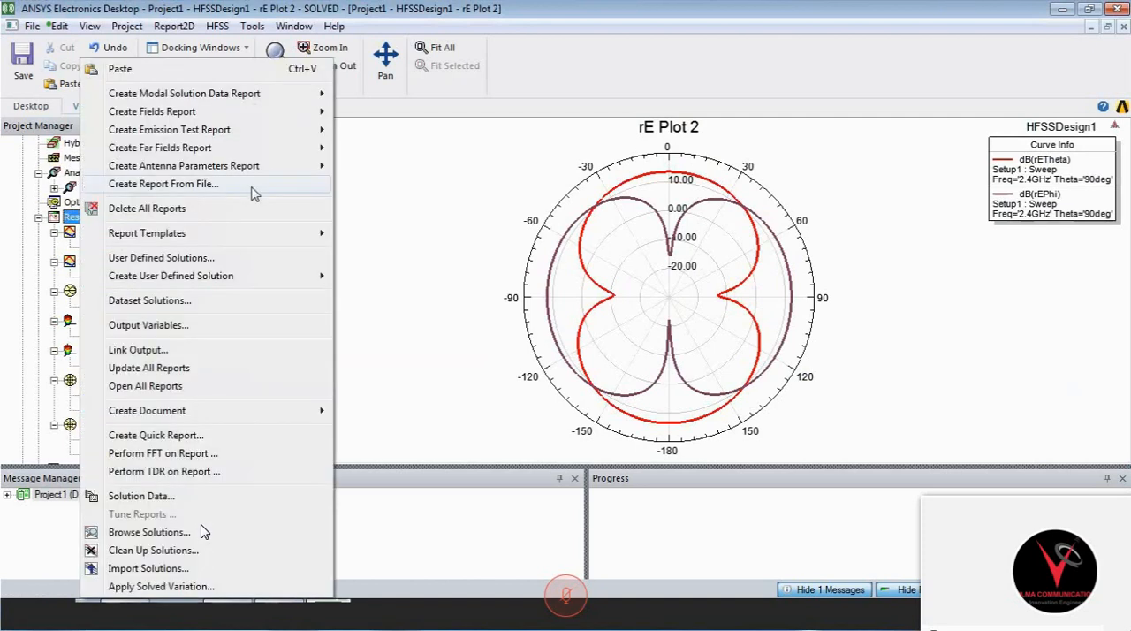
pyautogui.moveTo(254, 157)
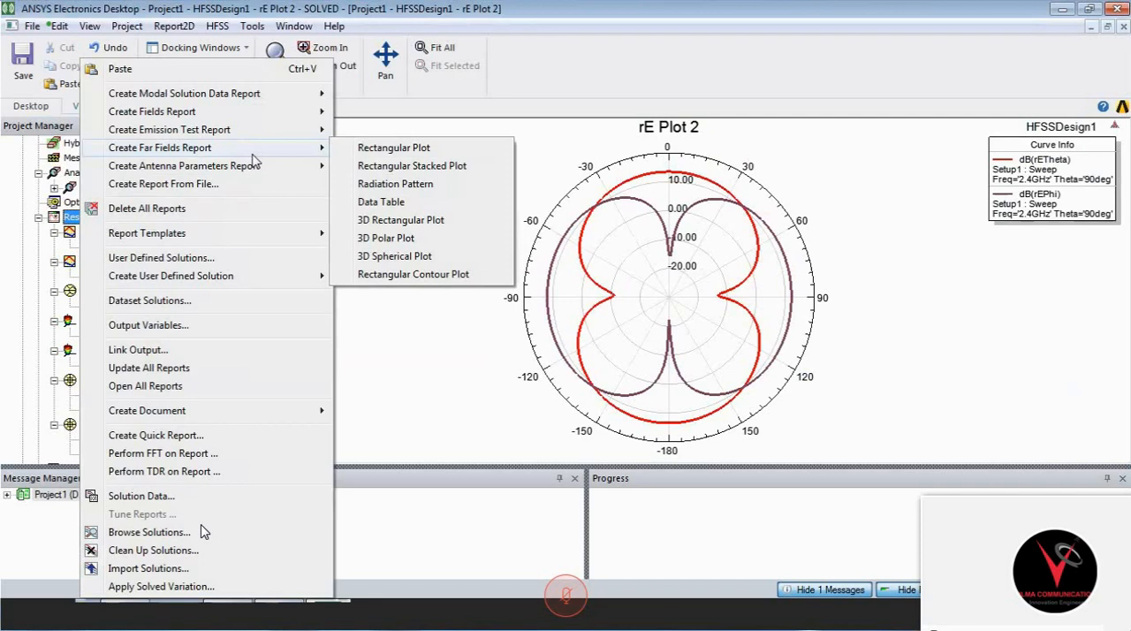
pyautogui.click(428, 192)
pyautogui.click(231, 317)
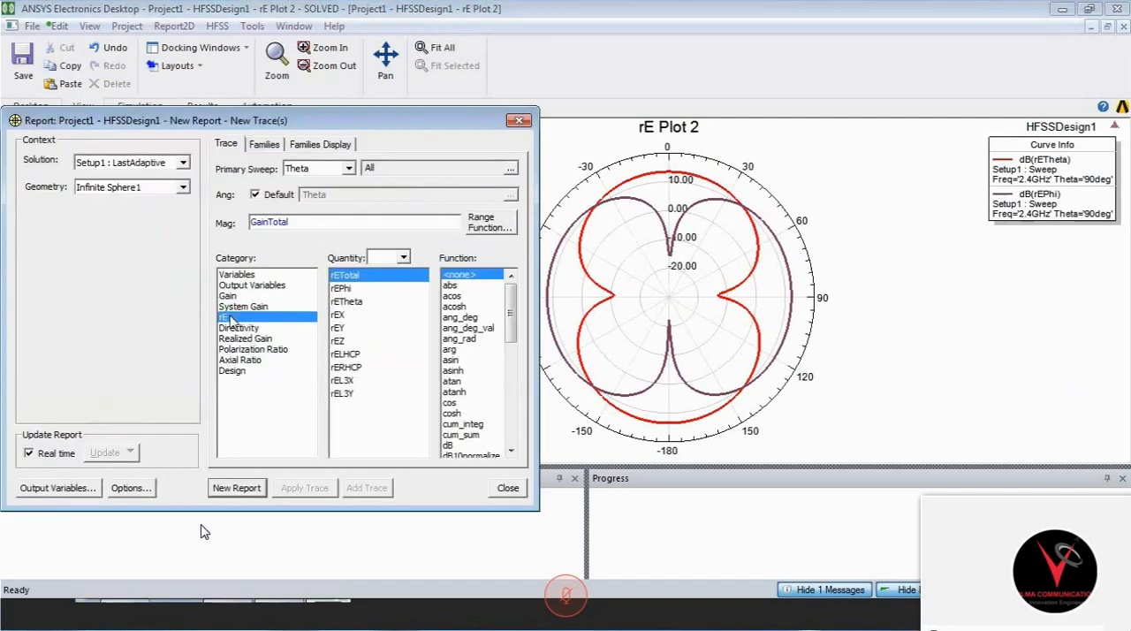
pyautogui.click(183, 162)
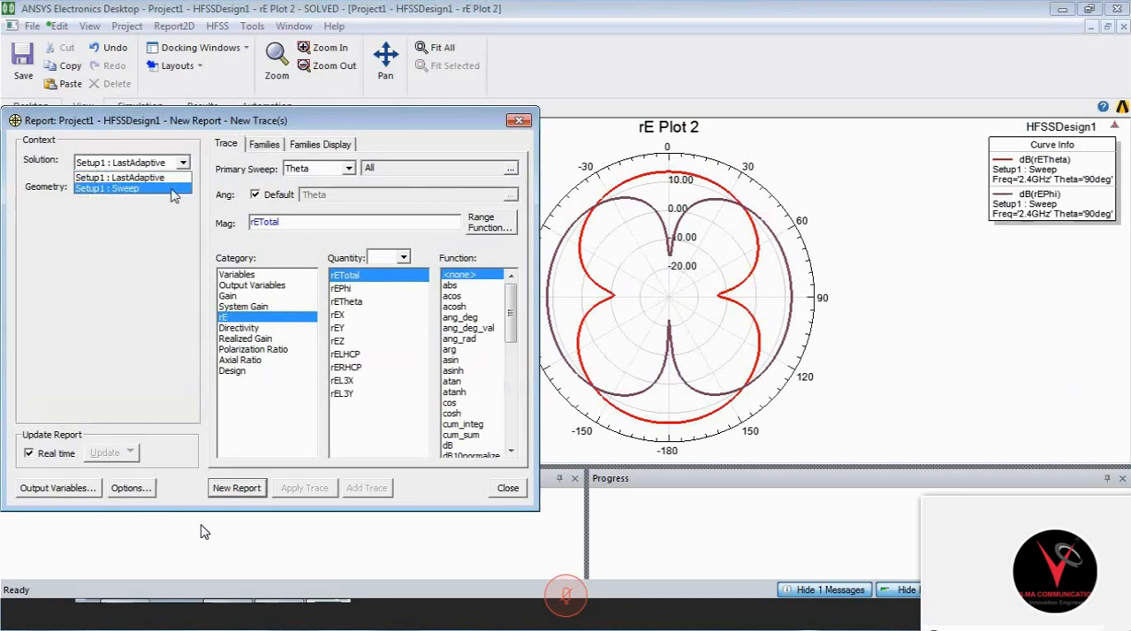
pyautogui.click(173, 189)
pyautogui.click(337, 316)
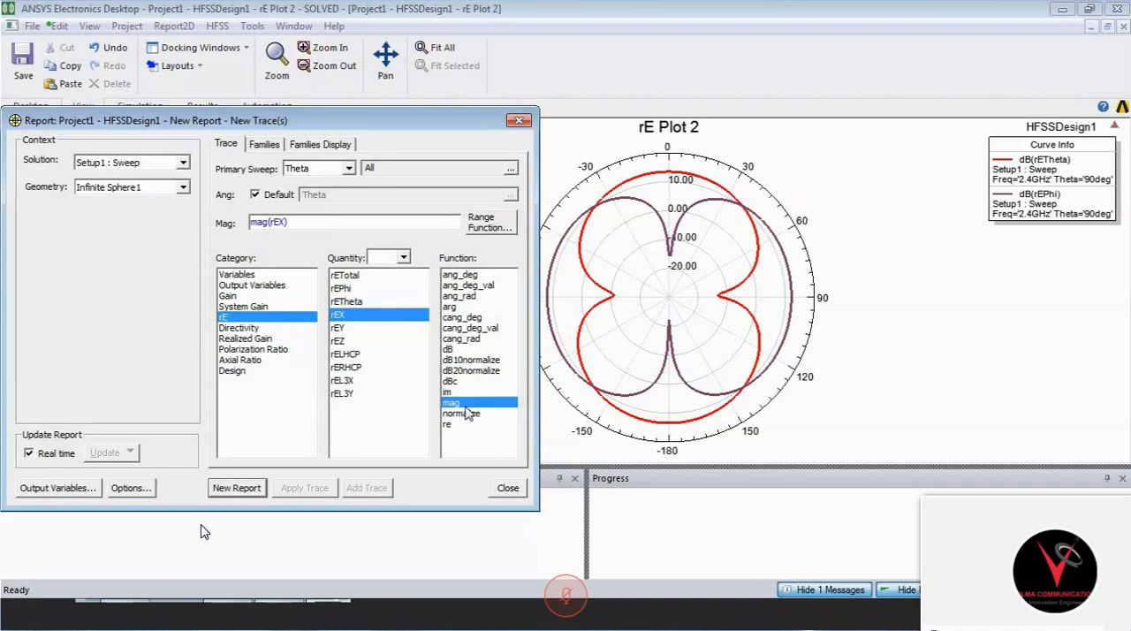
pyautogui.click(237, 488)
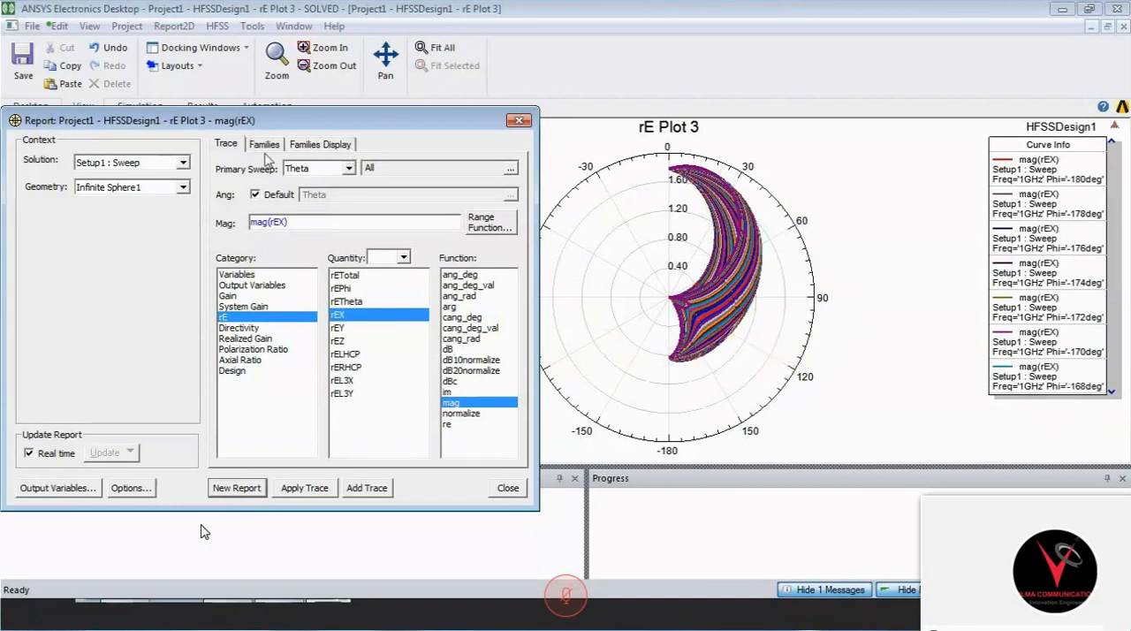
# - Restrict the Phi family of the mag(rEX) trace to 0deg
pyautogui.click(267, 144)
pyautogui.click(498, 227)
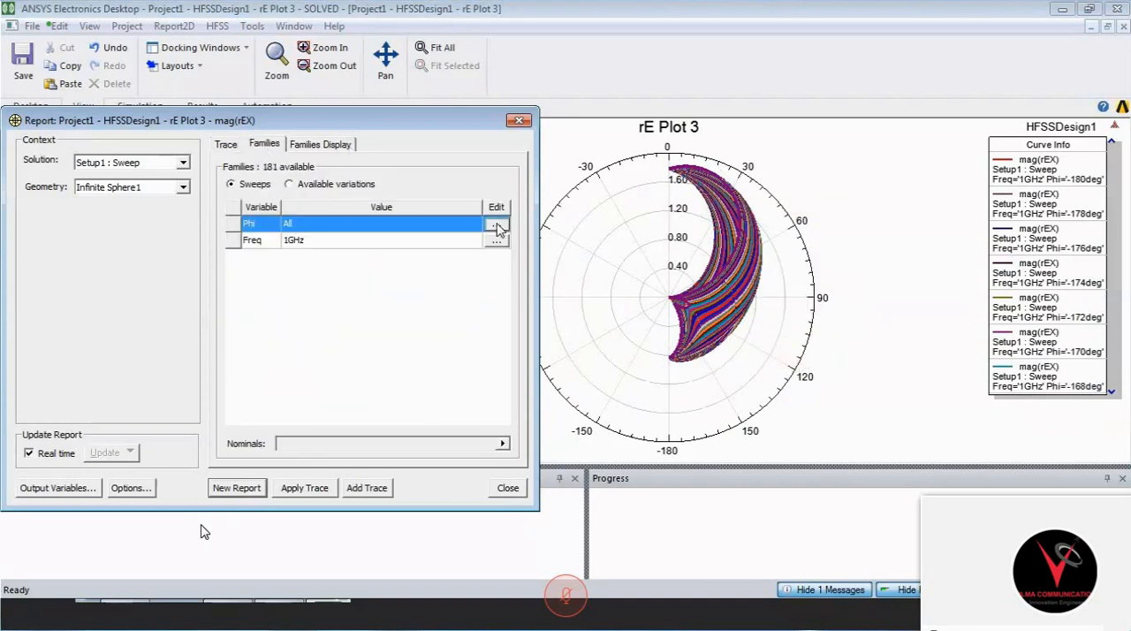
pyautogui.click(497, 226)
pyautogui.click(537, 295)
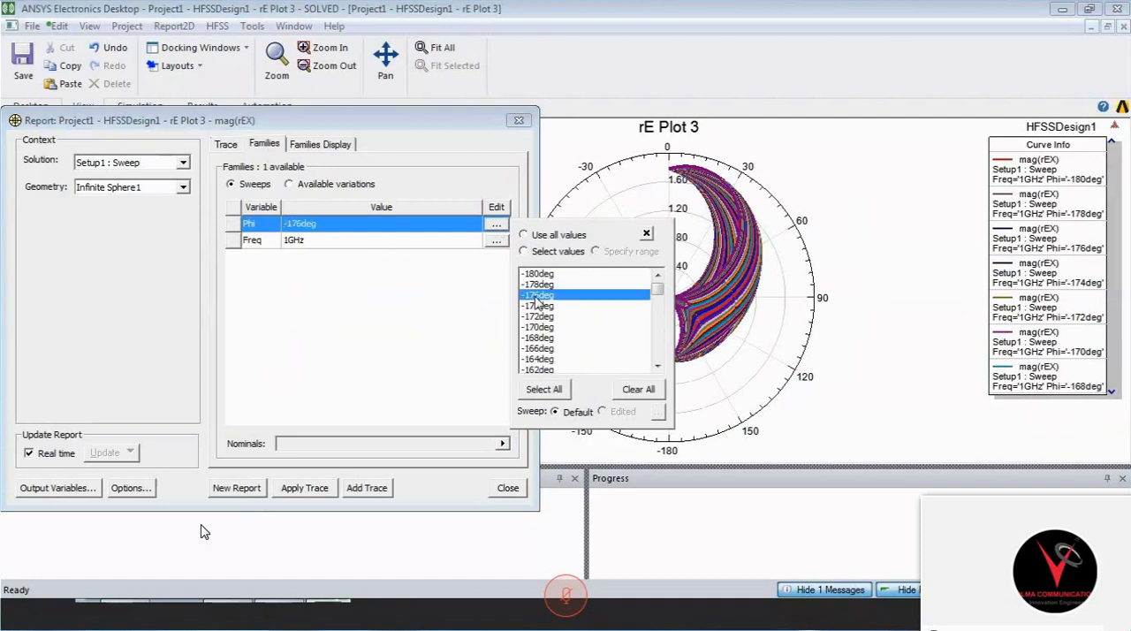
pyautogui.press('0')
pyautogui.click(336, 281)
# - Restrict the frequency family to 2.4GHz and apply the family settings to the mag(rEX) trace
pyautogui.click(491, 242)
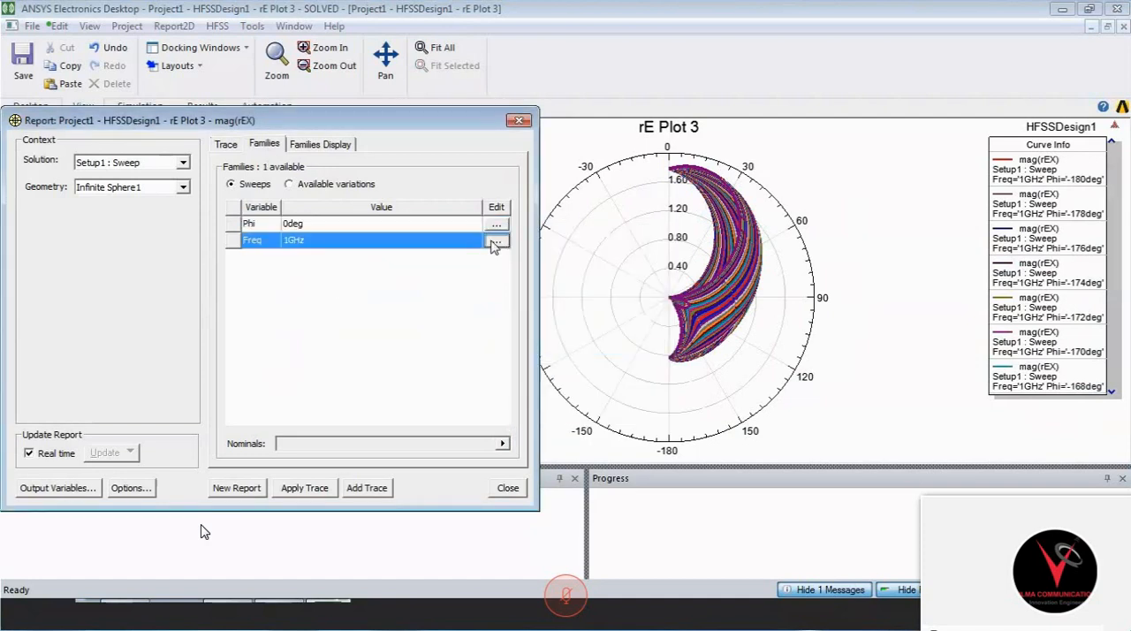
pyautogui.click(495, 242)
pyautogui.click(533, 329)
pyautogui.press('2')
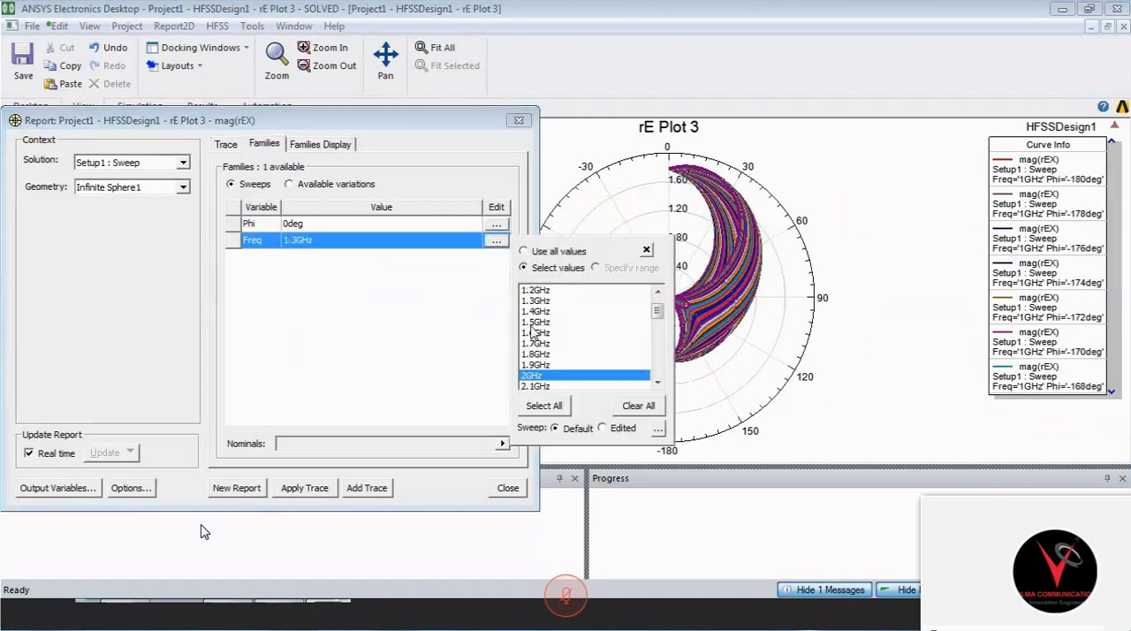
pyautogui.press('Down')
pyautogui.press('Down')
pyautogui.press('Down')
pyautogui.press('Down')
pyautogui.press('Down')
pyautogui.click(540, 364)
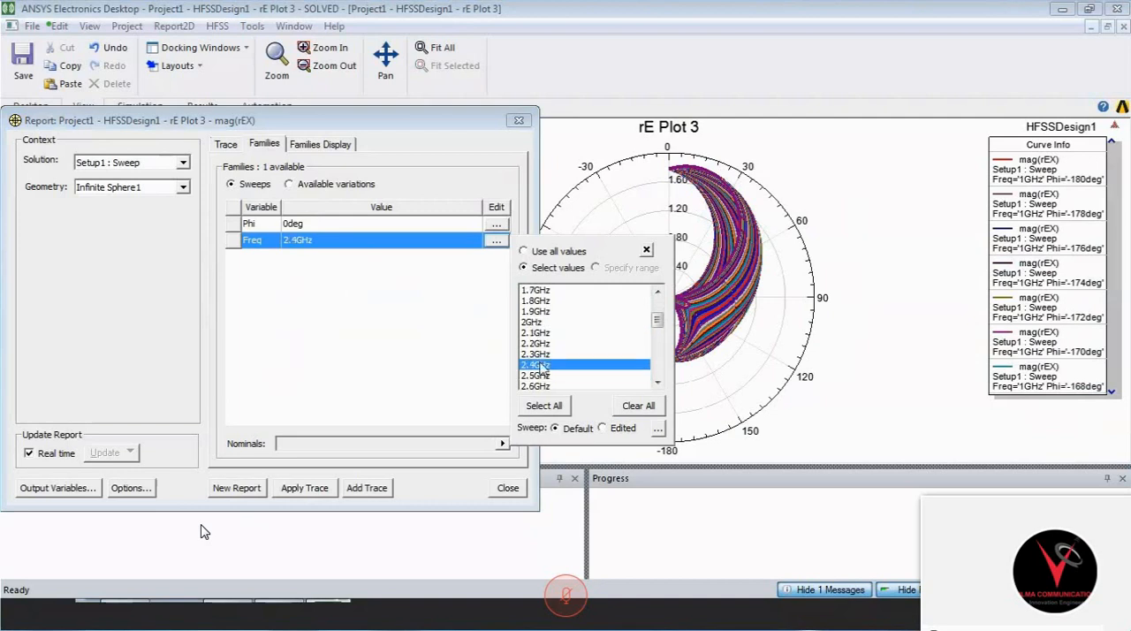
pyautogui.click(395, 371)
pyautogui.click(304, 488)
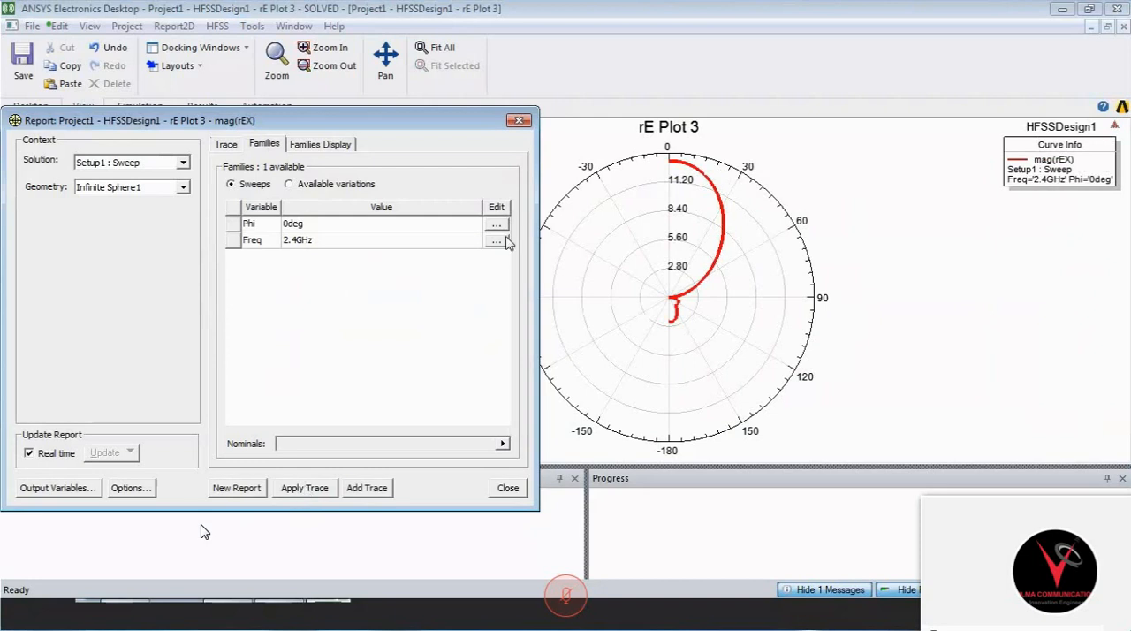
# - Add a mag(rEY) trace to the rE Plot 3 radiation pattern and close the report settings
pyautogui.moveTo(486, 127); pyautogui.dragTo(397, 197)
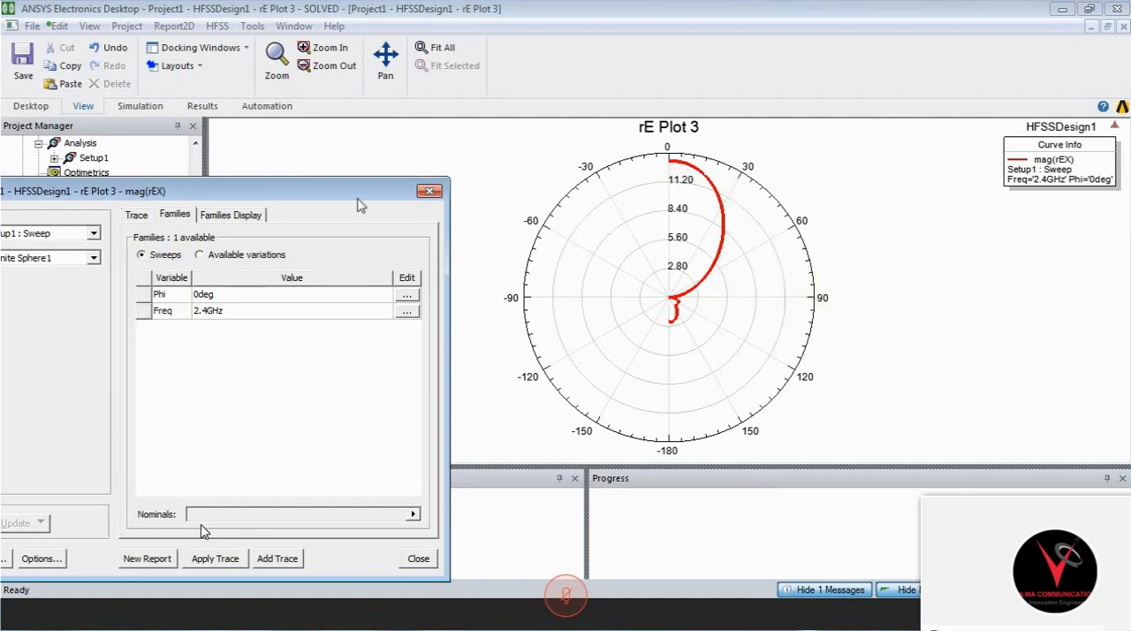
pyautogui.moveTo(207, 183); pyautogui.dragTo(330, 81)
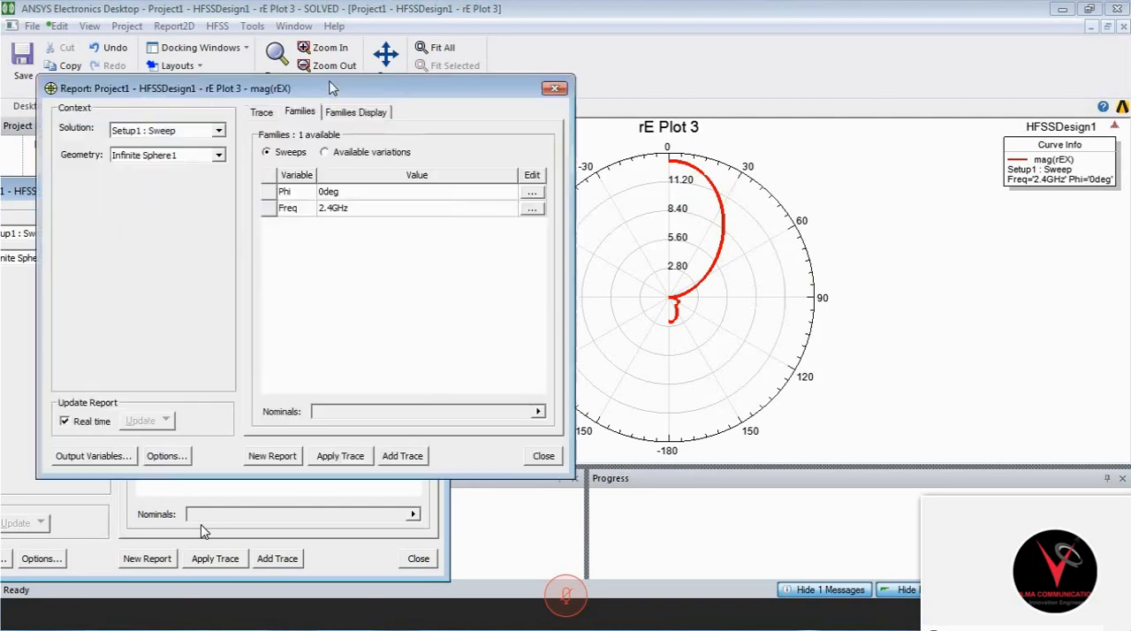
pyautogui.click(262, 113)
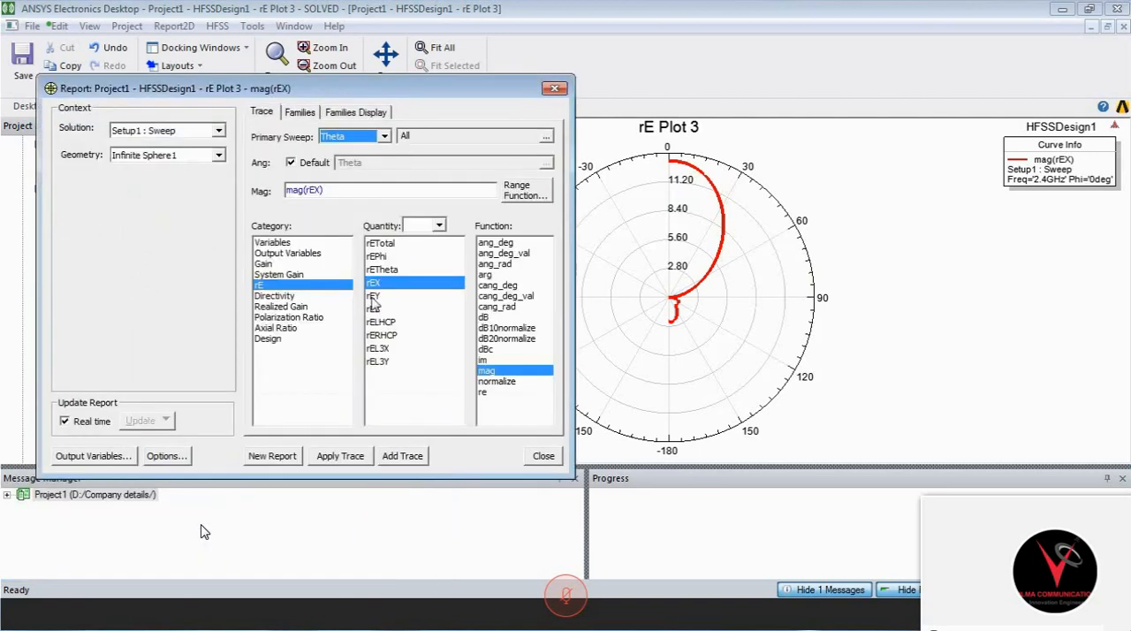
pyautogui.click(373, 295)
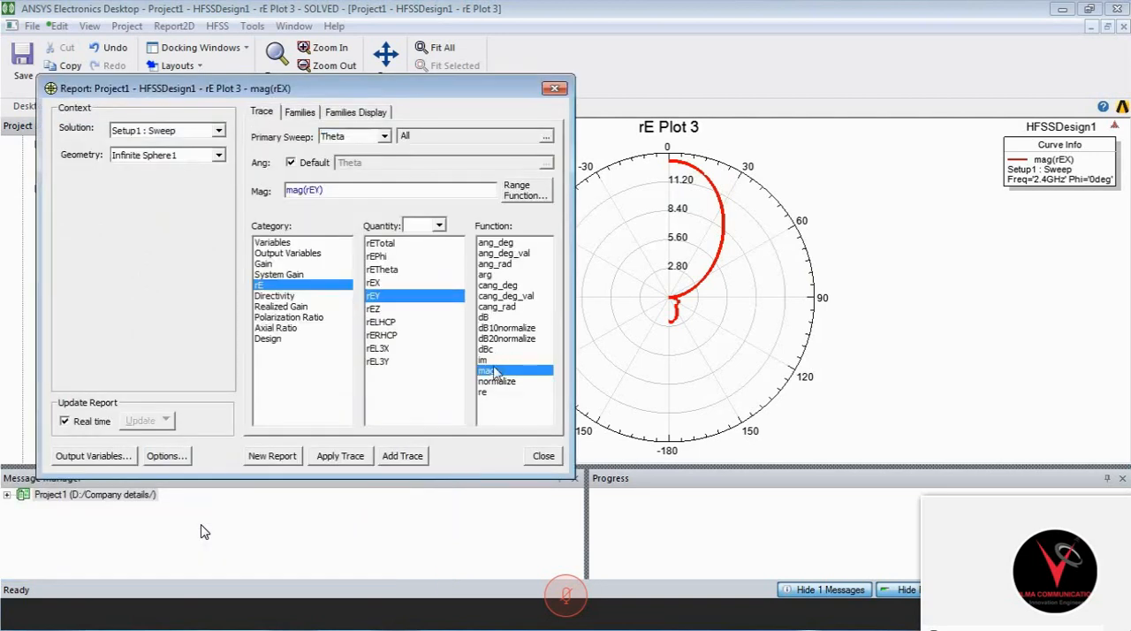
pyautogui.click(292, 115)
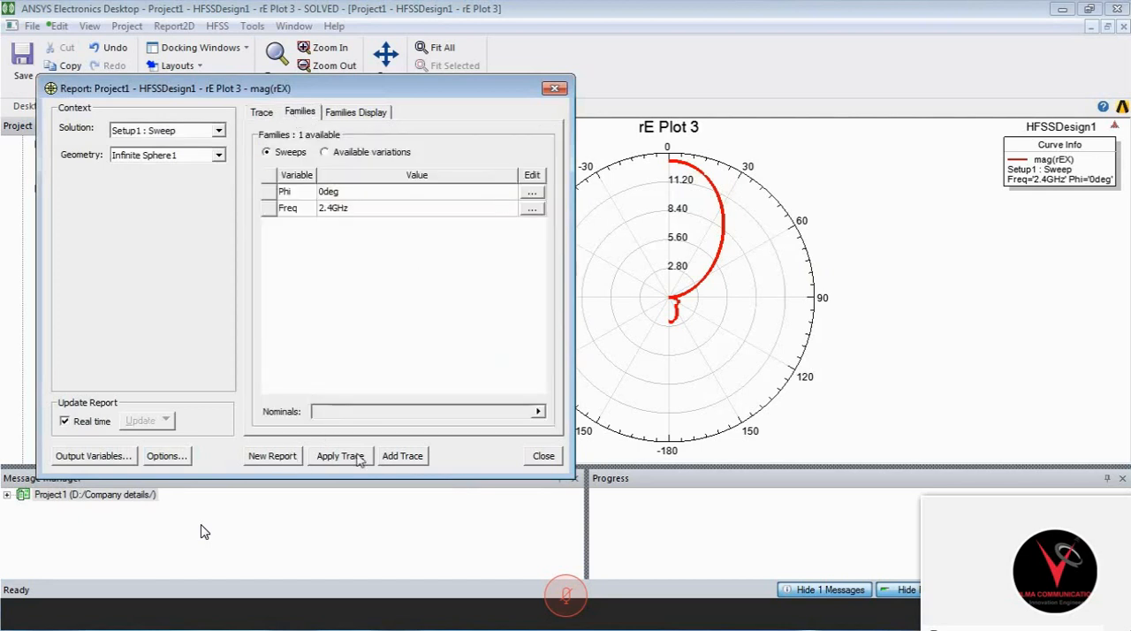
pyautogui.click(402, 455)
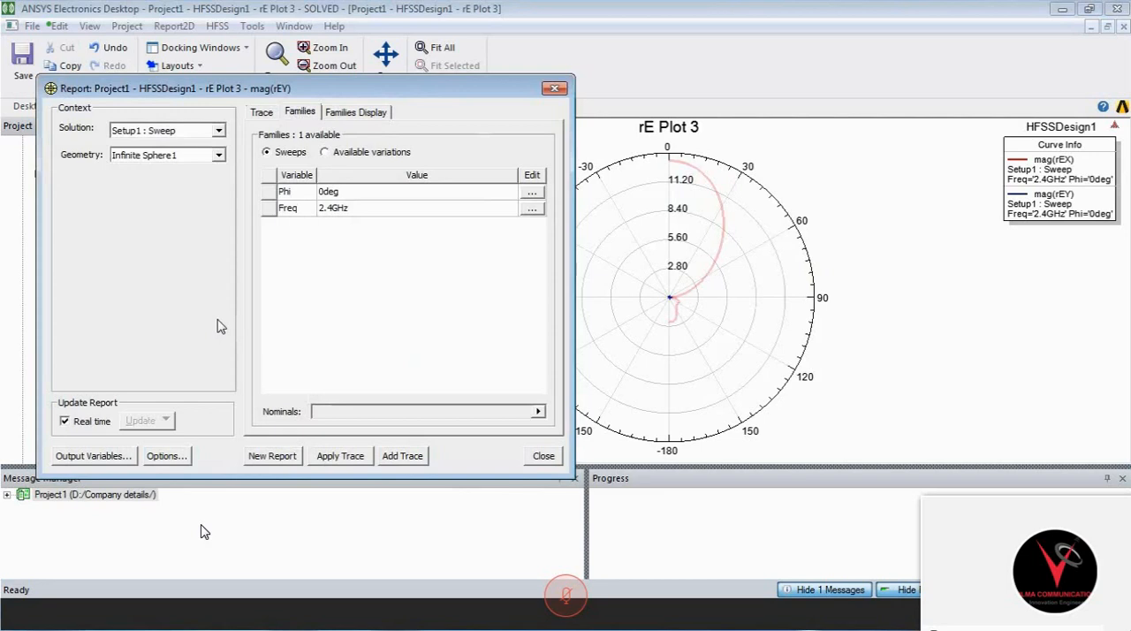
pyautogui.moveTo(388, 87); pyautogui.dragTo(217, 319)
pyautogui.click(665, 322)
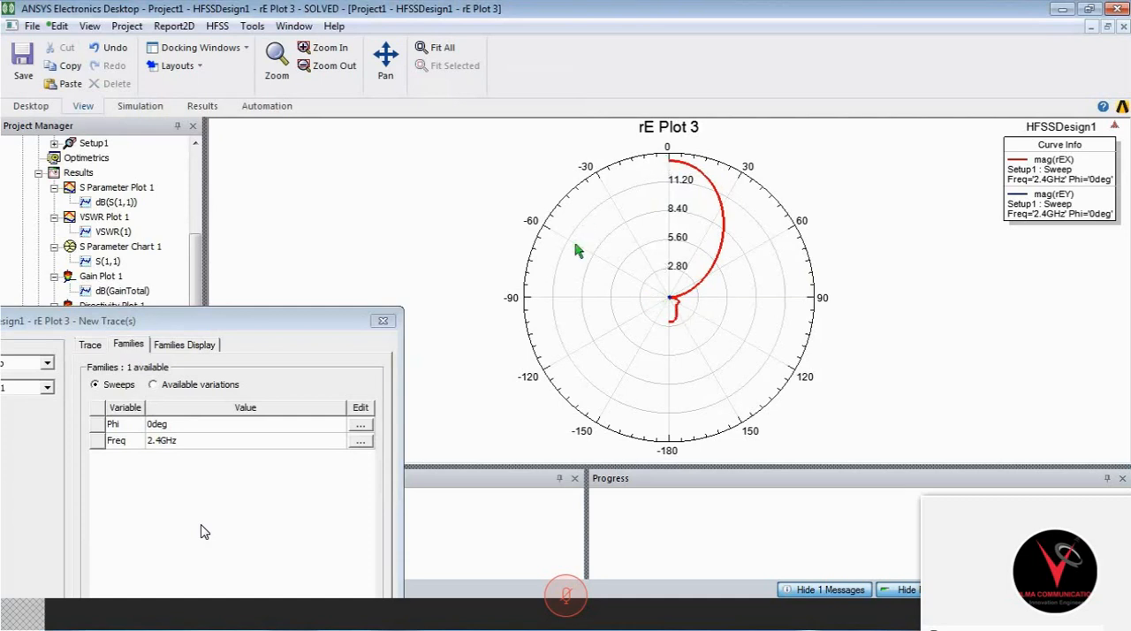
pyautogui.click(231, 314)
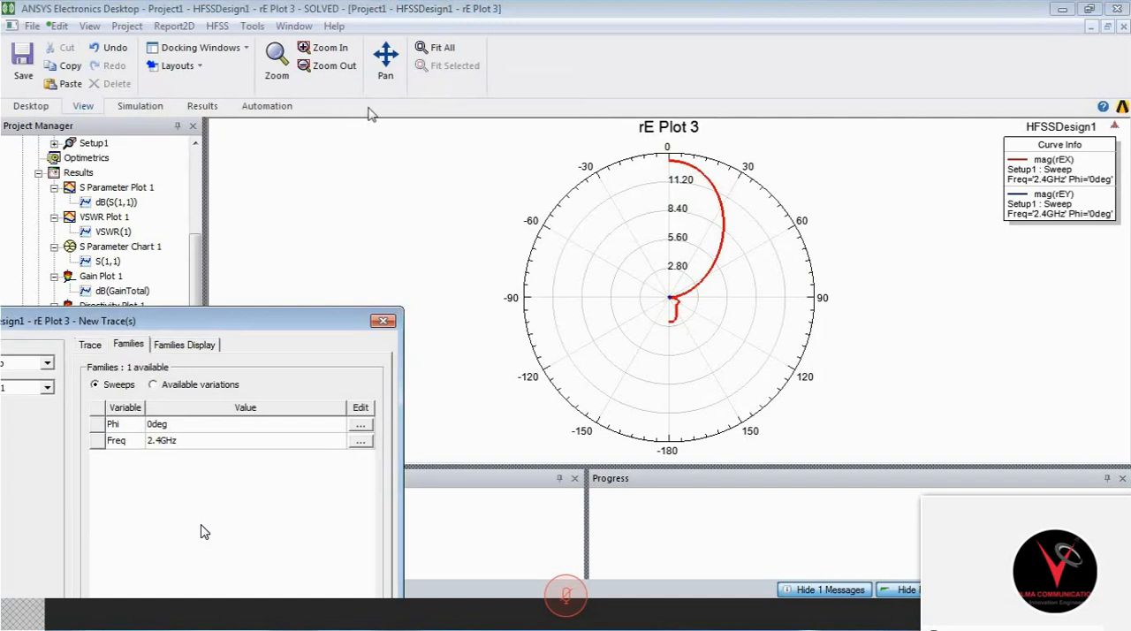
pyautogui.moveTo(371, 113); pyautogui.dragTo(419, 116)
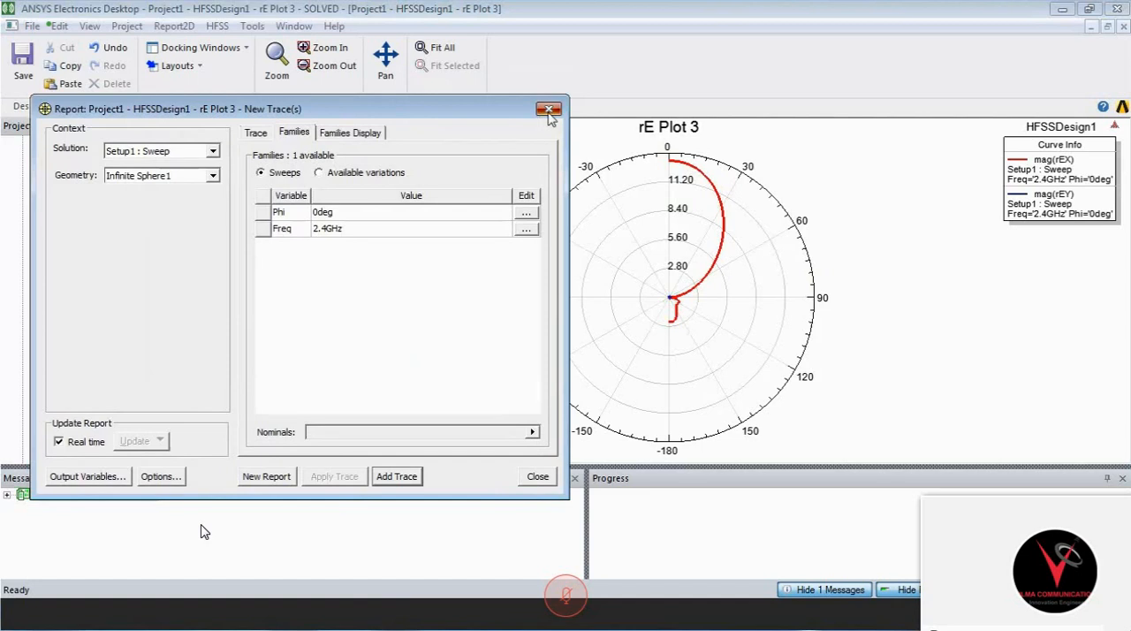
pyautogui.click(548, 115)
# - Start a far-field rectangular plot report of dB(GainTotal) using the Setup1 : Sweep solution
pyautogui.moveTo(200, 375); pyautogui.dragTo(199, 234)
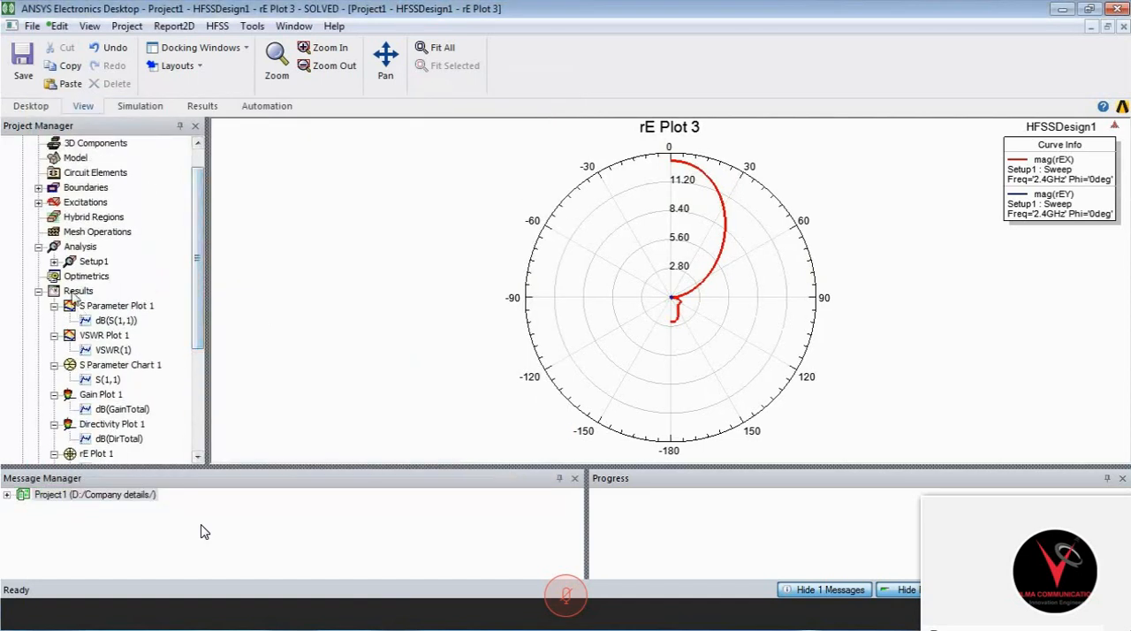
pyautogui.click(74, 292)
pyautogui.rightClick(75, 297)
pyautogui.moveTo(233, 155)
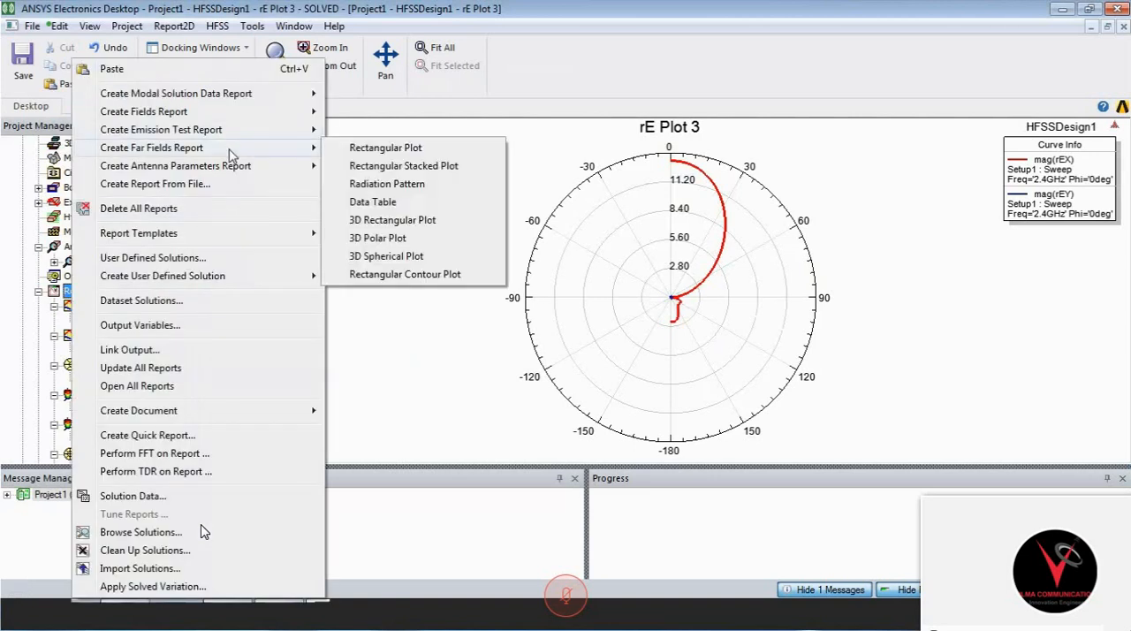
pyautogui.click(424, 150)
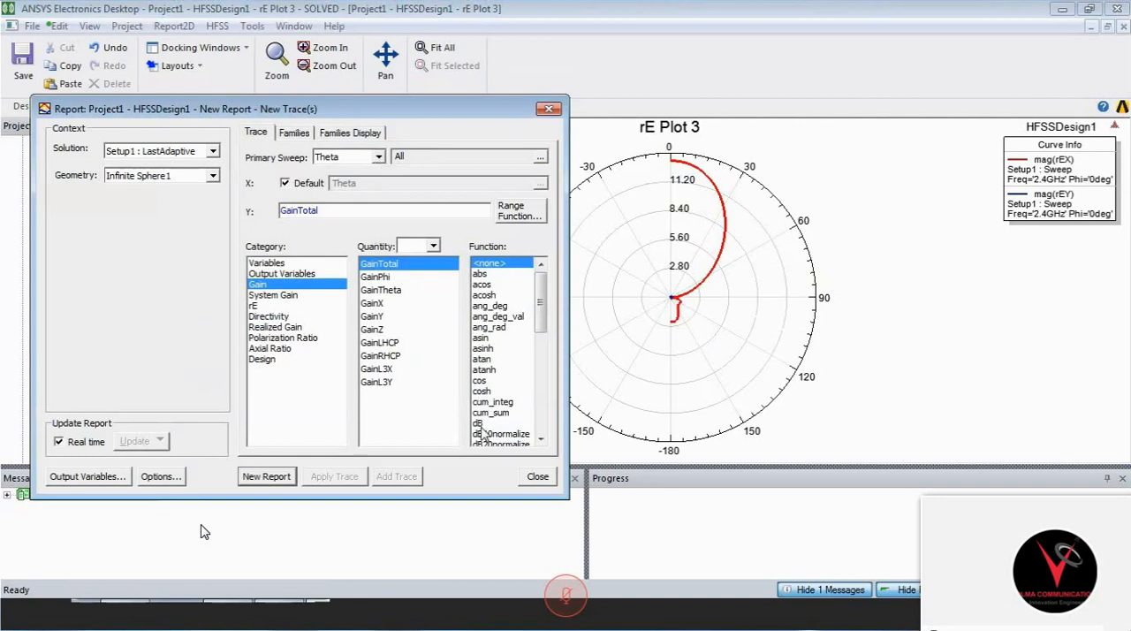
pyautogui.click(478, 425)
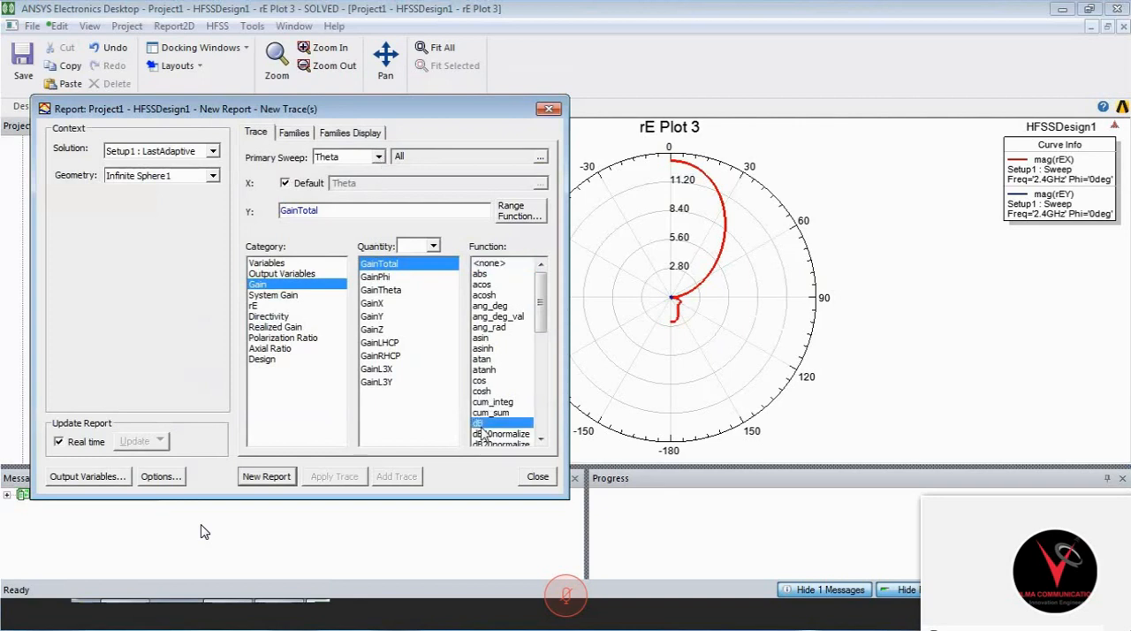
pyautogui.click(212, 151)
pyautogui.click(200, 173)
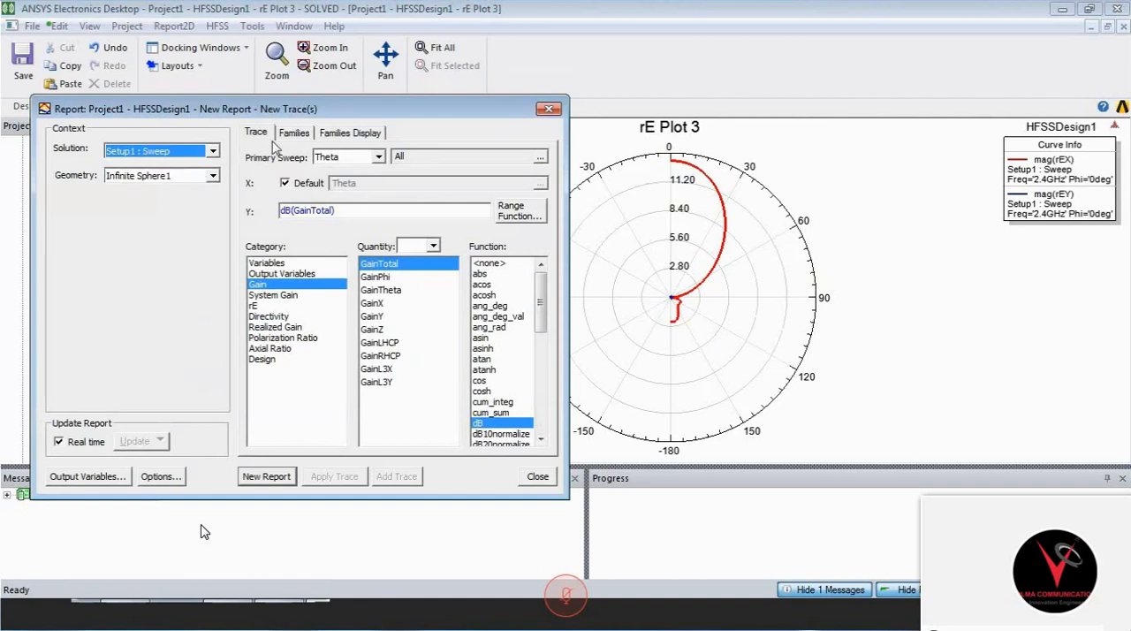
# - Restrict the frequency family of the dB(GainTotal) trace to 2.4GHz
pyautogui.click(295, 132)
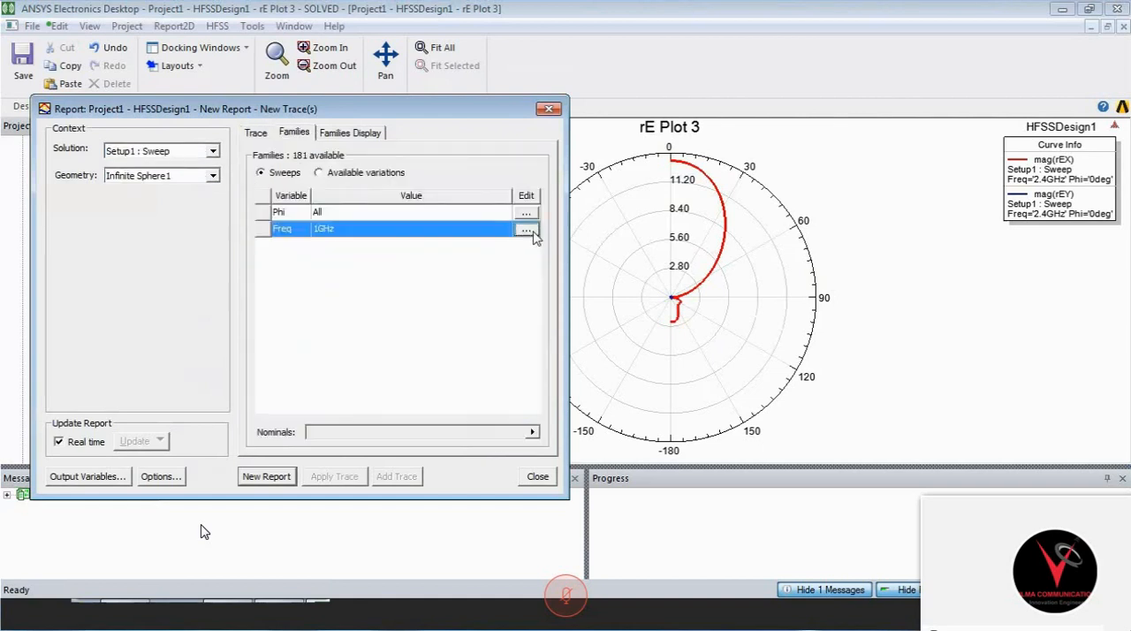
pyautogui.click(525, 229)
pyautogui.click(575, 333)
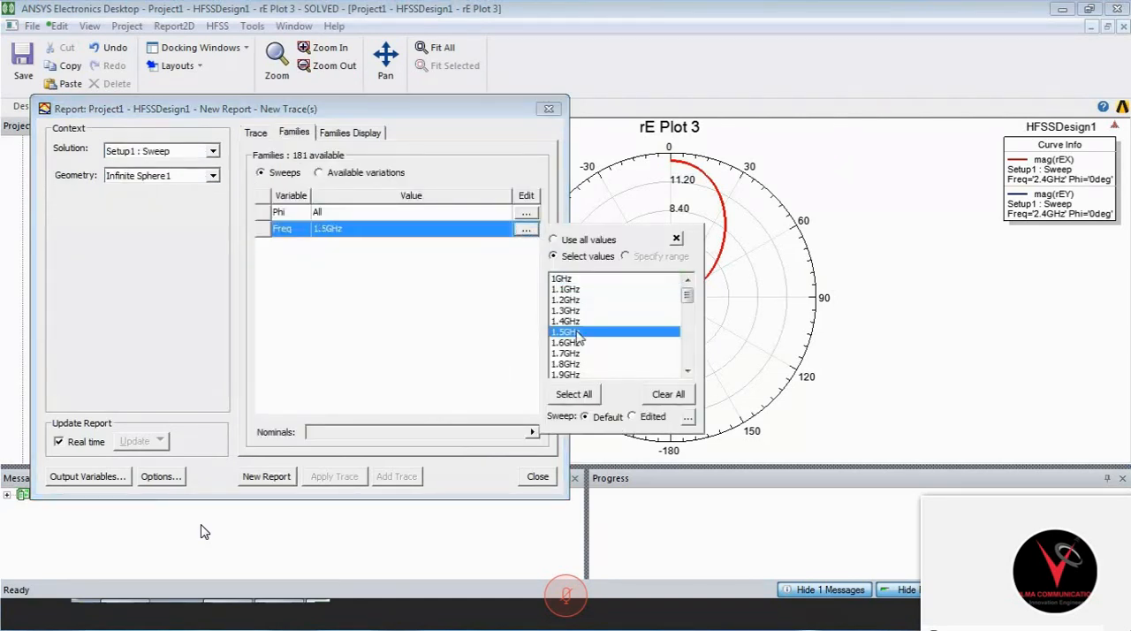
pyautogui.press('Down')
pyautogui.press('Down')
pyautogui.press('Down')
pyautogui.press('Down')
pyautogui.press('Down')
pyautogui.press('Down')
pyautogui.press('Down')
pyautogui.press('Down')
pyautogui.press('Down')
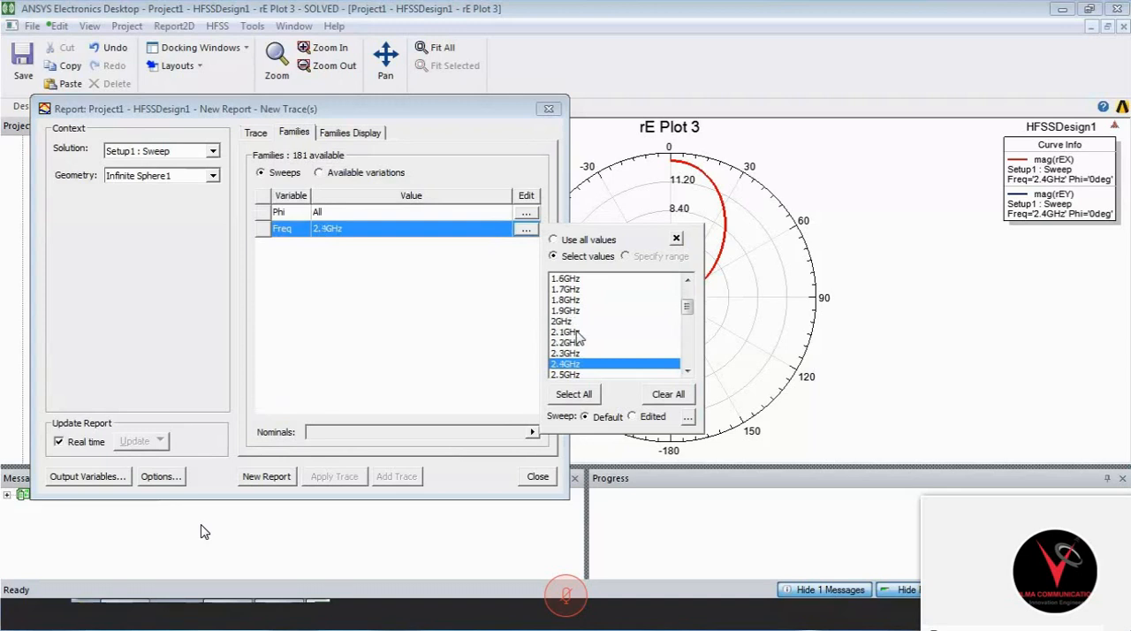
pyautogui.click(411, 392)
# - Restrict the Phi family to 90deg, create the gain report and close the report settings
pyautogui.click(527, 212)
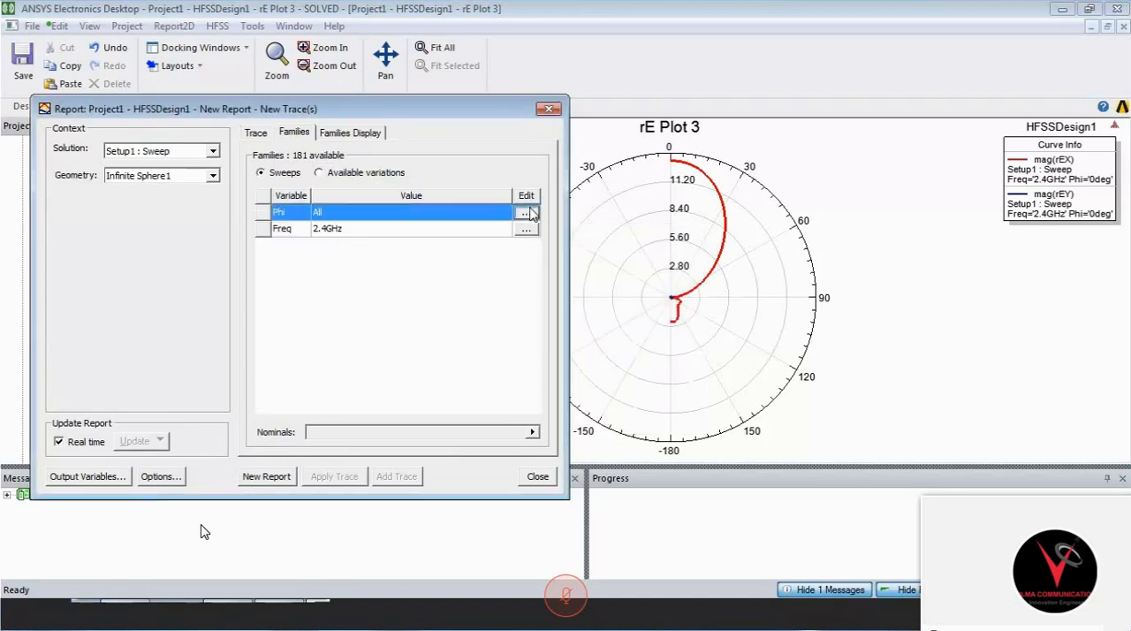
pyautogui.click(530, 211)
pyautogui.click(579, 292)
pyautogui.press('9')
pyautogui.press('9')
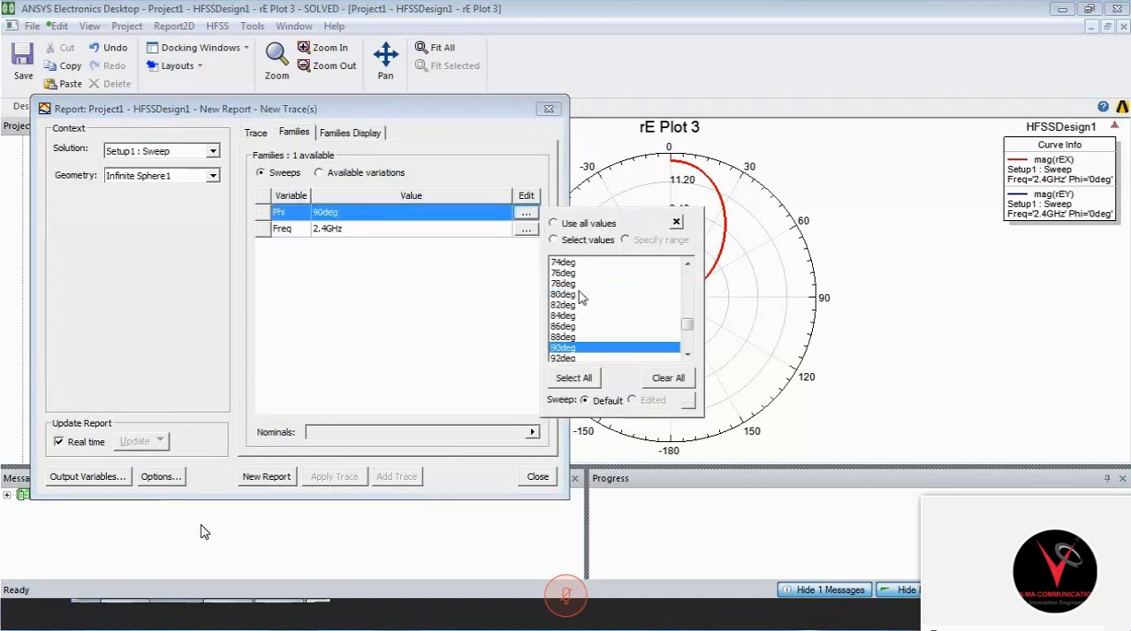
pyautogui.click(570, 337)
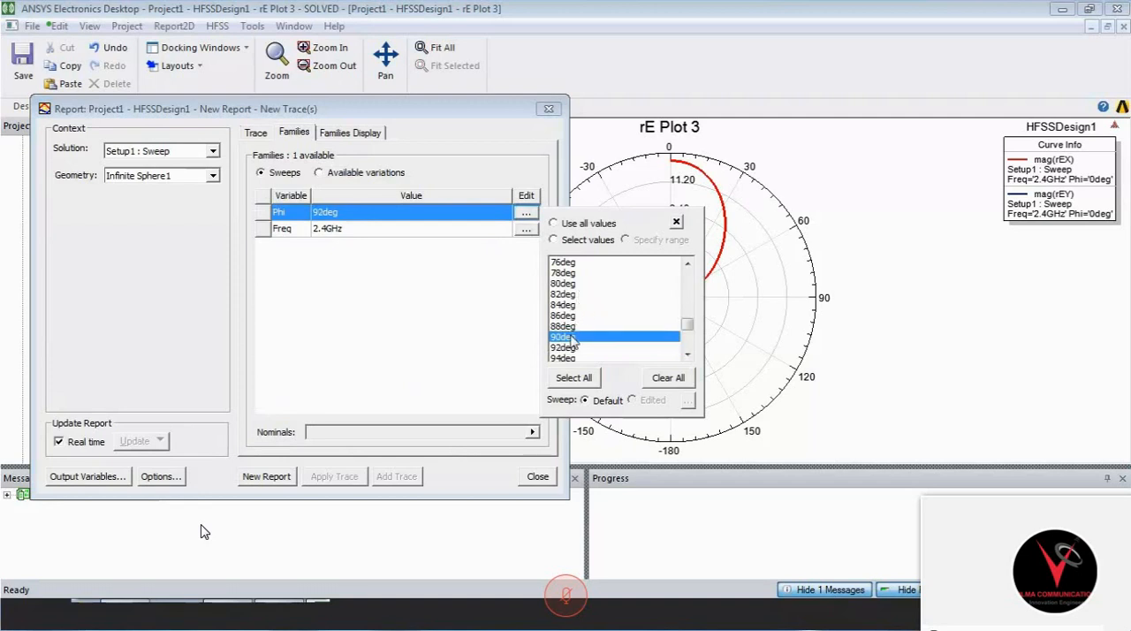
pyautogui.click(396, 369)
pyautogui.click(266, 477)
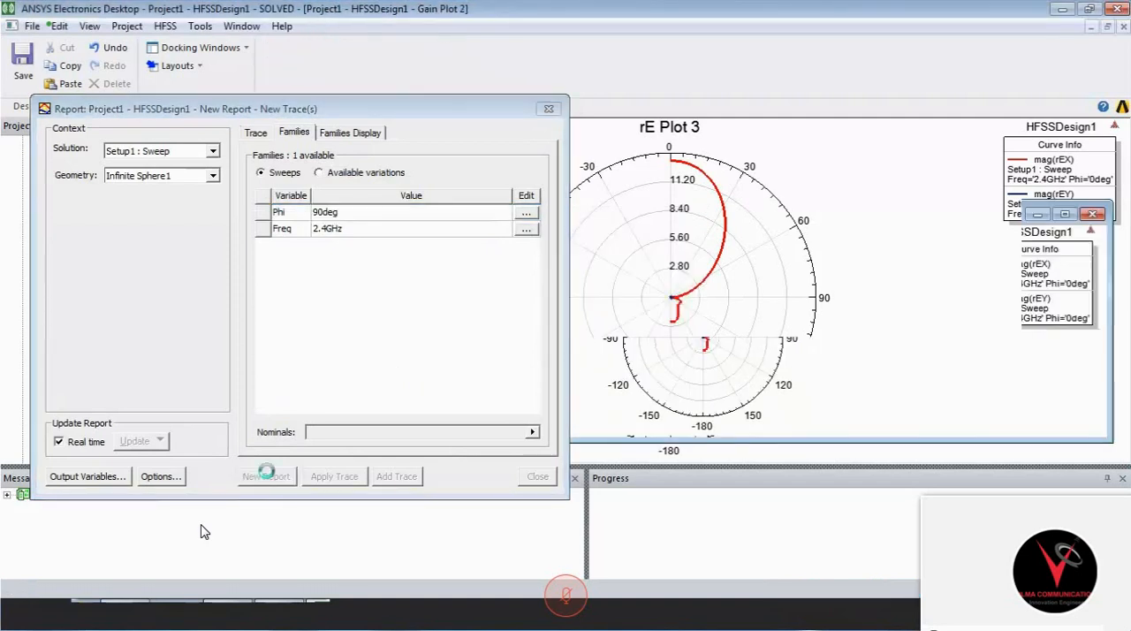
pyautogui.click(549, 107)
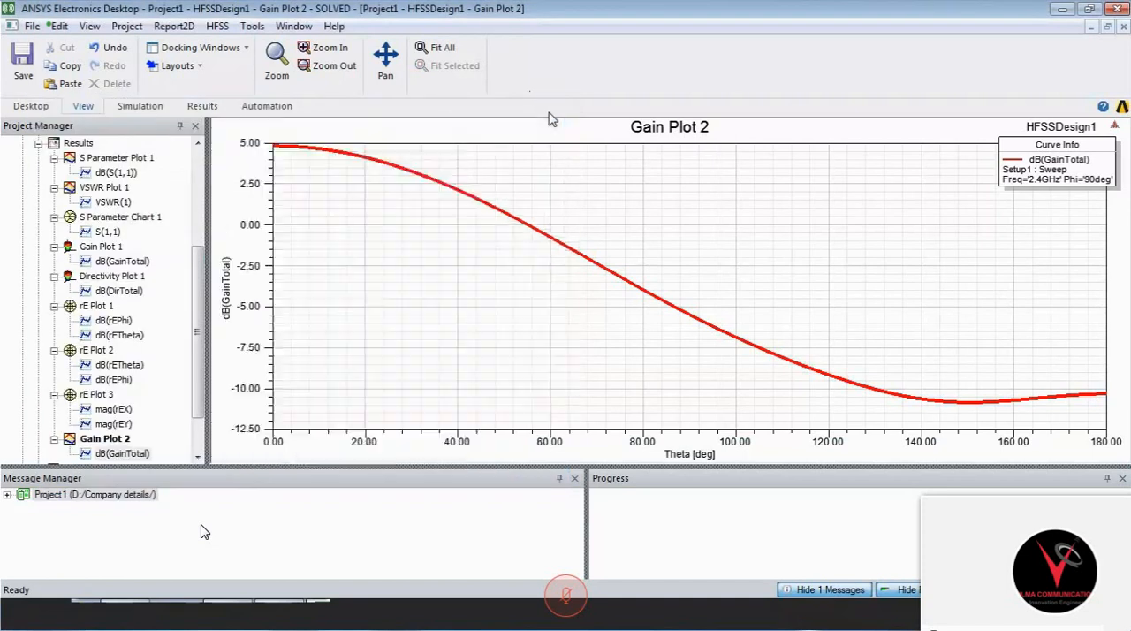
# - Add a marker on the dB(GainTotal) curve at Theta 0 deg
pyautogui.click(275, 148)
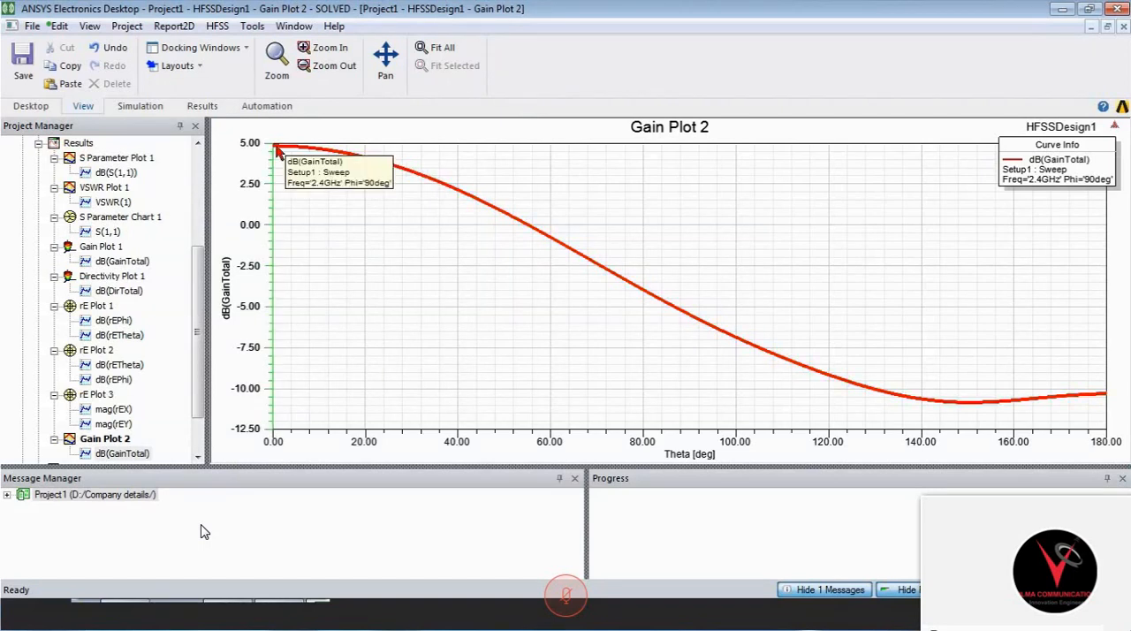
pyautogui.rightClick(362, 301)
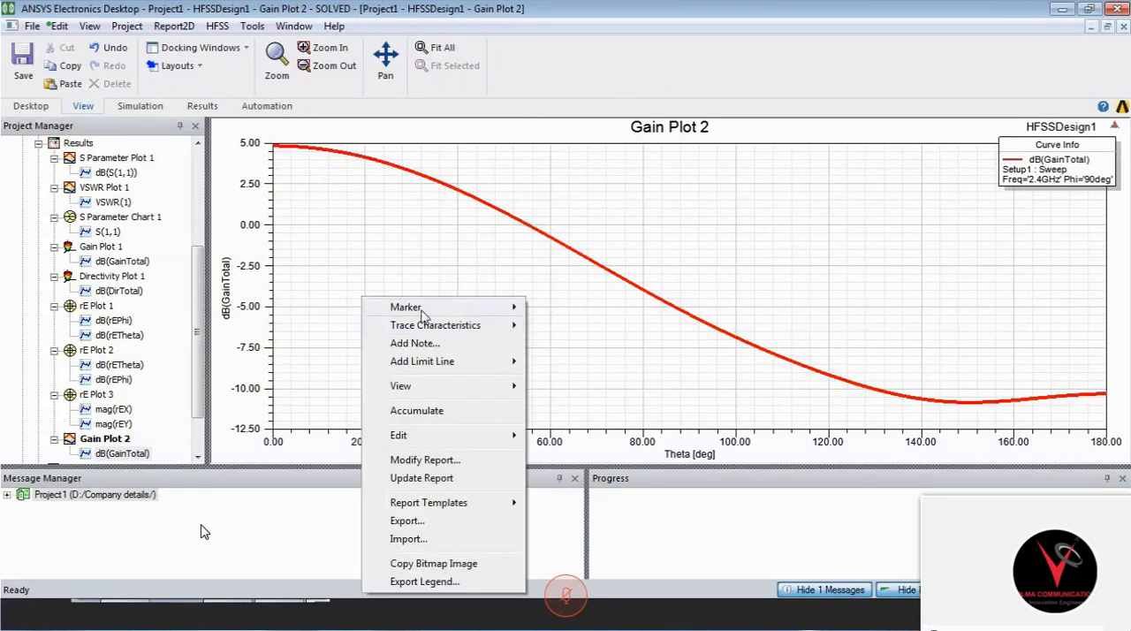
pyautogui.moveTo(424, 309)
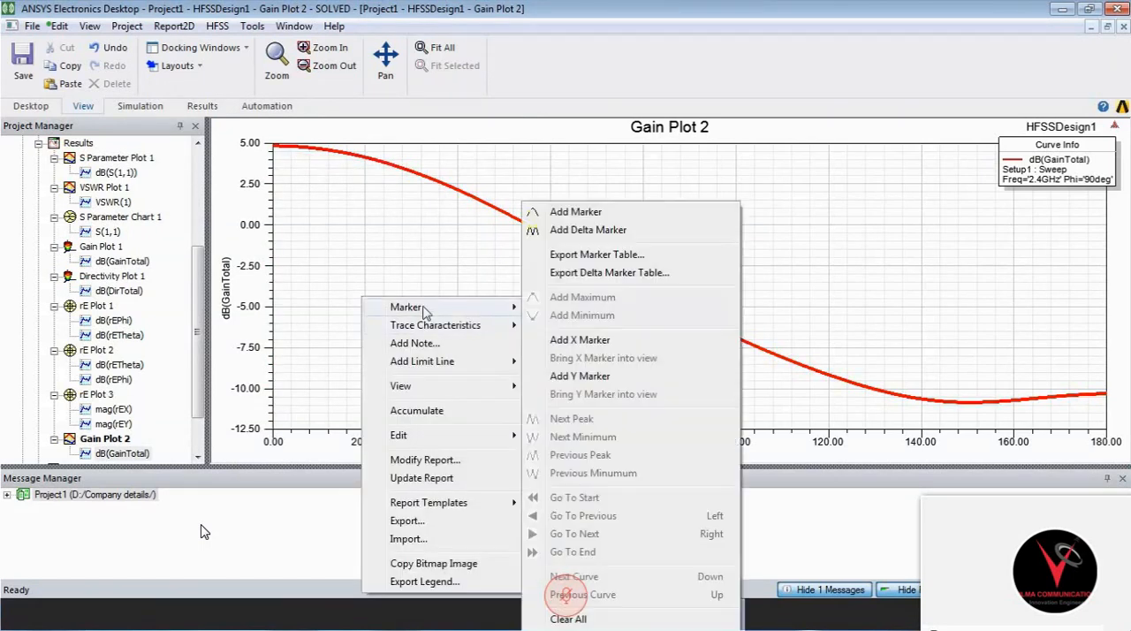
pyautogui.click(584, 213)
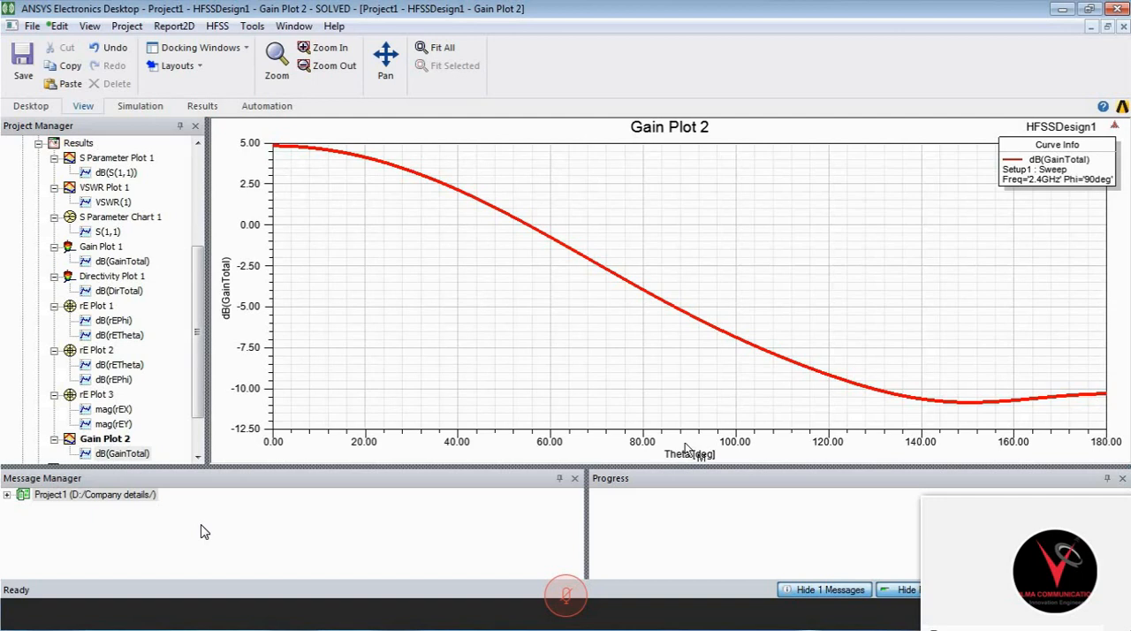
pyautogui.click(273, 149)
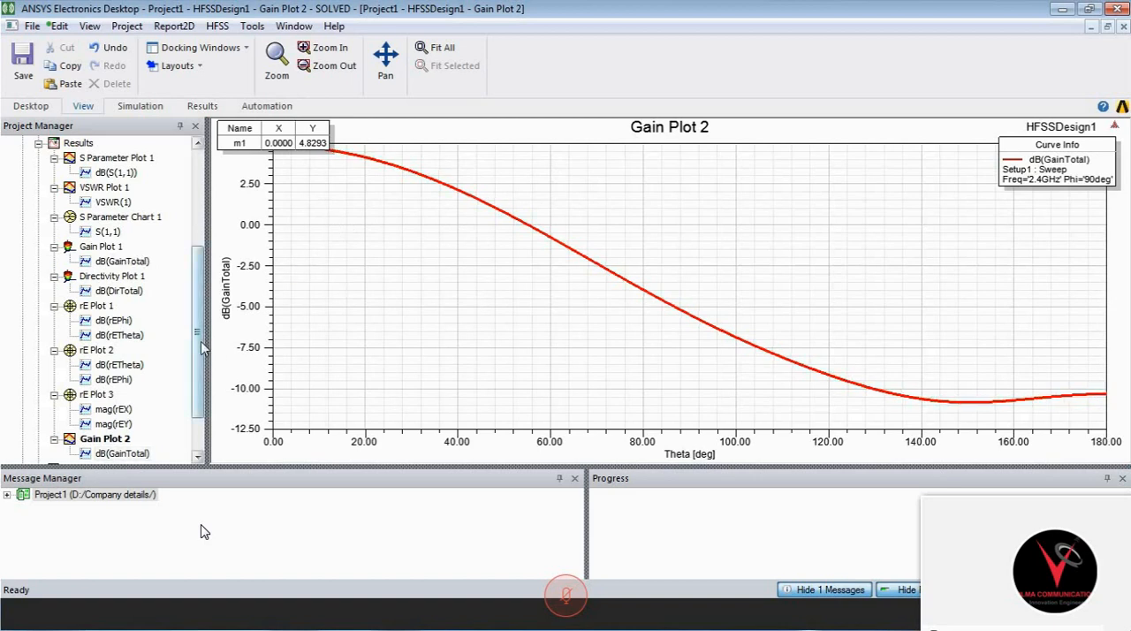
# - Open the 3D model of HFSSDesign1 with the patch viewed from above
pyautogui.moveTo(198, 351); pyautogui.dragTo(202, 303)
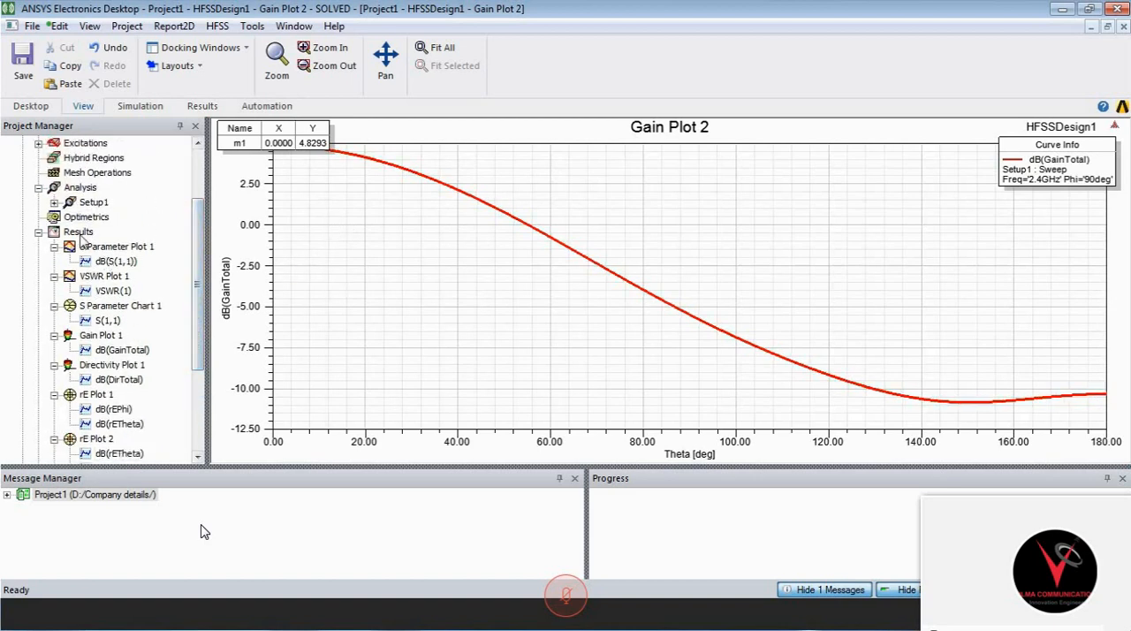
pyautogui.click(80, 235)
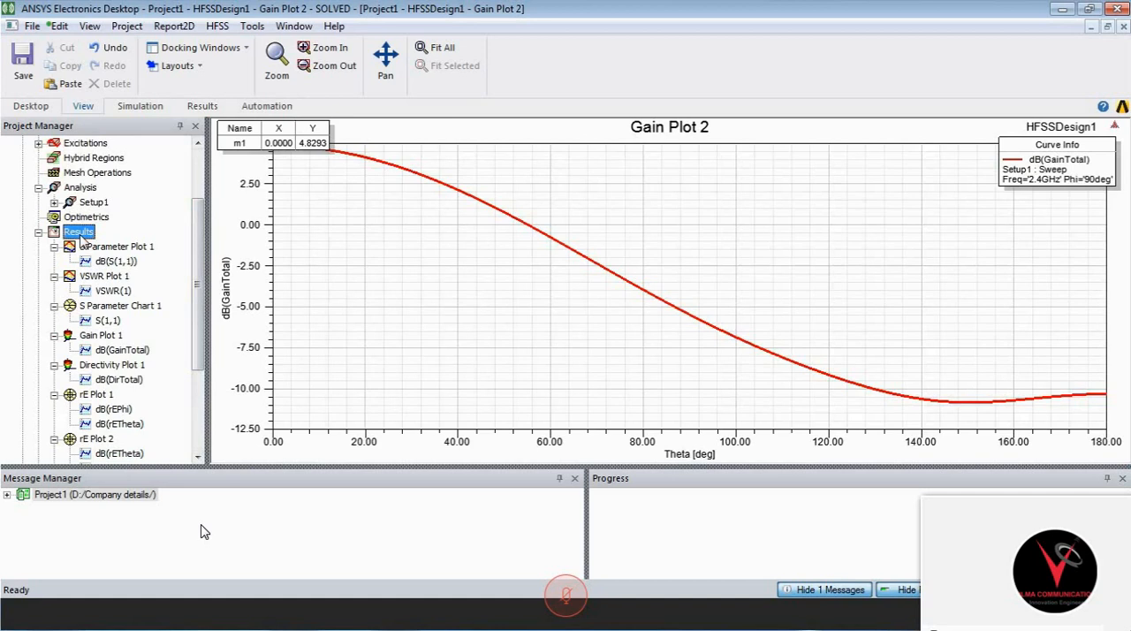
pyautogui.moveTo(201, 292); pyautogui.dragTo(200, 237)
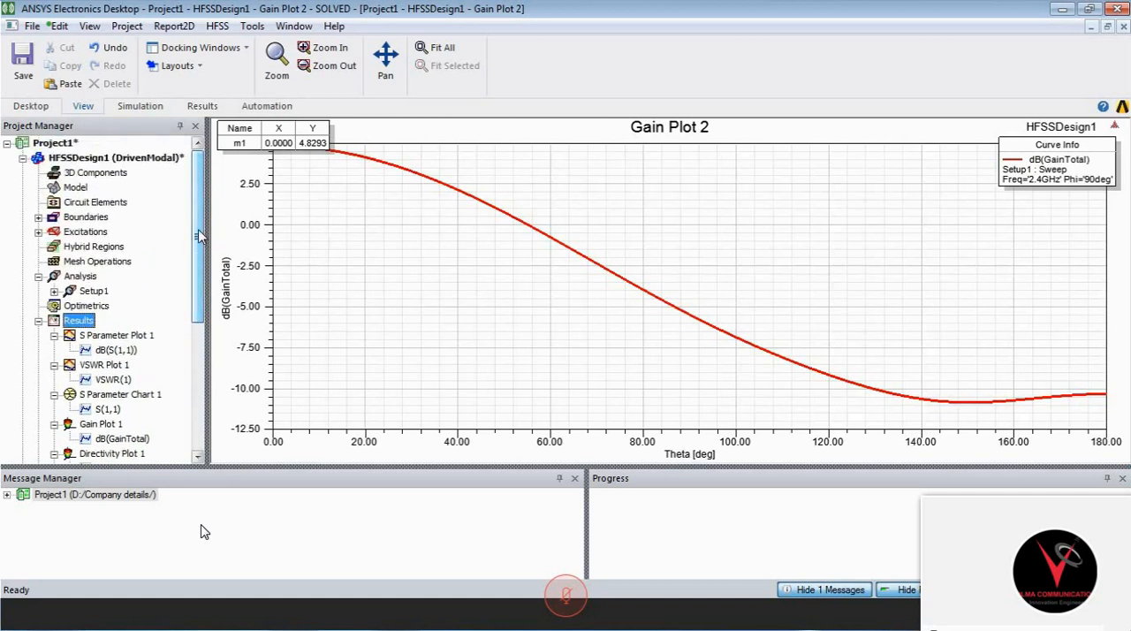
pyautogui.click(149, 163)
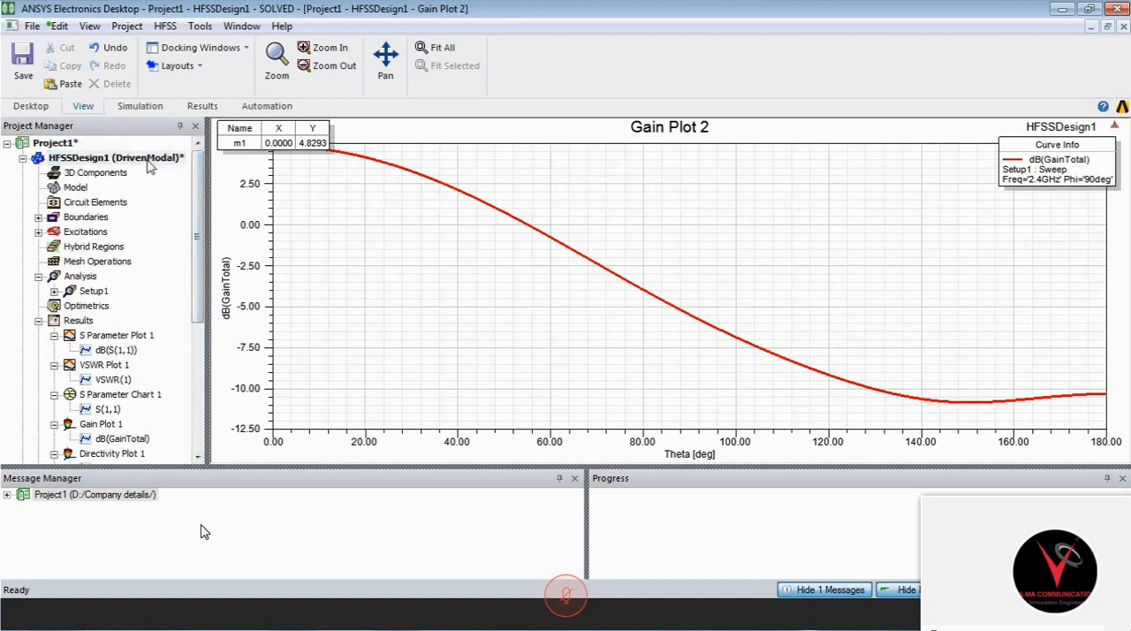
pyautogui.doubleClick(150, 165)
pyautogui.moveTo(718, 165); pyautogui.dragTo(739, 264, button='middle')
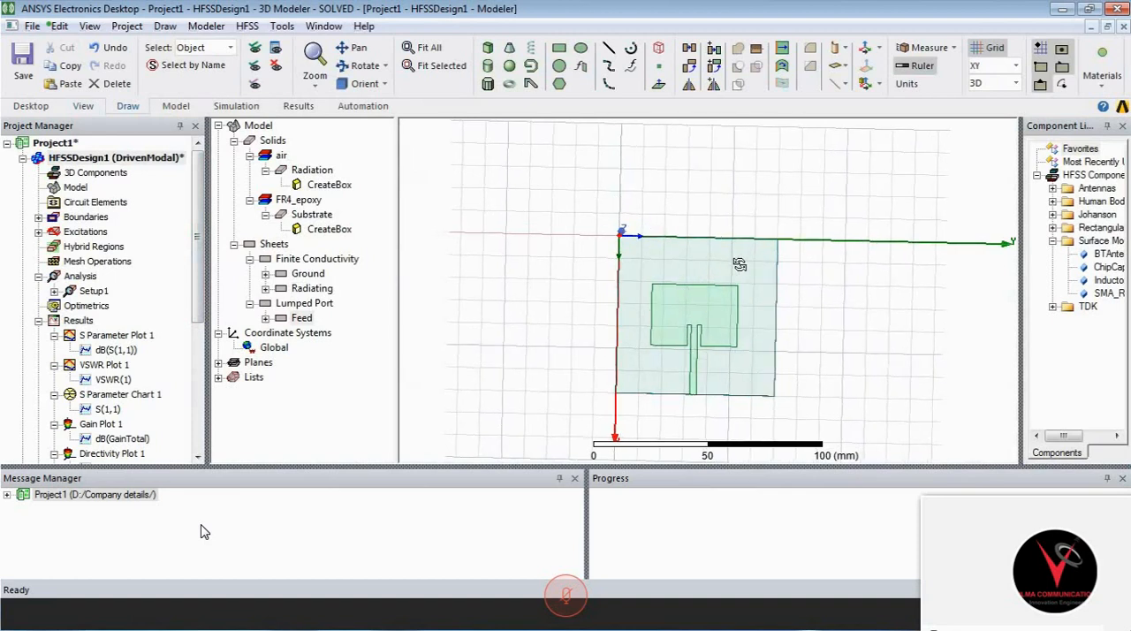
pyautogui.moveTo(824, 240); pyautogui.dragTo(770, 276, button='middle')
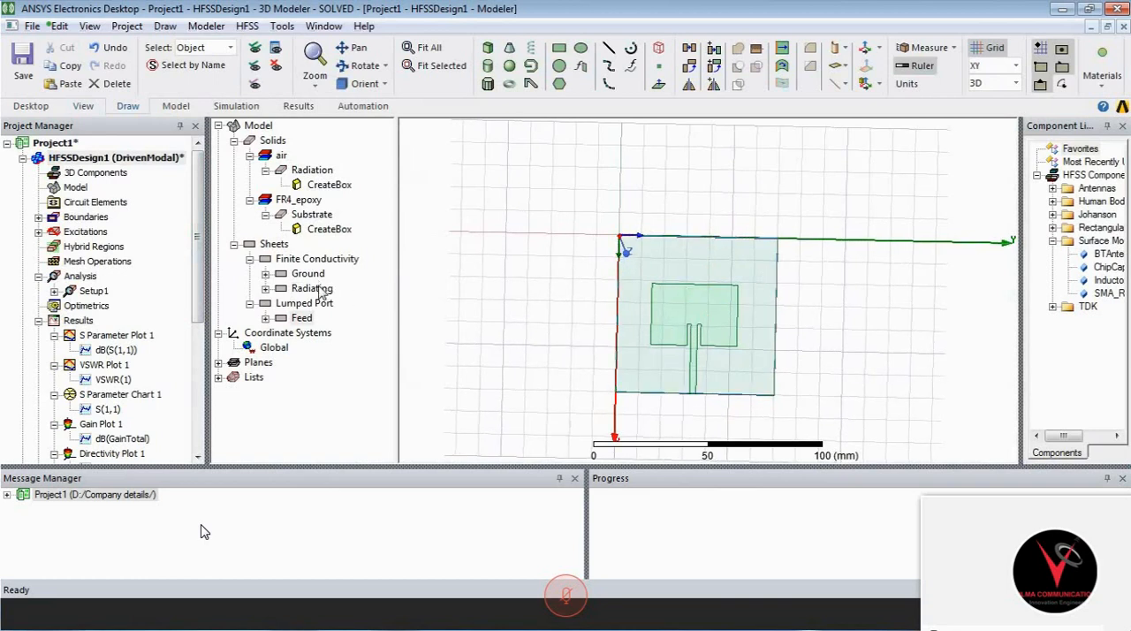
# - Select the Radiating and Feed sheets and start a Mag_E field plot on them
pyautogui.click(314, 289)
pyautogui.keyDown('ctrl'); pyautogui.click(305, 321); pyautogui.keyUp('ctrl')
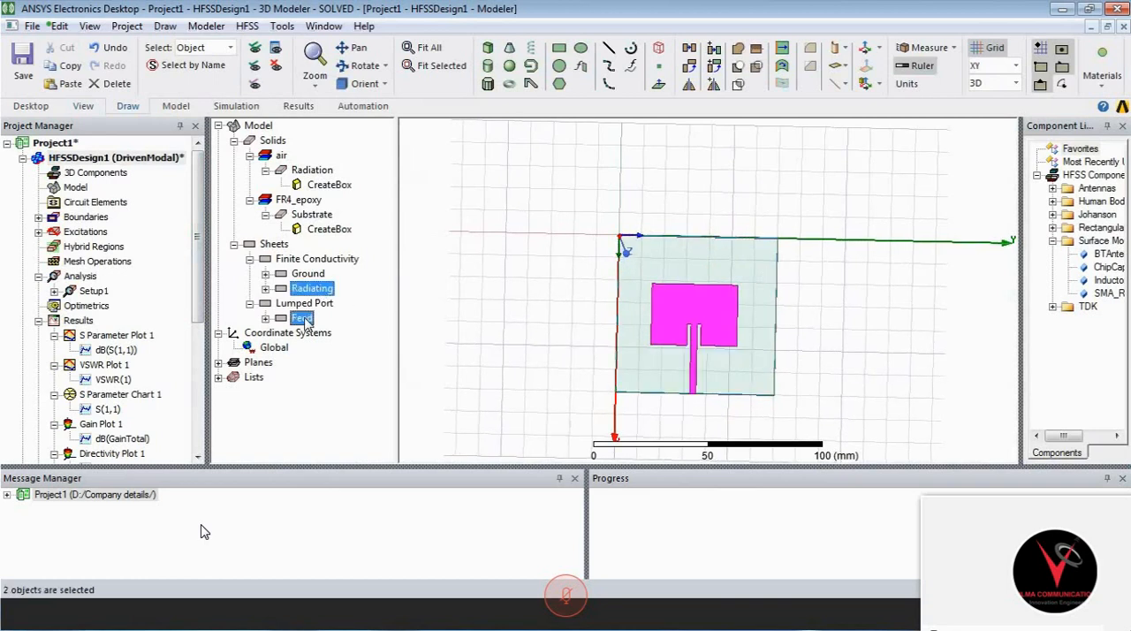
pyautogui.rightClick(305, 321)
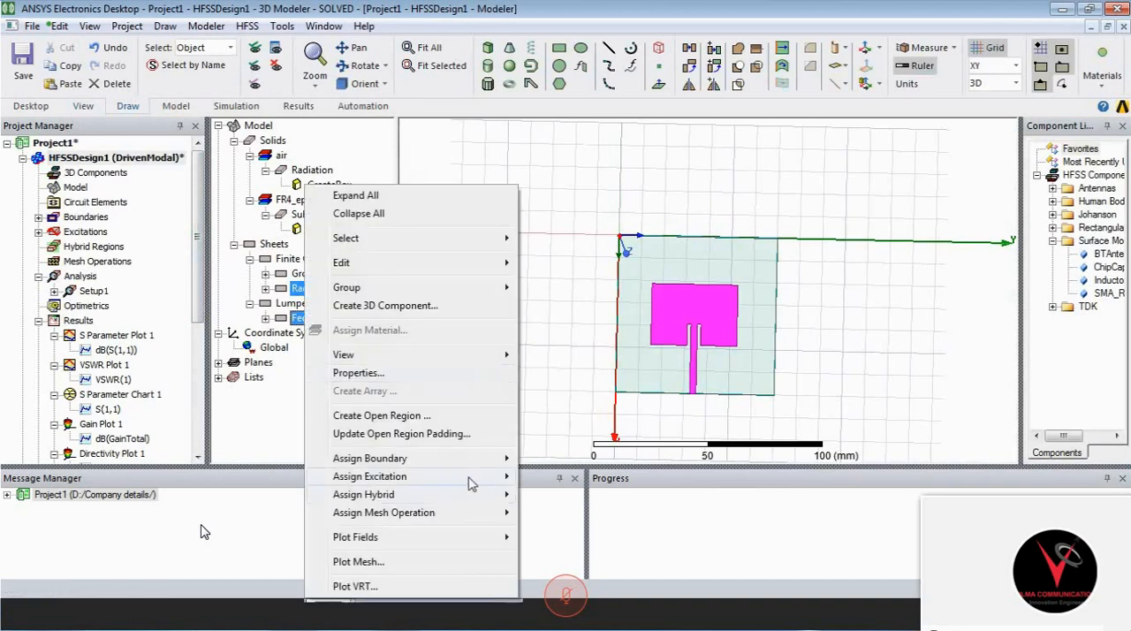
pyautogui.moveTo(473, 538)
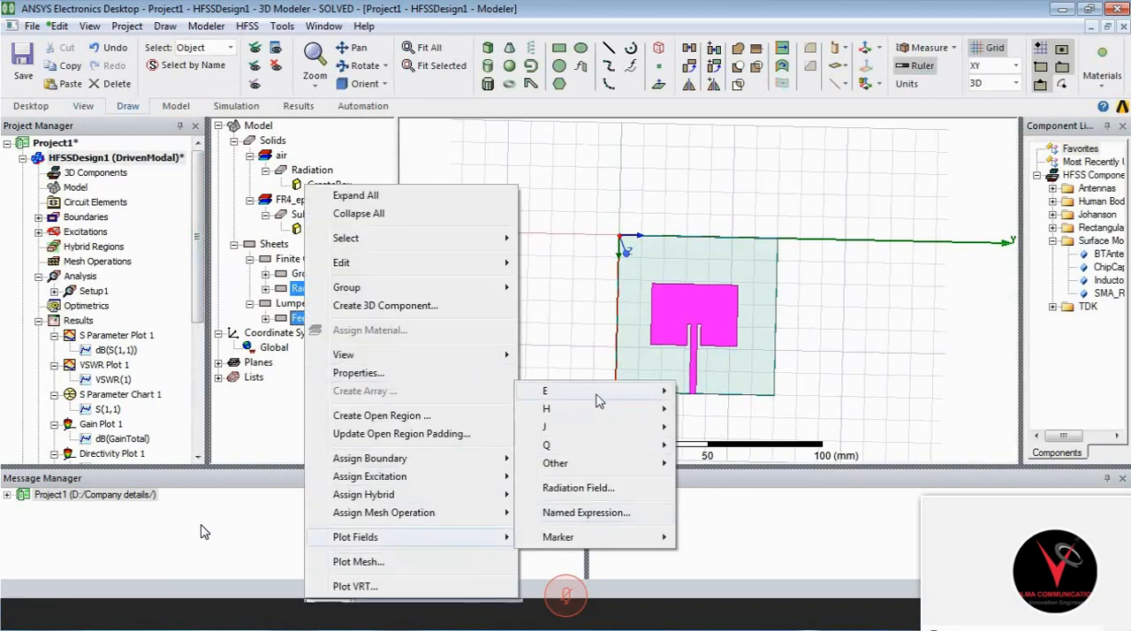
pyautogui.moveTo(599, 393)
pyautogui.click(715, 390)
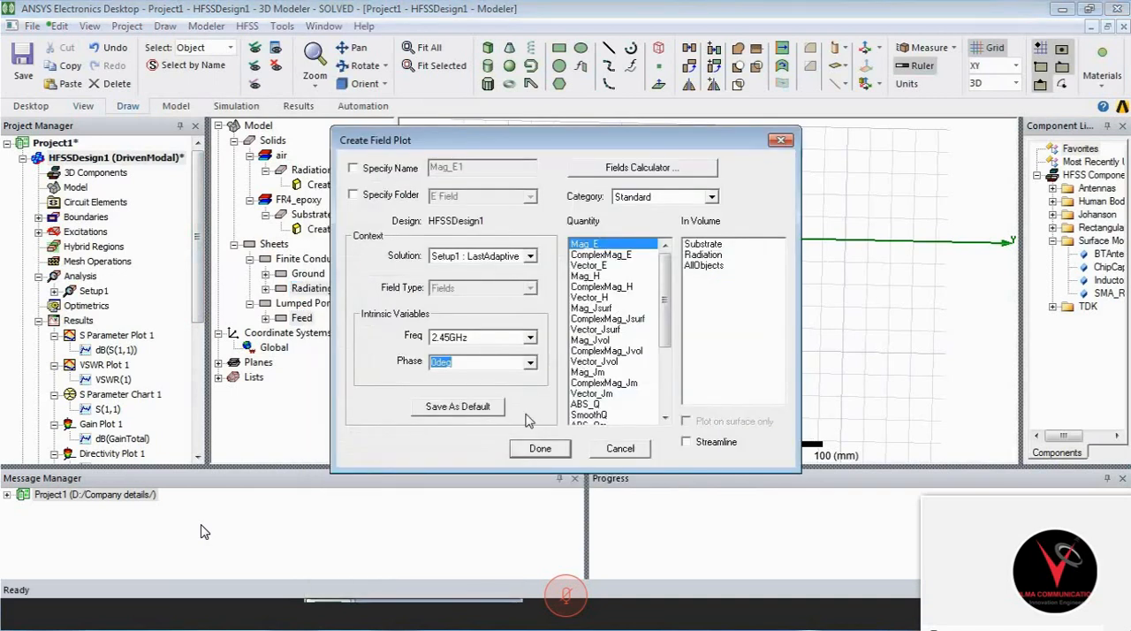
# - Set the field plot's solution to Setup1 : Sweep and its phase to 90deg
pyautogui.click(529, 257)
pyautogui.click(526, 281)
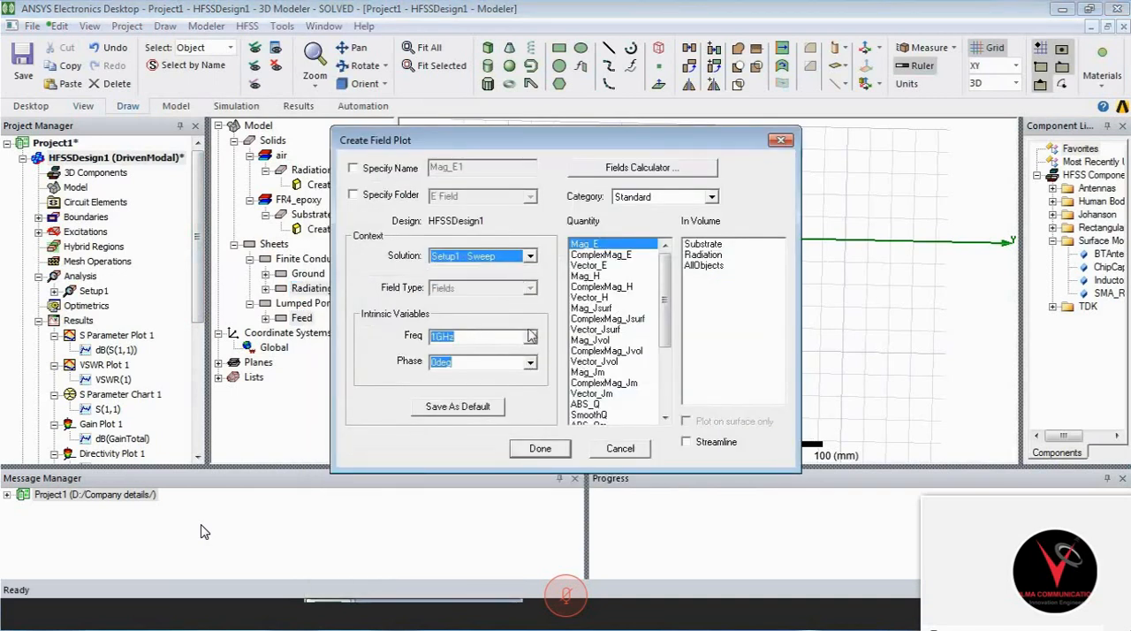
pyautogui.click(530, 362)
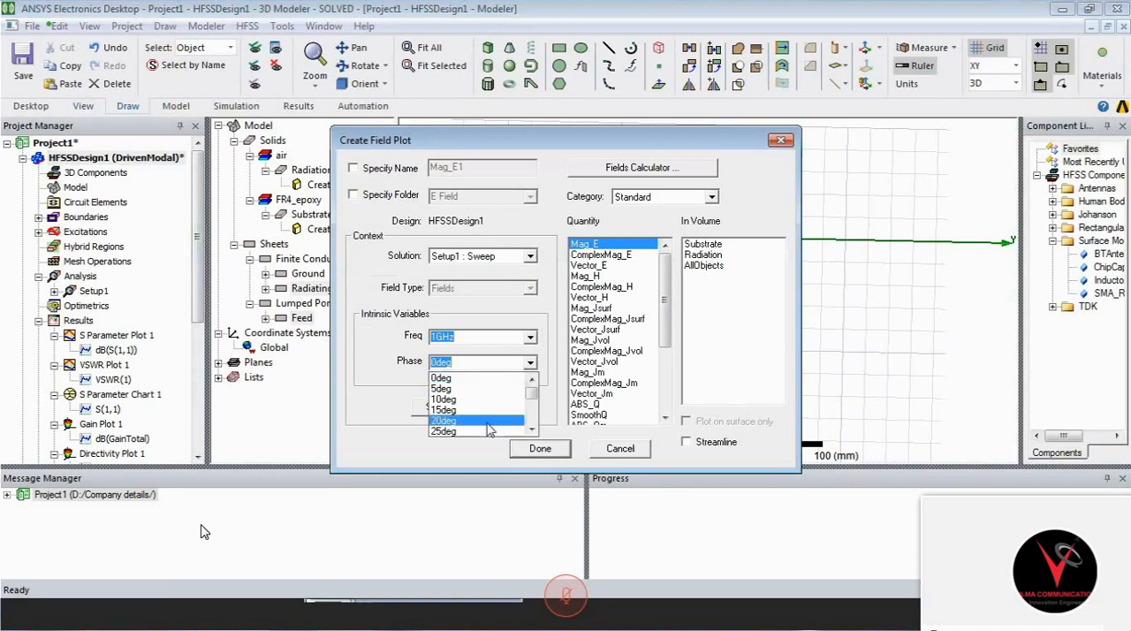
pyautogui.moveTo(532, 393); pyautogui.dragTo(532, 429)
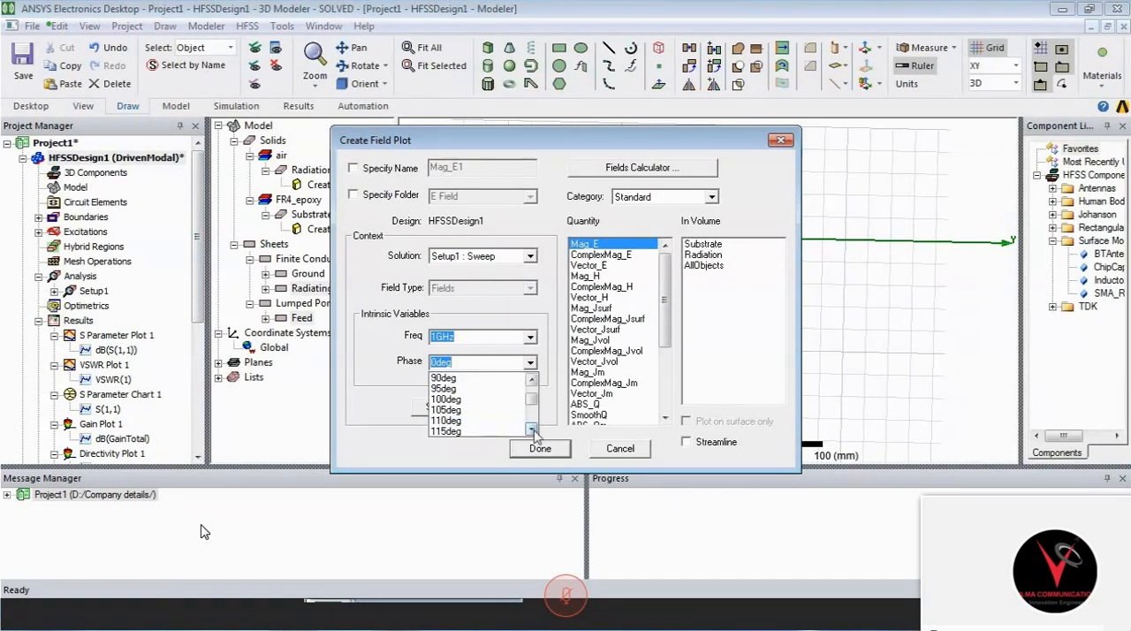
pyautogui.click(493, 380)
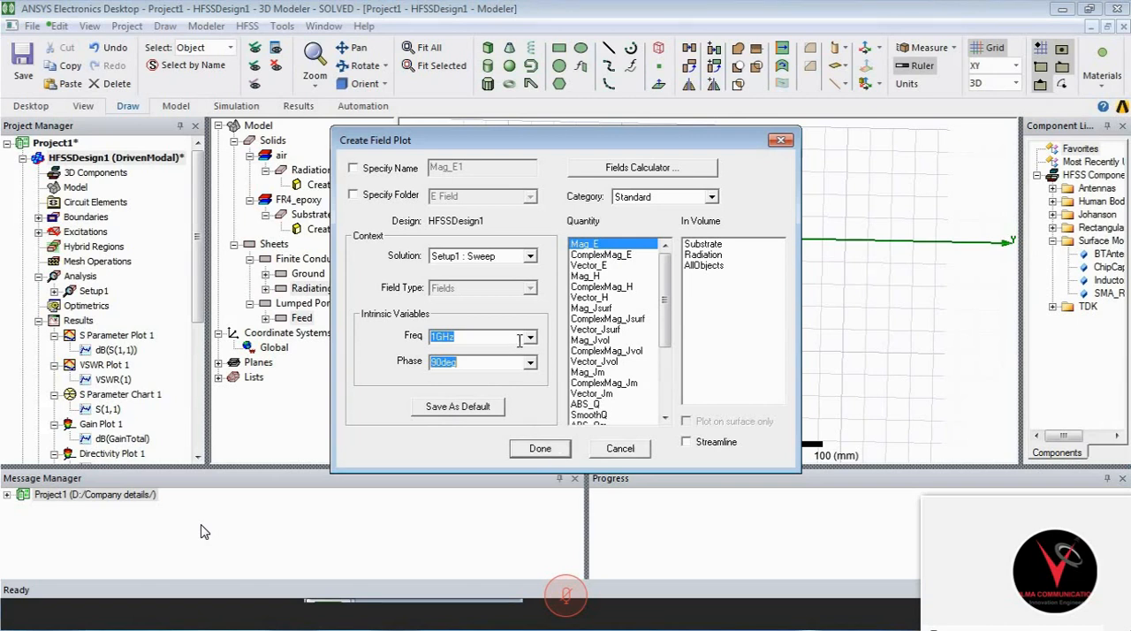
# - Choose a sweep frequency for the Mag_E plot and generate the E-field overlay on the patch and feed
pyautogui.click(516, 339)
pyautogui.write('22')
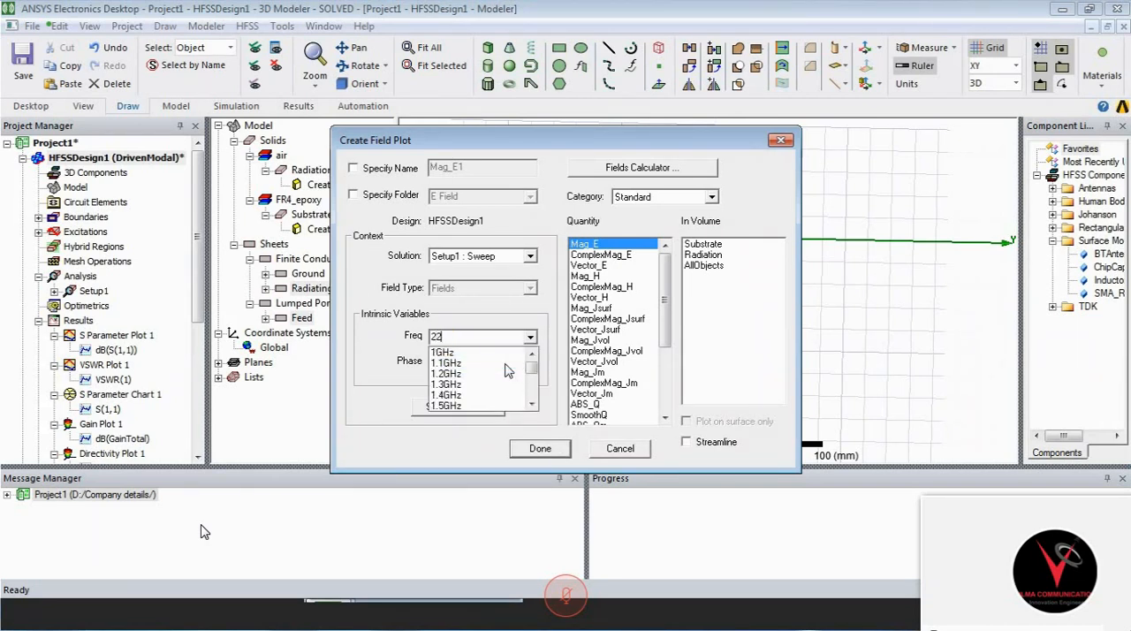
pyautogui.click(533, 404)
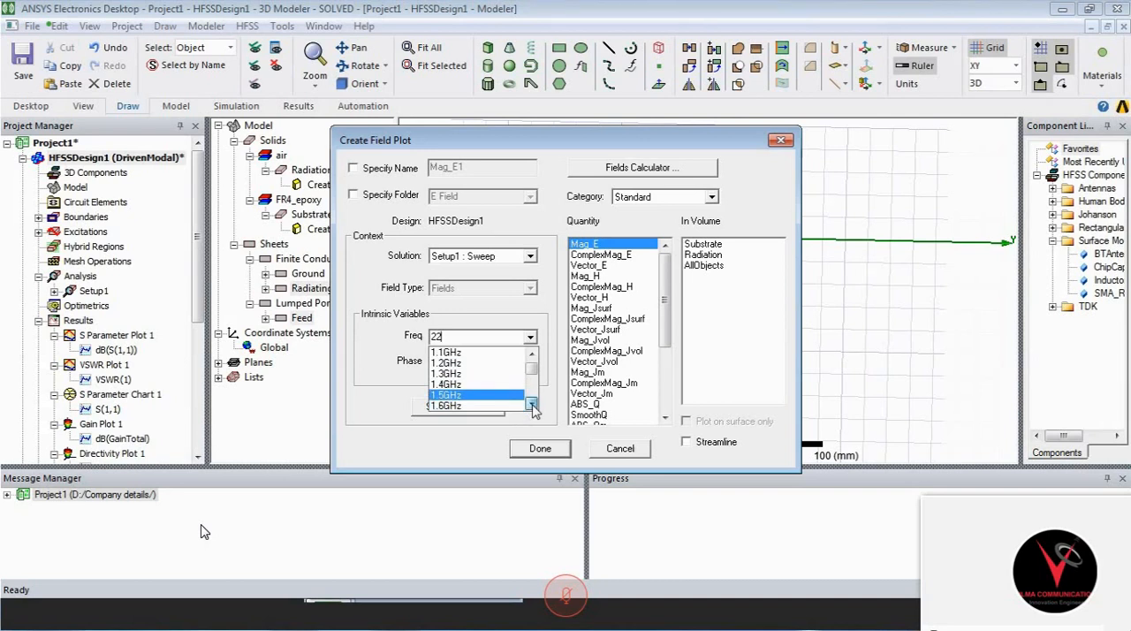
pyautogui.click(496, 383)
pyautogui.click(546, 447)
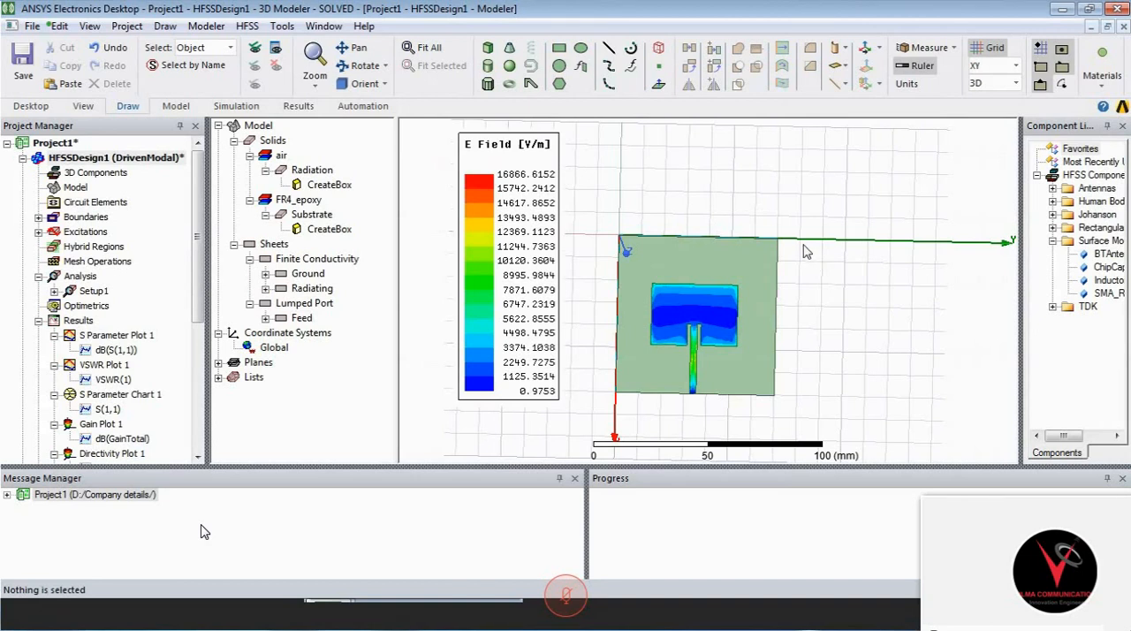
# - Postpone the antivirus activation reminder and return to the HFSSDesign1 model with its E-field overlay
pyautogui.keyDown('alt'); pyautogui.moveTo(722, 298); pyautogui.dragTo(816, 237); pyautogui.keyUp('alt')
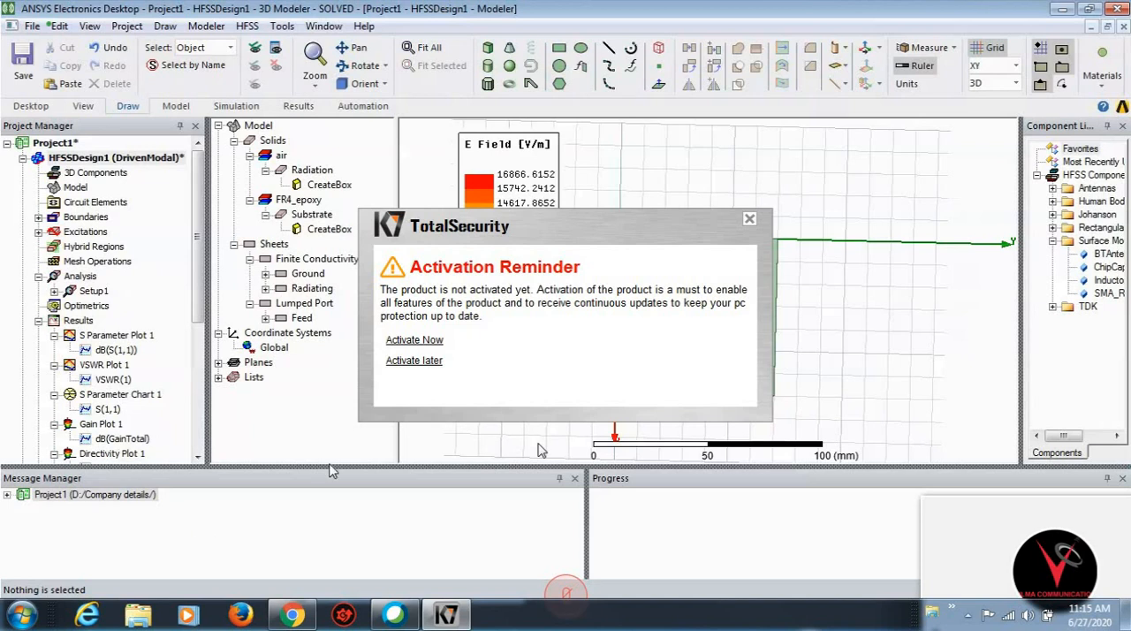
pyautogui.click(404, 363)
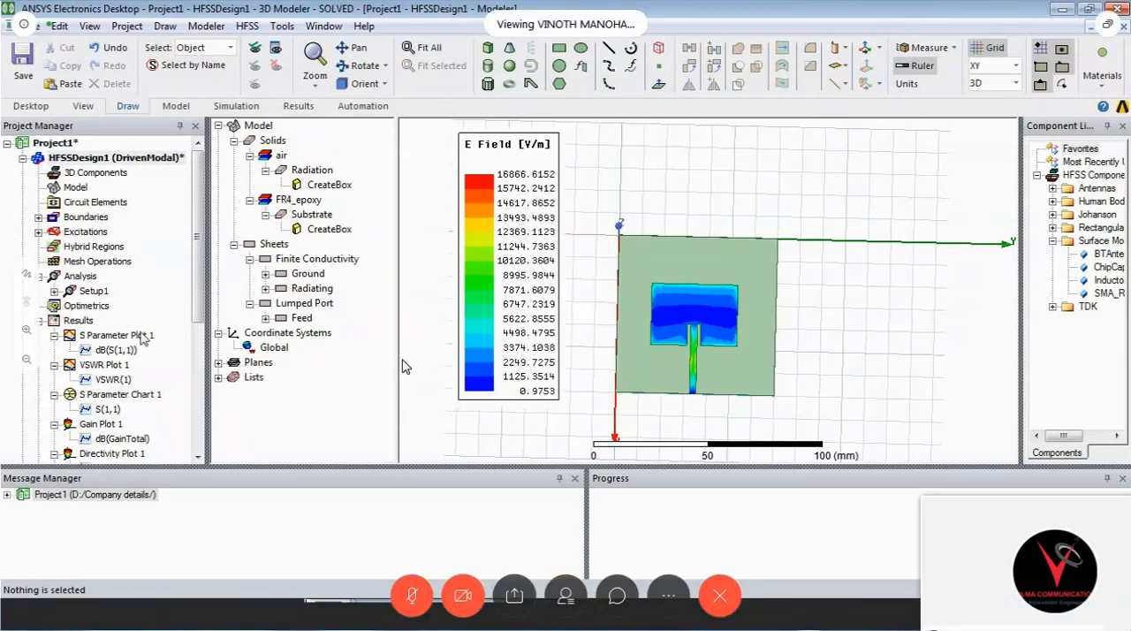
pyautogui.doubleClick(141, 335)
pyautogui.doubleClick(131, 159)
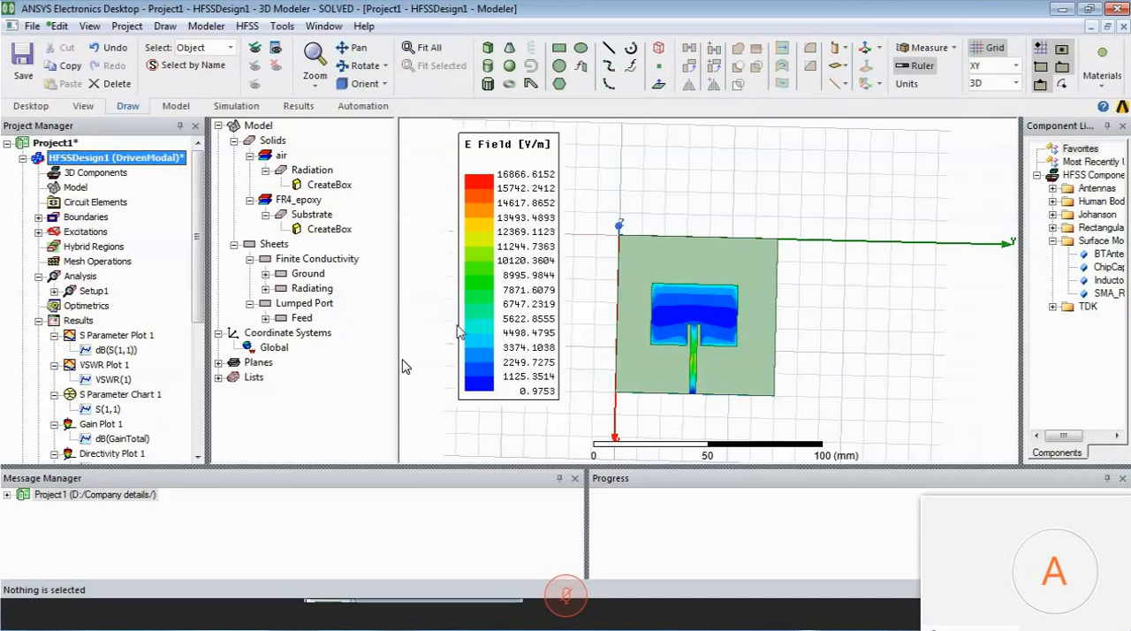
# - Open rE Plot 1 and examine its dB(rEPhi) and dB(rETheta) radiation patterns and grid properties
pyautogui.moveTo(207, 306); pyautogui.dragTo(203, 411)
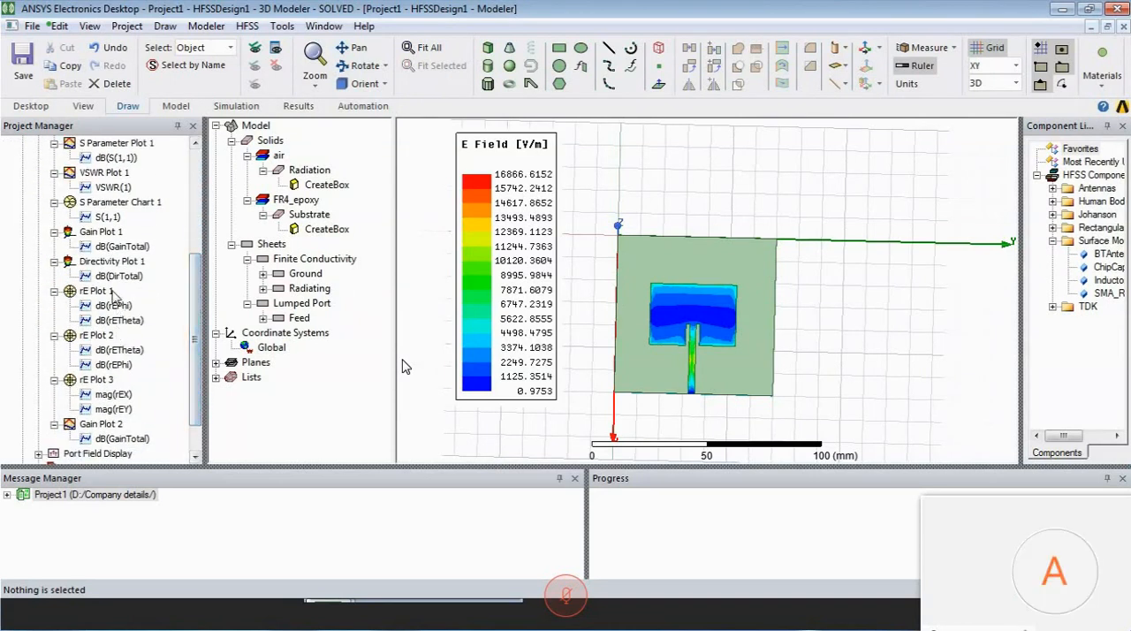
pyautogui.click(110, 294)
pyautogui.doubleClick(108, 291)
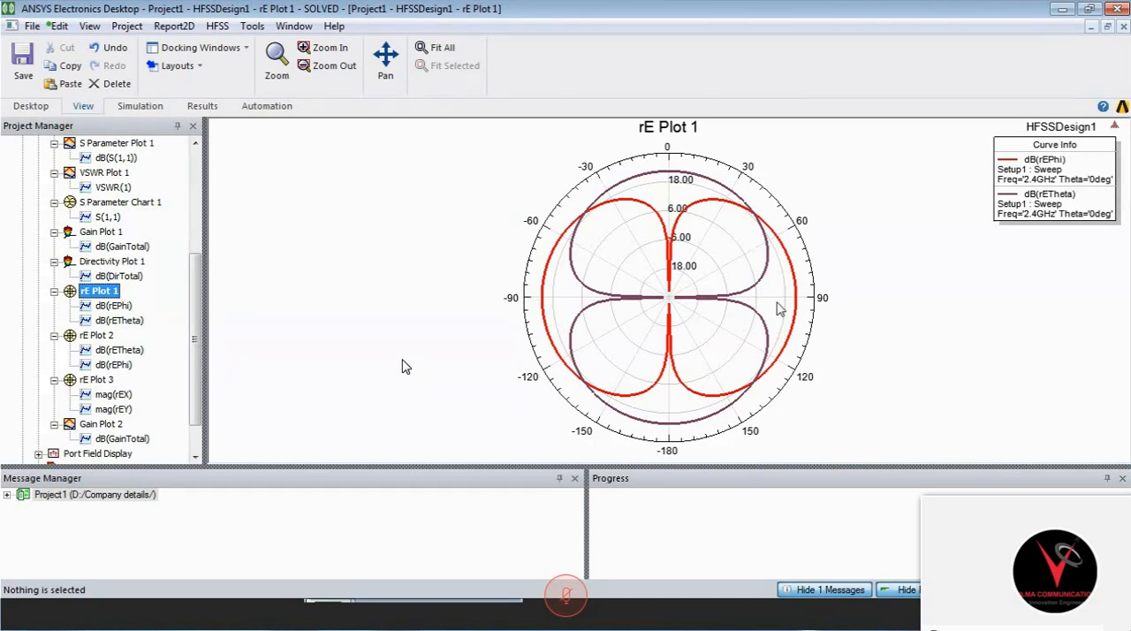
pyautogui.moveTo(675, 177)
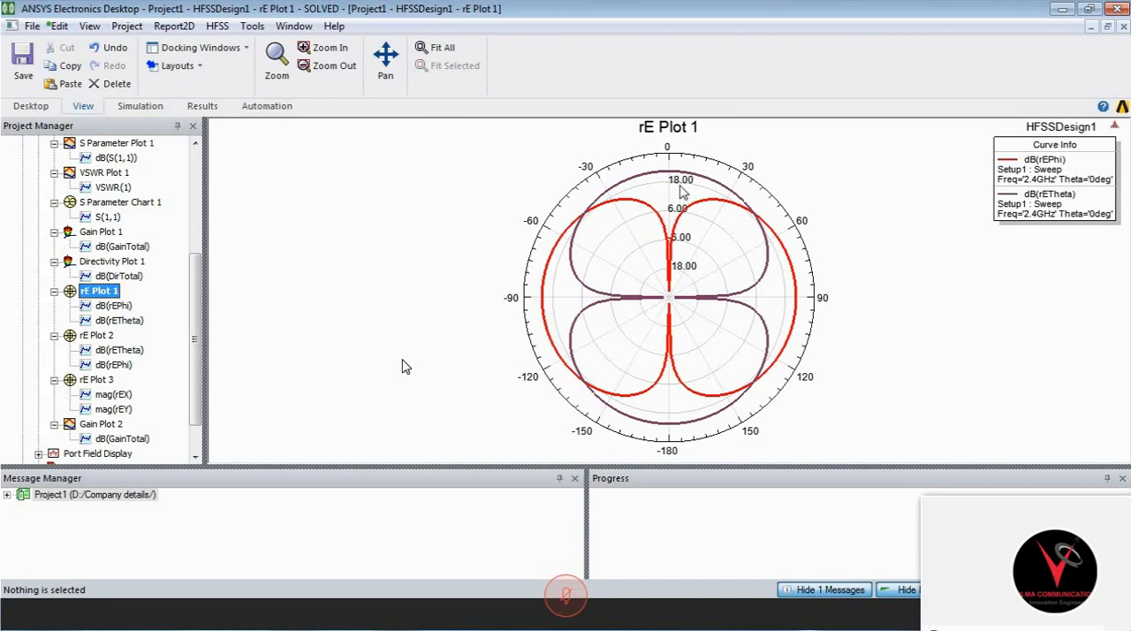
pyautogui.doubleClick(681, 188)
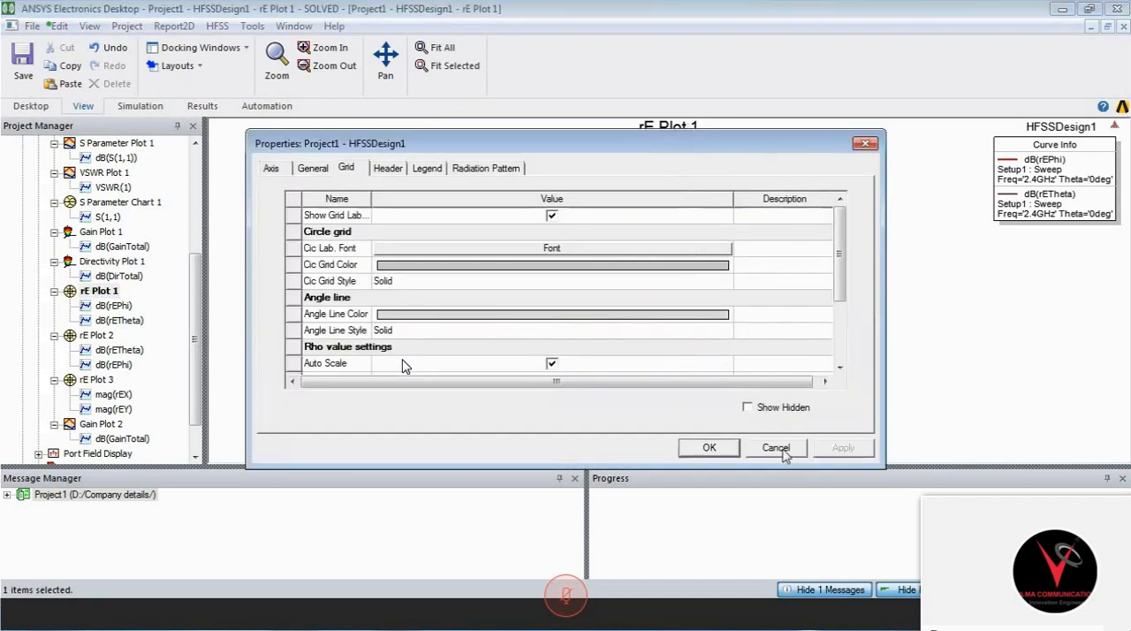
pyautogui.click(778, 449)
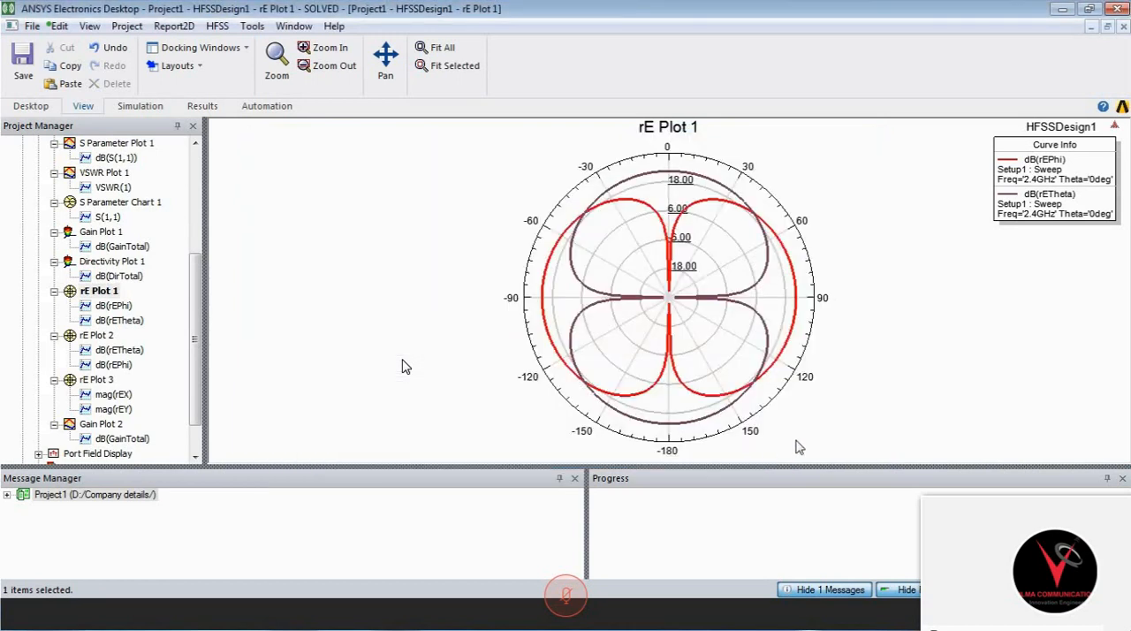
pyautogui.moveTo(587, 215)
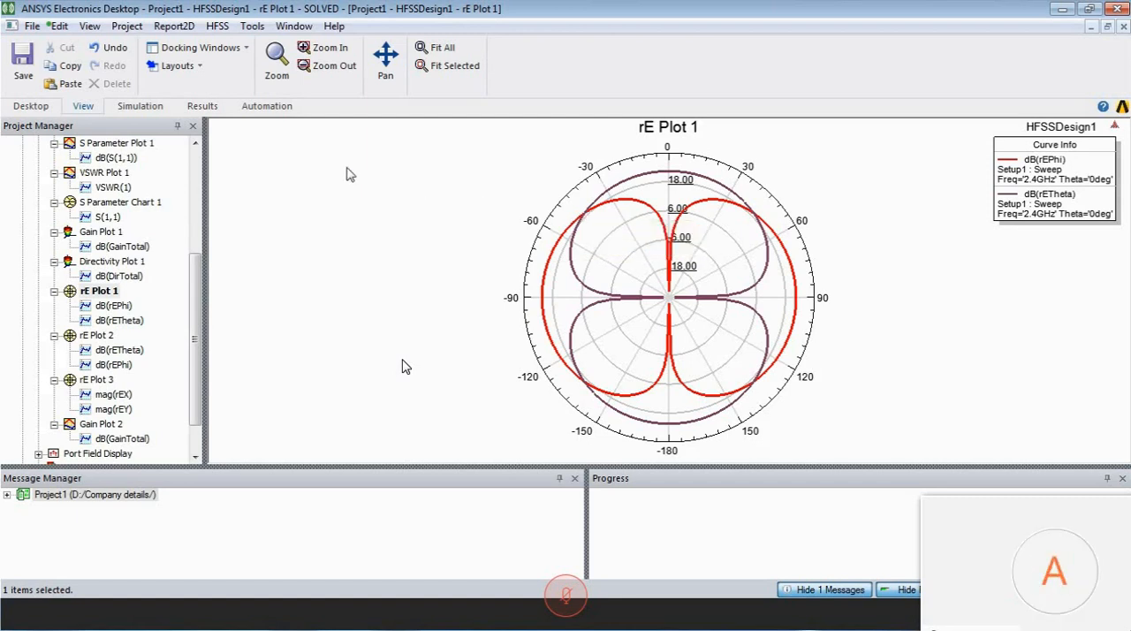
# - Start a new far fields rectangular contour plot from the design's results
pyautogui.click(195, 143)
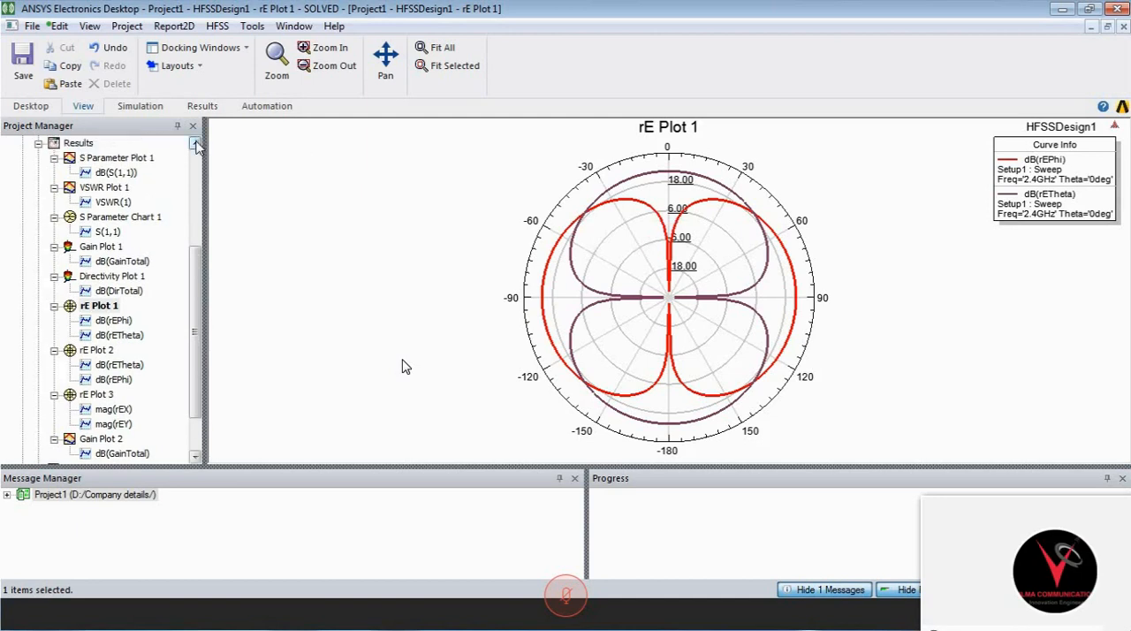
pyautogui.scroll(4, 195, 143)
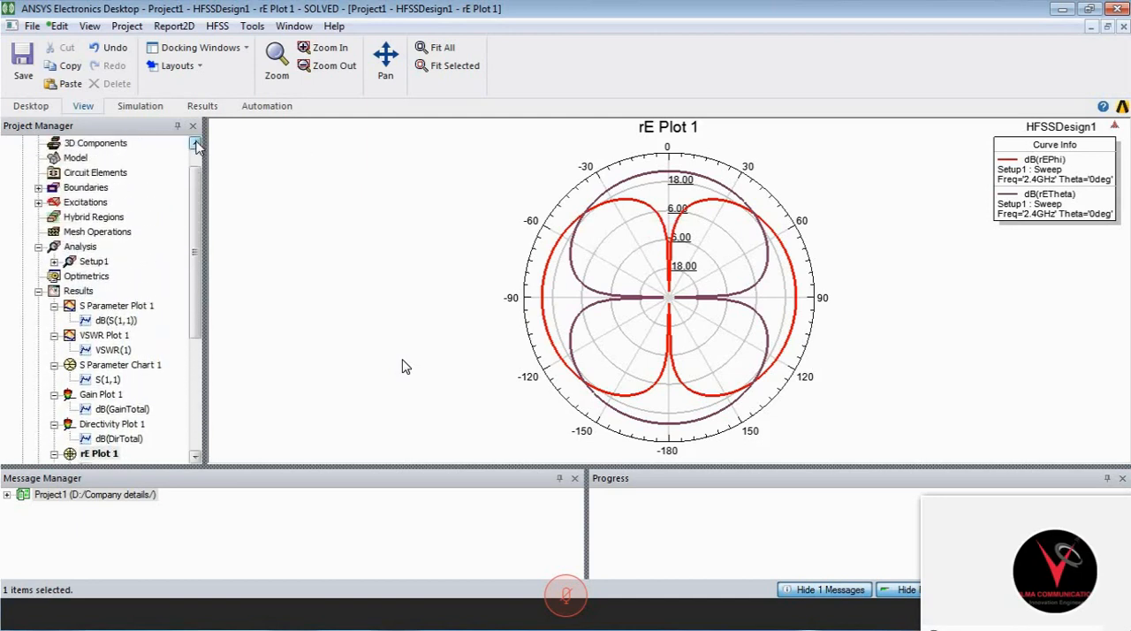
pyautogui.scroll(1, 195, 143)
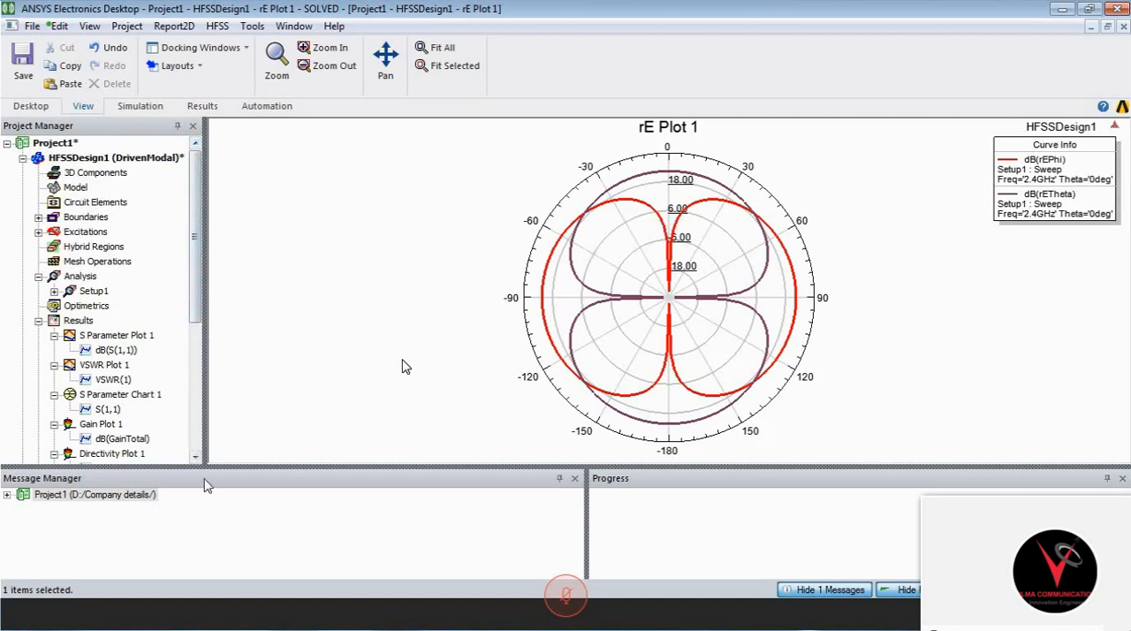
pyautogui.click(196, 457)
pyautogui.scroll(-4, 198, 461)
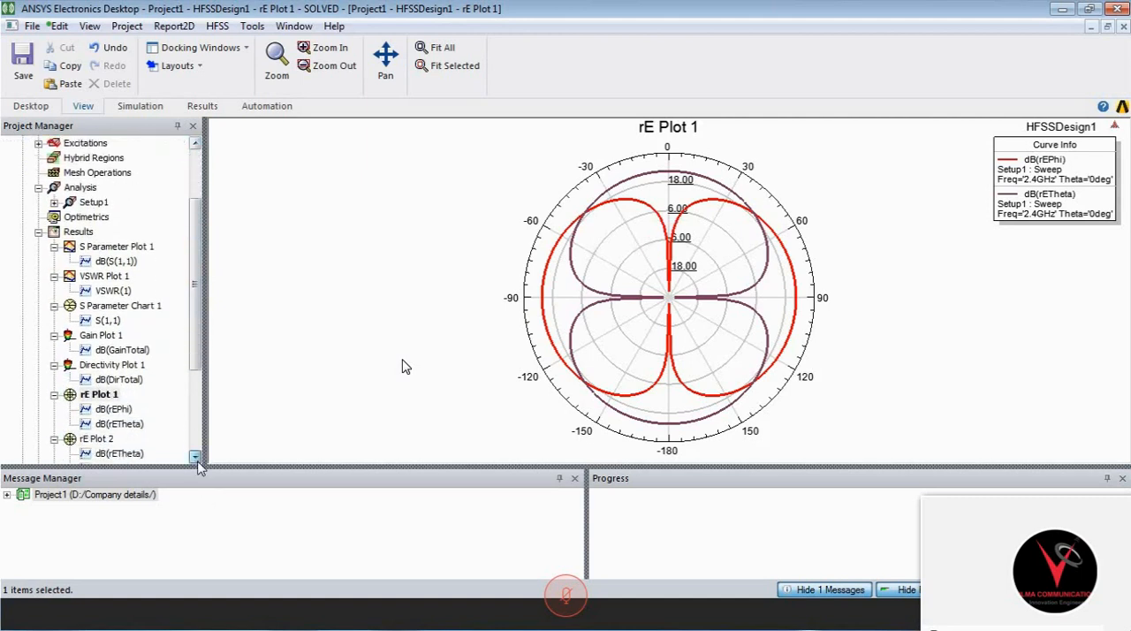
pyautogui.scroll(-2, 198, 461)
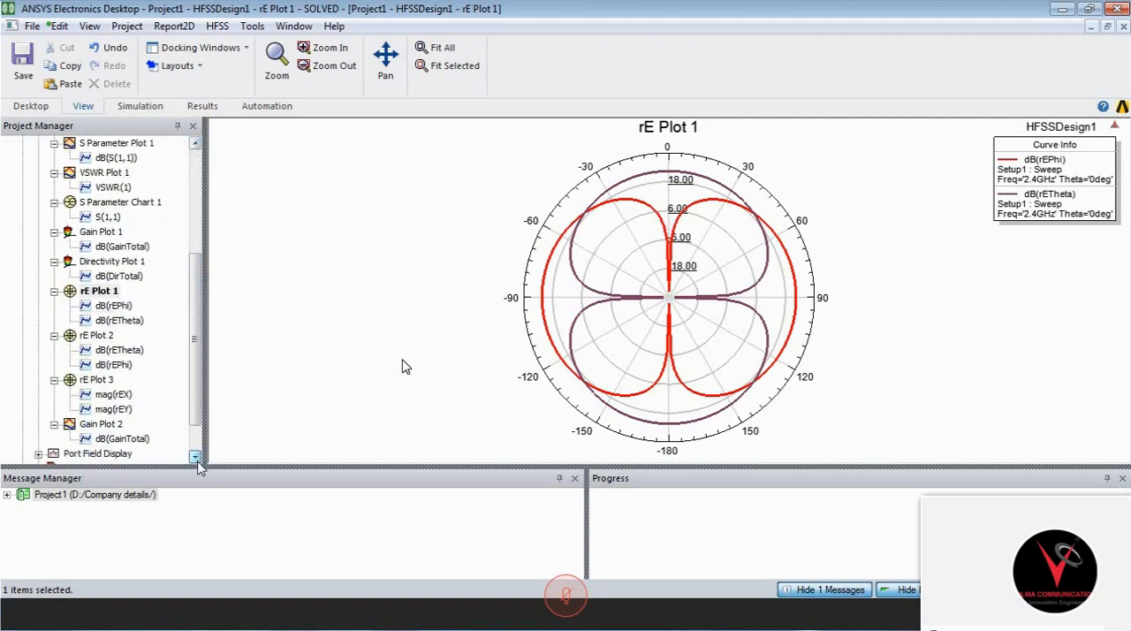
pyautogui.scroll(5, 132, 265)
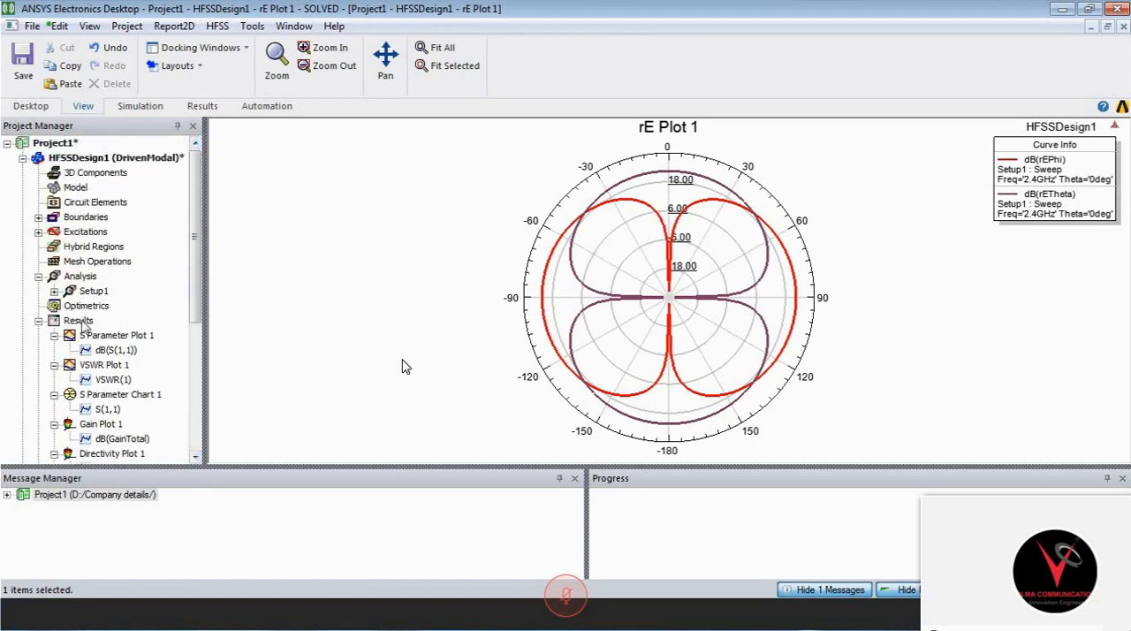
pyautogui.click(82, 320)
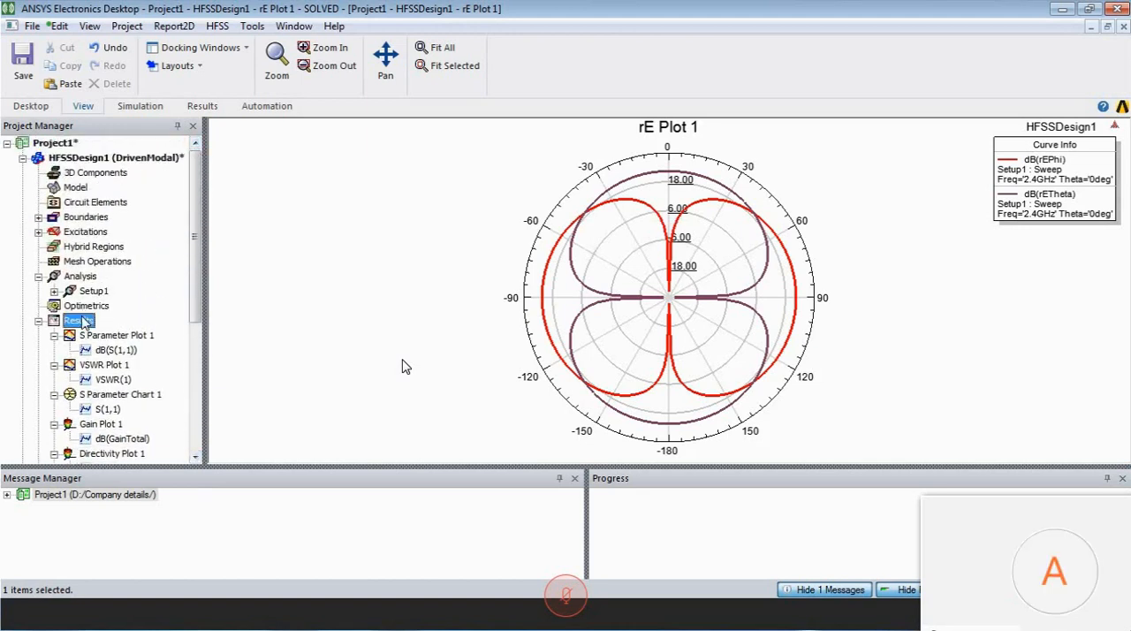
pyautogui.rightClick(83, 323)
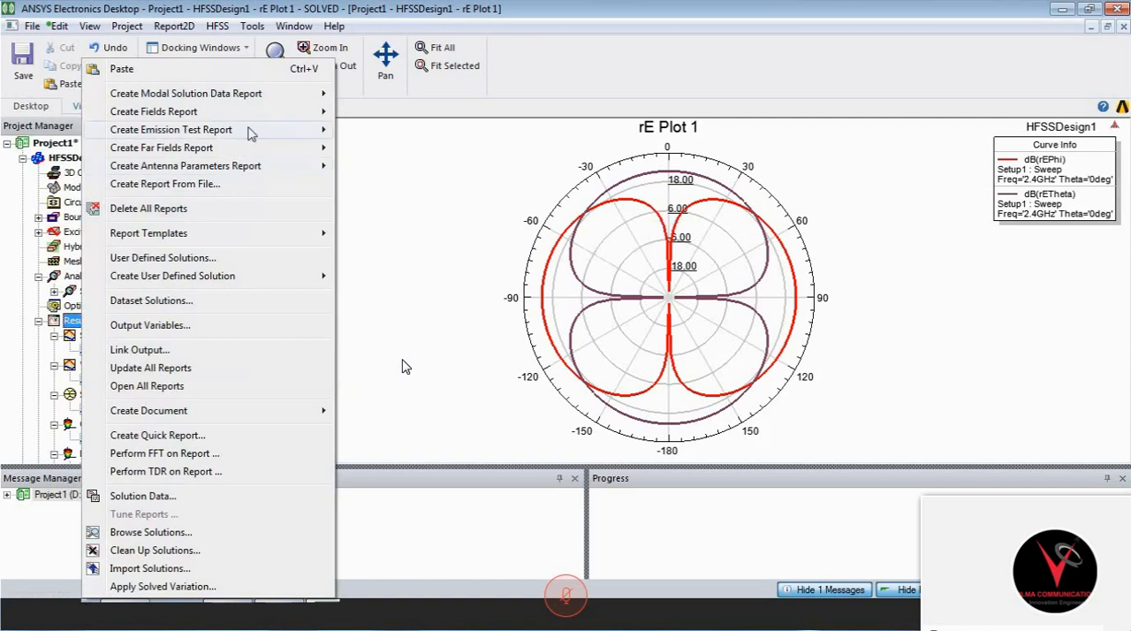
pyautogui.moveTo(252, 150)
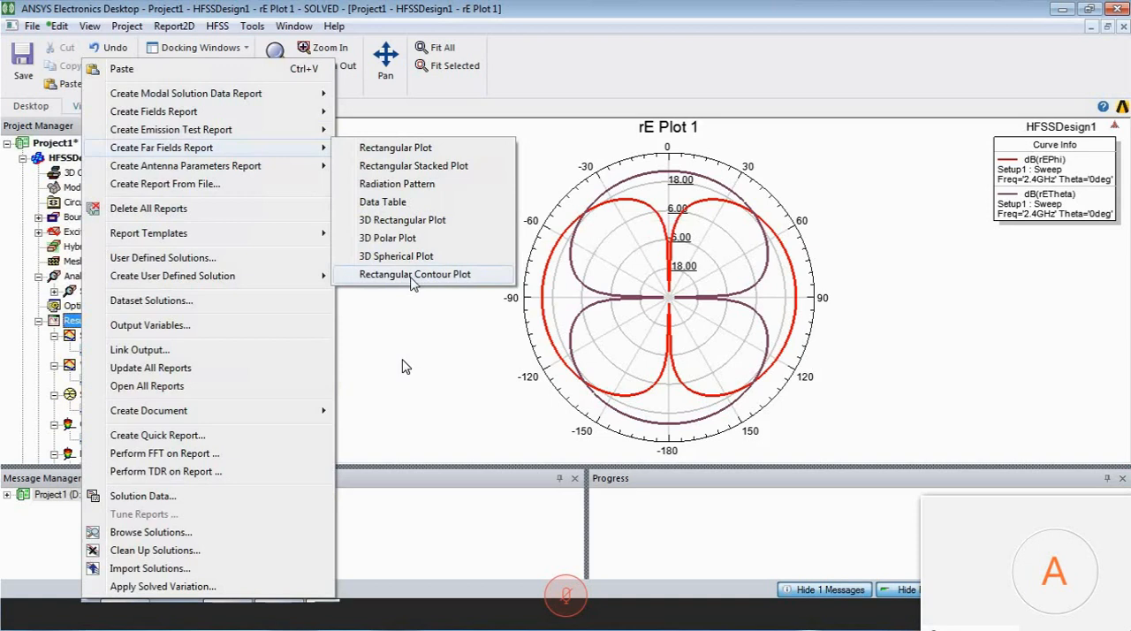
pyautogui.click(412, 275)
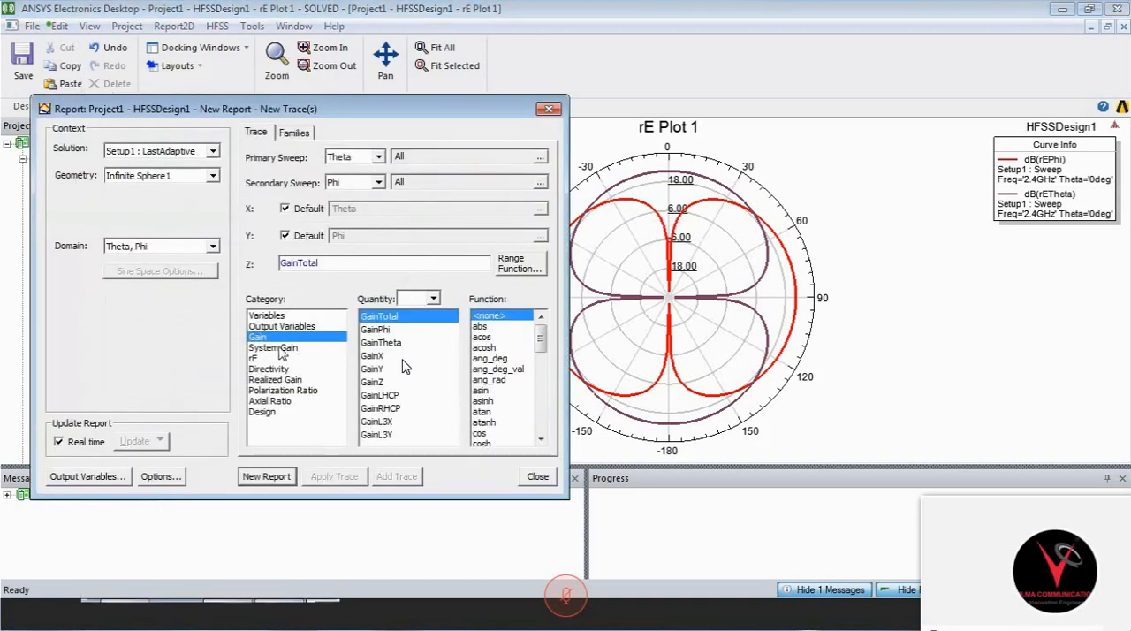
# - Generate the contour report of dB(SystemGainTotal) over Theta and Phi using the Setup1 : Sweep solution
pyautogui.click(280, 348)
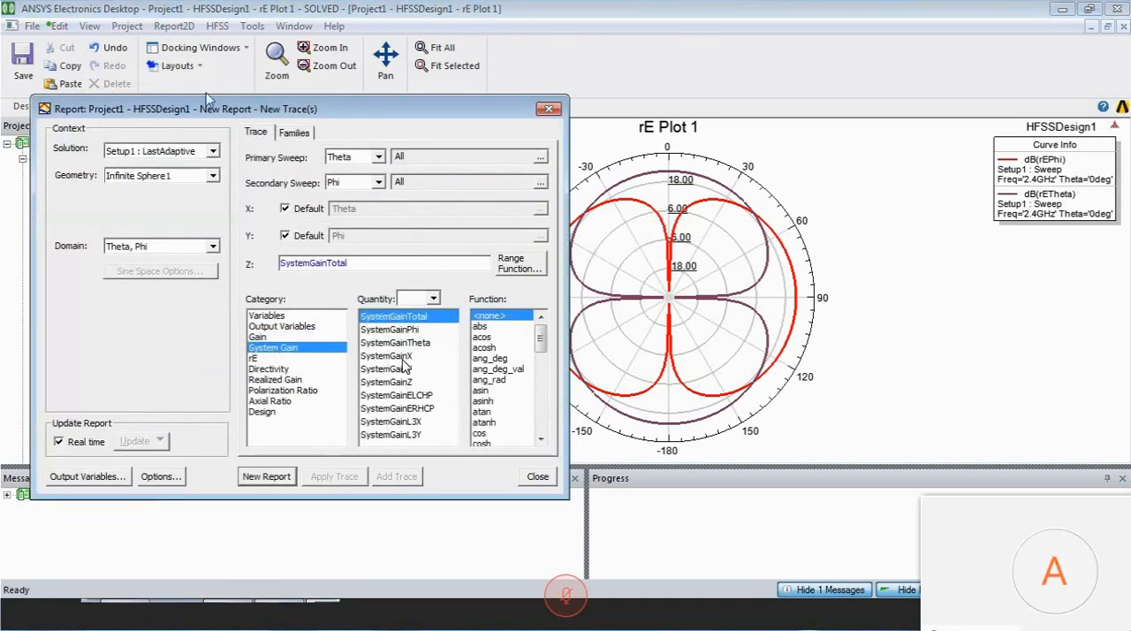
pyautogui.click(213, 151)
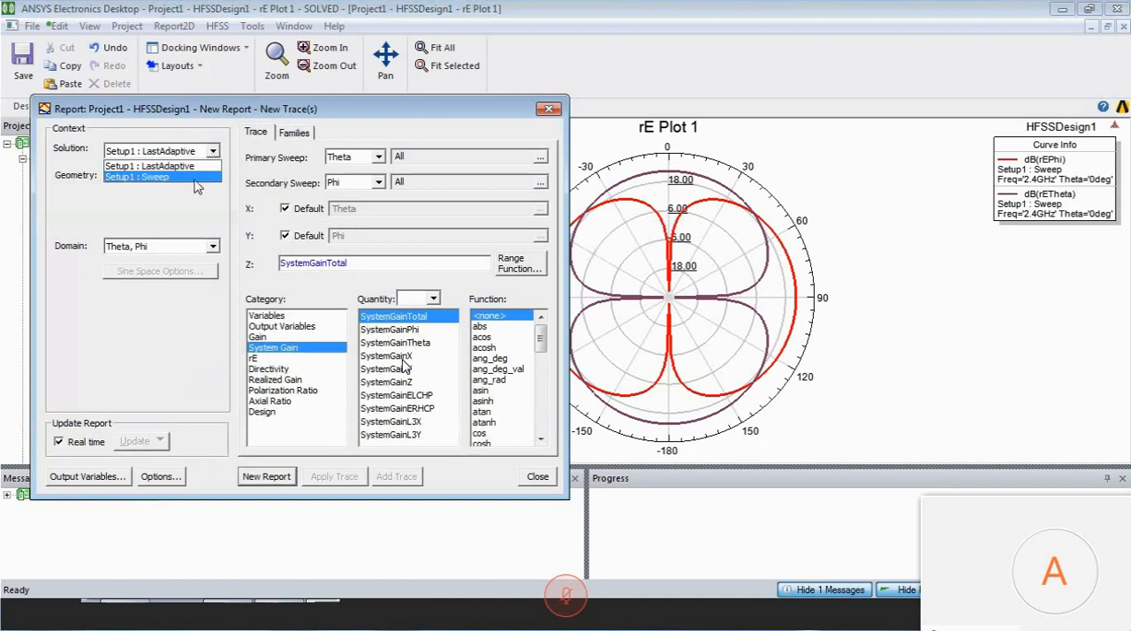
pyautogui.click(197, 180)
pyautogui.click(493, 370)
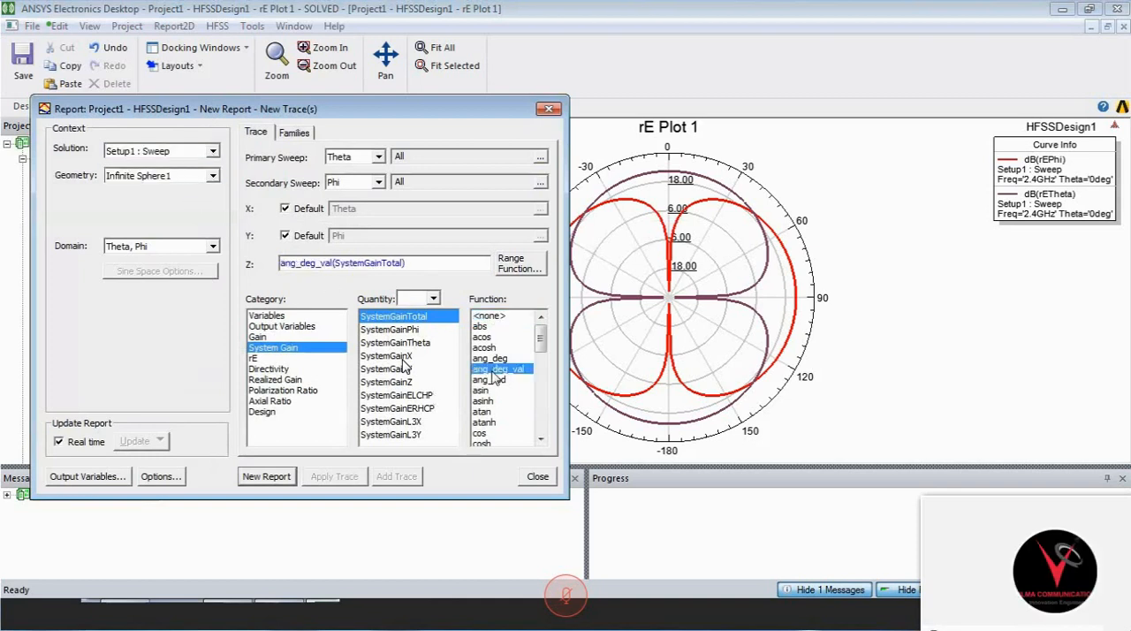
pyautogui.press('d')
pyautogui.click(277, 476)
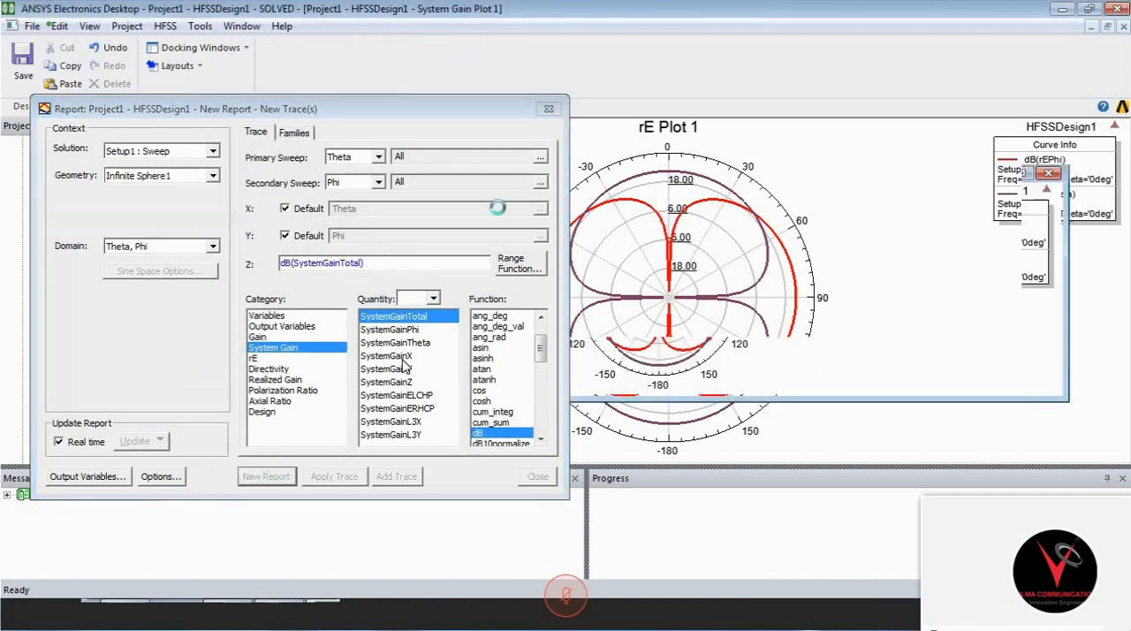
pyautogui.click(548, 109)
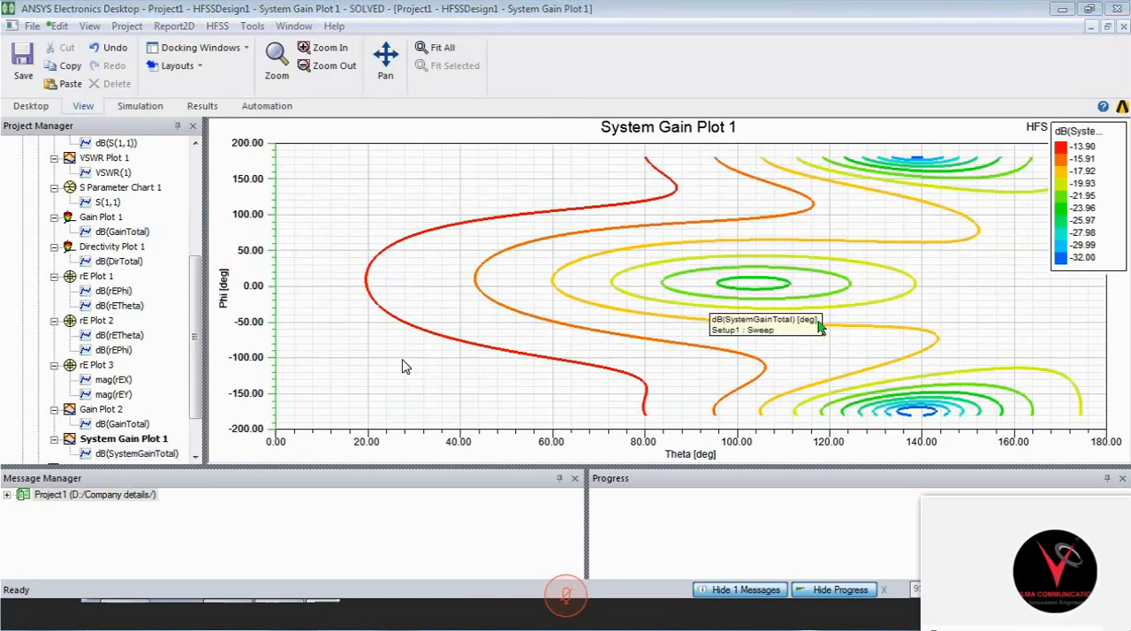
# - Move the System Gain Plot 1 colour legend off the contours into the empty low-Theta area of the graph
pyautogui.click(820, 323)
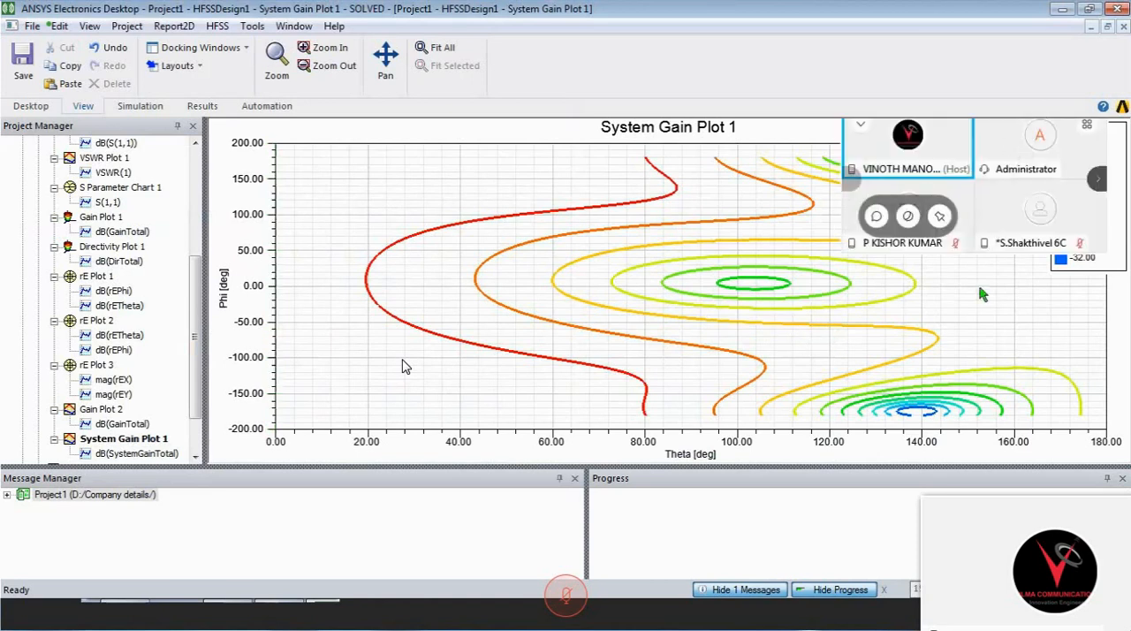
pyautogui.click(982, 294)
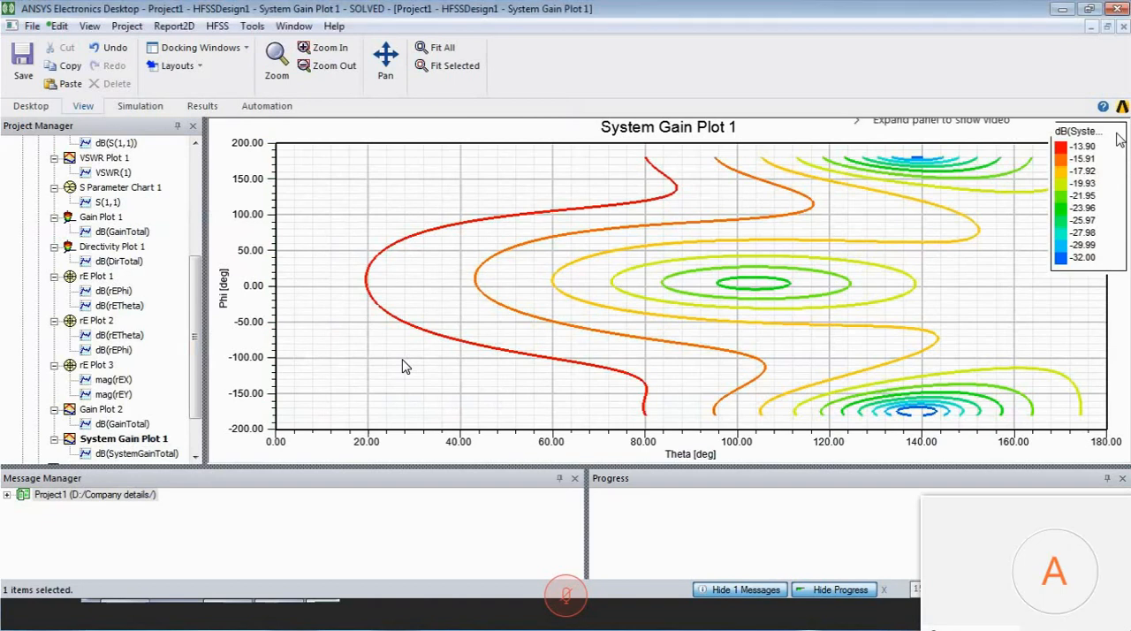
pyautogui.moveTo(1118, 140); pyautogui.dragTo(960, 263)
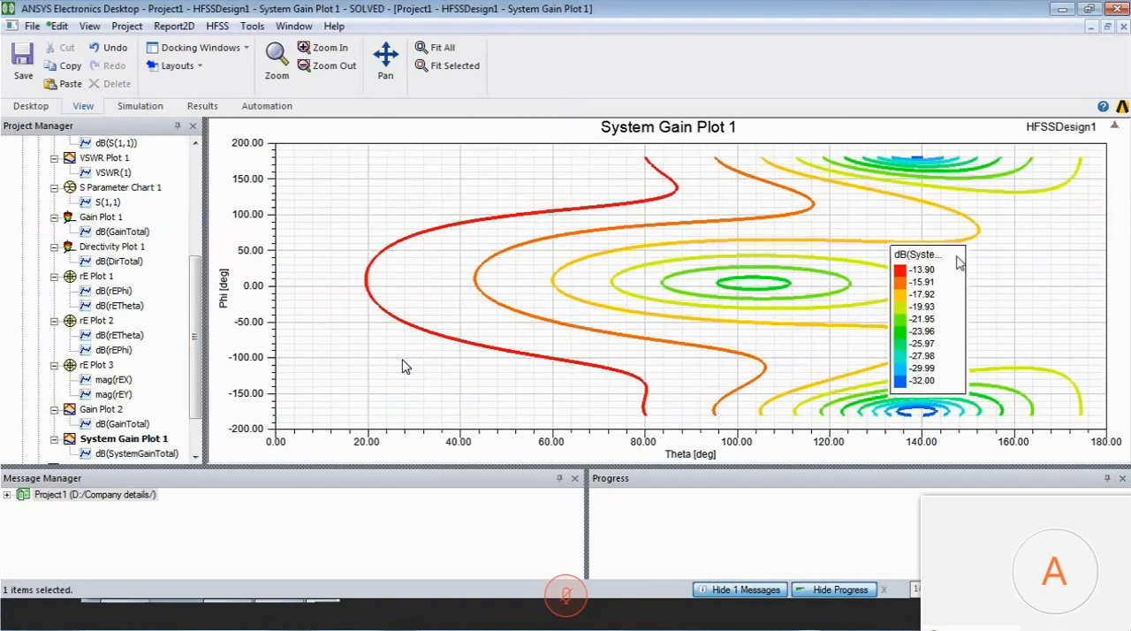
pyautogui.moveTo(960, 263); pyautogui.dragTo(351, 177)
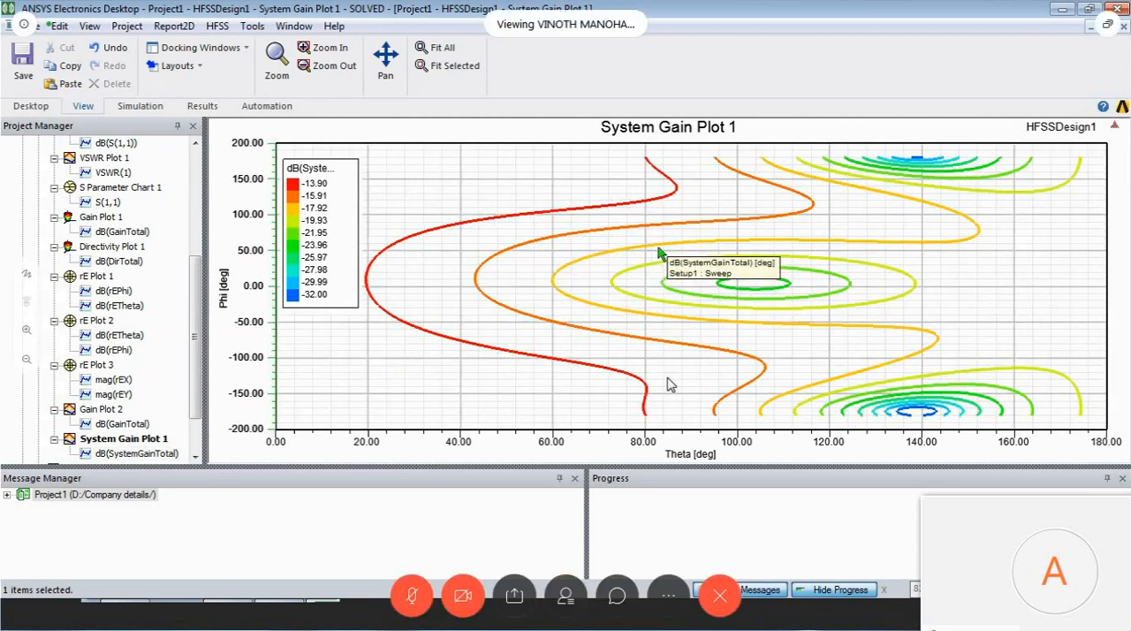
# - Create a far fields rectangular contour plot of dB(GainTotal) for Setup1 : LastAdaptive and move its legend to the empty low-Theta area
pyautogui.scroll(5, 115, 292)
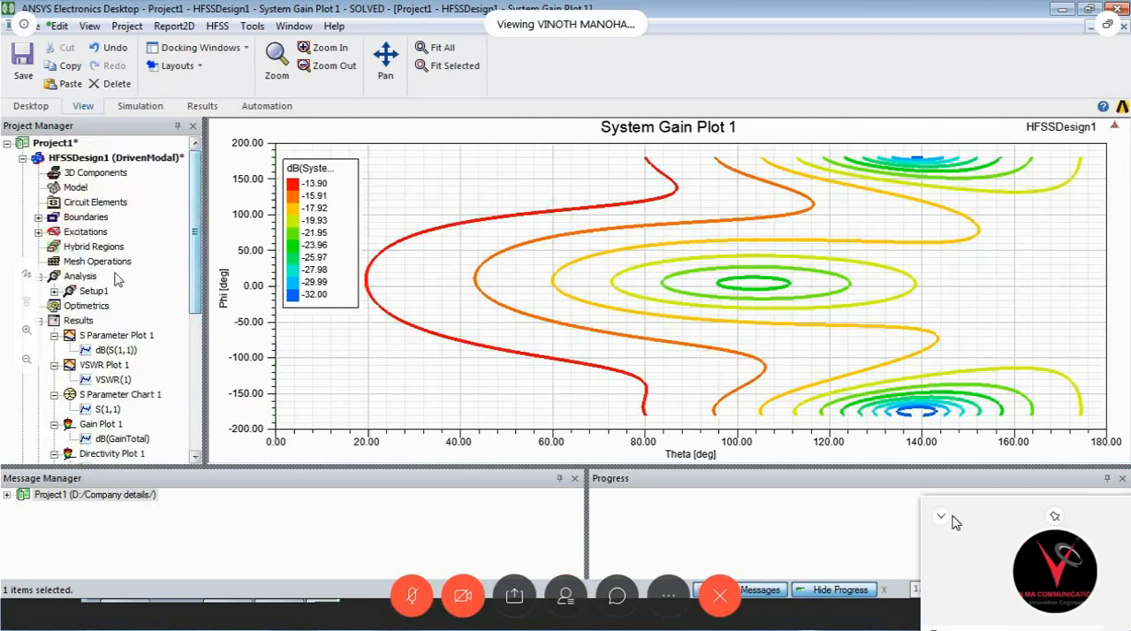
pyautogui.click(88, 323)
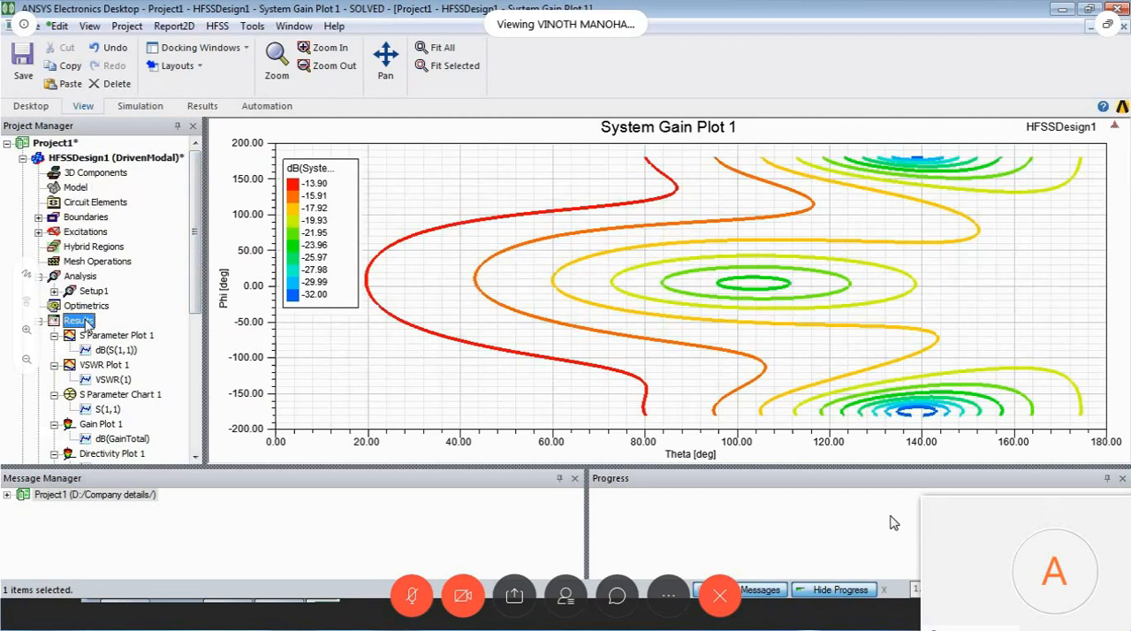
pyautogui.rightClick(88, 322)
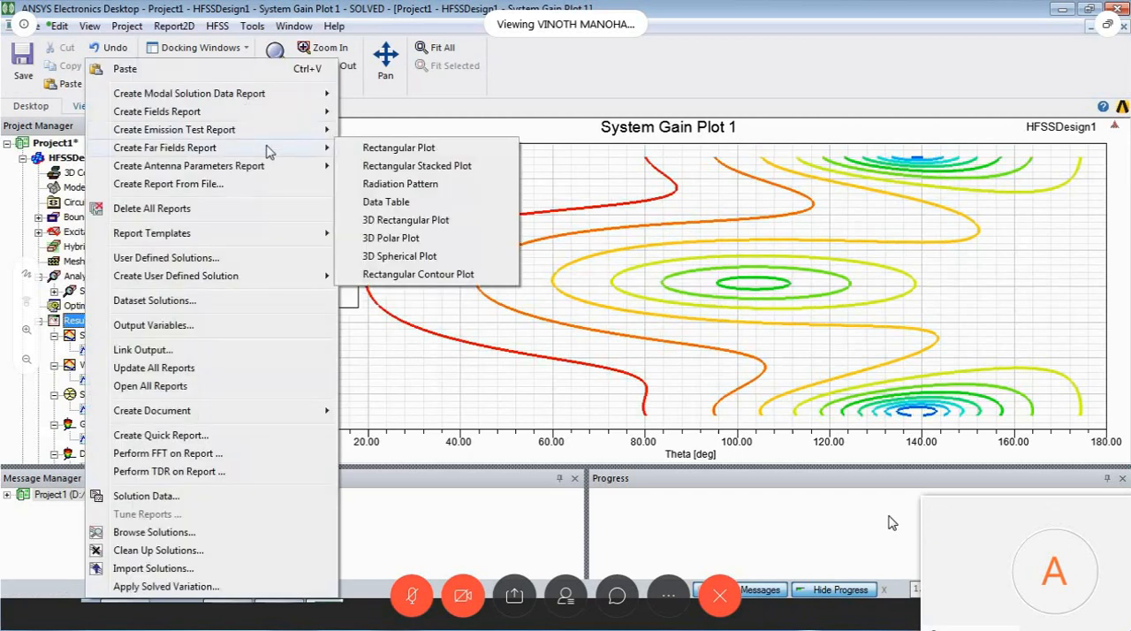
pyautogui.click(419, 276)
pyautogui.click(484, 359)
pyautogui.press('d')
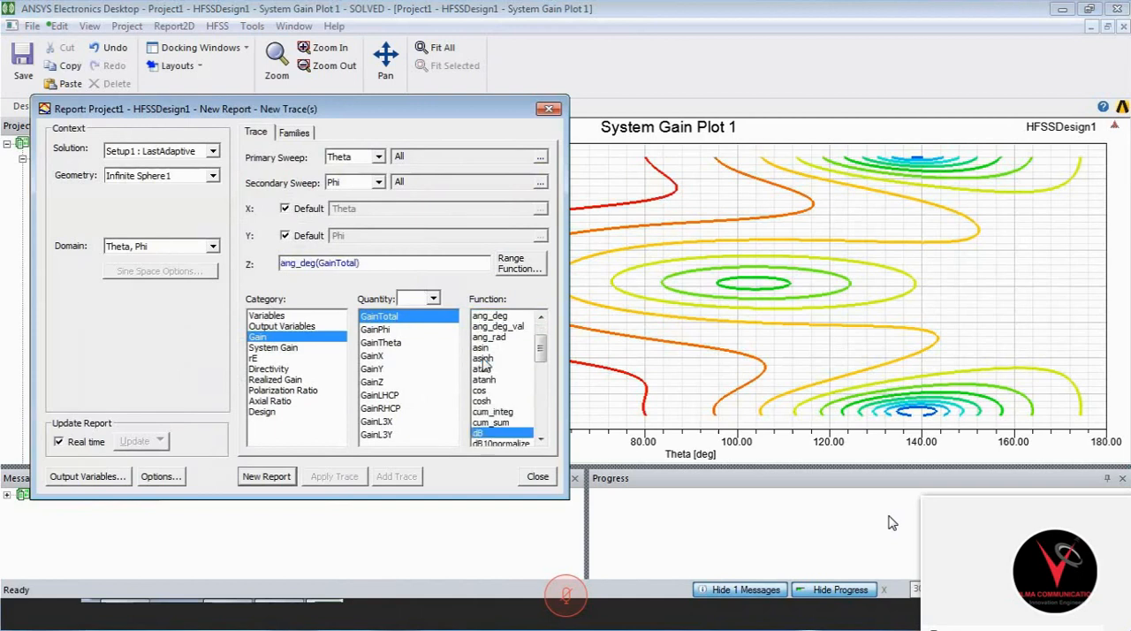
pyautogui.click(266, 477)
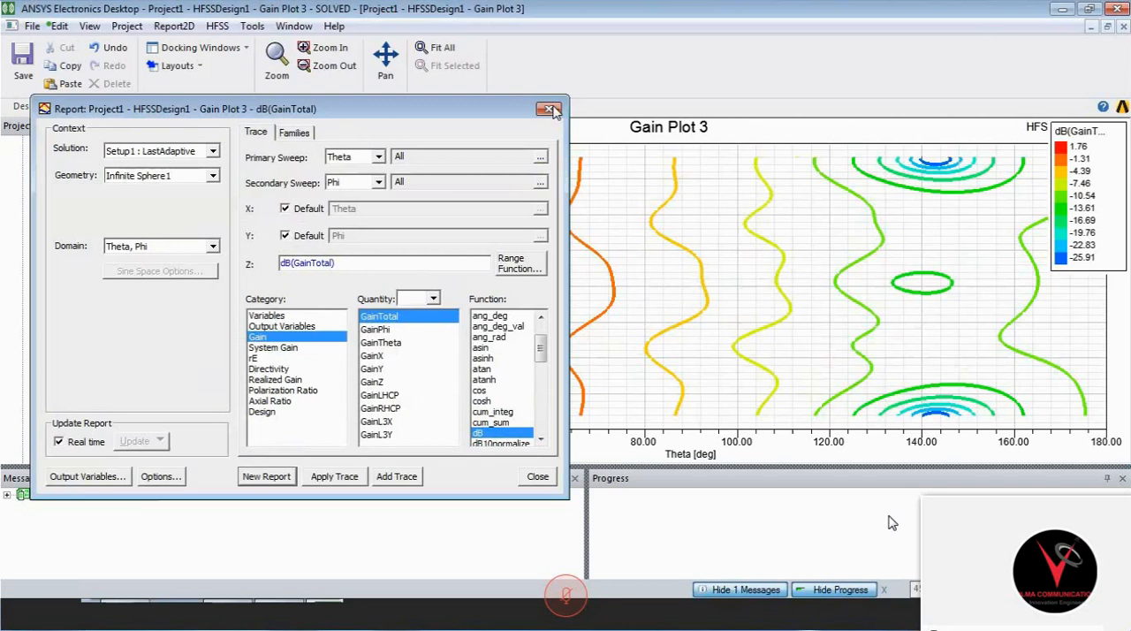
pyautogui.click(552, 110)
pyautogui.moveTo(1107, 175); pyautogui.dragTo(875, 283)
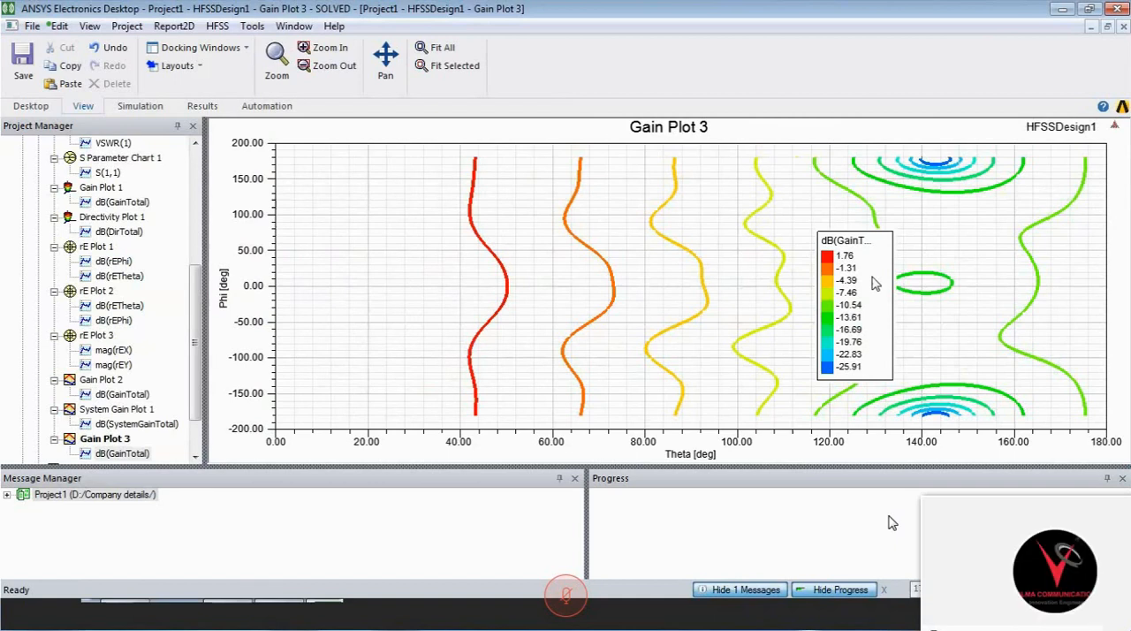
pyautogui.moveTo(875, 283); pyautogui.dragTo(369, 219)
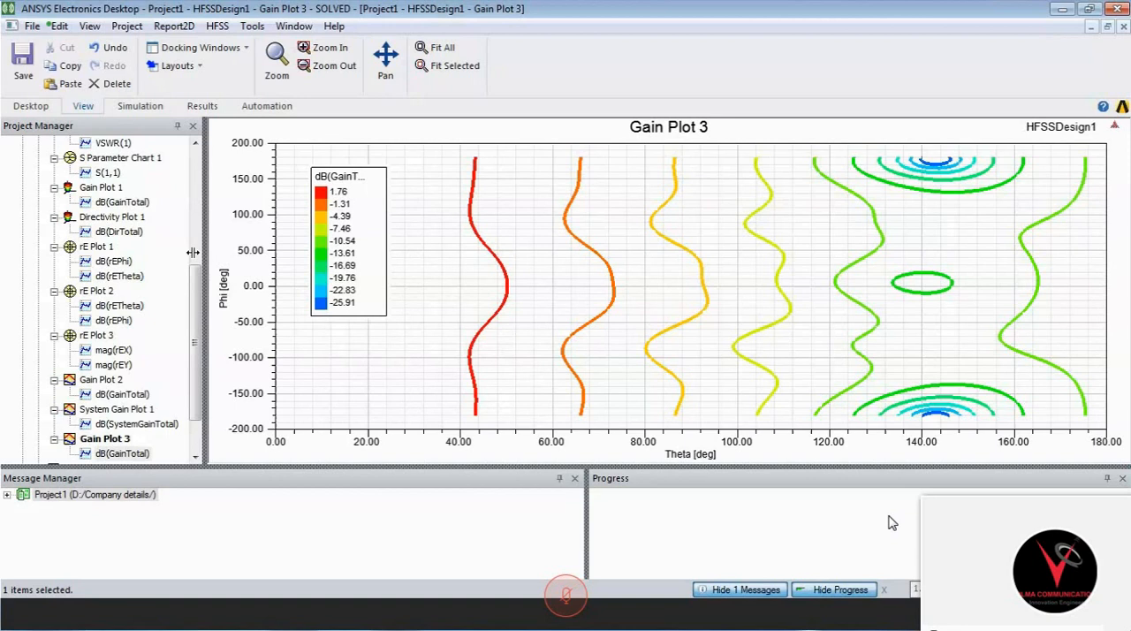
# - Review S Parameter Plot 1, VSWR Plot 1, Directivity Plot 1 and rE Plot 1, and return to HFSSDesign1's 3D model view
pyautogui.scroll(4, 193, 253)
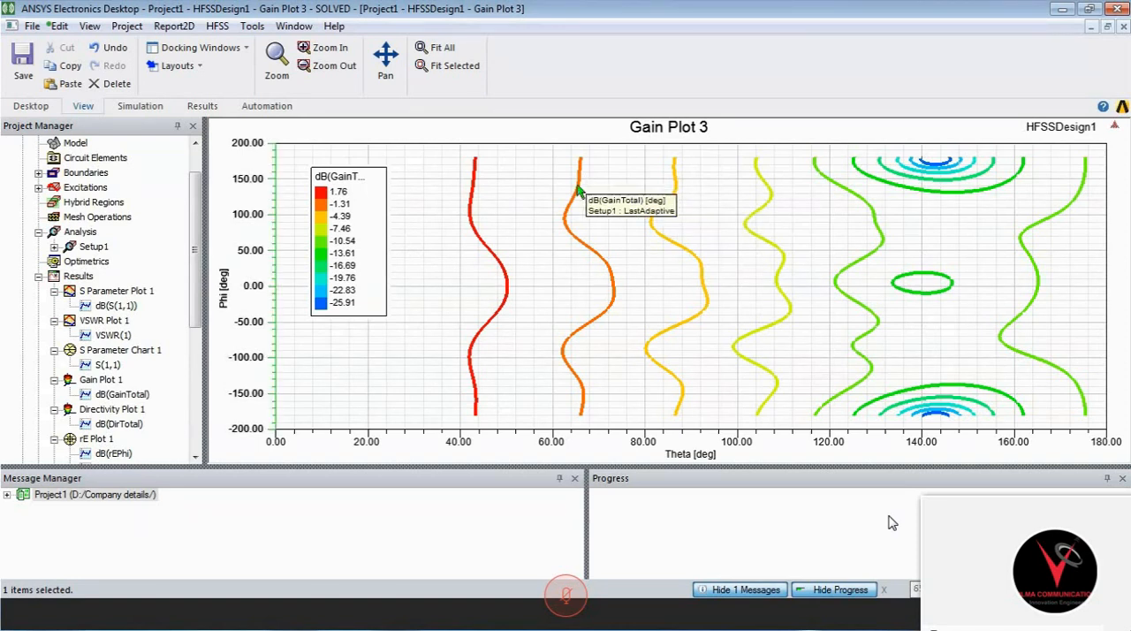
pyautogui.doubleClick(120, 291)
pyautogui.doubleClick(106, 321)
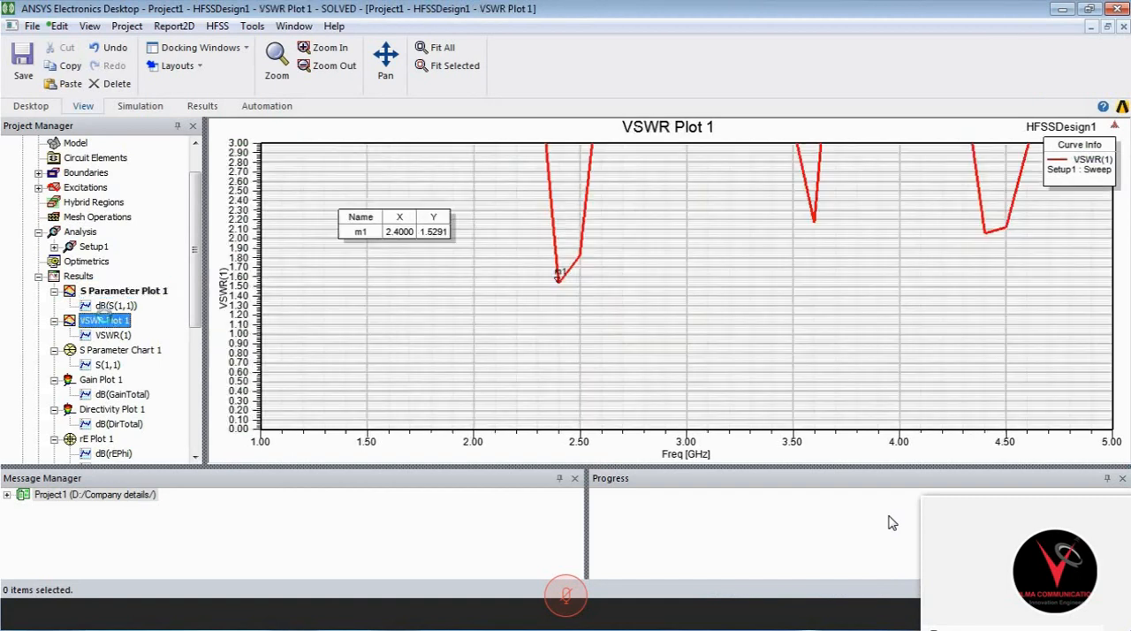
pyautogui.click(110, 351)
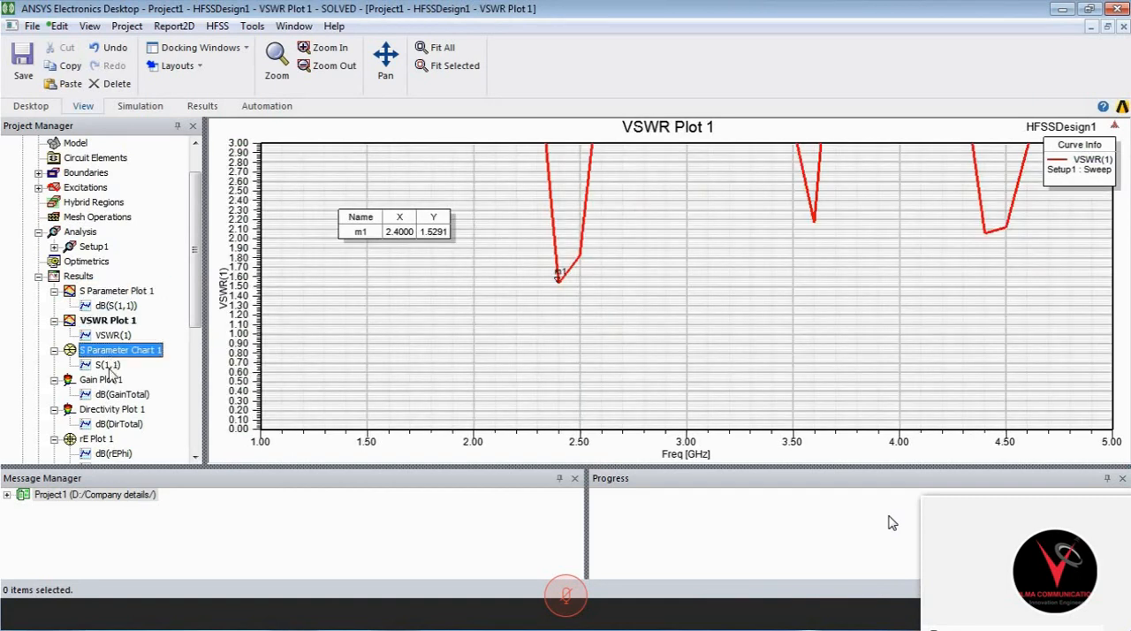
pyautogui.doubleClick(112, 409)
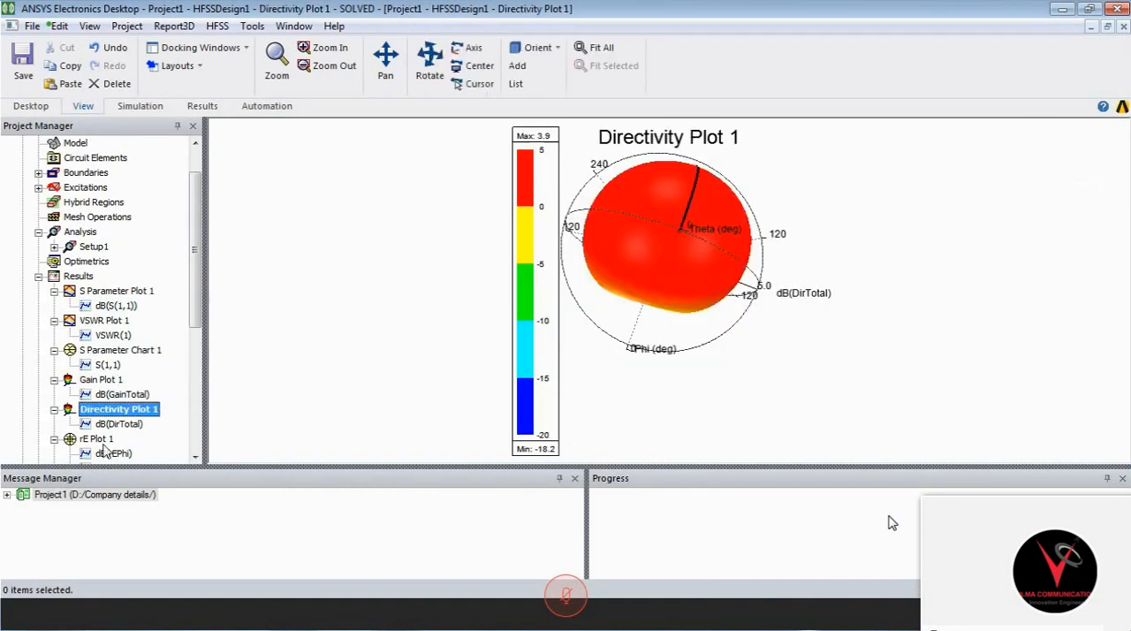
pyautogui.doubleClick(97, 438)
pyautogui.click(194, 456)
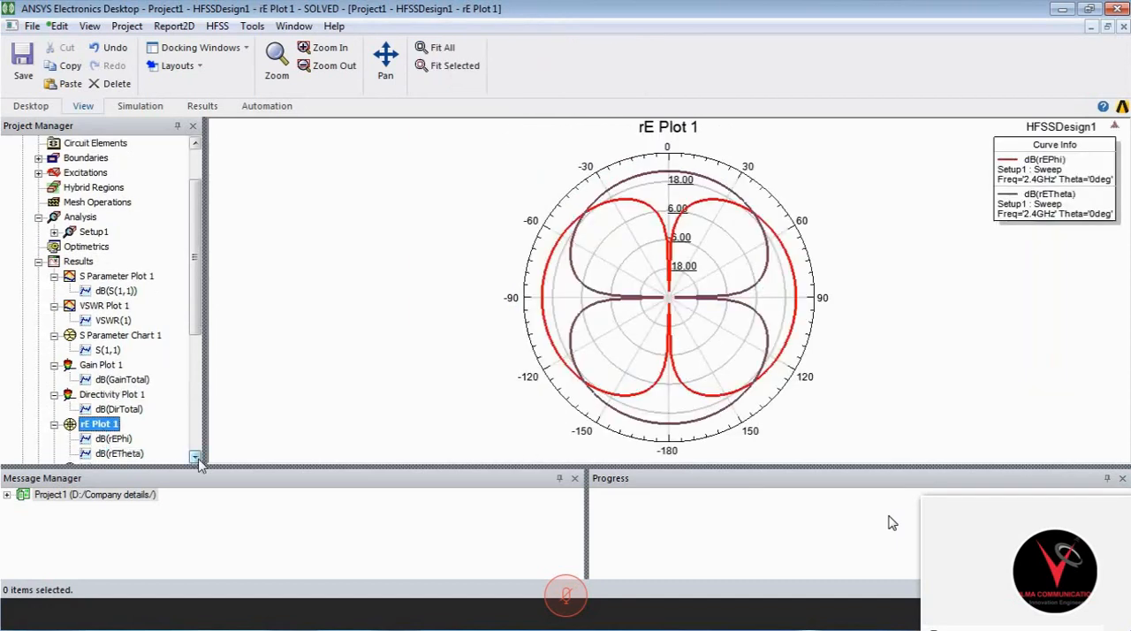
pyautogui.click(195, 456)
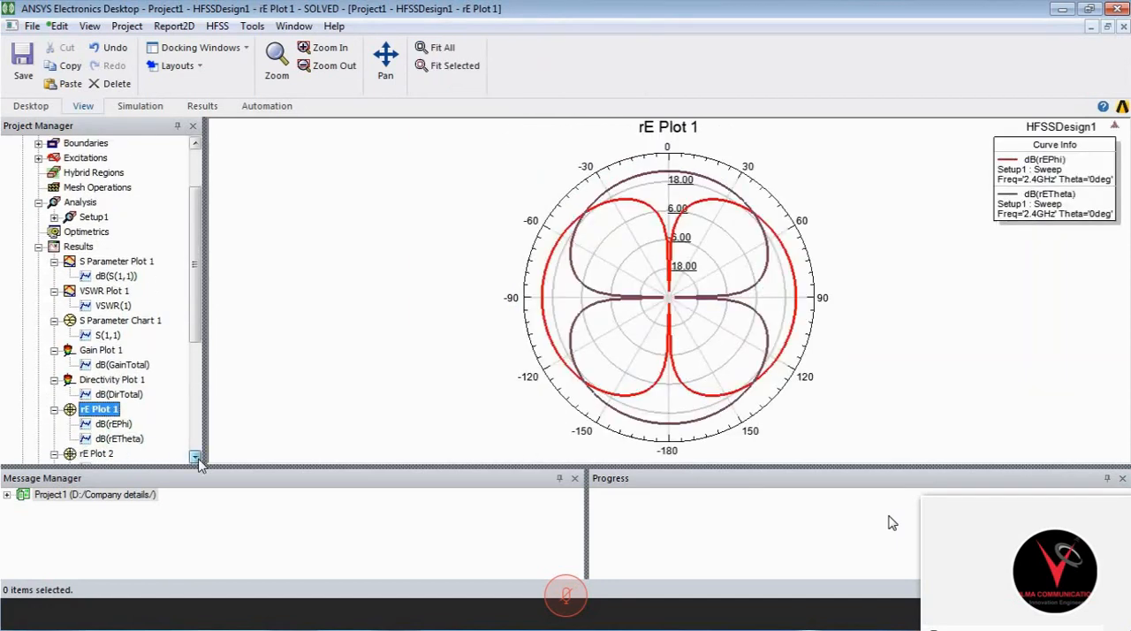
pyautogui.scroll(2, 115, 265)
pyautogui.doubleClick(118, 158)
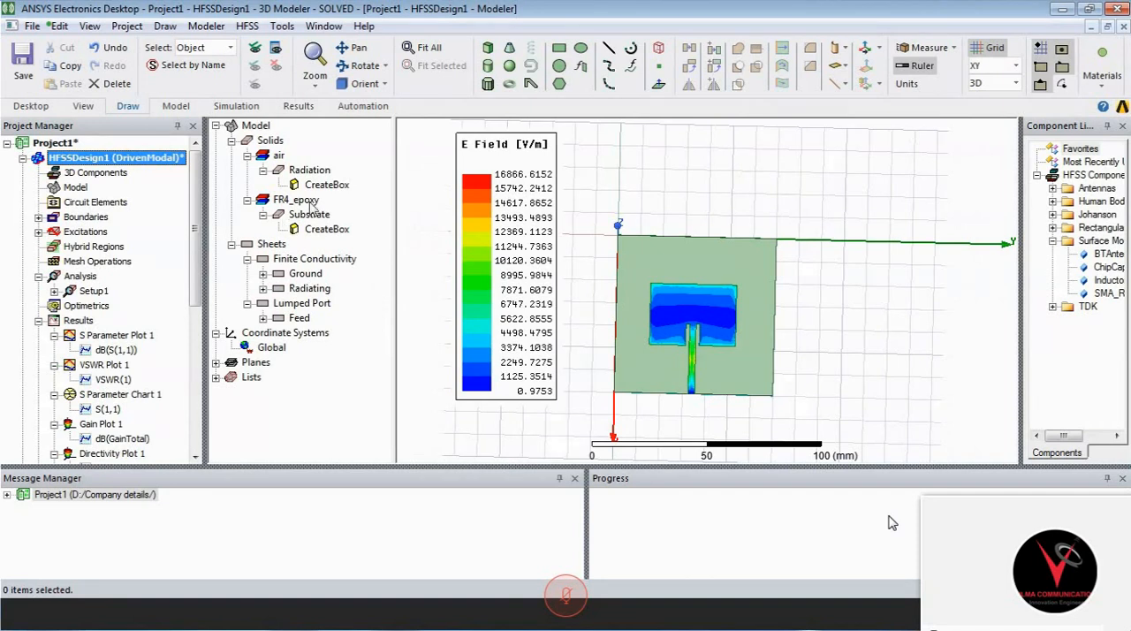
# - Create an antenna parameters rectangular plot of dB(RadiationEfficiency) against Freq using the Setup1 : Sweep solution and Infinite Sphere1
pyautogui.rightClick(79, 321)
pyautogui.moveTo(265, 165)
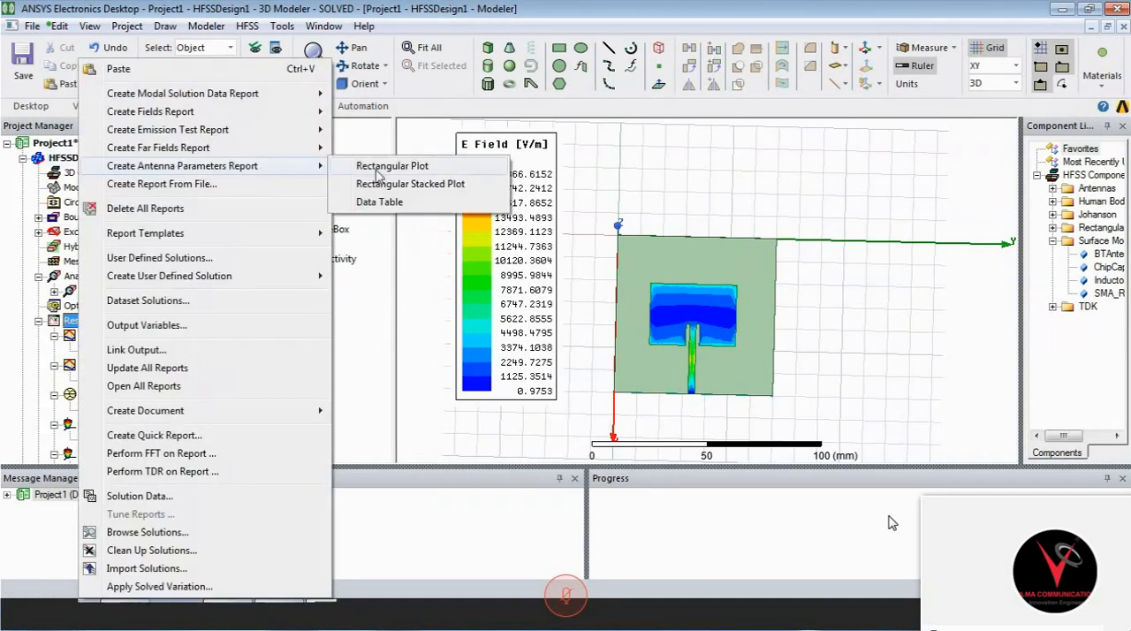
pyautogui.click(378, 170)
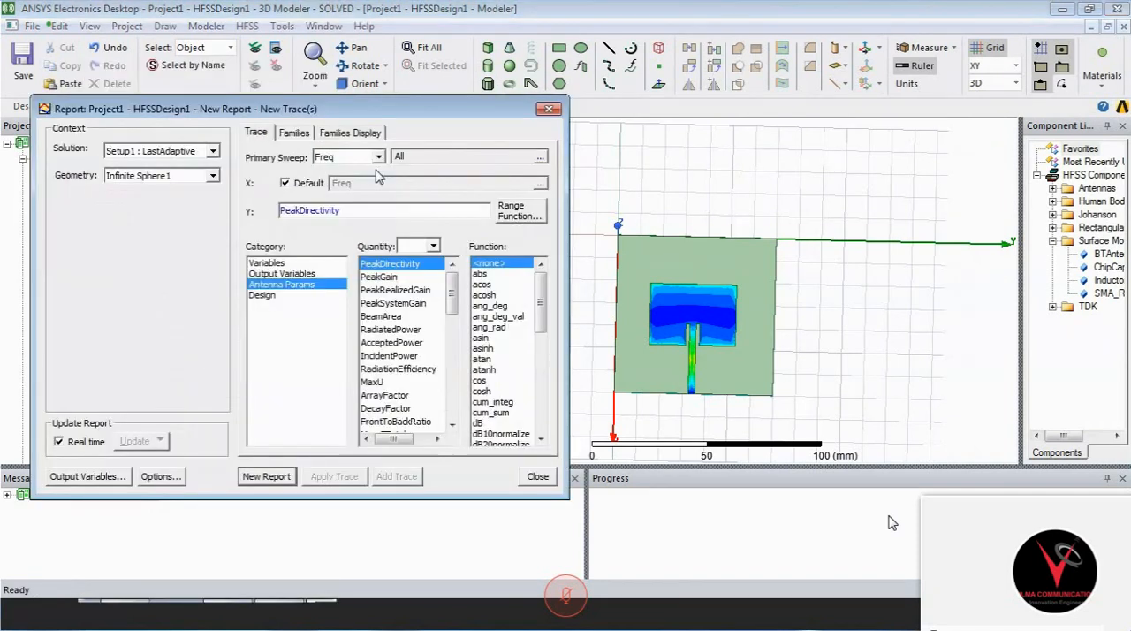
pyautogui.click(409, 369)
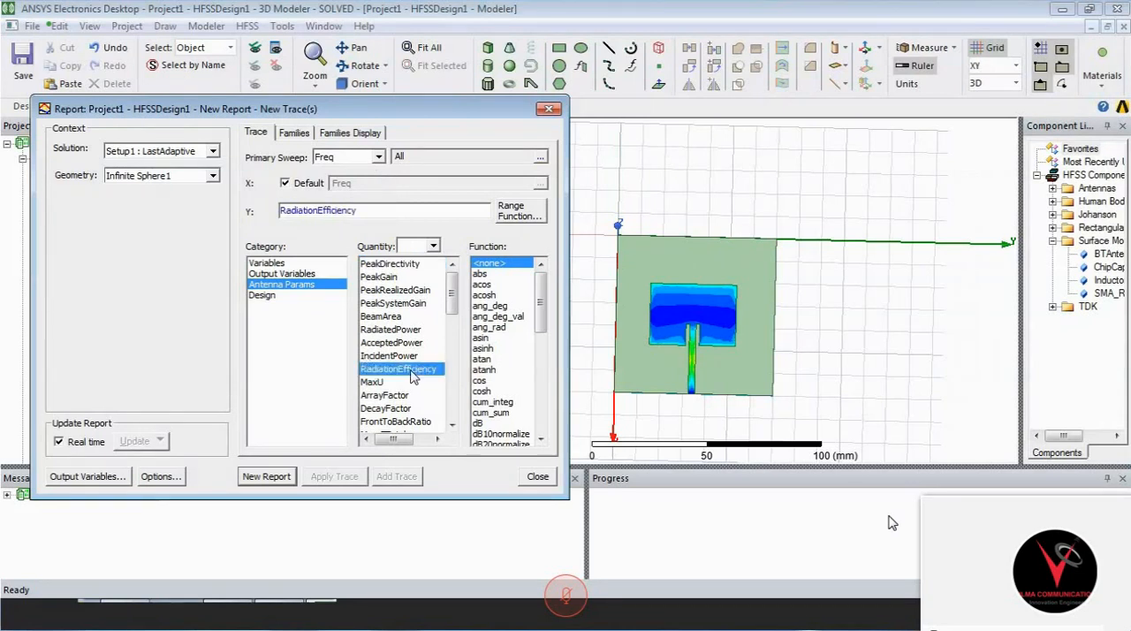
pyautogui.click(479, 423)
pyautogui.click(213, 151)
pyautogui.click(202, 176)
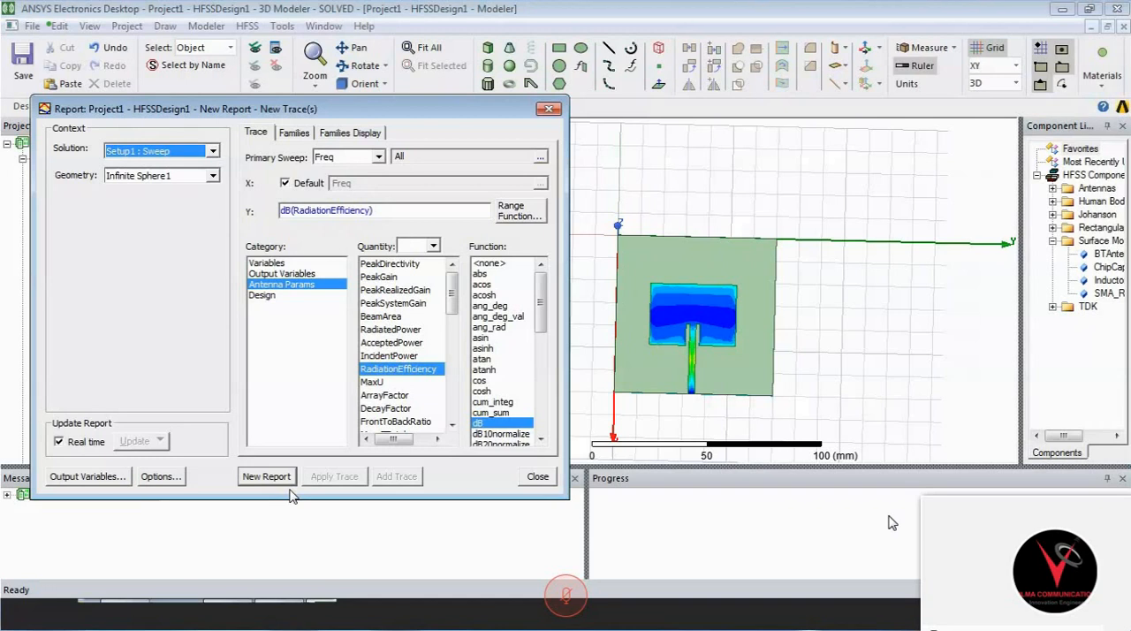
pyautogui.click(275, 476)
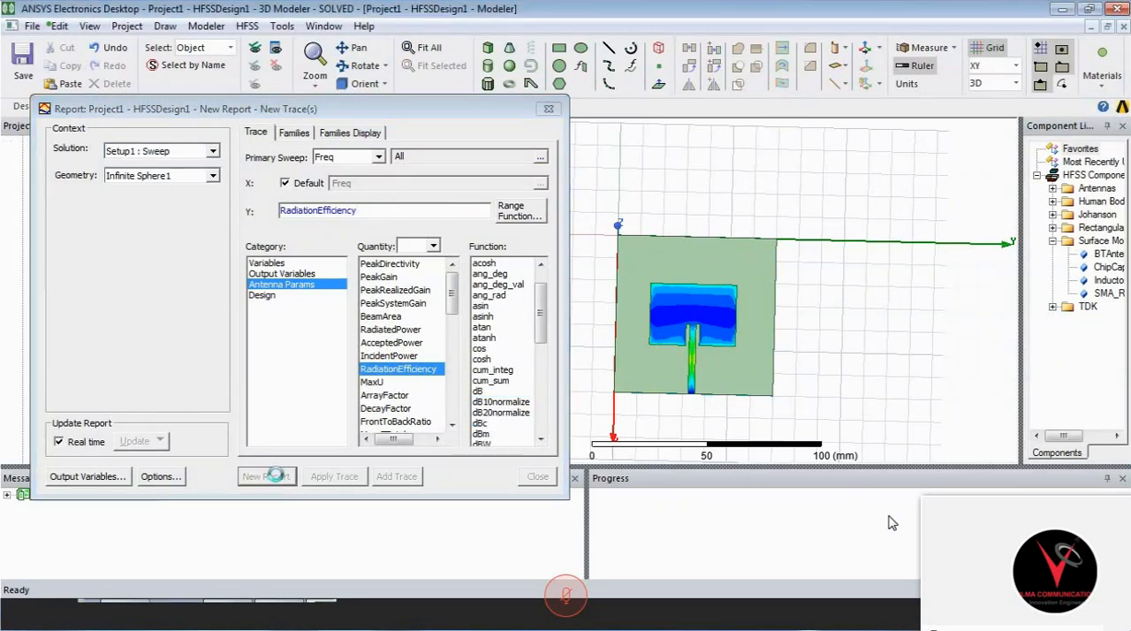
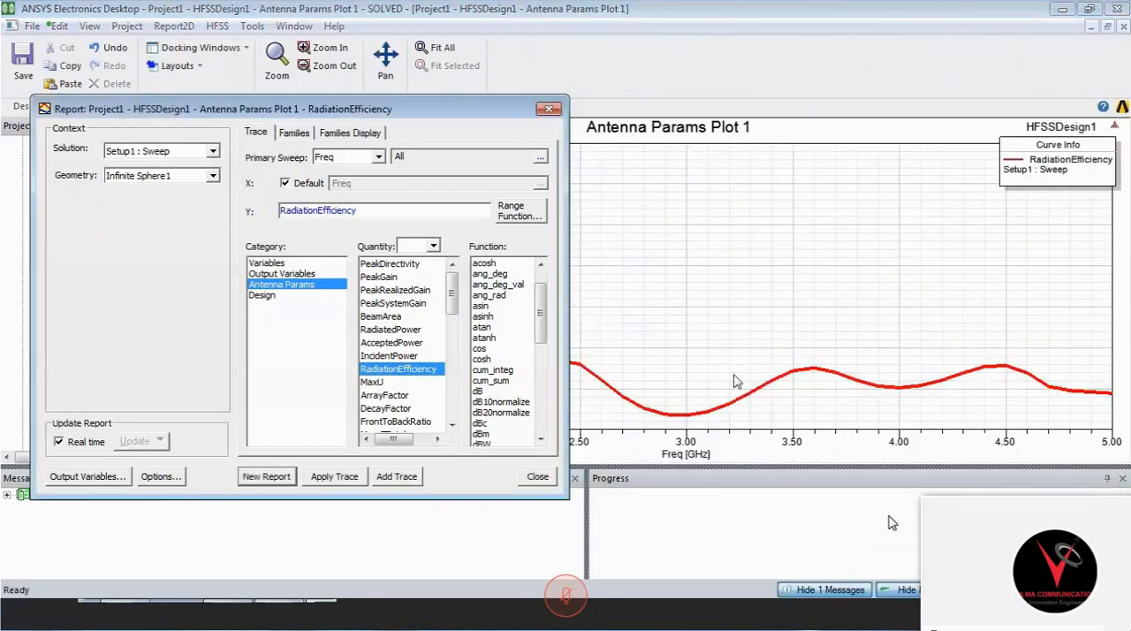
# - Close the antenna parameters report setup and return to HFSSDesign1's 3D model view
pyautogui.click(547, 111)
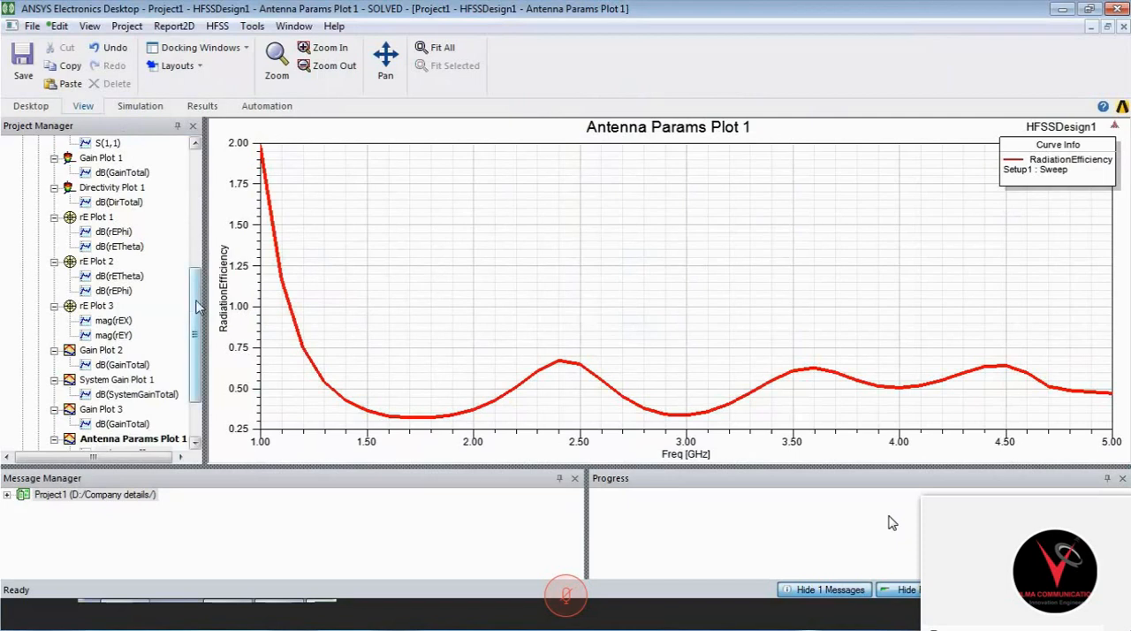
pyautogui.moveTo(197, 307); pyautogui.dragTo(209, 148)
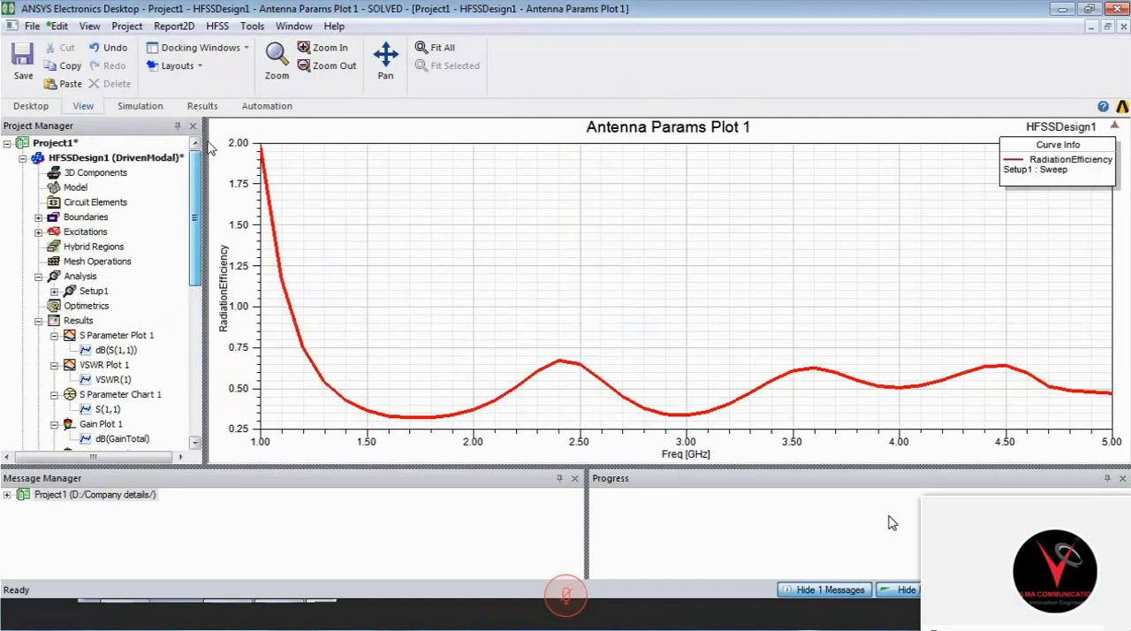
pyautogui.click(121, 148)
pyautogui.click(120, 159)
pyautogui.doubleClick(120, 161)
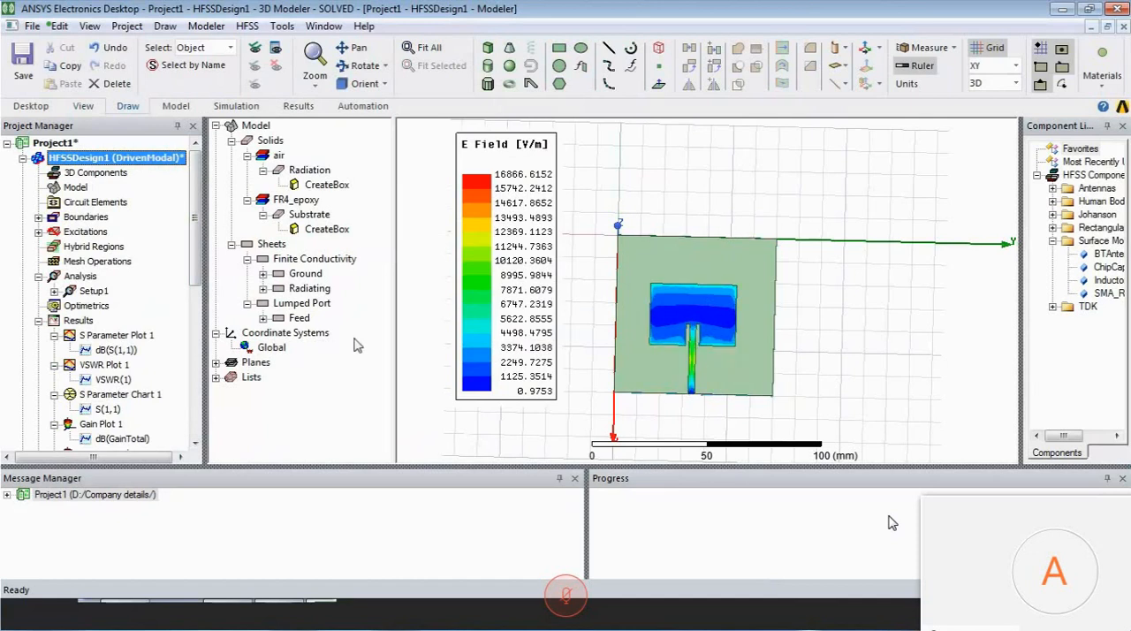
# - Add a marker at the 2.4 GHz peak of Antenna Params Plot 1's RadiationEfficiency curve and move the marker table into the plot's empty area
pyautogui.moveTo(194, 274); pyautogui.dragTo(194, 426)
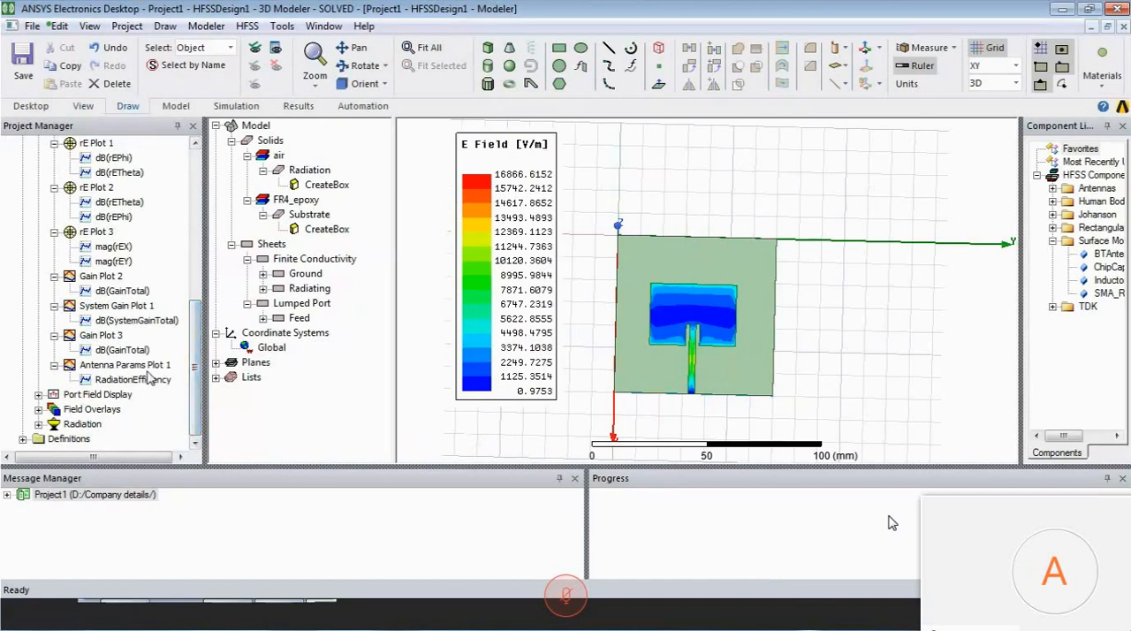
pyautogui.click(144, 364)
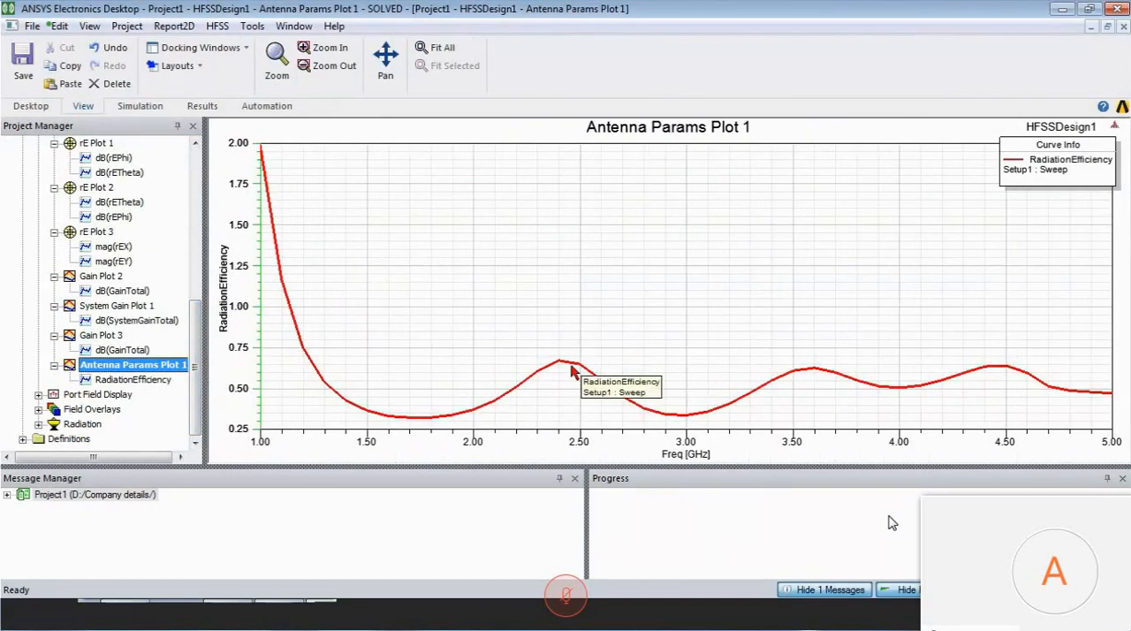
pyautogui.rightClick(603, 284)
pyautogui.moveTo(707, 292)
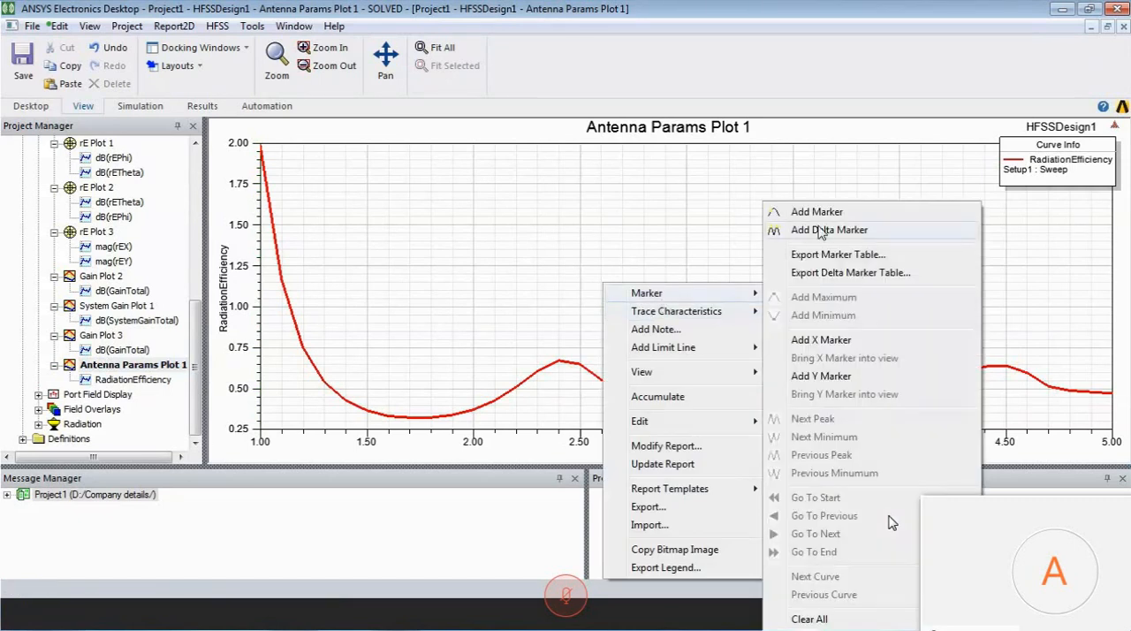
pyautogui.click(821, 219)
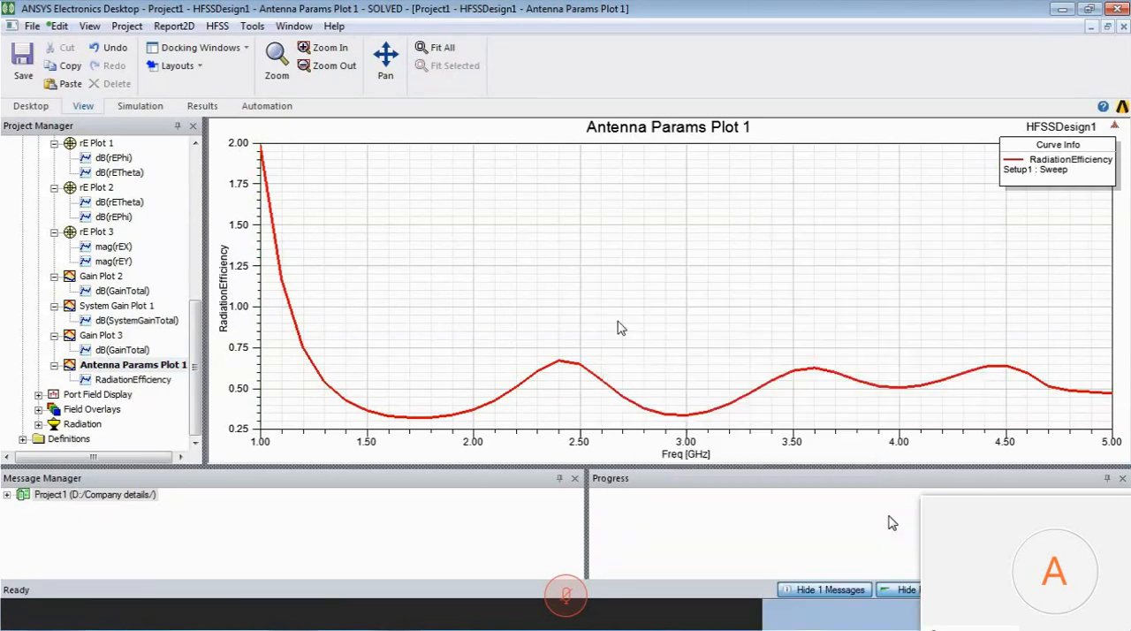
pyautogui.click(576, 369)
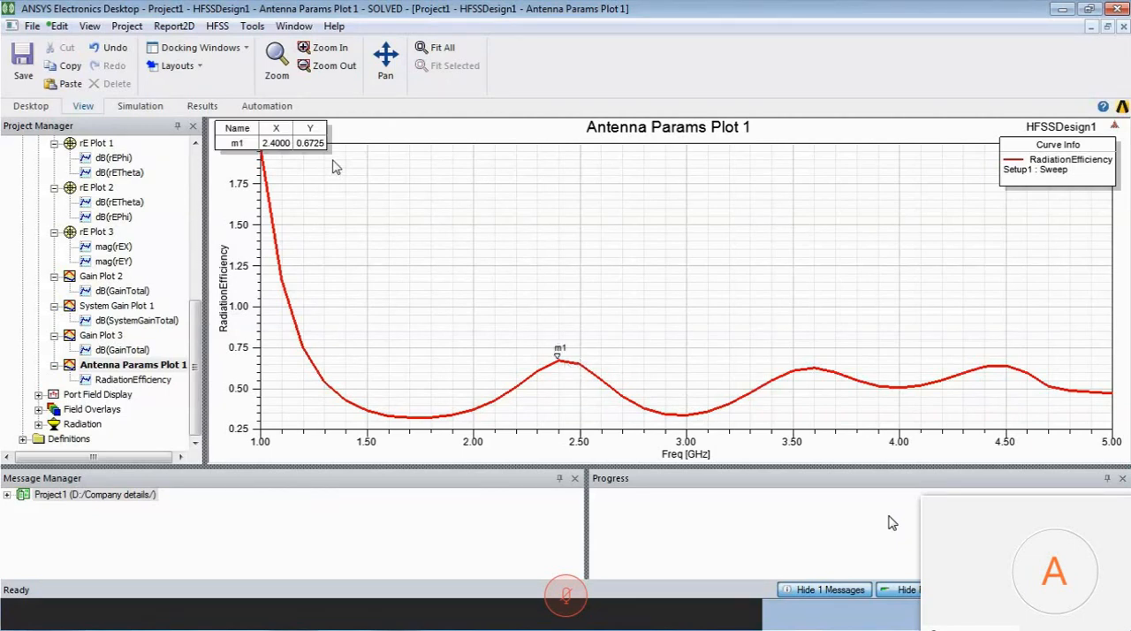
pyautogui.moveTo(320, 146); pyautogui.dragTo(420, 187)
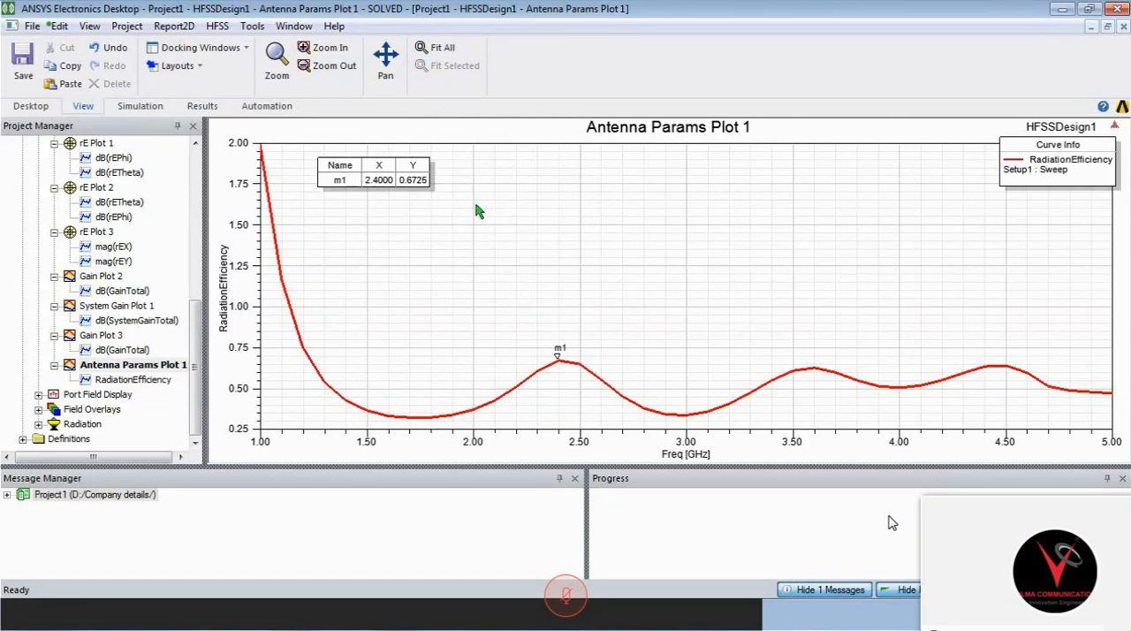
pyautogui.click(572, 258)
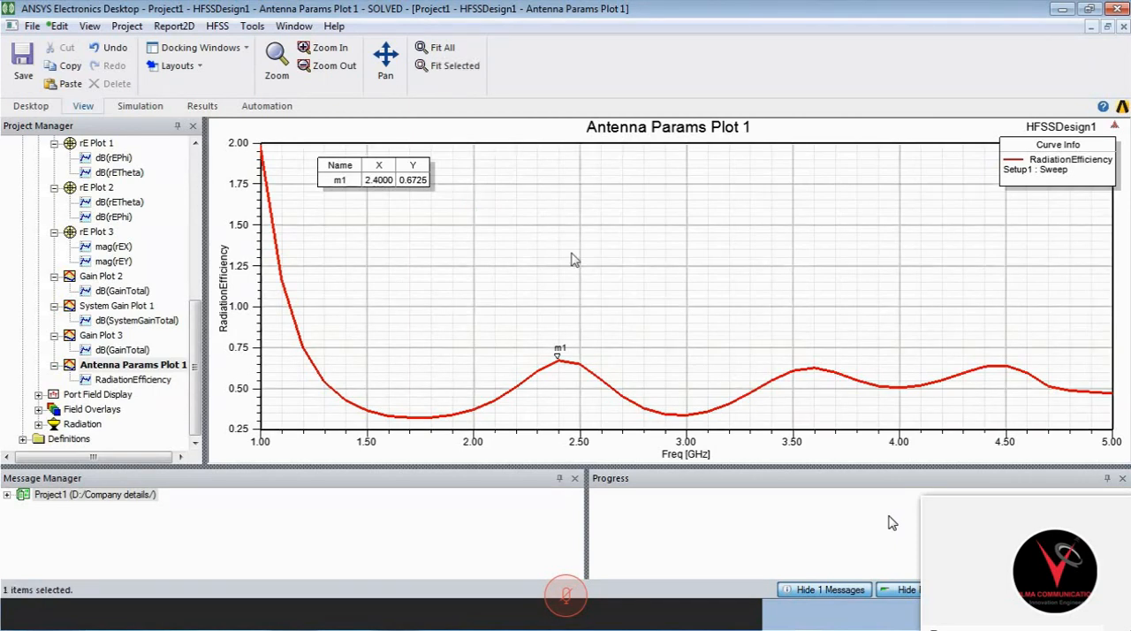
pyautogui.click(572, 254)
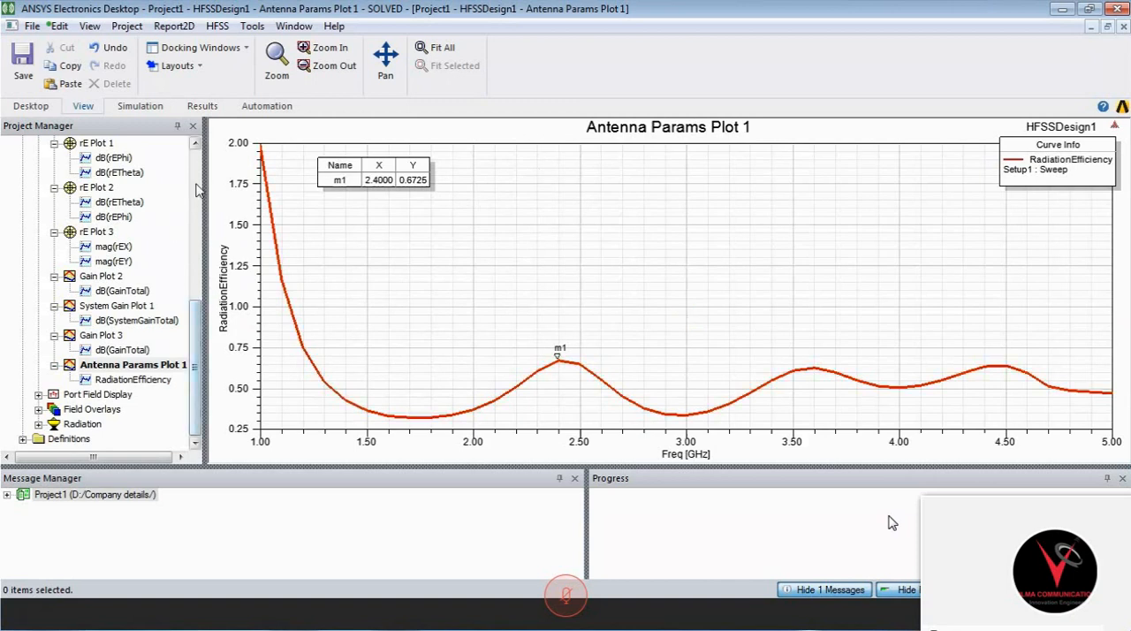
# - Review the dB(rEPhi) and dB(rETheta) radiation patterns in rE Plot 1
pyautogui.doubleClick(98, 144)
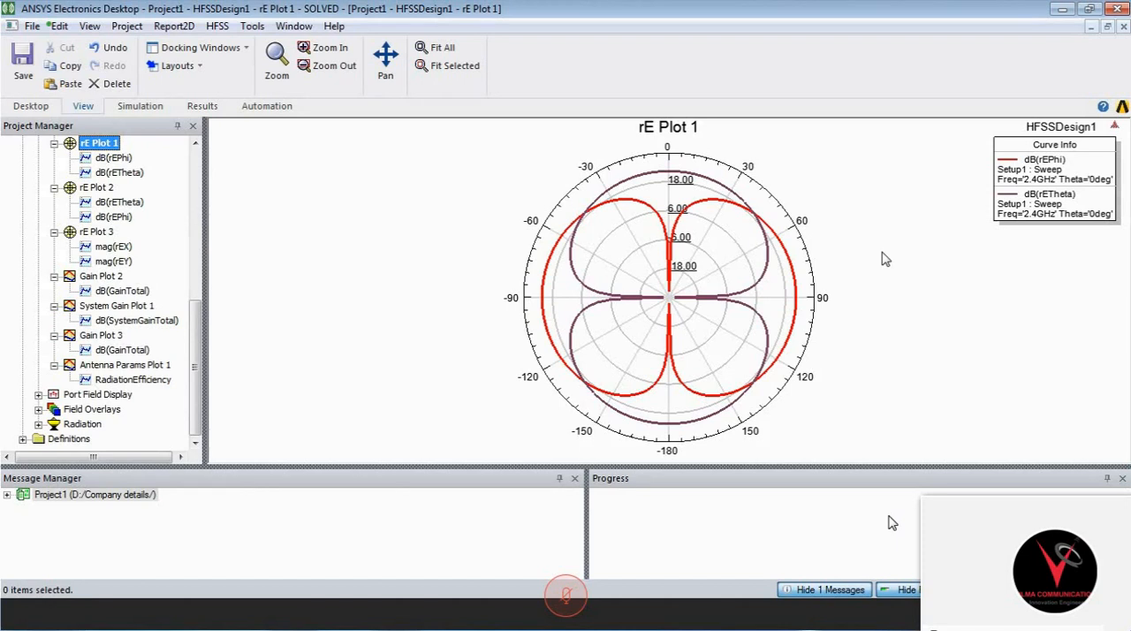
pyautogui.moveTo(587, 216)
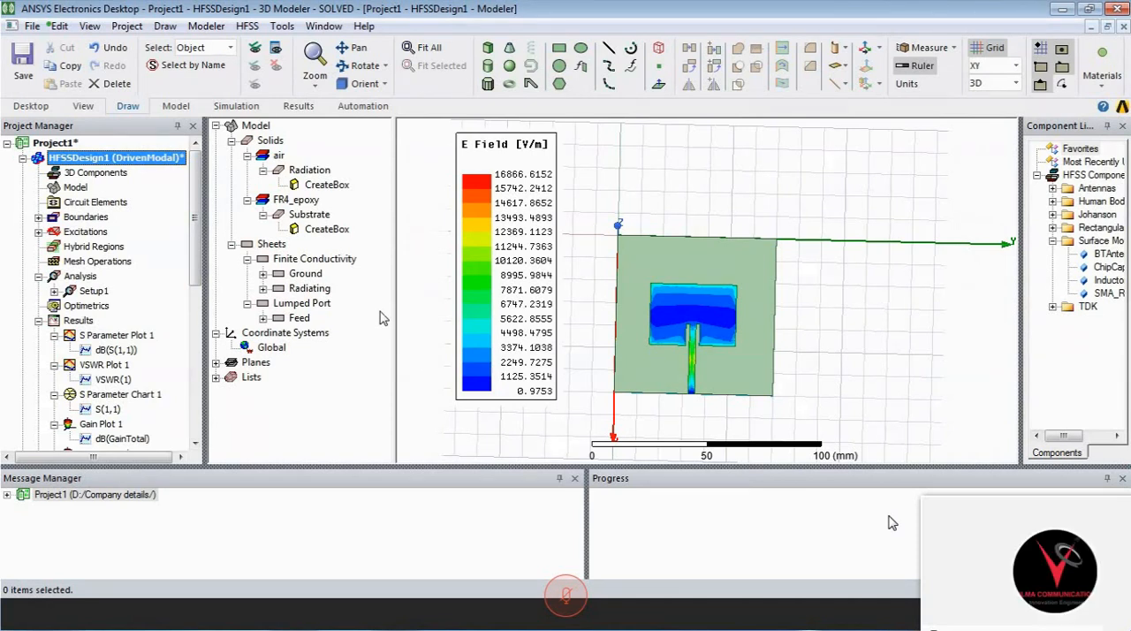
# - Examine the quantities offered for an antenna parameters report, including AcceptedPower, IncidentPower and RadiationEfficiency, and close the setup without creating a plot
pyautogui.rightClick(78, 320)
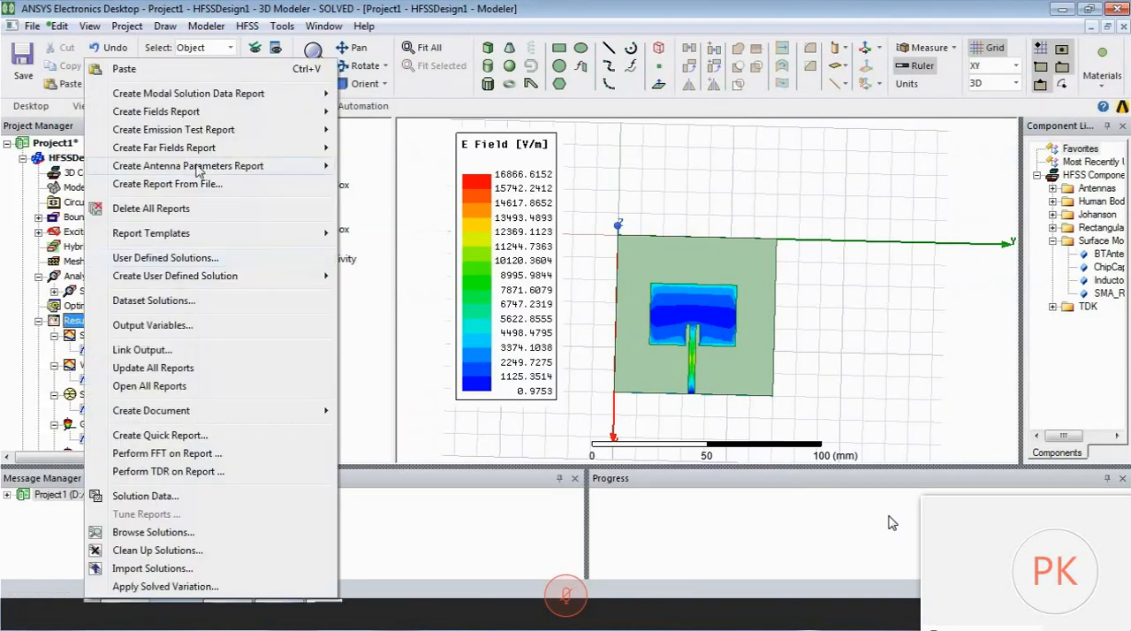
pyautogui.moveTo(265, 165)
pyautogui.click(400, 166)
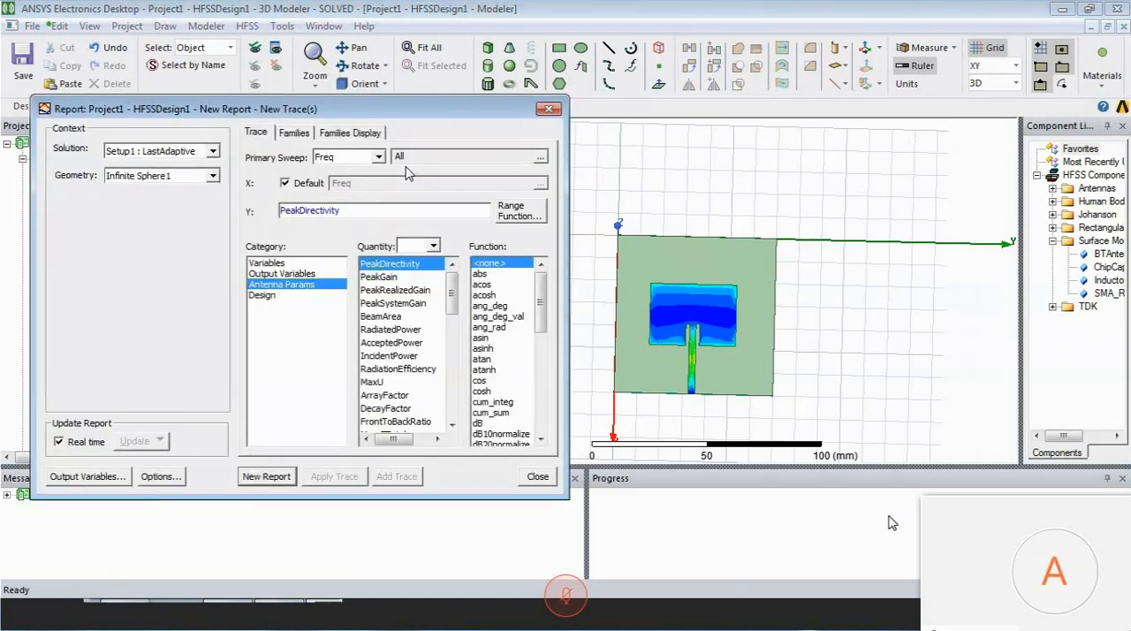
pyautogui.click(410, 343)
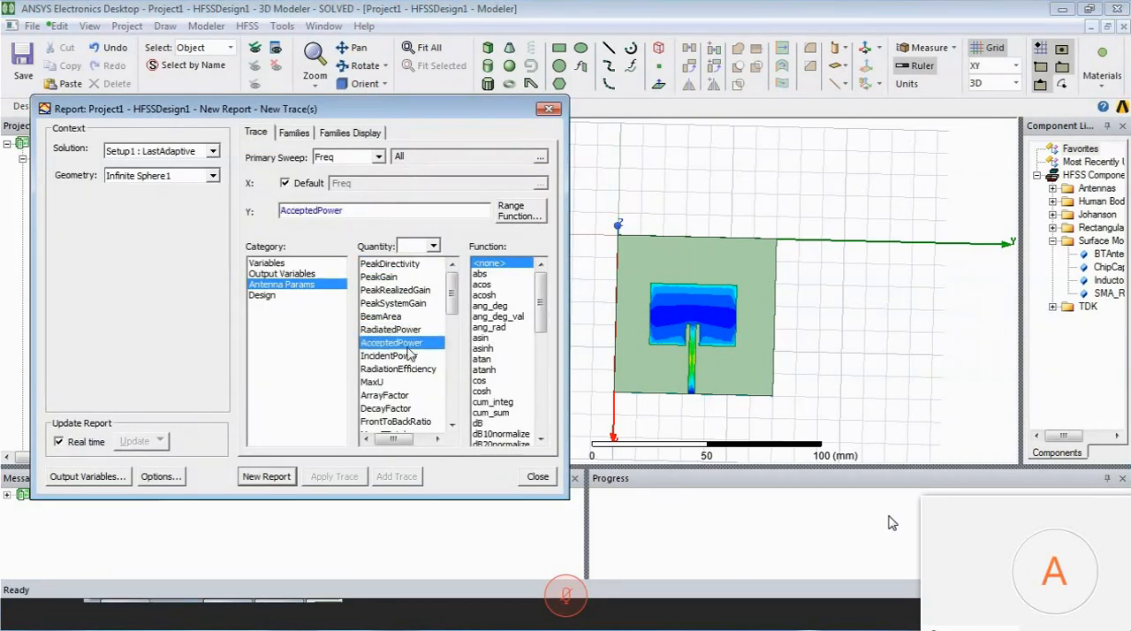
pyautogui.click(410, 355)
pyautogui.click(410, 344)
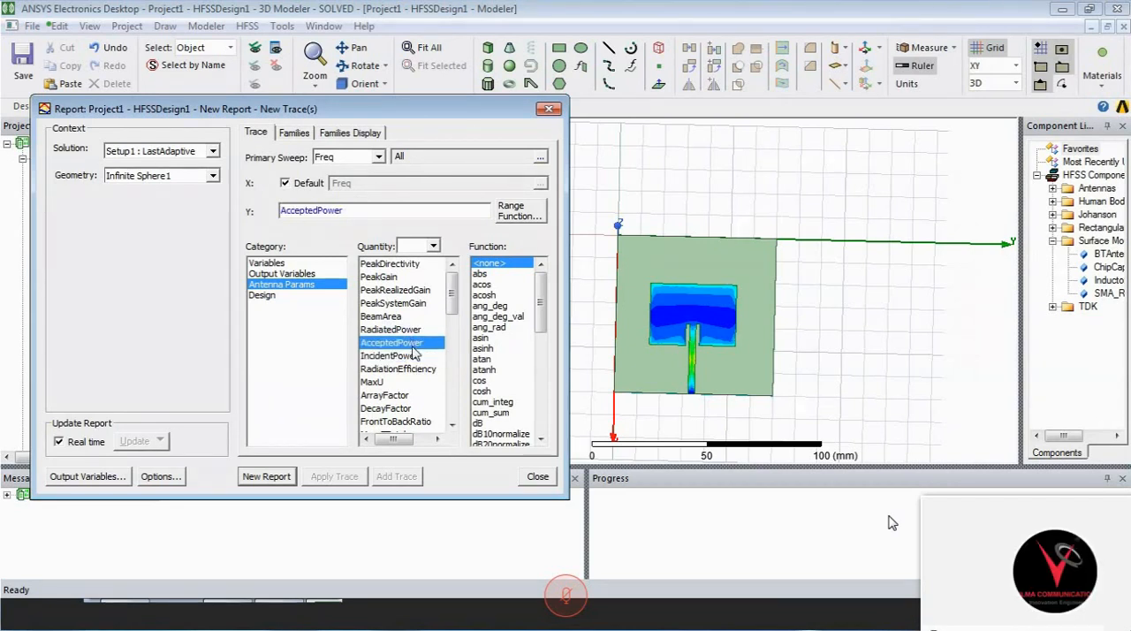
pyautogui.click(413, 354)
pyautogui.click(413, 343)
pyautogui.click(412, 356)
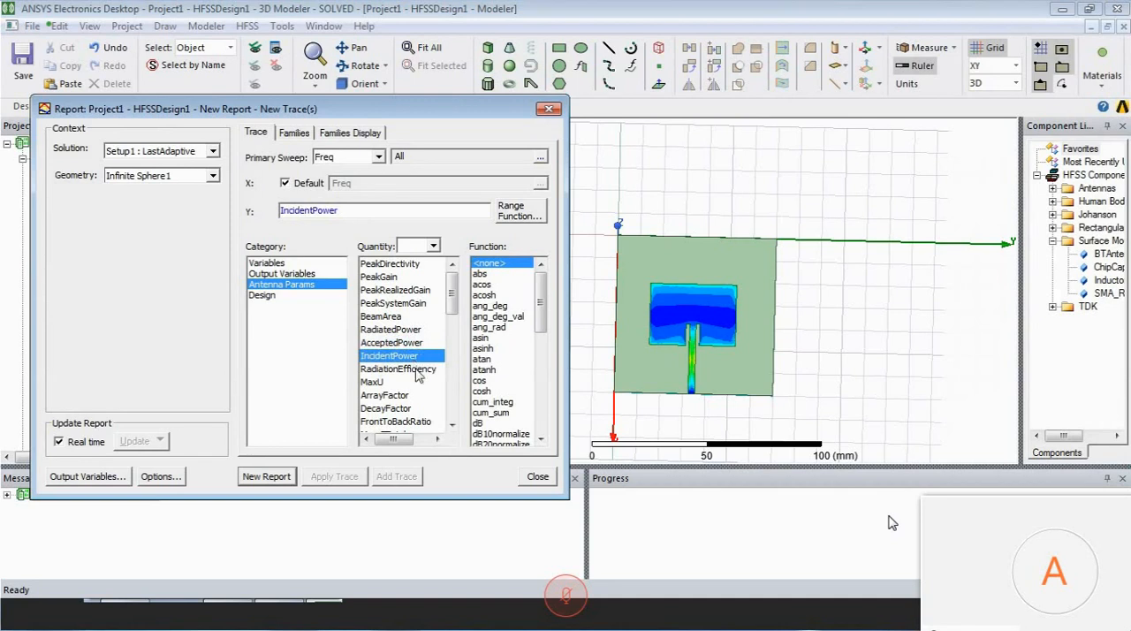
pyautogui.click(416, 370)
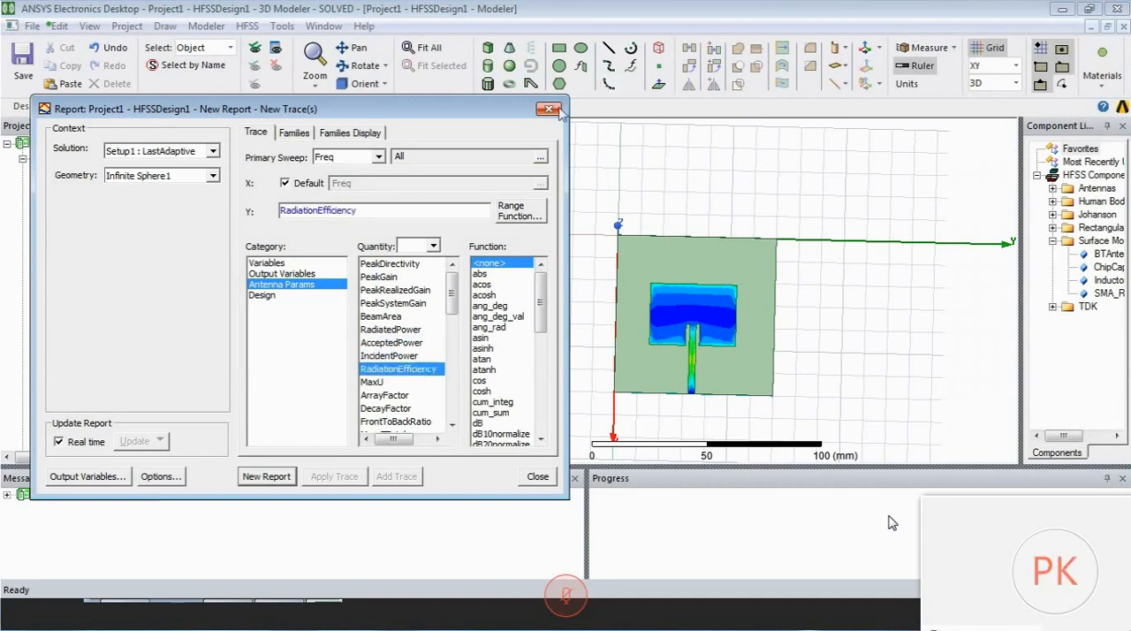
pyautogui.click(452, 425)
pyautogui.click(451, 425)
pyautogui.click(451, 425)
pyautogui.click(452, 425)
pyautogui.click(452, 425)
pyautogui.click(451, 425)
pyautogui.click(452, 425)
pyautogui.click(452, 425)
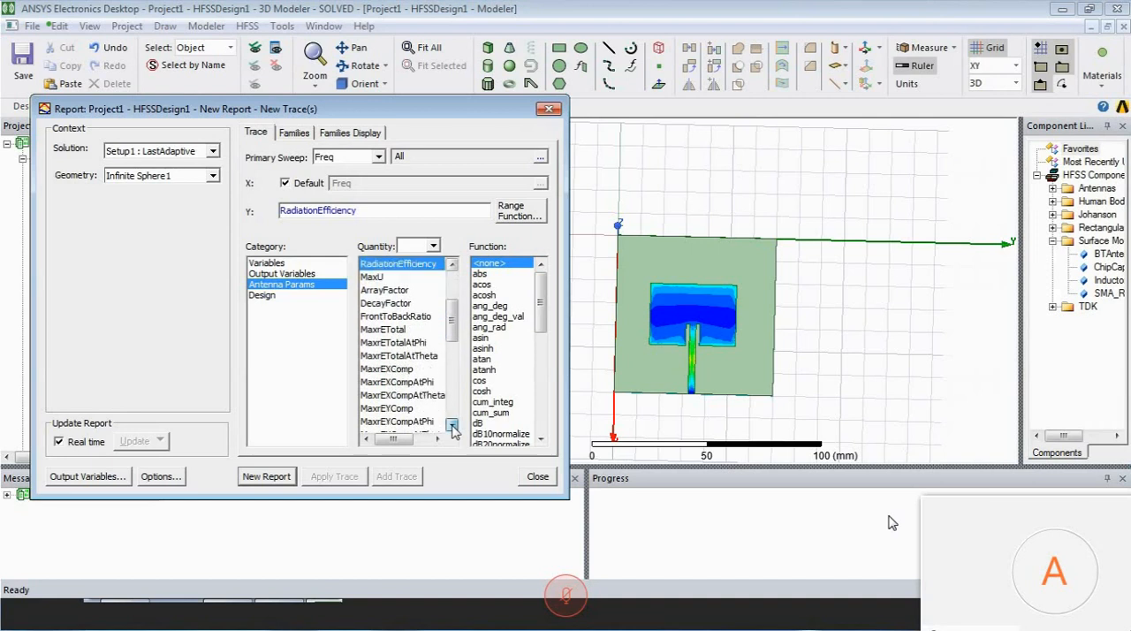
pyautogui.click(451, 425)
pyautogui.click(452, 425)
pyautogui.click(548, 109)
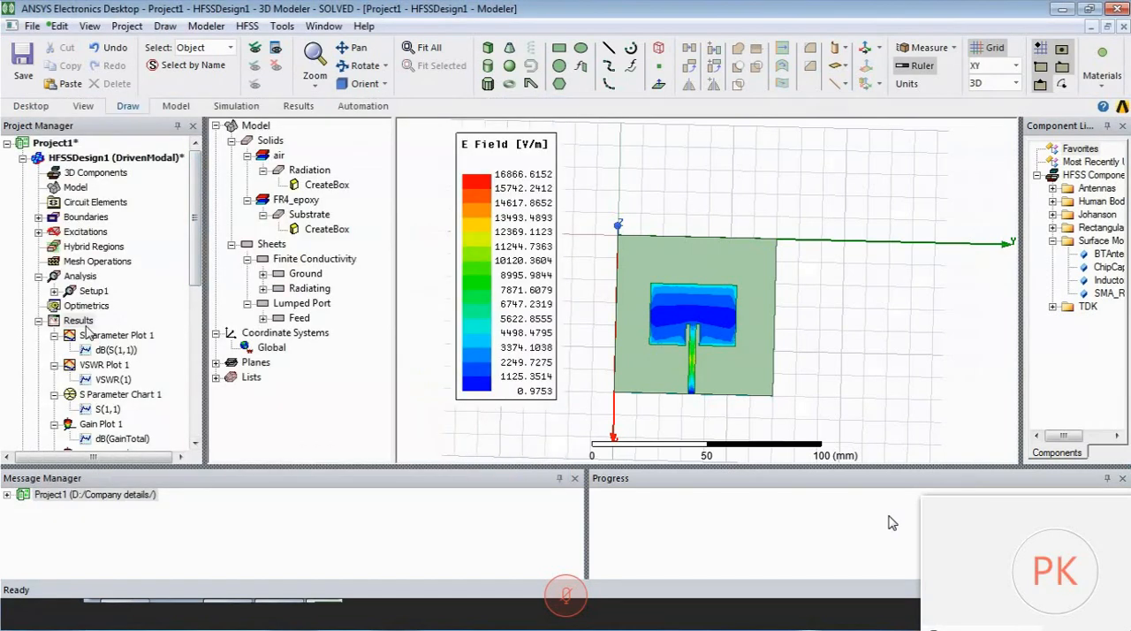
pyautogui.rightClick(85, 326)
pyautogui.click(497, 358)
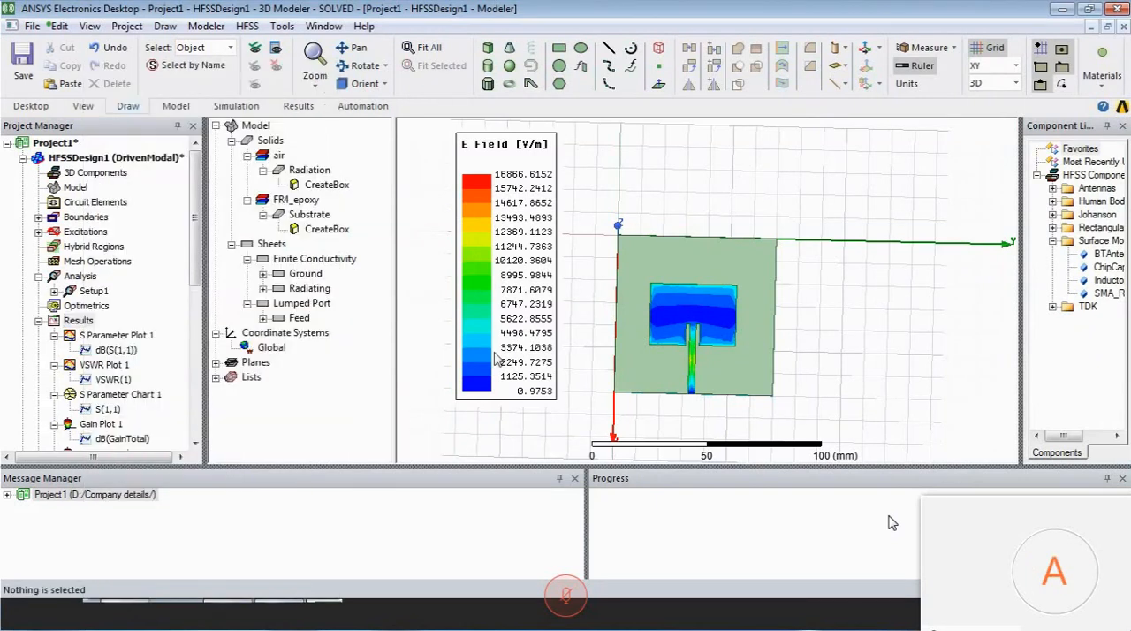
# - Plot Mag_Jsurf on the Radiating and Feed sheets for Setup1 : LastAdaptive at 2.45GHz and 90deg phase, and move the Jsurf legend over the E Field legend
pyautogui.click(695, 266)
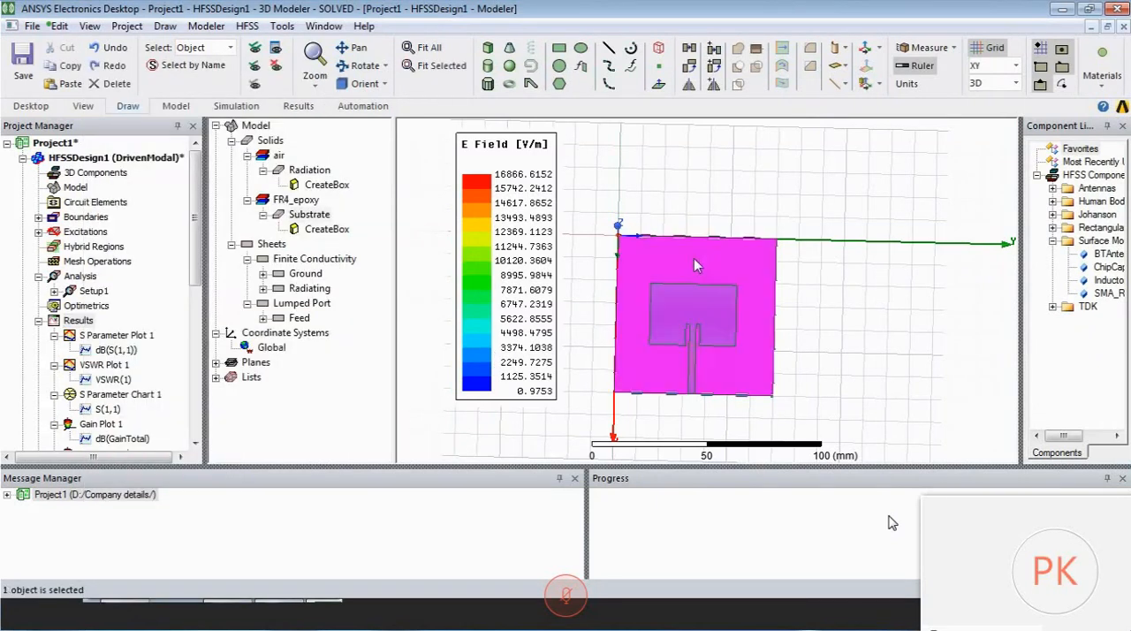
pyautogui.click(304, 276)
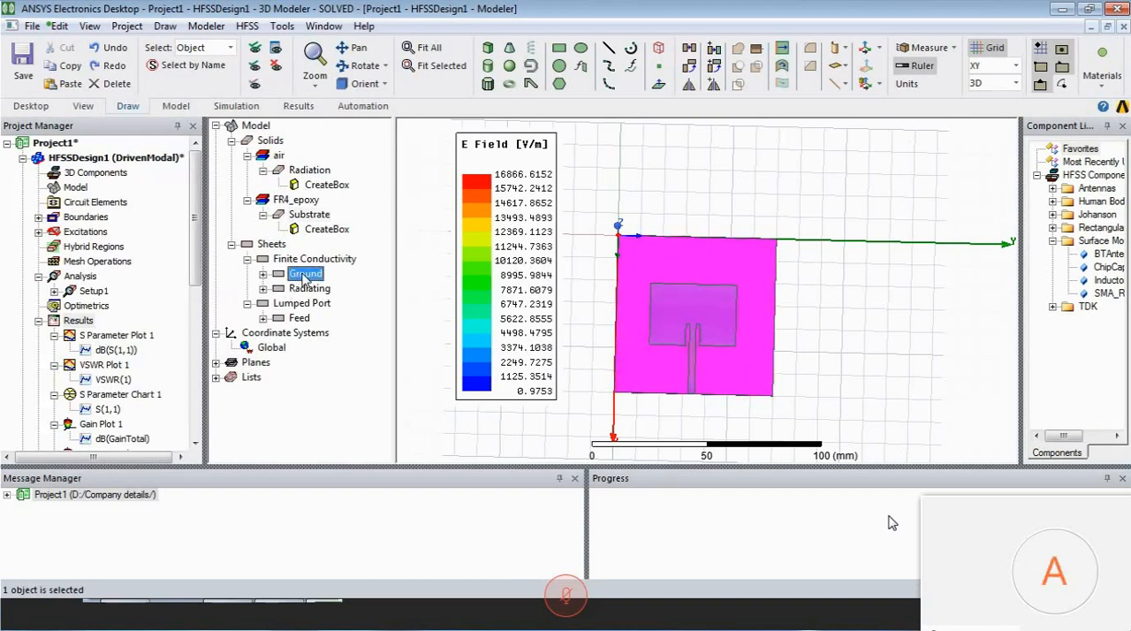
pyautogui.doubleClick(308, 289)
pyautogui.press('Escape')
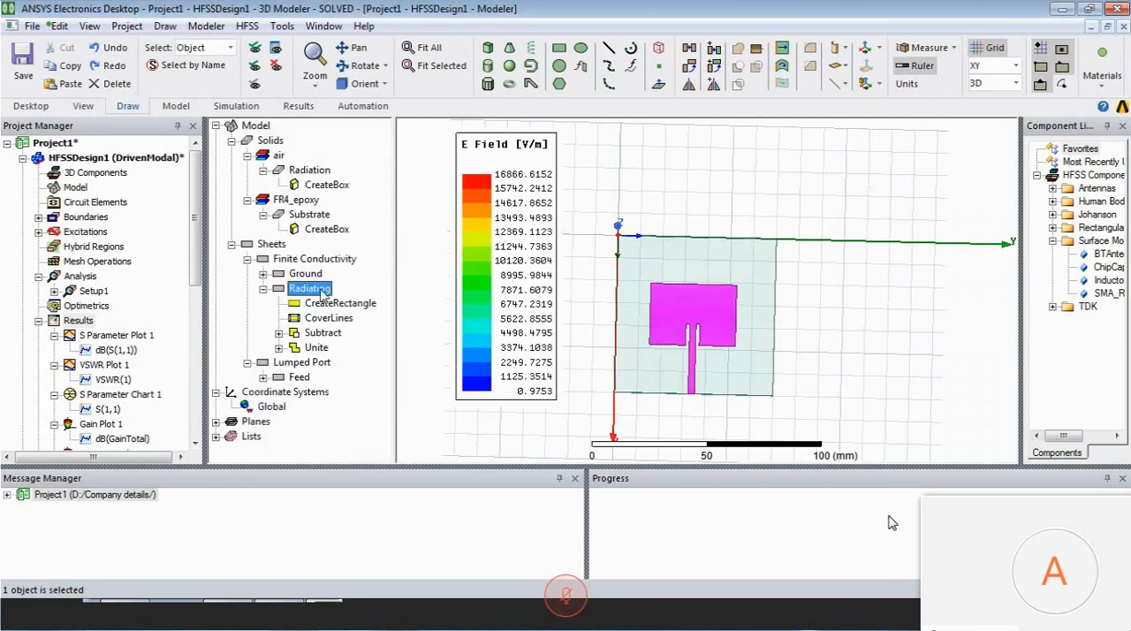
pyautogui.click(263, 378)
pyautogui.click(299, 378)
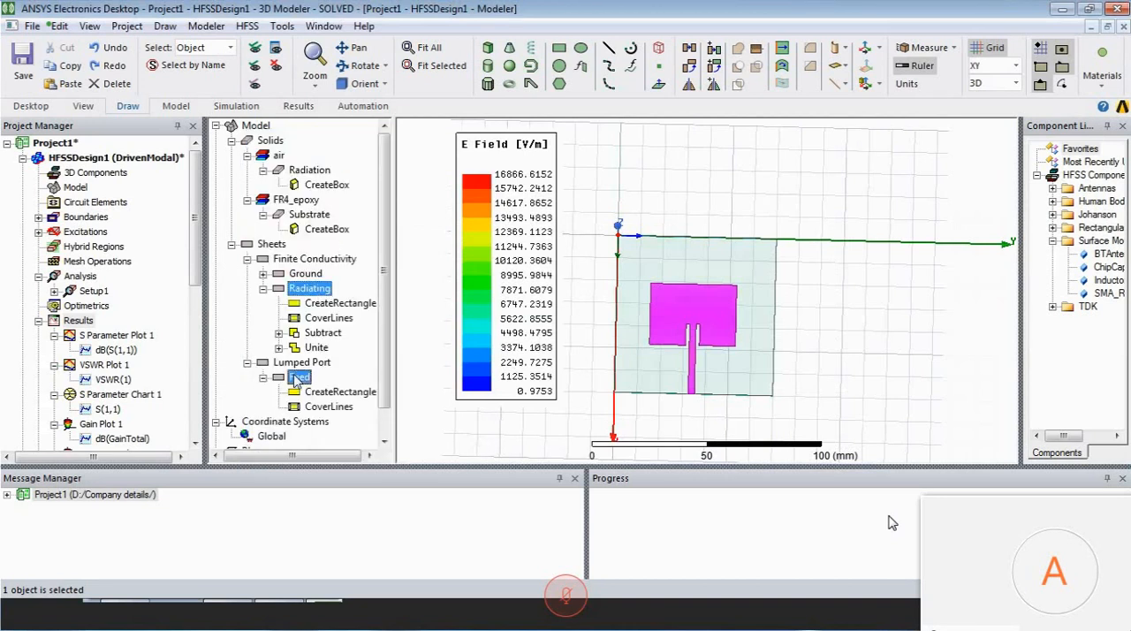
pyautogui.rightClick(295, 378)
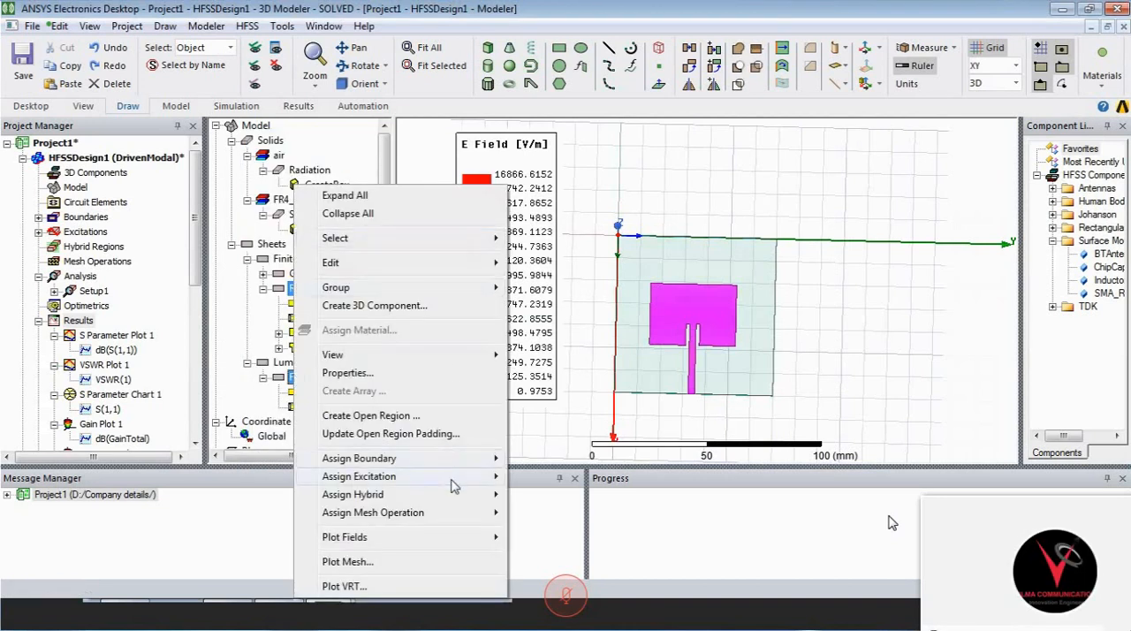
pyautogui.moveTo(459, 538)
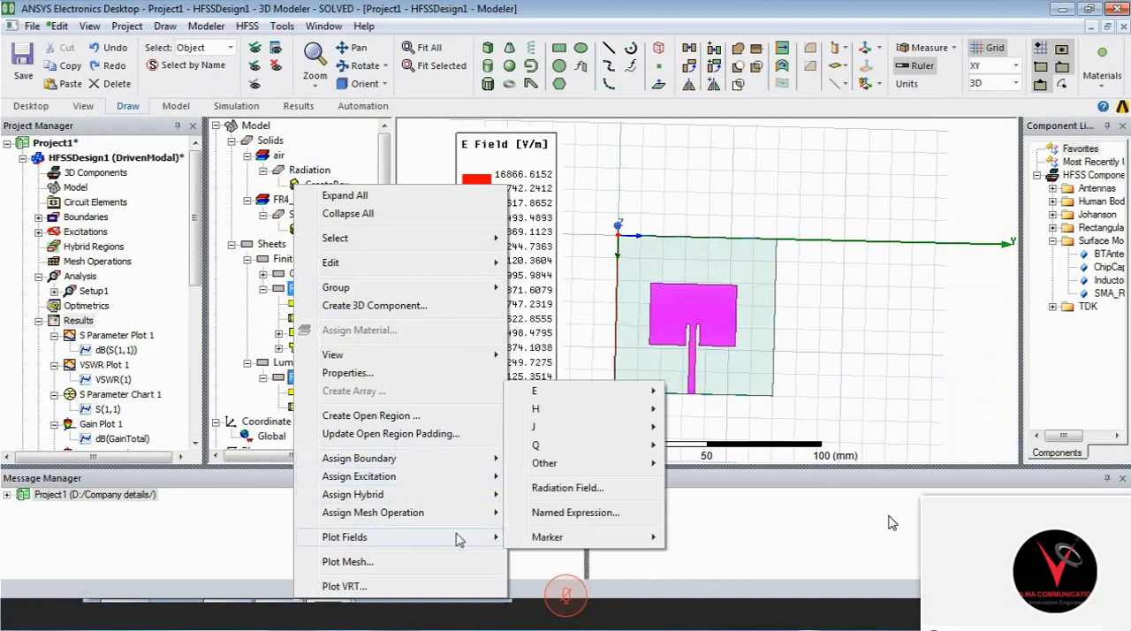
pyautogui.moveTo(599, 430)
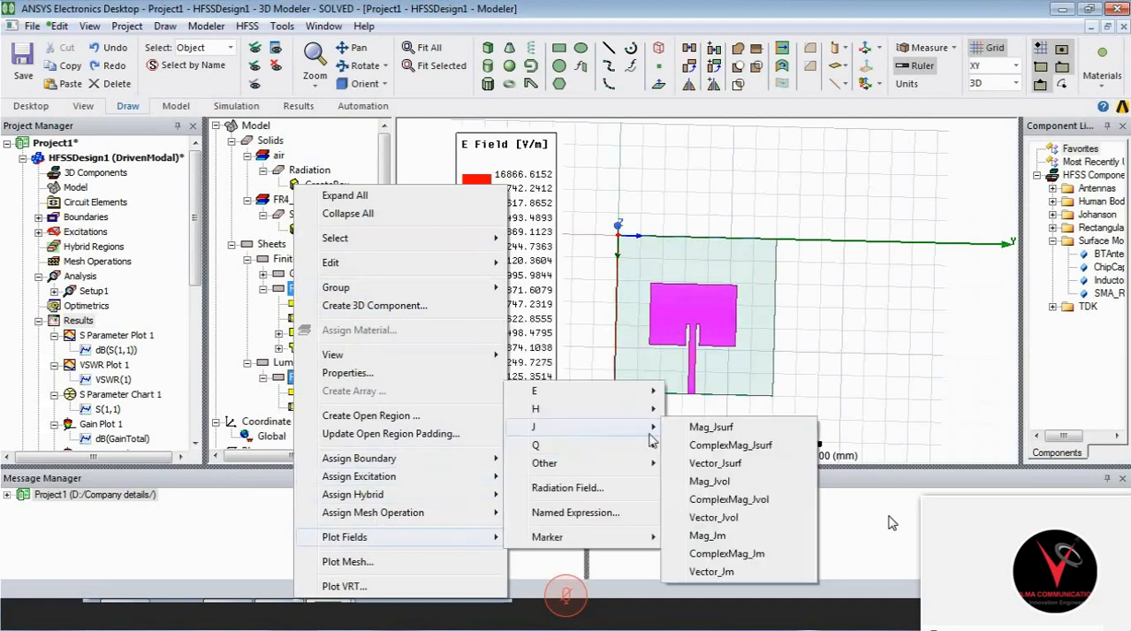
pyautogui.click(712, 427)
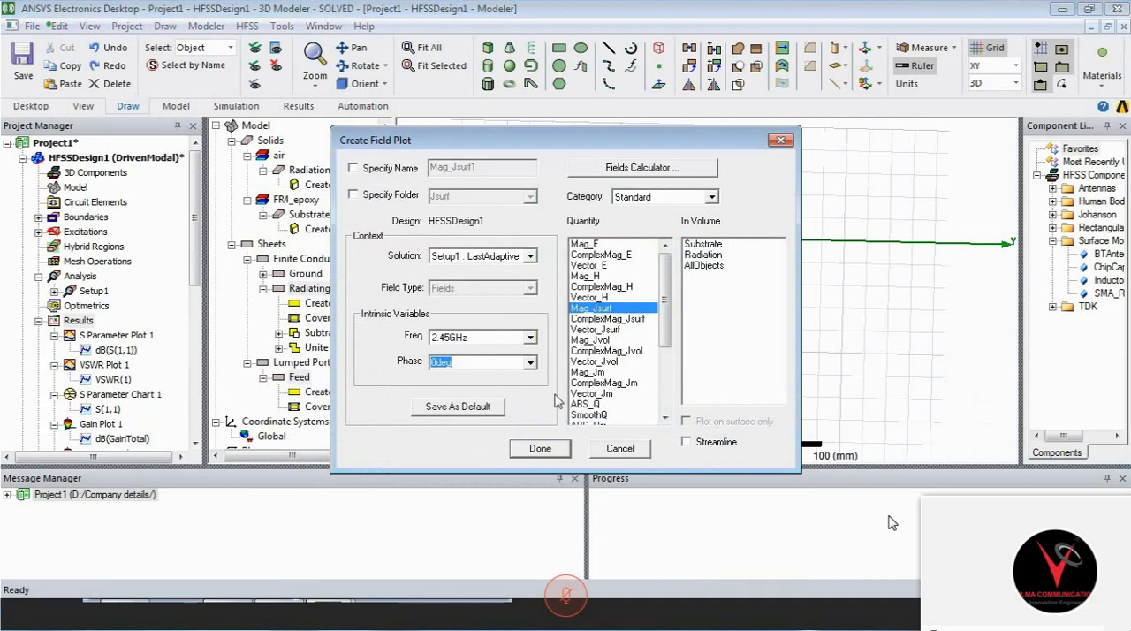
pyautogui.click(531, 364)
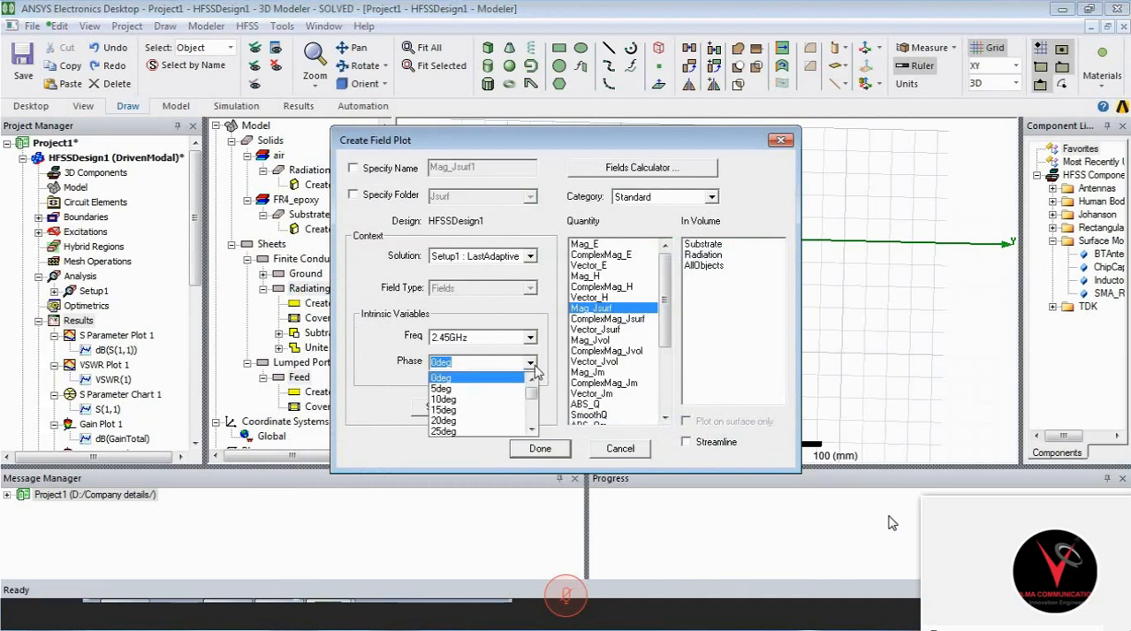
pyautogui.click(531, 430)
pyautogui.click(532, 430)
pyautogui.click(532, 430)
pyautogui.click(532, 430)
pyautogui.click(532, 430)
pyautogui.click(532, 430)
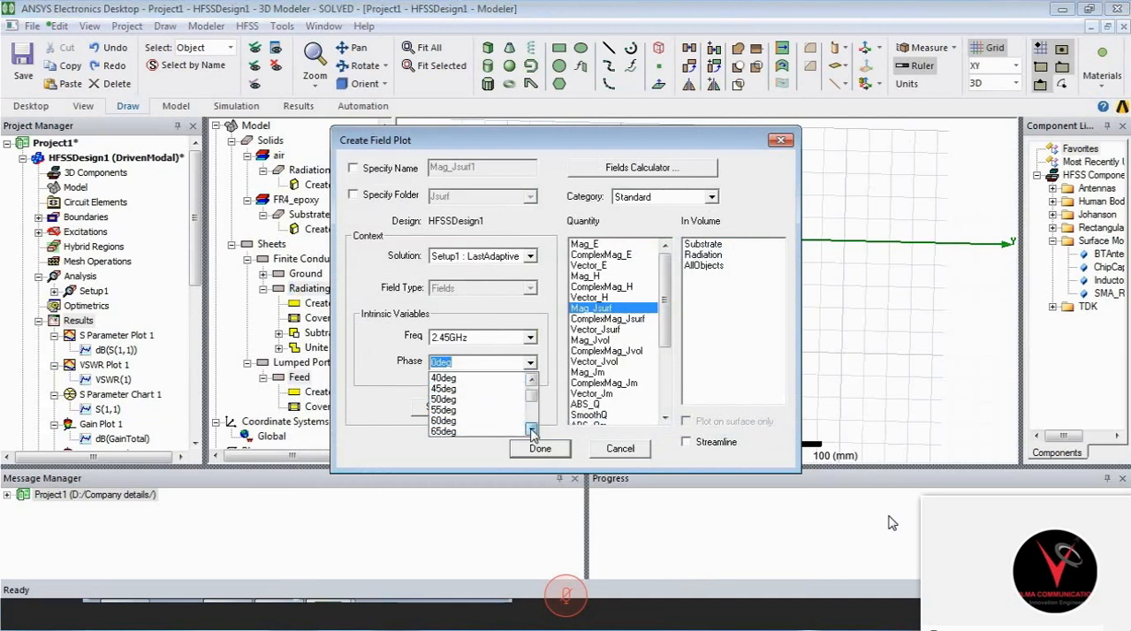
pyautogui.click(532, 430)
pyautogui.click(532, 431)
pyautogui.click(532, 431)
pyautogui.click(532, 430)
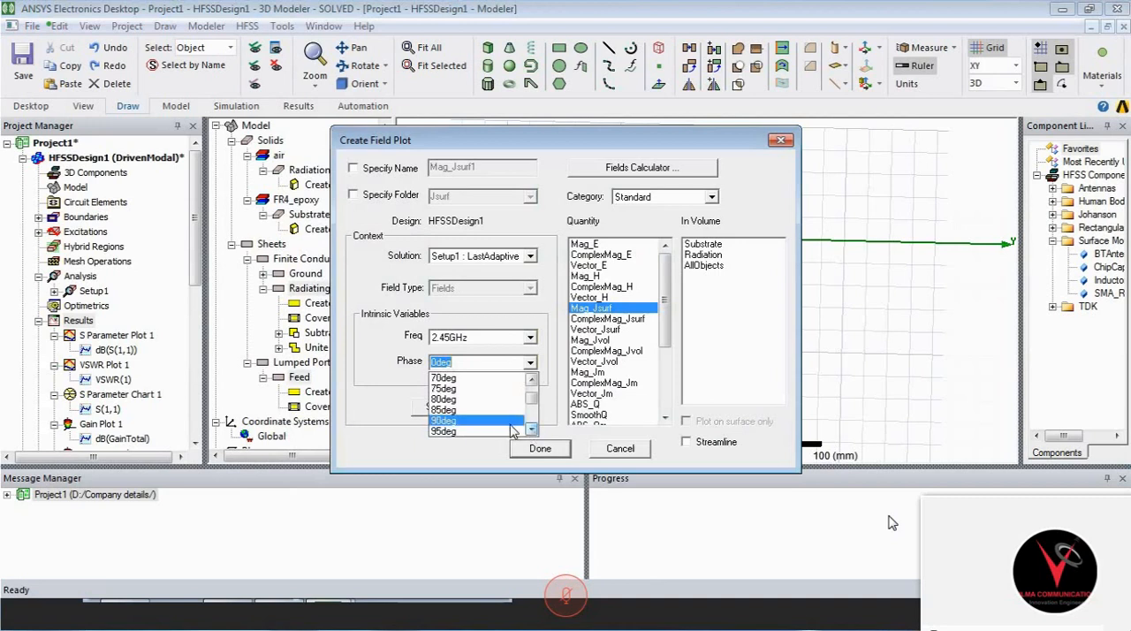
pyautogui.click(510, 431)
pyautogui.click(547, 452)
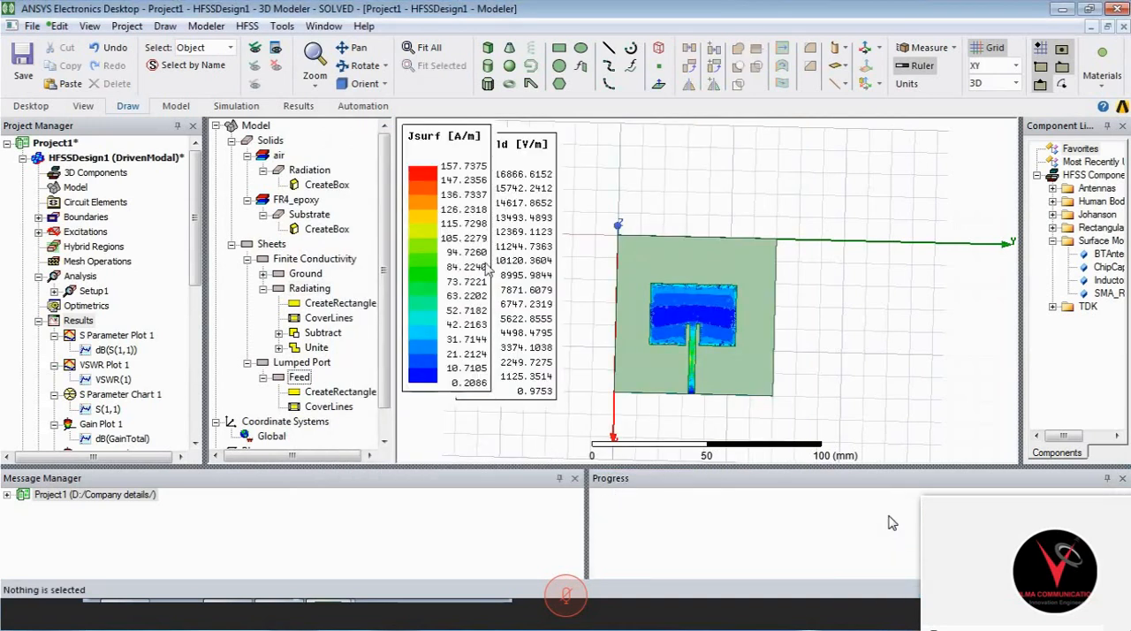
pyautogui.moveTo(504, 272); pyautogui.dragTo(545, 272)
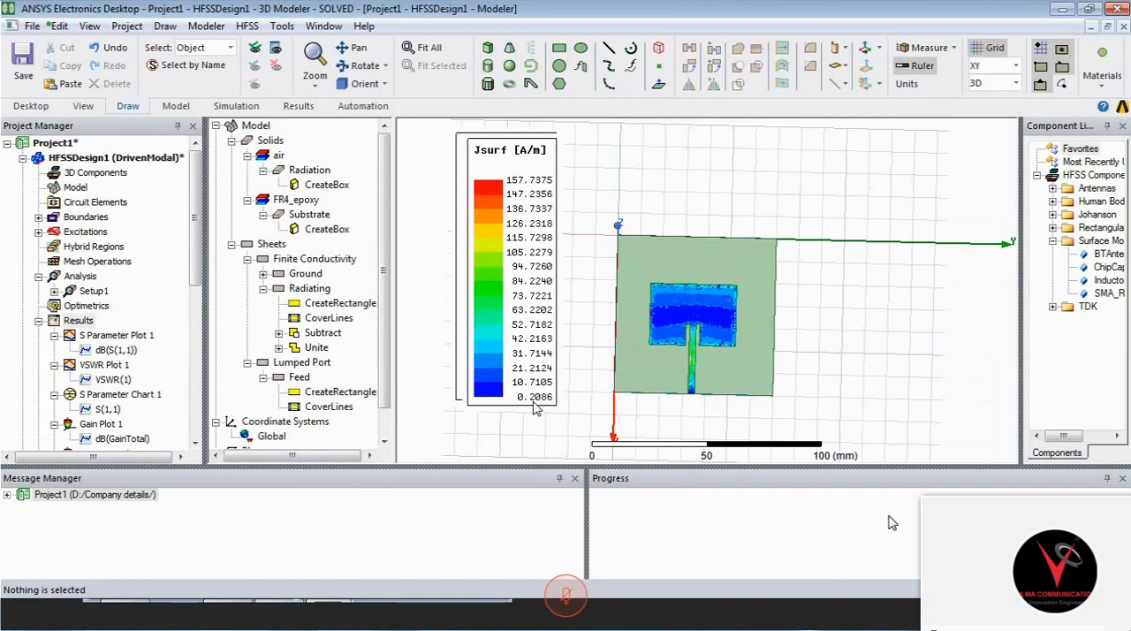
# - Orient the model to a top view, examine the Sphere quantities offered for an emission test rectangular plot, and close the setup without creating a plot
pyautogui.keyDown('alt'); pyautogui.doubleClick(997, 241); pyautogui.keyUp('alt')
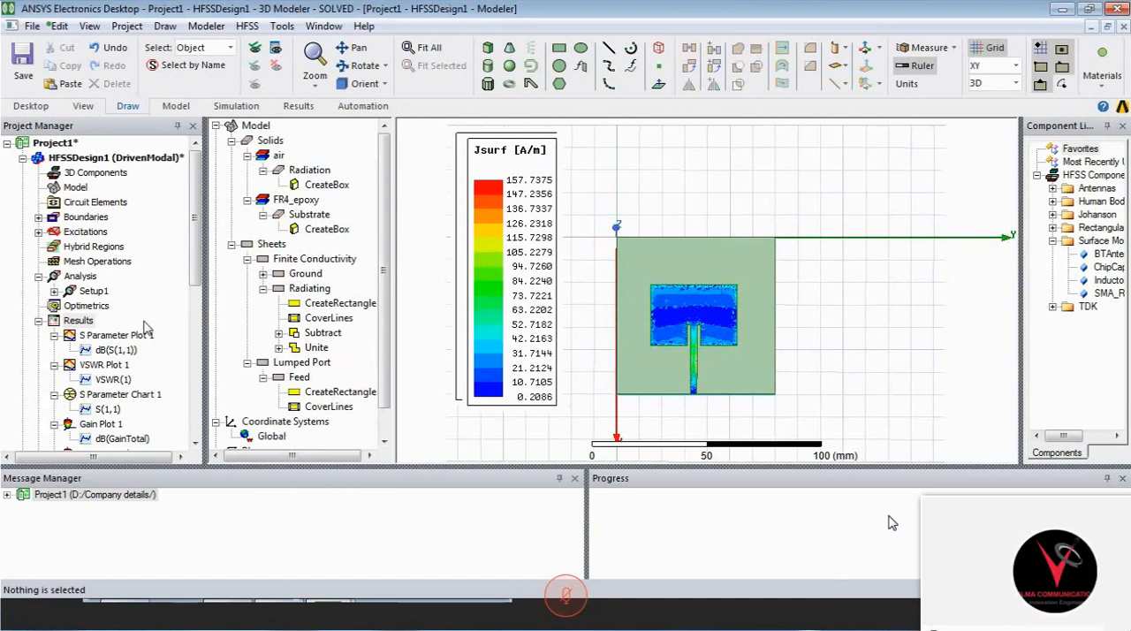
pyautogui.rightClick(92, 323)
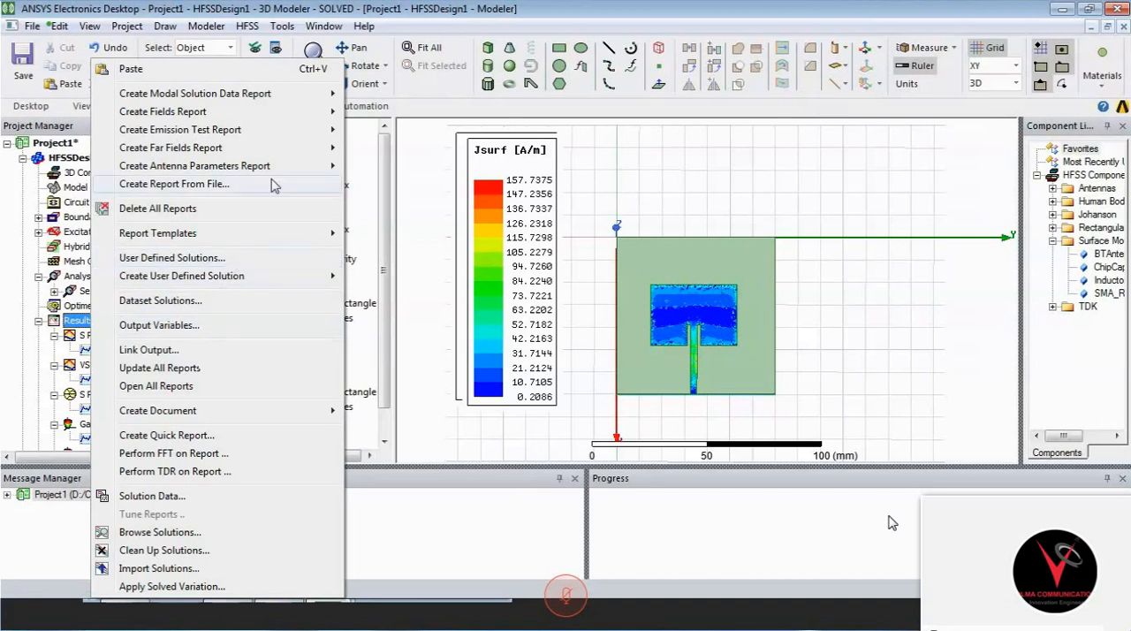
pyautogui.moveTo(287, 170)
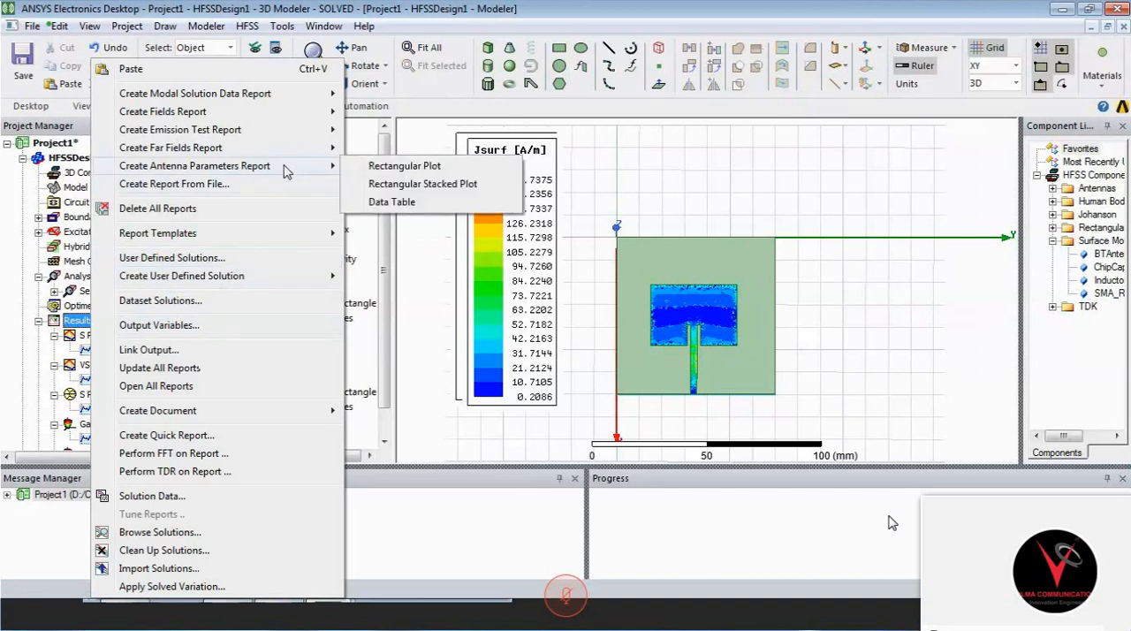
pyautogui.moveTo(325, 156)
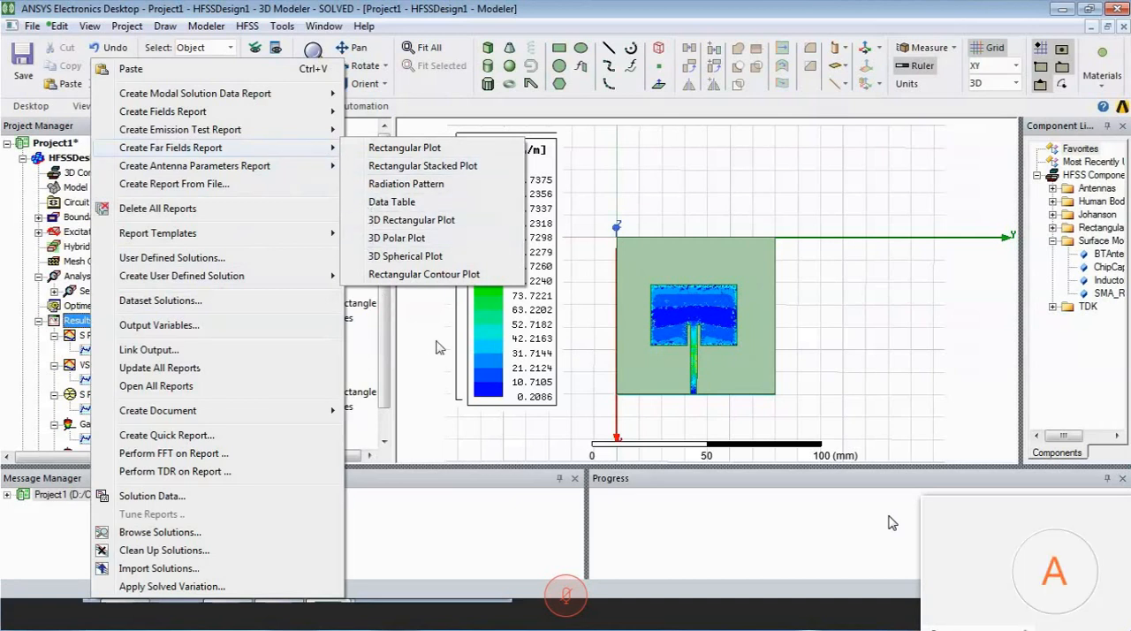
pyautogui.moveTo(318, 133)
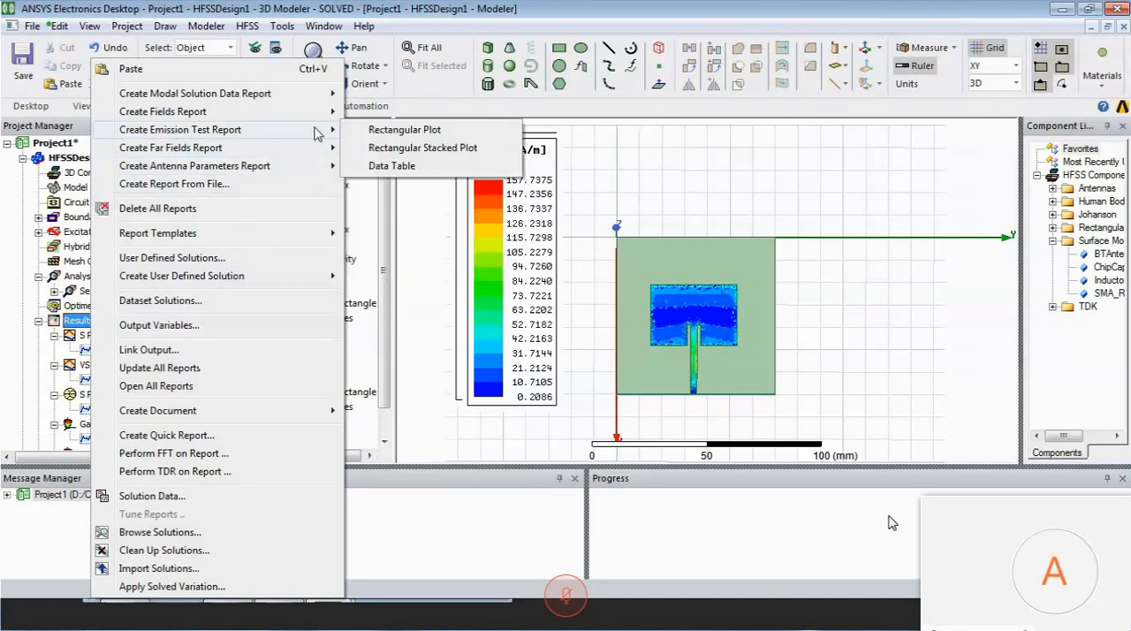
pyautogui.click(378, 132)
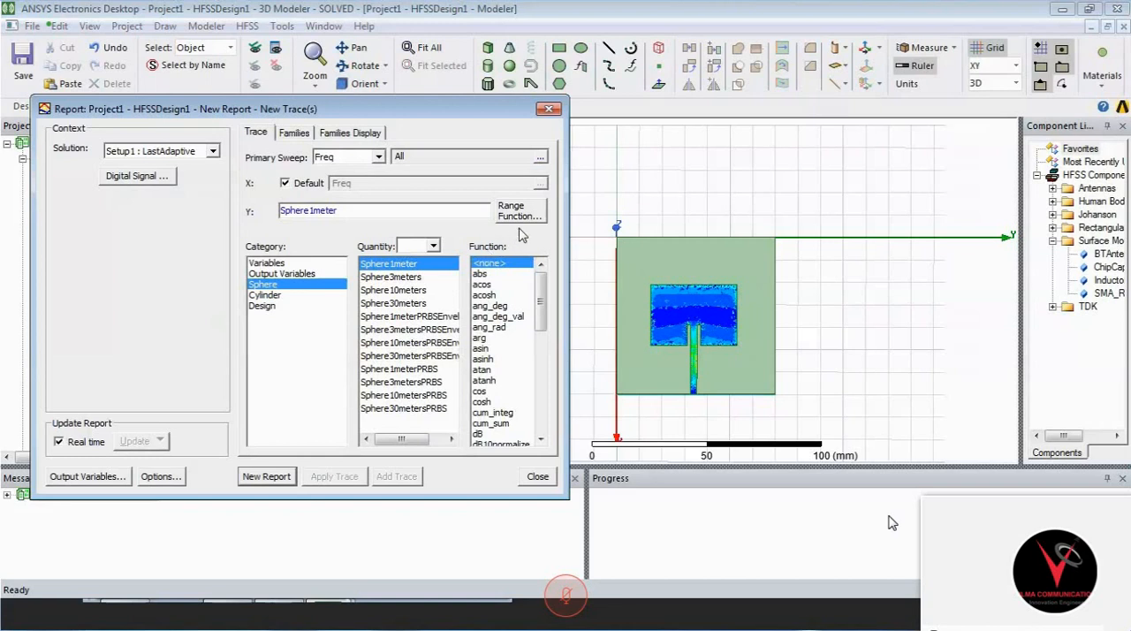
pyautogui.click(549, 109)
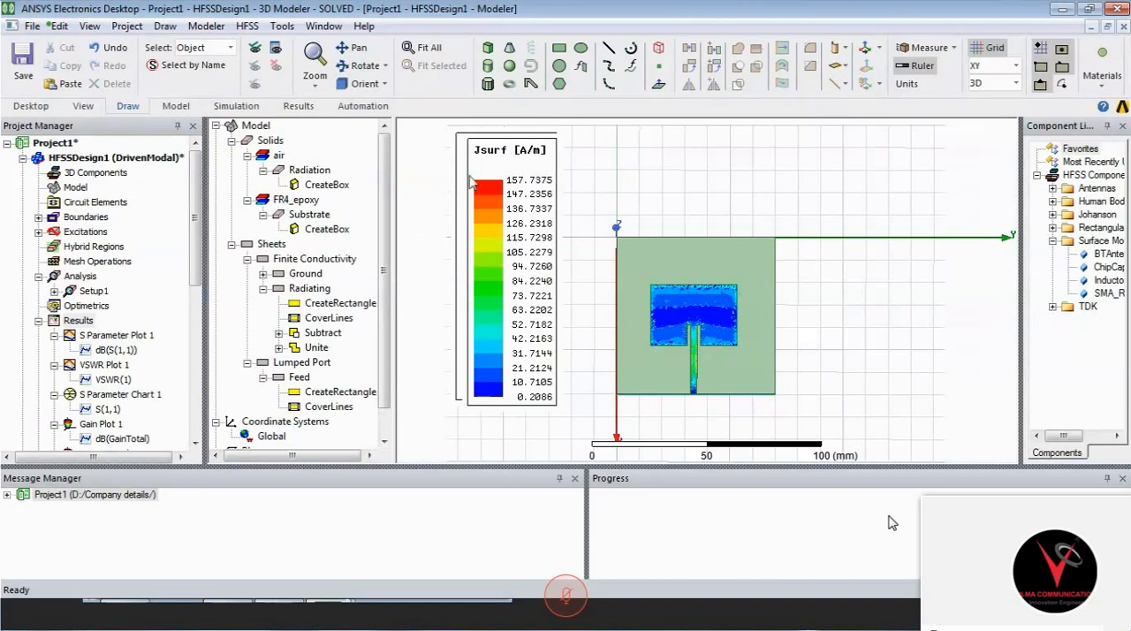
# - Examine the calculator expression, output variable and variable categories for a rectangular fields report, and close the setup without creating a plot
pyautogui.rightClick(78, 322)
pyautogui.moveTo(237, 152)
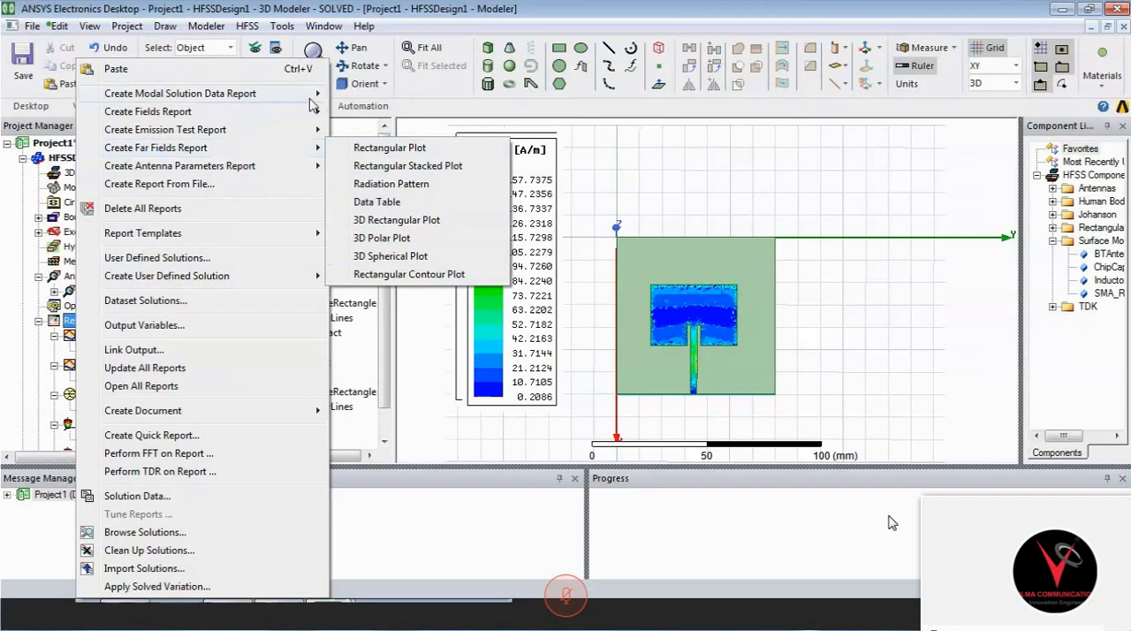
pyautogui.moveTo(314, 113)
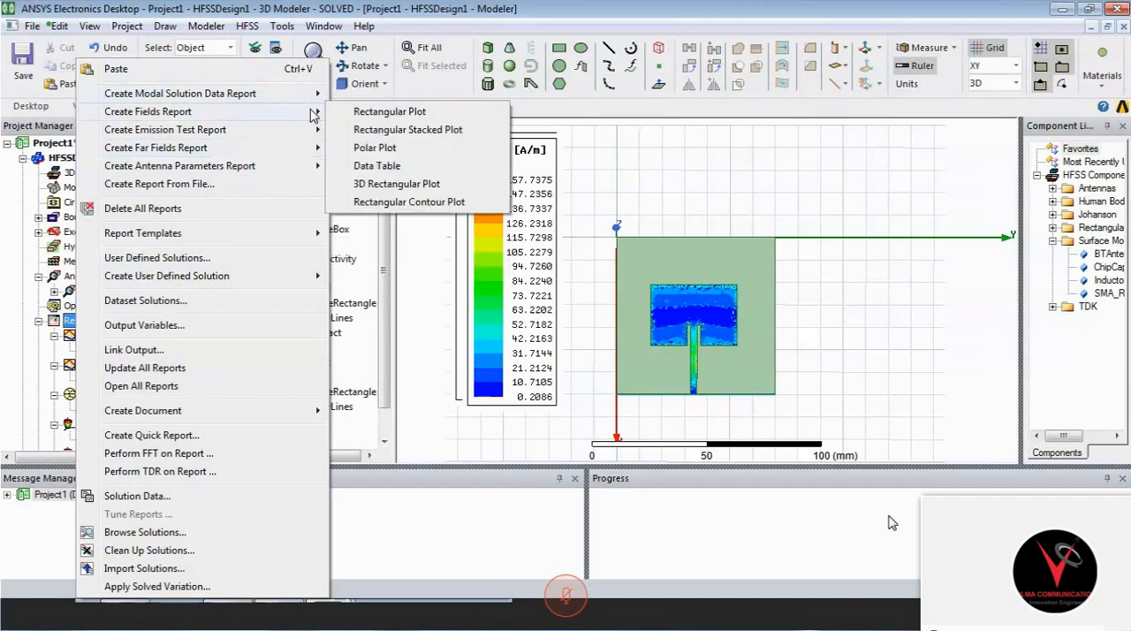
pyautogui.click(378, 117)
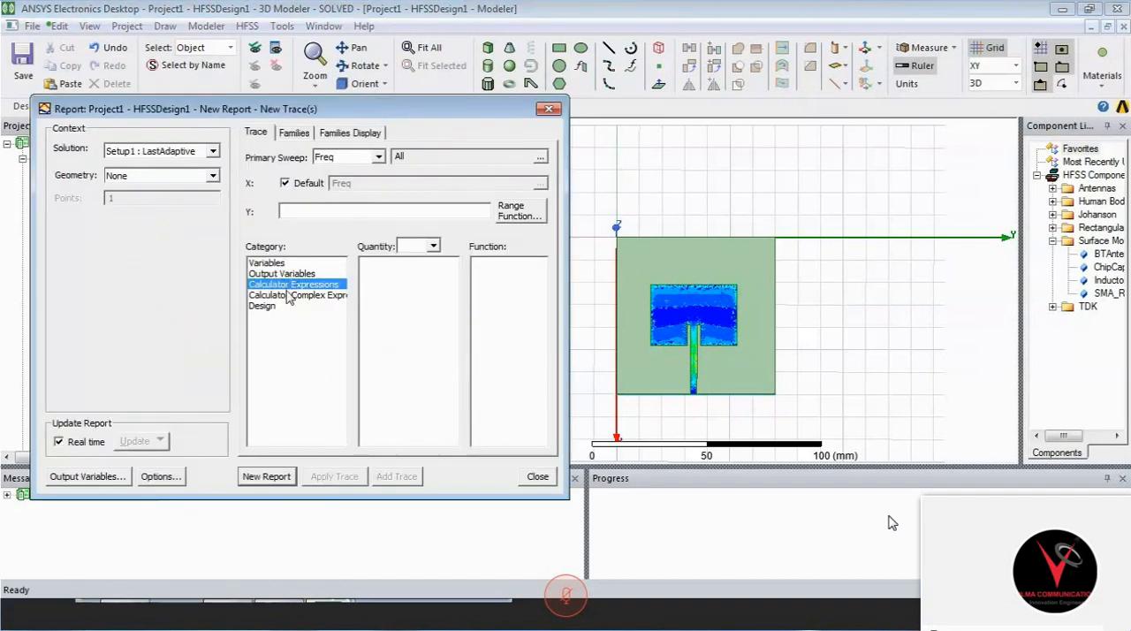
pyautogui.click(289, 296)
pyautogui.click(290, 274)
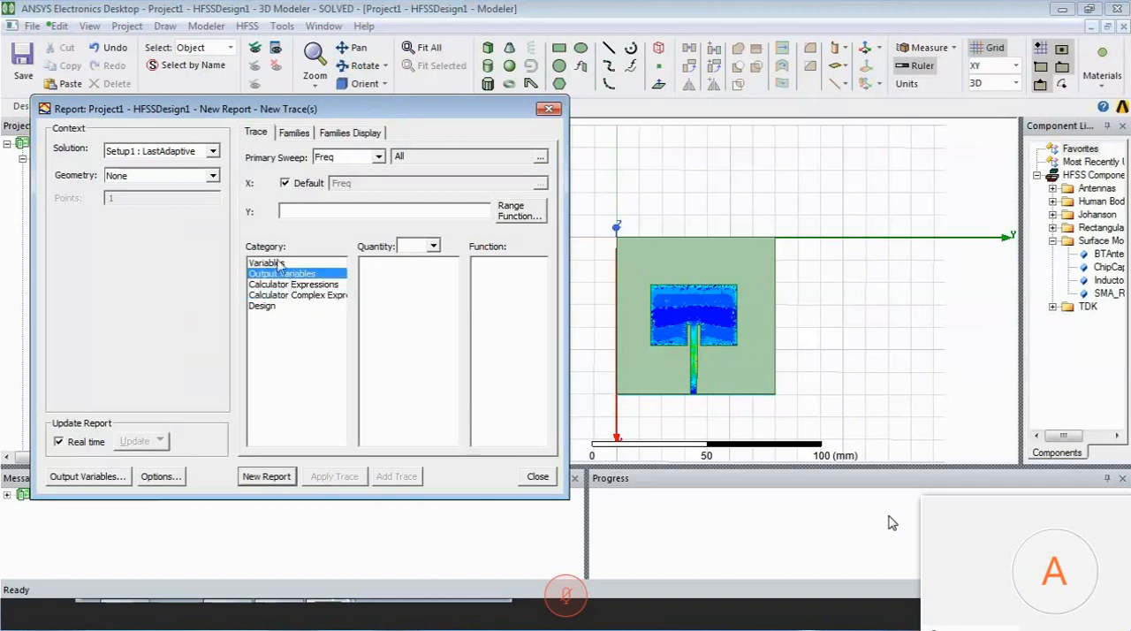
pyautogui.click(278, 263)
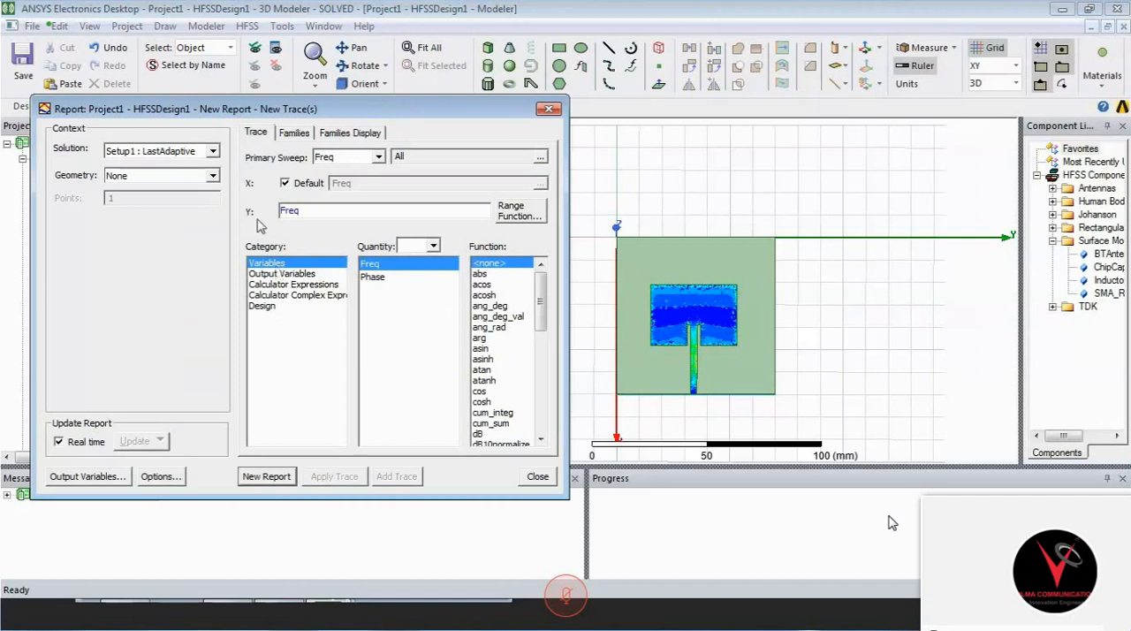
pyautogui.click(550, 114)
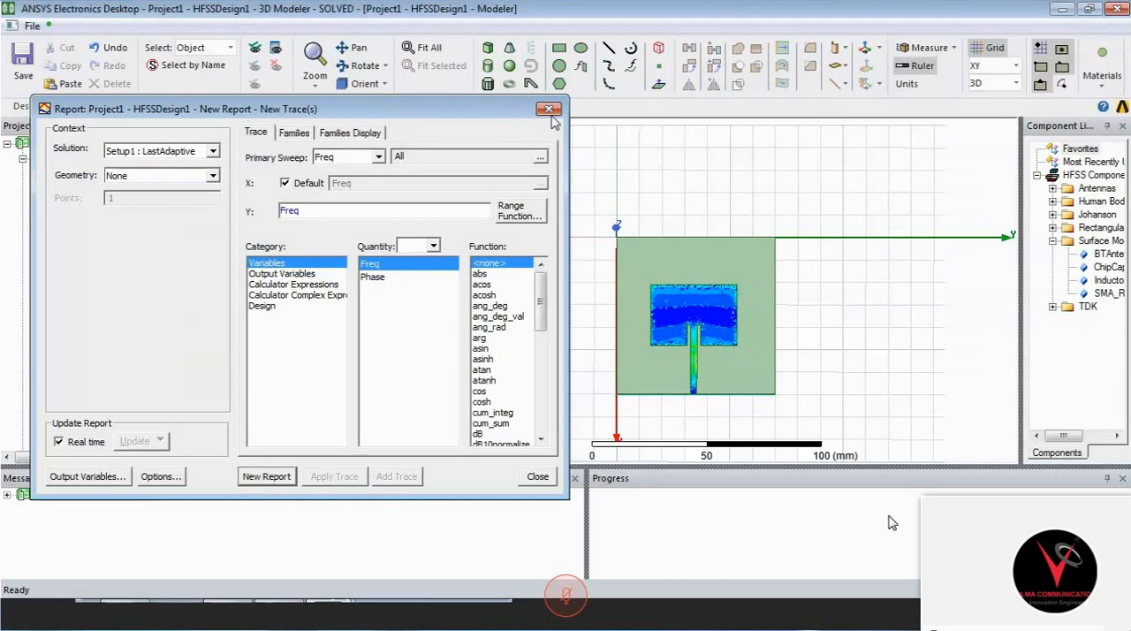
# - Review the port source magnitude, phase and system power options in the post-process source settings, and close the dialog
pyautogui.click(248, 26)
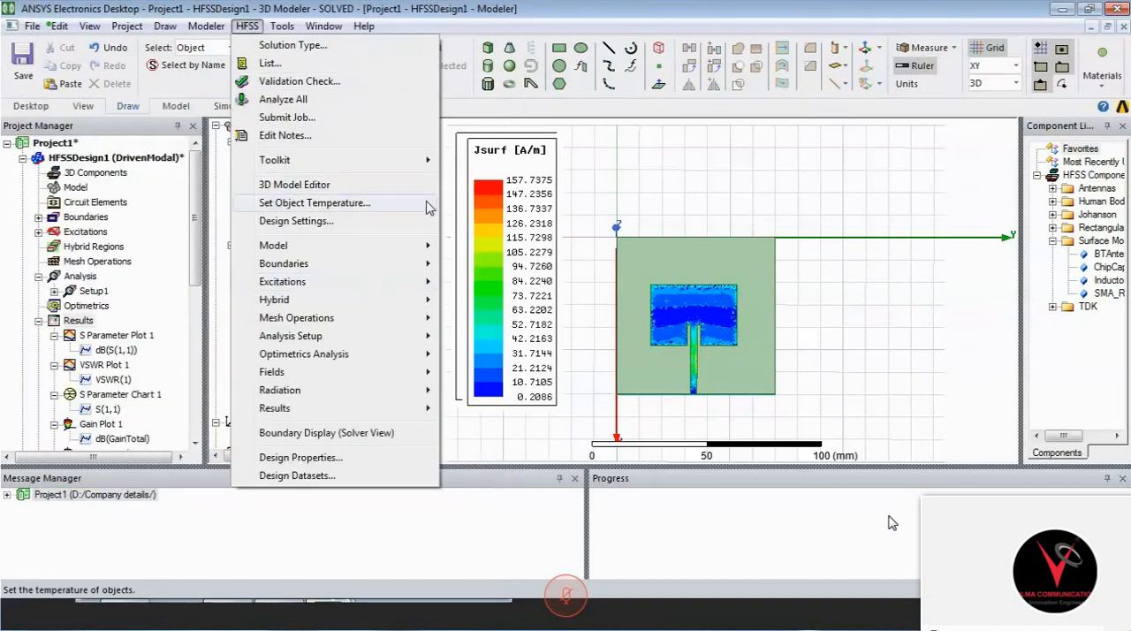
pyautogui.moveTo(412, 288)
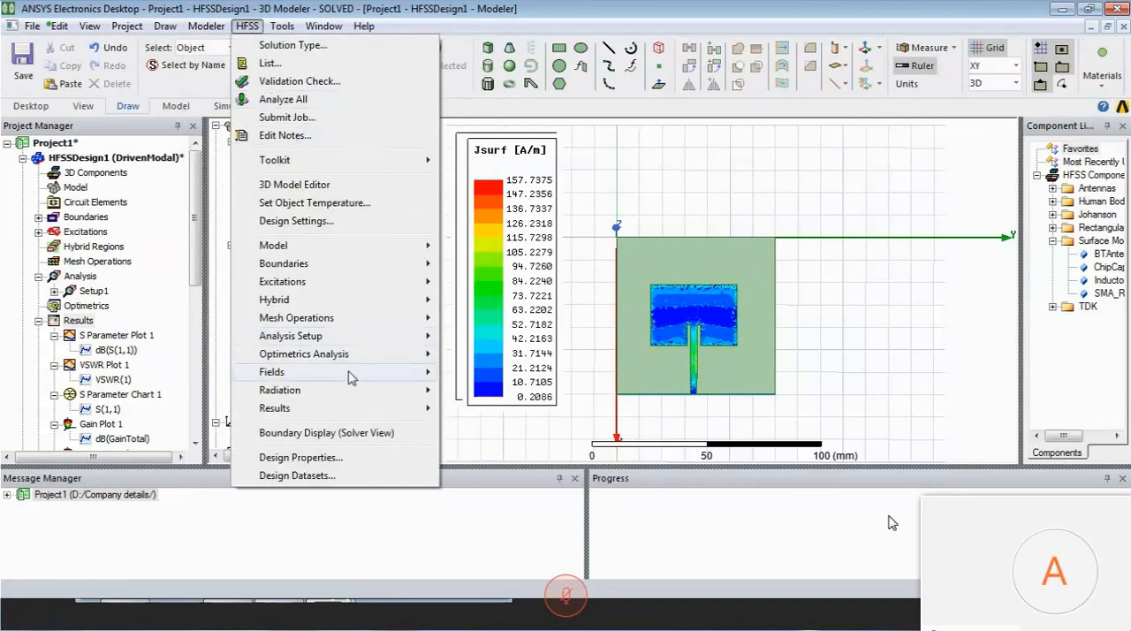
pyautogui.moveTo(353, 373)
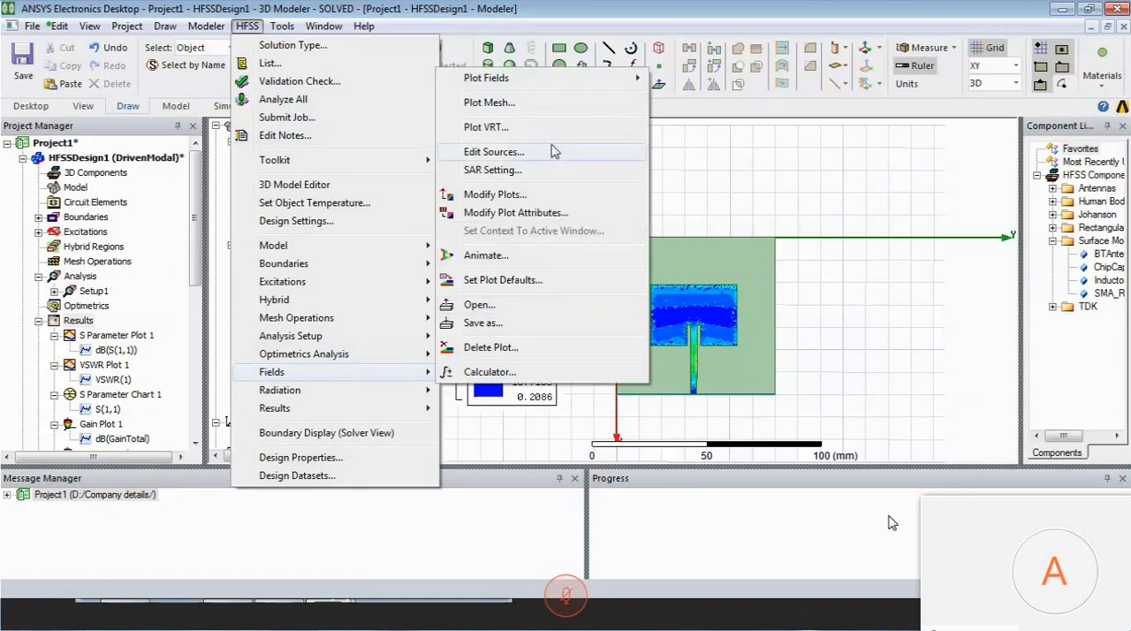
pyautogui.click(493, 152)
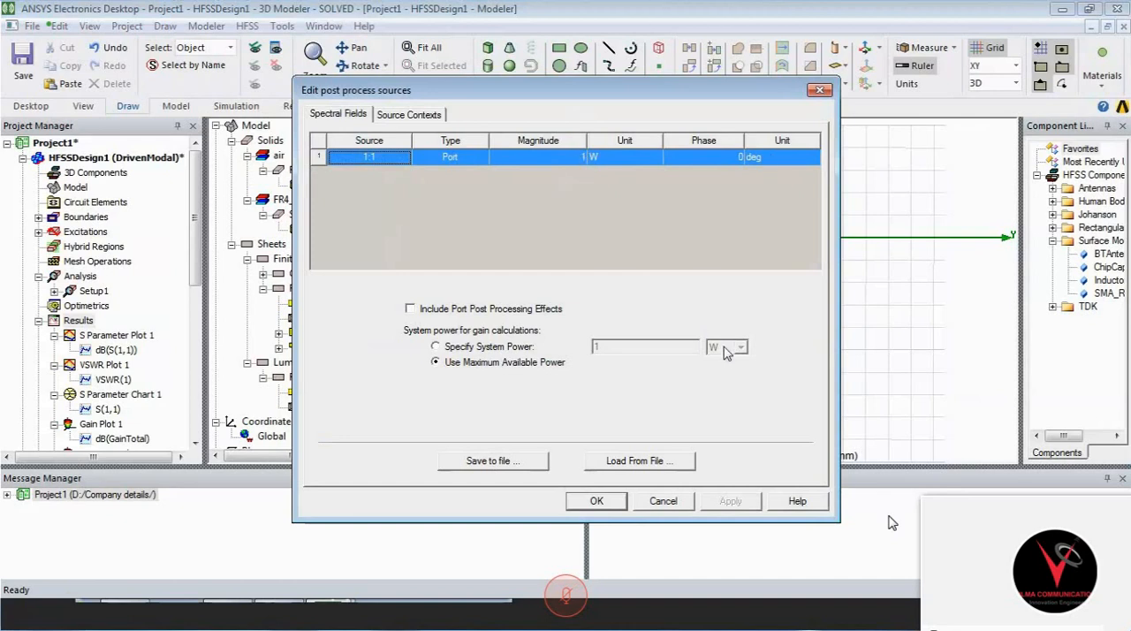
pyautogui.click(613, 501)
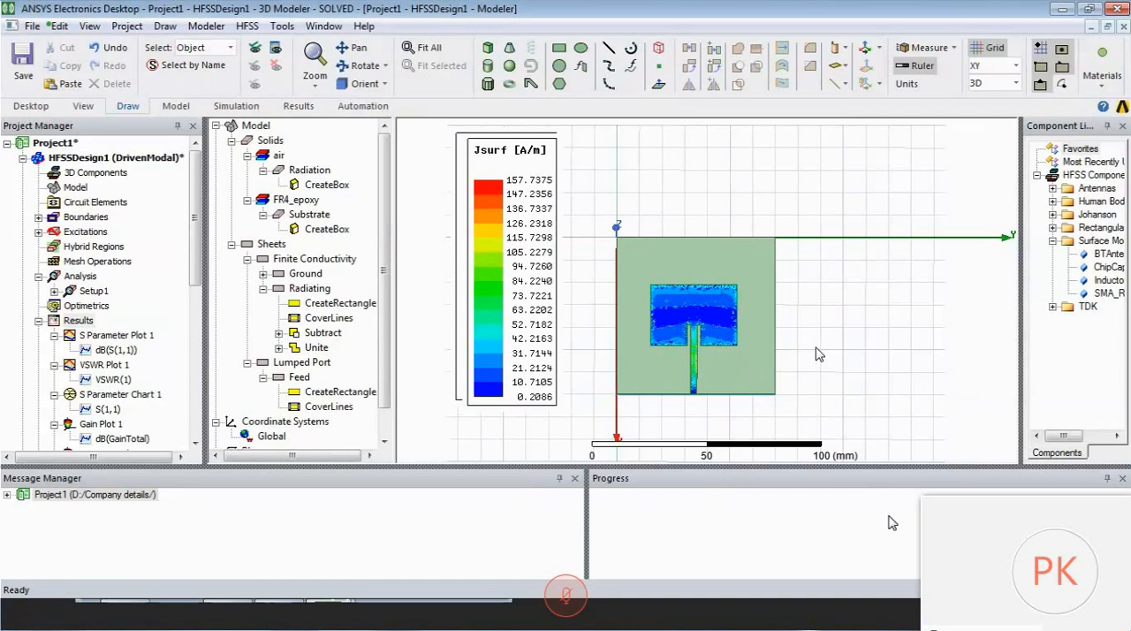
# - Create a rectangular antenna parameters plot of RadiatedPower for Setup1 : LastAdaptive over all frequencies on Infinite Sphere1
pyautogui.scroll(1, 818, 353)
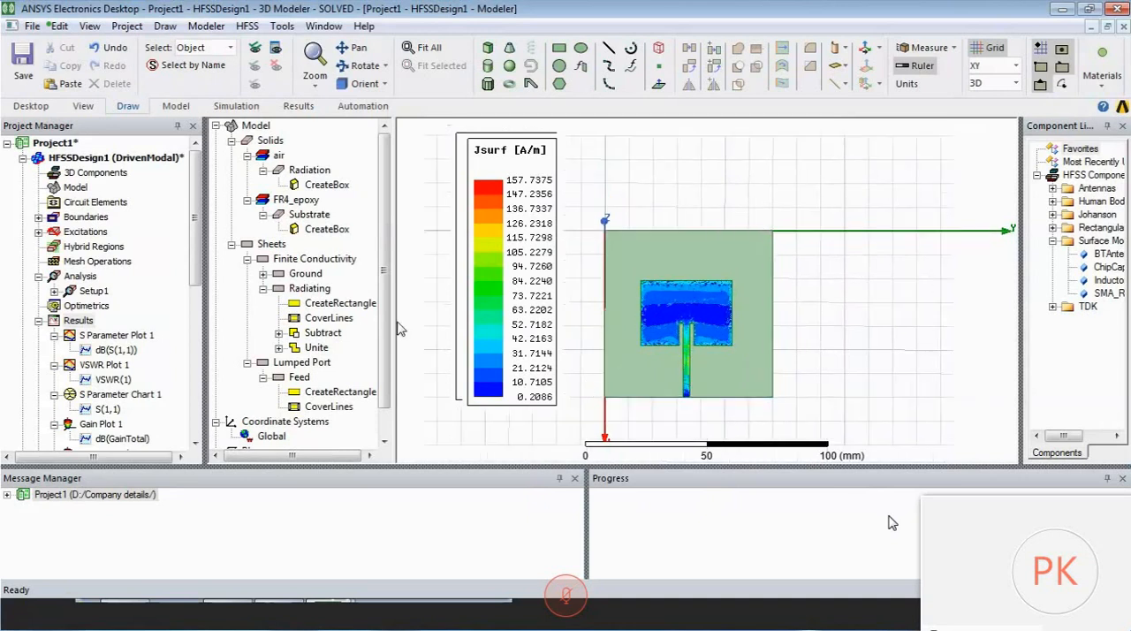
pyautogui.click(79, 321)
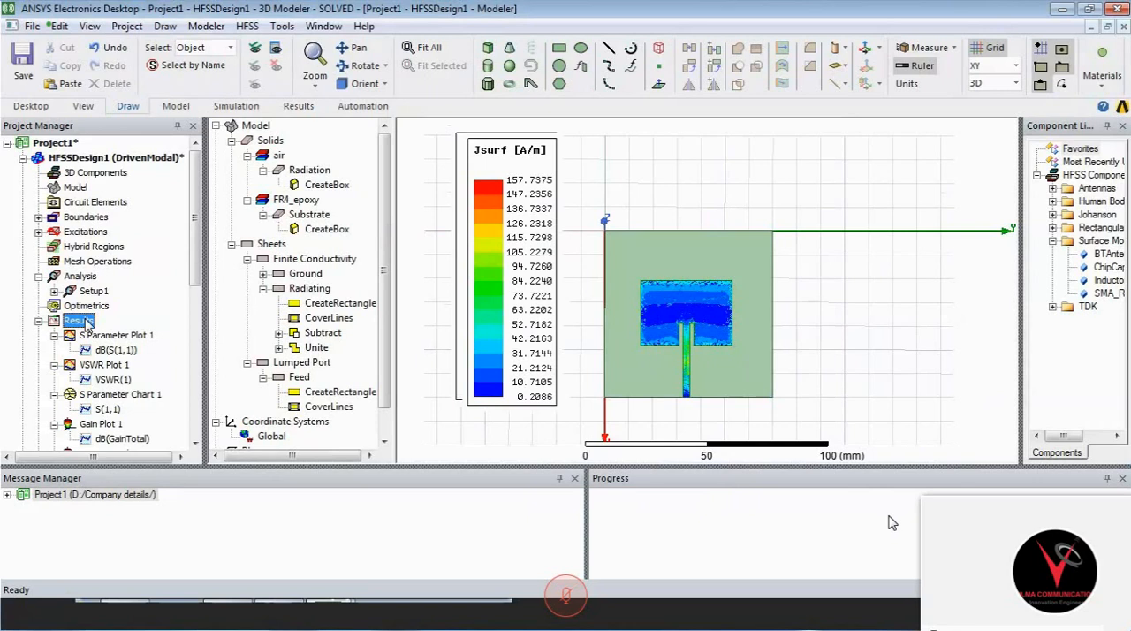
pyautogui.rightClick(86, 322)
pyautogui.moveTo(265, 166)
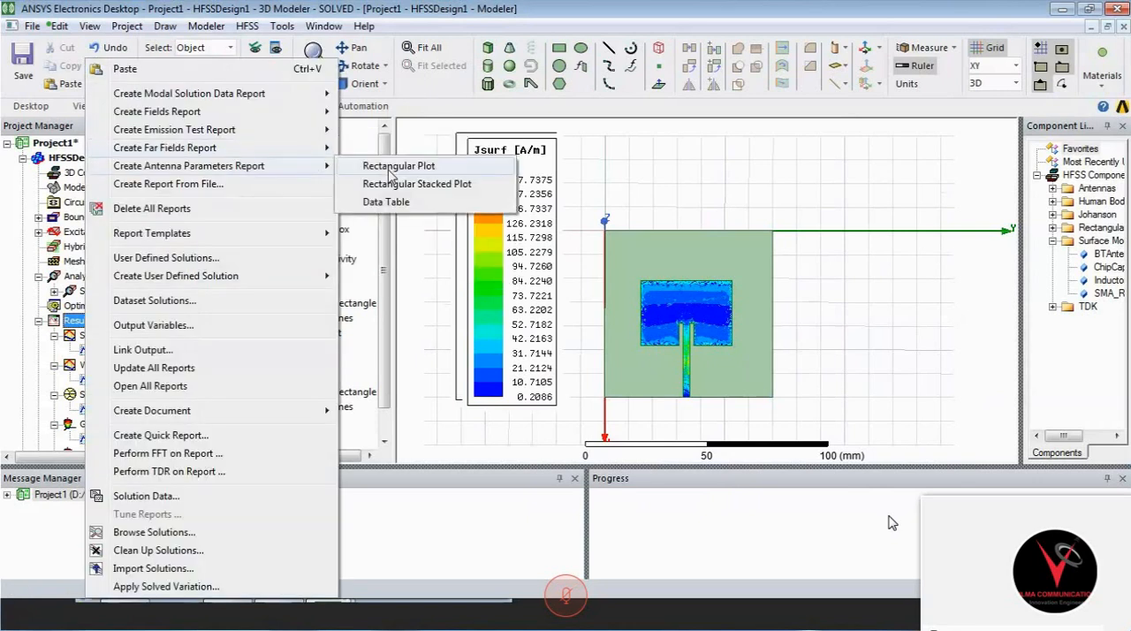
pyautogui.click(391, 174)
pyautogui.click(402, 329)
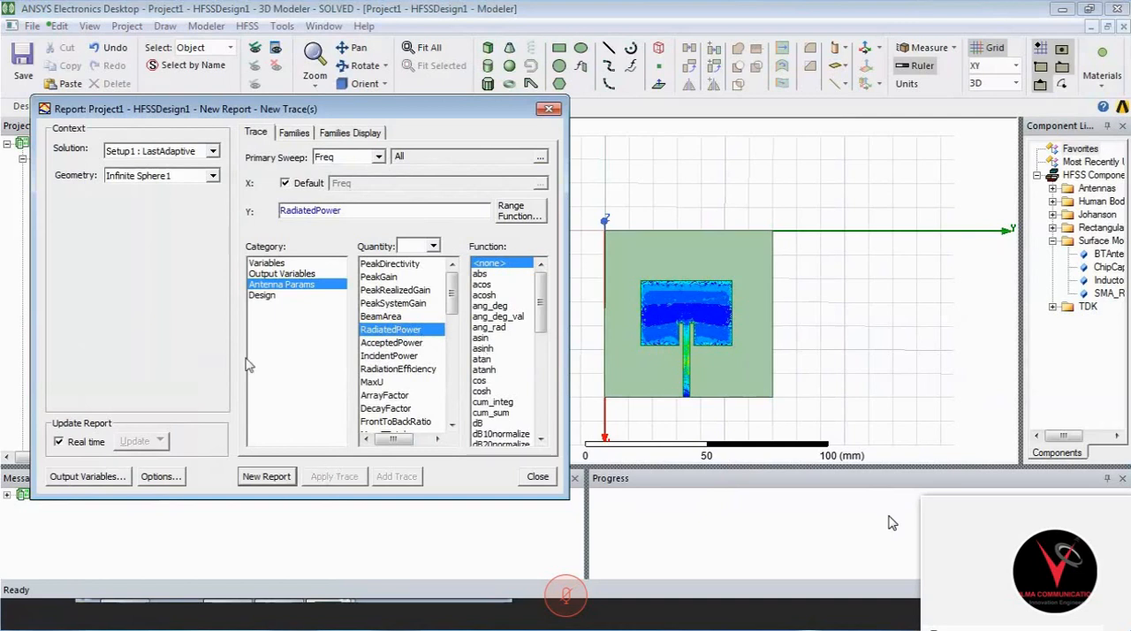
pyautogui.click(268, 478)
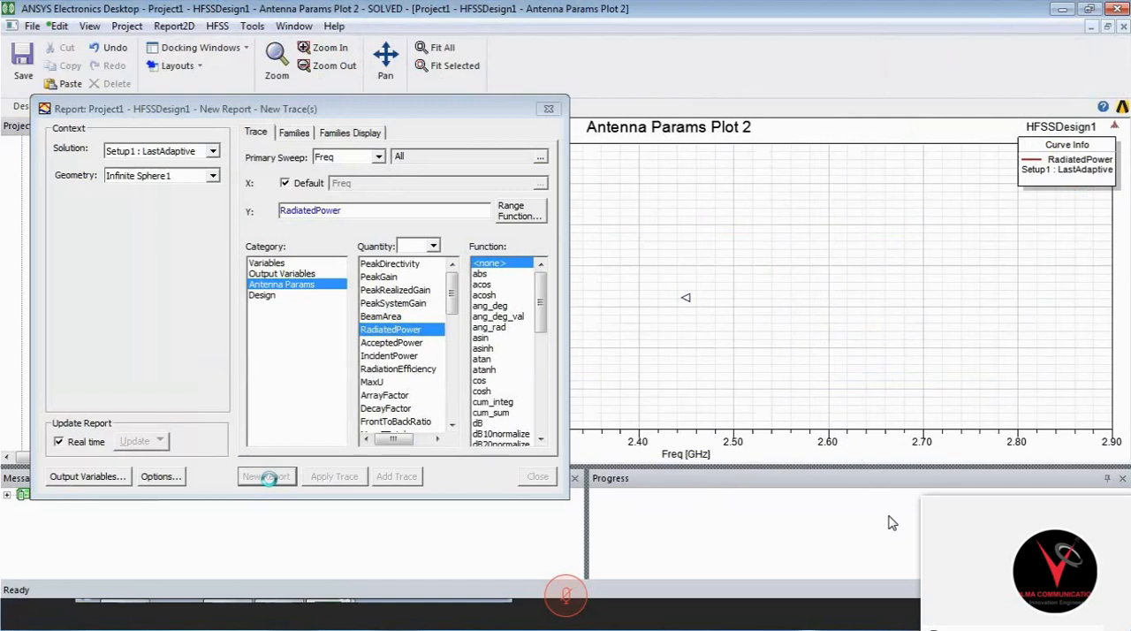
# - Apply the dBW function to the RadiatedPower trace in Antenna Params Plot 2 and close the report setup
pyautogui.click(488, 306)
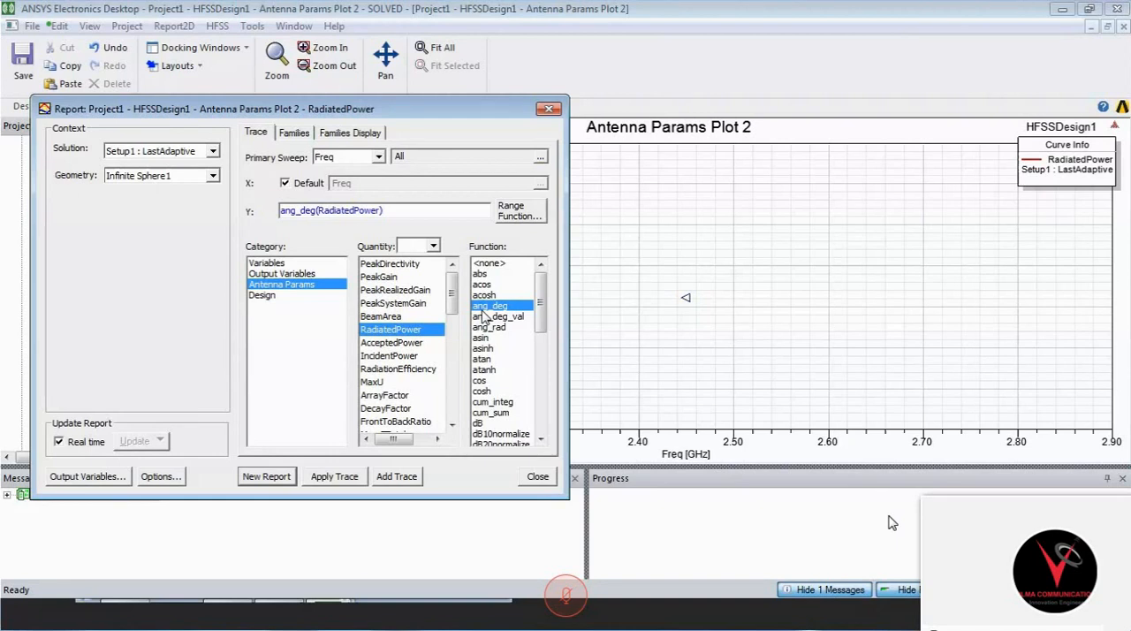
pyautogui.click(541, 439)
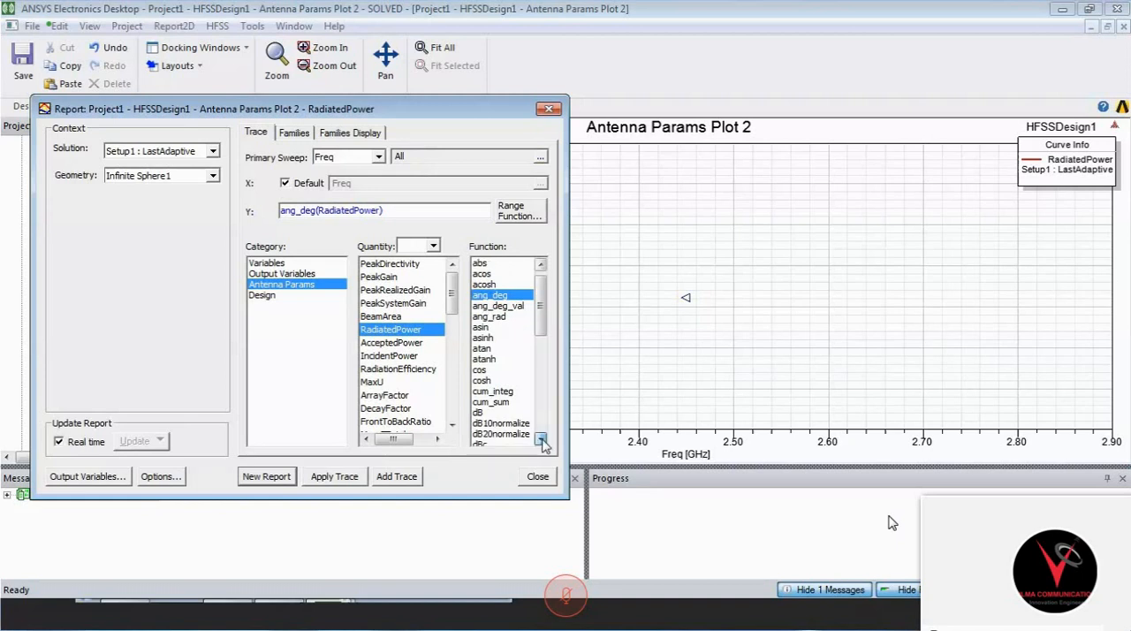
pyautogui.scroll(-2, 541, 439)
pyautogui.click(482, 411)
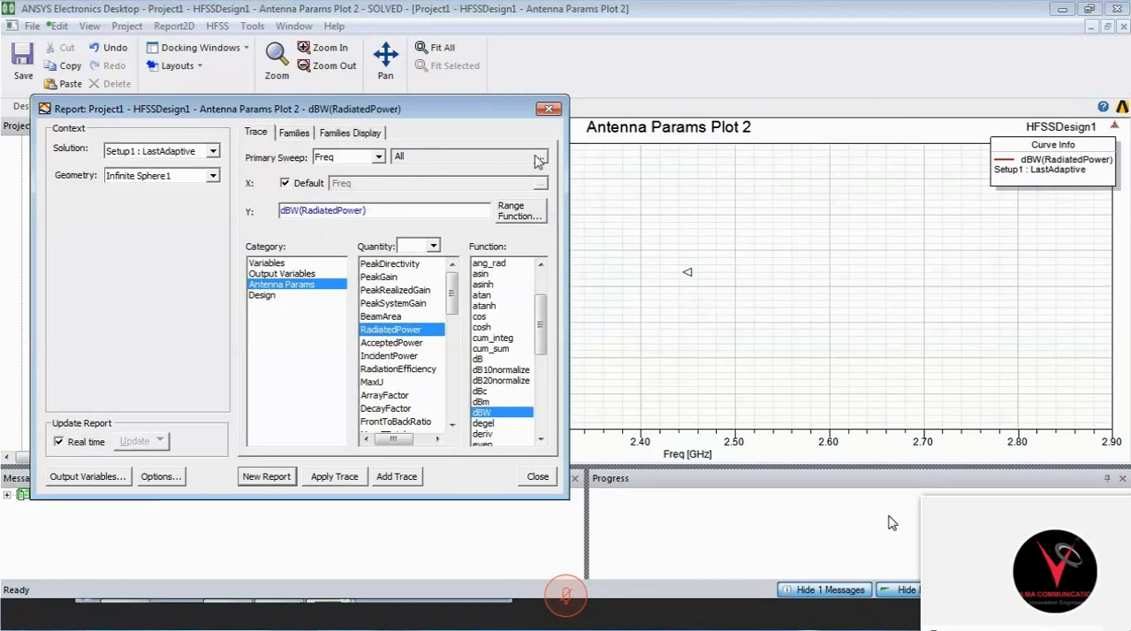
pyautogui.click(549, 110)
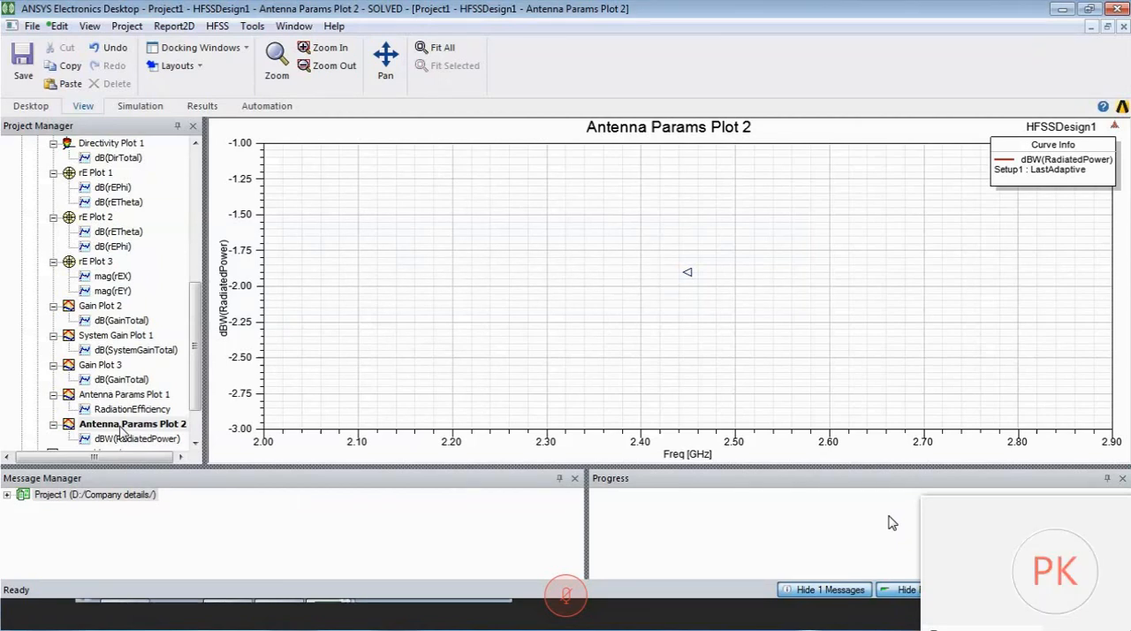
# - Replace Antenna Params Plot 2 with a rectangular antenna parameters plot of dBW(RadiatedPower) for Setup1 : Sweep at 2.4GHz on Infinite Sphere1
pyautogui.rightClick(70, 142)
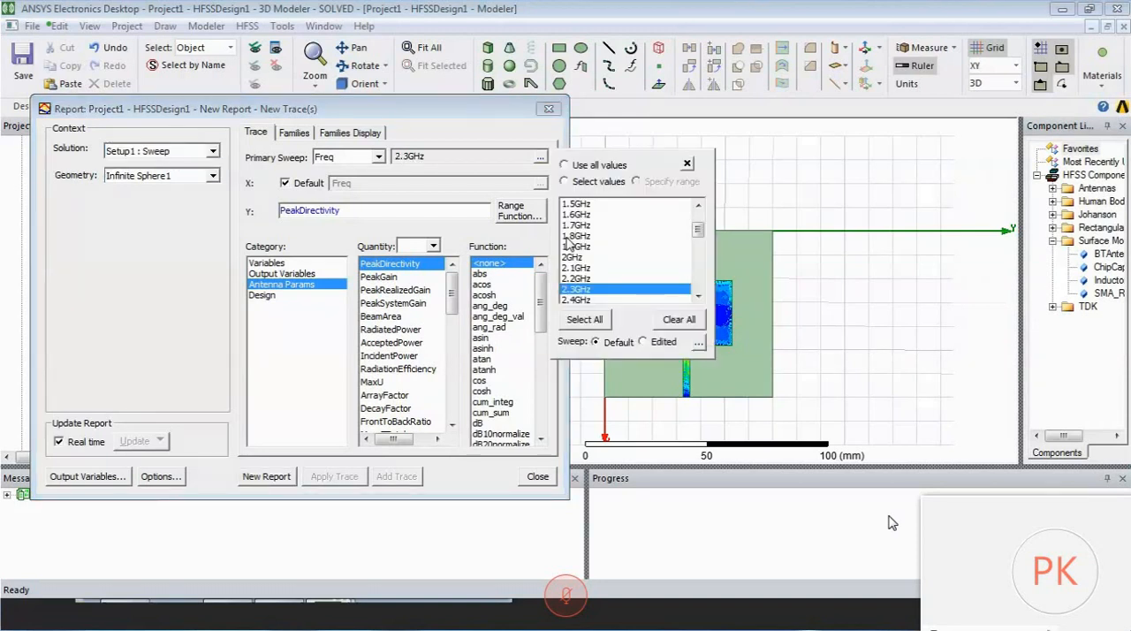
pyautogui.click(576, 299)
pyautogui.click(380, 330)
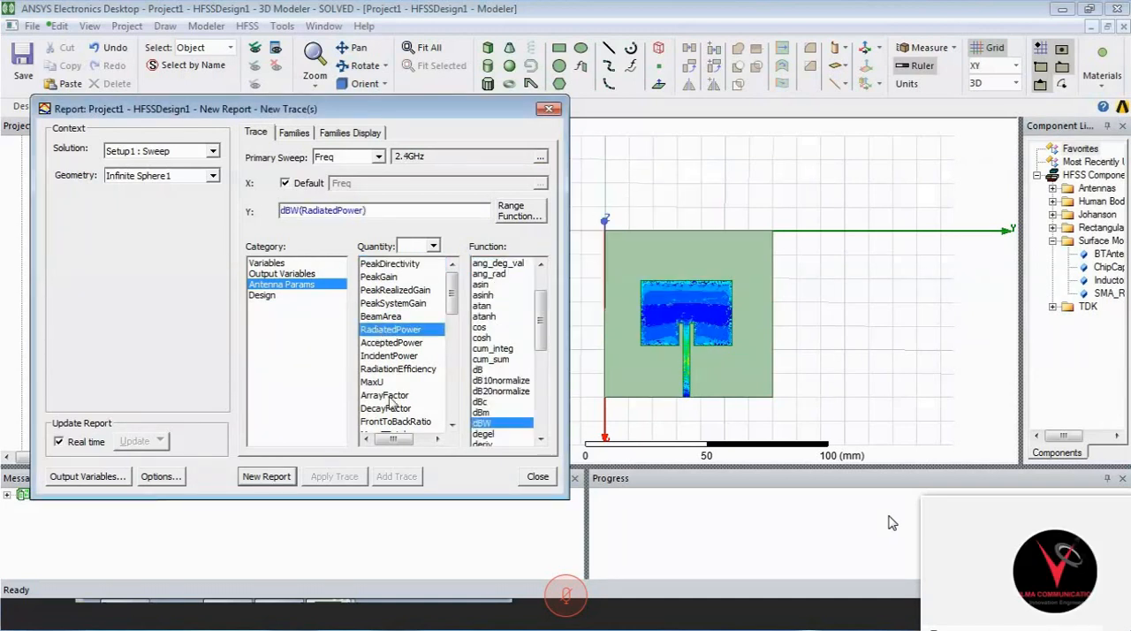
pyautogui.click(295, 132)
pyautogui.click(350, 133)
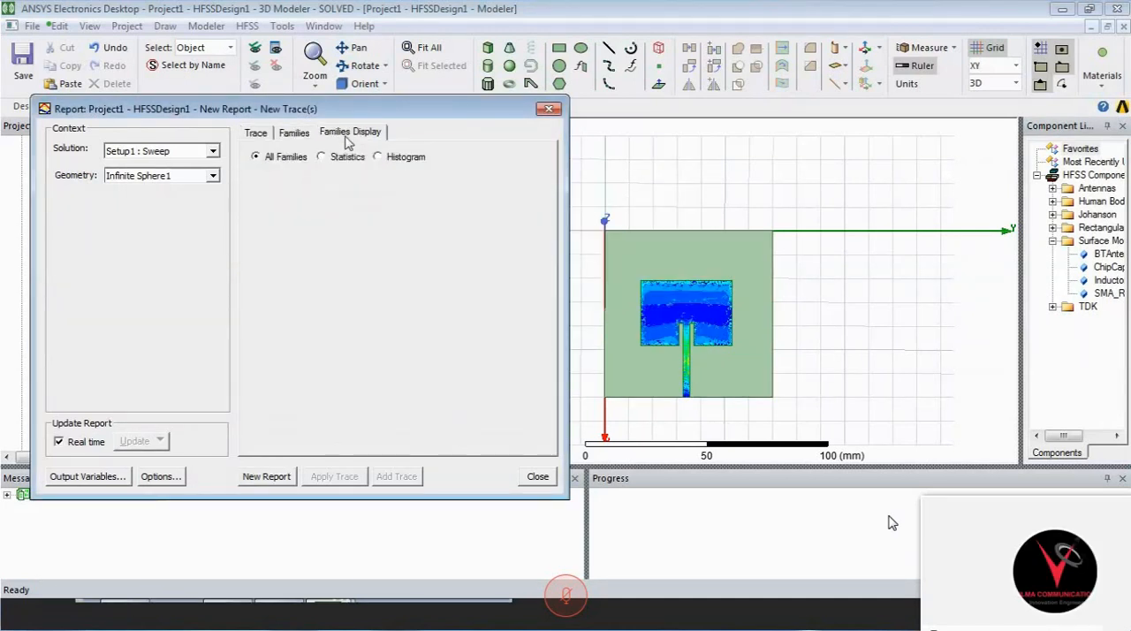
pyautogui.click(256, 134)
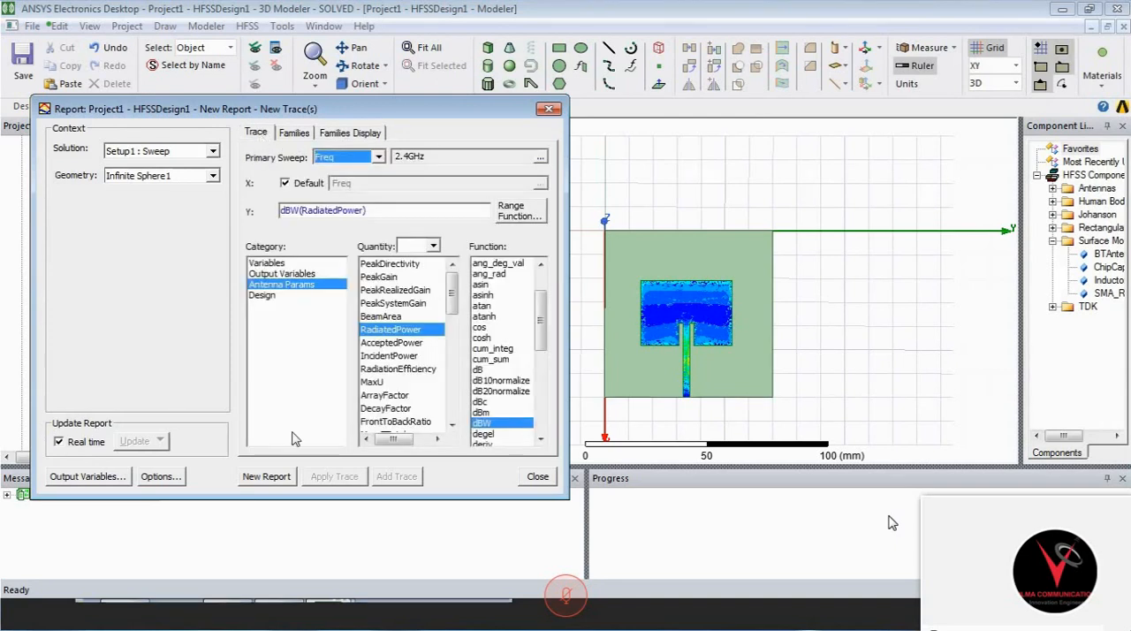
pyautogui.click(274, 482)
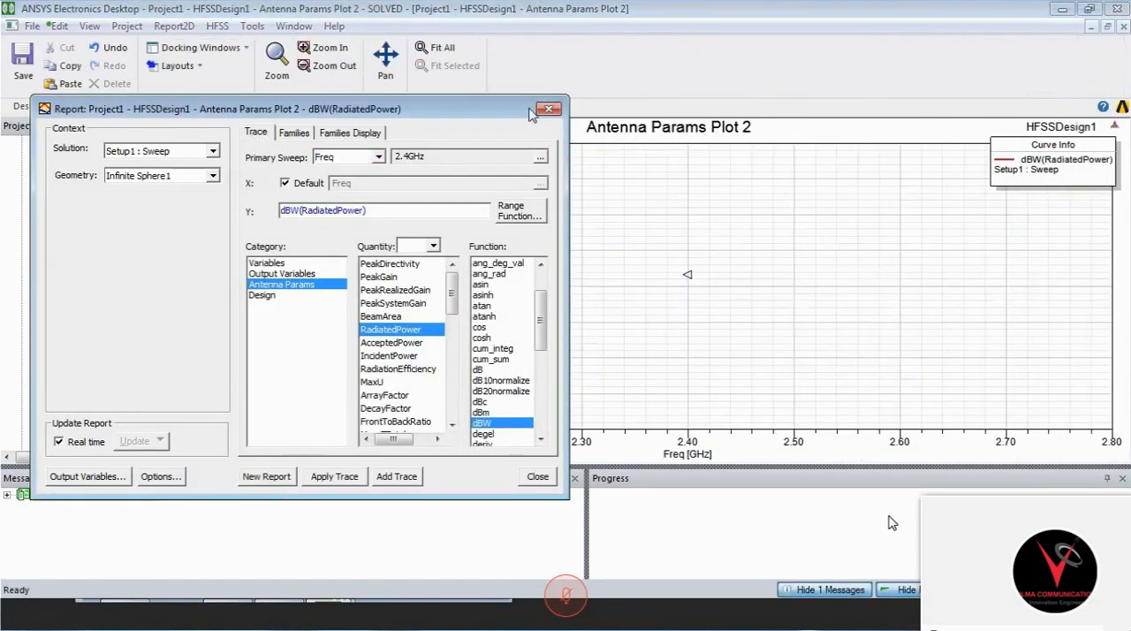
pyautogui.click(546, 110)
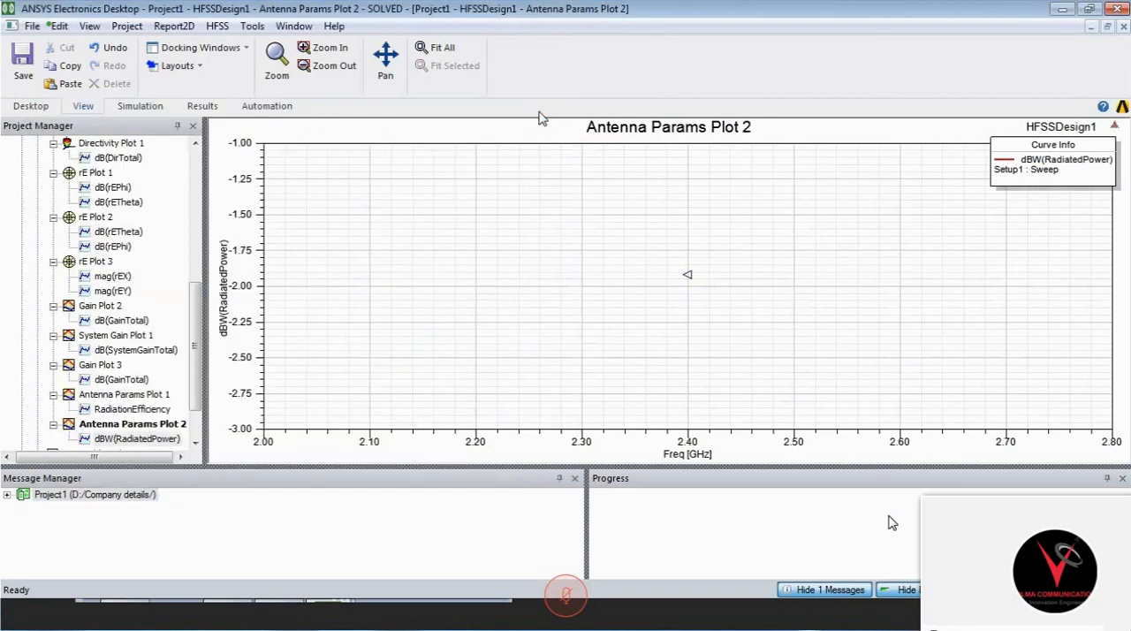
# - Inspect the dBW(RadiatedPower) point at 2.4 GHz in Antenna Params Plot 2 and return to the 3D model
pyautogui.click(689, 276)
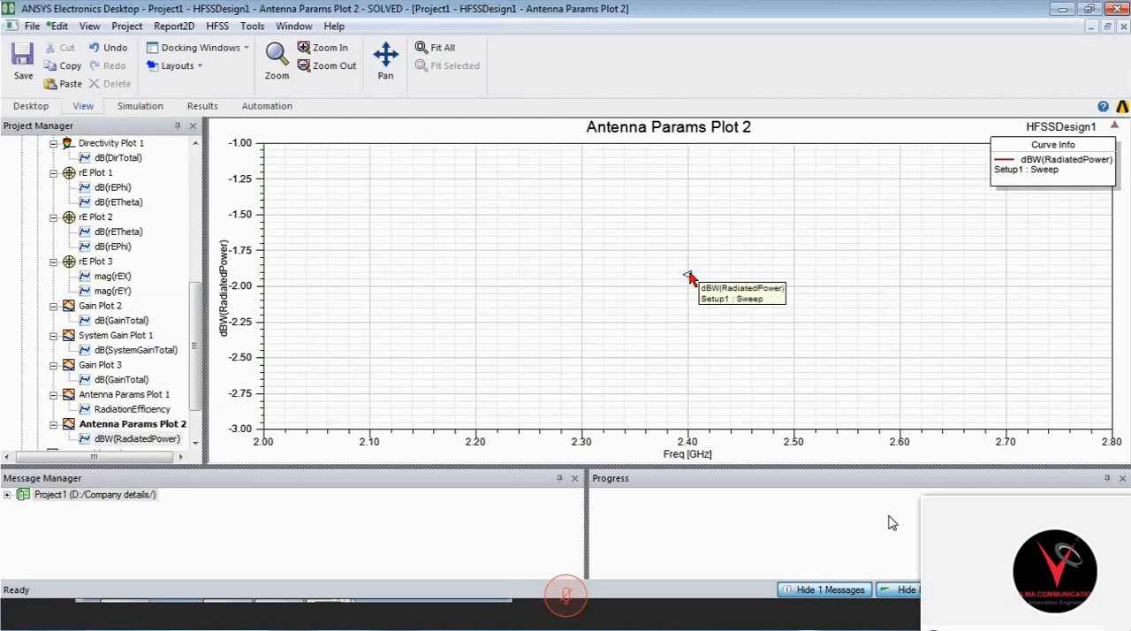
pyautogui.click(689, 276)
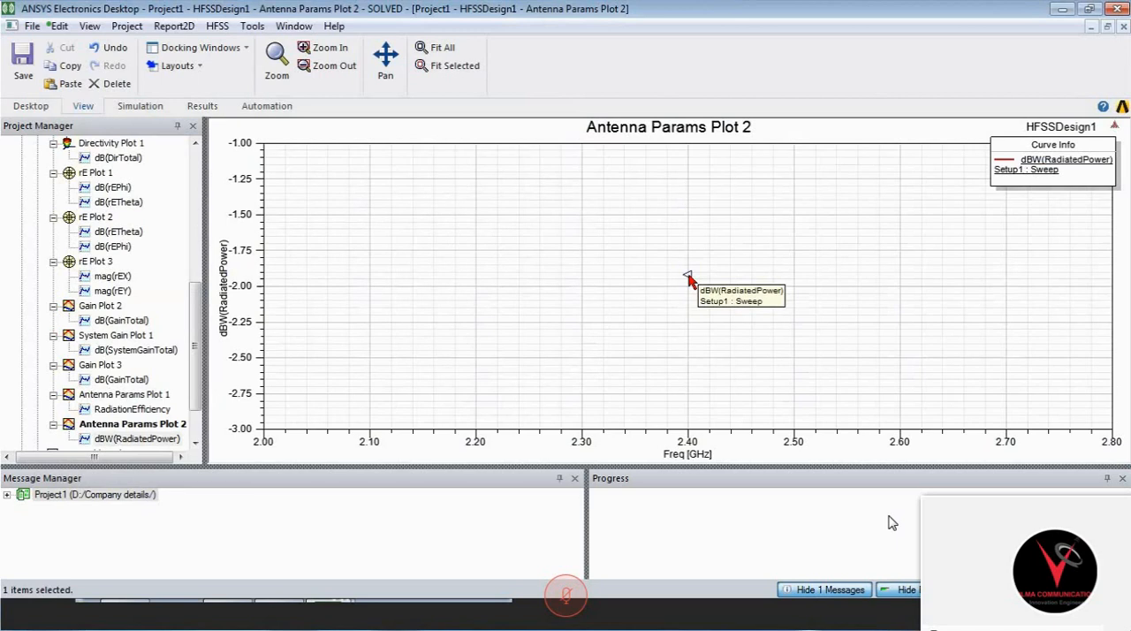
pyautogui.click(175, 427)
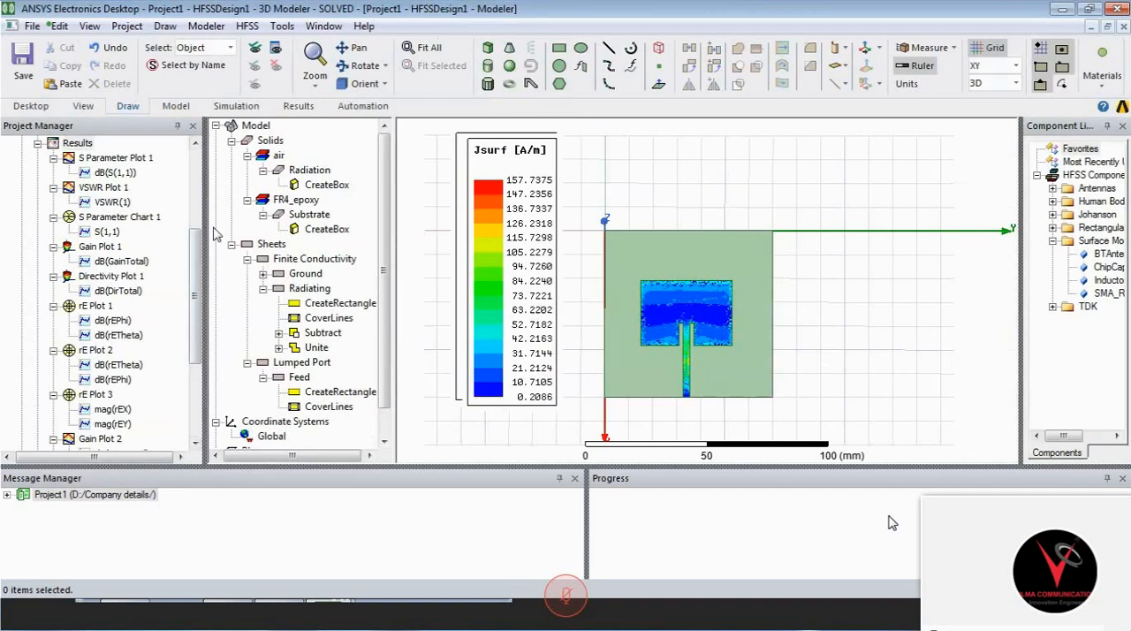
# - Create a rectangular stacked antenna parameters plot of dBW(RadiatedPower) for Setup1 : Sweep over all frequencies on Infinite Sphere1
pyautogui.scroll(4, 84, 323)
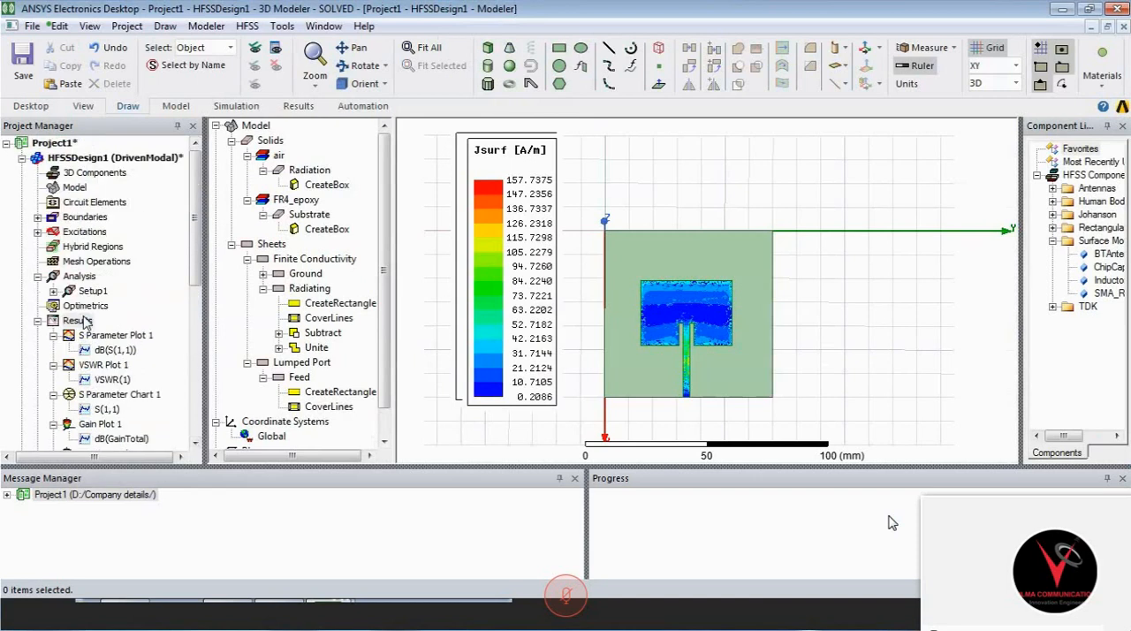
pyautogui.click(89, 325)
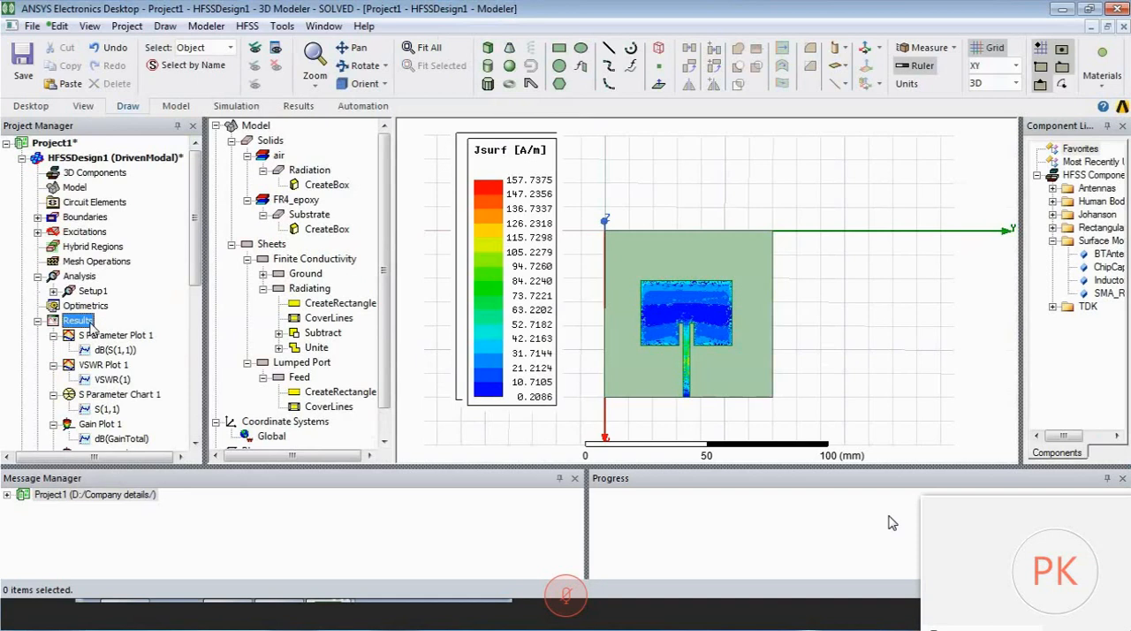
pyautogui.rightClick(91, 326)
pyautogui.moveTo(283, 166)
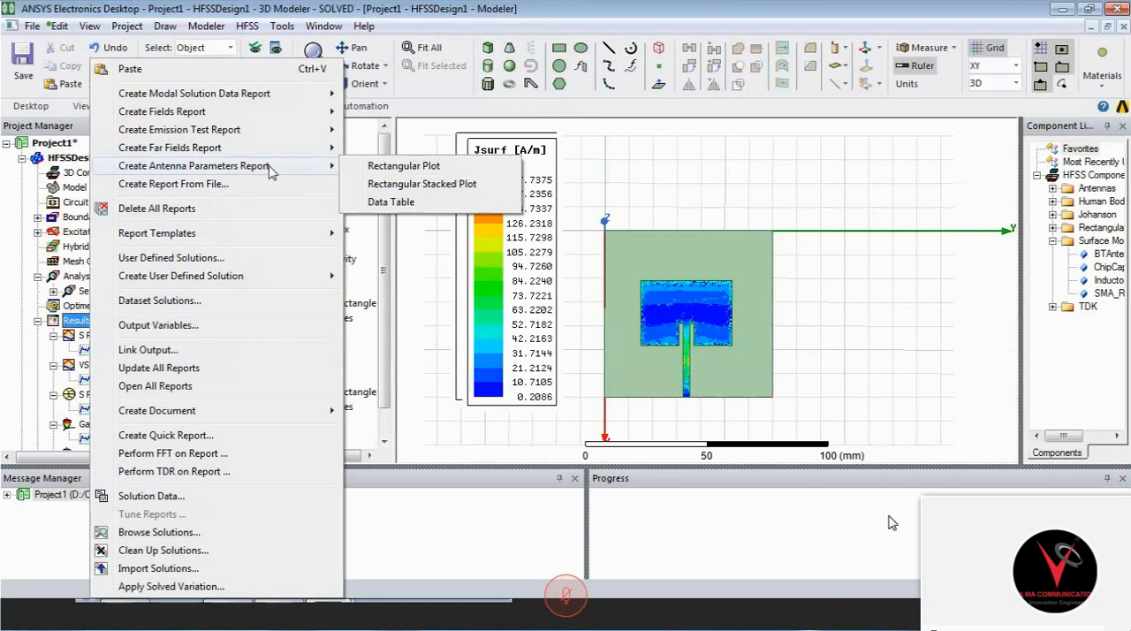
pyautogui.click(389, 201)
pyautogui.click(395, 330)
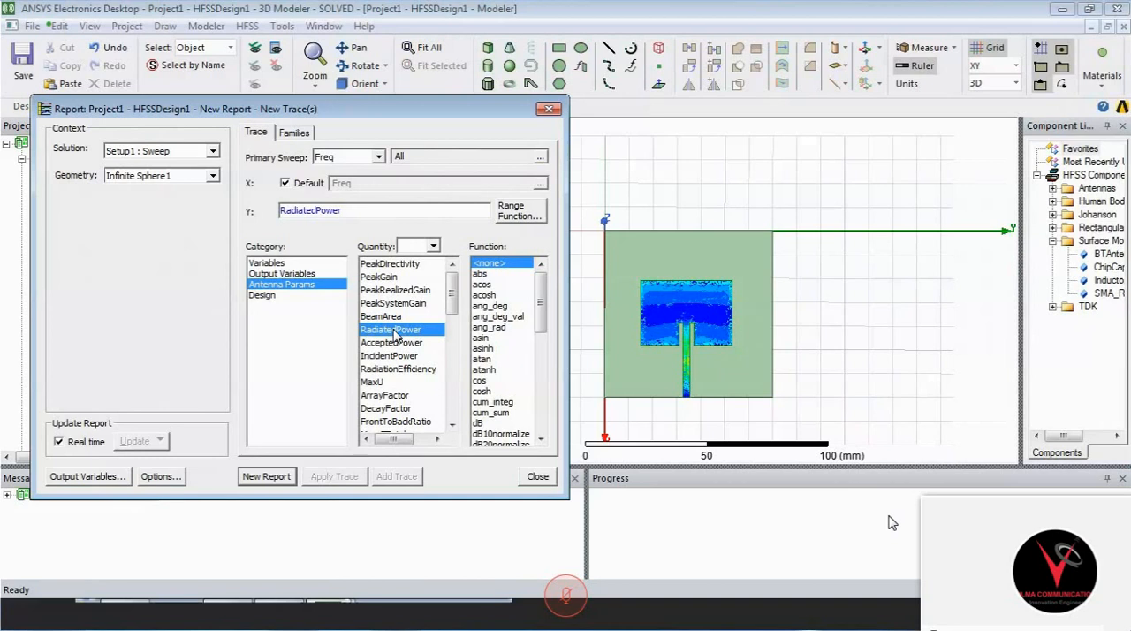
pyautogui.click(482, 392)
pyautogui.moveTo(540, 308); pyautogui.dragTo(540, 356)
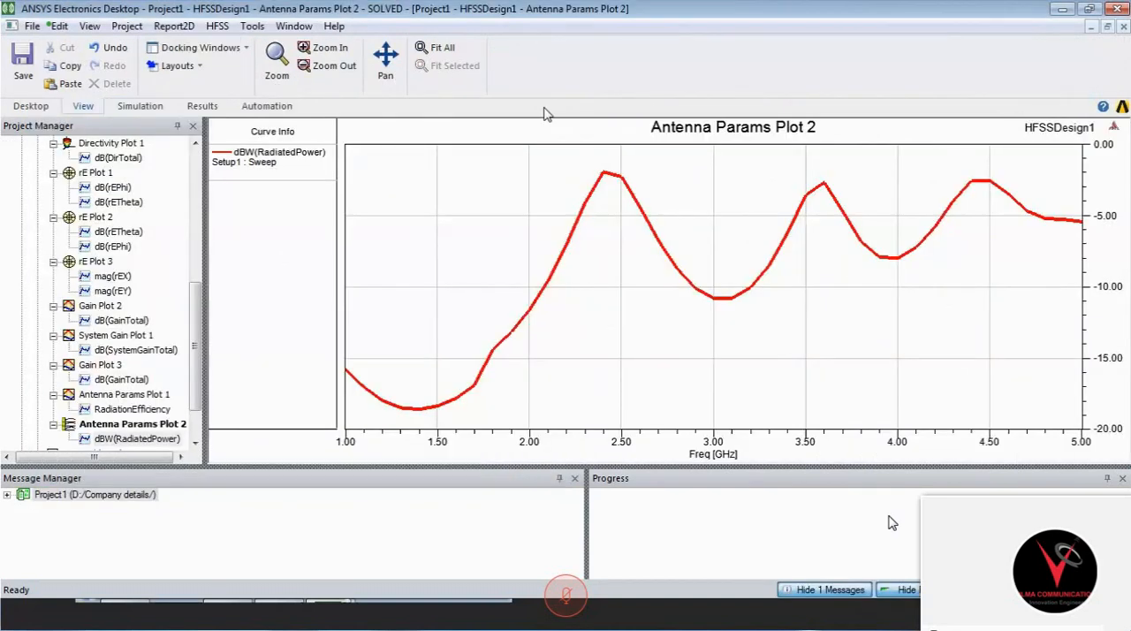
# - Place a marker on the dBW(RadiatedPower) peak at 2.4 GHz and move the marker table inside the plot area
pyautogui.click(602, 173)
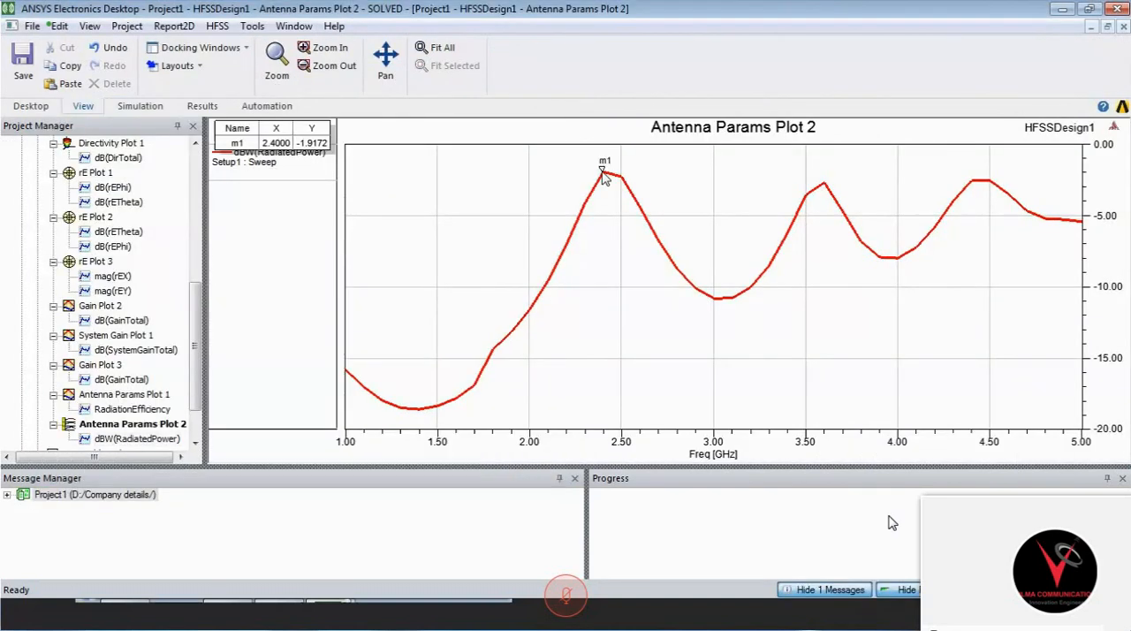
pyautogui.moveTo(305, 130); pyautogui.dragTo(446, 172)
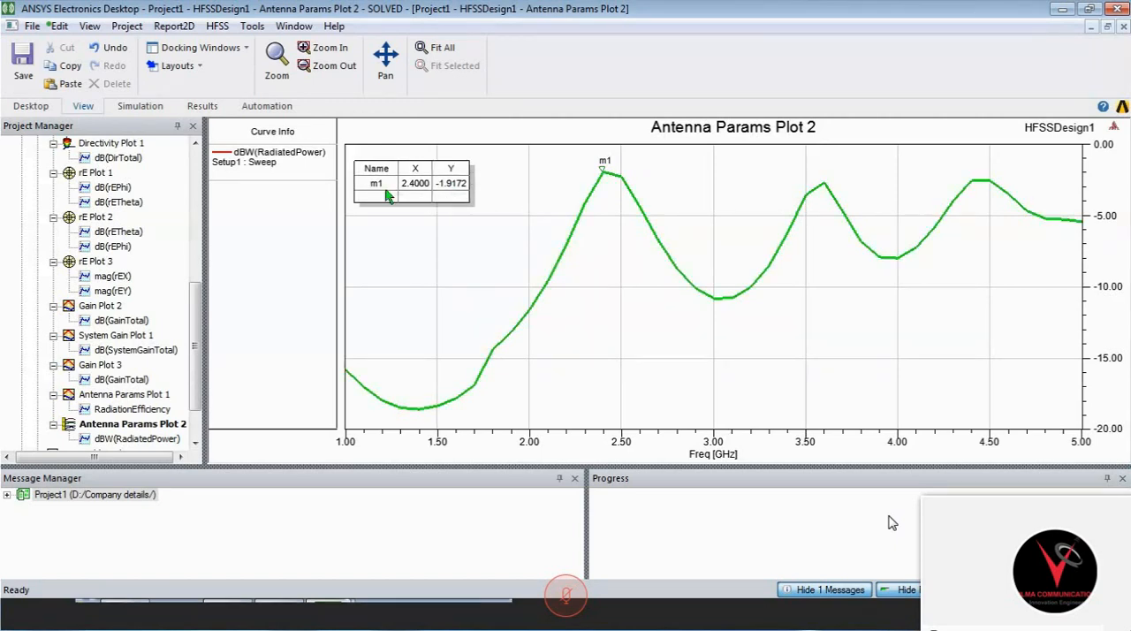
pyautogui.click(386, 246)
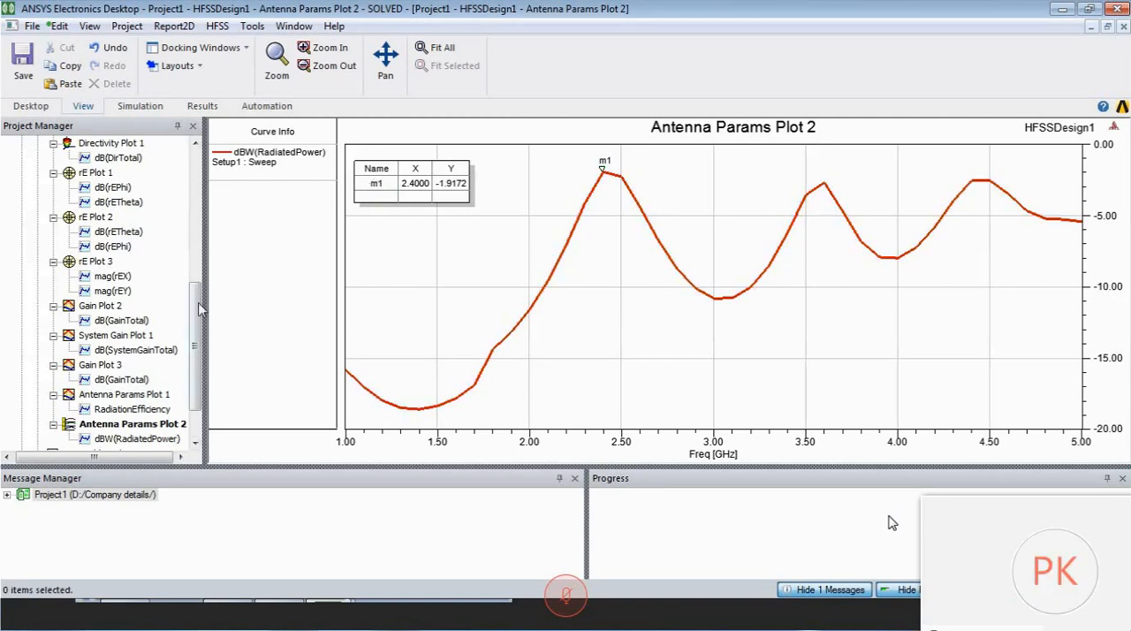
pyautogui.moveTo(201, 311); pyautogui.dragTo(209, 235)
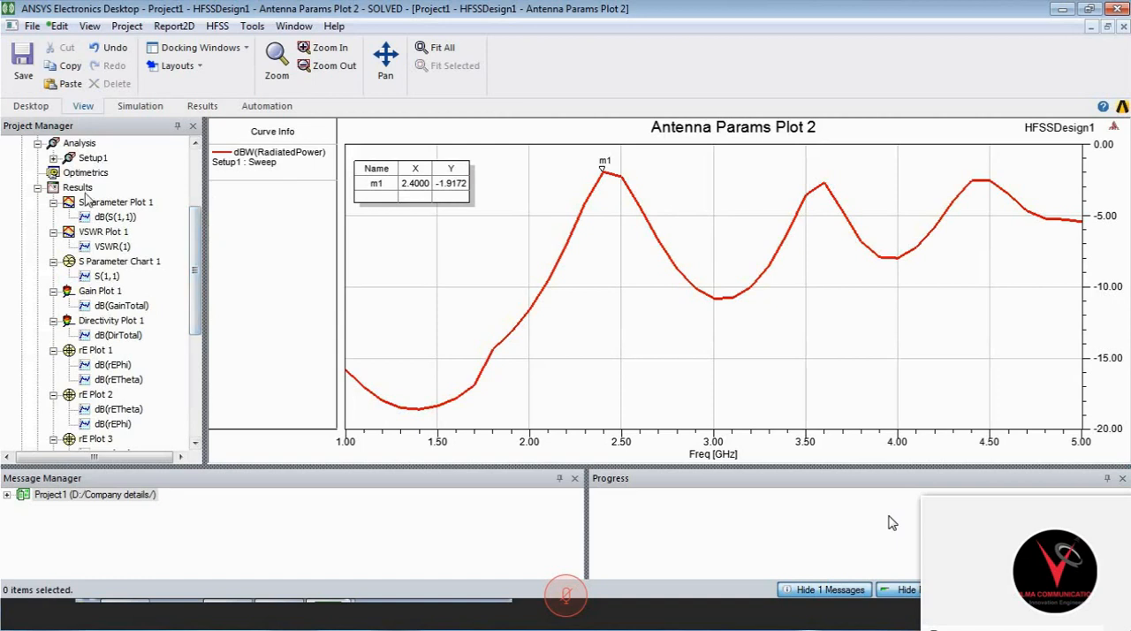
pyautogui.click(78, 188)
pyautogui.rightClick(79, 188)
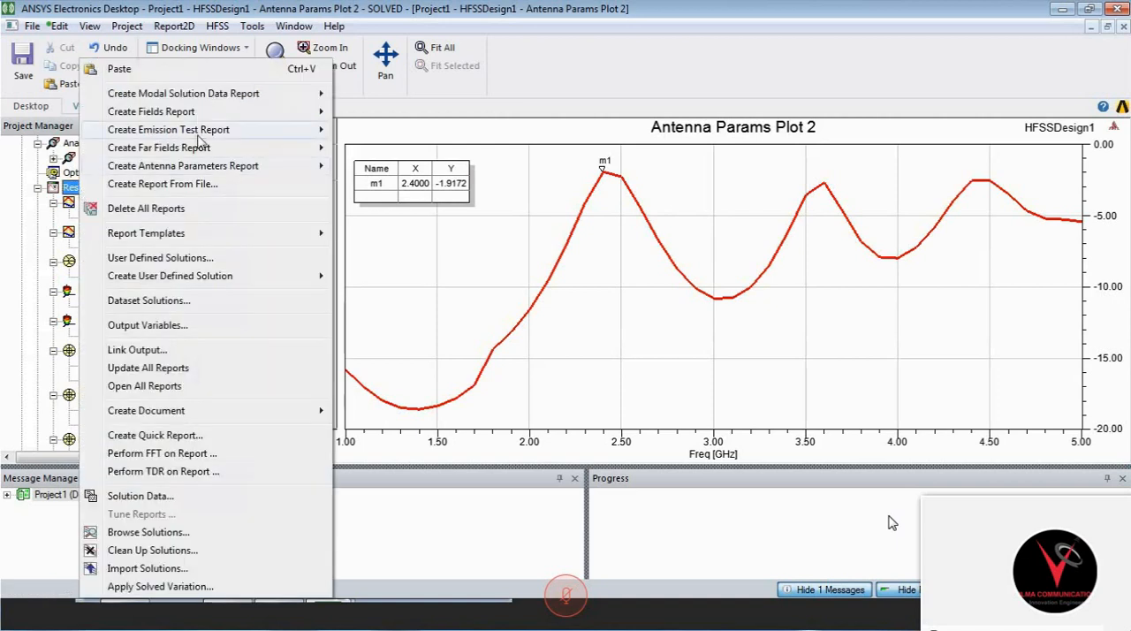
pyautogui.moveTo(221, 150)
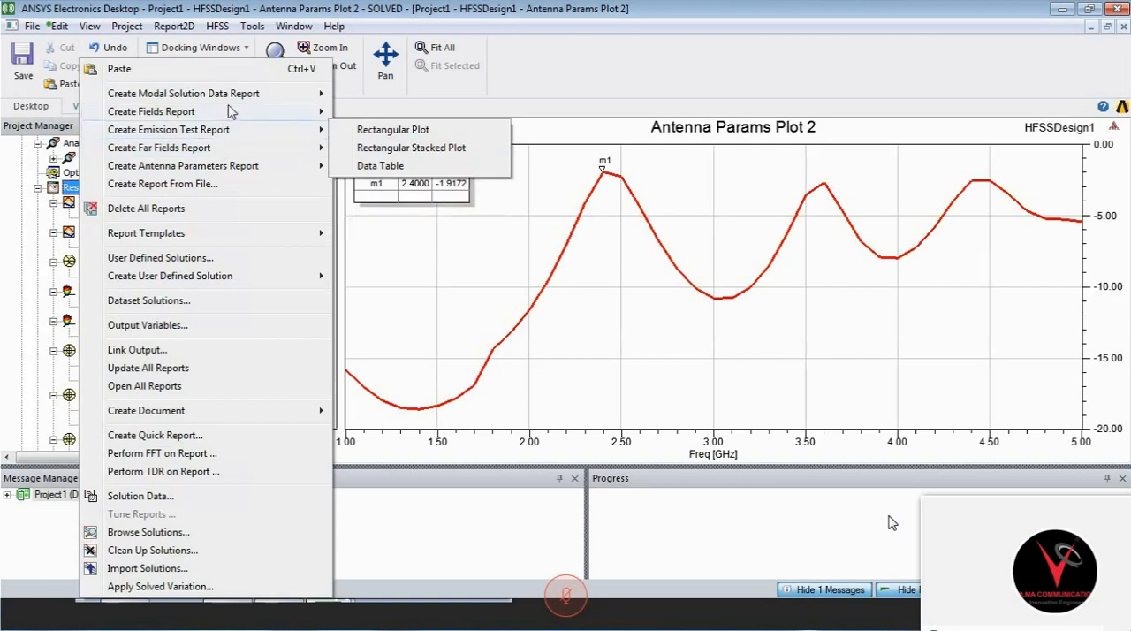
pyautogui.moveTo(229, 112)
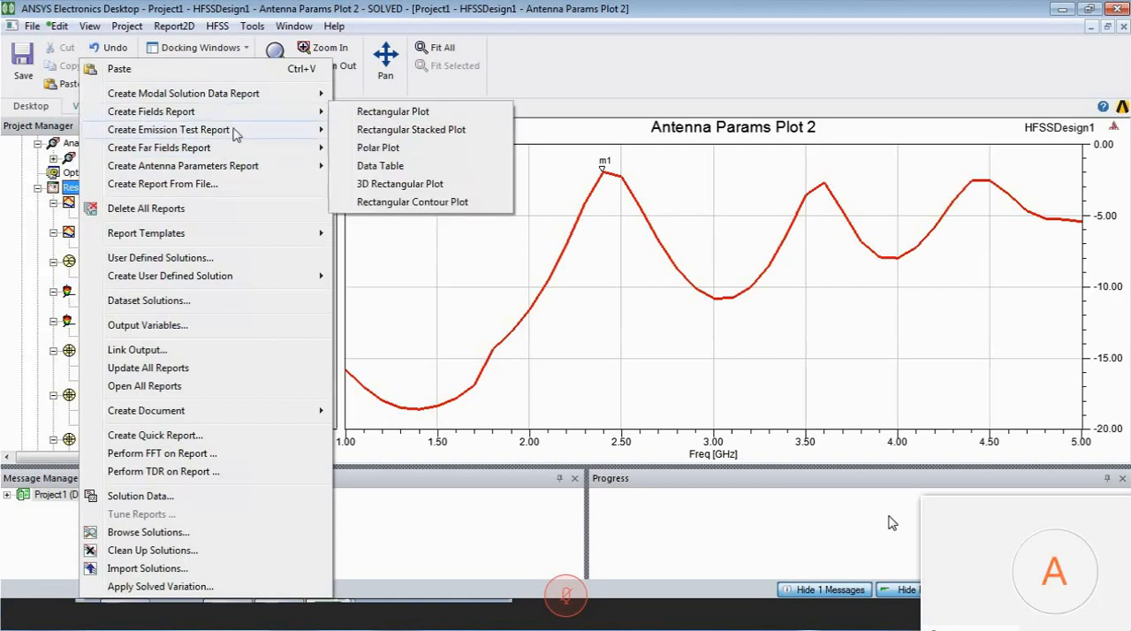
pyautogui.moveTo(243, 166)
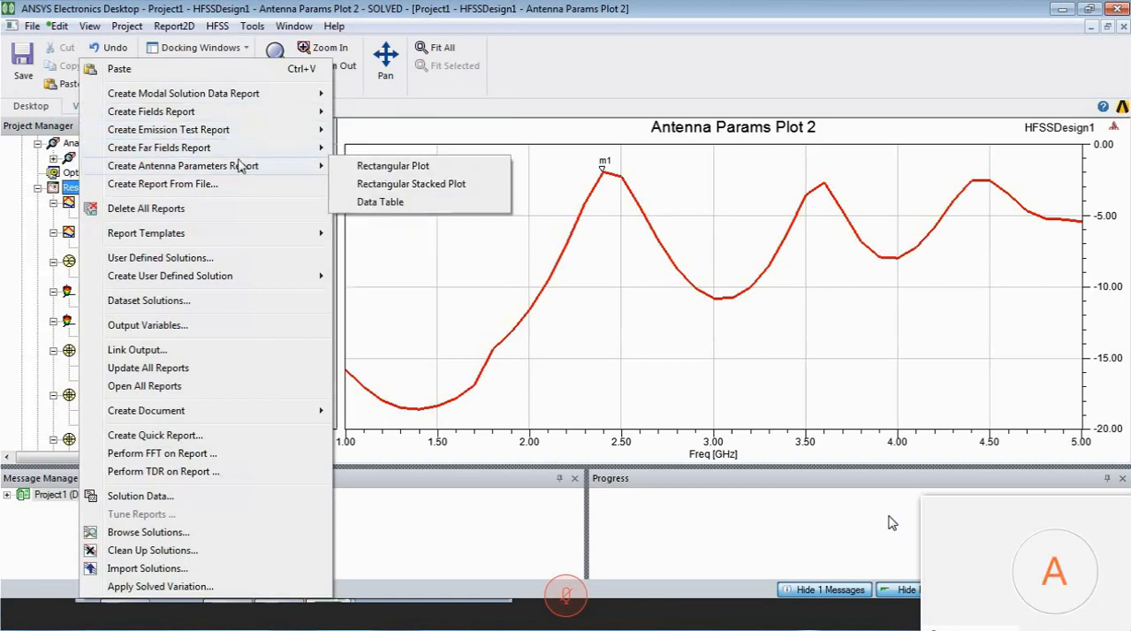
pyautogui.click(394, 183)
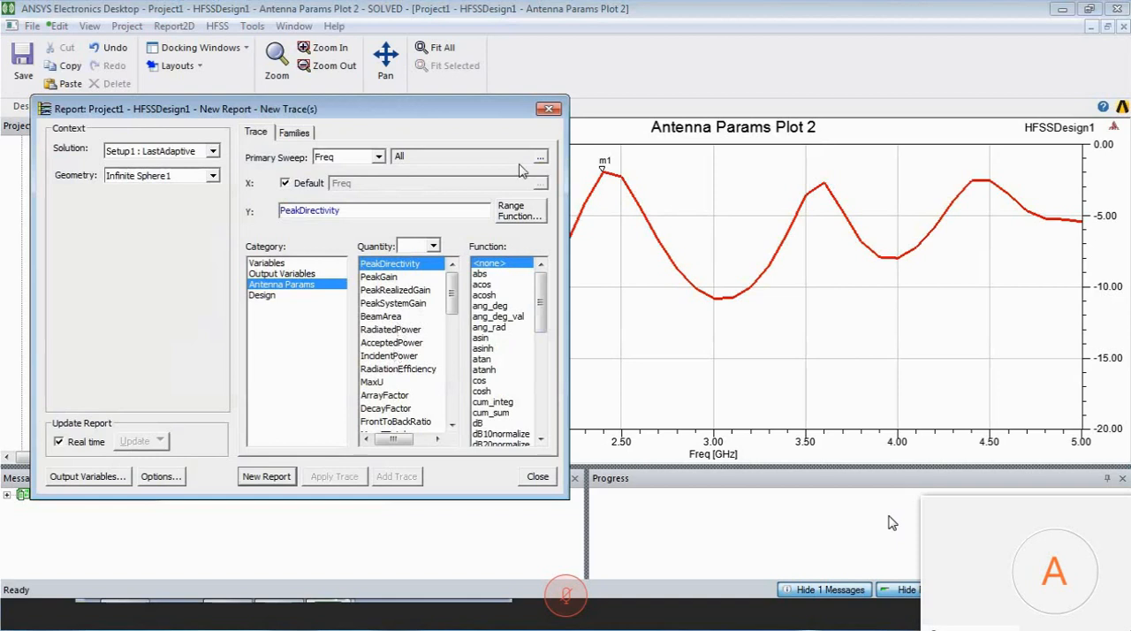
pyautogui.click(549, 110)
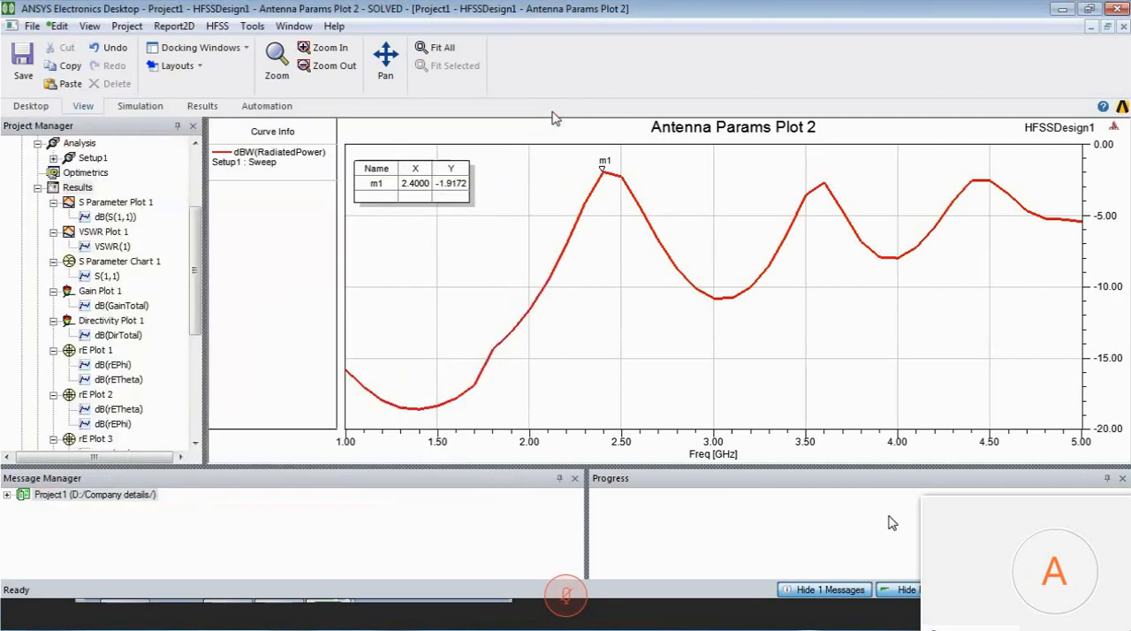
# - Return from Antenna Params Plot 2 to the 3D model of HFSSDesign1
pyautogui.moveTo(196, 226); pyautogui.dragTo(198, 168)
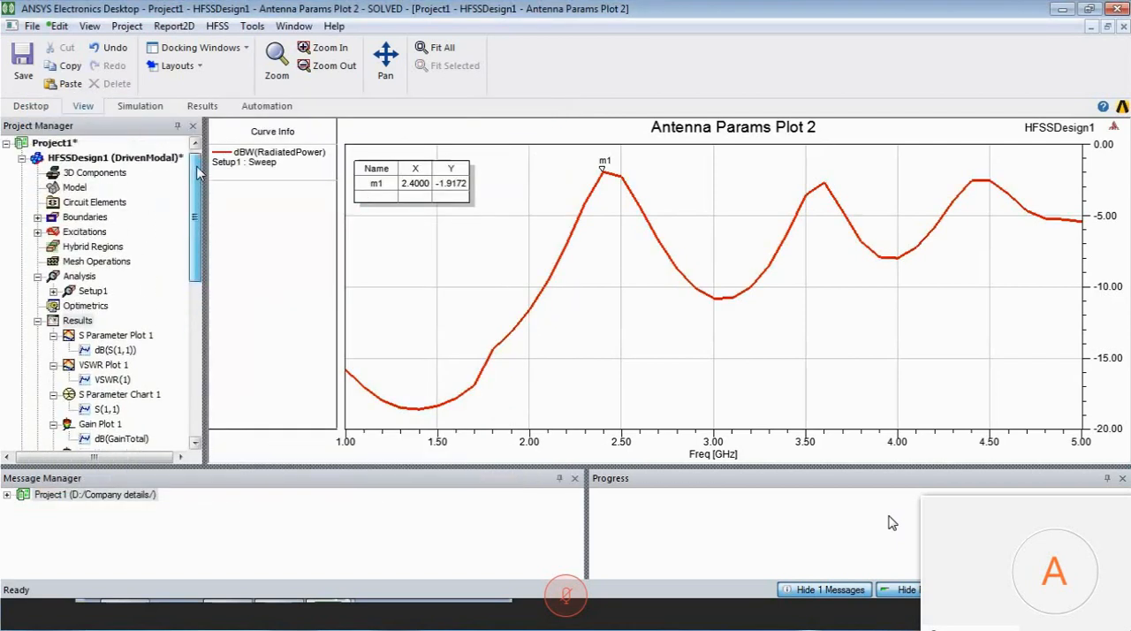
pyautogui.click(166, 158)
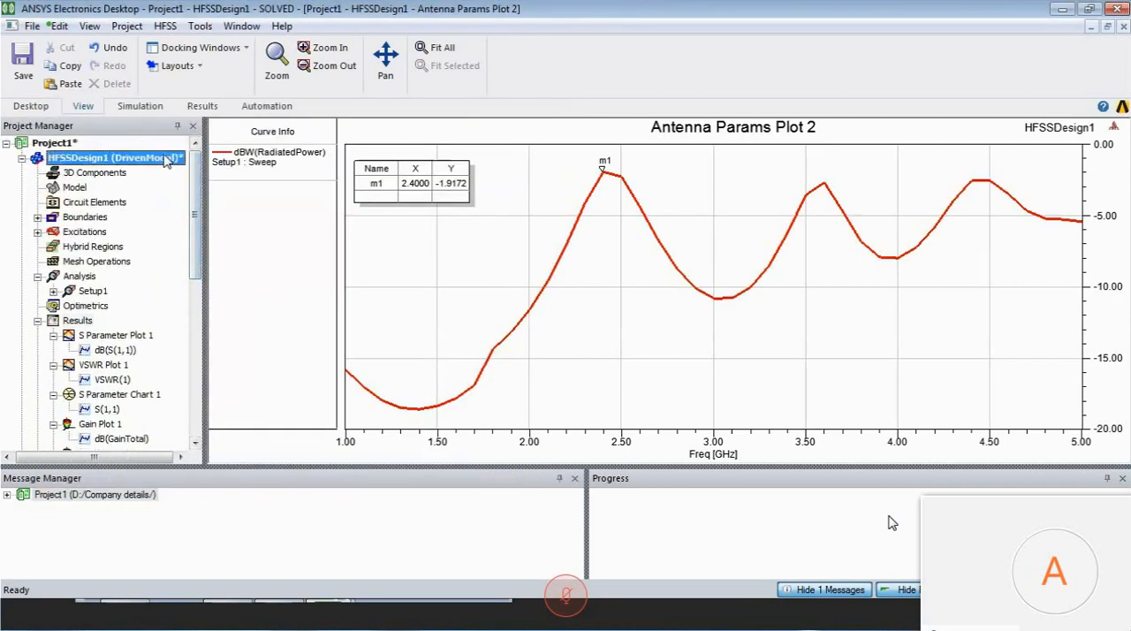
pyautogui.doubleClick(166, 158)
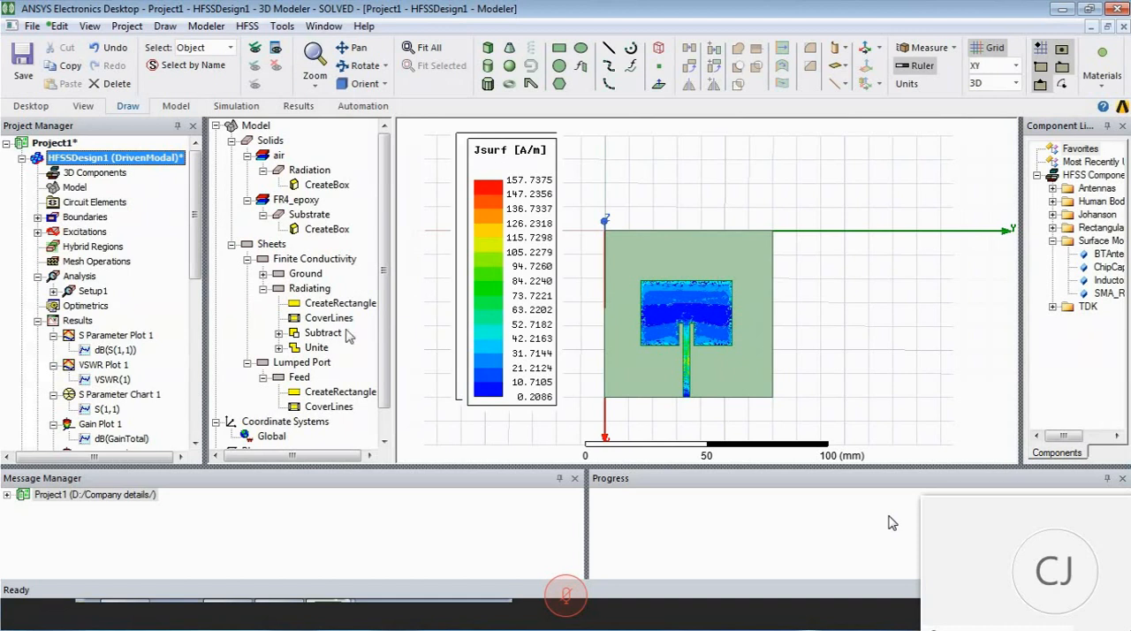
# - Set up a far-field radiation pattern report of dB(GainPhi) for Setup1 : Sweep on Infinite Sphere1 with Phi as primary sweep
pyautogui.rightClick(89, 323)
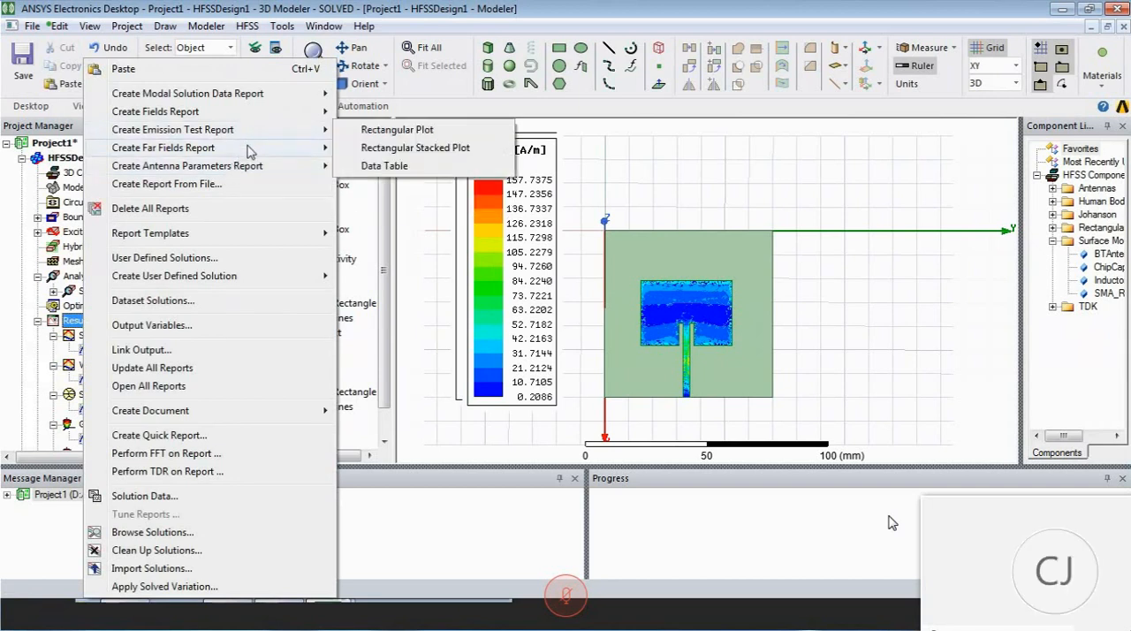
pyautogui.moveTo(250, 151)
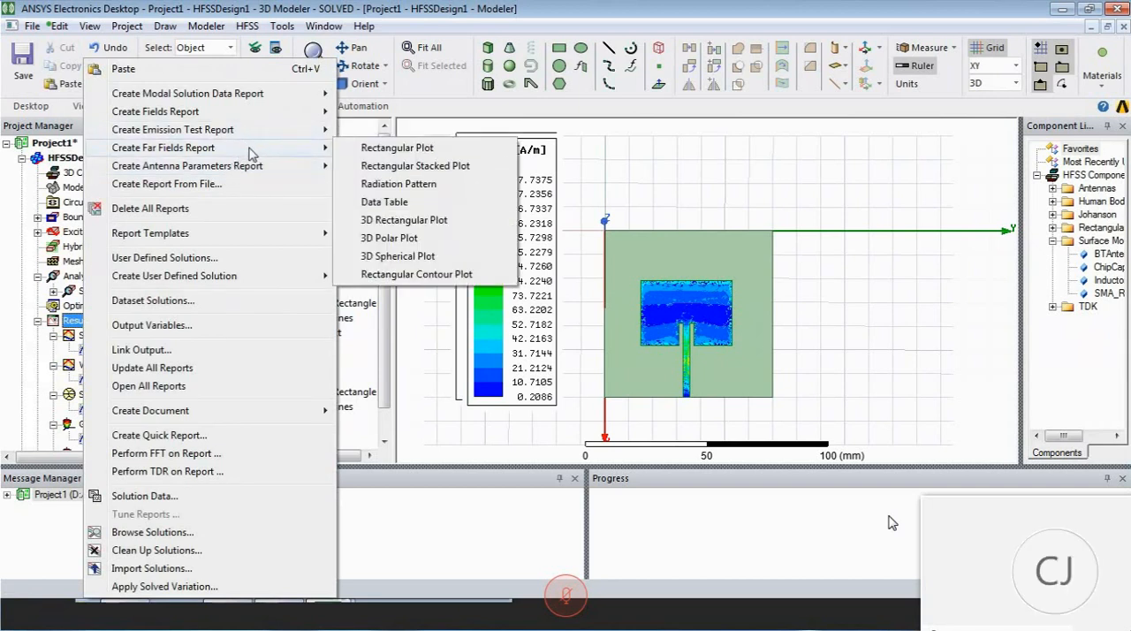
pyautogui.click(378, 187)
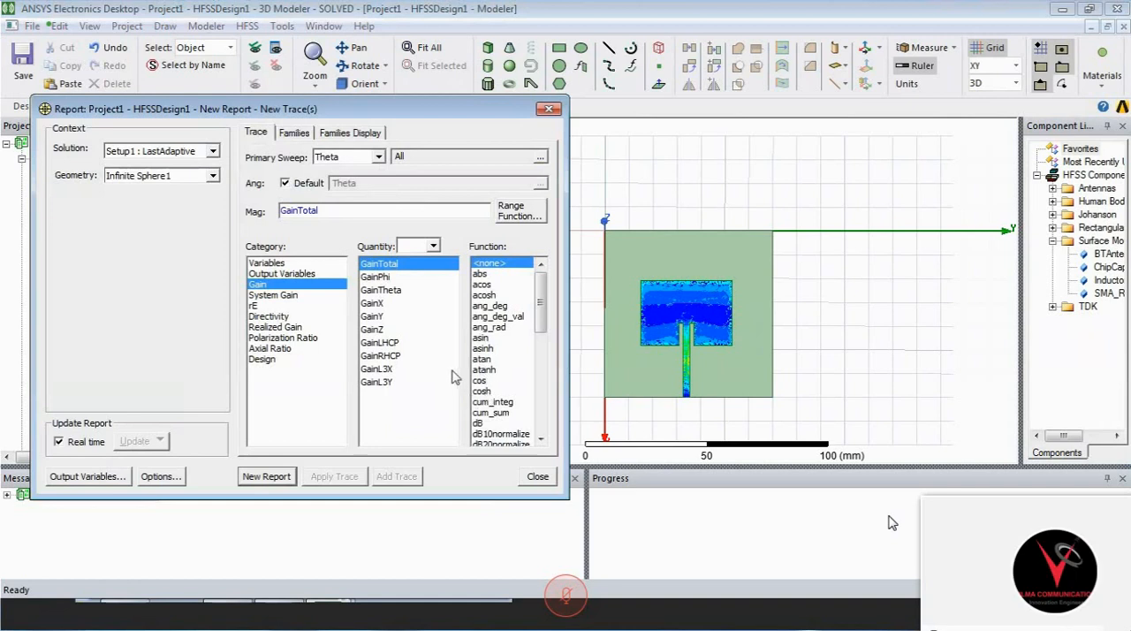
pyautogui.click(213, 152)
pyautogui.click(209, 178)
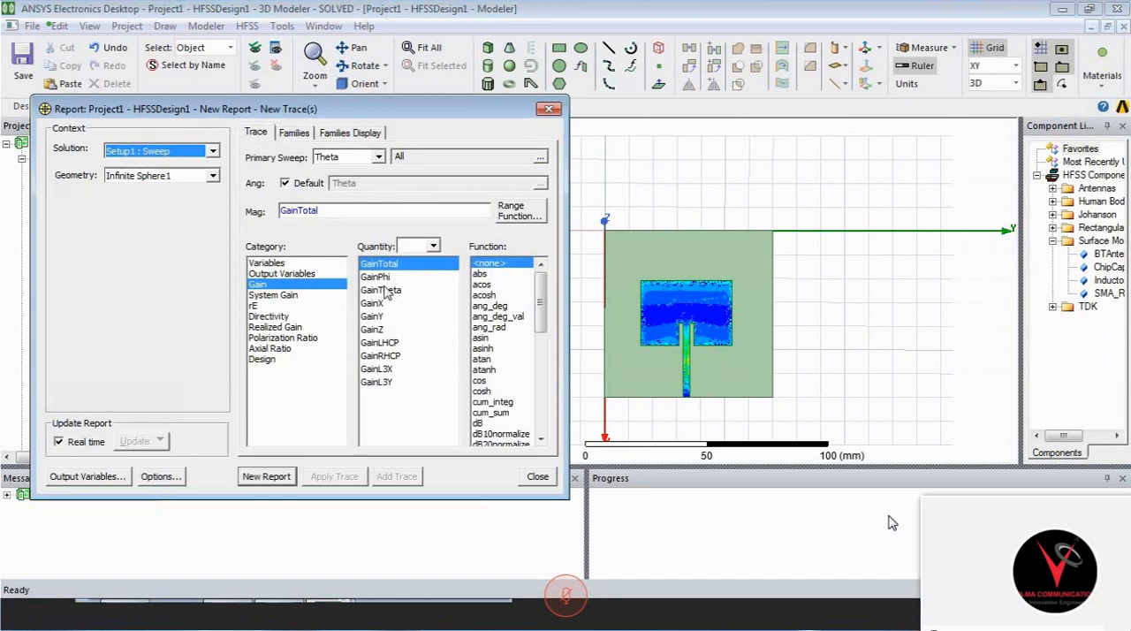
pyautogui.click(380, 277)
pyautogui.click(482, 359)
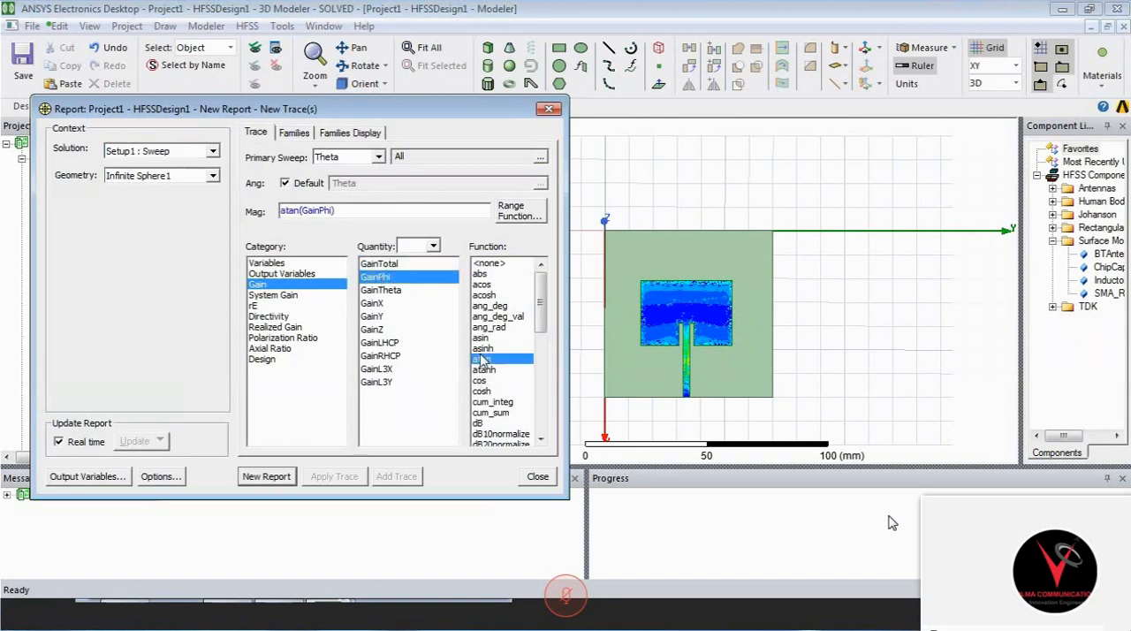
pyautogui.press('d')
pyautogui.click(344, 158)
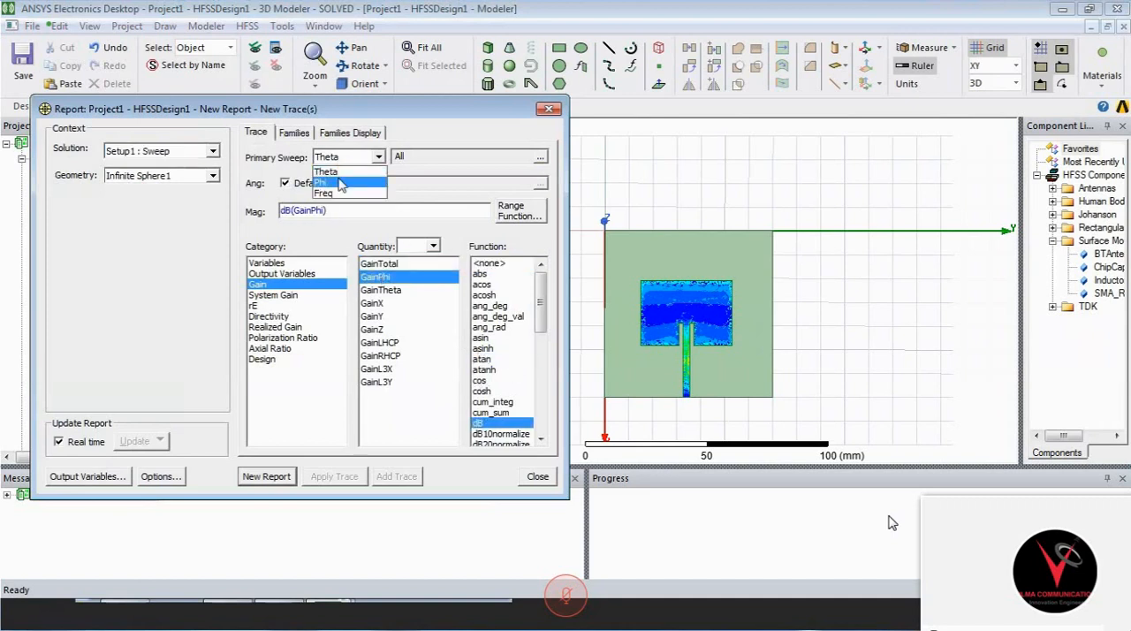
pyautogui.click(340, 173)
# - Restrict the frequency in the radiation pattern report's families to 2.4GHz
pyautogui.click(298, 133)
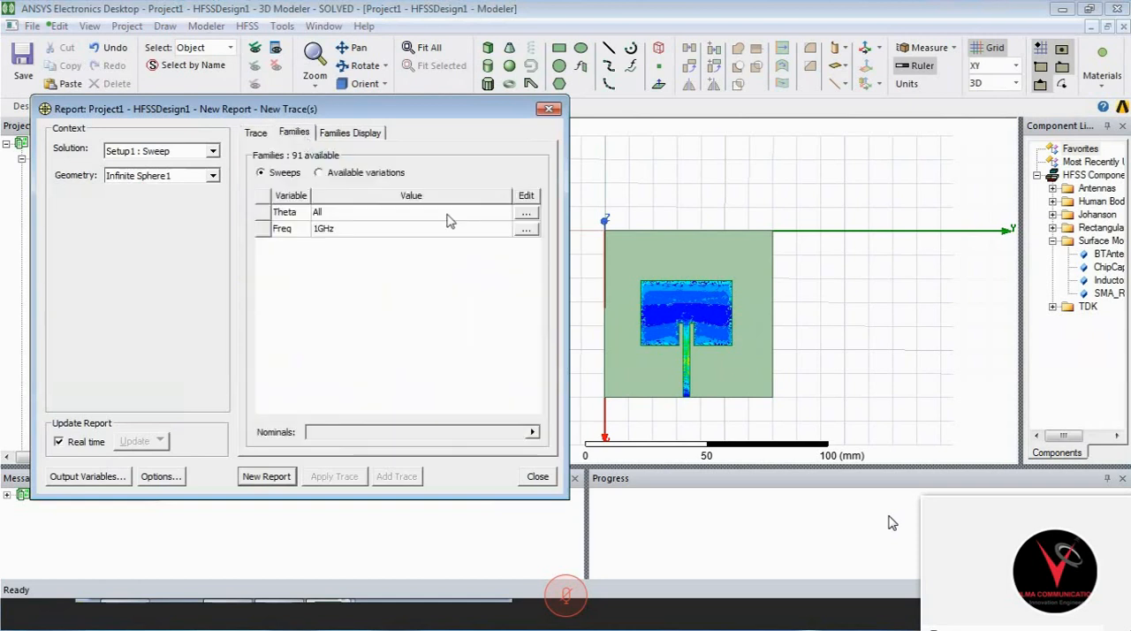
pyautogui.click(525, 232)
pyautogui.click(571, 312)
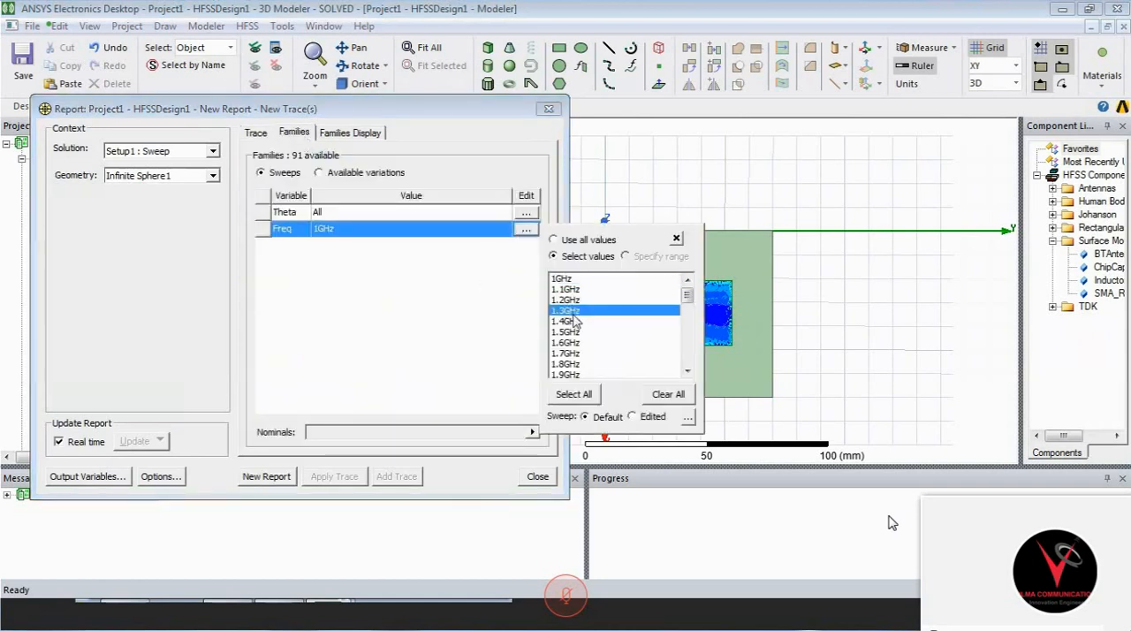
pyautogui.press('Down')
pyautogui.press('Down')
pyautogui.press('Down')
pyautogui.press('Down')
pyautogui.press('Down')
pyautogui.press('Down')
pyautogui.press('Down')
pyautogui.press('Down')
pyautogui.press('Down')
pyautogui.press('Down')
pyautogui.press('Down')
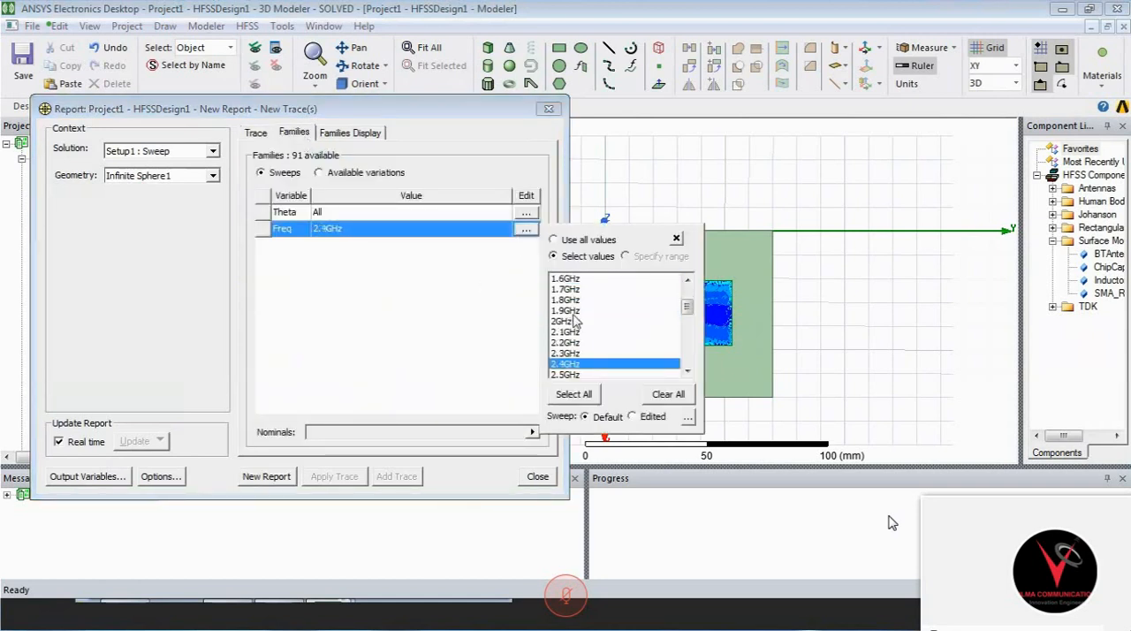
pyautogui.click(447, 328)
# - Restrict Theta to 90deg in the families, create the dB(GainPhi) radiation pattern and close the report setup
pyautogui.click(527, 216)
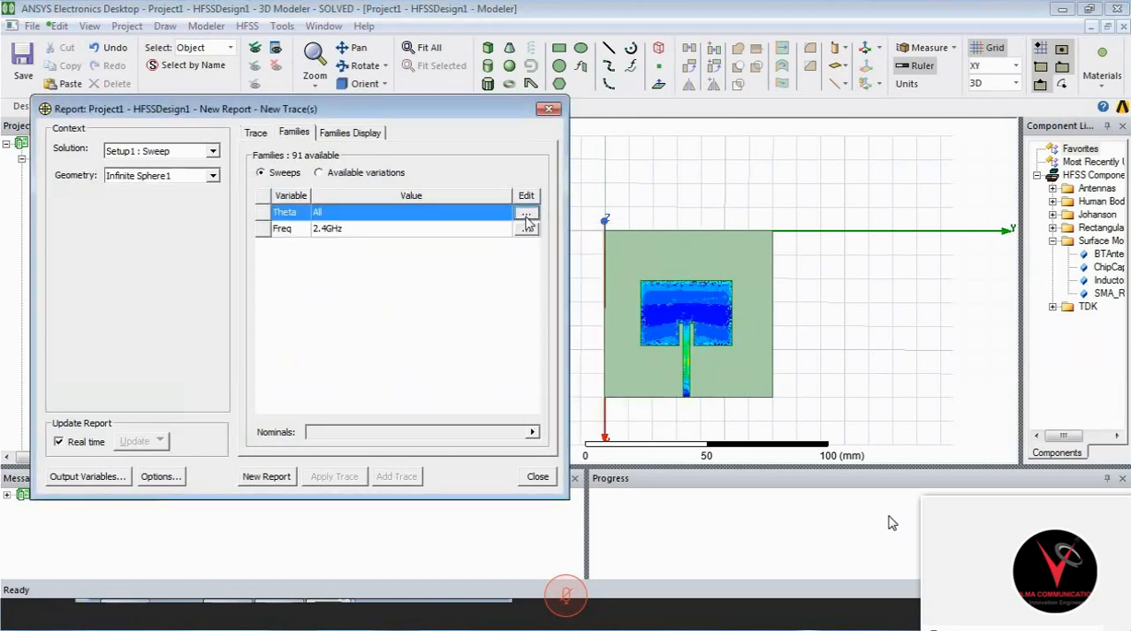
pyautogui.click(560, 306)
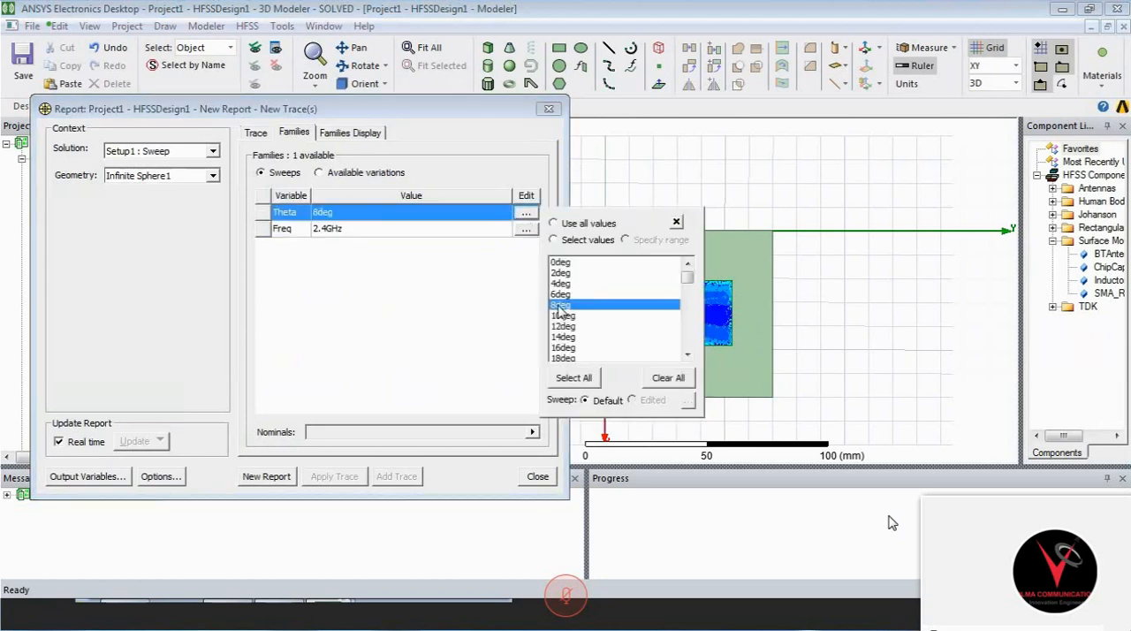
pyautogui.press('Down')
pyautogui.press('Down')
pyautogui.press('Down')
pyautogui.press('Down')
pyautogui.press('Down')
pyautogui.press('Down')
pyautogui.press('Down')
pyautogui.press('Down')
pyautogui.press('Down')
pyautogui.press('Down')
pyautogui.press('Down')
pyautogui.press('Down')
pyautogui.press('Down')
pyautogui.press('Down')
pyautogui.press('Down')
pyautogui.press('Down')
pyautogui.press('Down')
pyautogui.press('Down')
pyautogui.press('Down')
pyautogui.press('Down')
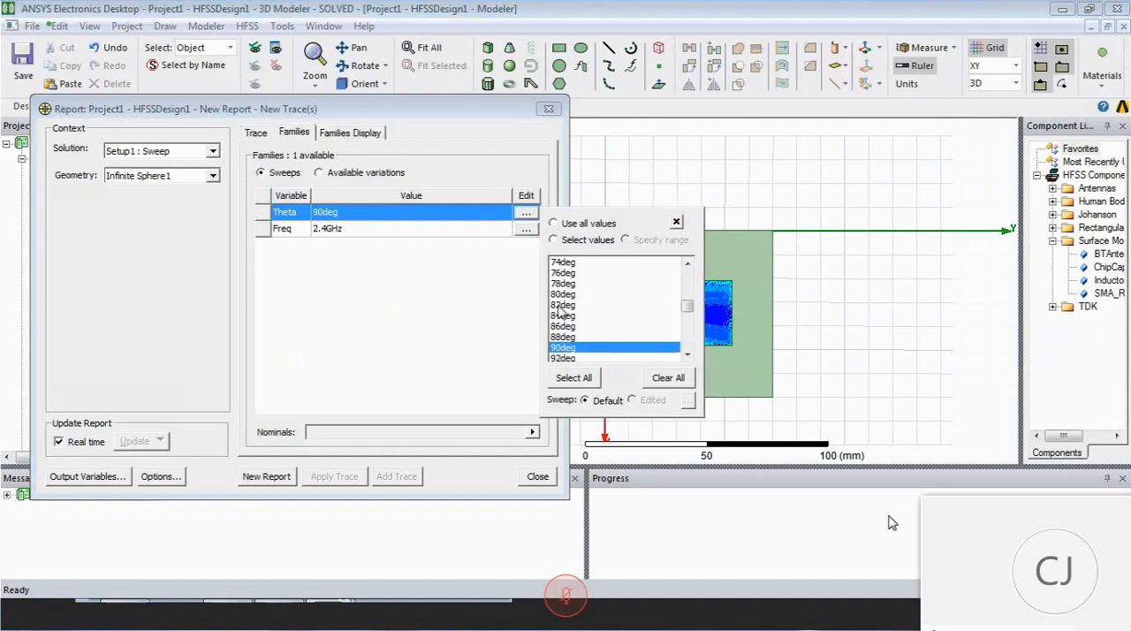
pyautogui.click(438, 391)
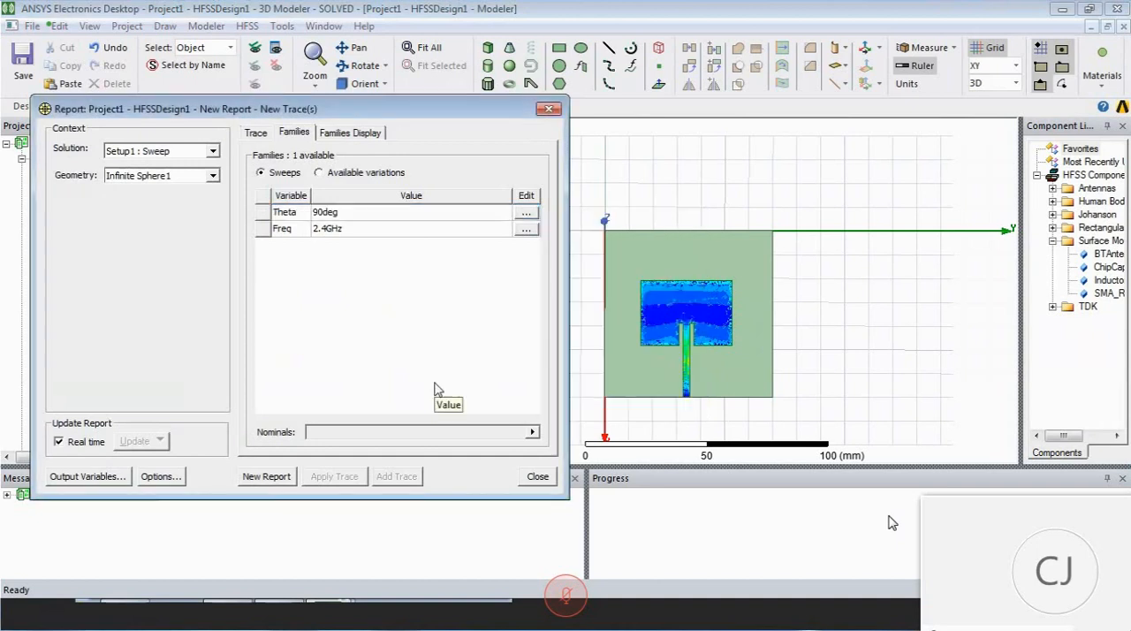
pyautogui.click(264, 477)
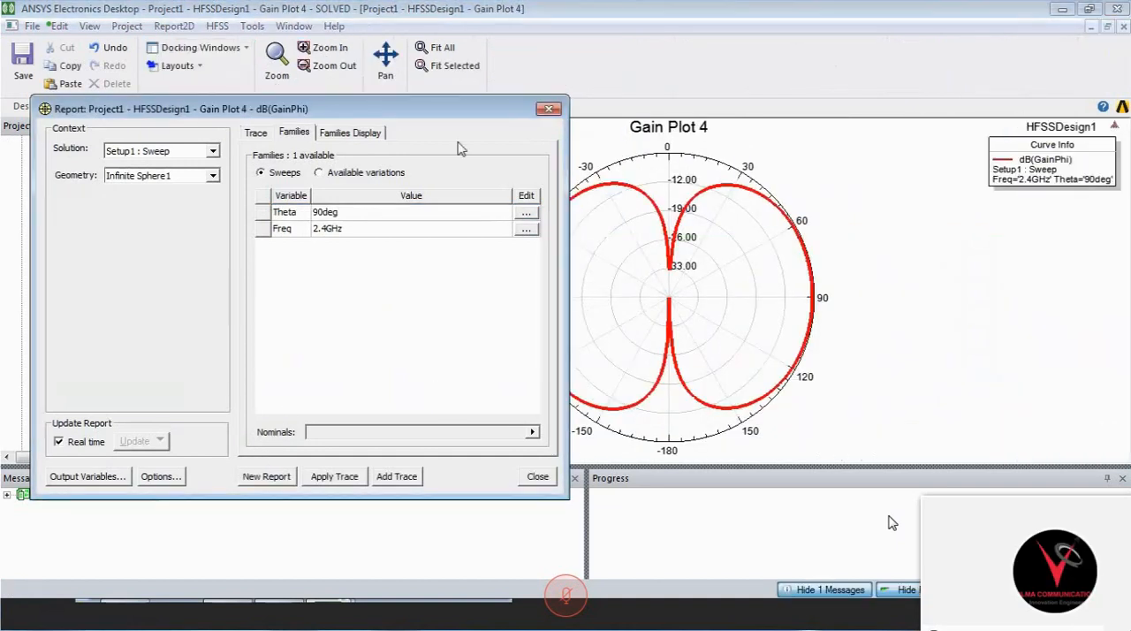
pyautogui.click(547, 110)
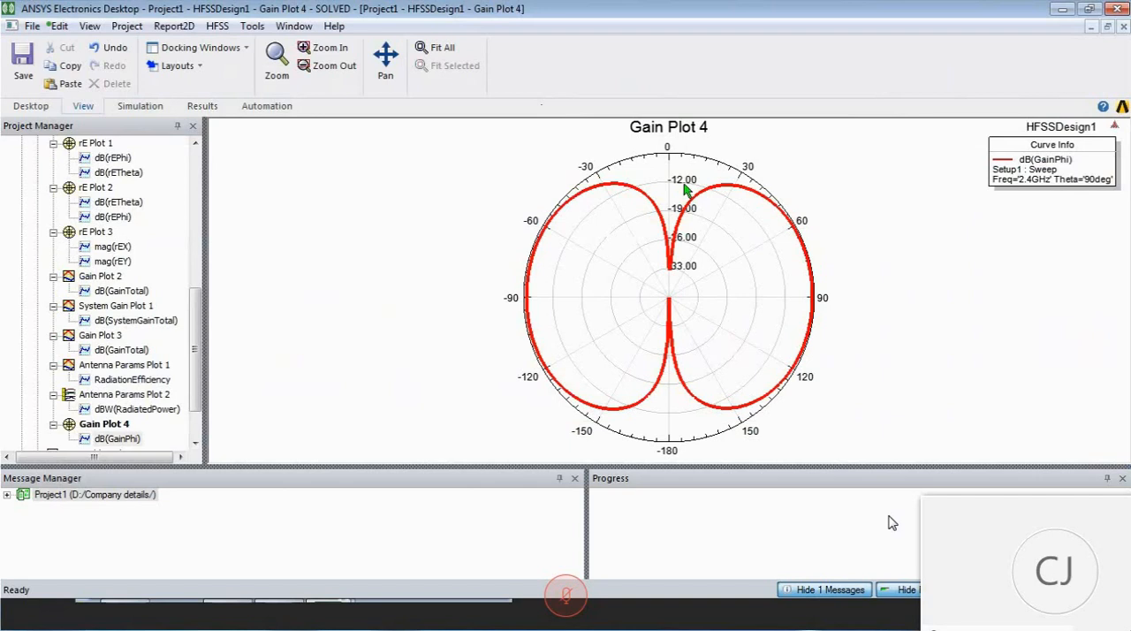
# - Place a marker on the dB(GainPhi) curve at 90 degrees in Gain Plot 4
pyautogui.rightClick(866, 242)
pyautogui.moveTo(895, 250)
pyautogui.click(707, 245)
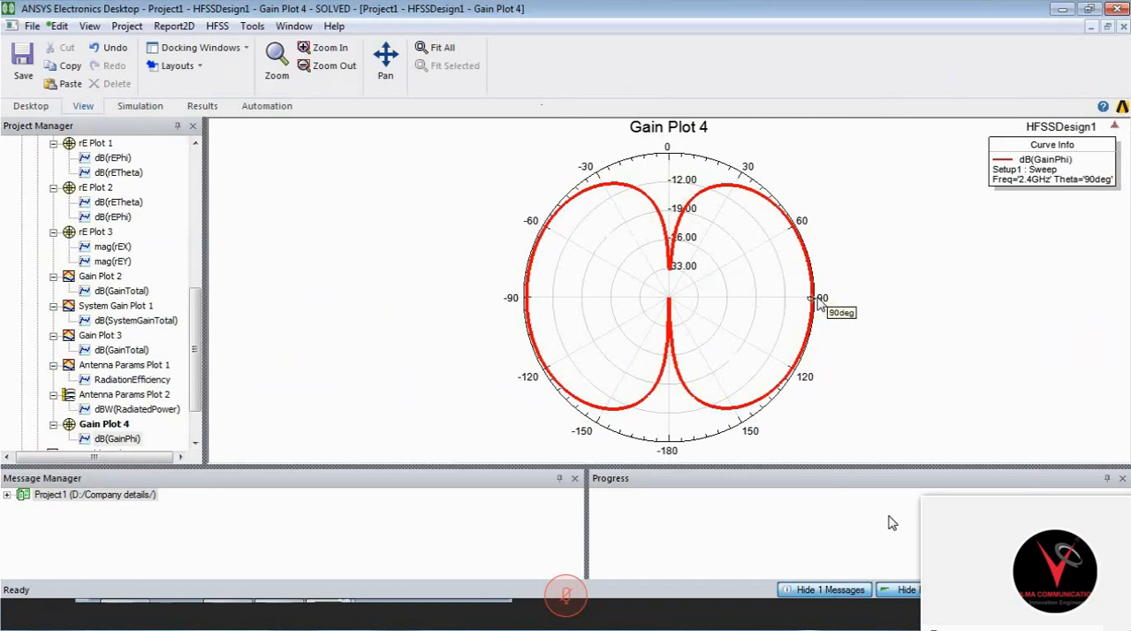
pyautogui.click(820, 304)
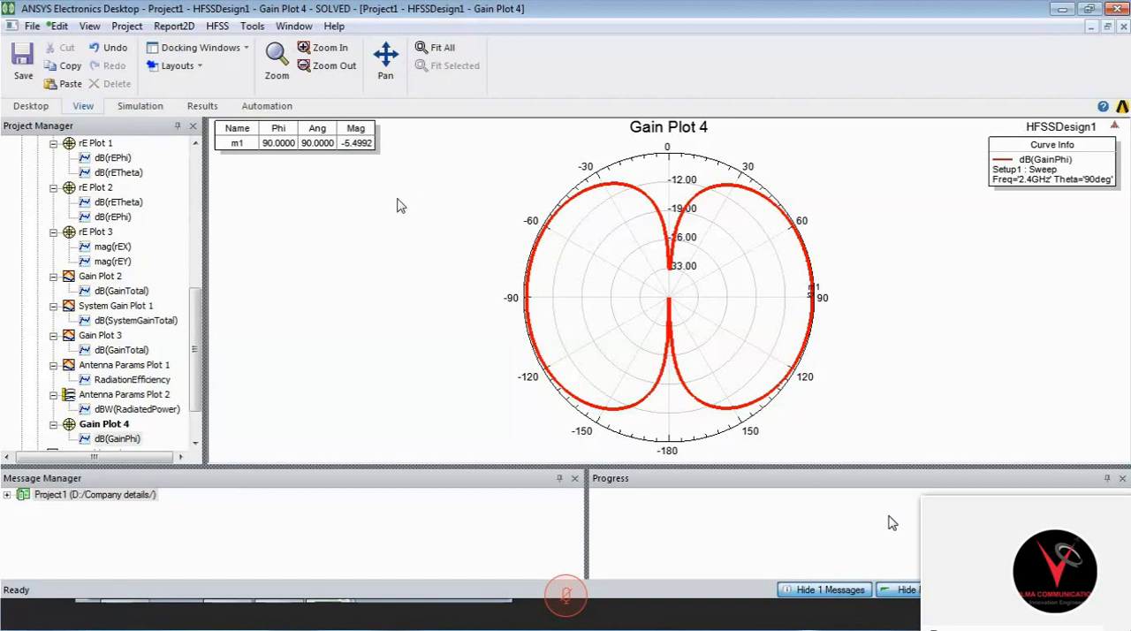
# - Add a dB(GainTheta) trace to Gain Plot 4 alongside dB(GainPhi) and close the report setup
pyautogui.rightClick(118, 424)
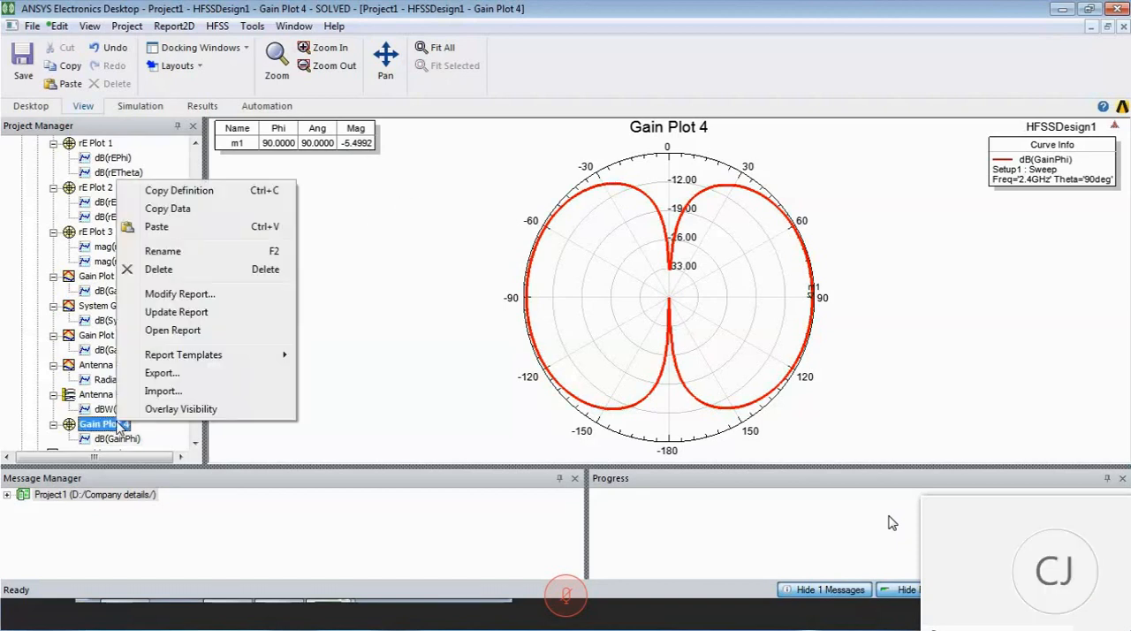
pyautogui.doubleClick(120, 442)
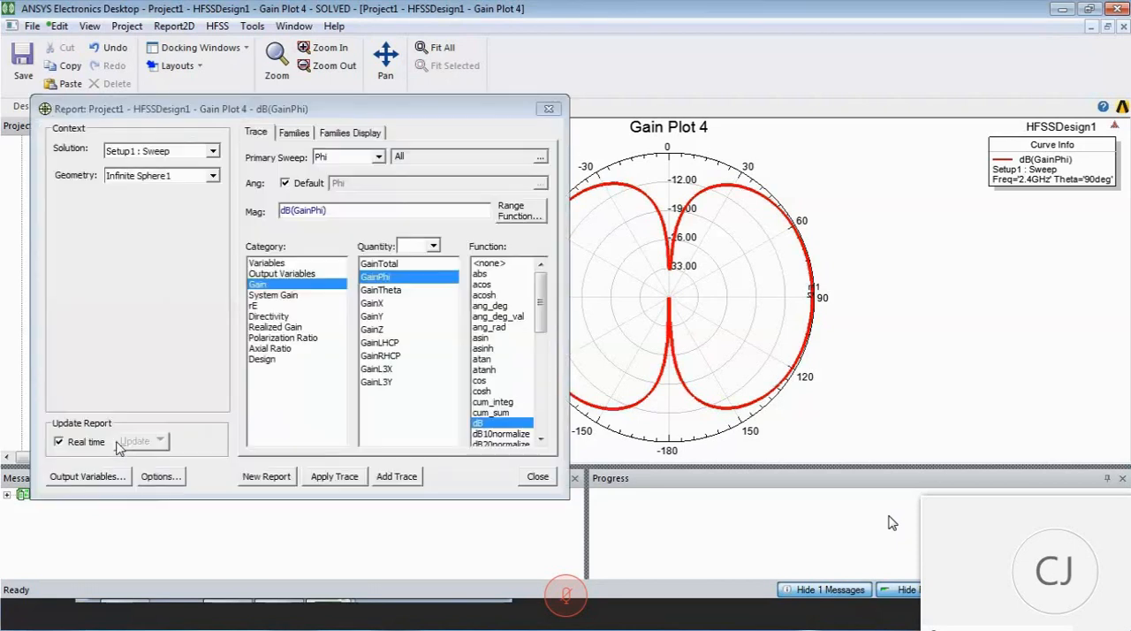
pyautogui.click(380, 290)
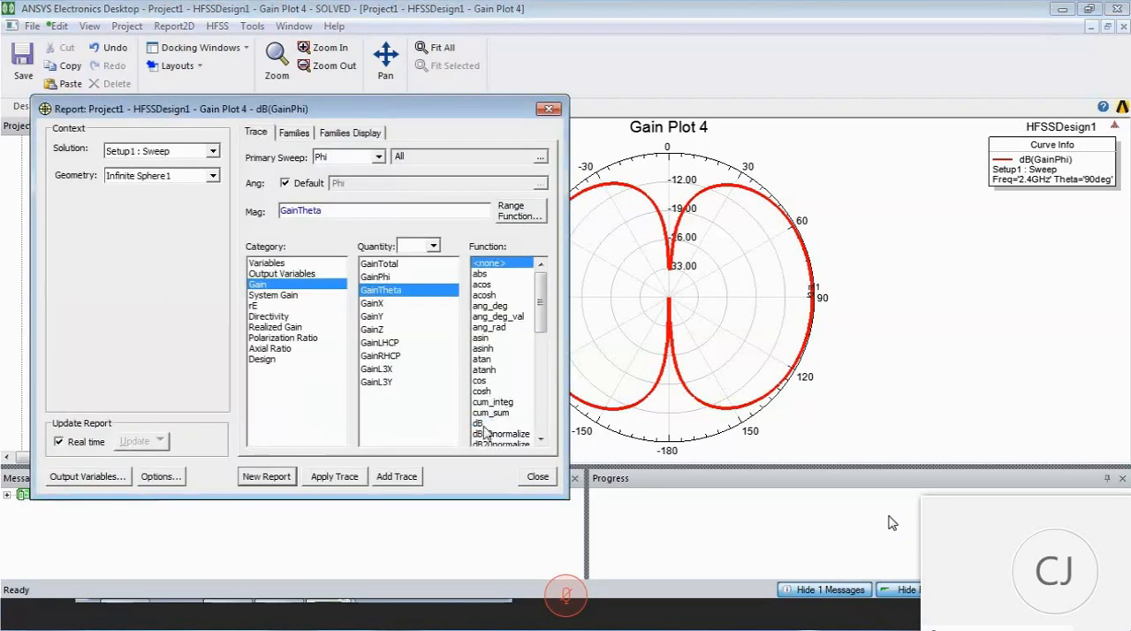
pyautogui.click(483, 424)
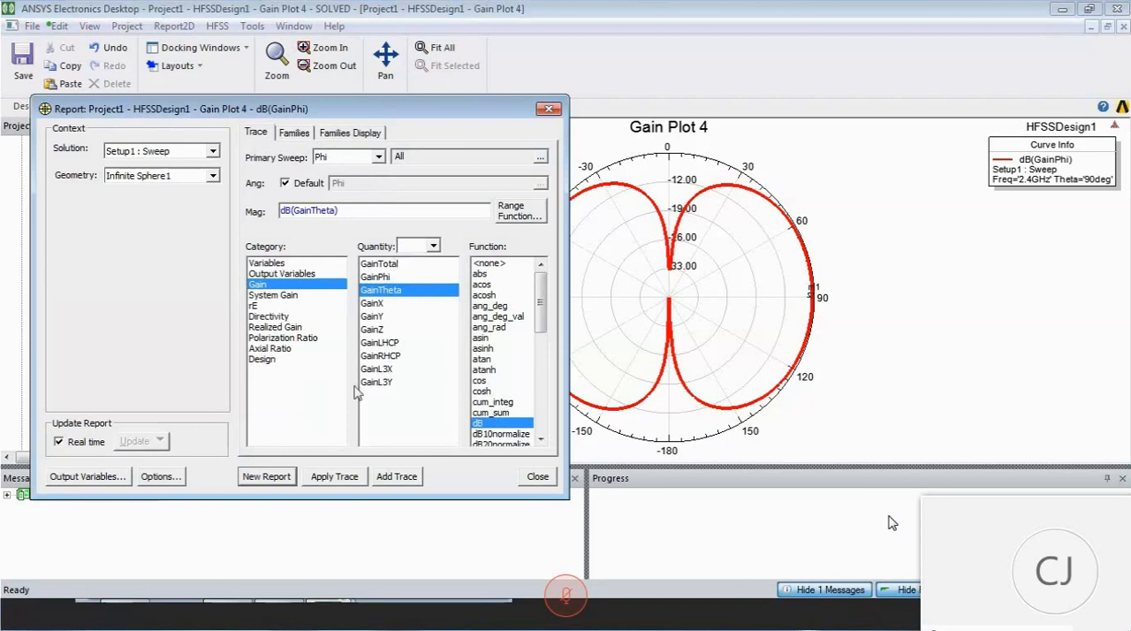
pyautogui.click(399, 473)
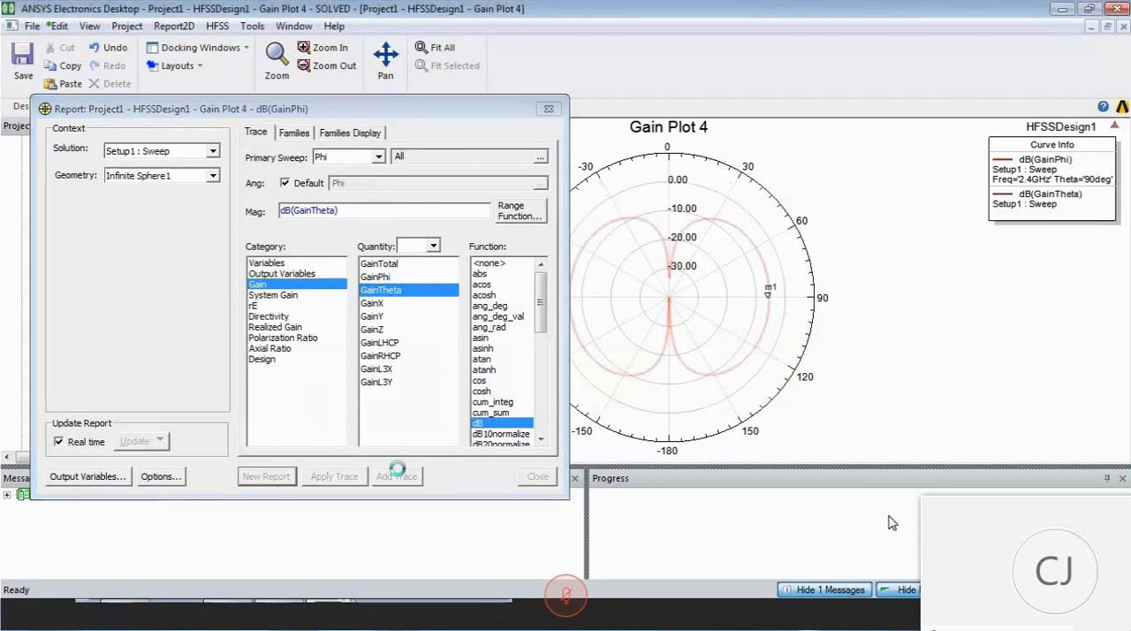
pyautogui.click(547, 109)
# - Place a marker on the dB(GainTheta) curve at 0 degrees in Gain Plot 4
pyautogui.rightClick(820, 184)
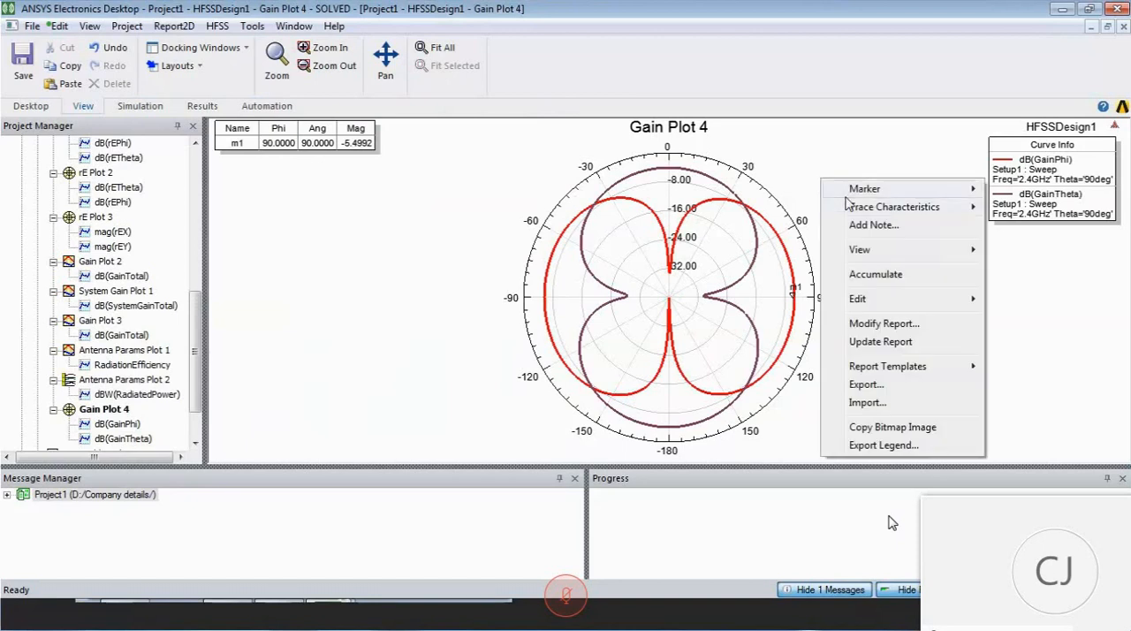
pyautogui.moveTo(853, 191)
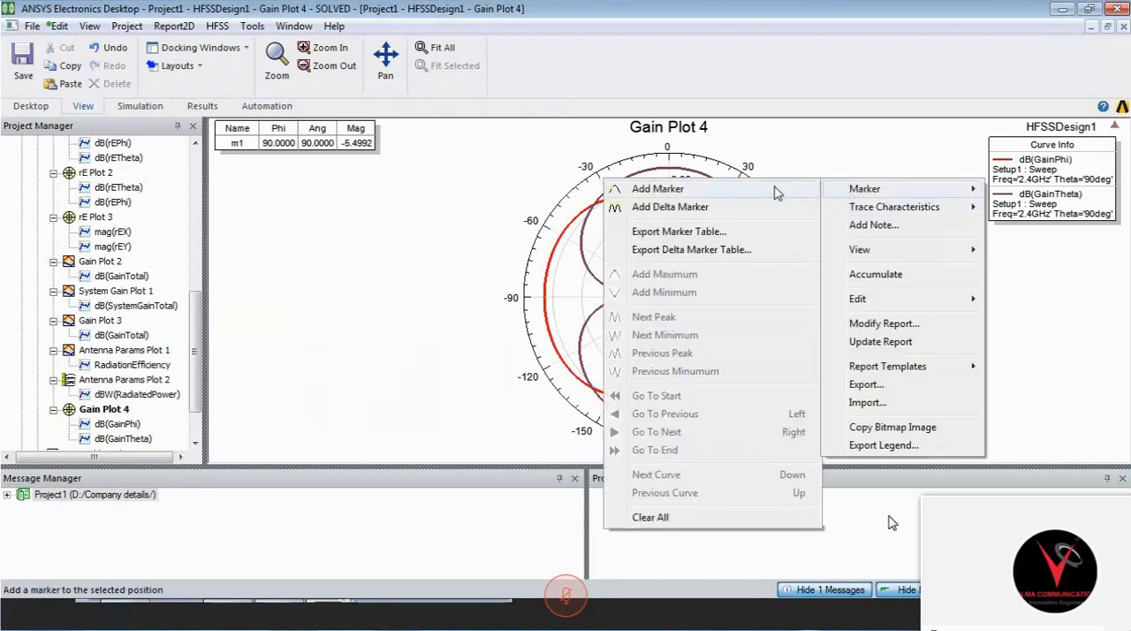
pyautogui.click(776, 192)
pyautogui.click(670, 171)
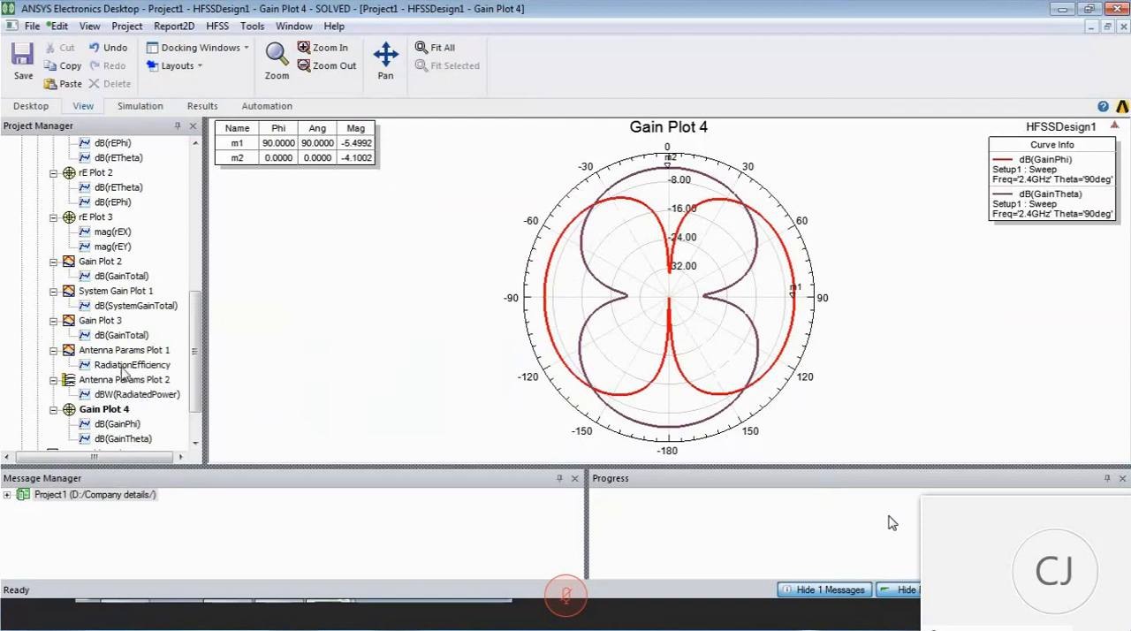
# - Set up a new far-field radiation pattern report of dB(GainTotal) for Setup1 : LastAdaptive on Infinite Sphere1 with Phi as primary sweep
pyautogui.moveTo(196, 378); pyautogui.dragTo(203, 246)
pyautogui.click(80, 231)
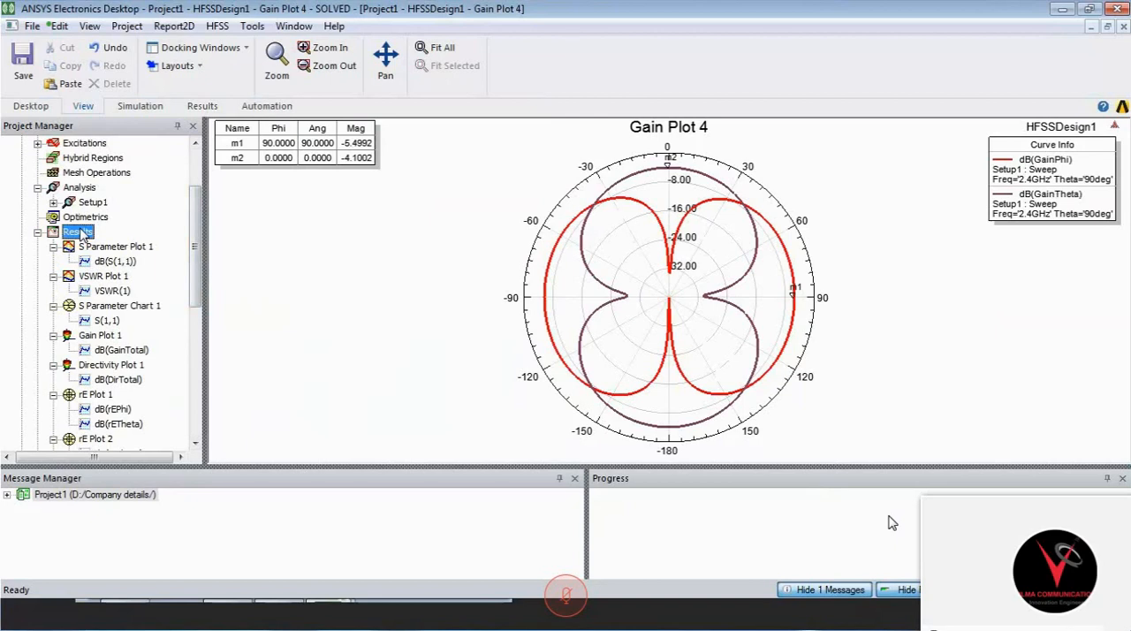
pyautogui.rightClick(80, 231)
pyautogui.moveTo(272, 150)
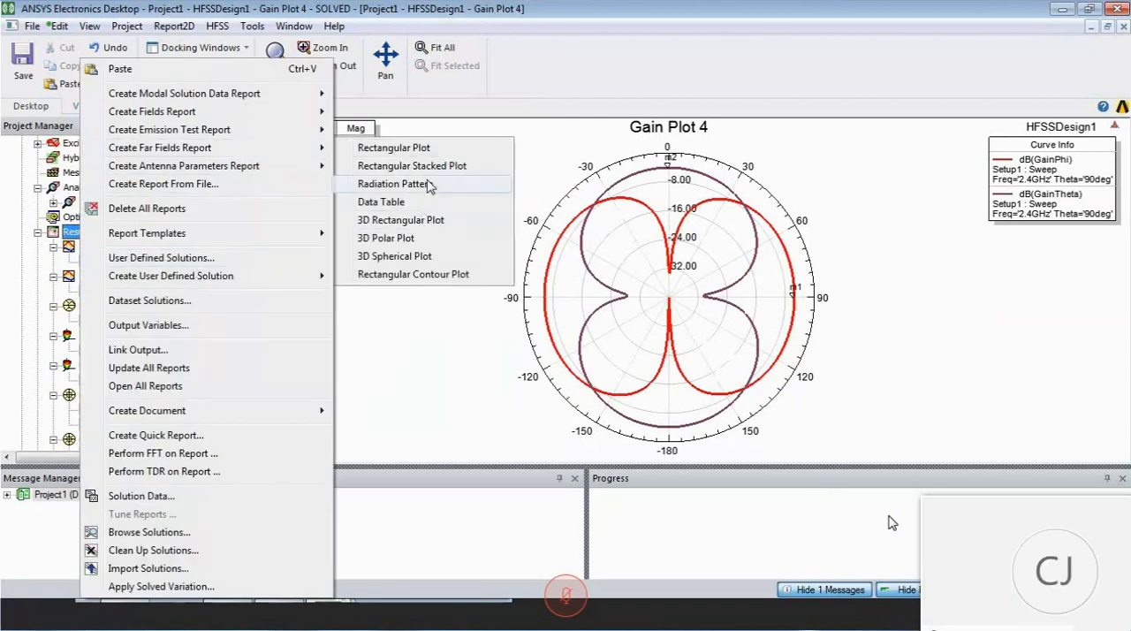
pyautogui.click(428, 186)
pyautogui.click(375, 156)
pyautogui.click(370, 183)
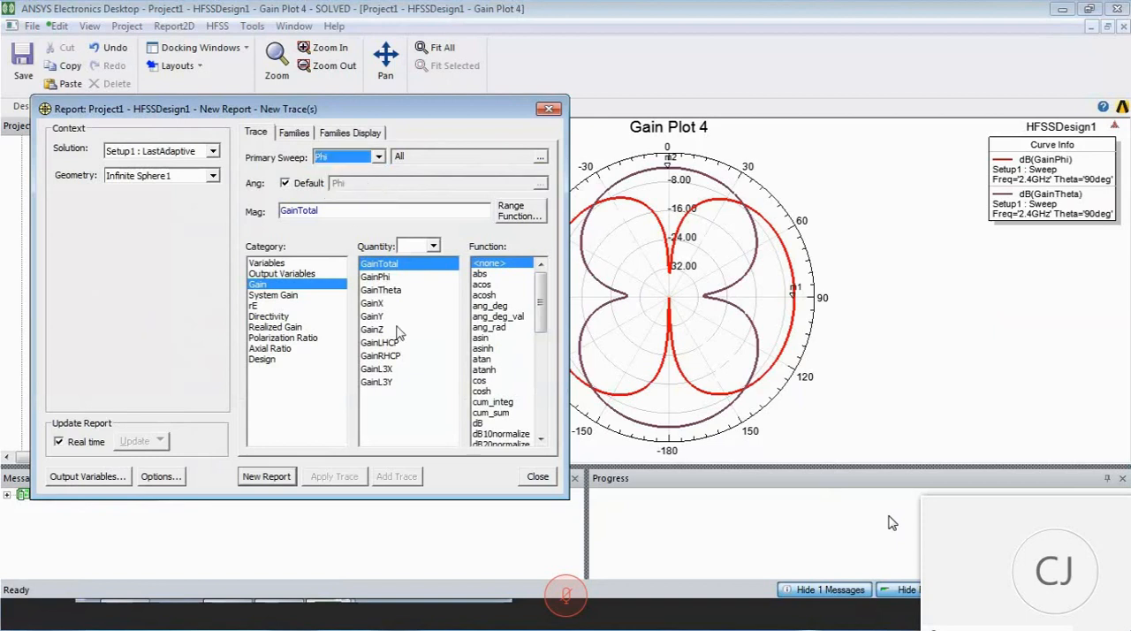
pyautogui.click(478, 423)
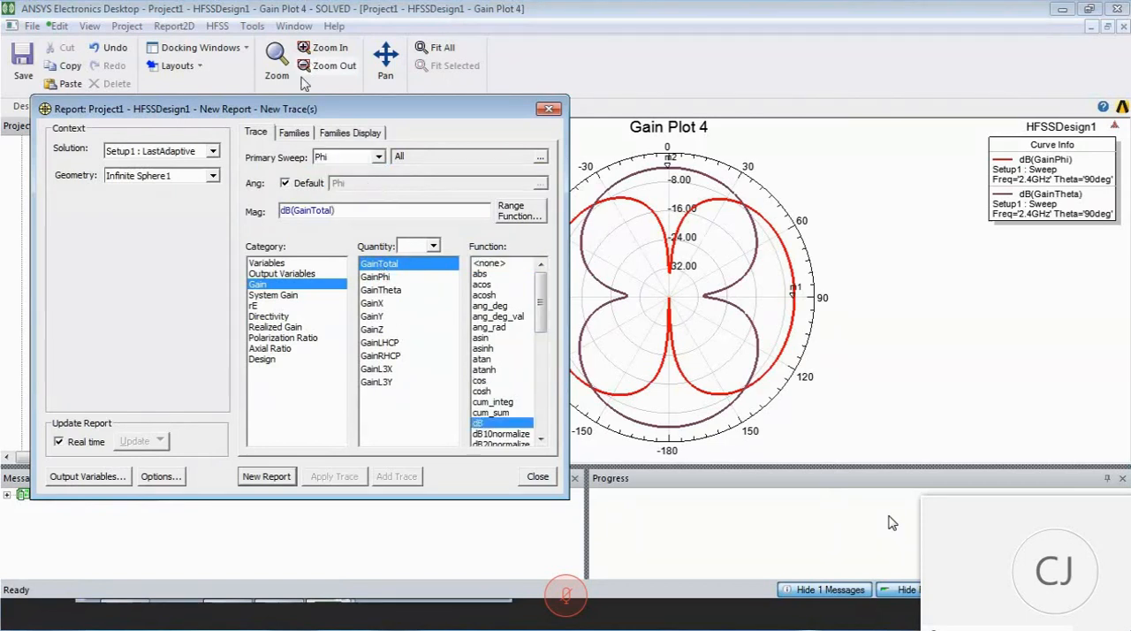
# - Restrict Theta to 0deg and 90deg in the new radiation pattern report's families
pyautogui.click(295, 133)
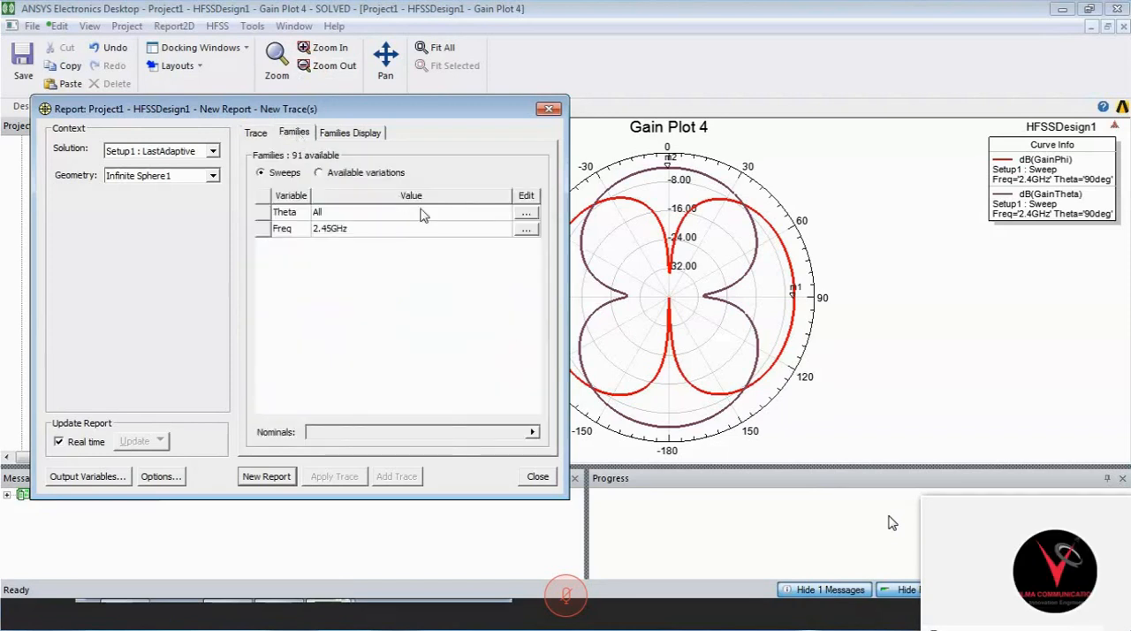
pyautogui.click(524, 215)
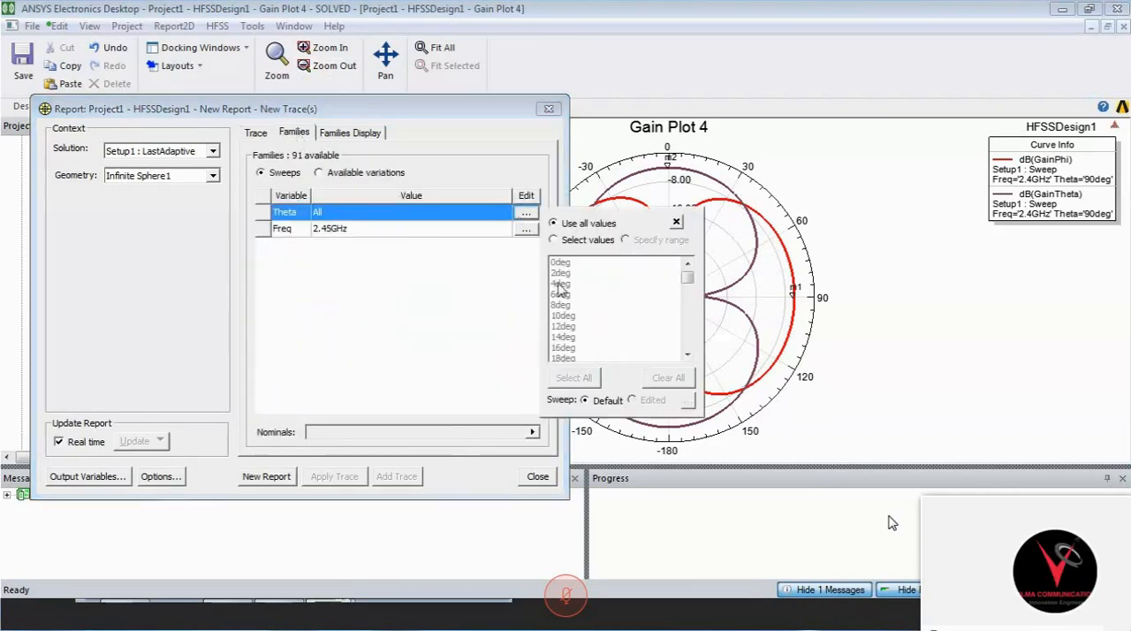
pyautogui.click(563, 265)
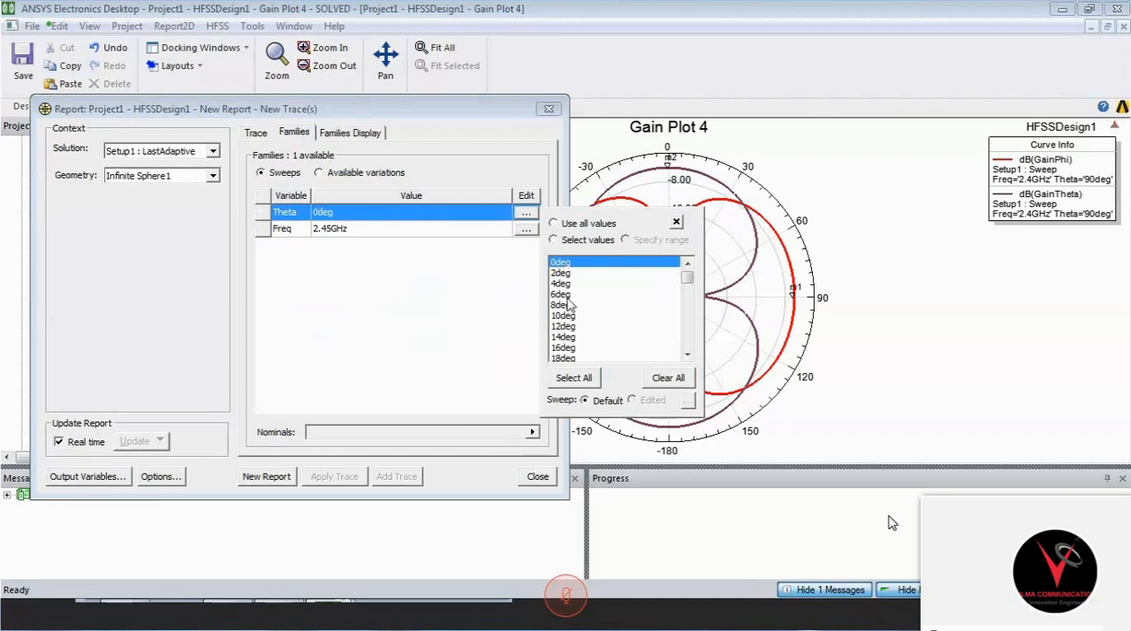
pyautogui.click(688, 354)
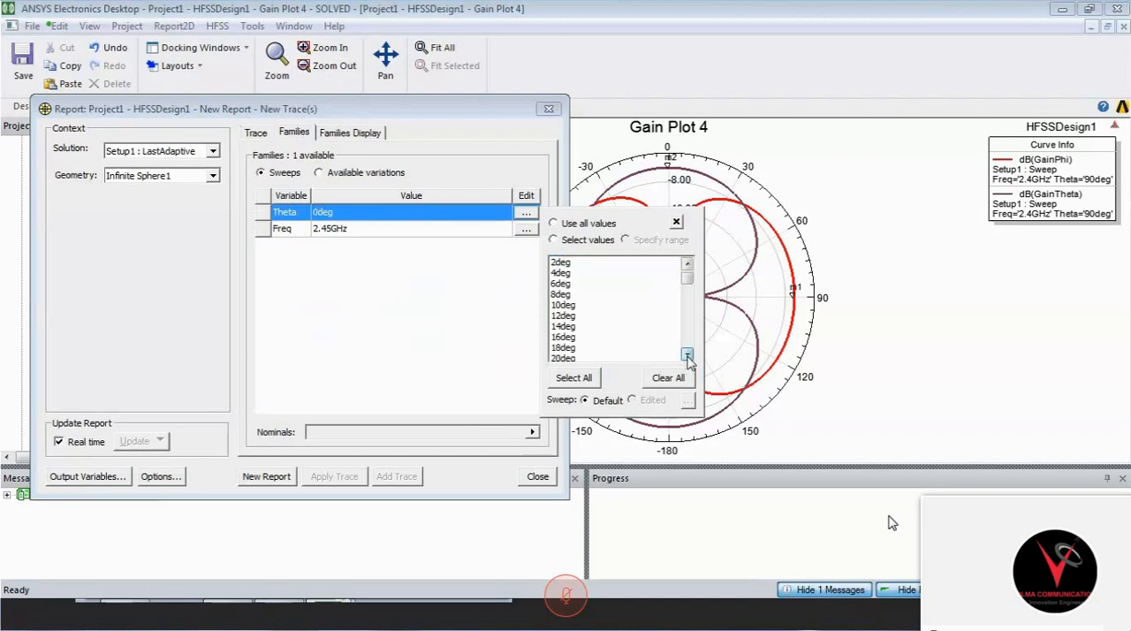
pyautogui.click(688, 353)
pyautogui.click(687, 354)
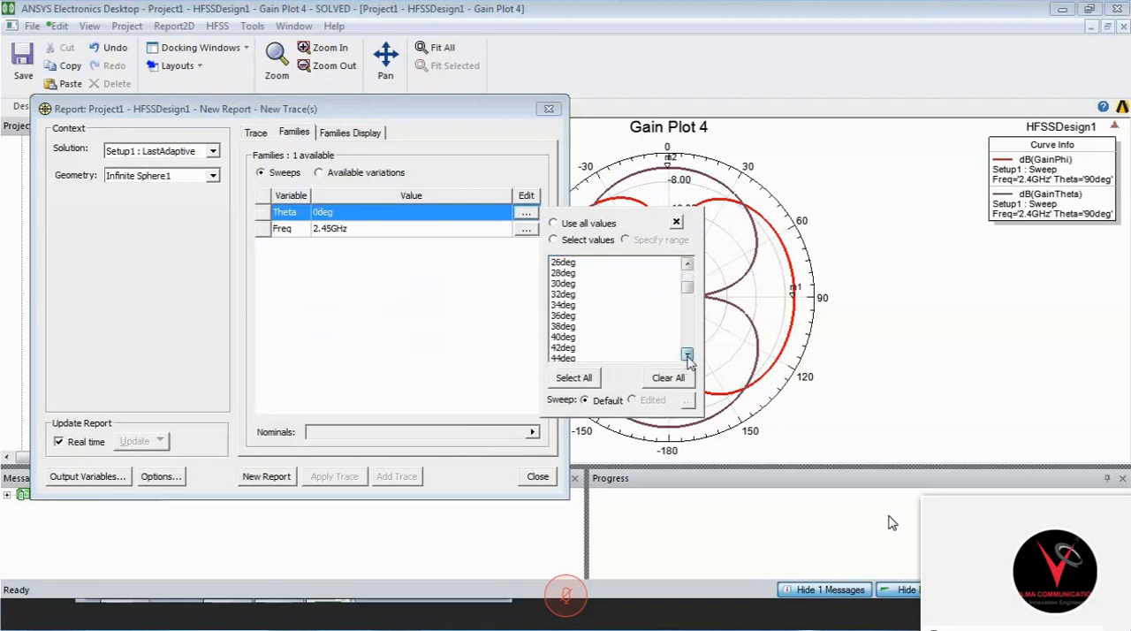
pyautogui.click(688, 354)
pyautogui.click(687, 353)
pyautogui.click(687, 354)
pyautogui.click(687, 353)
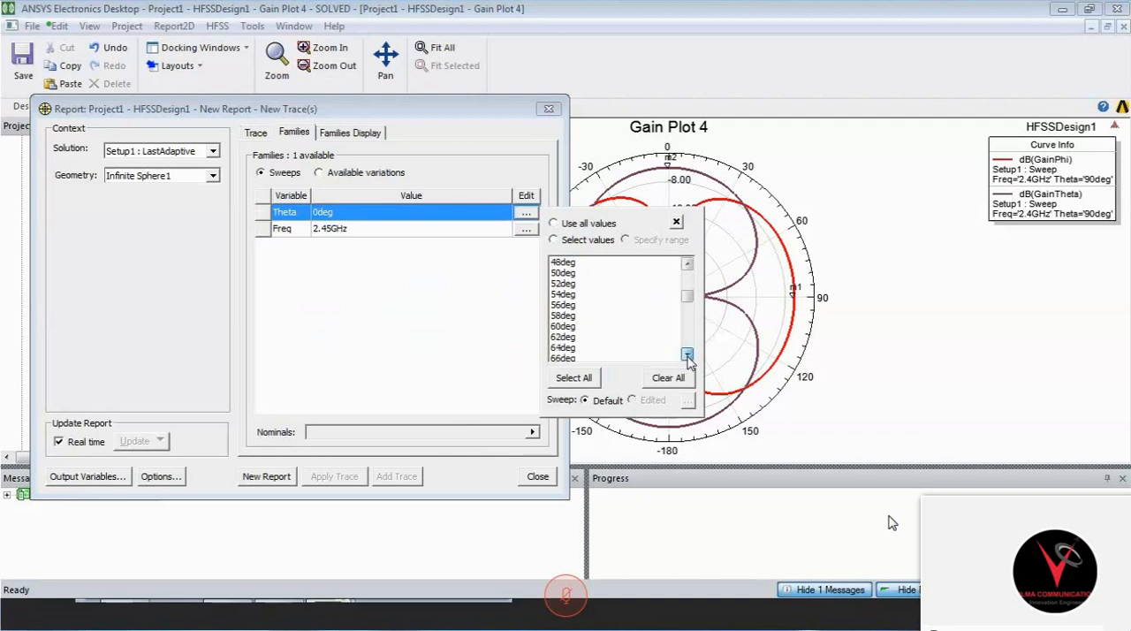
pyautogui.click(687, 353)
pyautogui.click(688, 353)
pyautogui.click(687, 356)
pyautogui.click(688, 356)
pyautogui.click(687, 356)
pyautogui.click(687, 356)
pyautogui.click(688, 356)
pyautogui.click(575, 337)
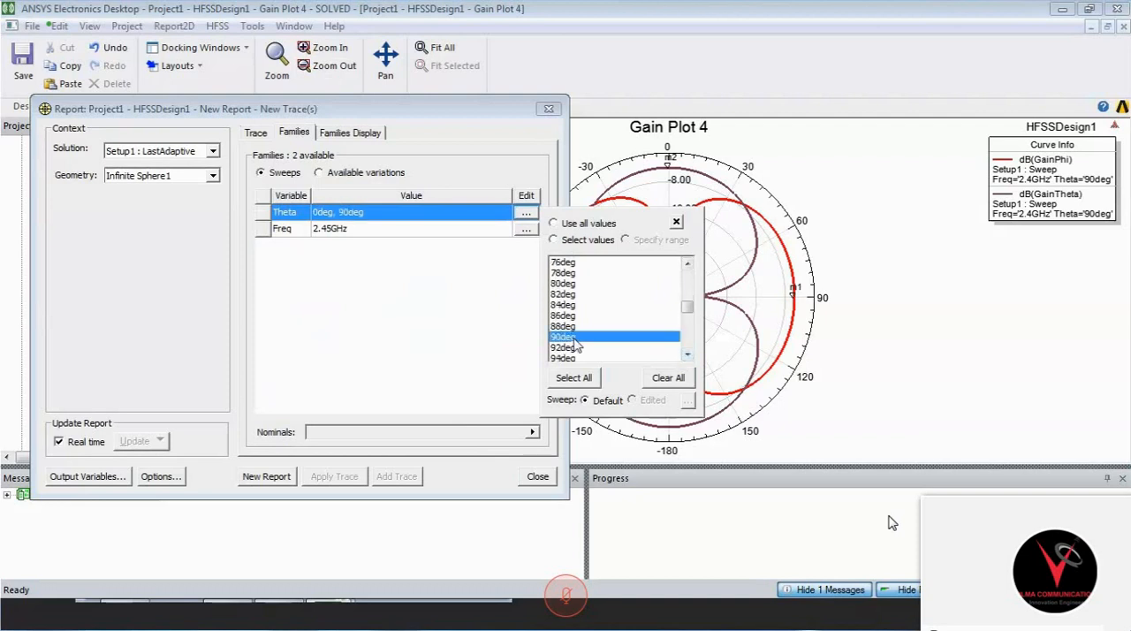
# - Include 180deg in the Theta values, create the dB(GainTotal) radiation pattern and close the report setup
pyautogui.click(687, 354)
pyautogui.click(688, 354)
pyautogui.moveTo(688, 355); pyautogui.dragTo(688, 355)
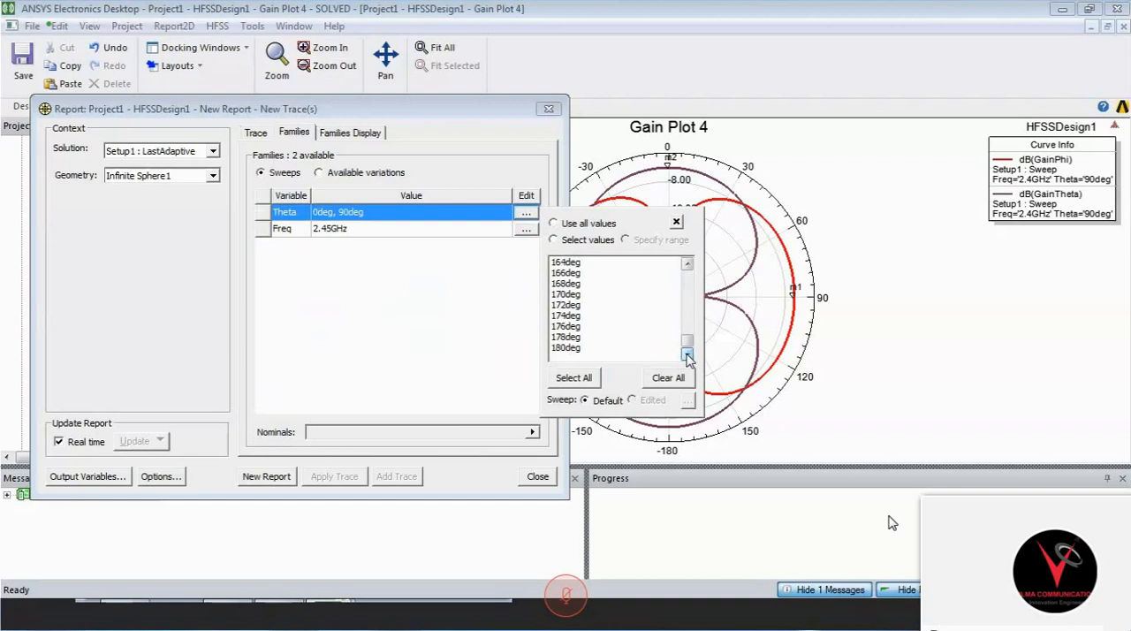
pyautogui.click(567, 349)
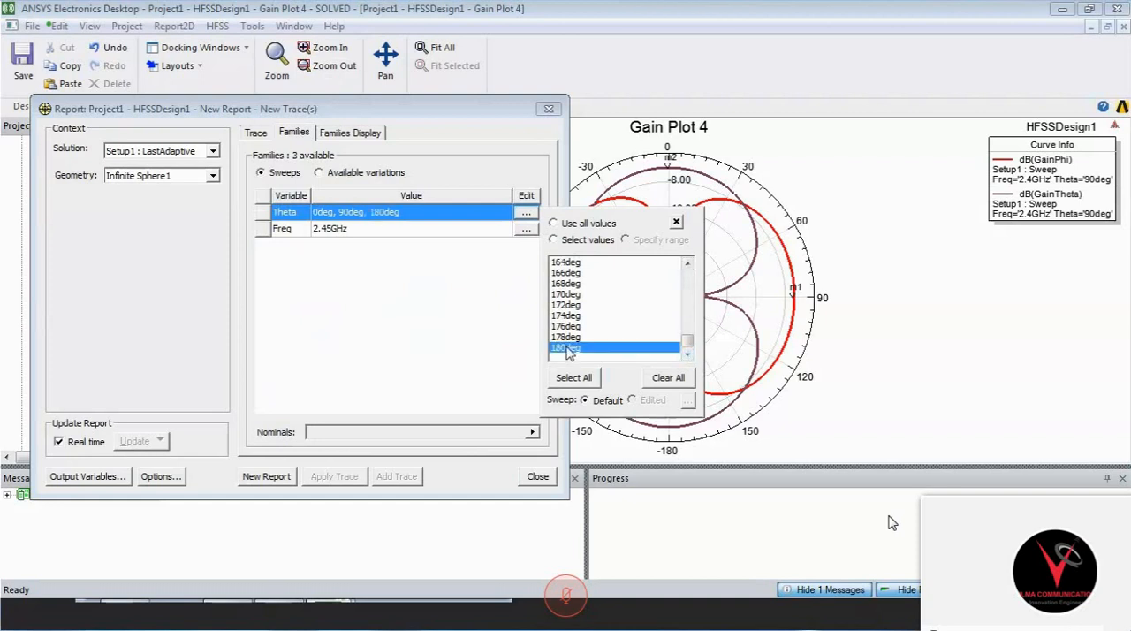
pyautogui.click(258, 476)
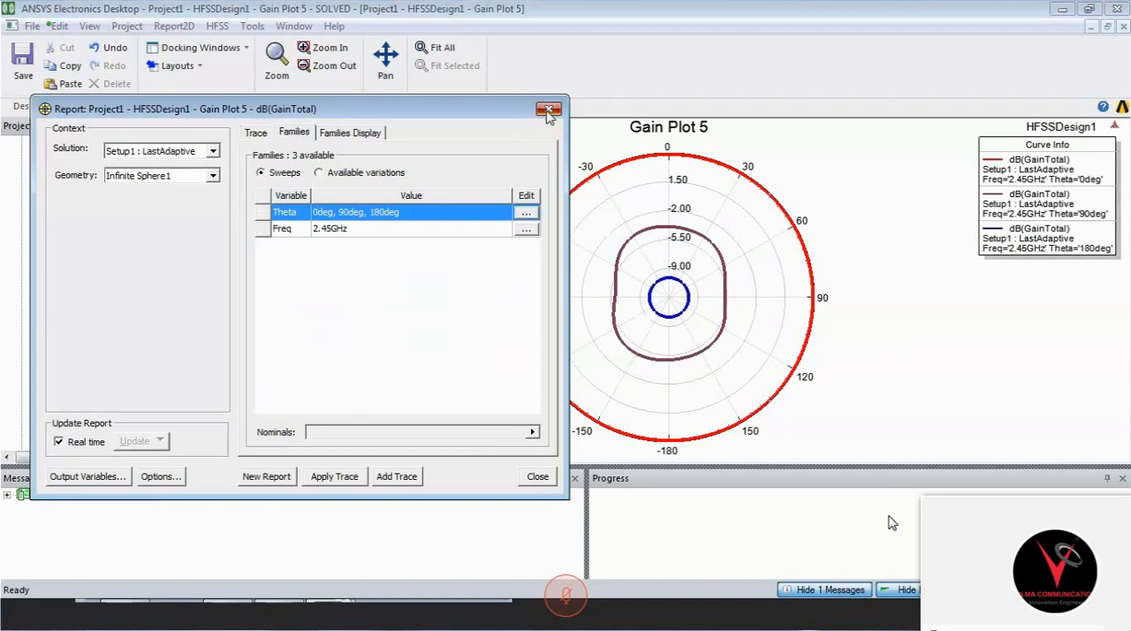
pyautogui.click(548, 110)
# - Place a marker at 0 degrees on the Theta 0deg curve of Gain Plot 5
pyautogui.rightClick(325, 250)
pyautogui.moveTo(357, 260)
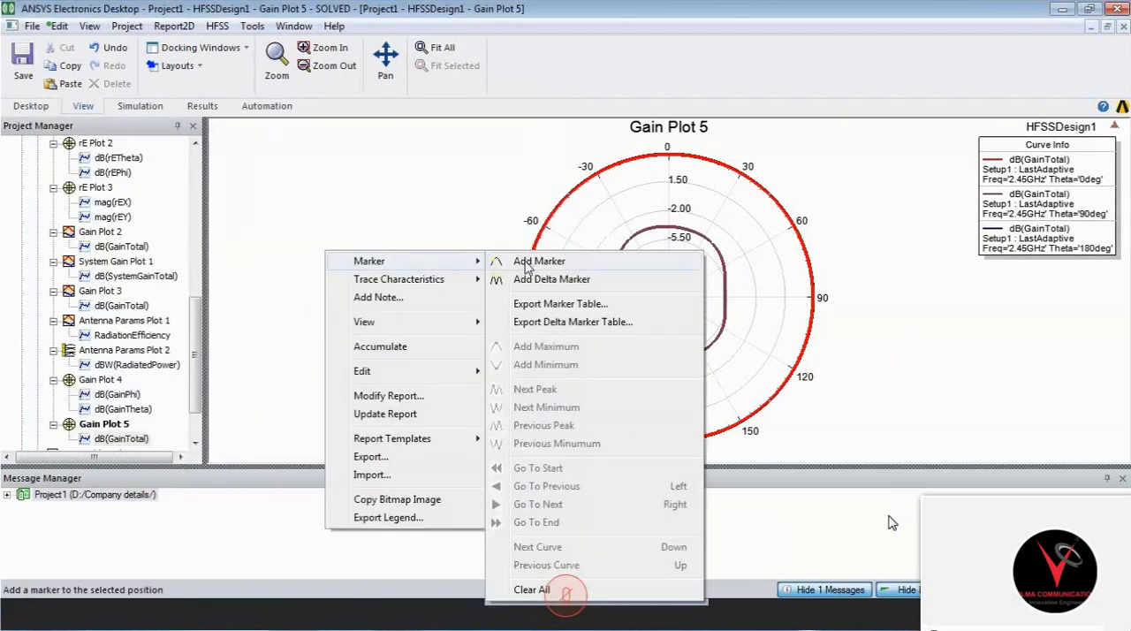
pyautogui.click(534, 262)
pyautogui.click(670, 176)
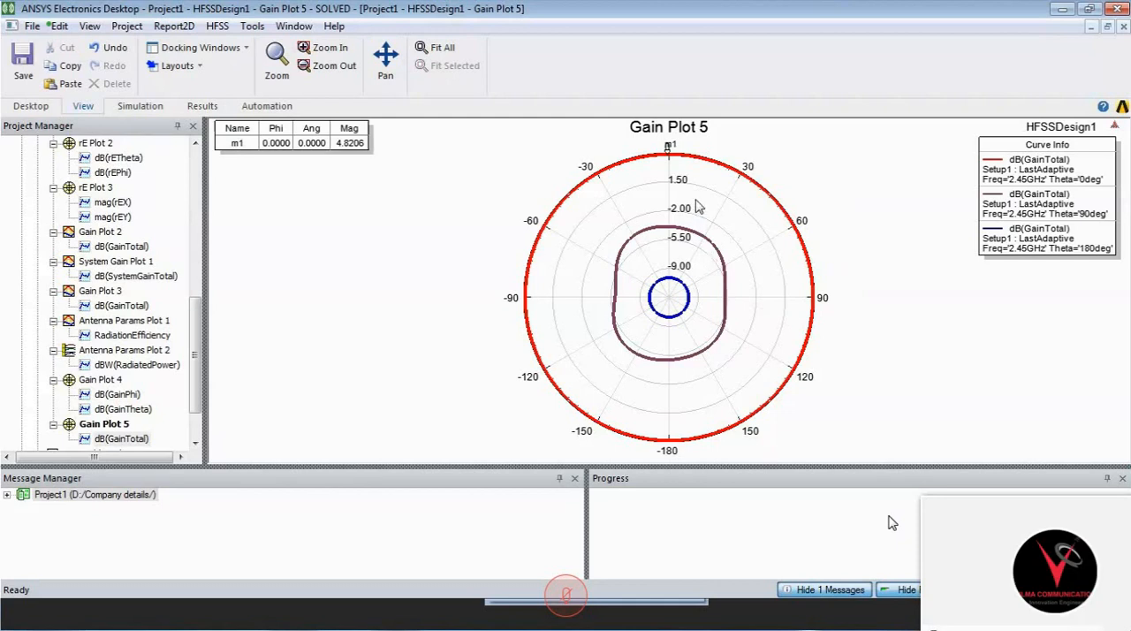
pyautogui.click(671, 144)
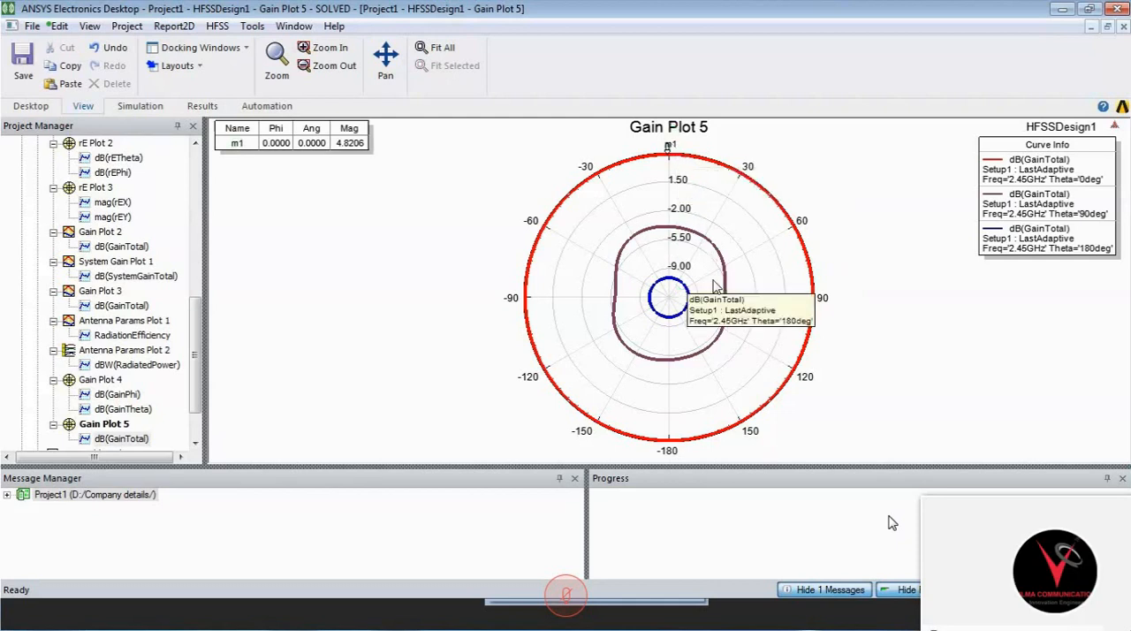
# - Place a second marker at 90 degrees on the Theta 0deg curve of Gain Plot 5
pyautogui.click(813, 303)
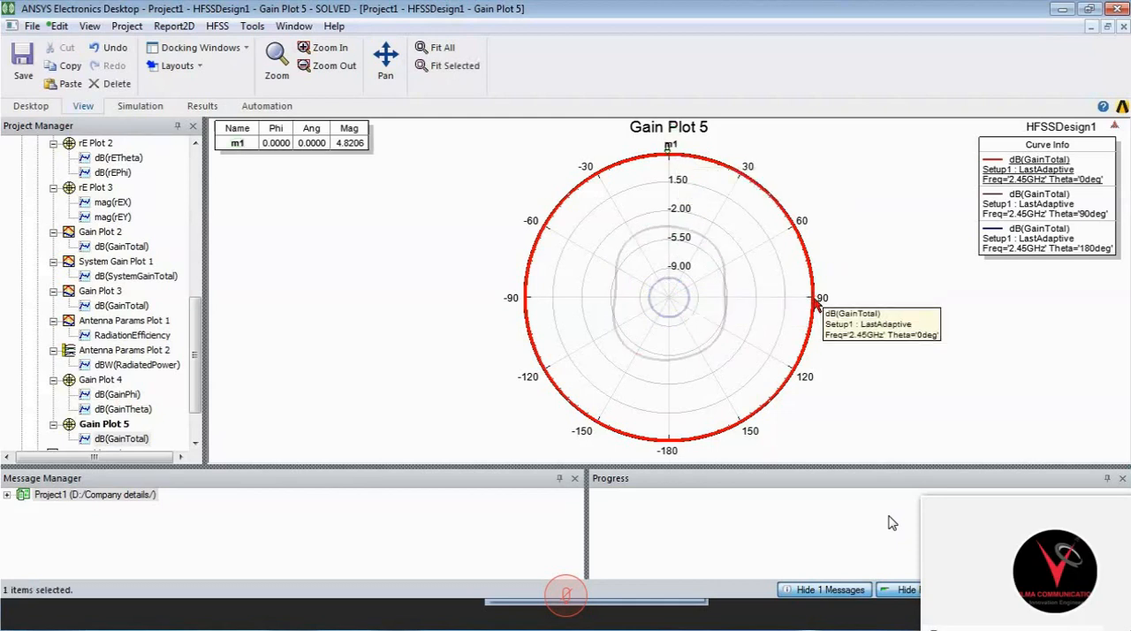
pyautogui.rightClick(848, 288)
pyautogui.moveTo(879, 299)
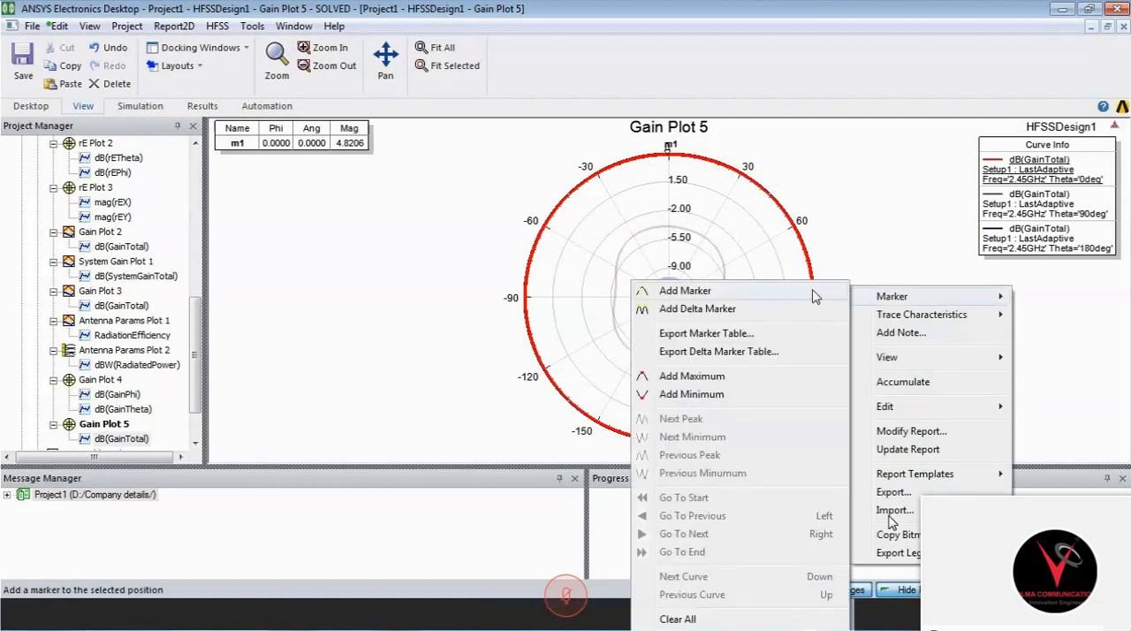
pyautogui.click(813, 292)
pyautogui.click(812, 300)
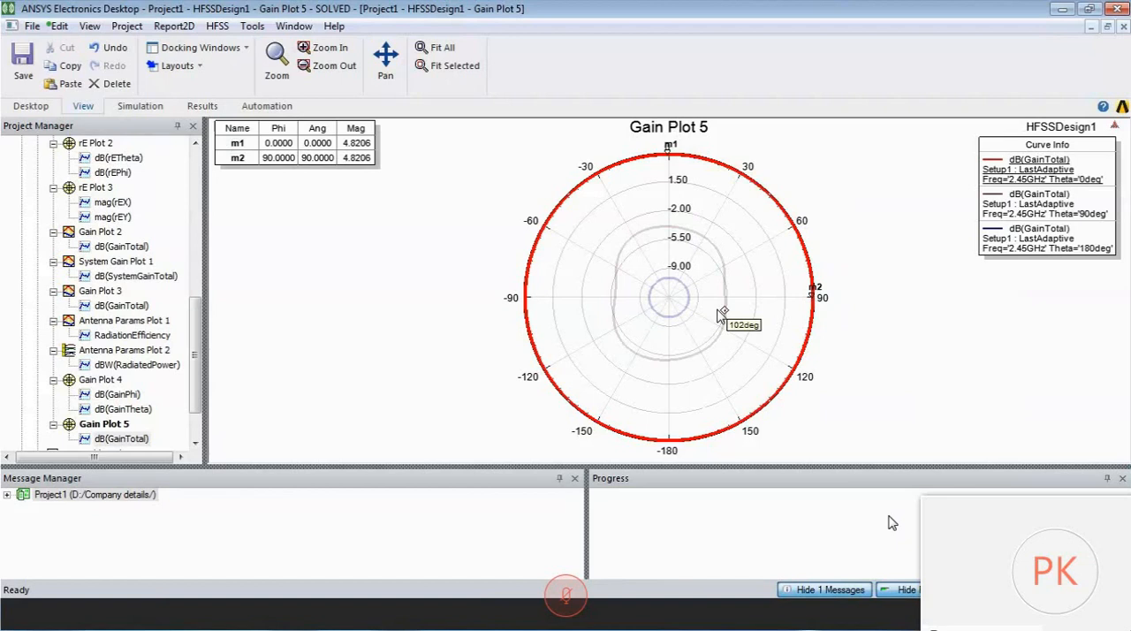
# - Open S Parameter Chart 1 and inspect the impedance listed for its 2.4 GHz marker
pyautogui.moveTo(196, 333); pyautogui.dragTo(196, 328)
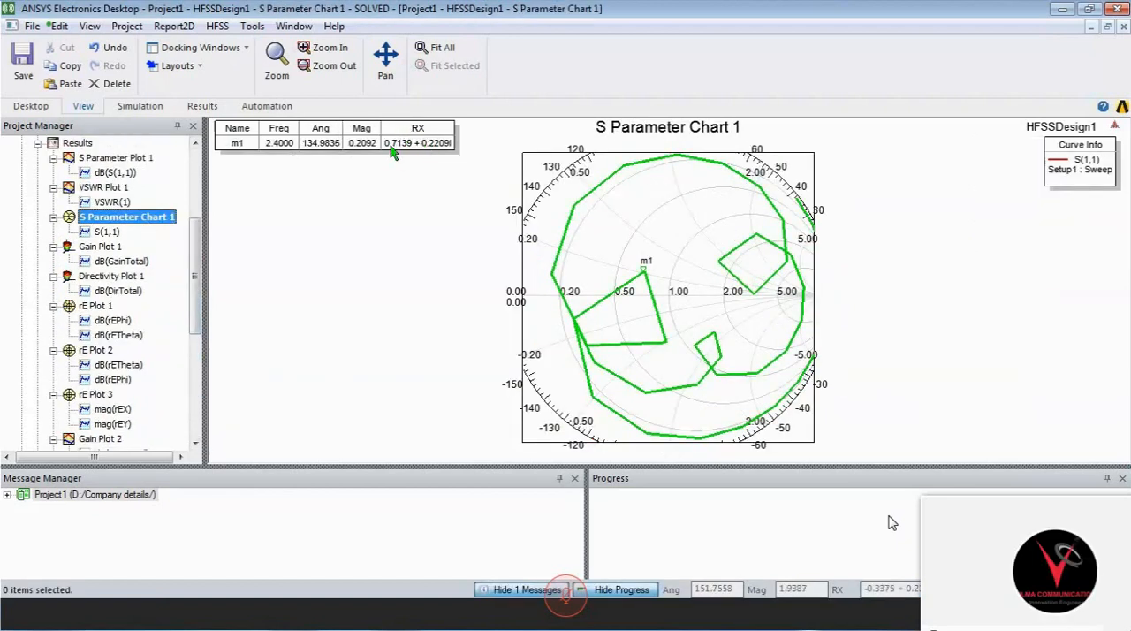
pyautogui.click(398, 211)
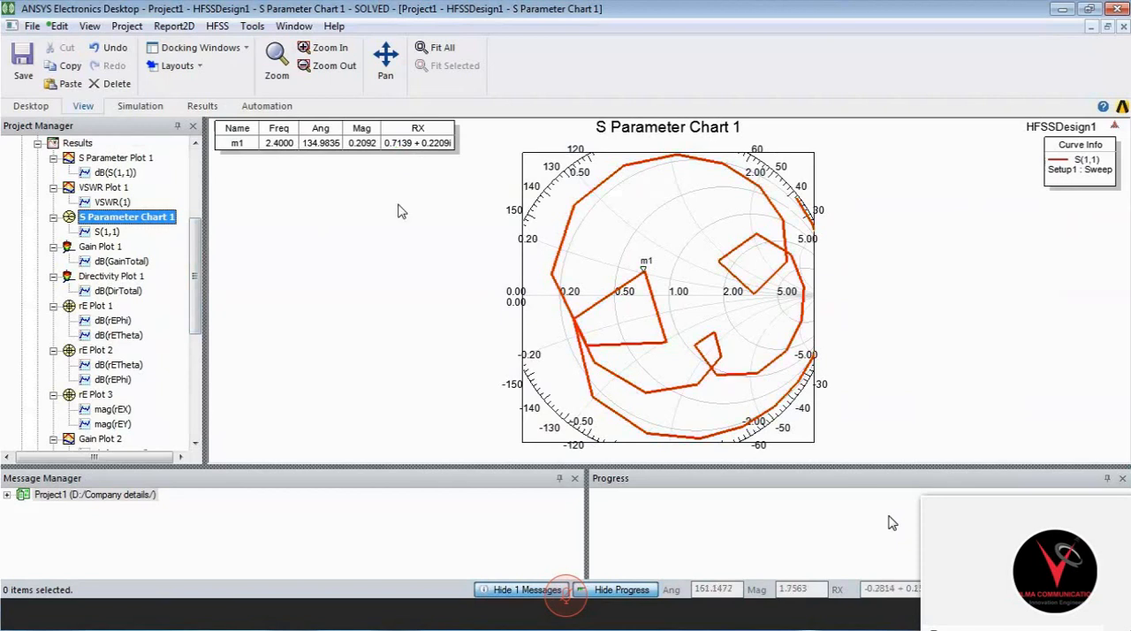
pyautogui.click(327, 148)
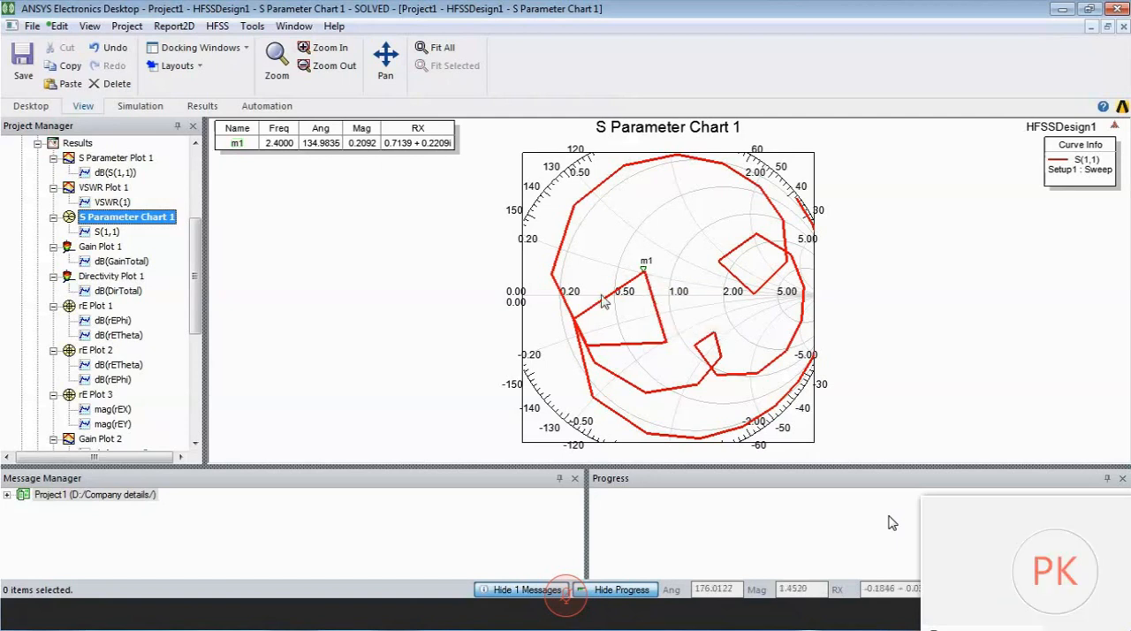
# - Compare the markers of S Parameter Plot 1 and S Parameter Chart 1, and switch to the formula document in Word
pyautogui.click(121, 157)
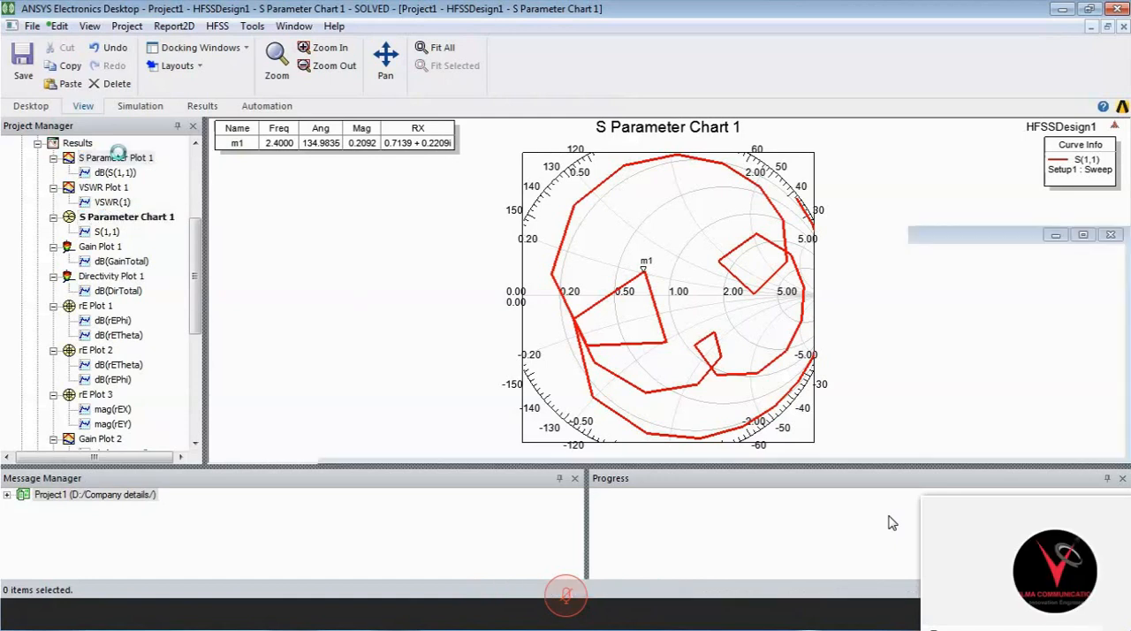
pyautogui.doubleClick(121, 158)
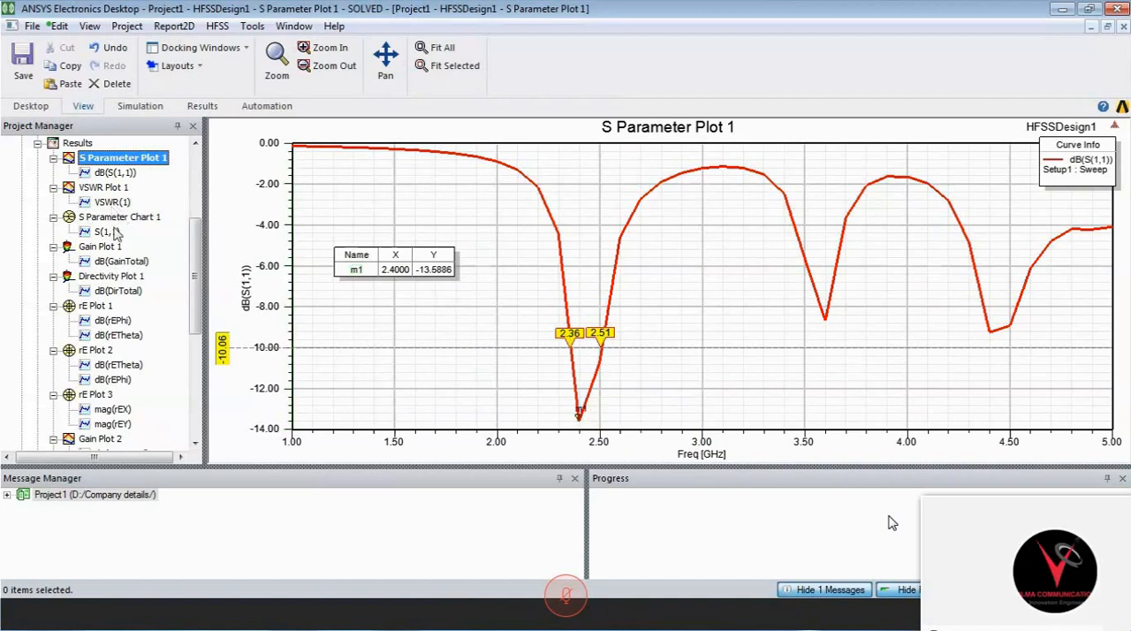
pyautogui.doubleClick(108, 217)
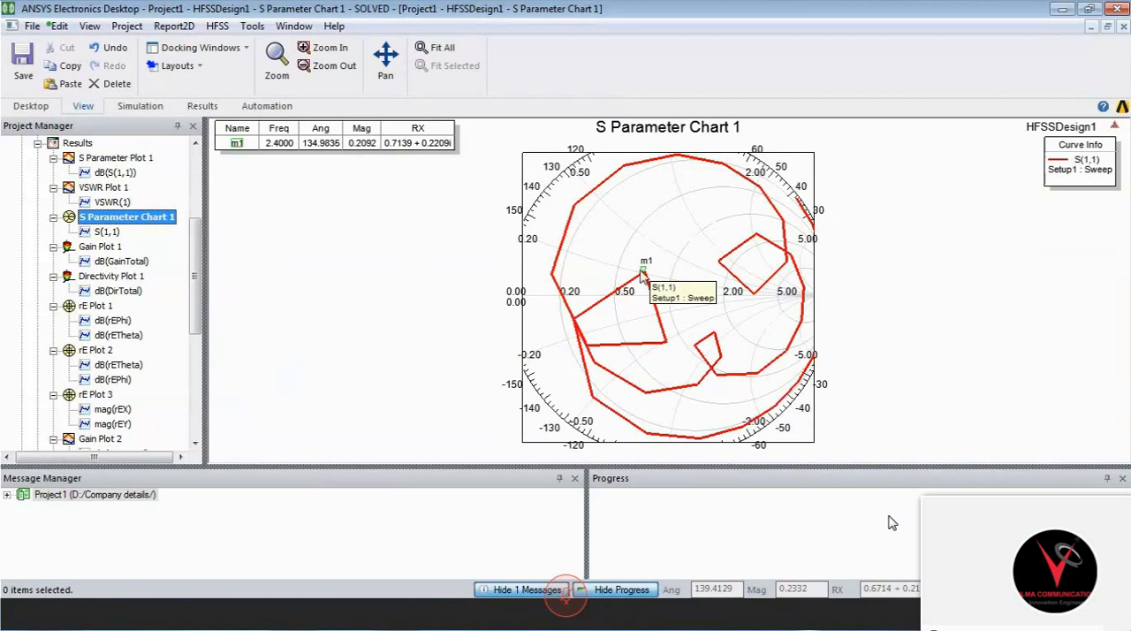
pyautogui.click(1060, 10)
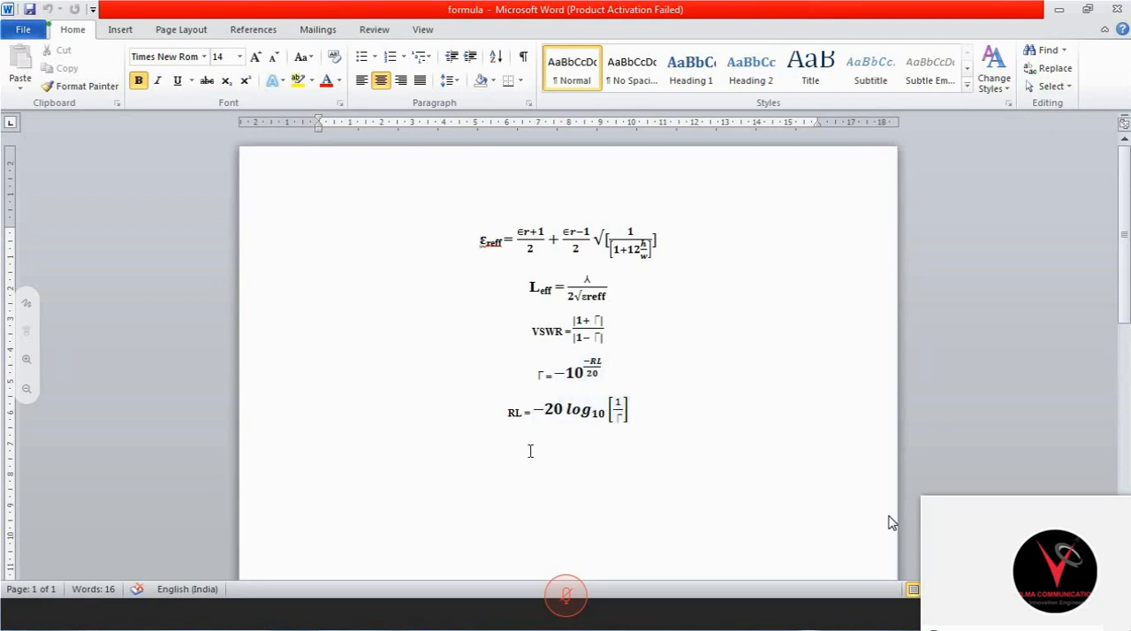
# - Highlight the return loss, reflection coefficient and VSWR formulas in turn, and switch to the Project25_1 model in ANSYS Electronics Desktop
pyautogui.moveTo(505, 413); pyautogui.dragTo(523, 414)
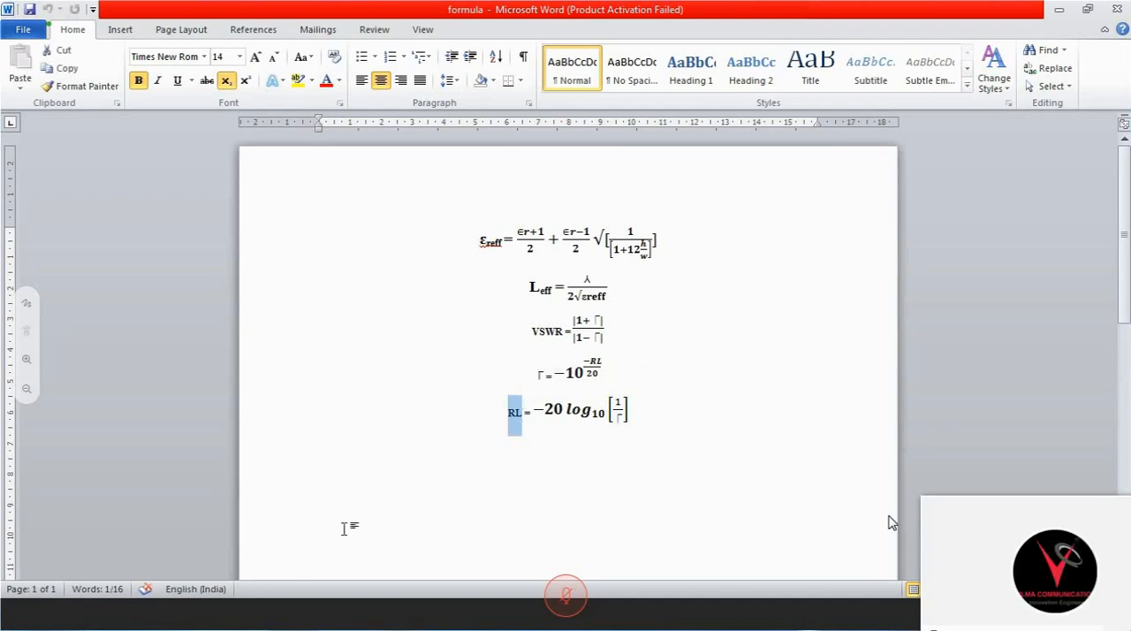
pyautogui.click(538, 371)
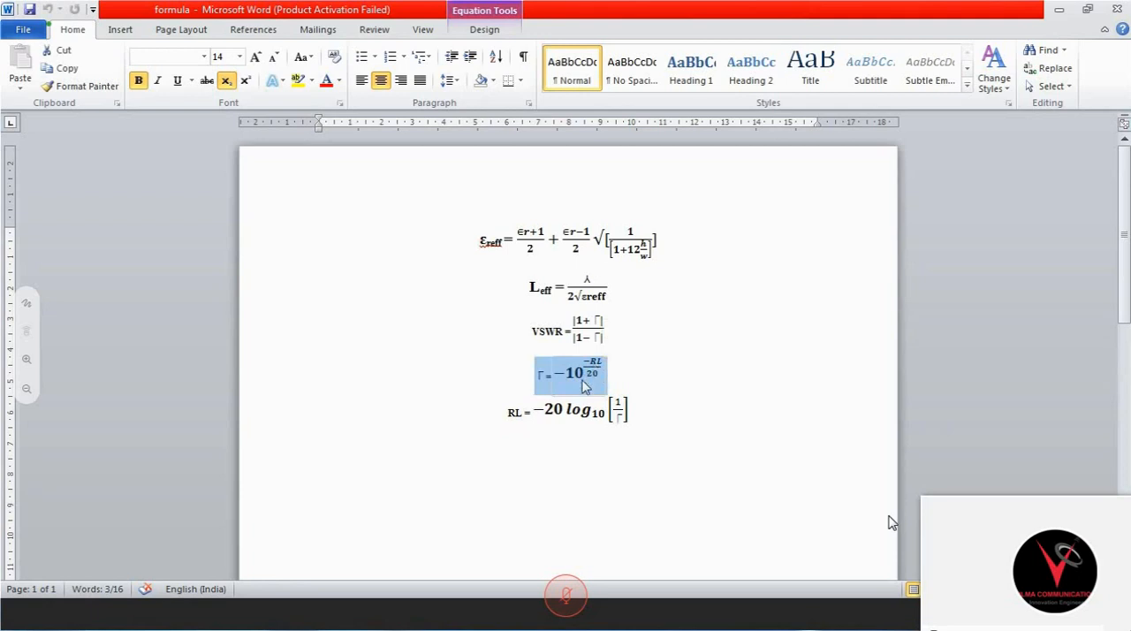
pyautogui.click(544, 376)
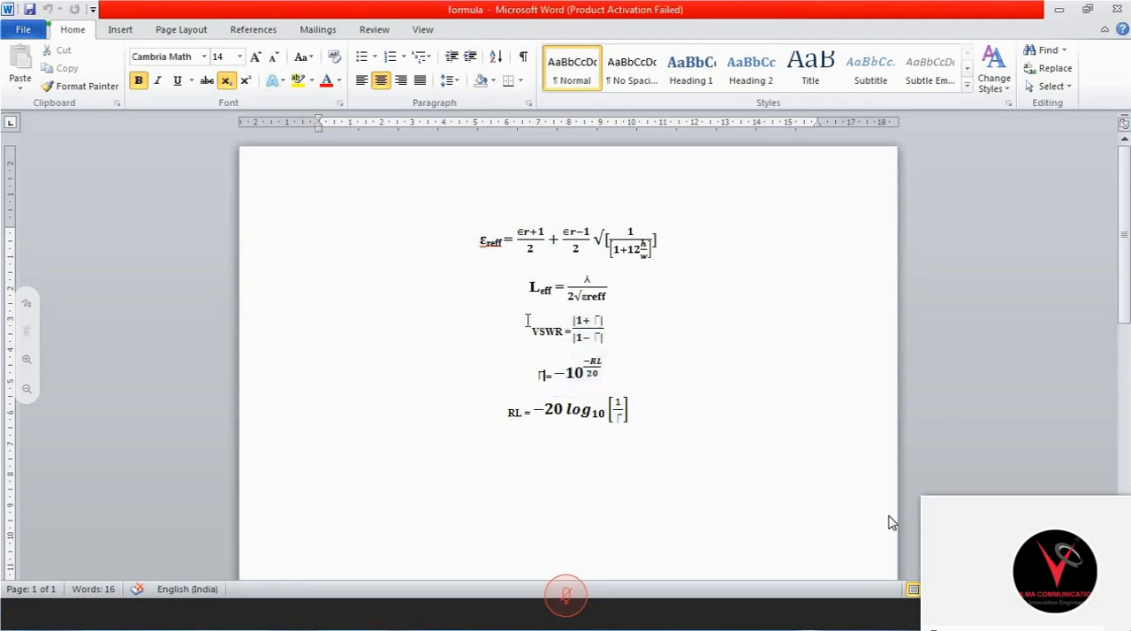
pyautogui.moveTo(528, 320); pyautogui.dragTo(615, 353)
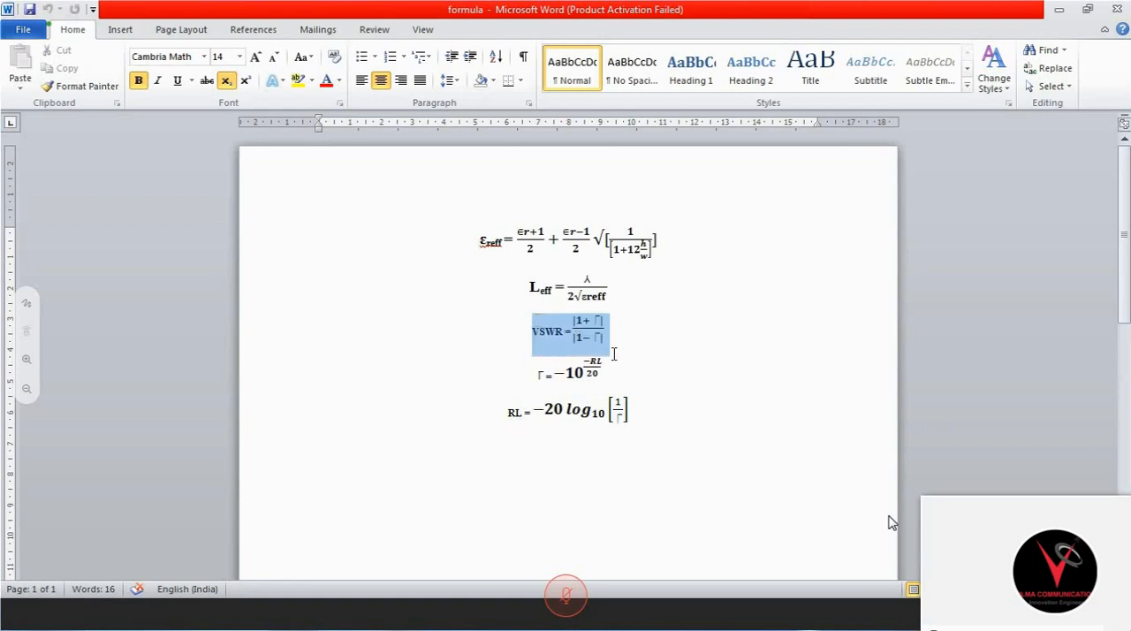
pyautogui.click(334, 614)
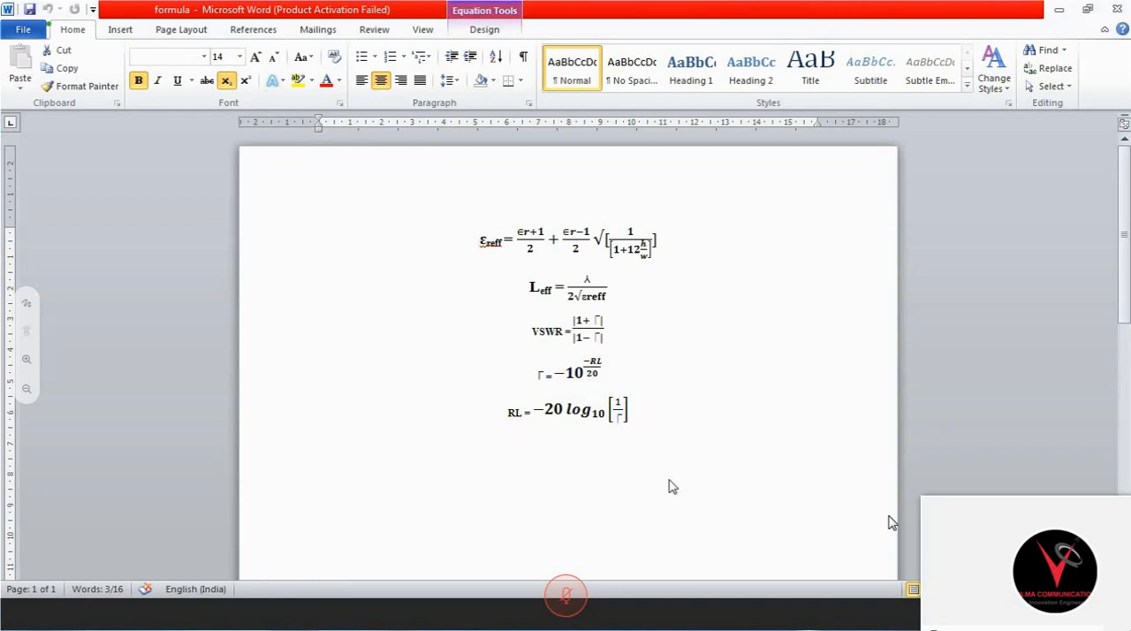
pyautogui.click(669, 481)
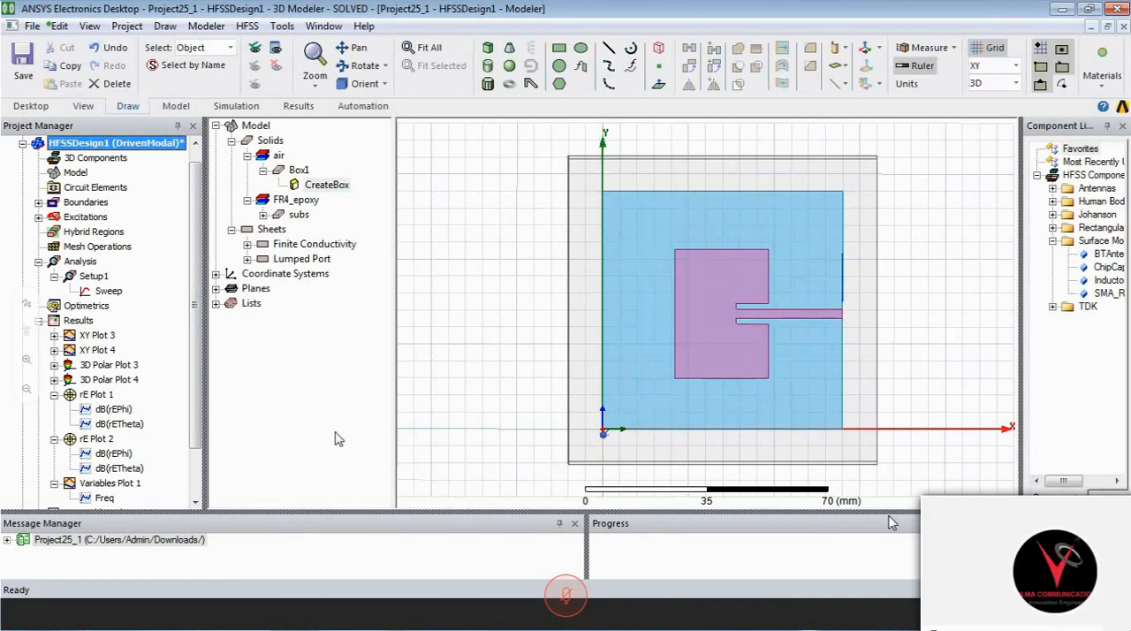
# - Select the patch sheet lying behind the air box in the Project25_1 model
pyautogui.click(683, 313)
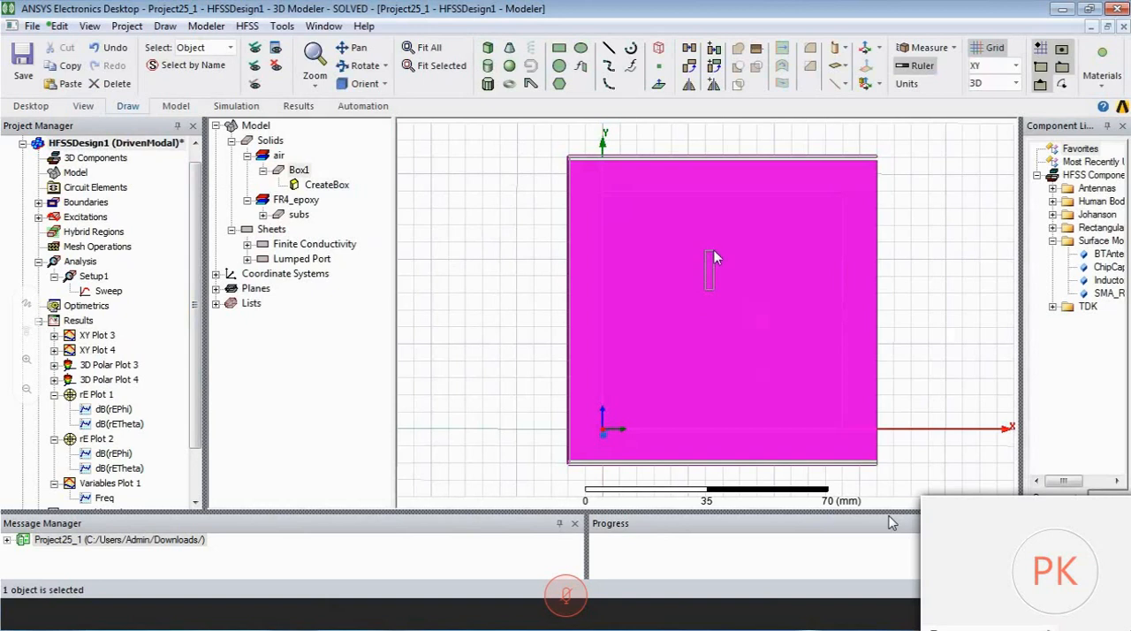
pyautogui.moveTo(705, 290); pyautogui.dragTo(714, 250)
pyautogui.press('b')
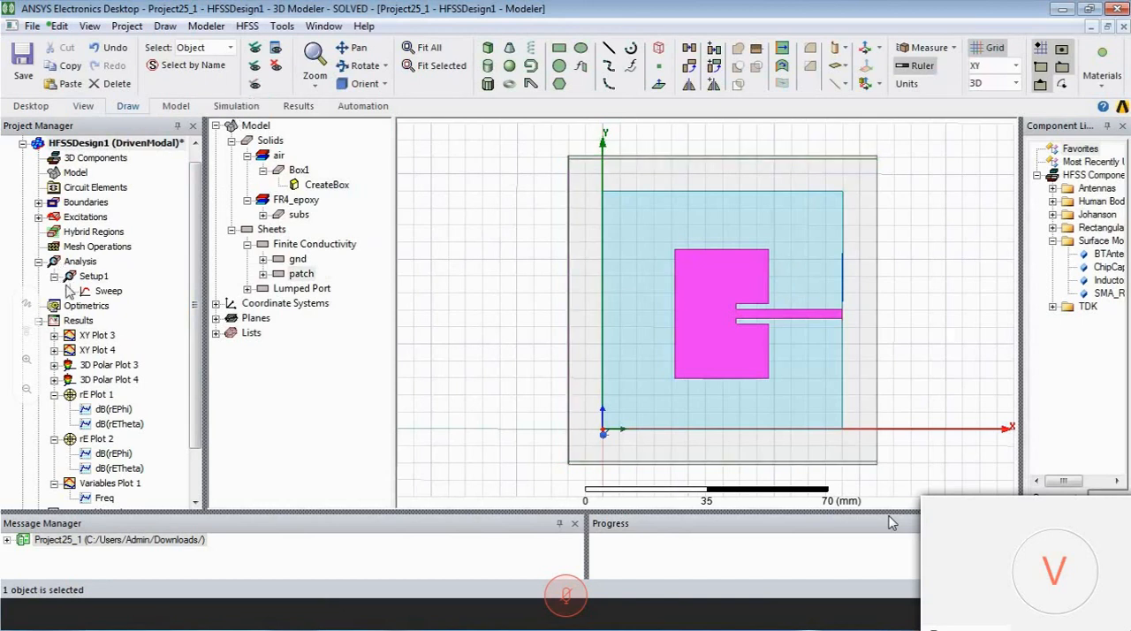
# - Inspect the full port impedance setting of lumped port 1, close its properties and expand the project's results list again
pyautogui.click(39, 319)
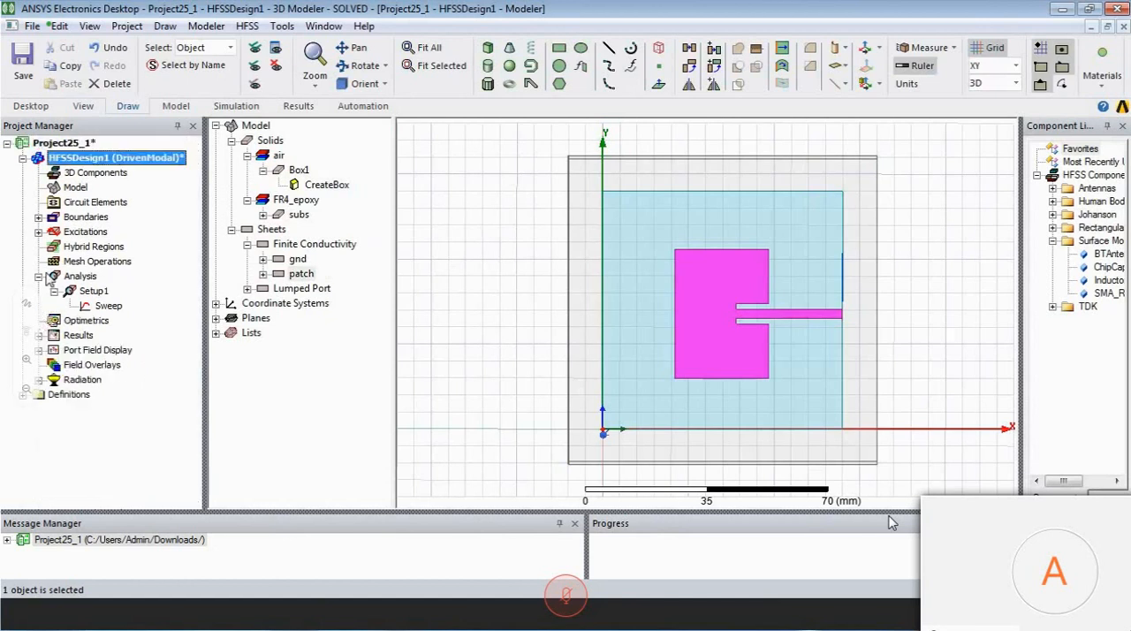
pyautogui.click(38, 232)
pyautogui.doubleClick(76, 247)
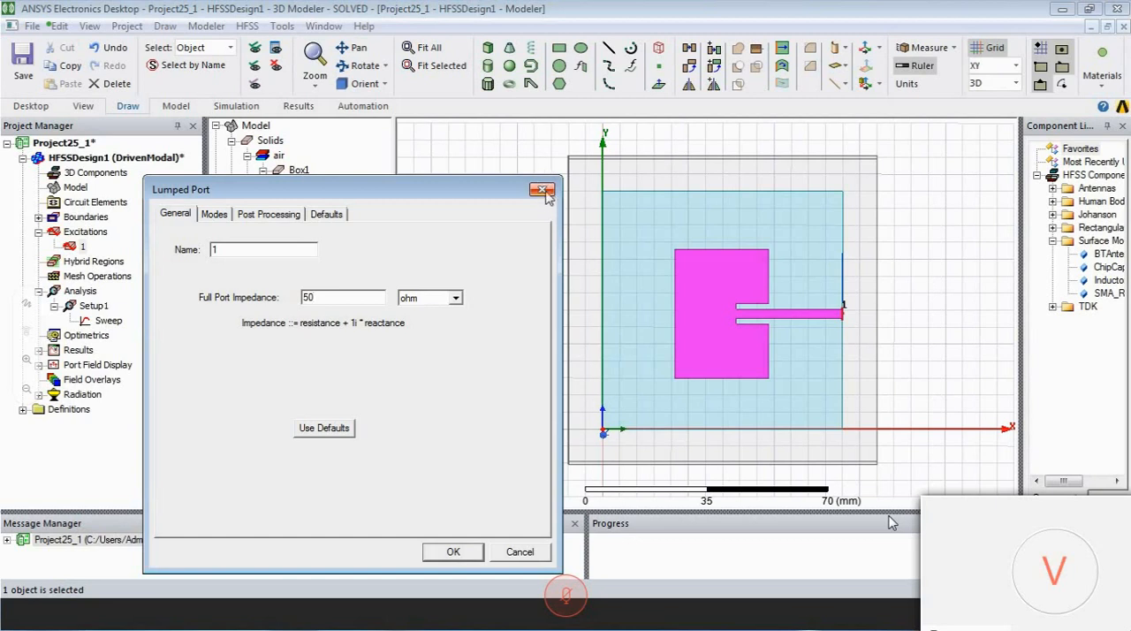
pyautogui.click(547, 191)
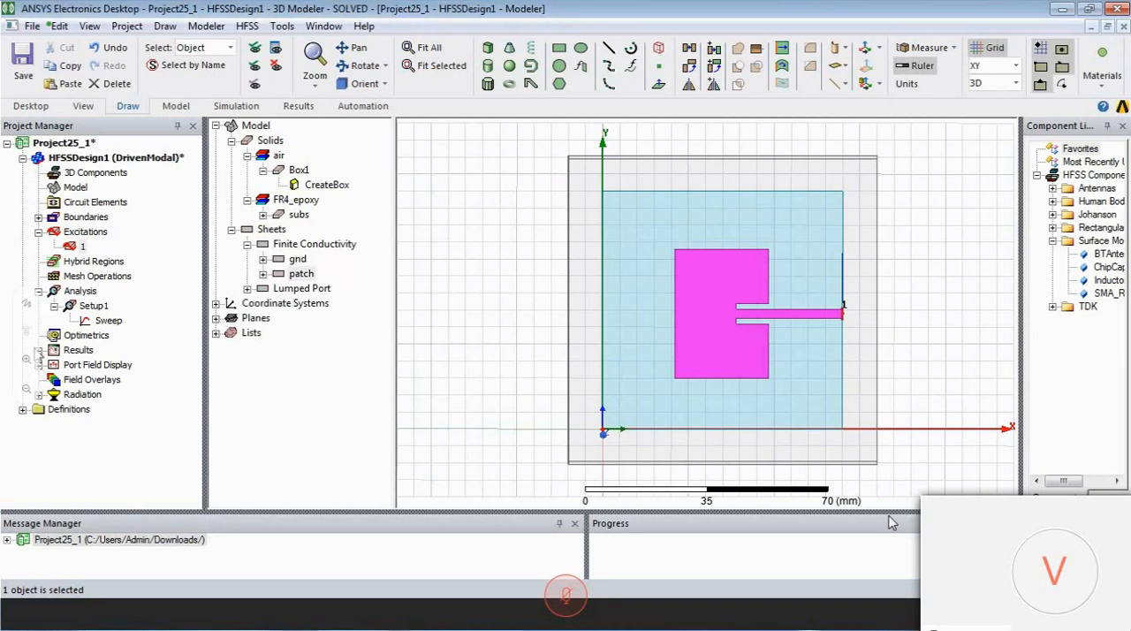
pyautogui.click(39, 349)
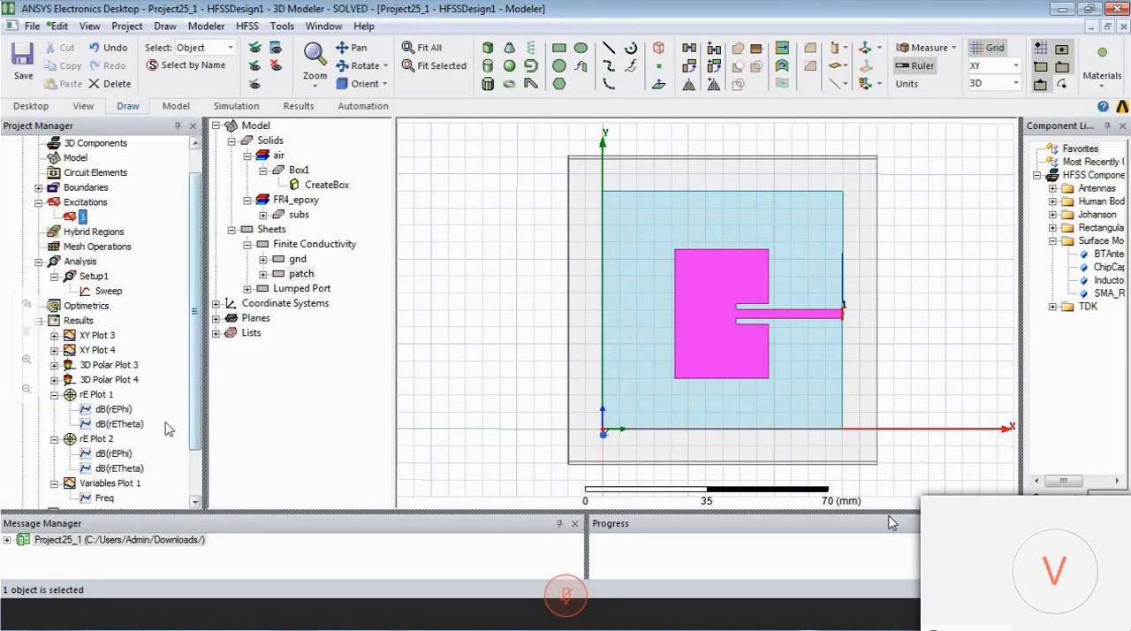
pyautogui.moveTo(196, 358); pyautogui.dragTo(199, 427)
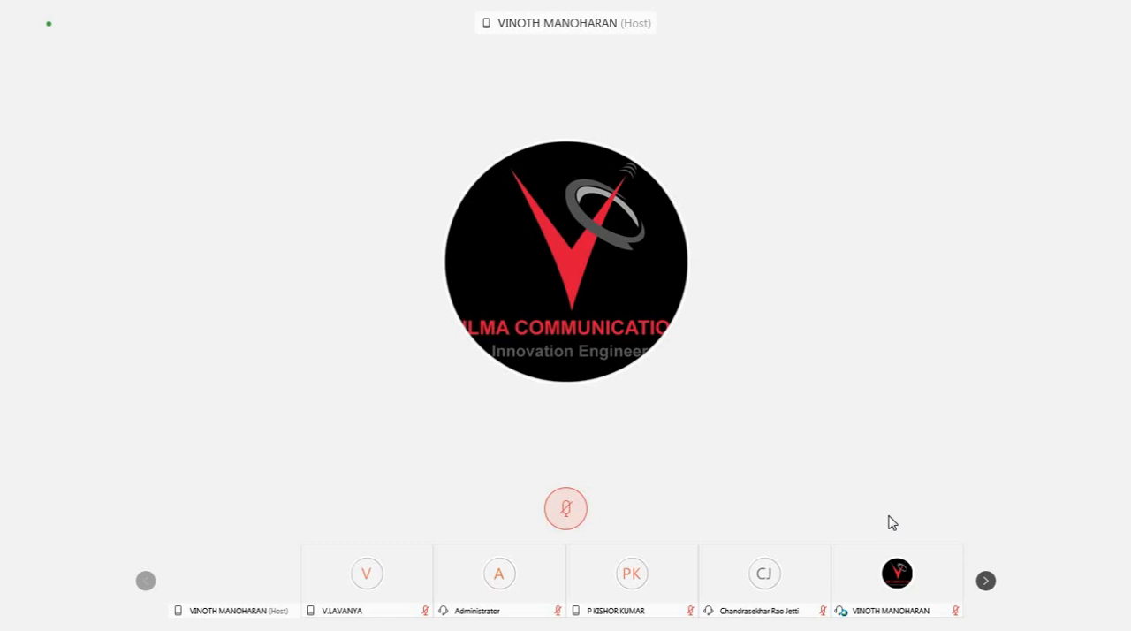
# - Widen the project tree of Project1 to show full report names, and review S Parameter Plot 1 and S Parameter Chart 1
pyautogui.moveTo(911, 285)
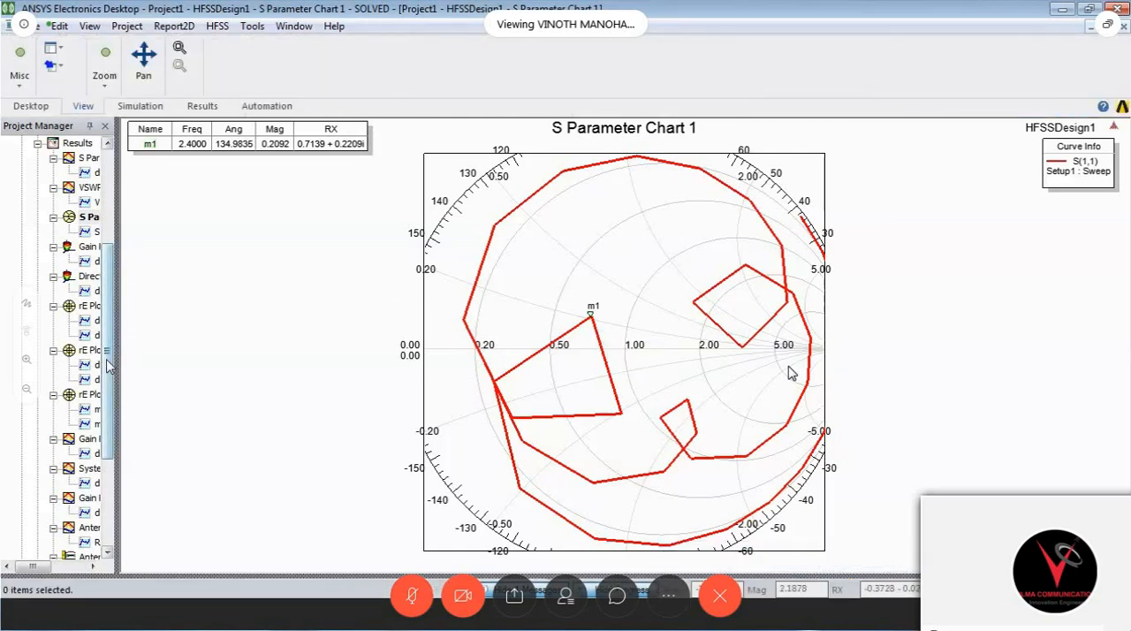
pyautogui.moveTo(116, 359); pyautogui.dragTo(273, 350)
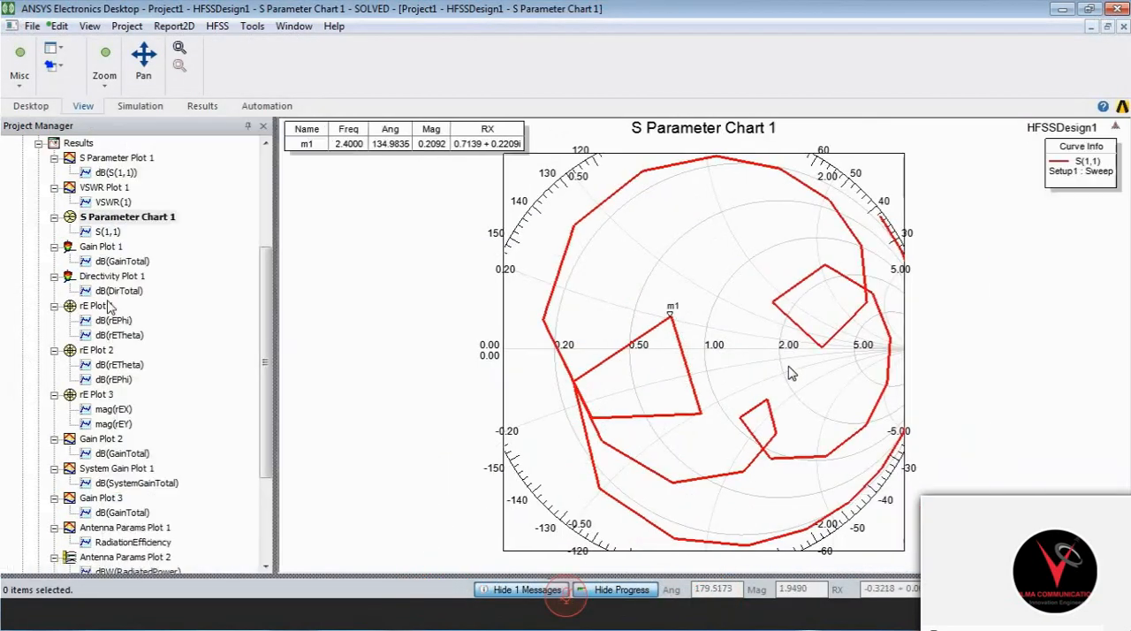
pyautogui.doubleClick(116, 158)
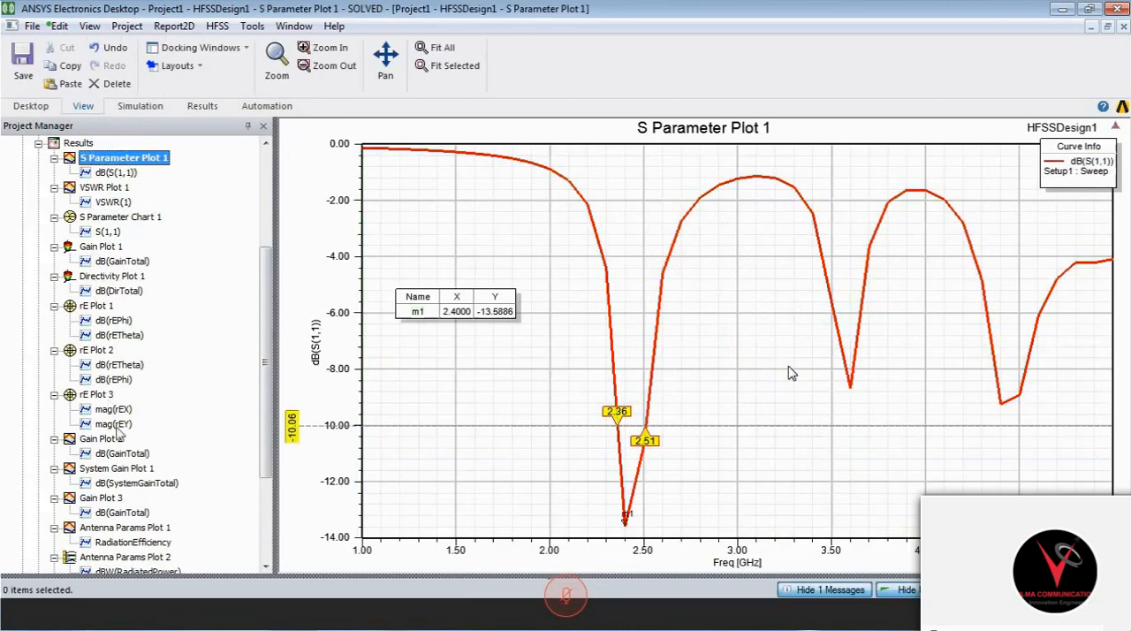
pyautogui.doubleClick(124, 217)
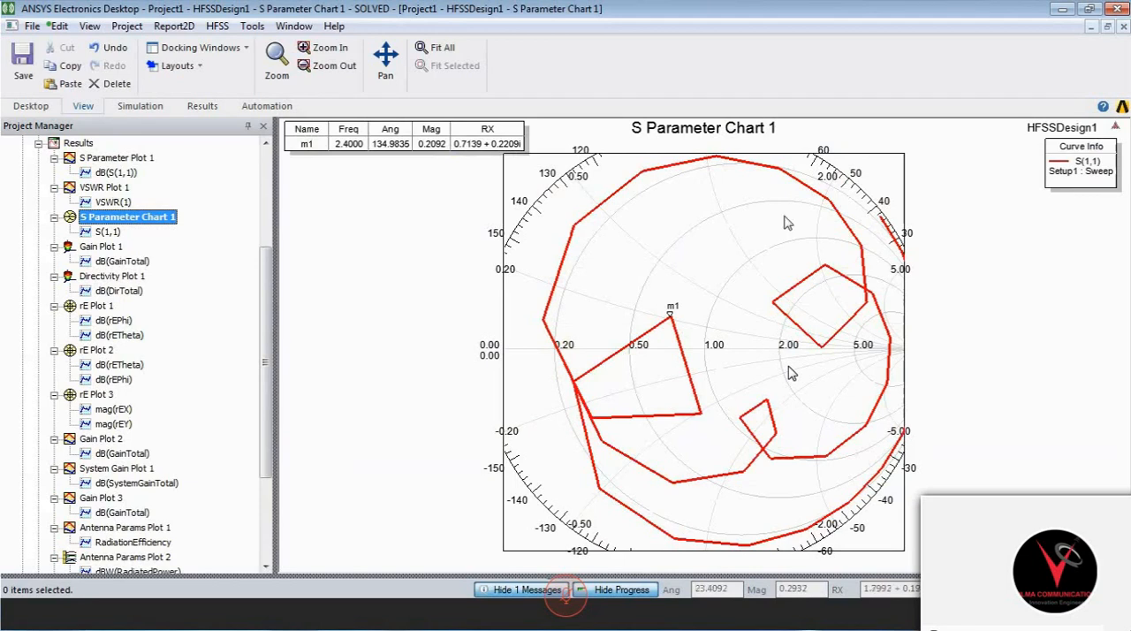
pyautogui.click(915, 158)
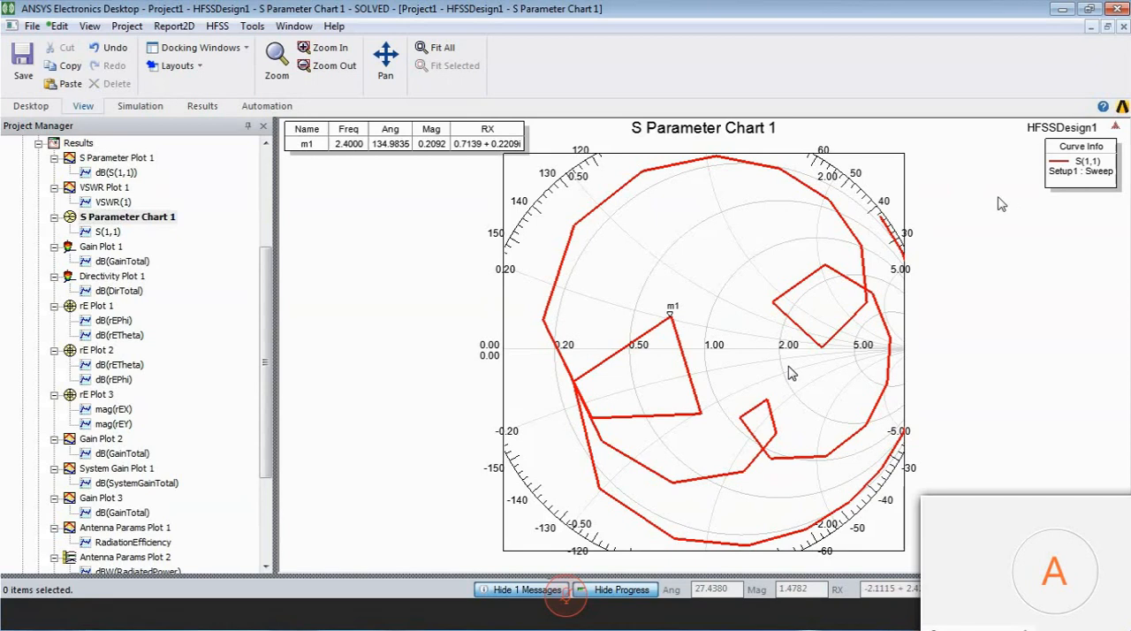
pyautogui.click(266, 145)
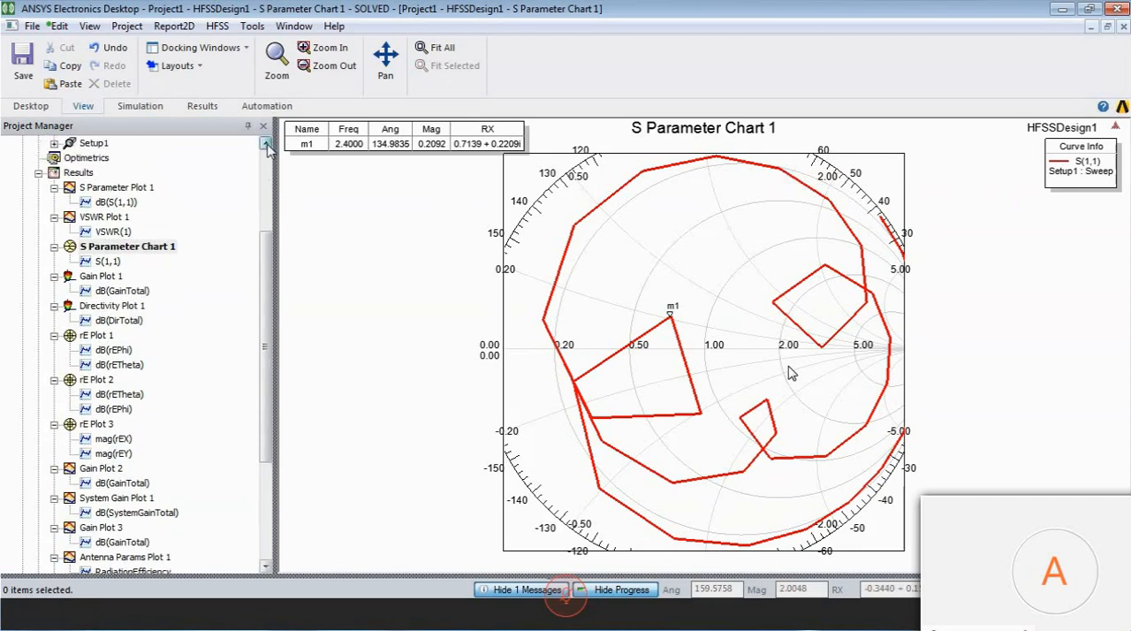
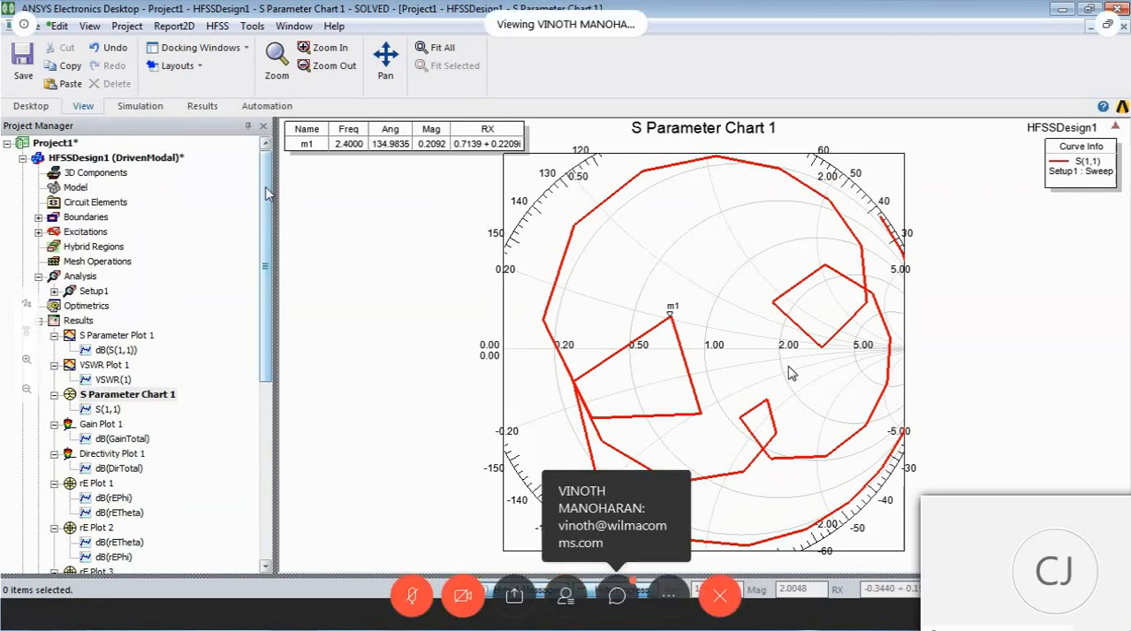
pyautogui.click(78, 321)
pyautogui.rightClick(79, 323)
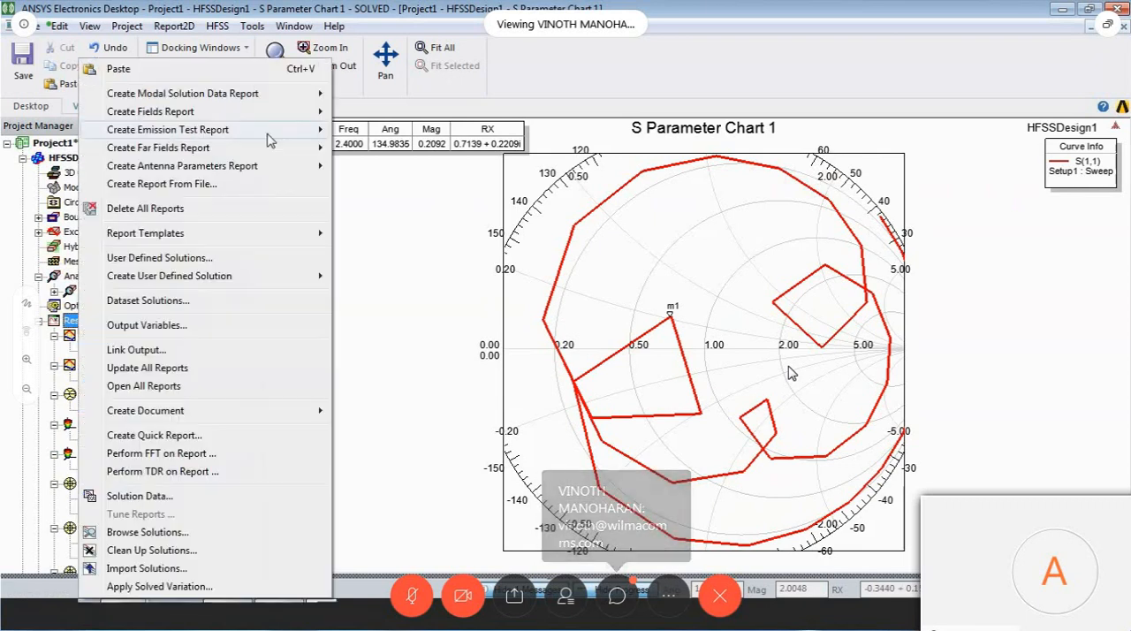
pyautogui.moveTo(263, 154)
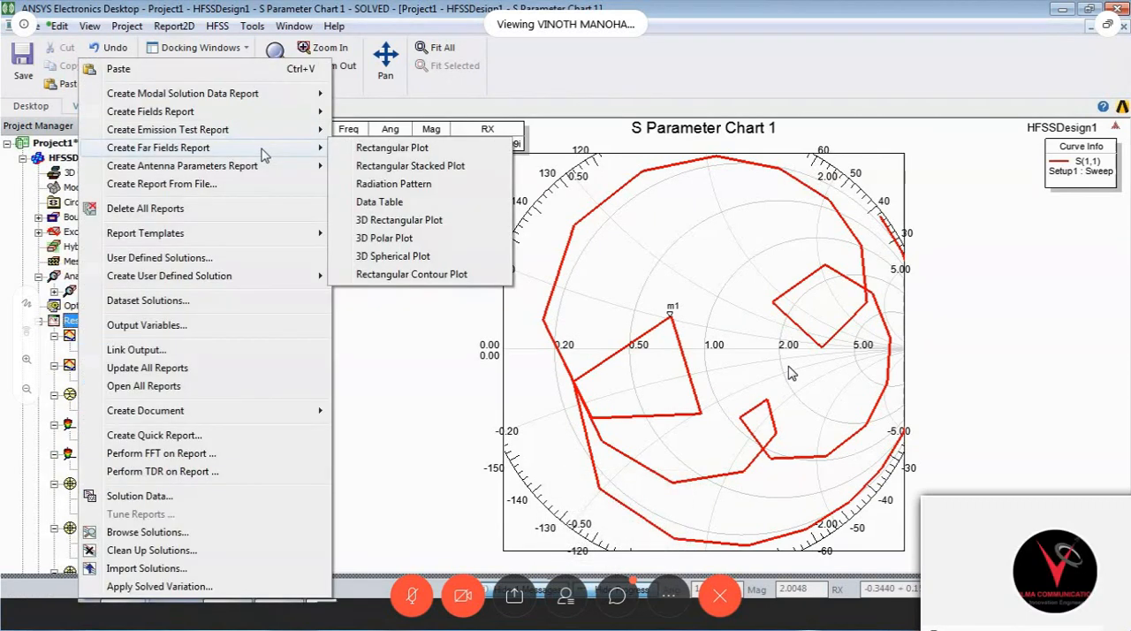
pyautogui.click(385, 238)
pyautogui.click(550, 113)
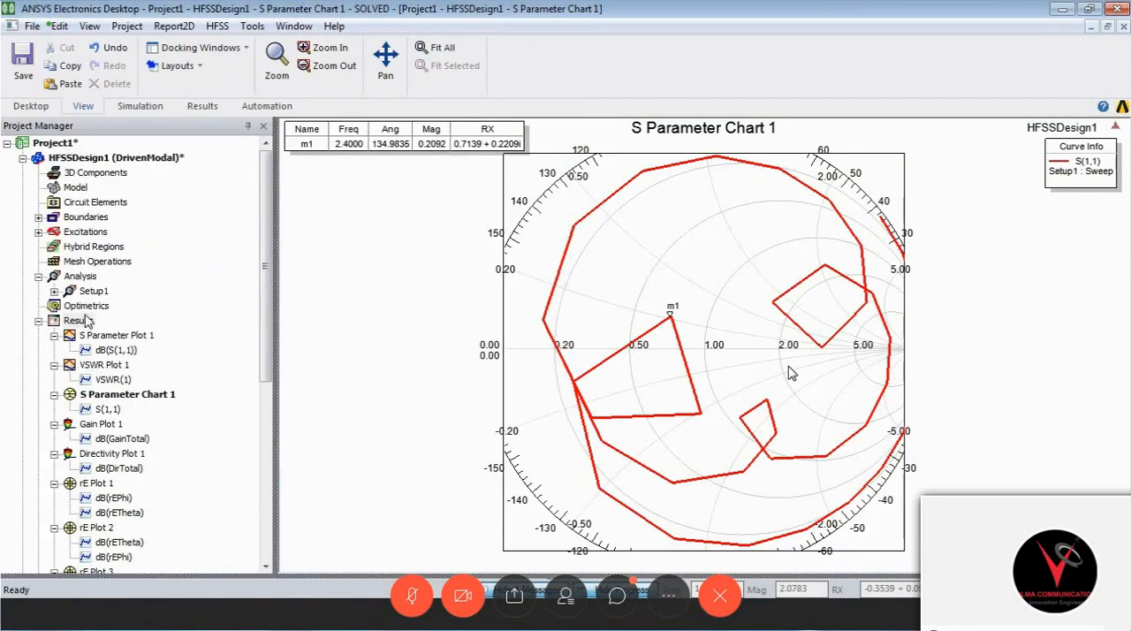
# - Set up a far-field 3D polar plot of rETotal from the rE category in dB, and close the dialog without creating the report
pyautogui.rightClick(86, 322)
pyautogui.moveTo(203, 157)
pyautogui.click(495, 256)
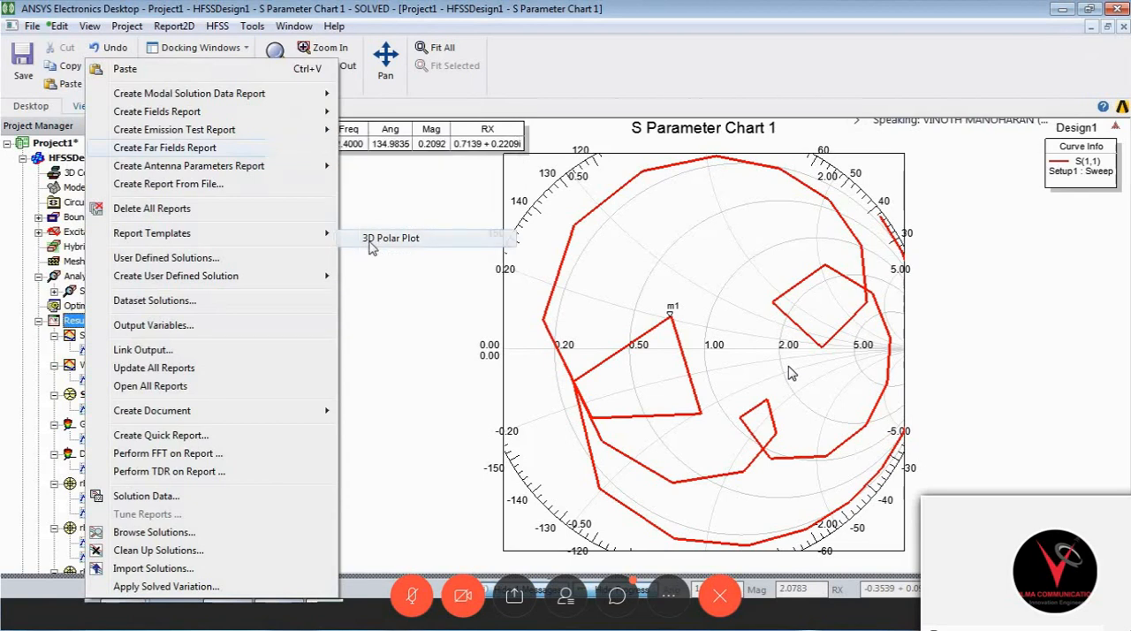
pyautogui.click(254, 358)
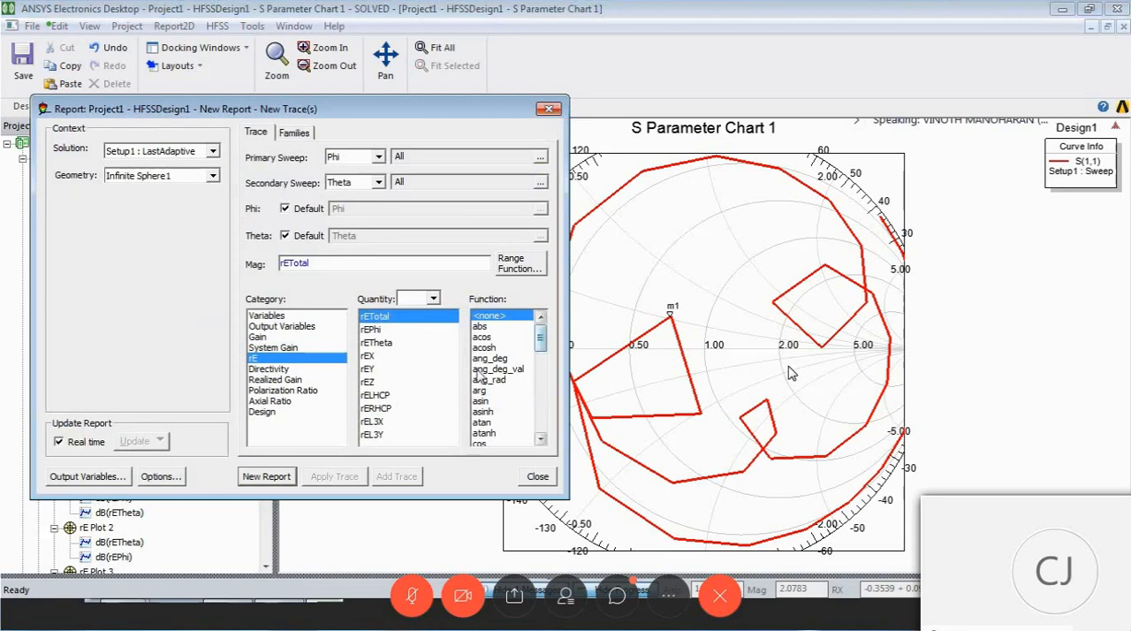
pyautogui.click(477, 369)
pyautogui.press('d')
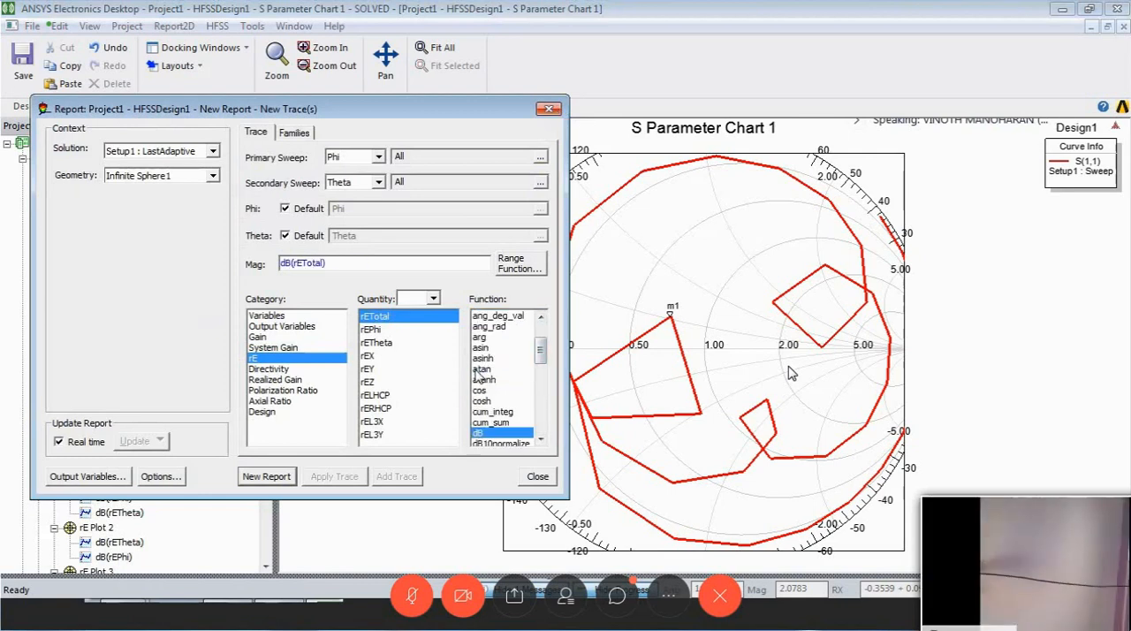
pyautogui.click(549, 110)
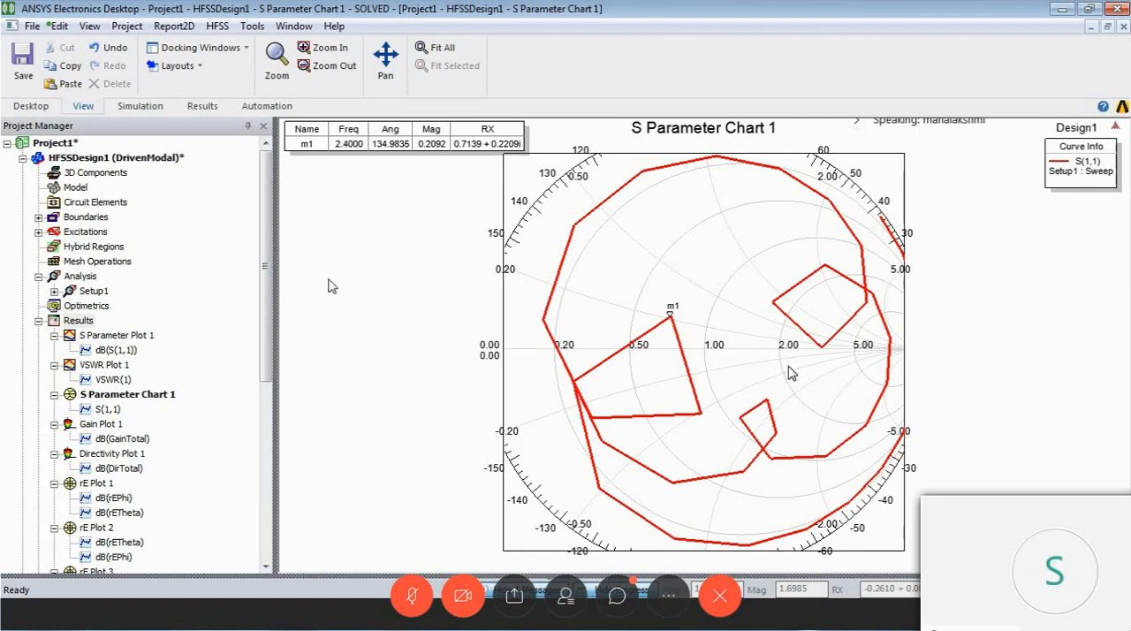
# - Review S Parameter Plot 1 of Project1, and bring up the 3D model view of HFSSDesign1
pyautogui.click(123, 335)
pyautogui.click(124, 335)
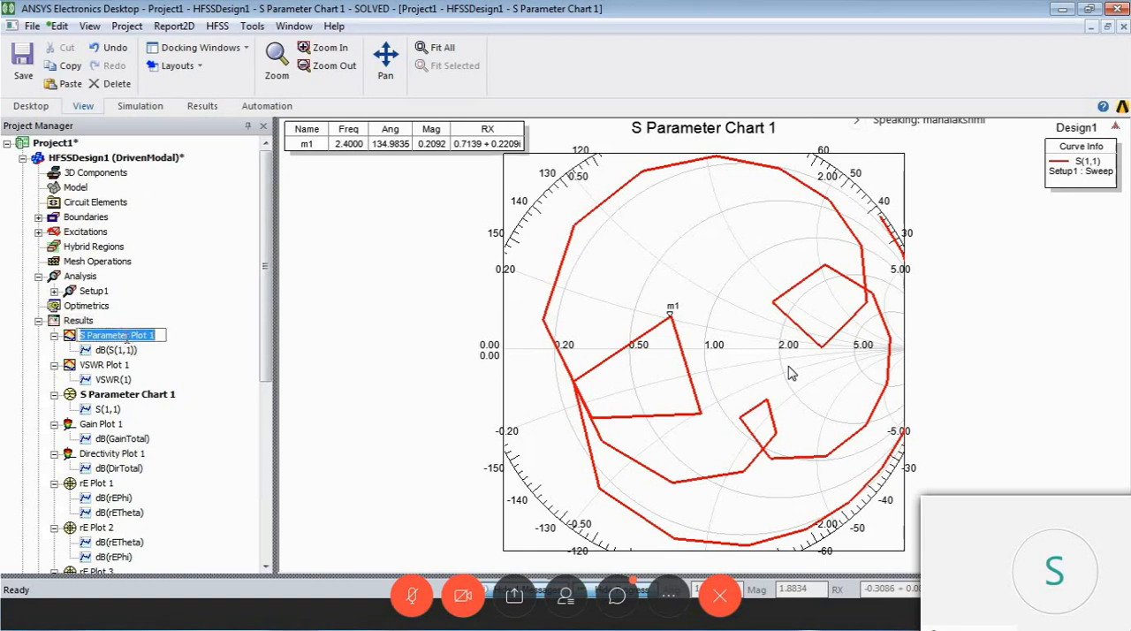
pyautogui.click(133, 350)
pyautogui.click(146, 338)
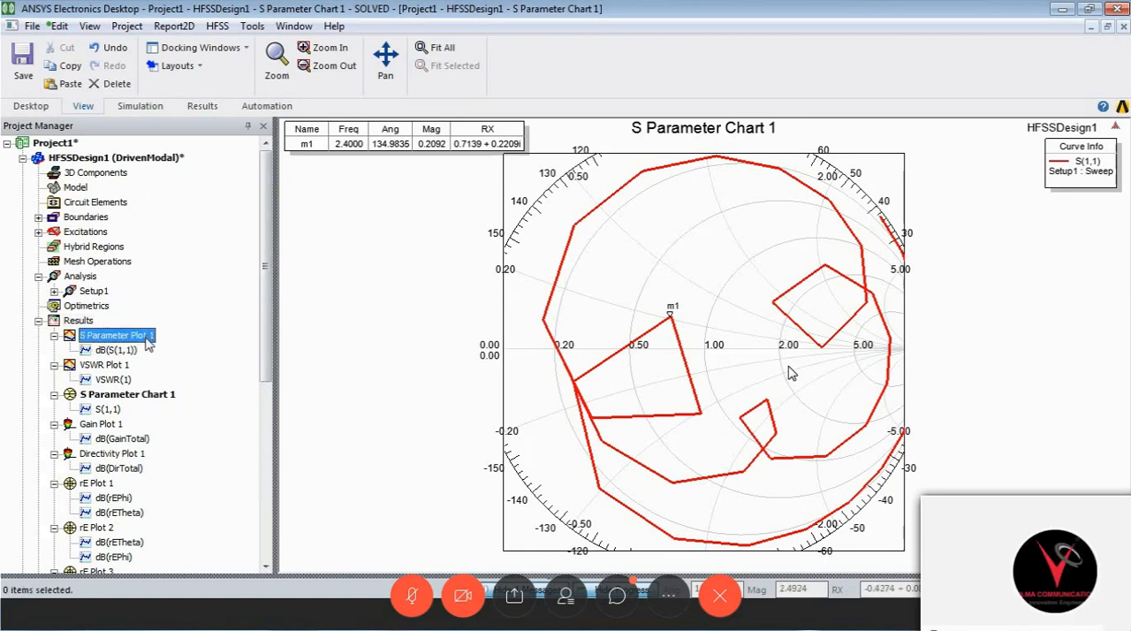
pyautogui.click(124, 336)
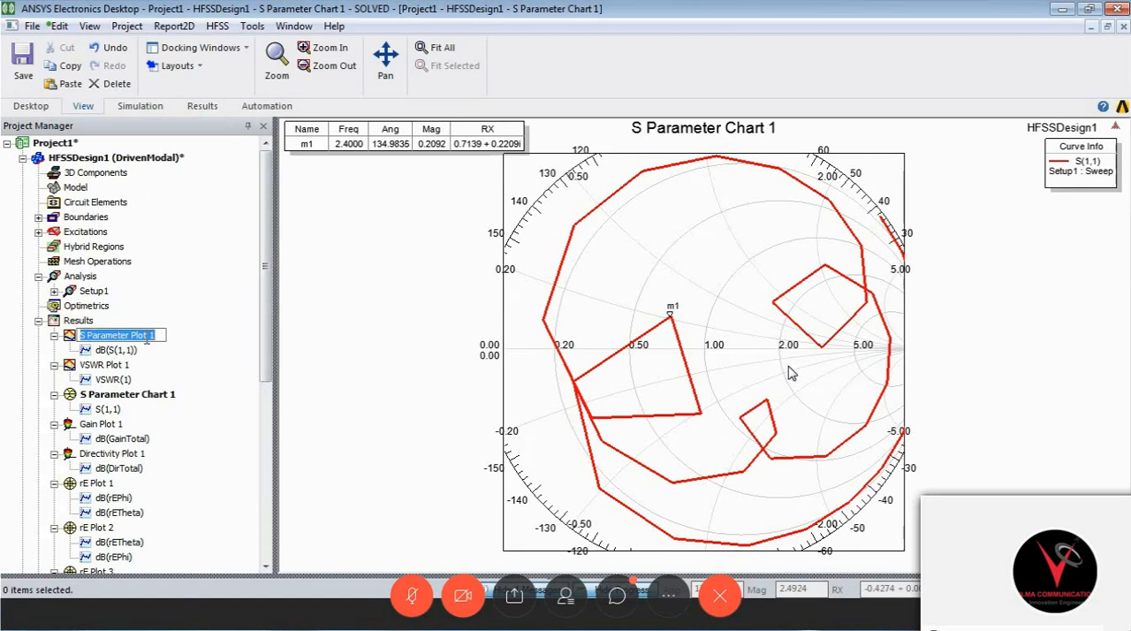
pyautogui.click(207, 368)
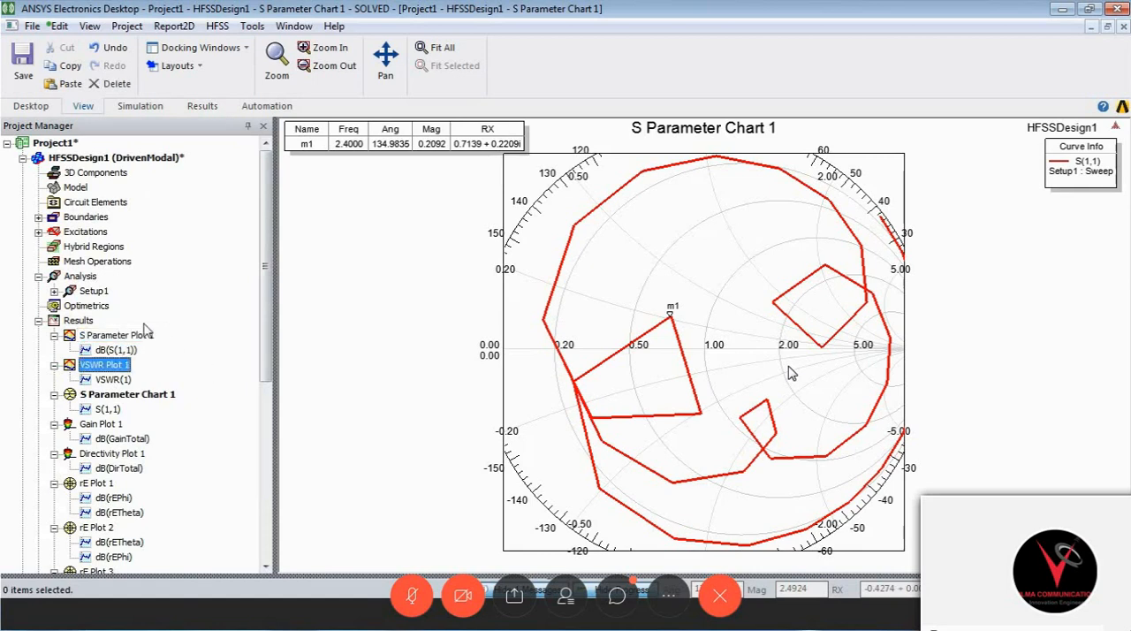
pyautogui.doubleClick(146, 335)
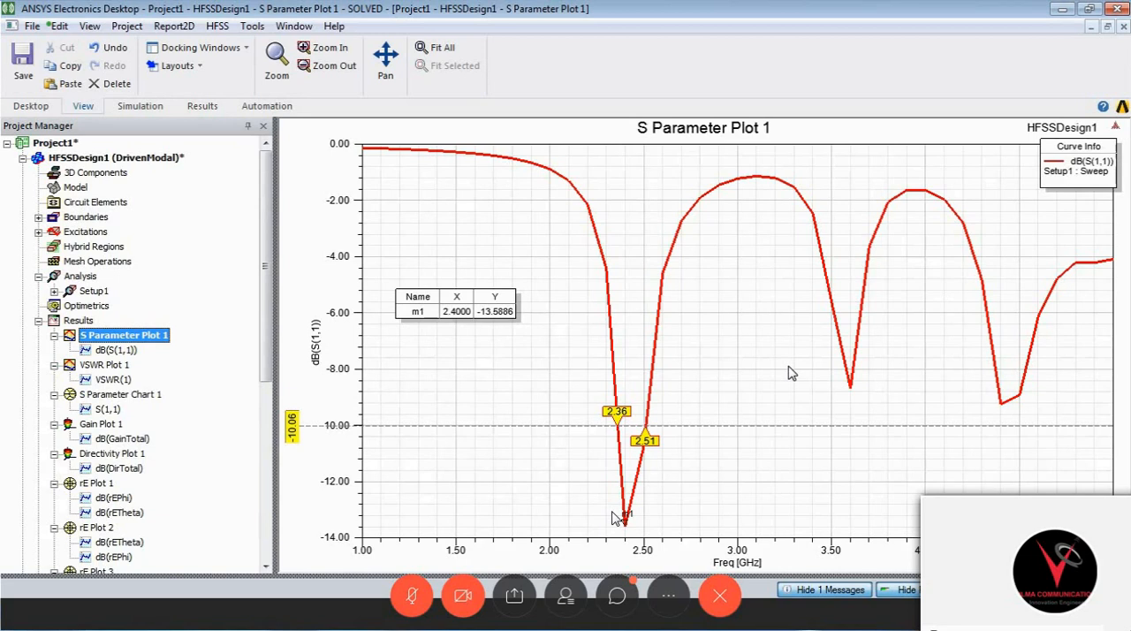
pyautogui.click(164, 161)
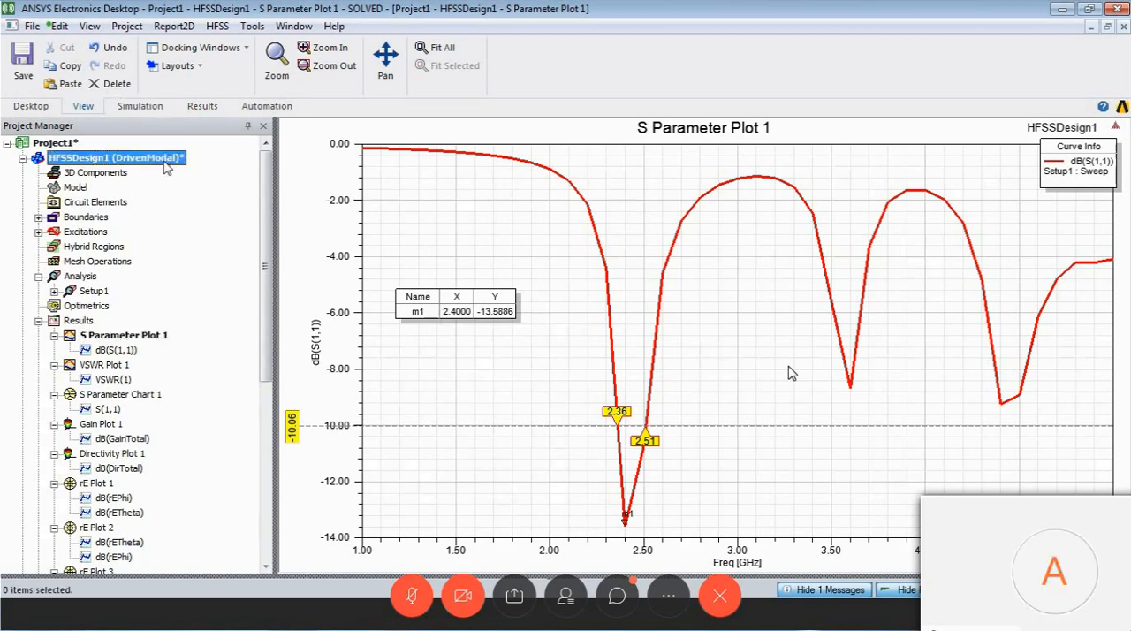
pyautogui.doubleClick(164, 161)
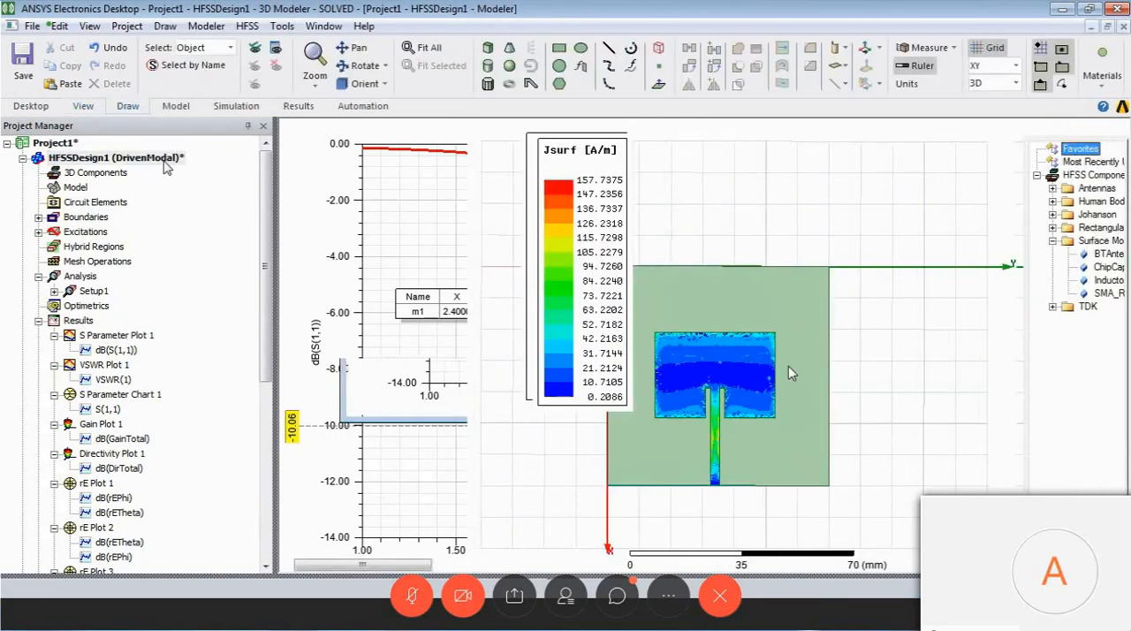